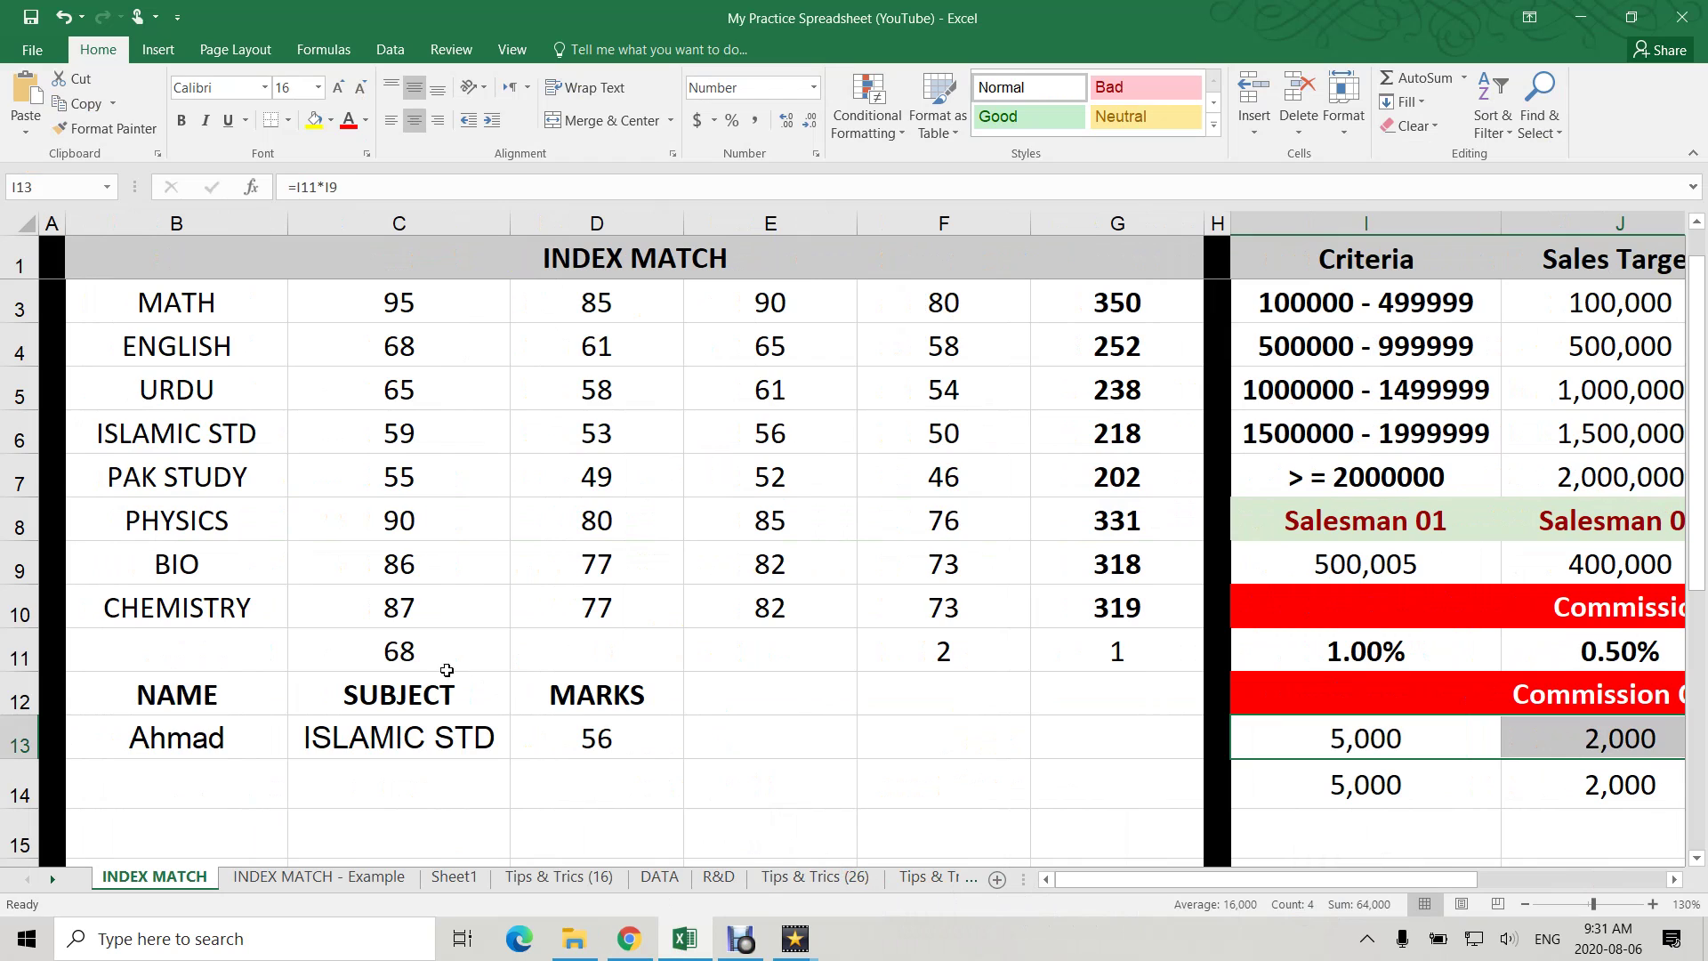
- Clear the existing lookup formula from cell C11 under the marks table
{"action": "double_click", "coordinate": [449, 667]}
{"action": "key", "text": "Escape"}
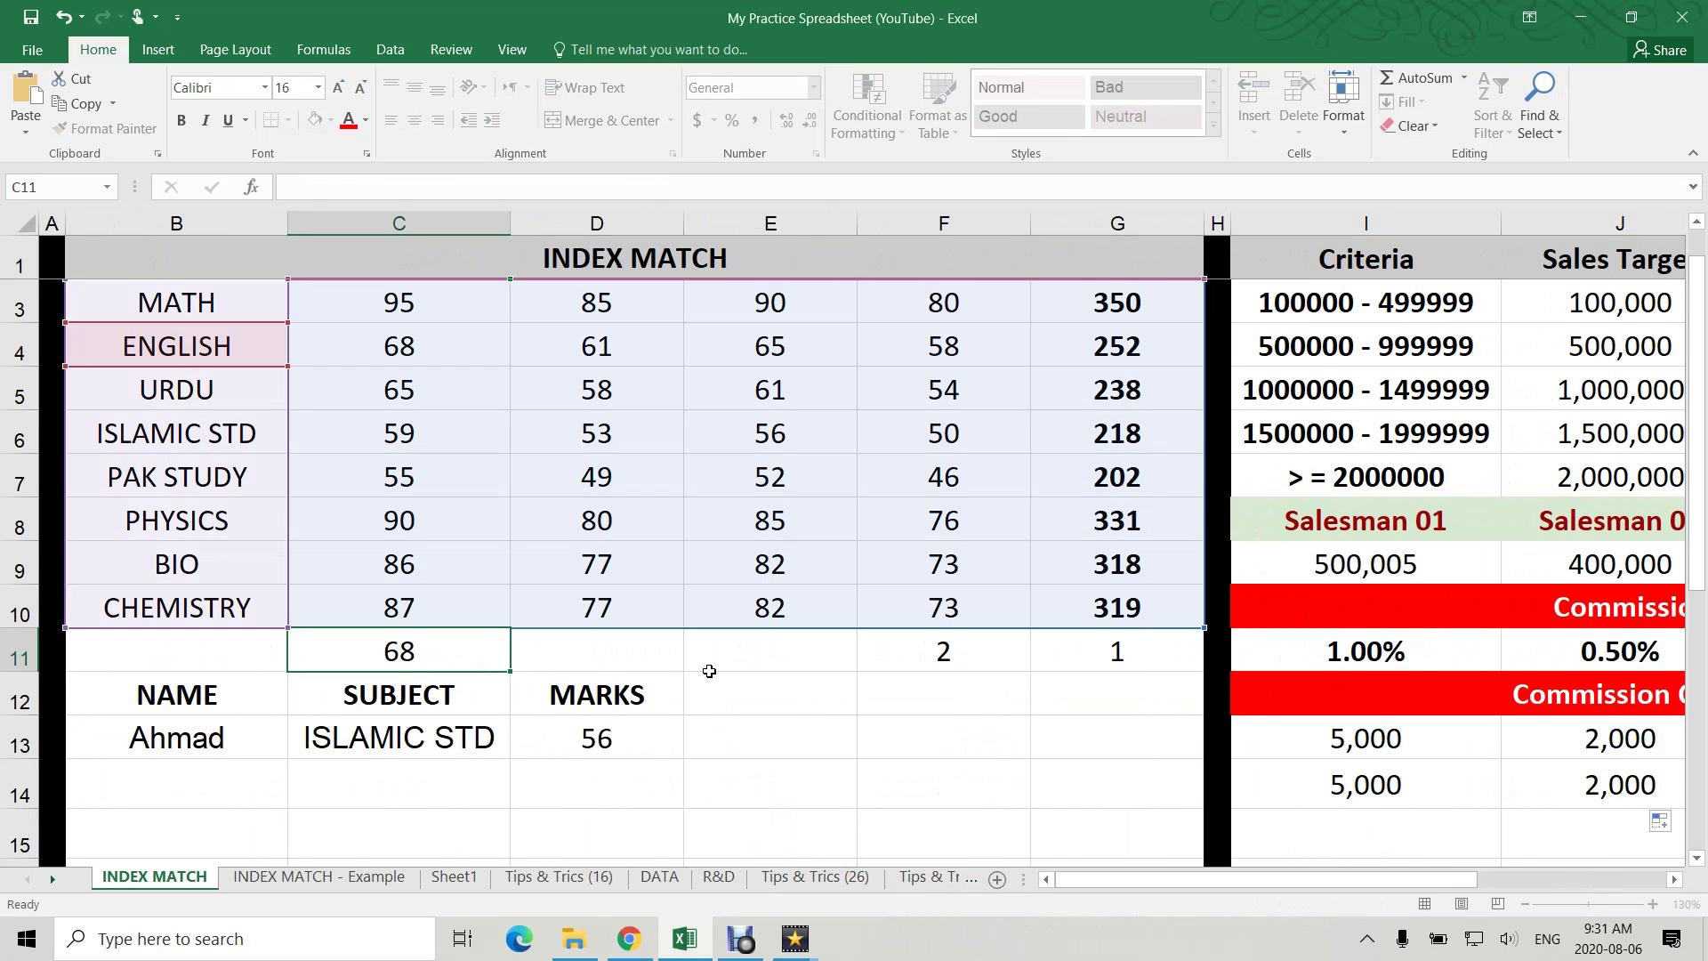
{"action": "key", "text": "Delete"}
- Clear the commission percentages in I11:L11 and the commission amounts in I13:L14
{"action": "left_click_drag", "start_coordinate": [1147, 879], "coordinate": [1335, 876]}
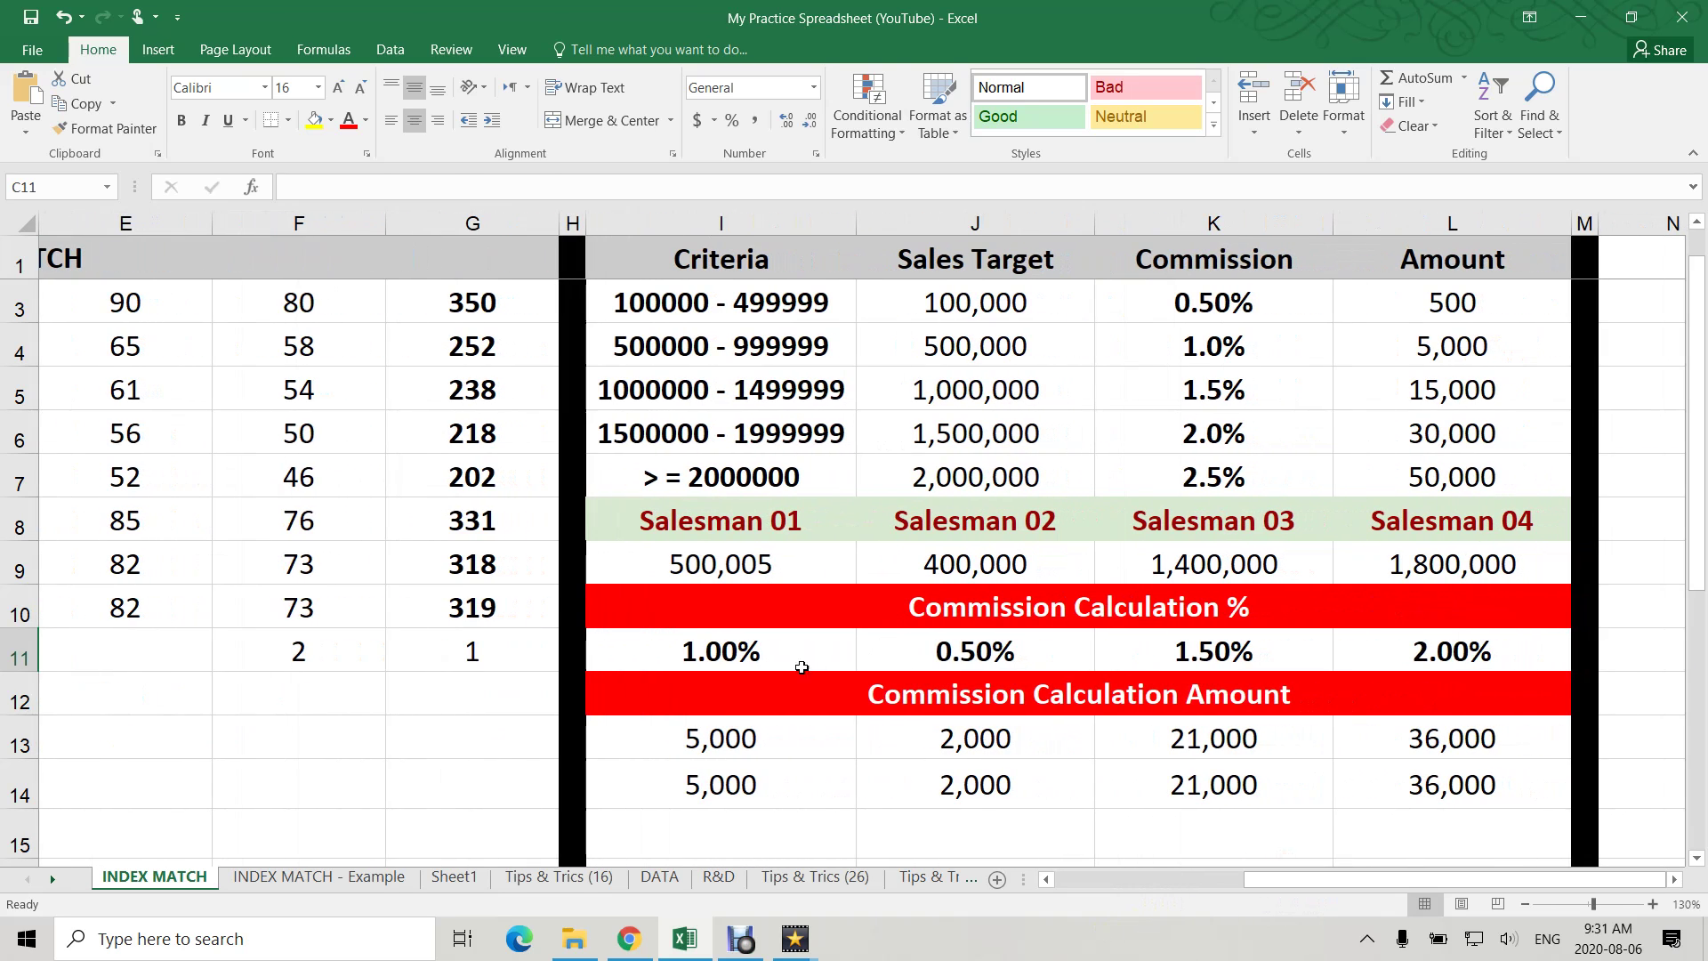
{"action": "left_click_drag", "start_coordinate": [711, 651], "coordinate": [1388, 650]}
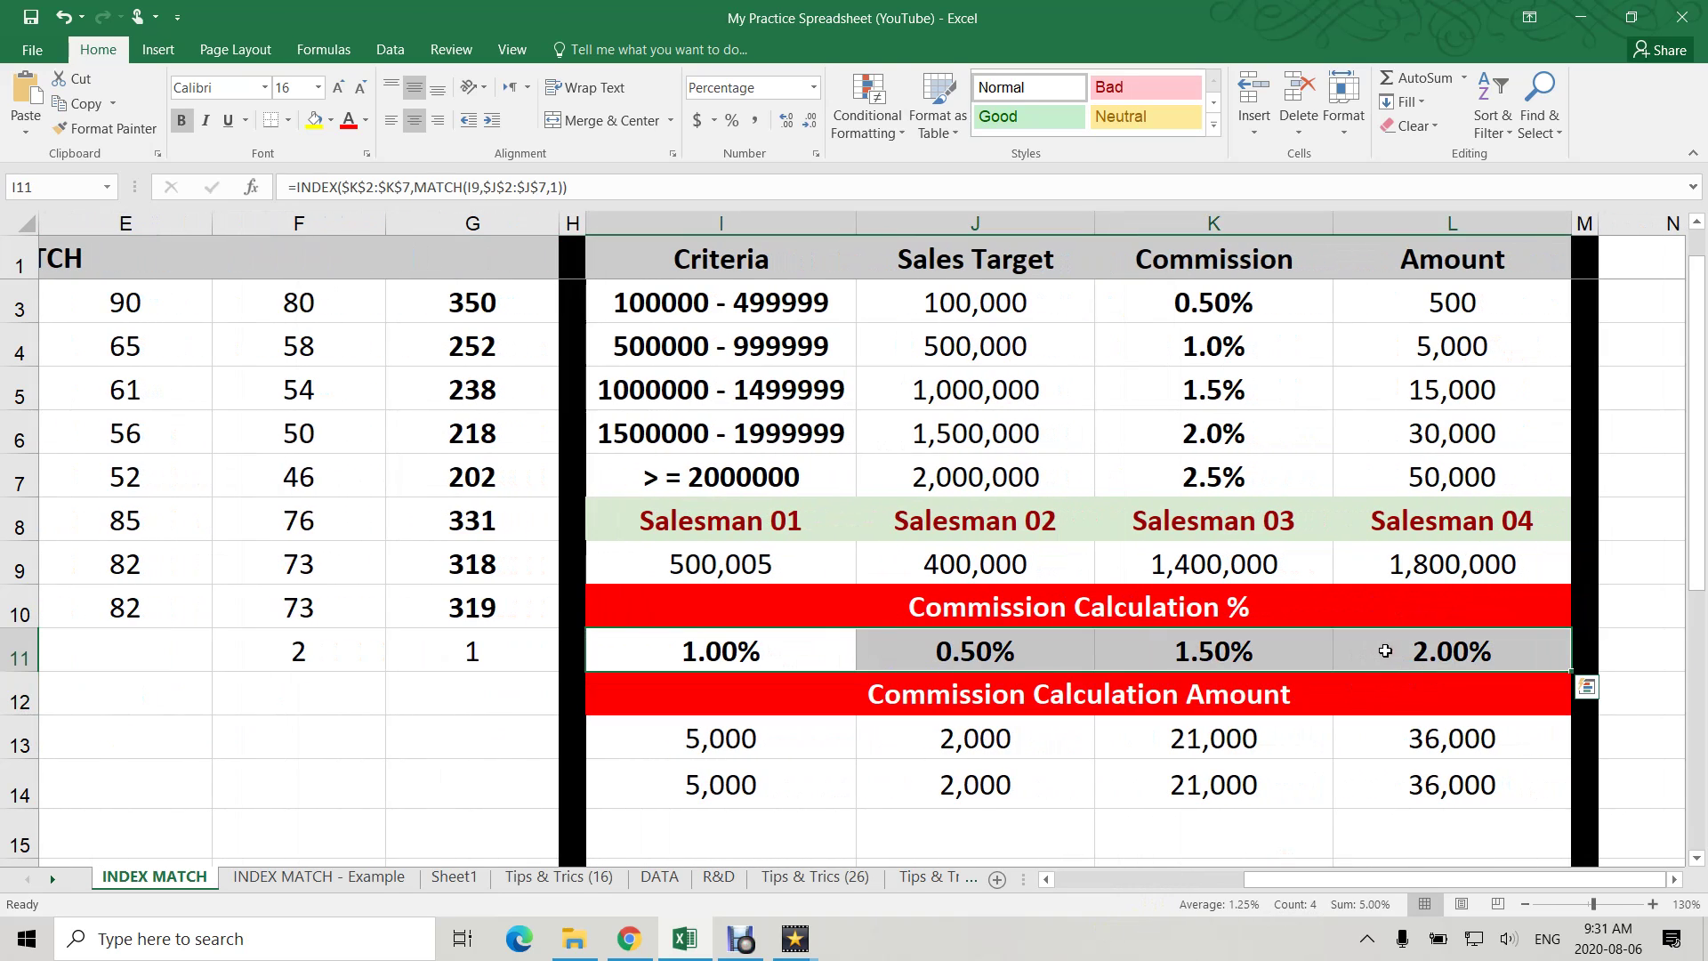
{"action": "key", "text": "Delete"}
{"action": "left_click_drag", "start_coordinate": [798, 749], "coordinate": [1484, 788]}
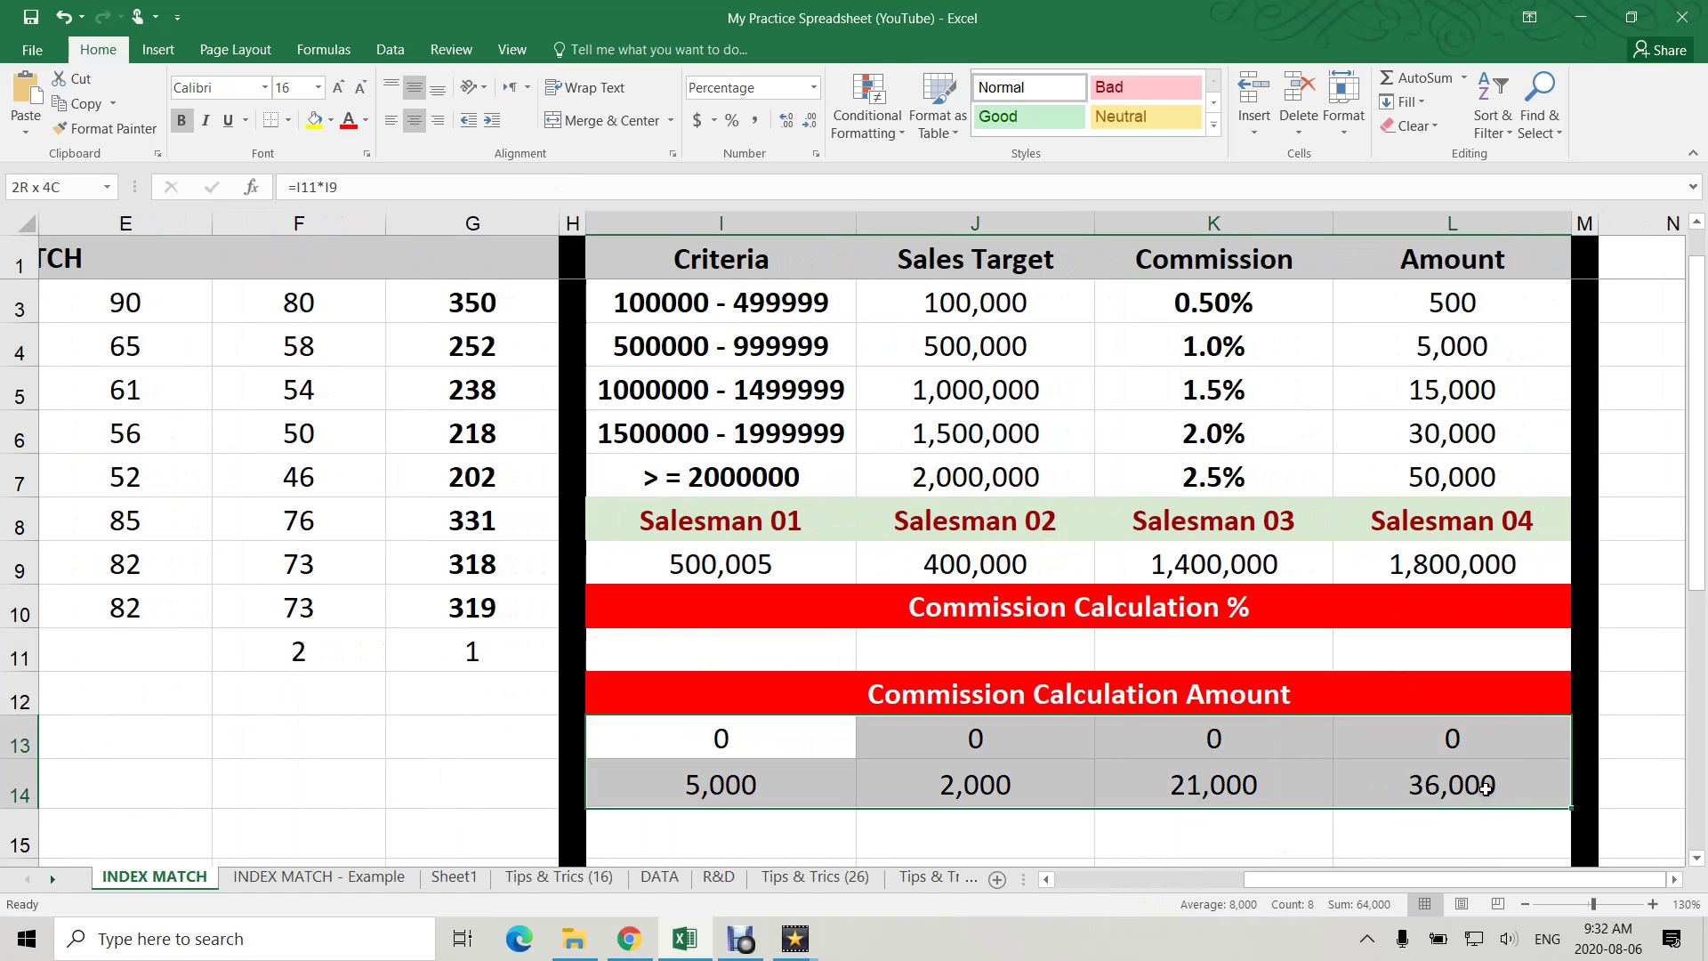
{"action": "key", "text": "Delete"}
- Clear the MATCH formulas from cells F11:G11 below the marks table
{"action": "left_click_drag", "start_coordinate": [1279, 883], "coordinate": [1089, 880]}
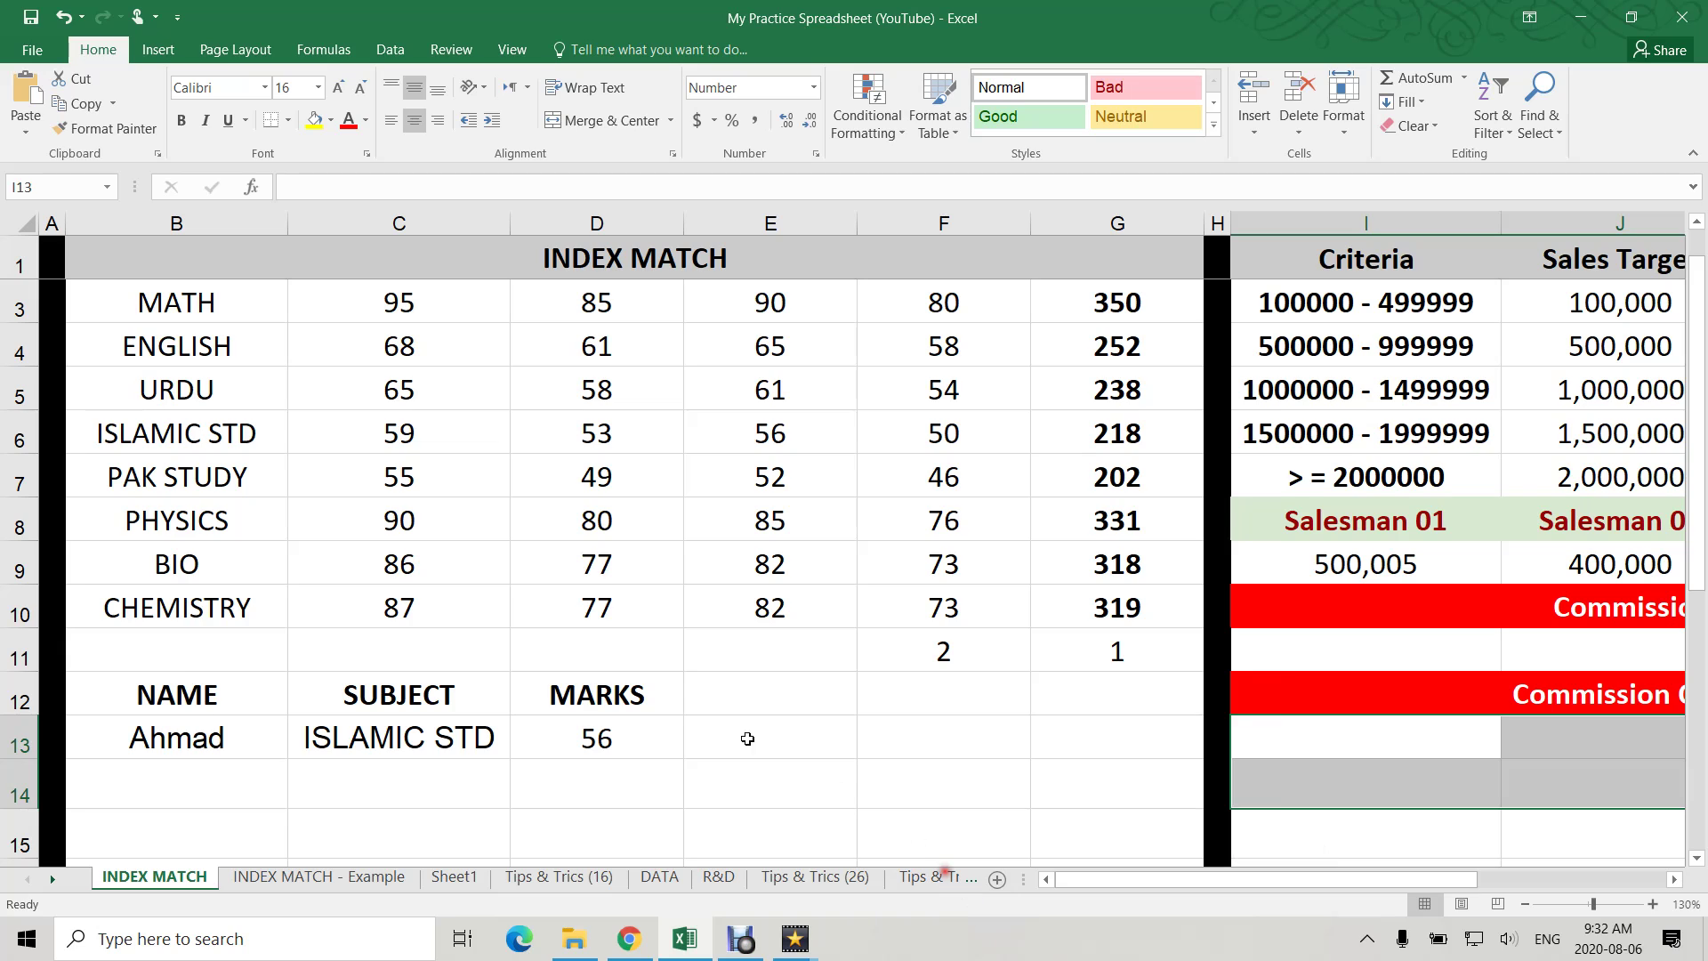
{"action": "left_click_drag", "start_coordinate": [910, 658], "coordinate": [1096, 649]}
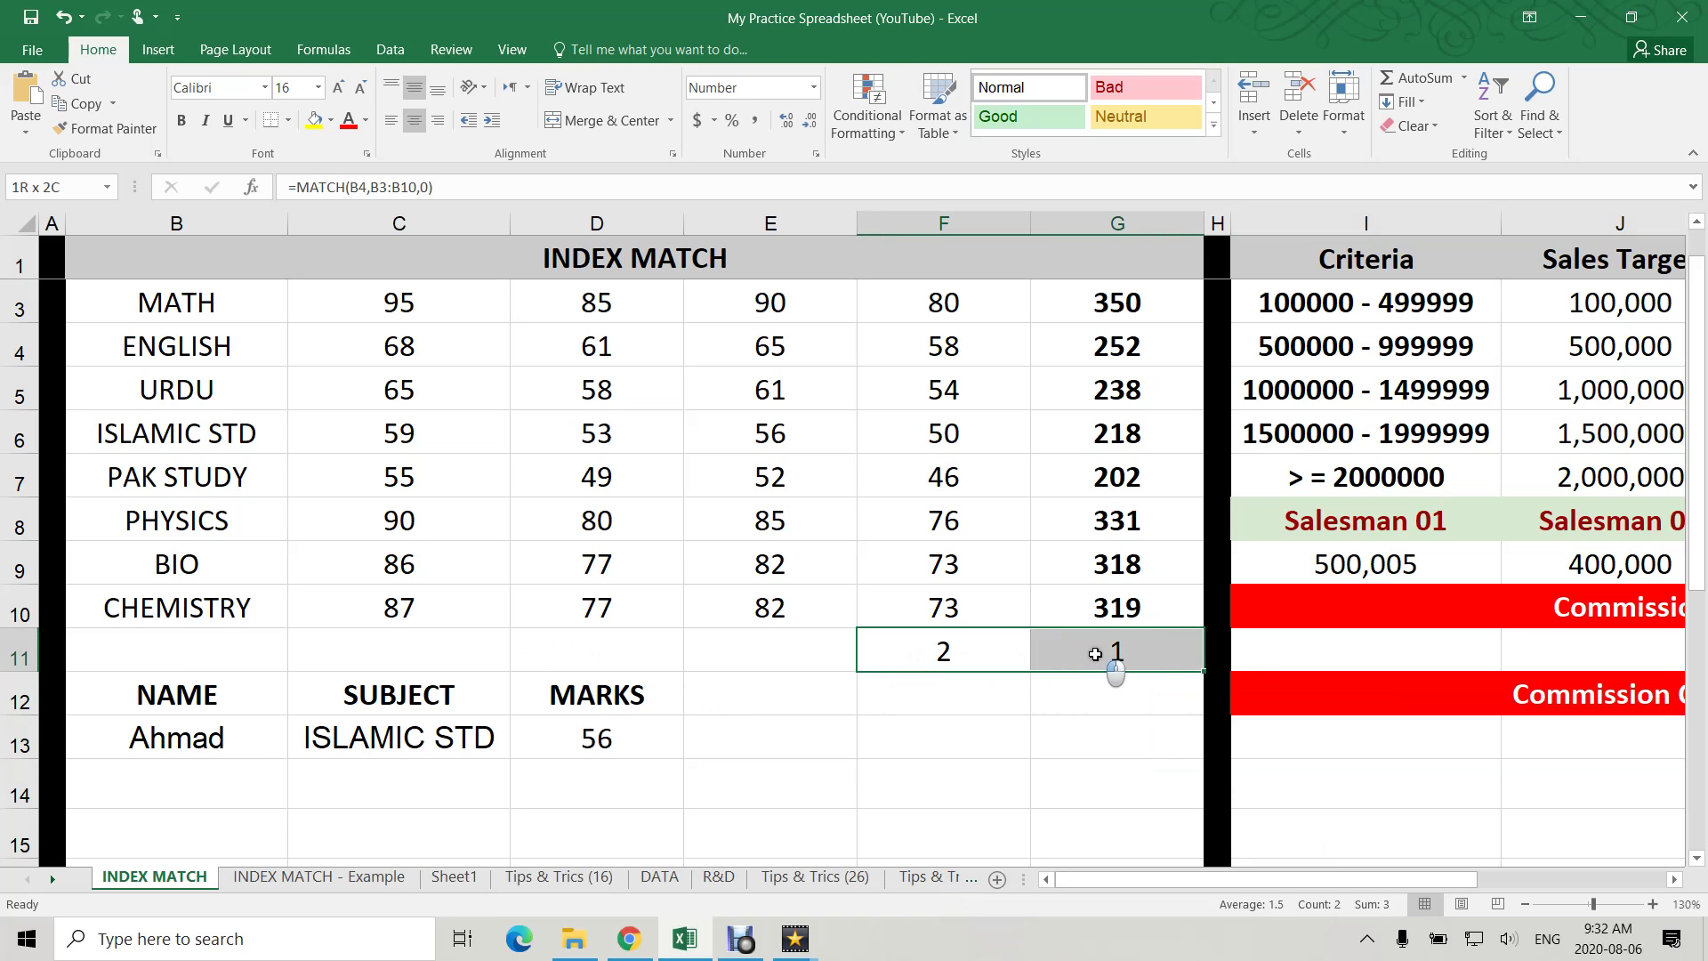
{"action": "key", "text": "Delete"}
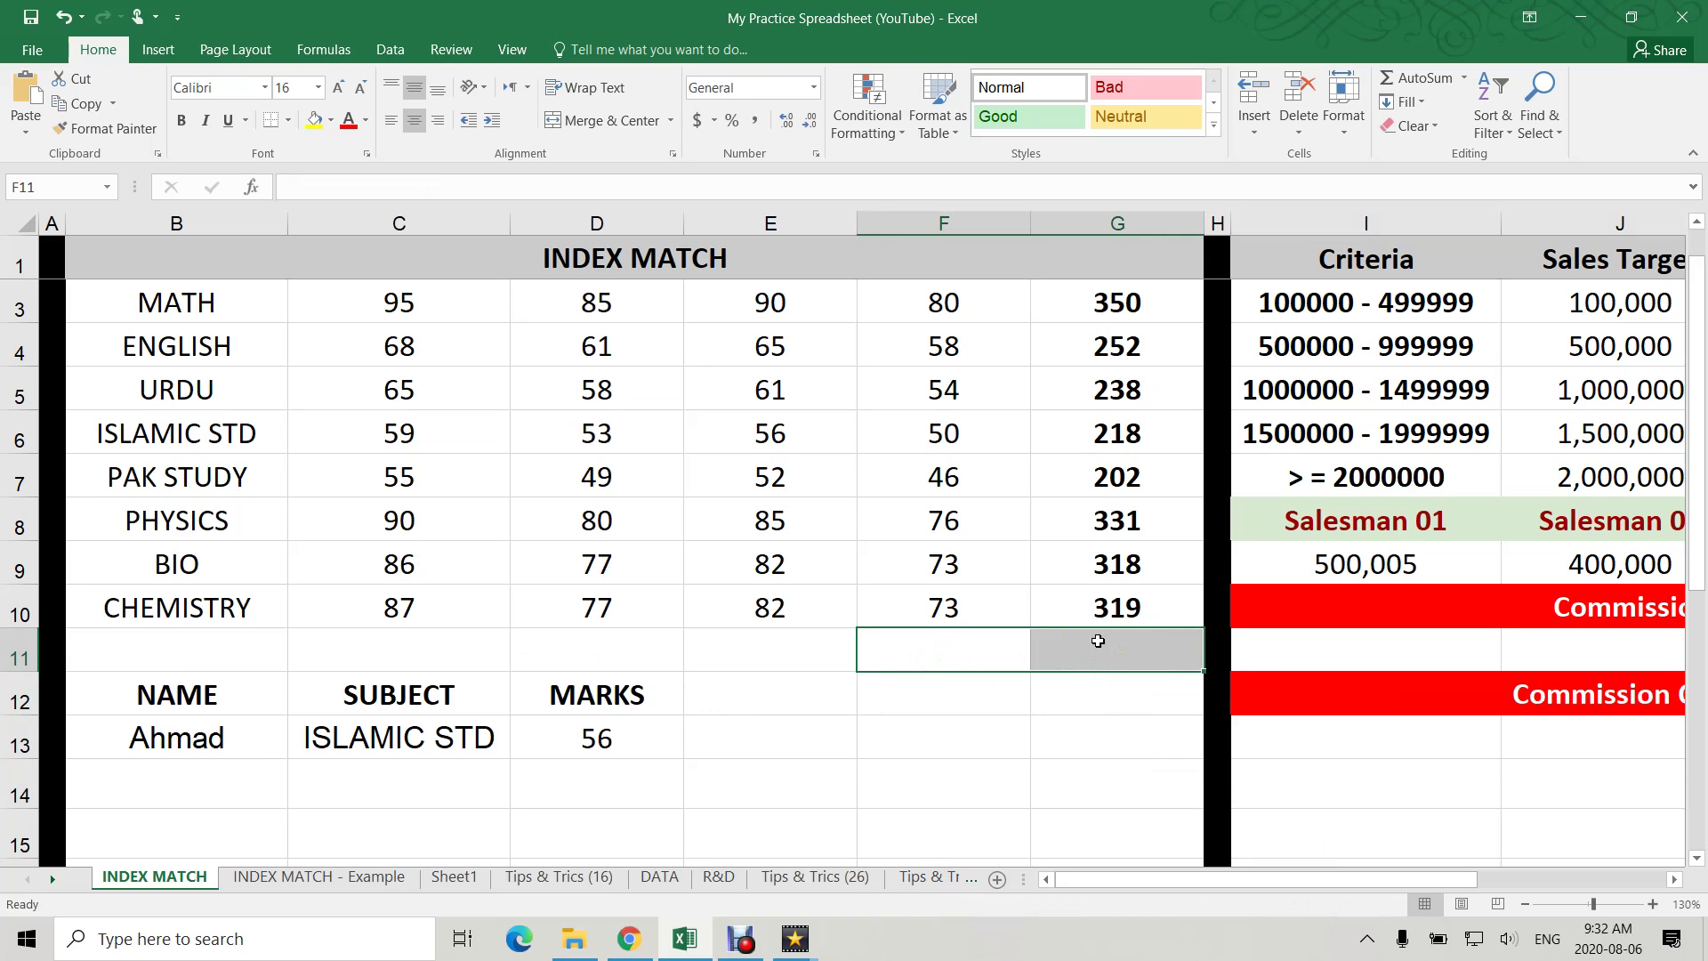
- With cell C11 selected, view the INDEX & MATCH presentation in Chrome and return to the Excel workbook
{"action": "left_click", "coordinate": [428, 652]}
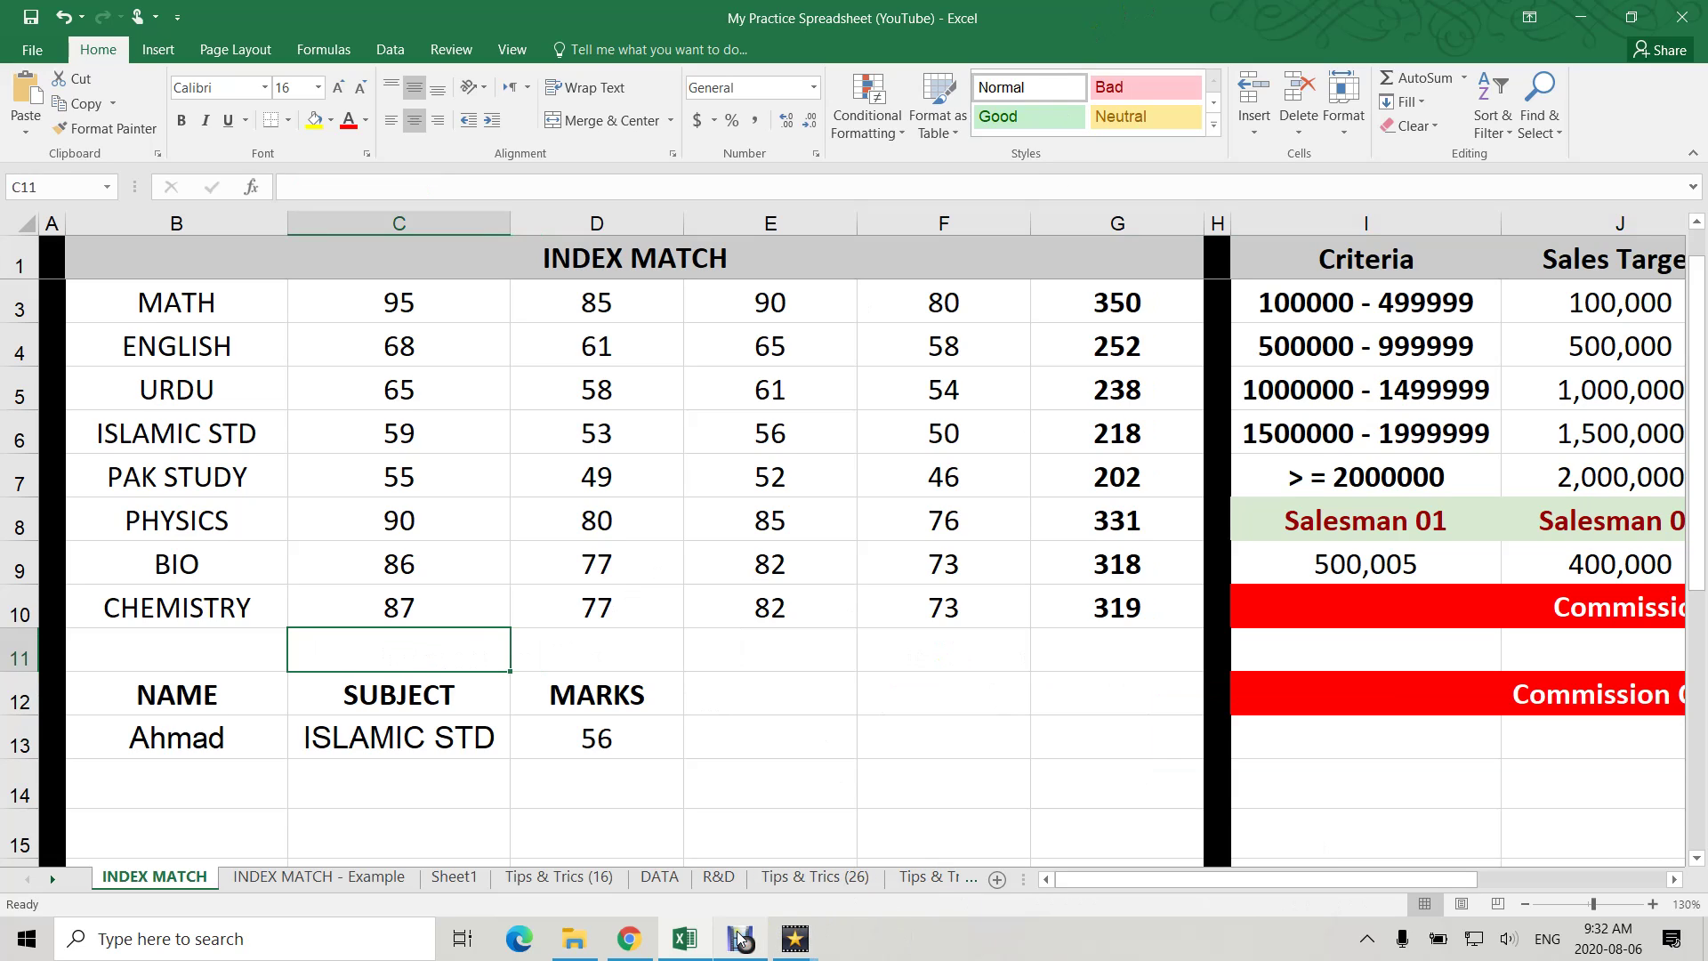
{"action": "mouse_move", "coordinate": [692, 950]}
{"action": "left_click", "coordinate": [629, 938]}
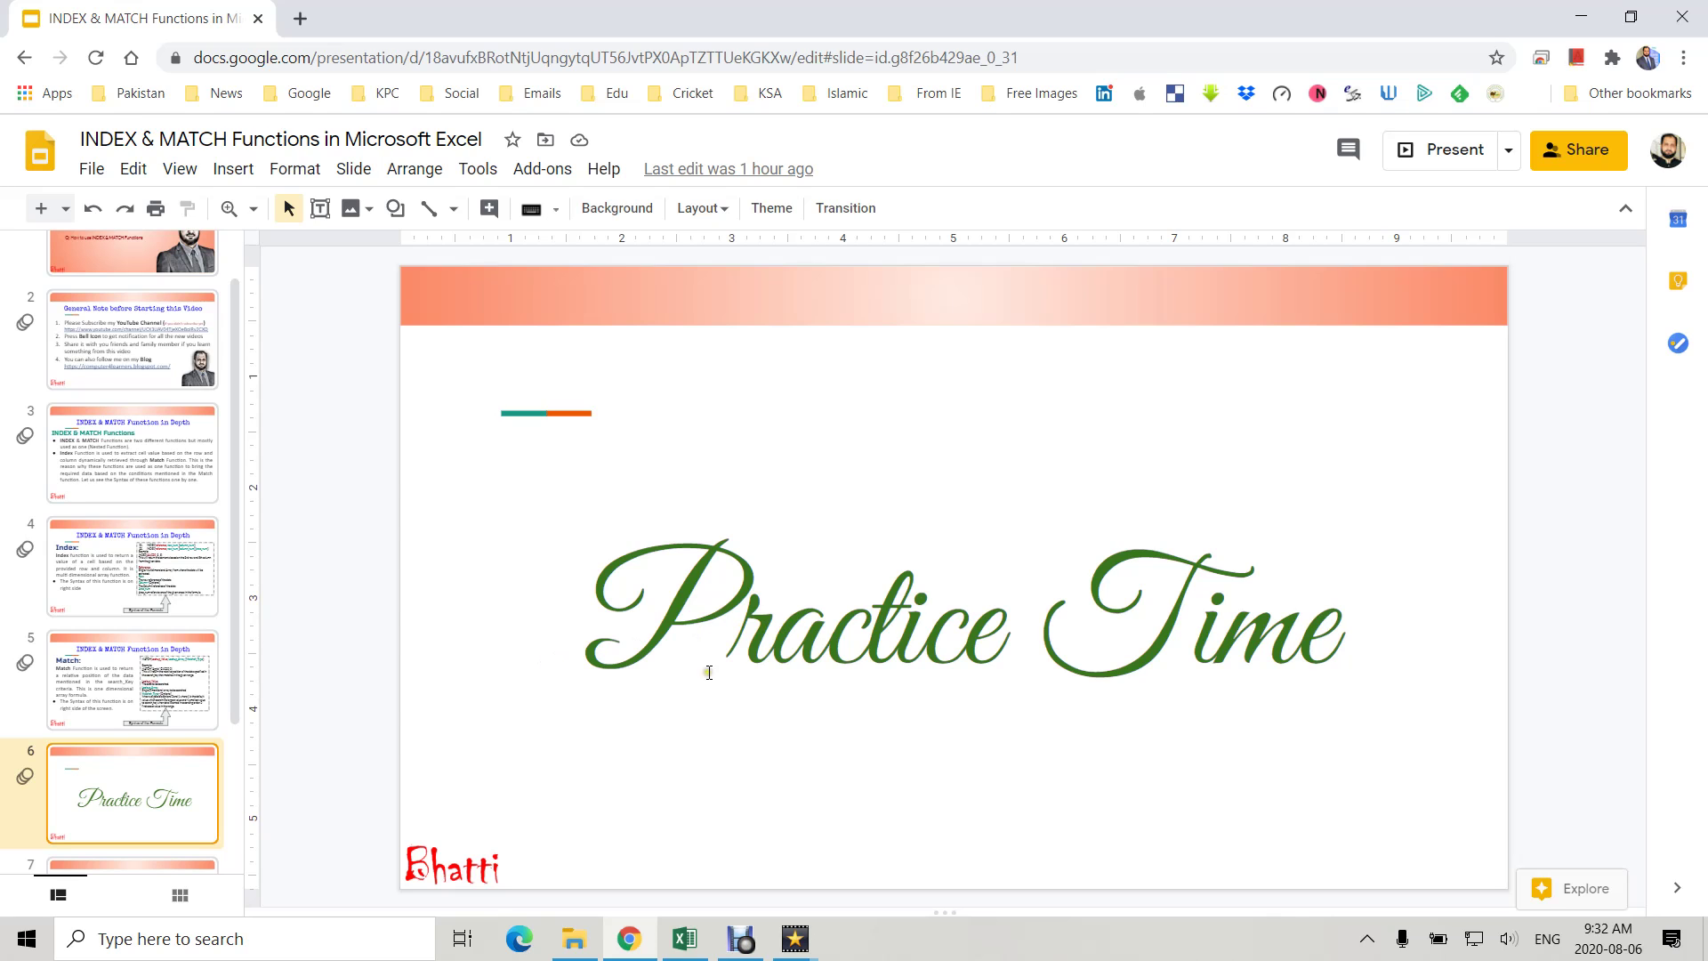
{"action": "left_click", "coordinate": [688, 940]}
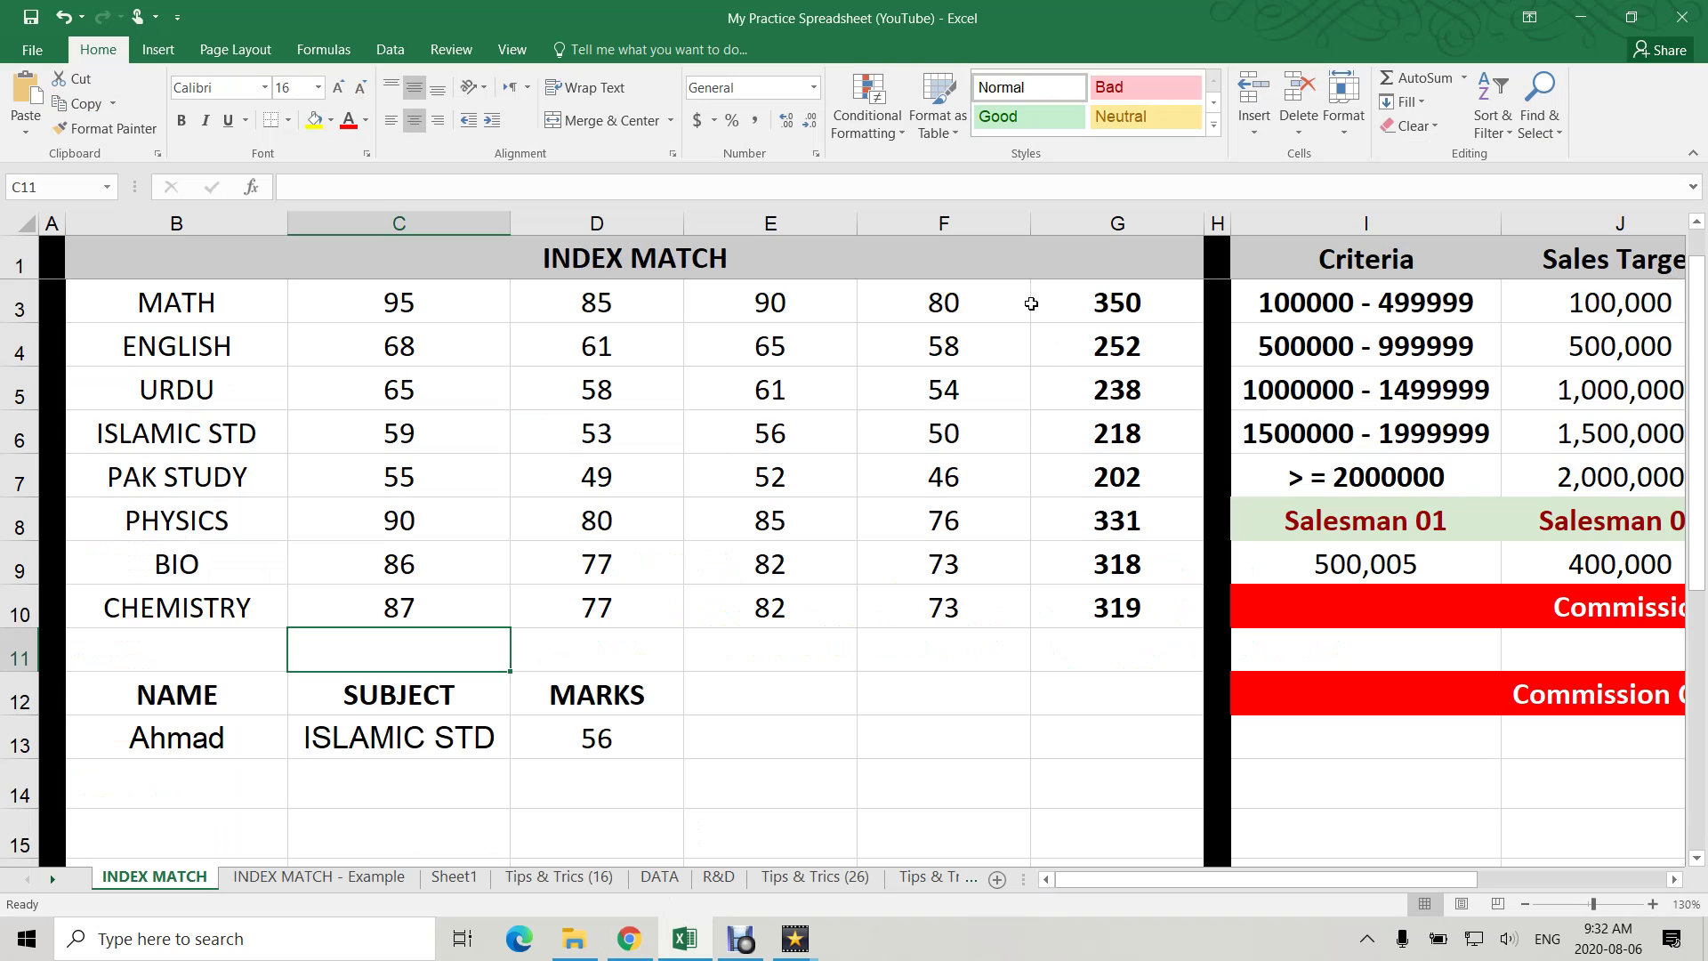
- Enter the formula =INDEX(C3:G10,3,5) in cell C11 to return the URDU total from the marks table
{"action": "type", "text": "=in"}
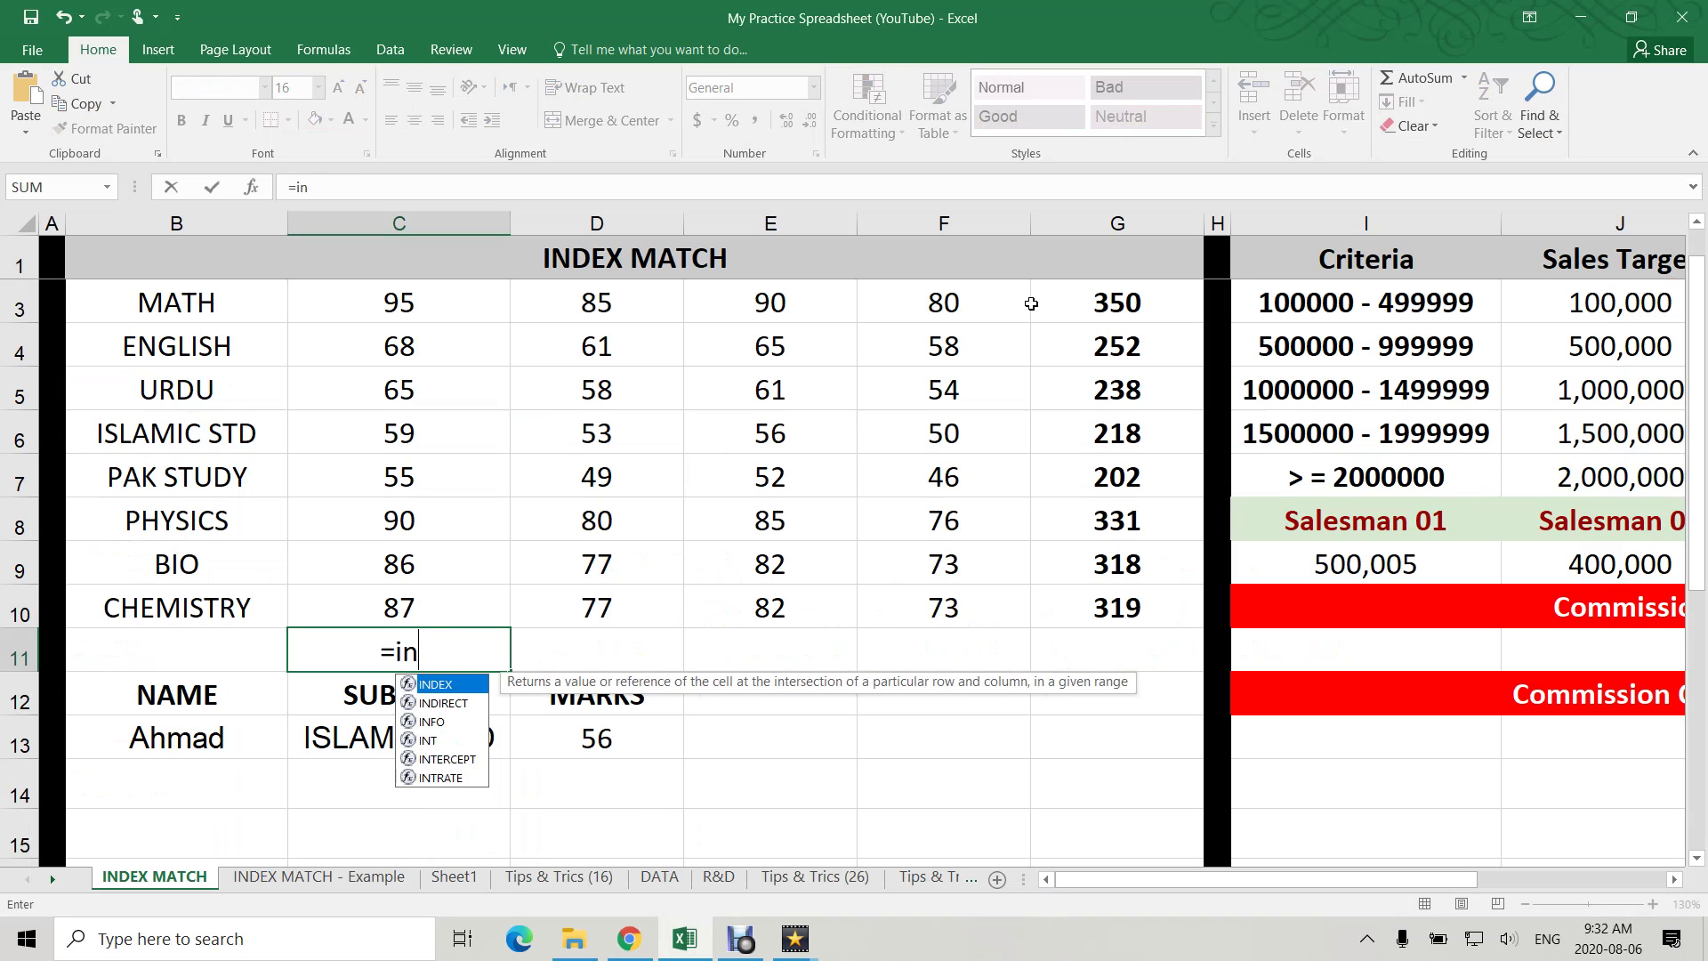
{"action": "key", "text": "Tab"}
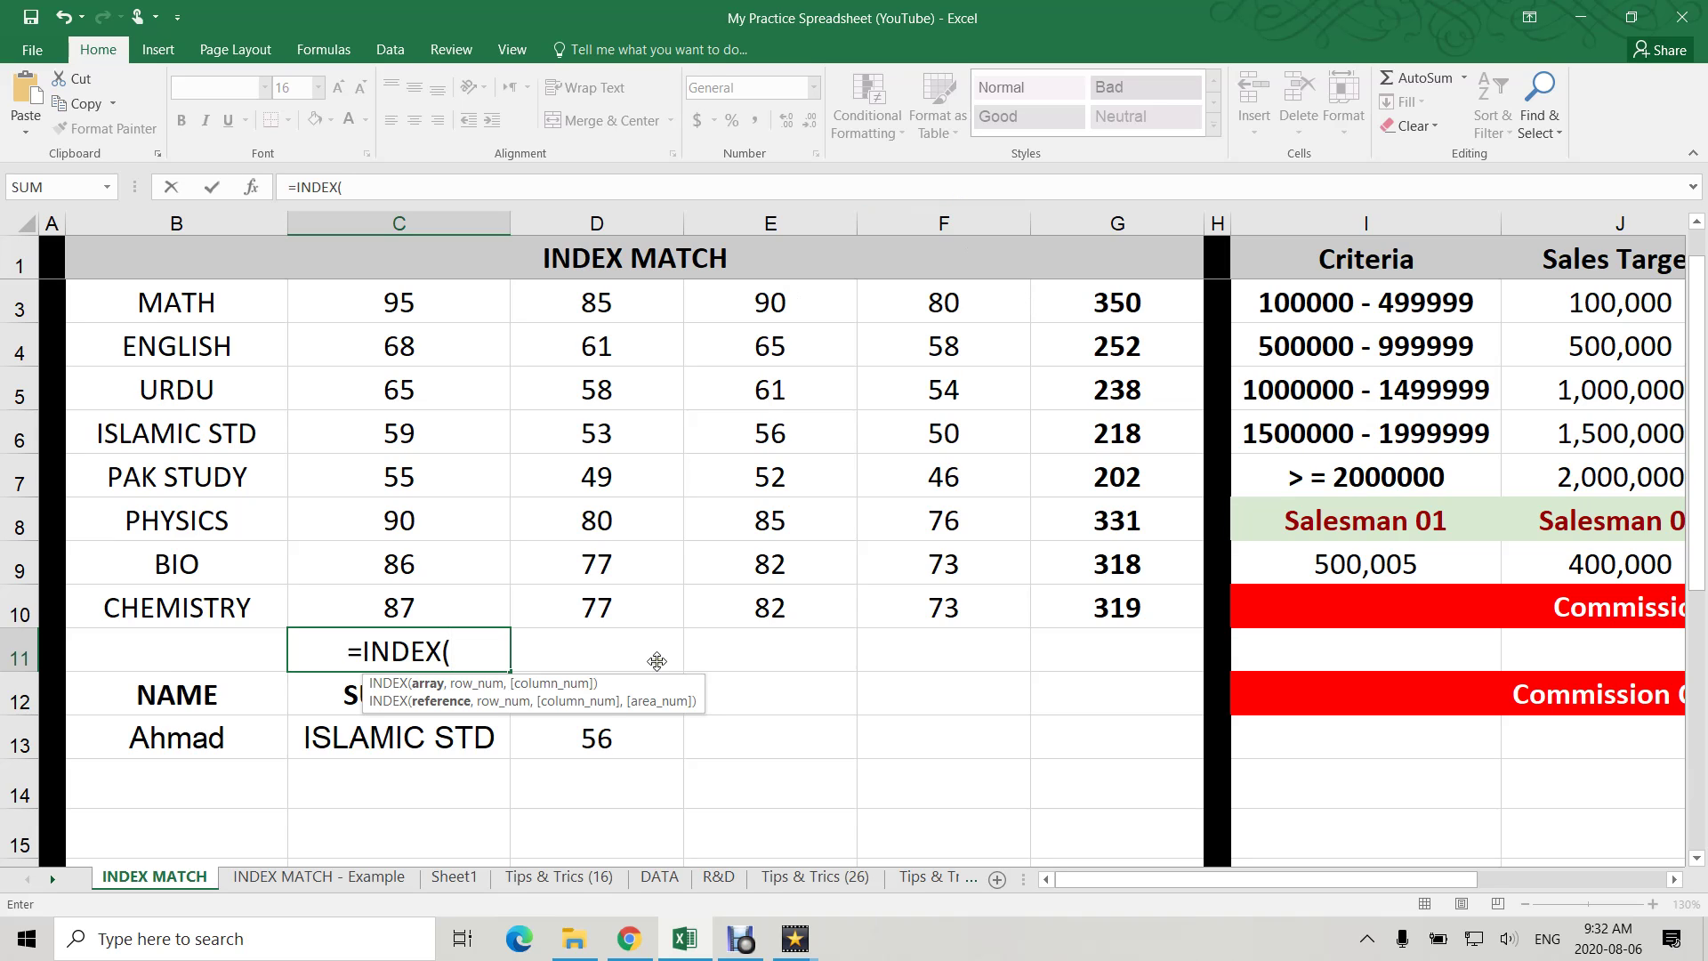
{"action": "scroll", "coordinate": [457, 392], "scroll_direction": "up", "scroll_amount": 1}
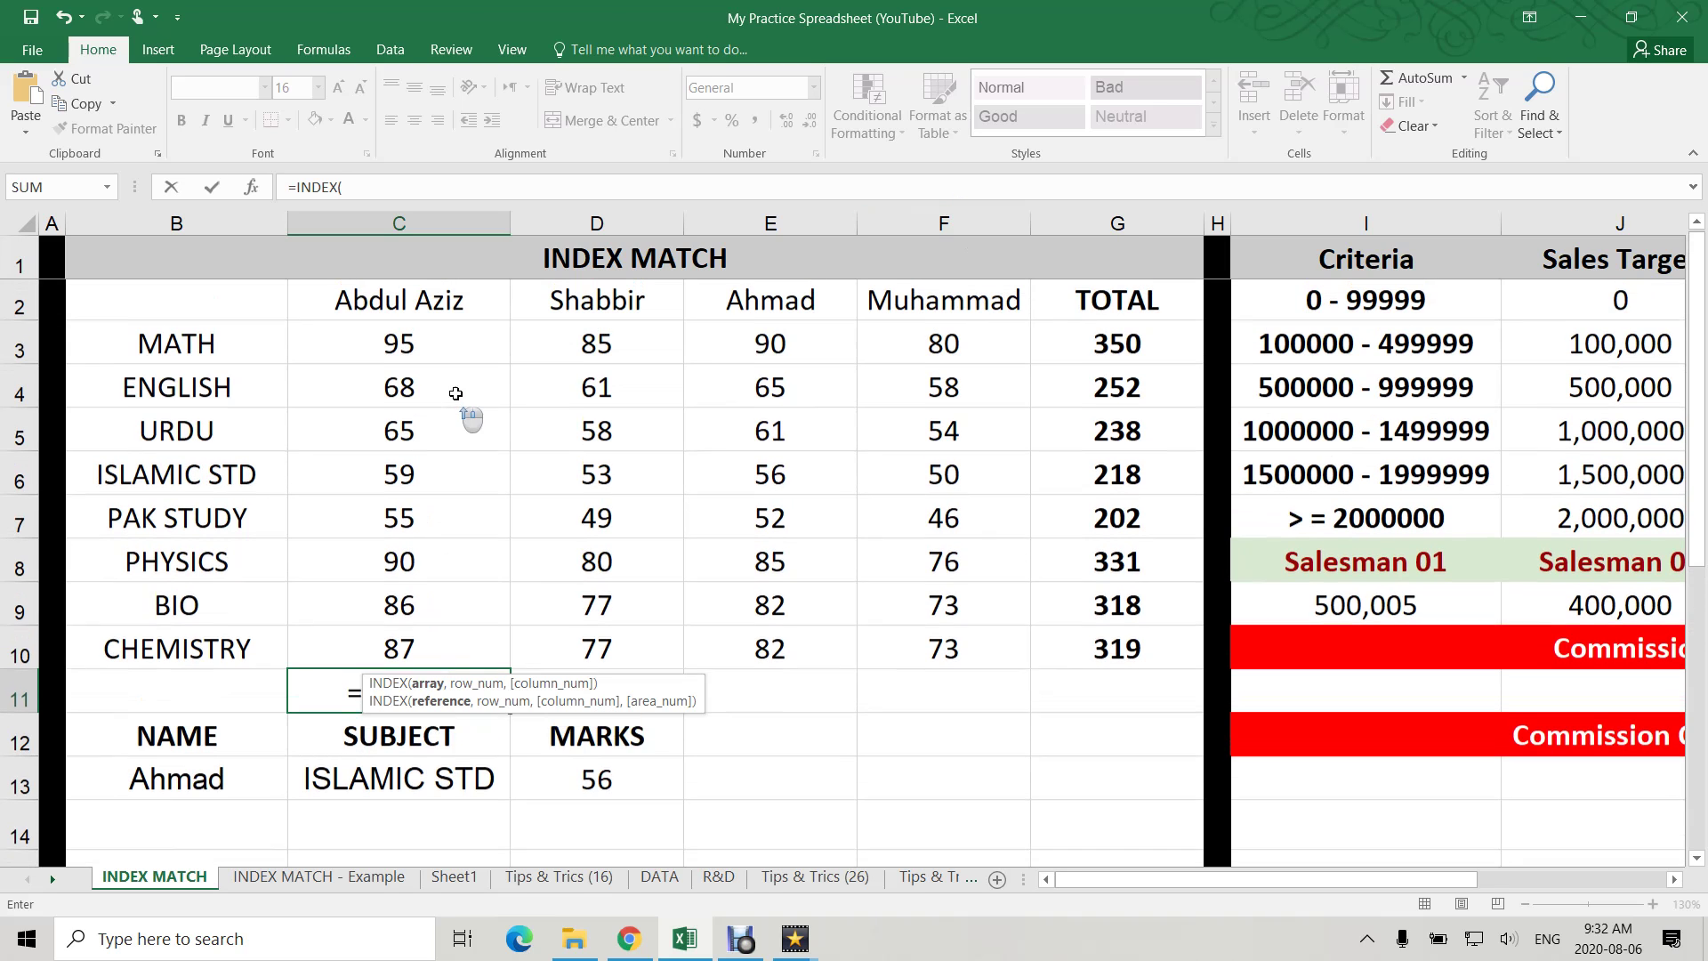
{"action": "left_click_drag", "start_coordinate": [408, 354], "coordinate": [1064, 644]}
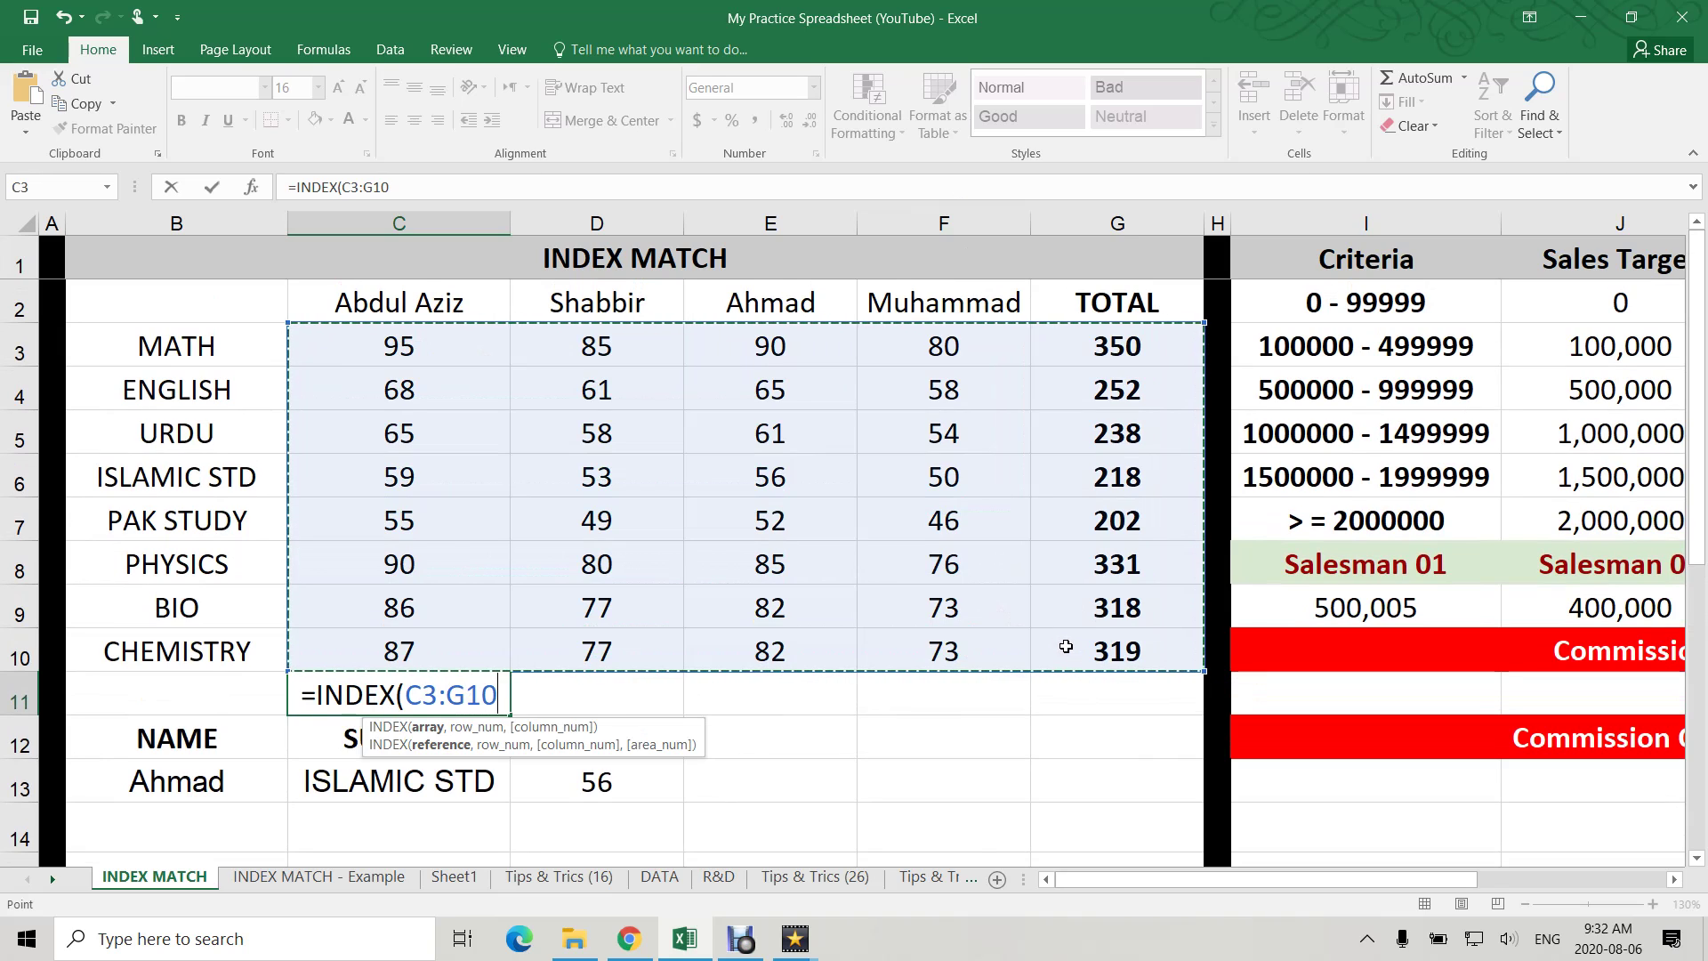
{"action": "type", "text": ","}
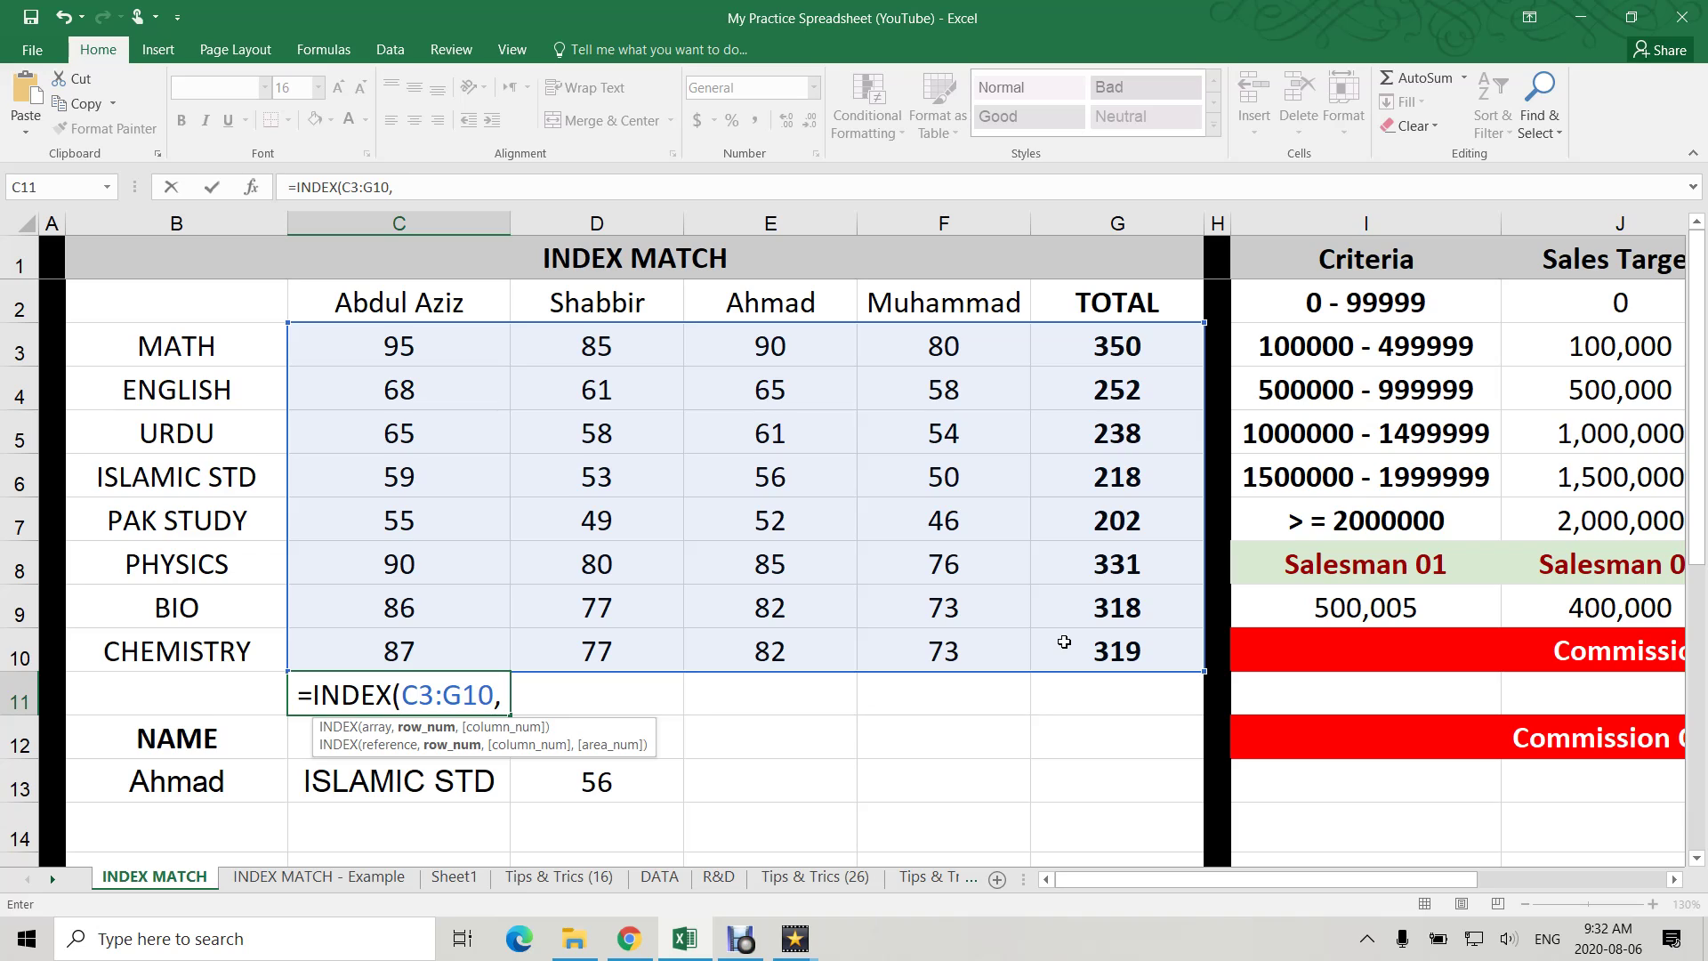
{"action": "type", "text": "3,5"}
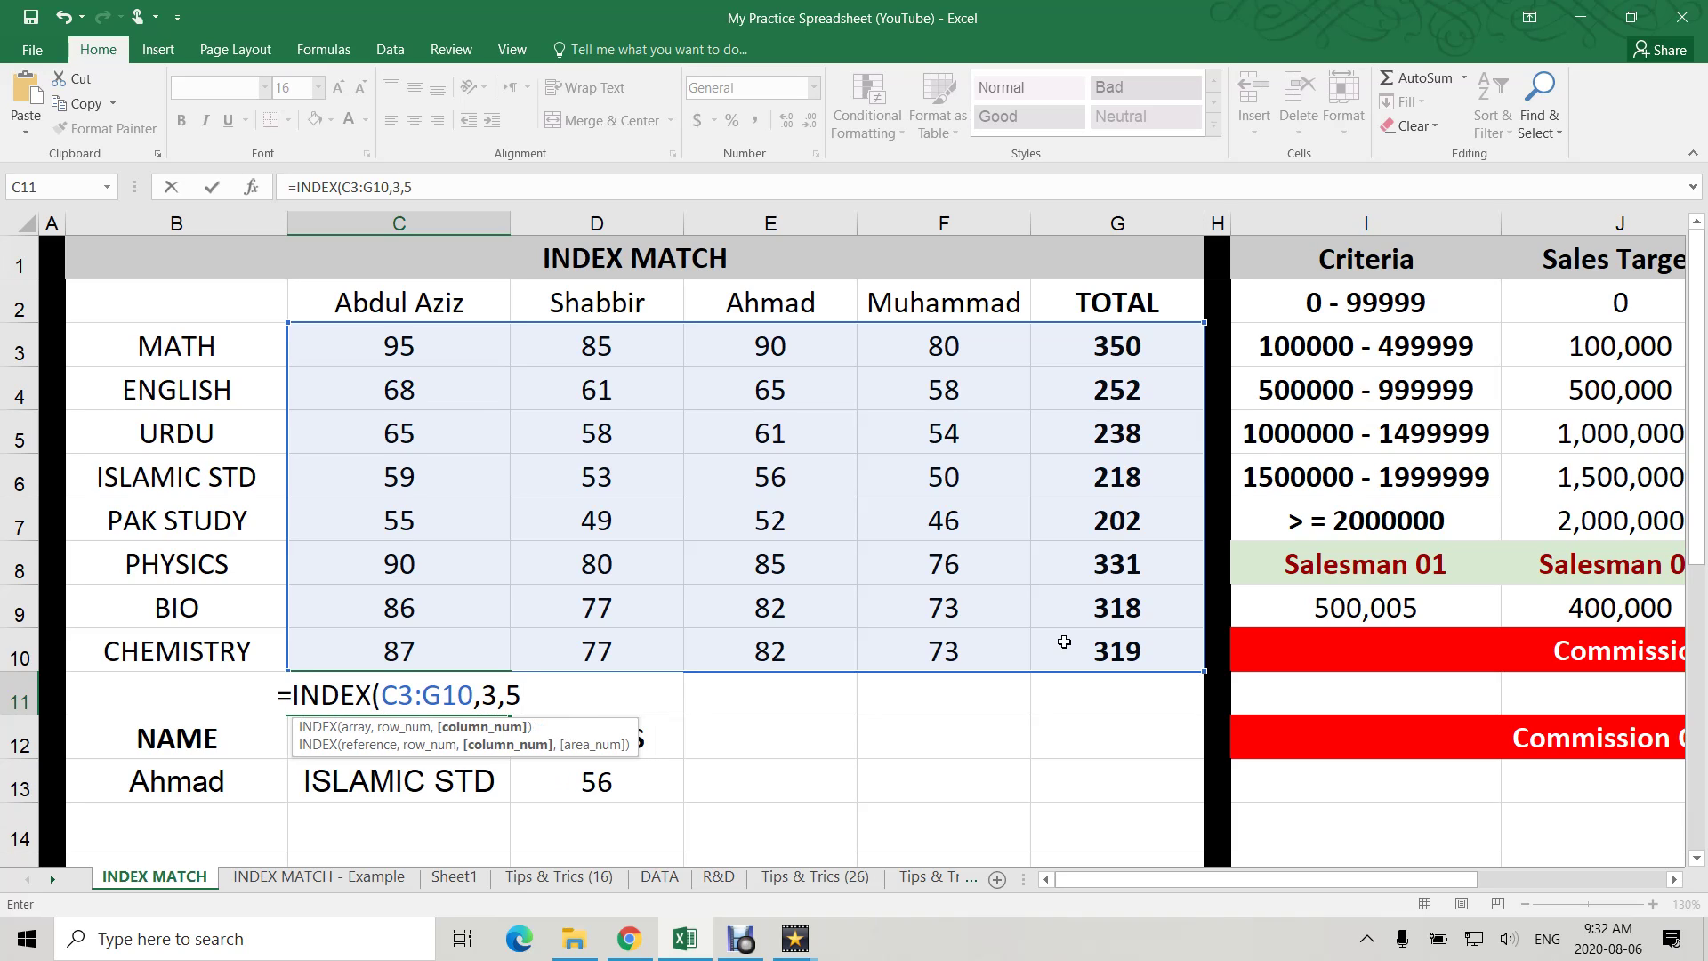
{"action": "type", "text": ")"}
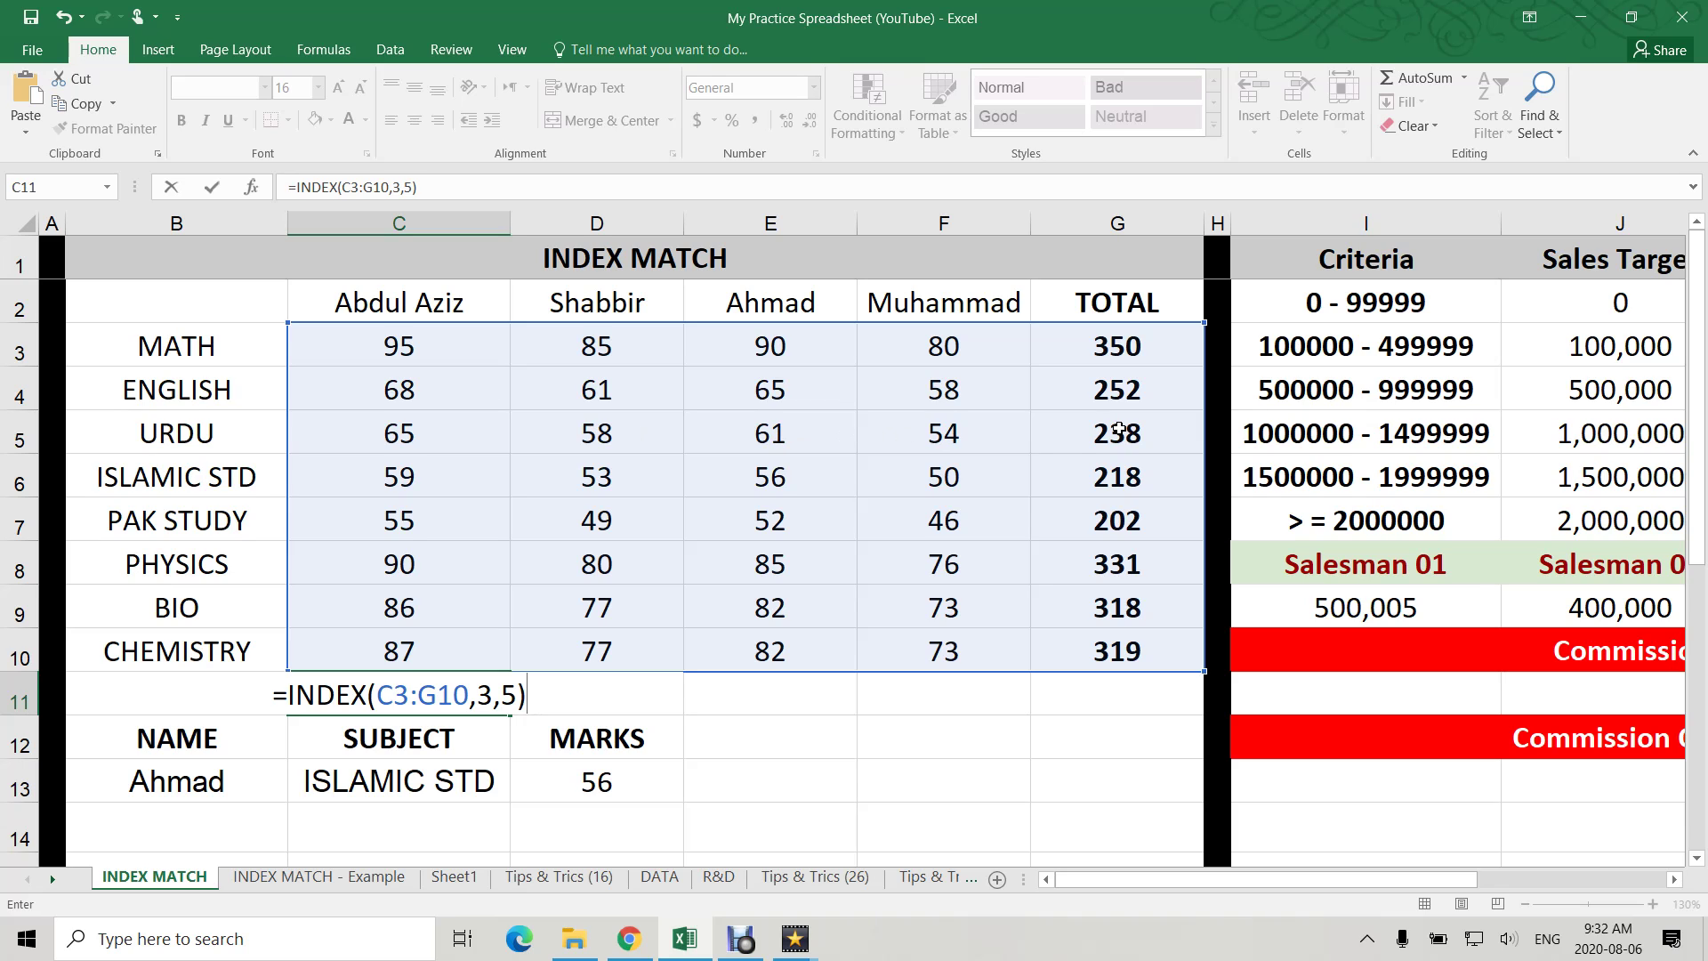
{"action": "key", "text": "Return"}
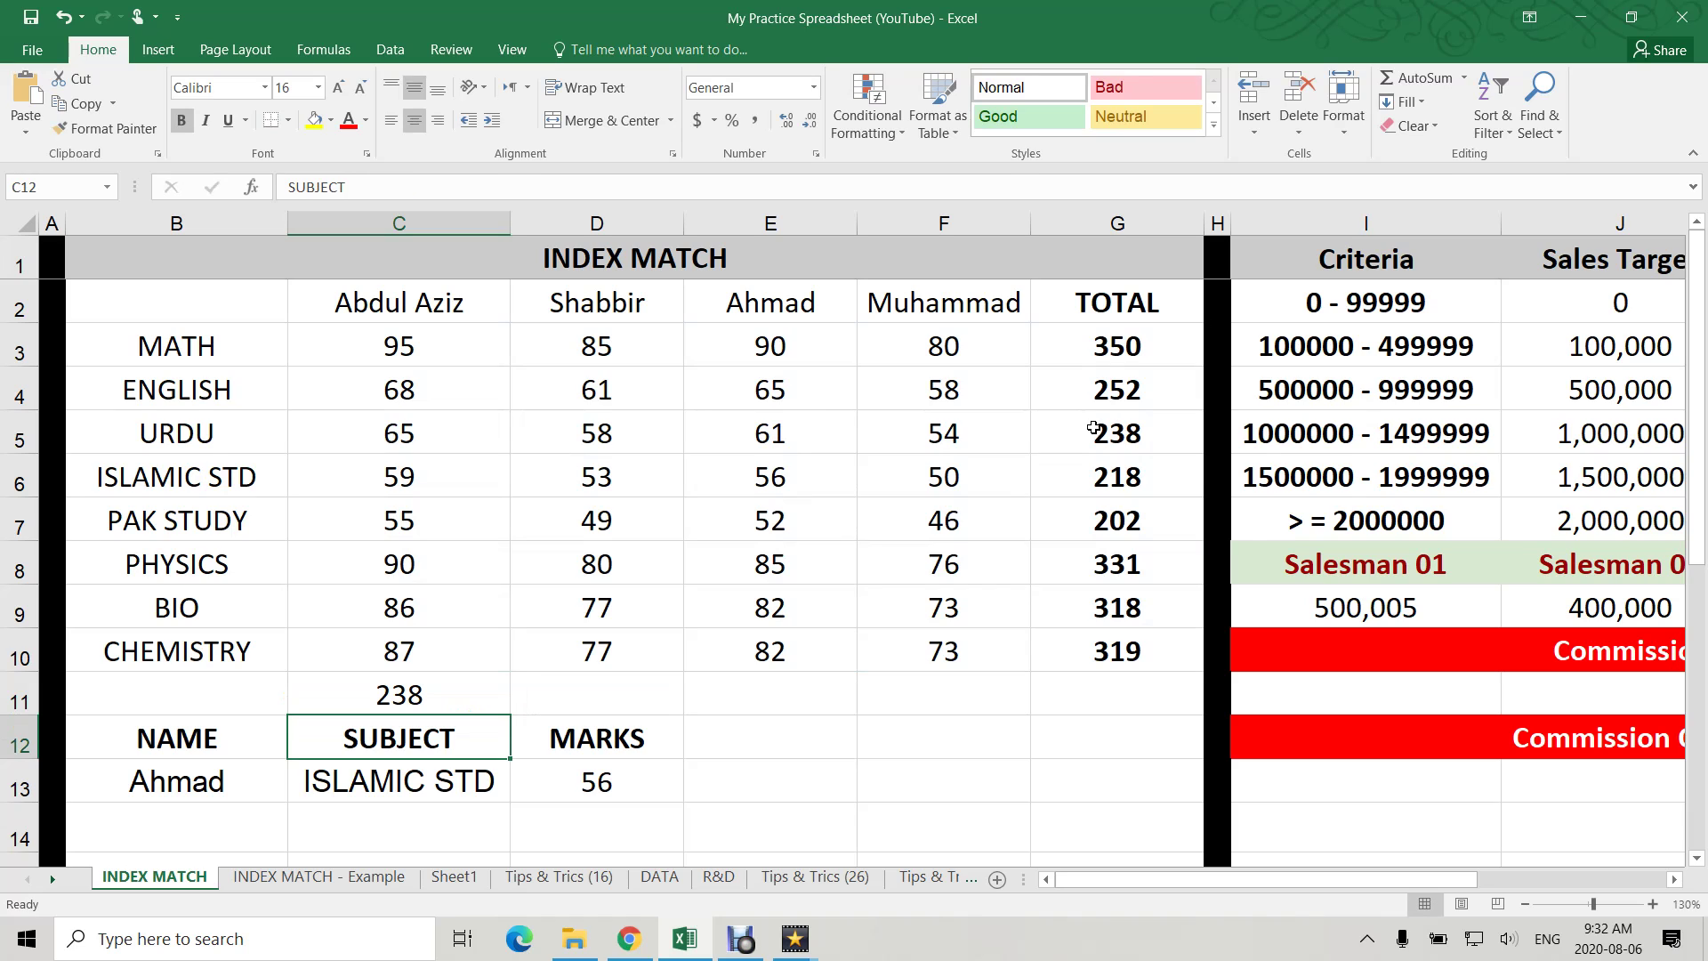
- Remove the column number 5 from the INDEX formula in C11
{"action": "left_click", "coordinate": [378, 694]}
{"action": "double_click", "coordinate": [378, 694]}
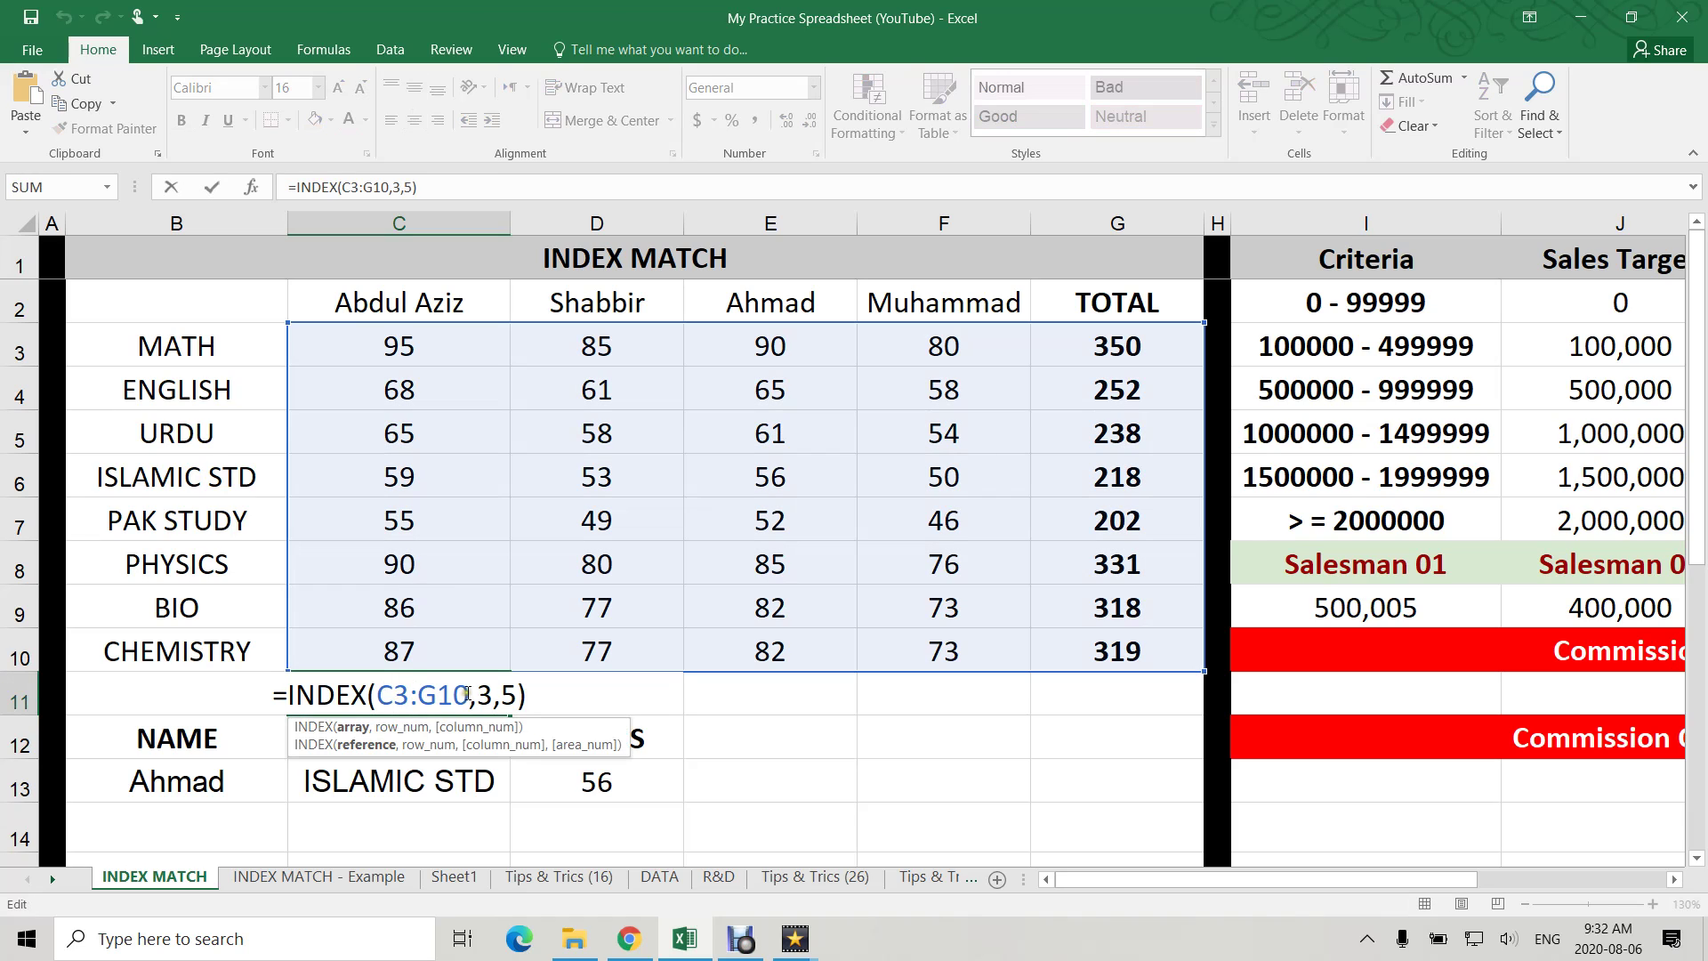
{"action": "left_click", "coordinate": [521, 693]}
{"action": "key", "text": "BackSpace"}
{"action": "key", "text": "BackSpace"}
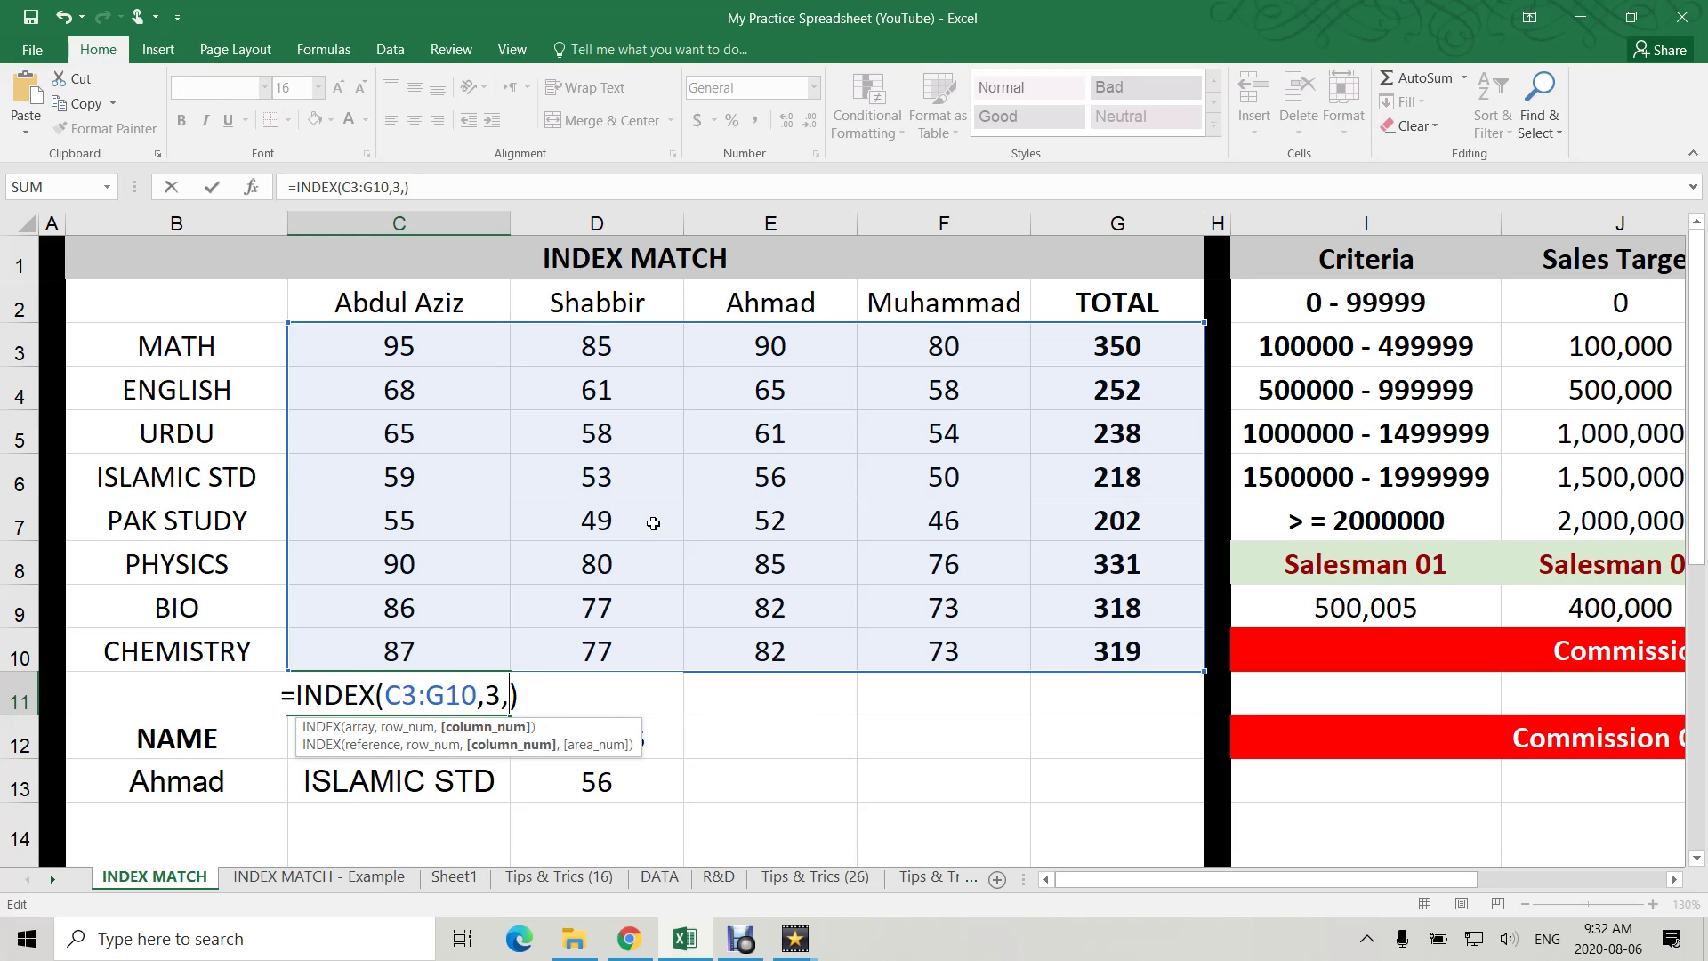
{"action": "key", "text": "Return"}
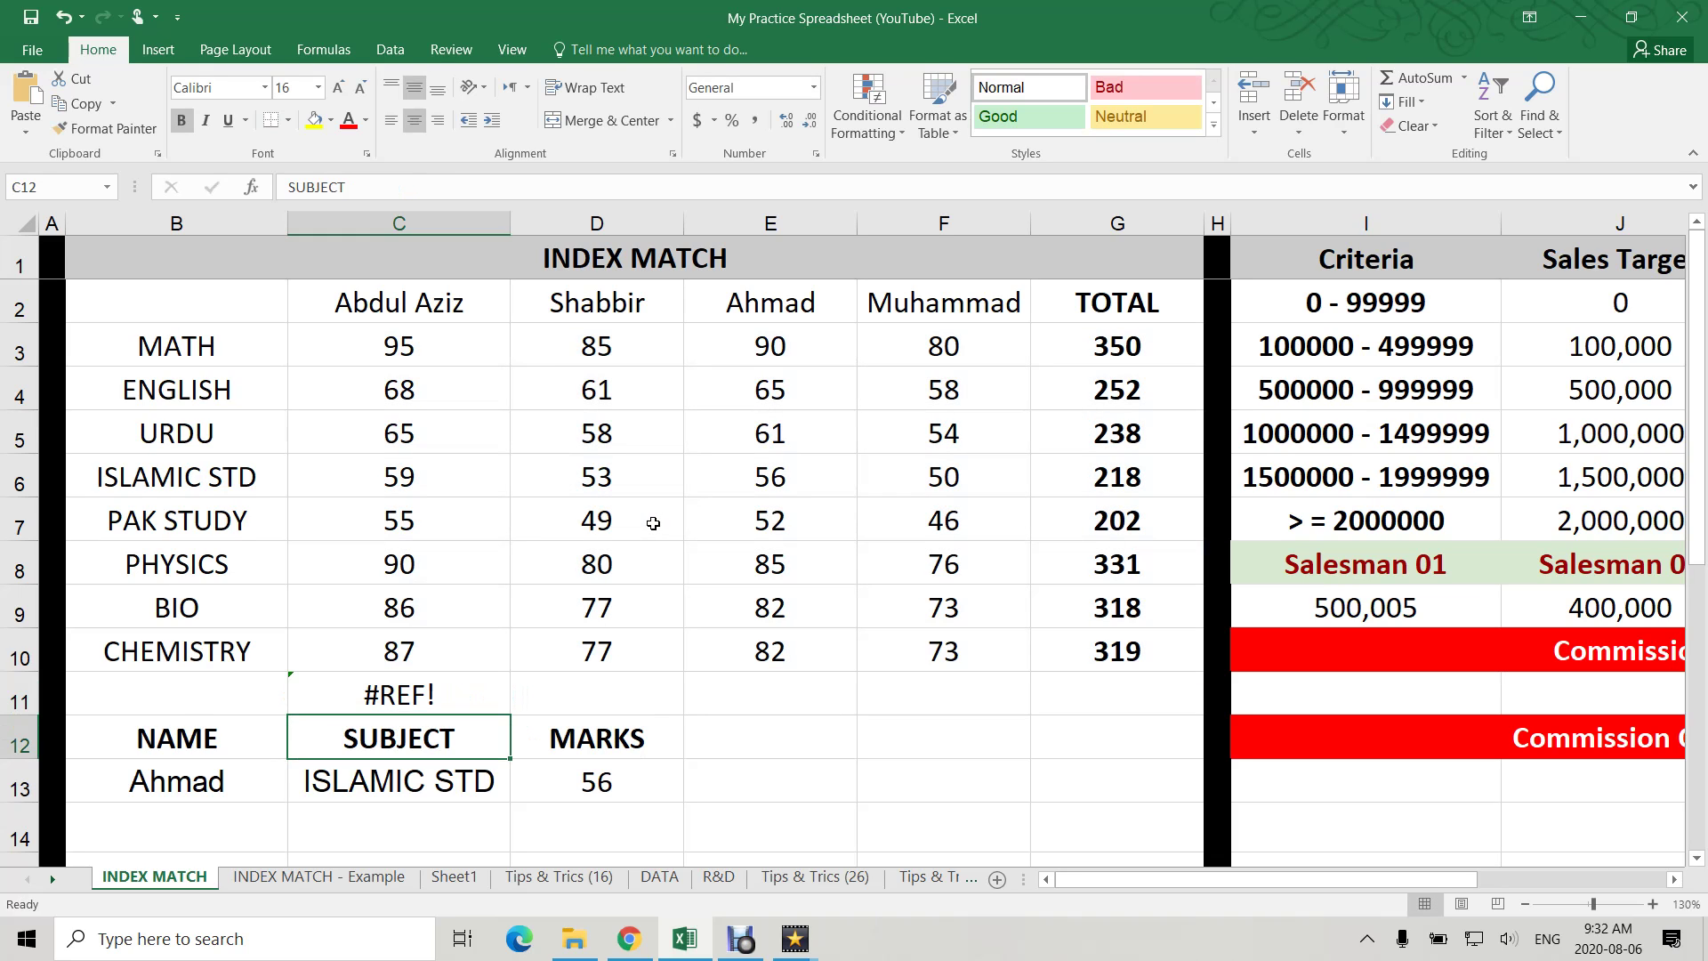
- Insert row number 4 into the C11 formula, making it =INDEX(C3:G10,4,3)
{"action": "left_click", "coordinate": [458, 694]}
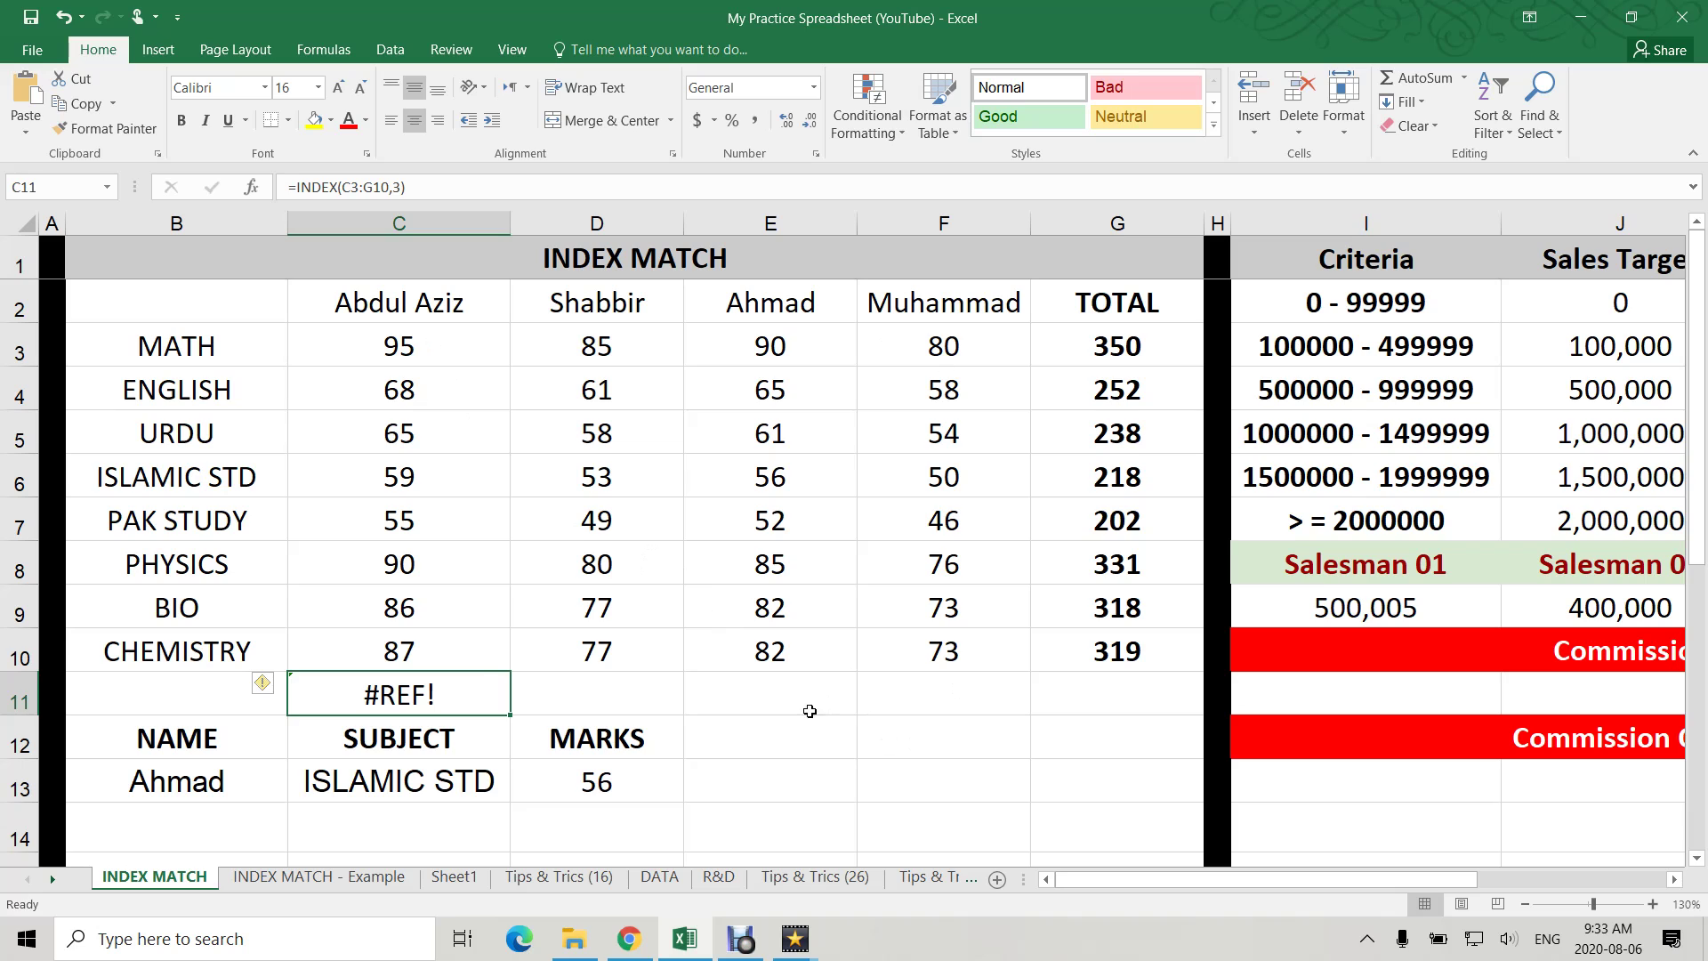
{"action": "double_click", "coordinate": [480, 682]}
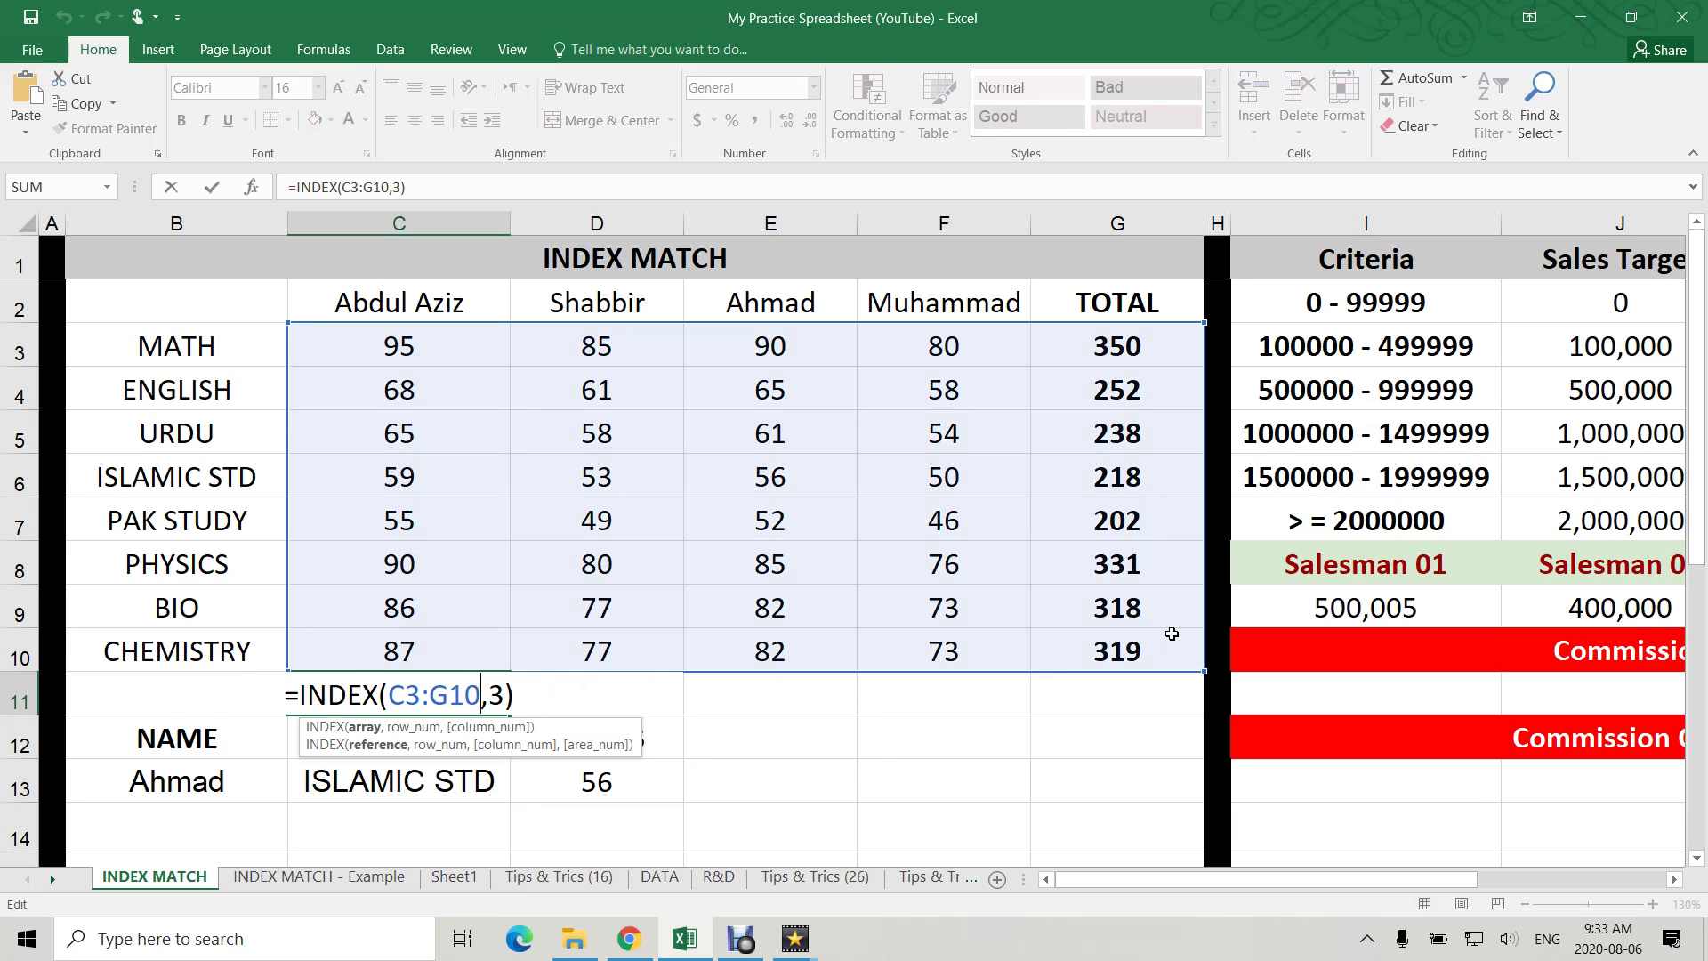
{"action": "type", "text": "4,"}
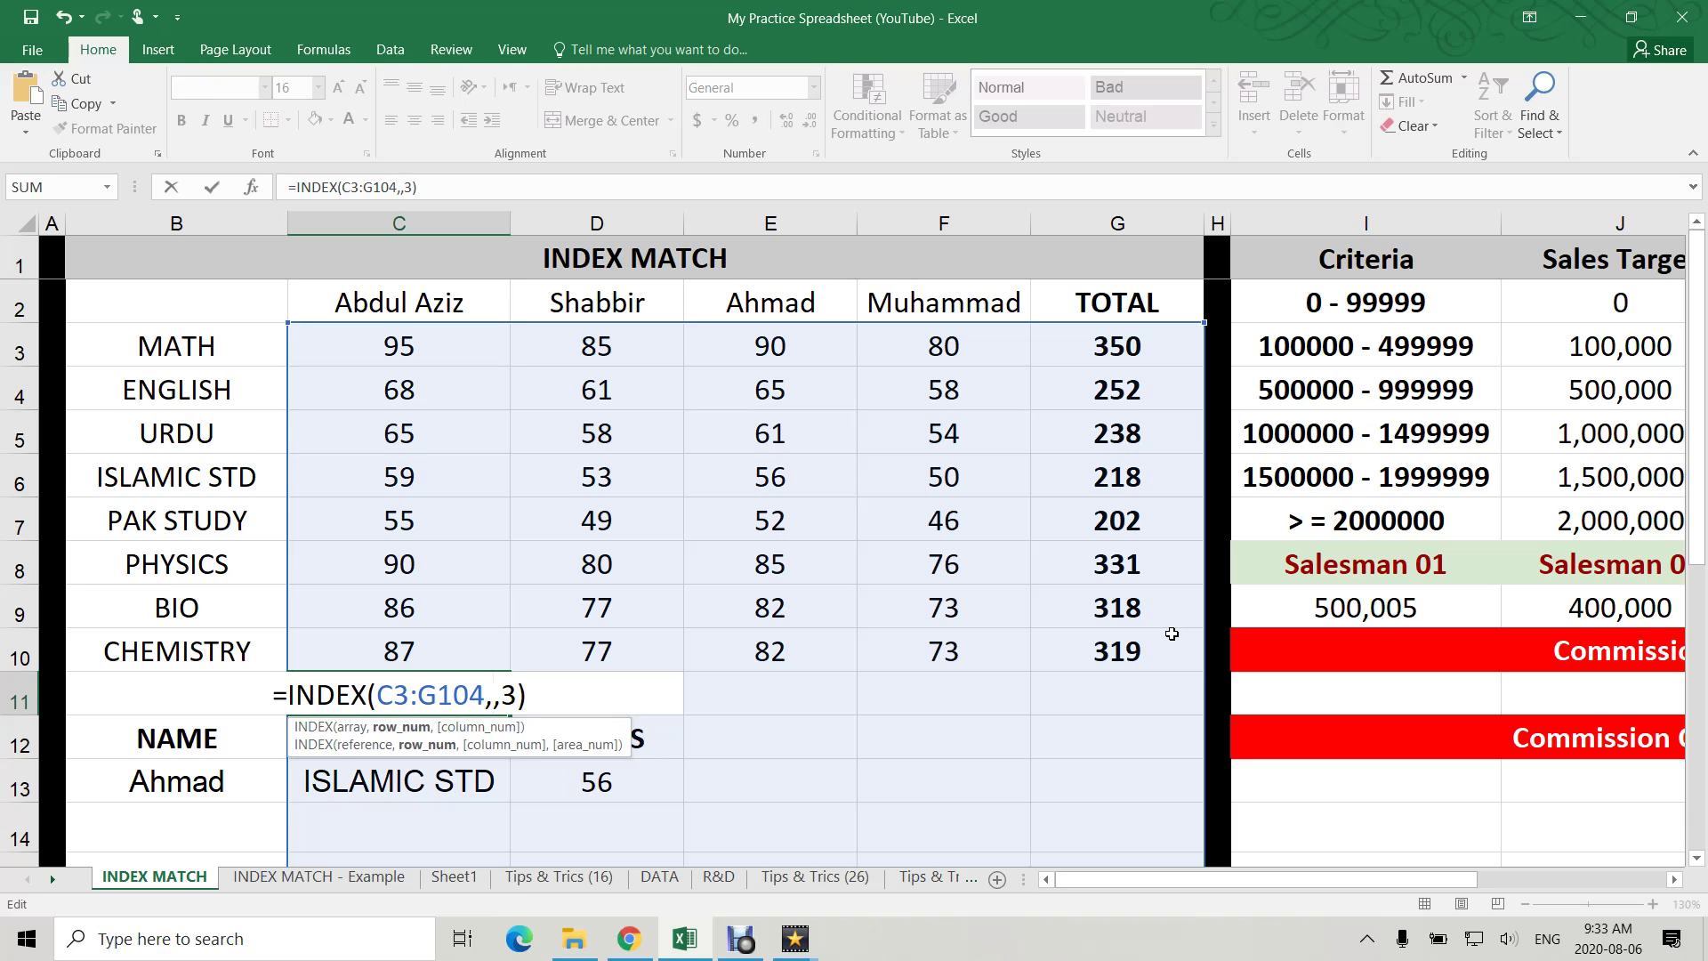
{"action": "key", "text": "BackSpace"}
{"action": "key", "text": "BackSpace"}
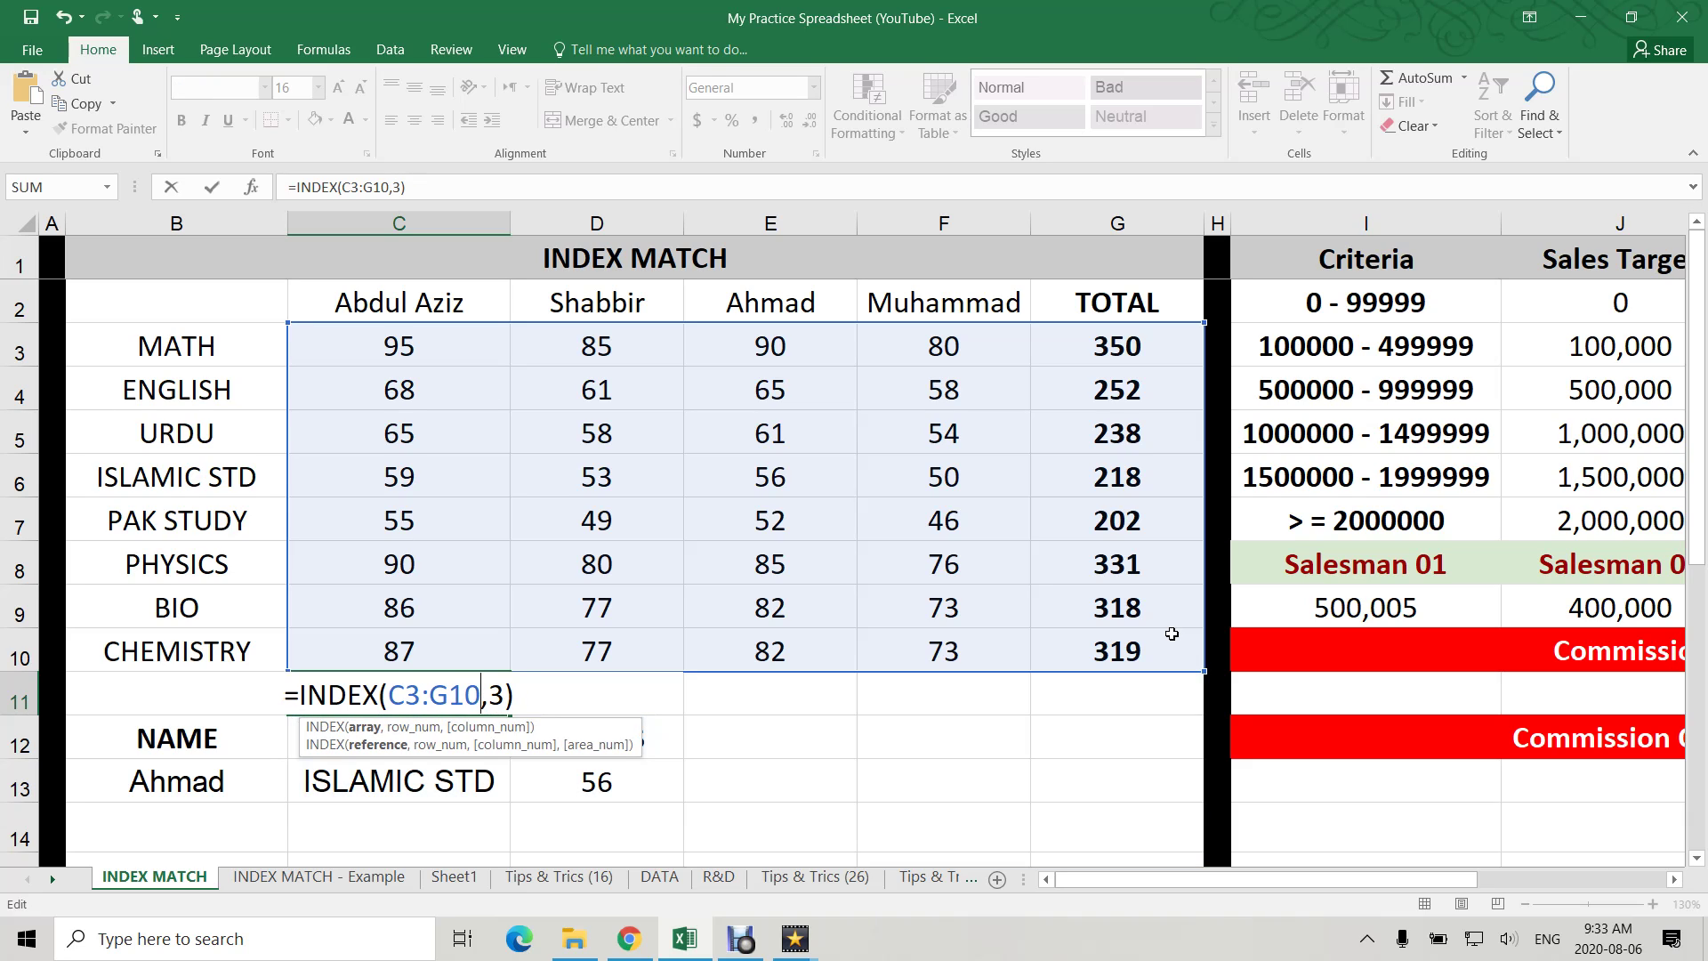
{"action": "type", "text": ",4"}
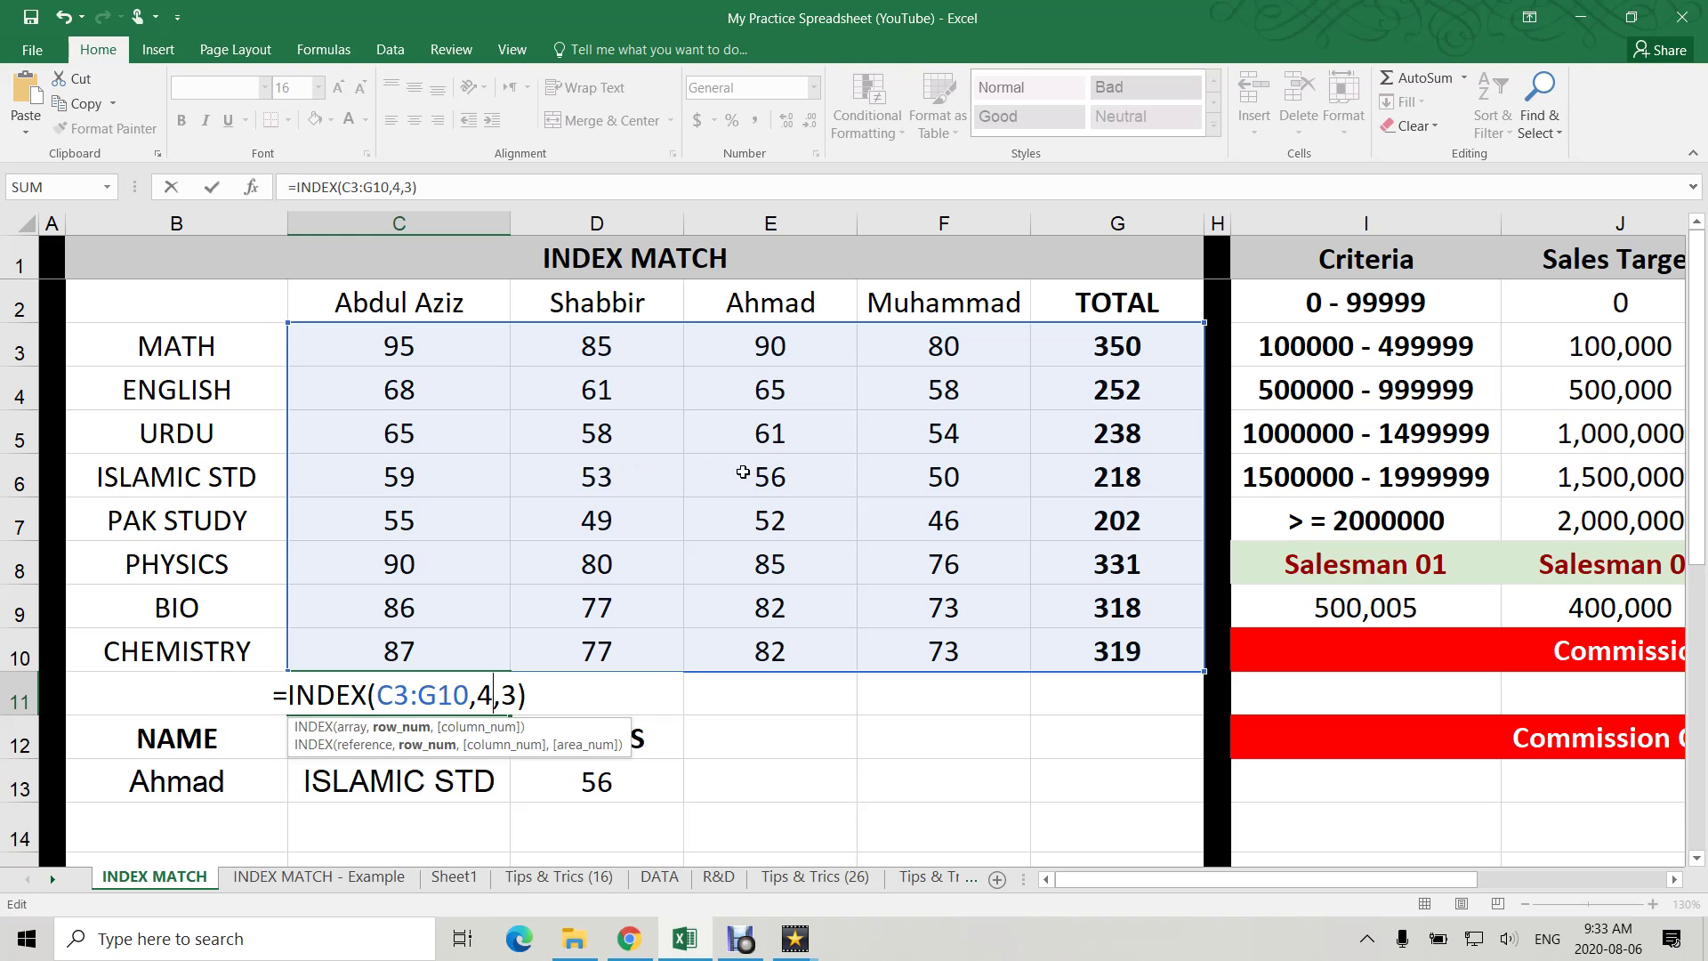
{"action": "key", "text": "Return"}
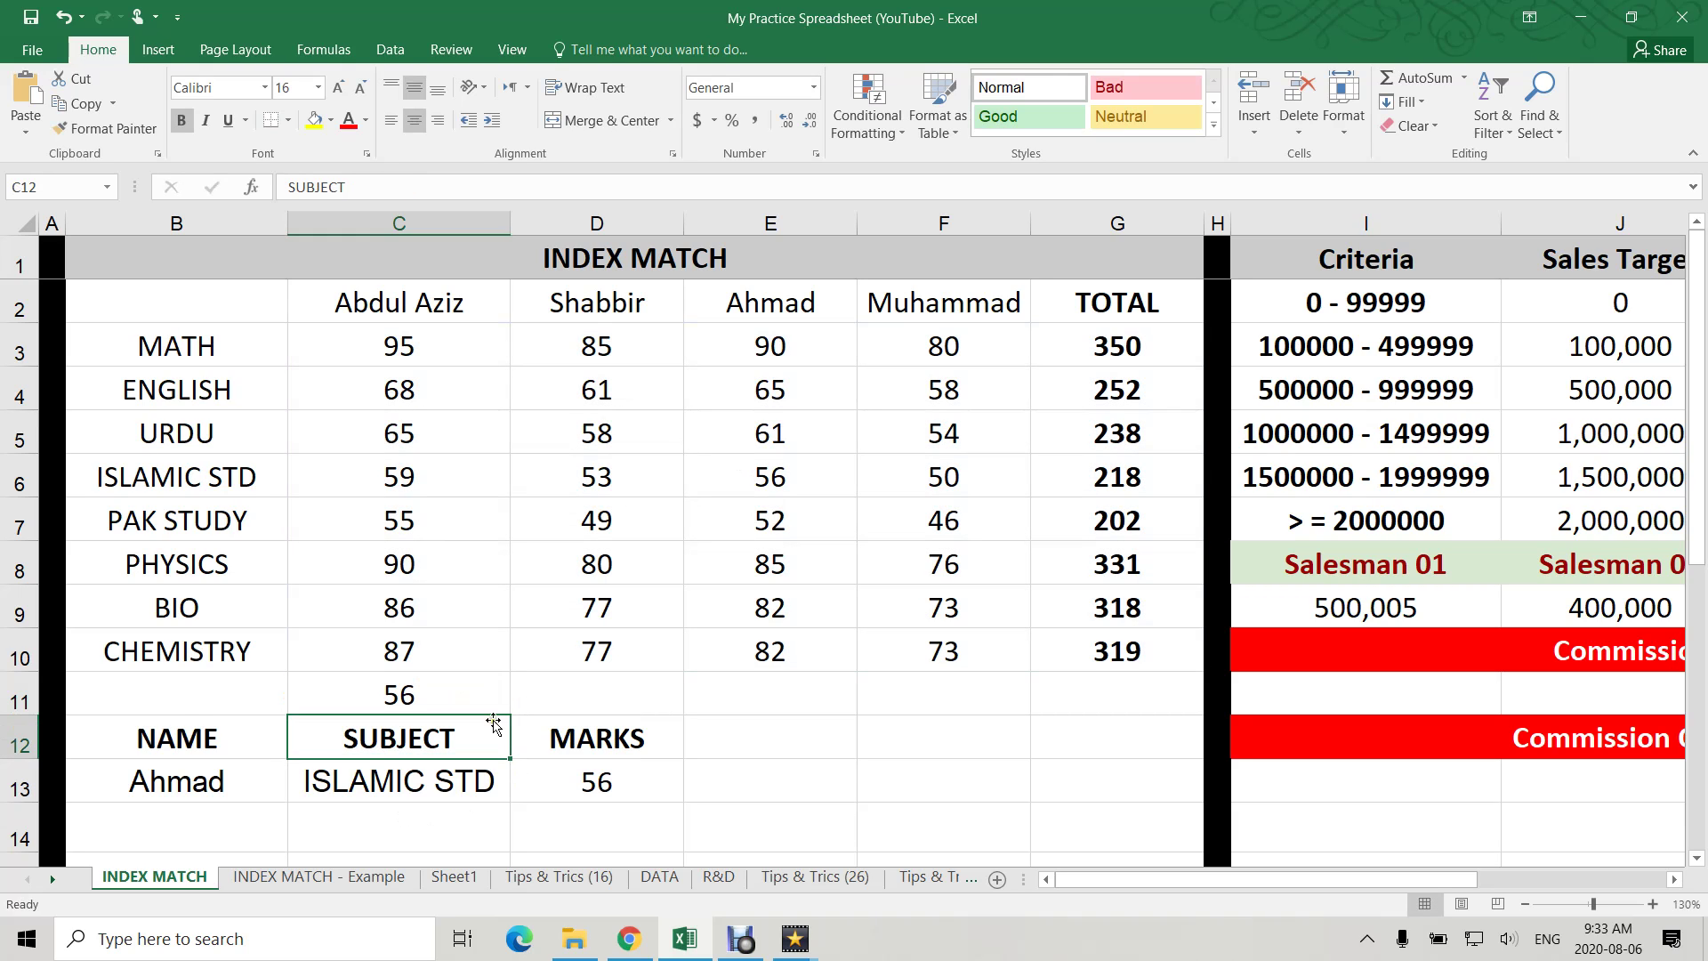
{"action": "left_click", "coordinate": [481, 695]}
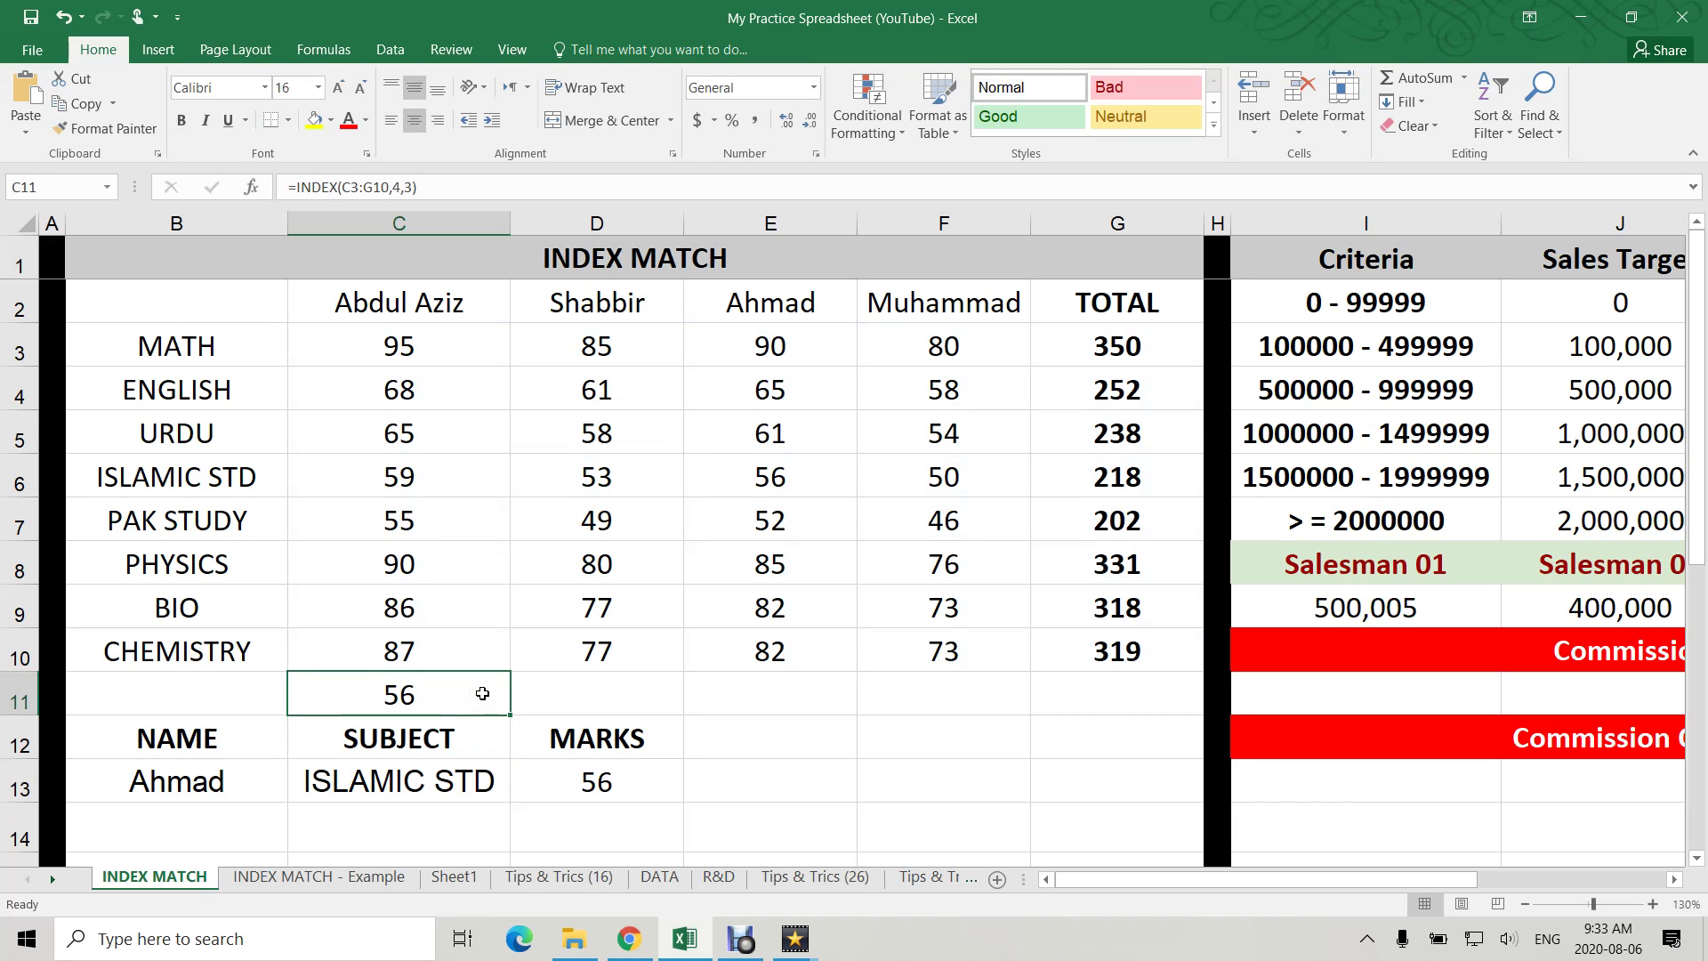
- Enter the formula =INDEX(C3:C10,4,6) in cell D11, using only the first student's marks column as the array
{"action": "left_click", "coordinate": [617, 693]}
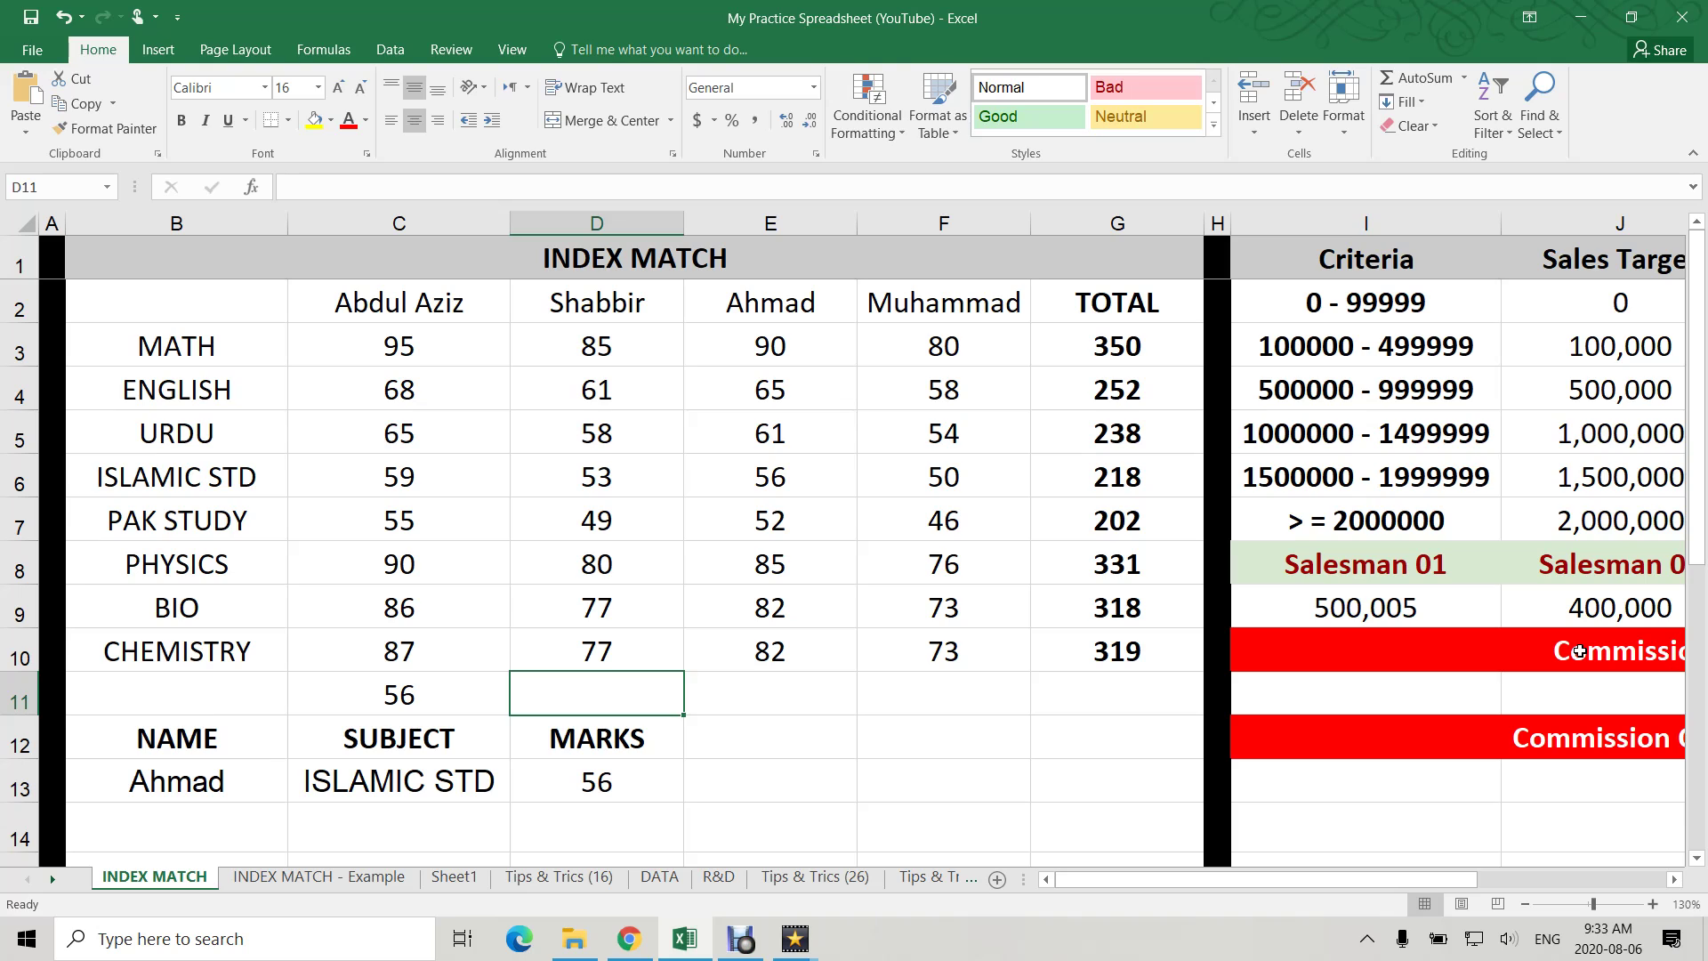
{"action": "type", "text": "=INDEX("}
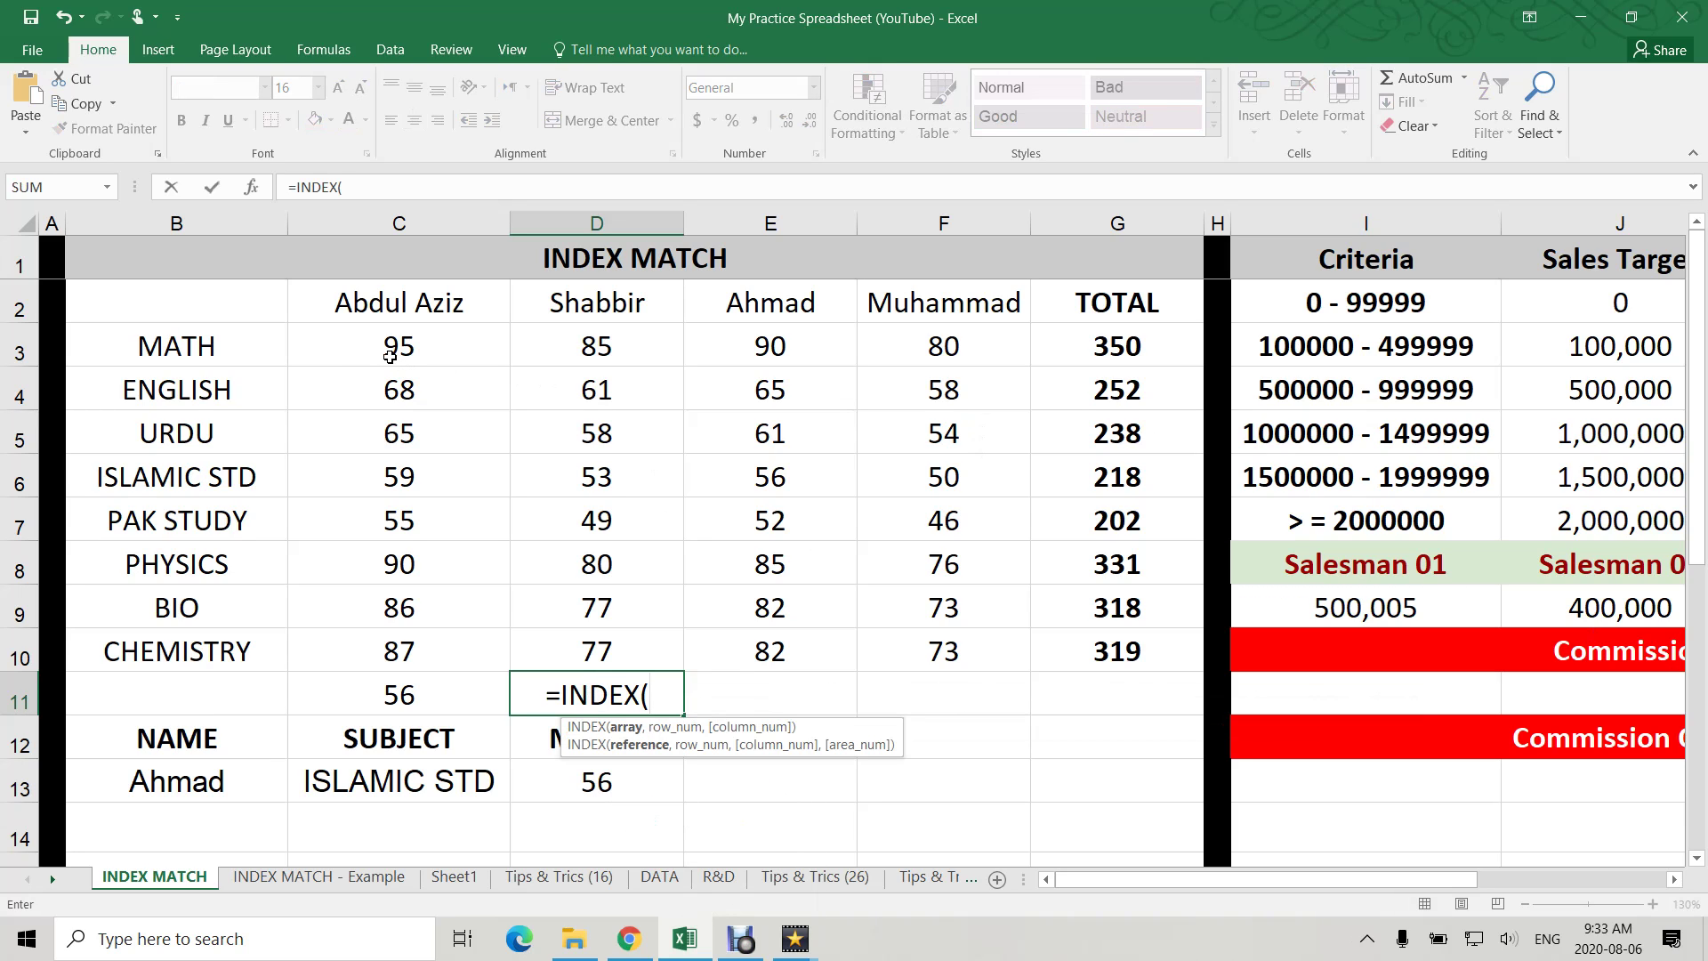
{"action": "left_click_drag", "start_coordinate": [387, 345], "coordinate": [365, 637]}
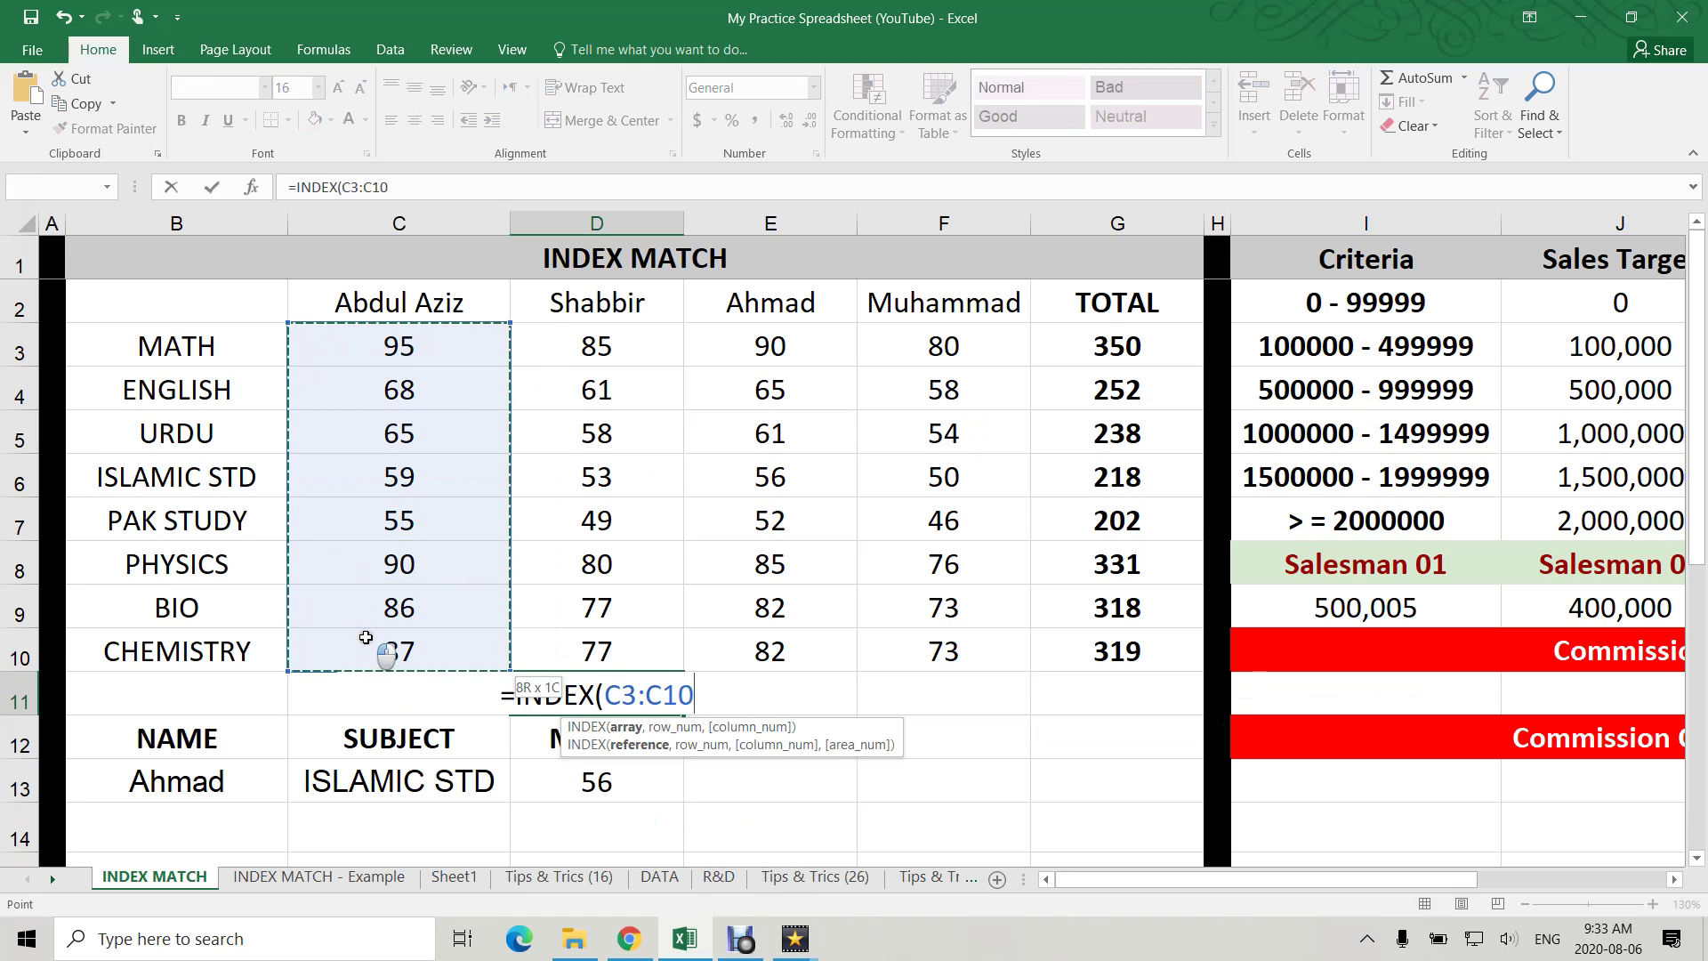
{"action": "type", "text": ",4,"}
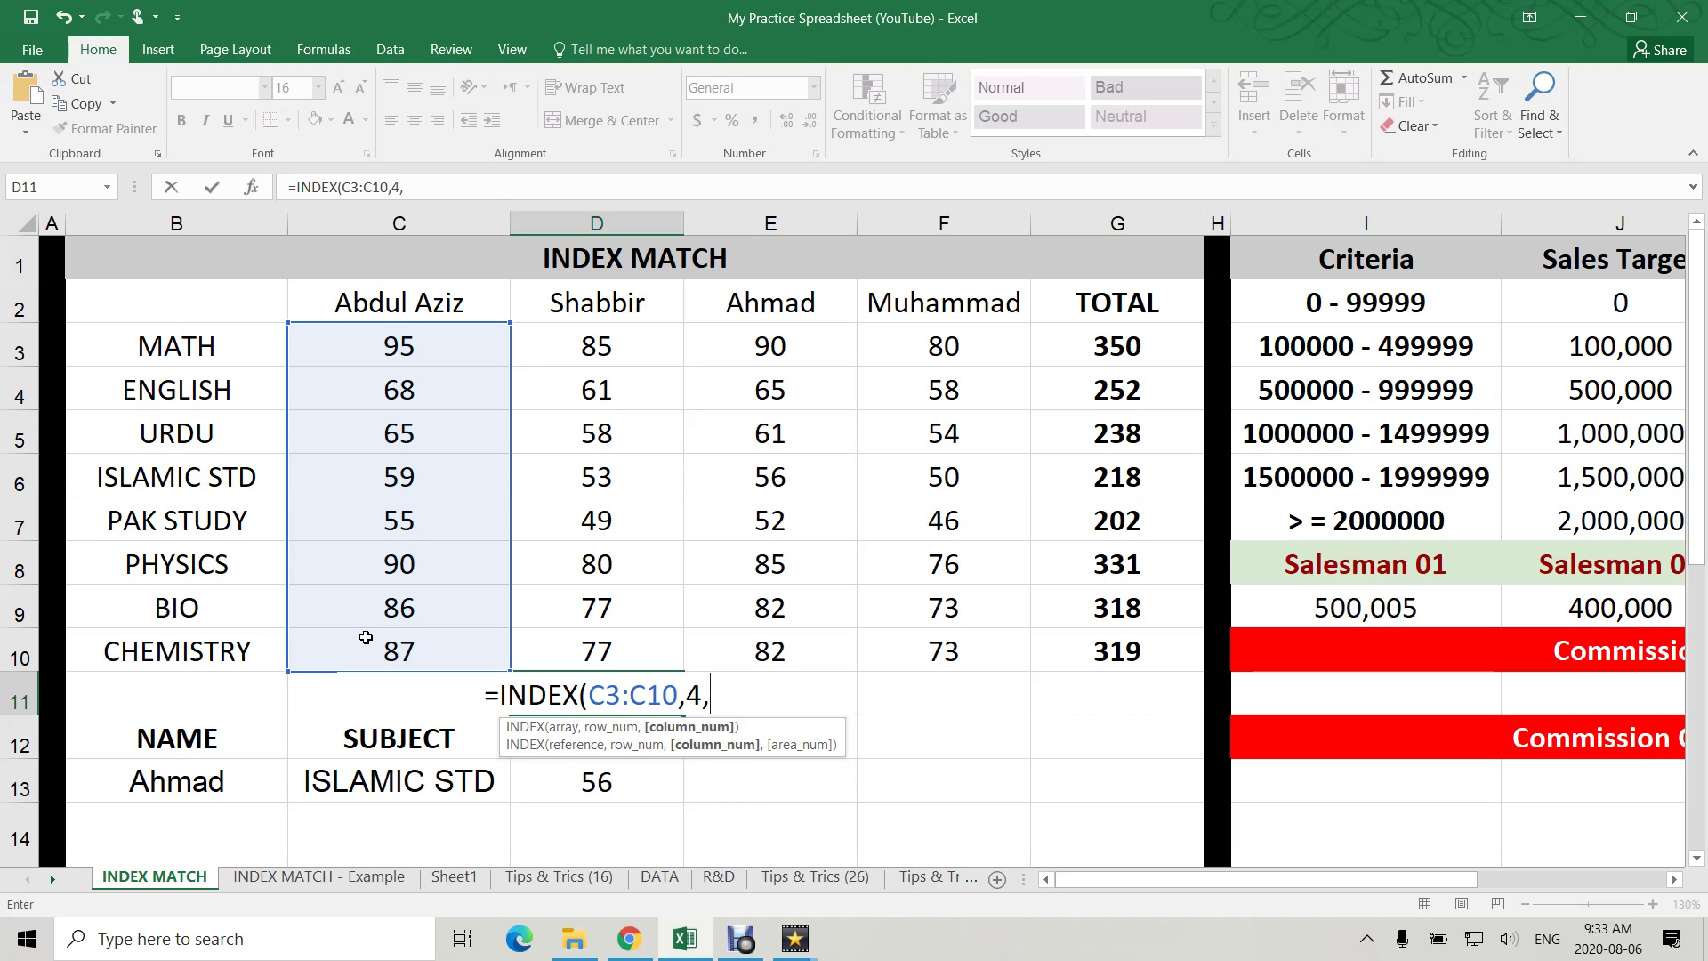
{"action": "type", "text": "6)"}
{"action": "key", "text": "Return"}
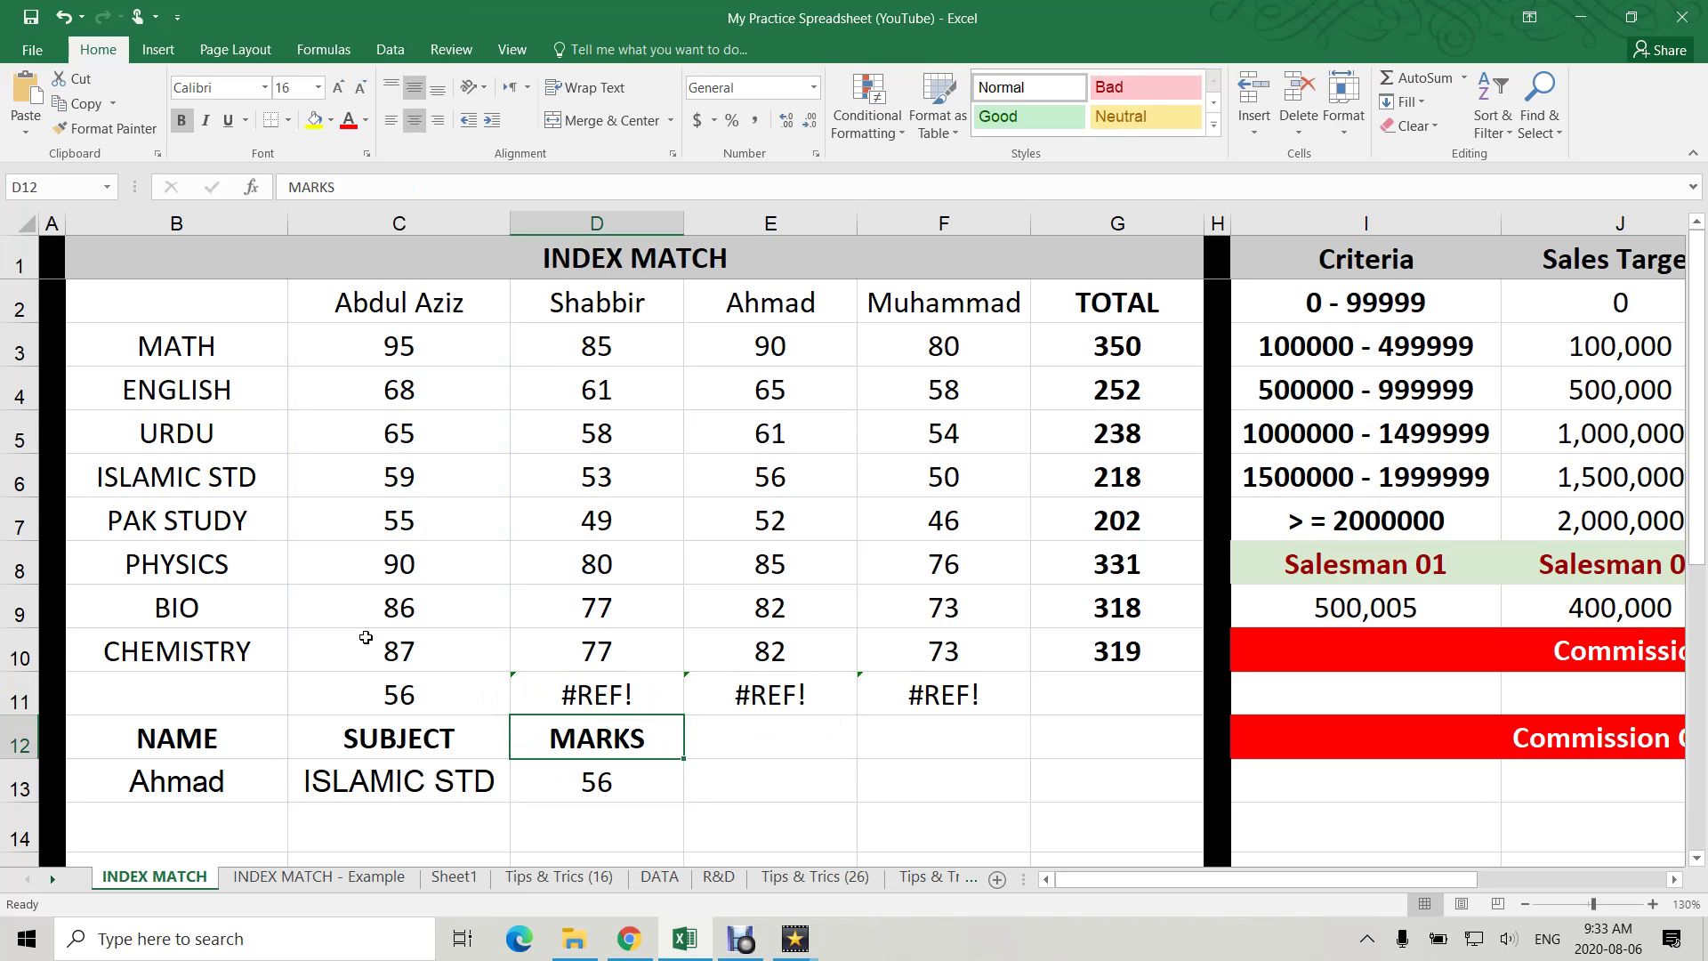
- Clear the contents of cells E11:G11, including the leftover ROUND formulas
{"action": "left_click_drag", "start_coordinate": [807, 685], "coordinate": [899, 689]}
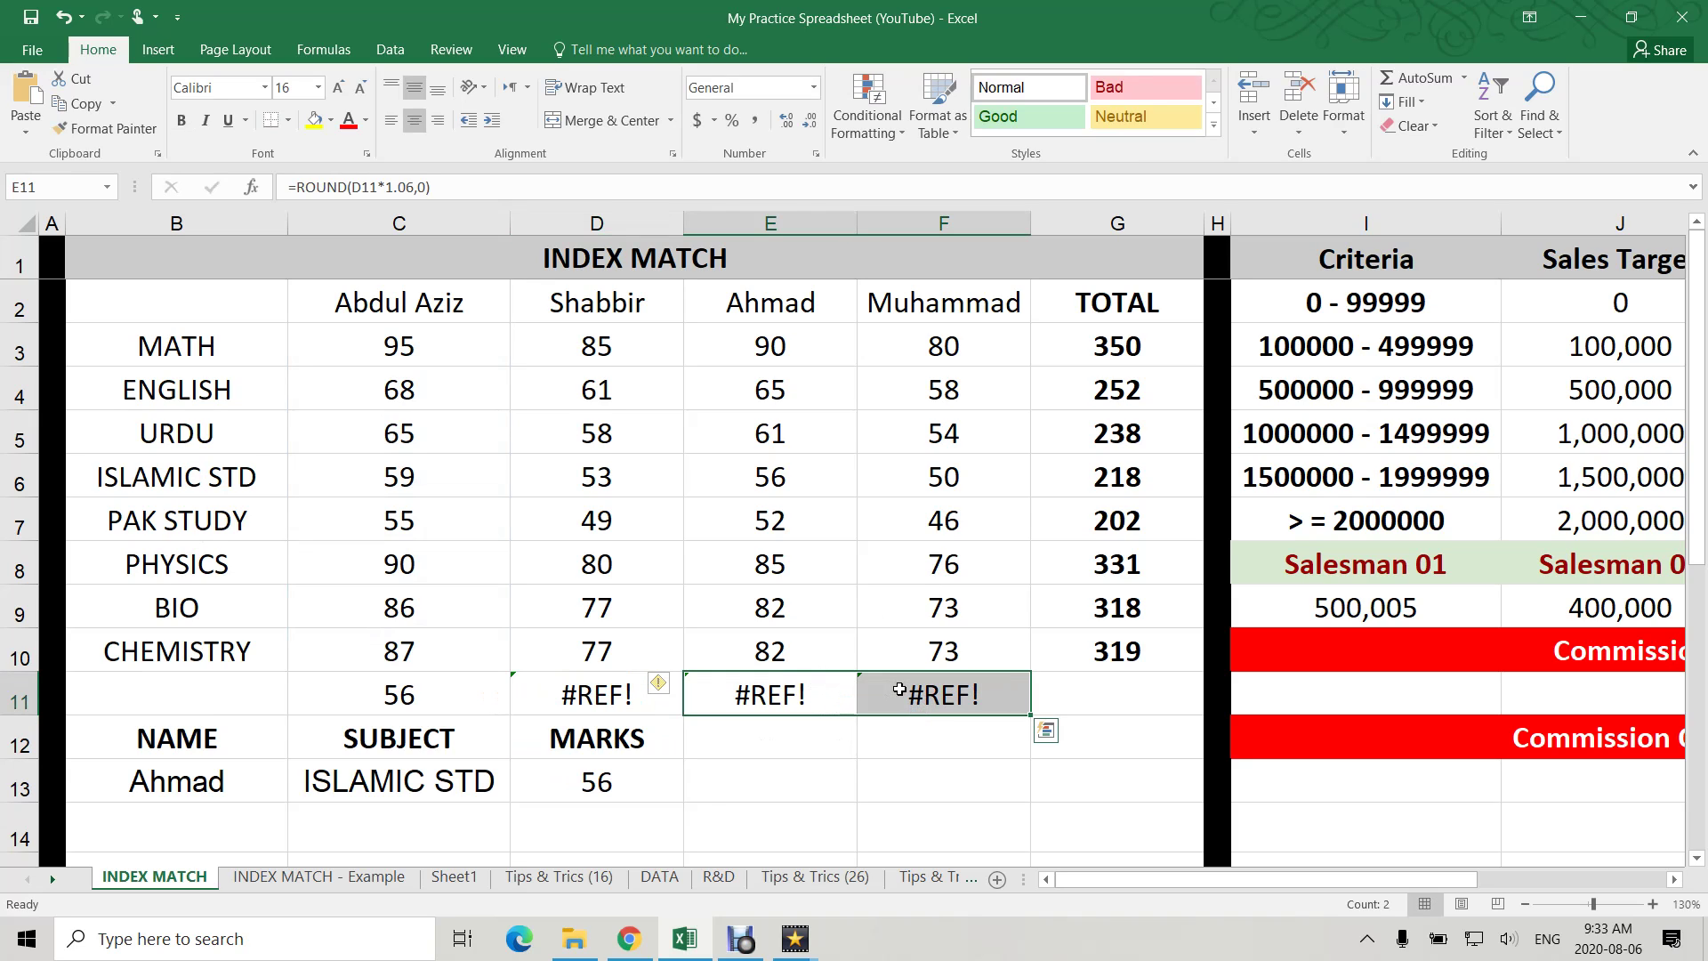
{"action": "key", "text": "shift+Right"}
{"action": "key", "text": "Delete"}
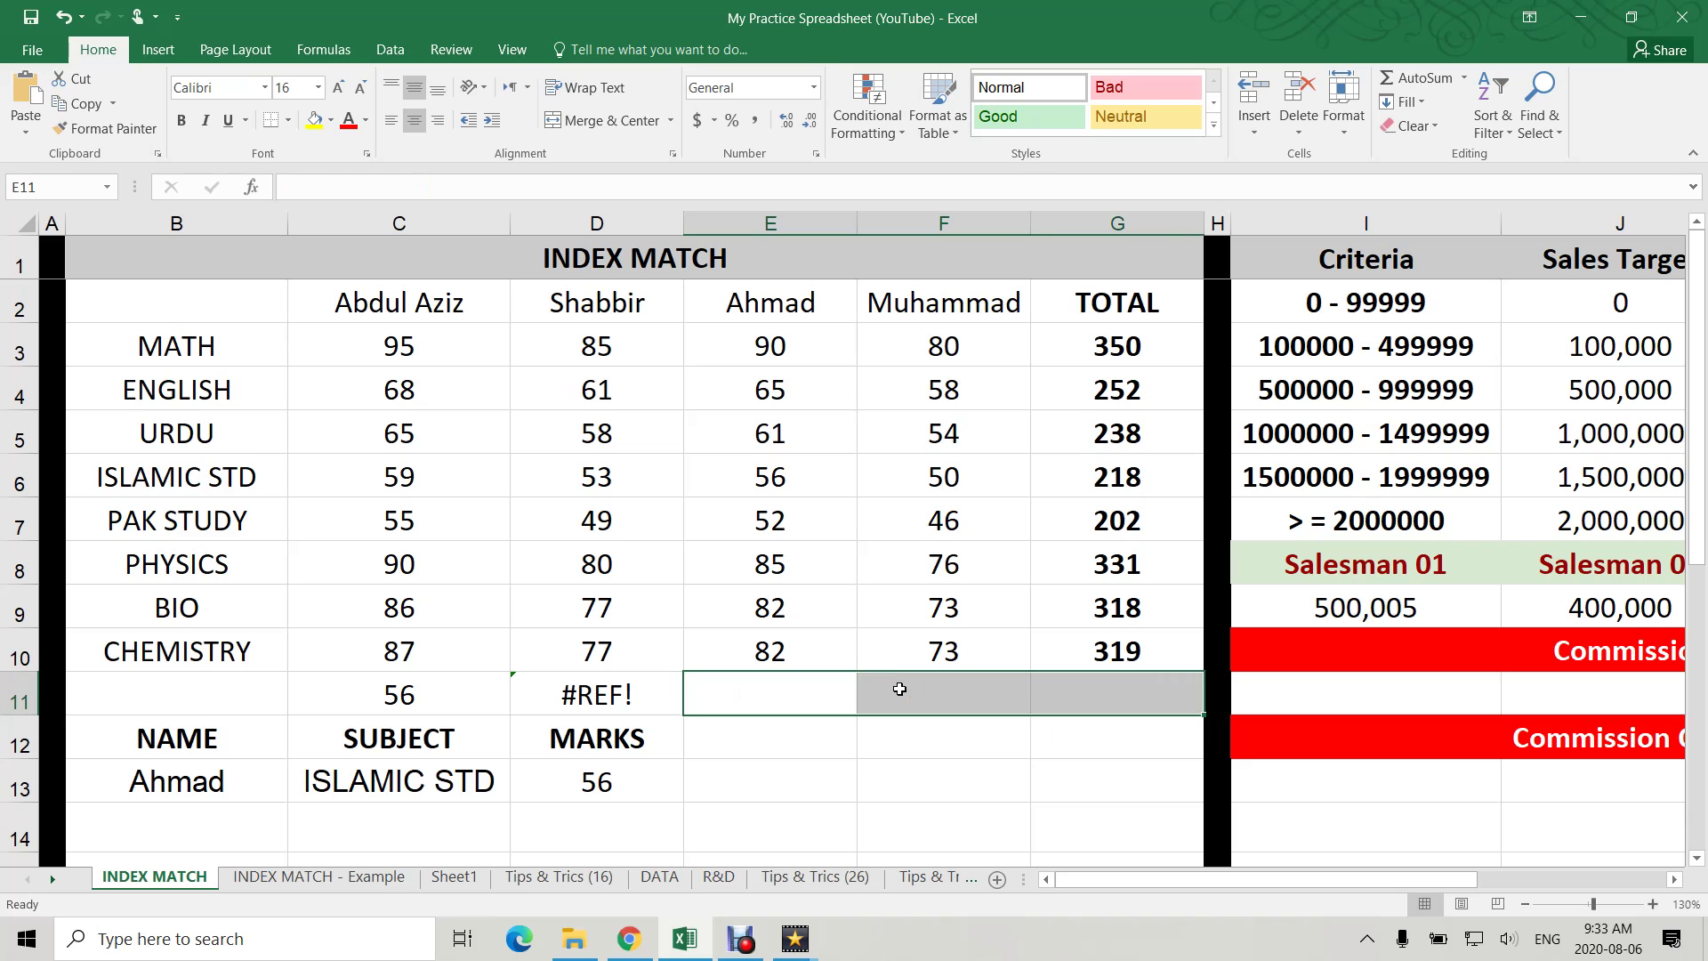
- Remove the column number from the INDEX formula in D11, making it =INDEX(C3:C10,4)
{"action": "left_click", "coordinate": [560, 703]}
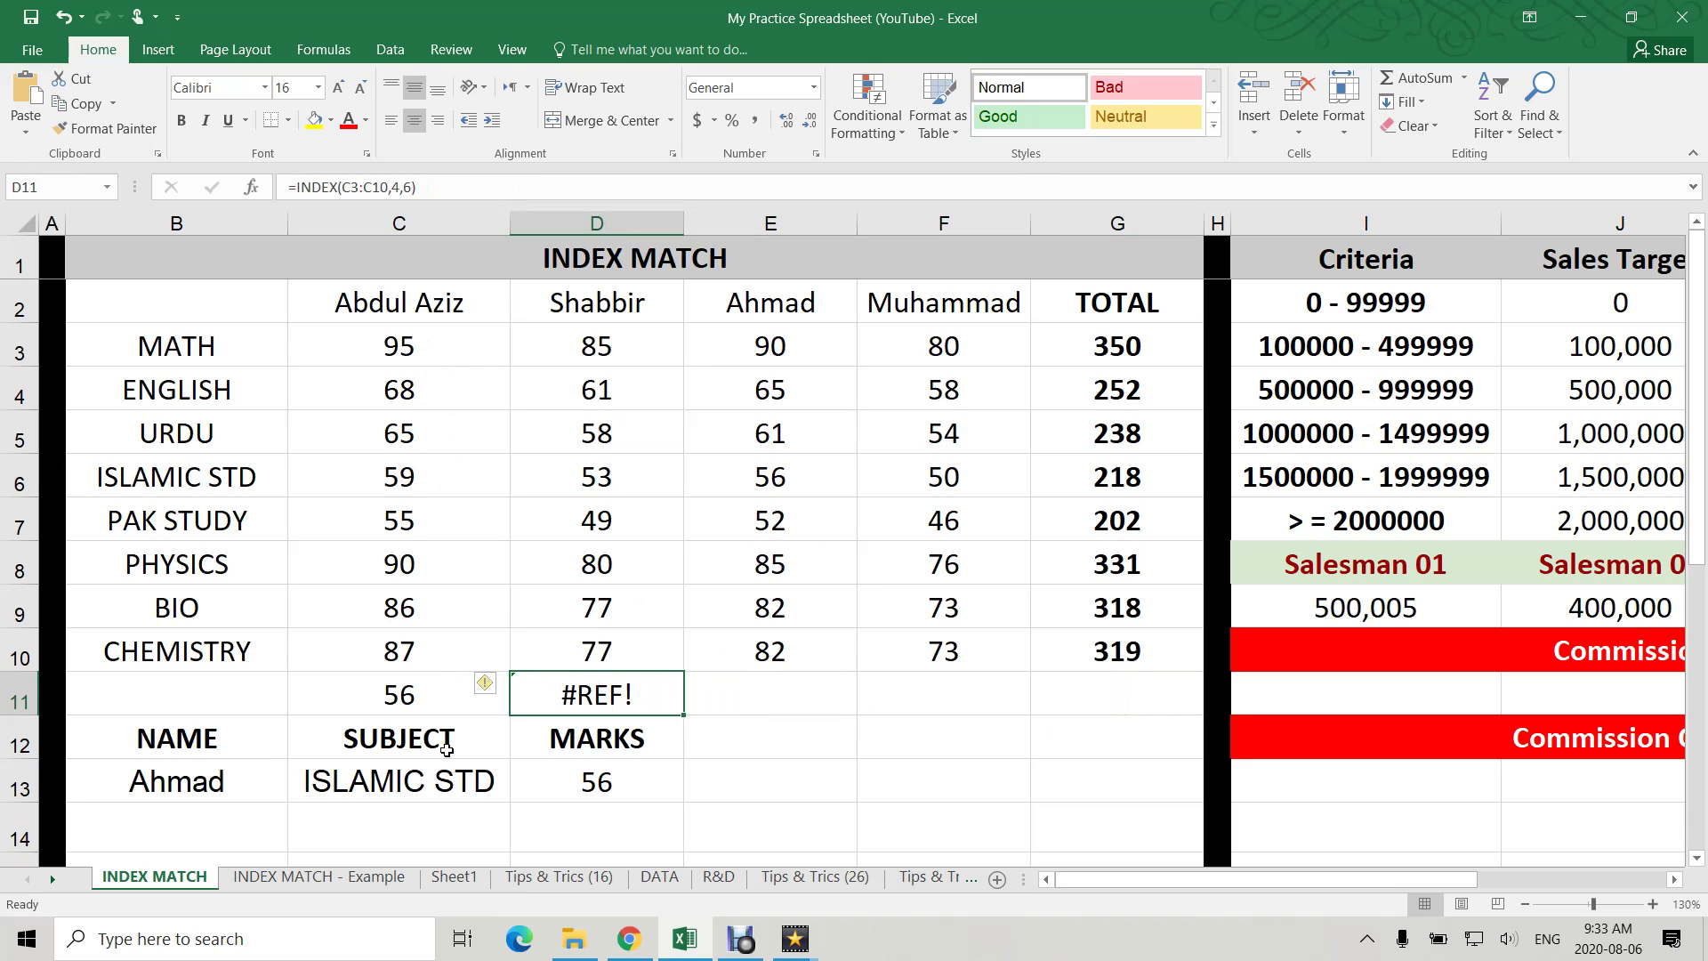
{"action": "double_click", "coordinate": [579, 694]}
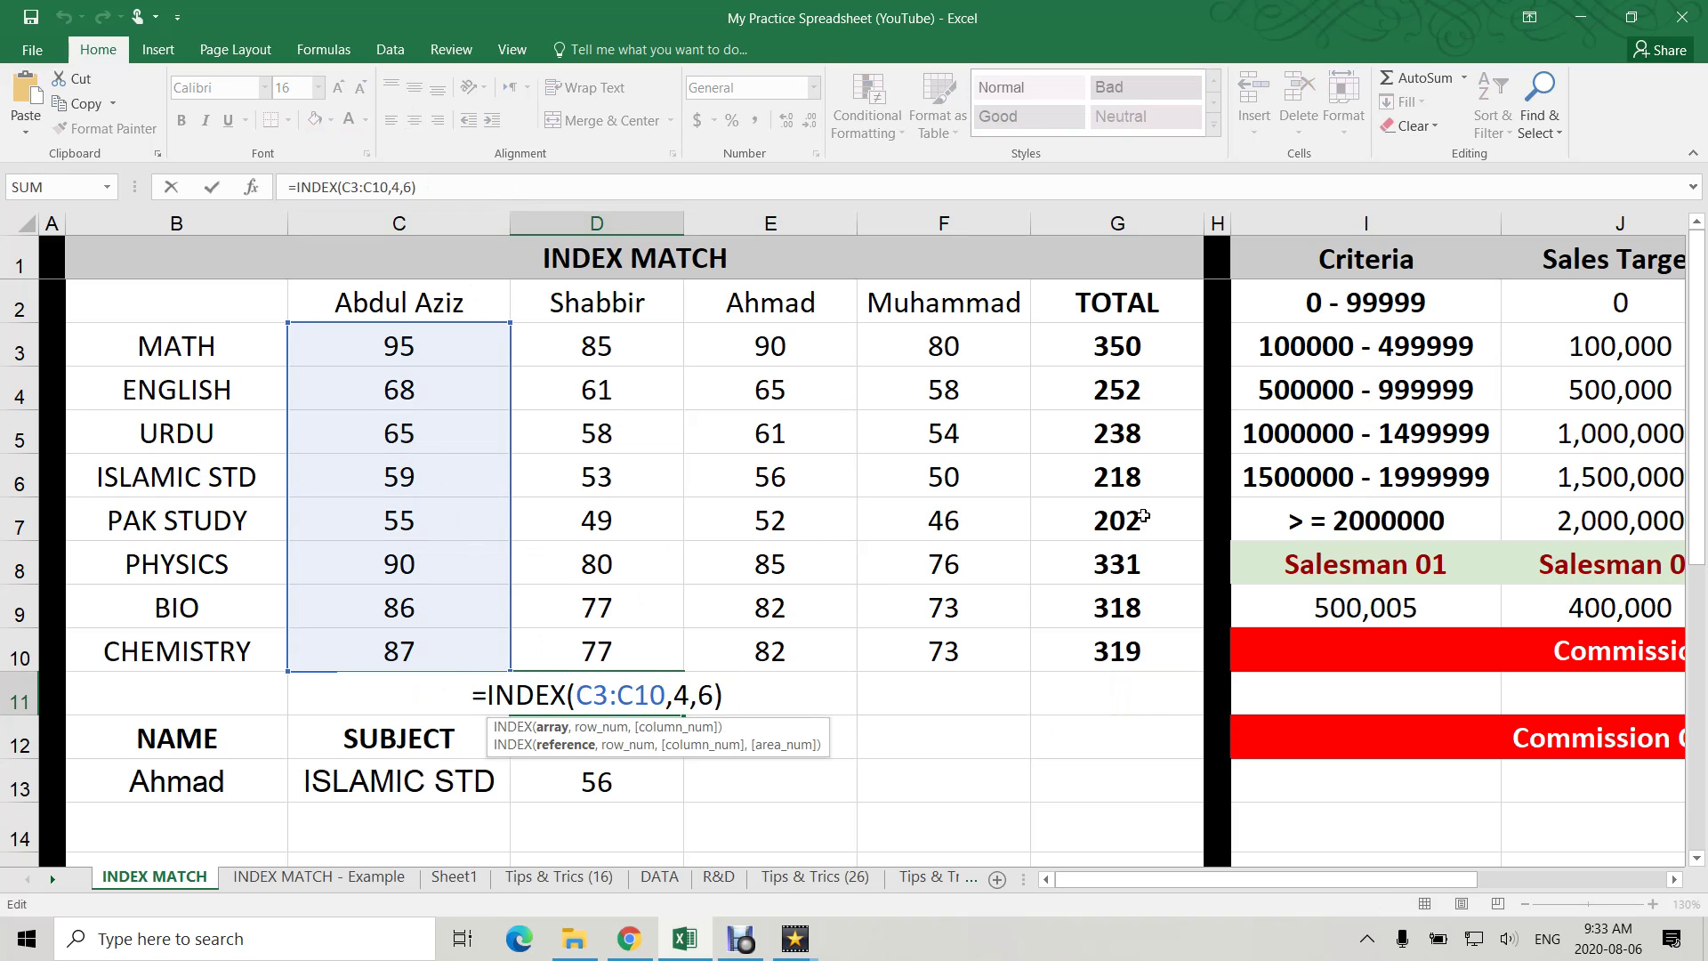
{"action": "left_click_drag", "start_coordinate": [691, 700], "coordinate": [782, 697]}
{"action": "key", "text": "Delete"}
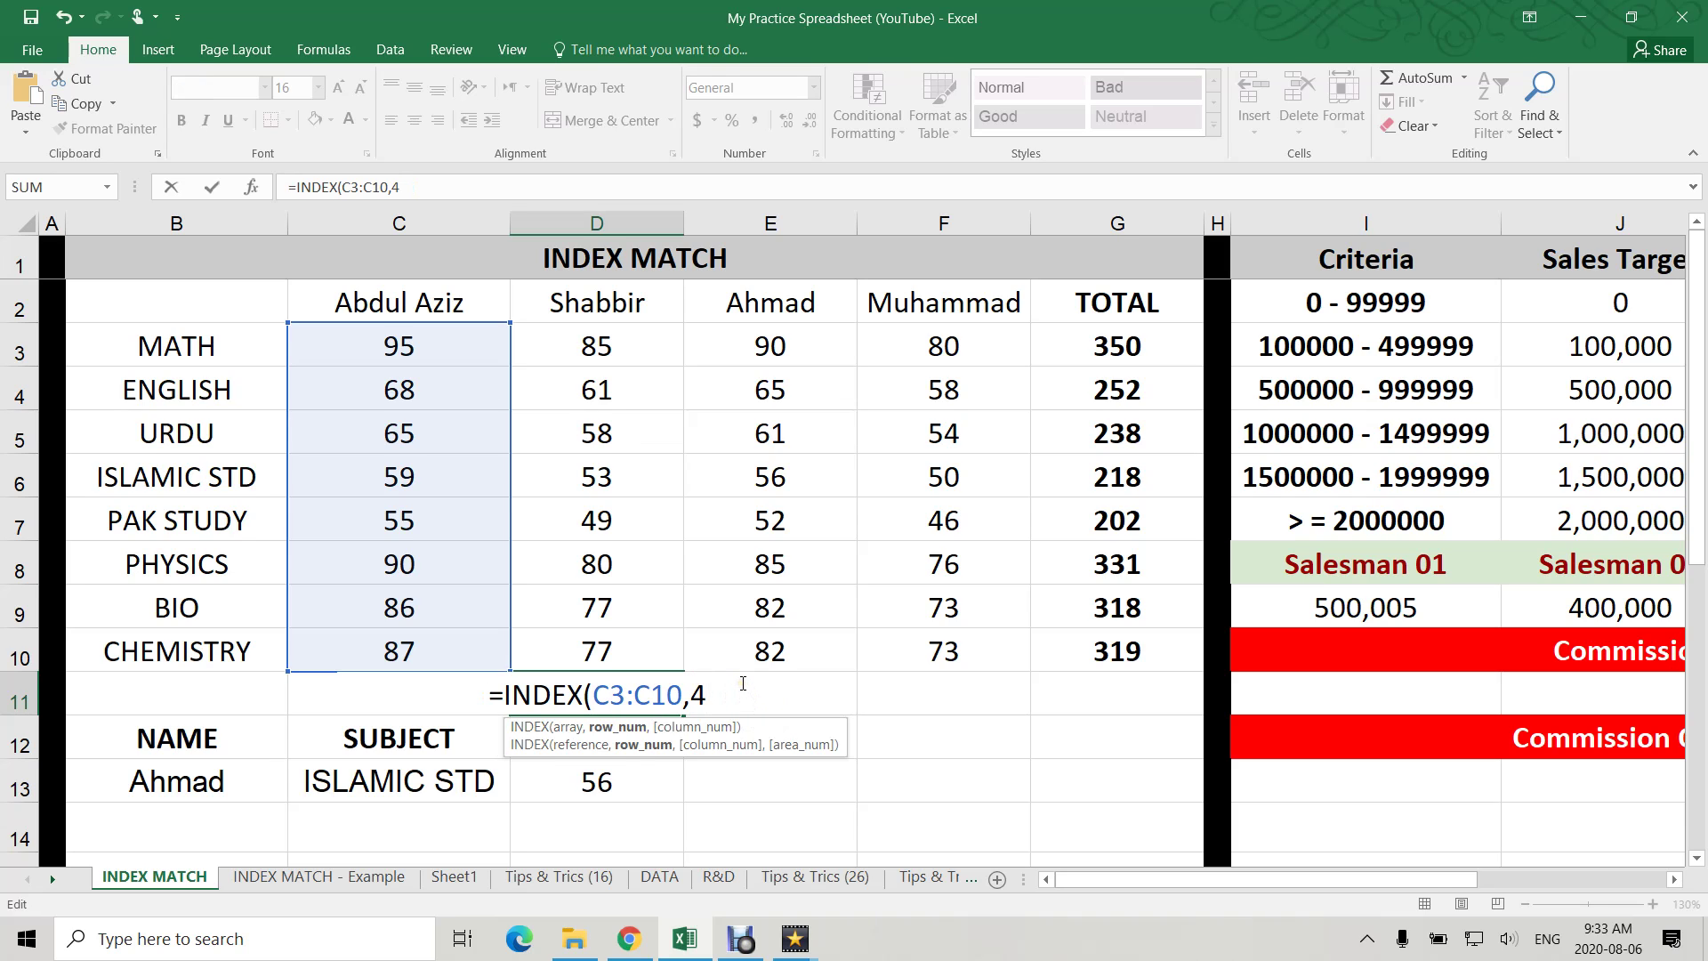
{"action": "key", "text": "Return"}
{"action": "left_click", "coordinate": [667, 687]}
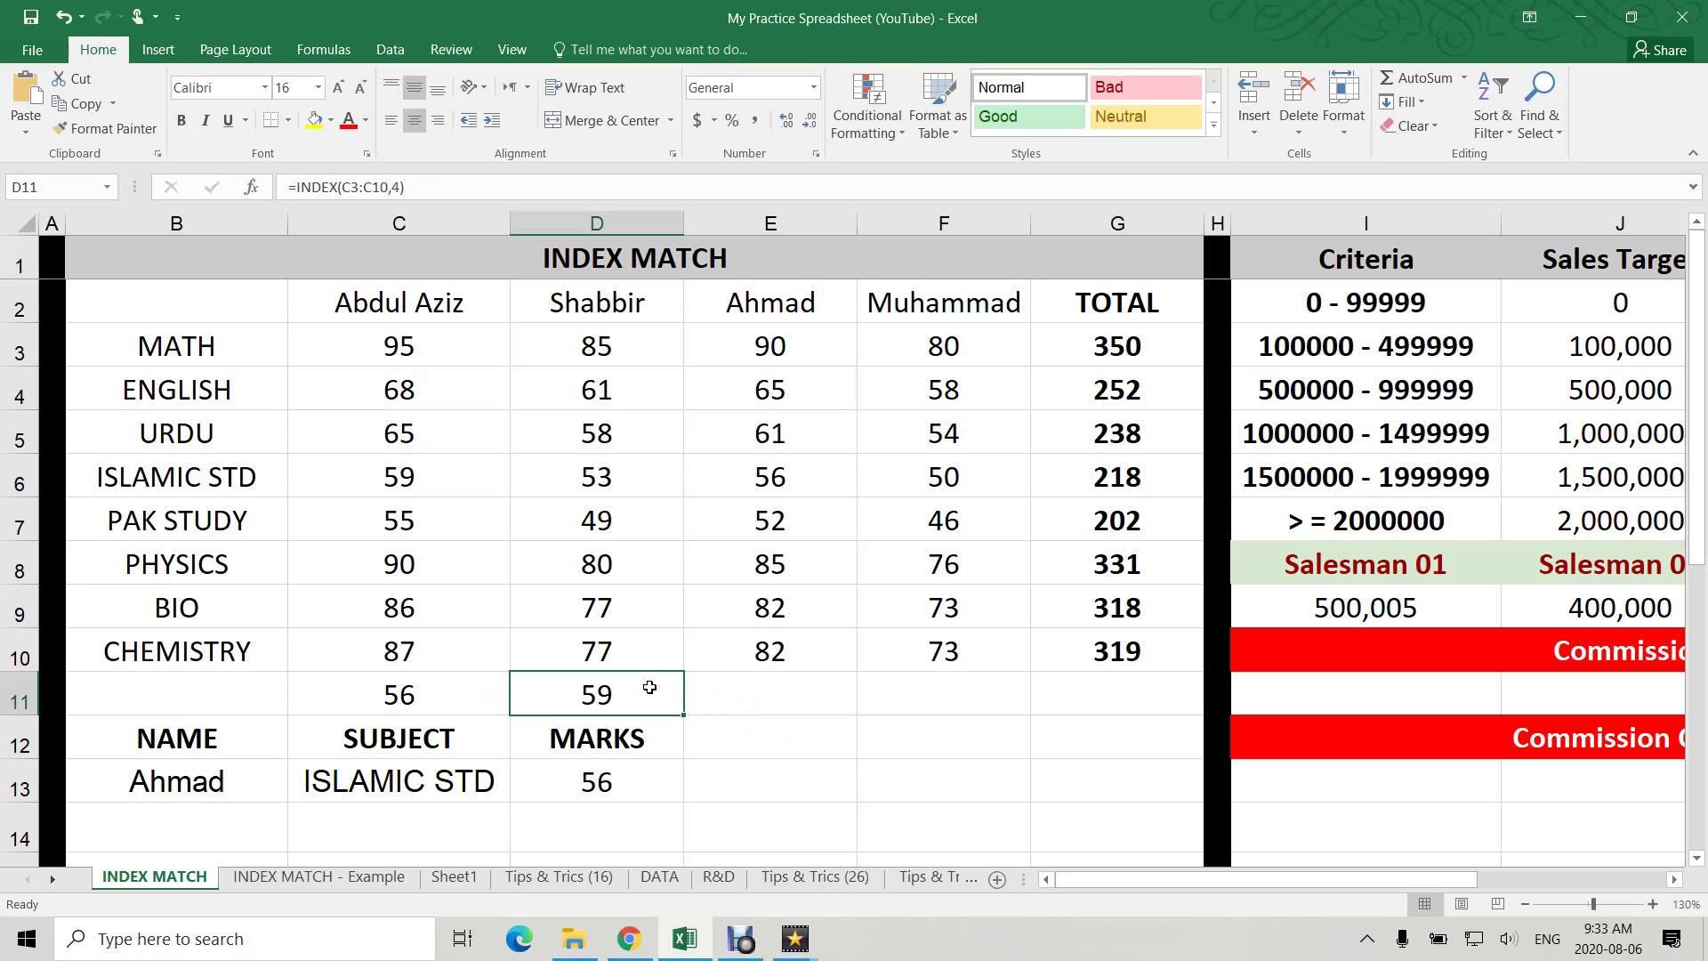
{"action": "double_click", "coordinate": [648, 687]}
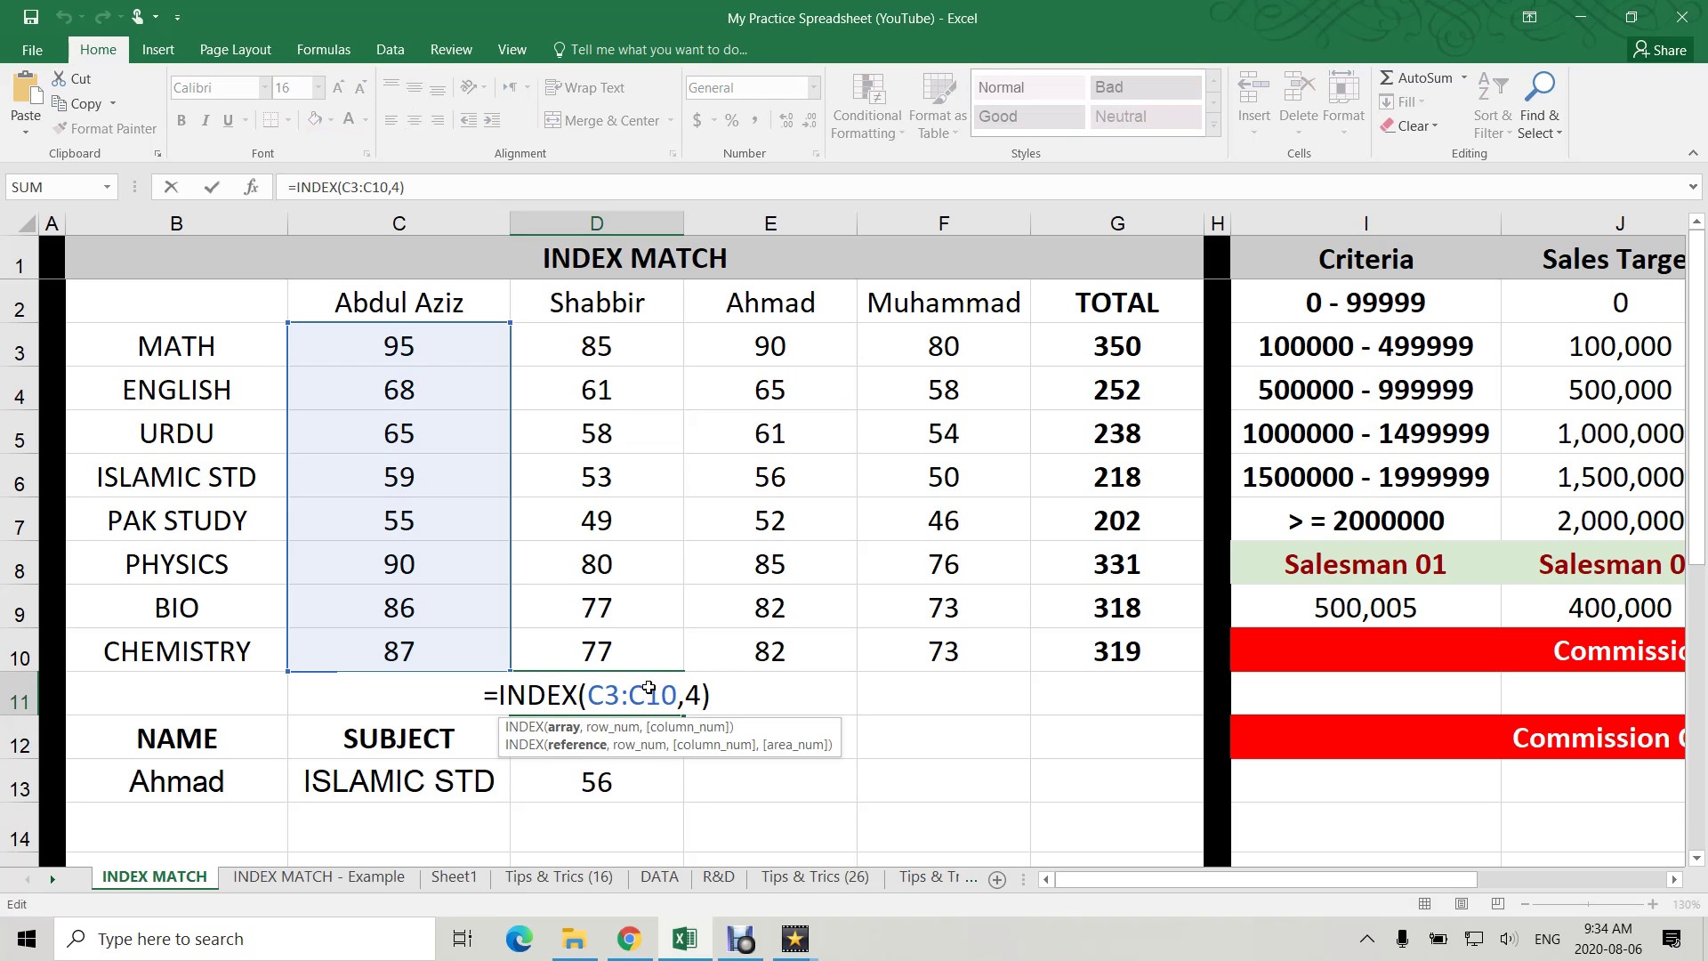
{"action": "key", "text": "Escape"}
- Enter the formula =INDEX(C3:G3,3,5) in cell E11, using only the MATH row as the array
{"action": "left_click", "coordinate": [781, 701]}
{"action": "type", "text": "=INDEX("}
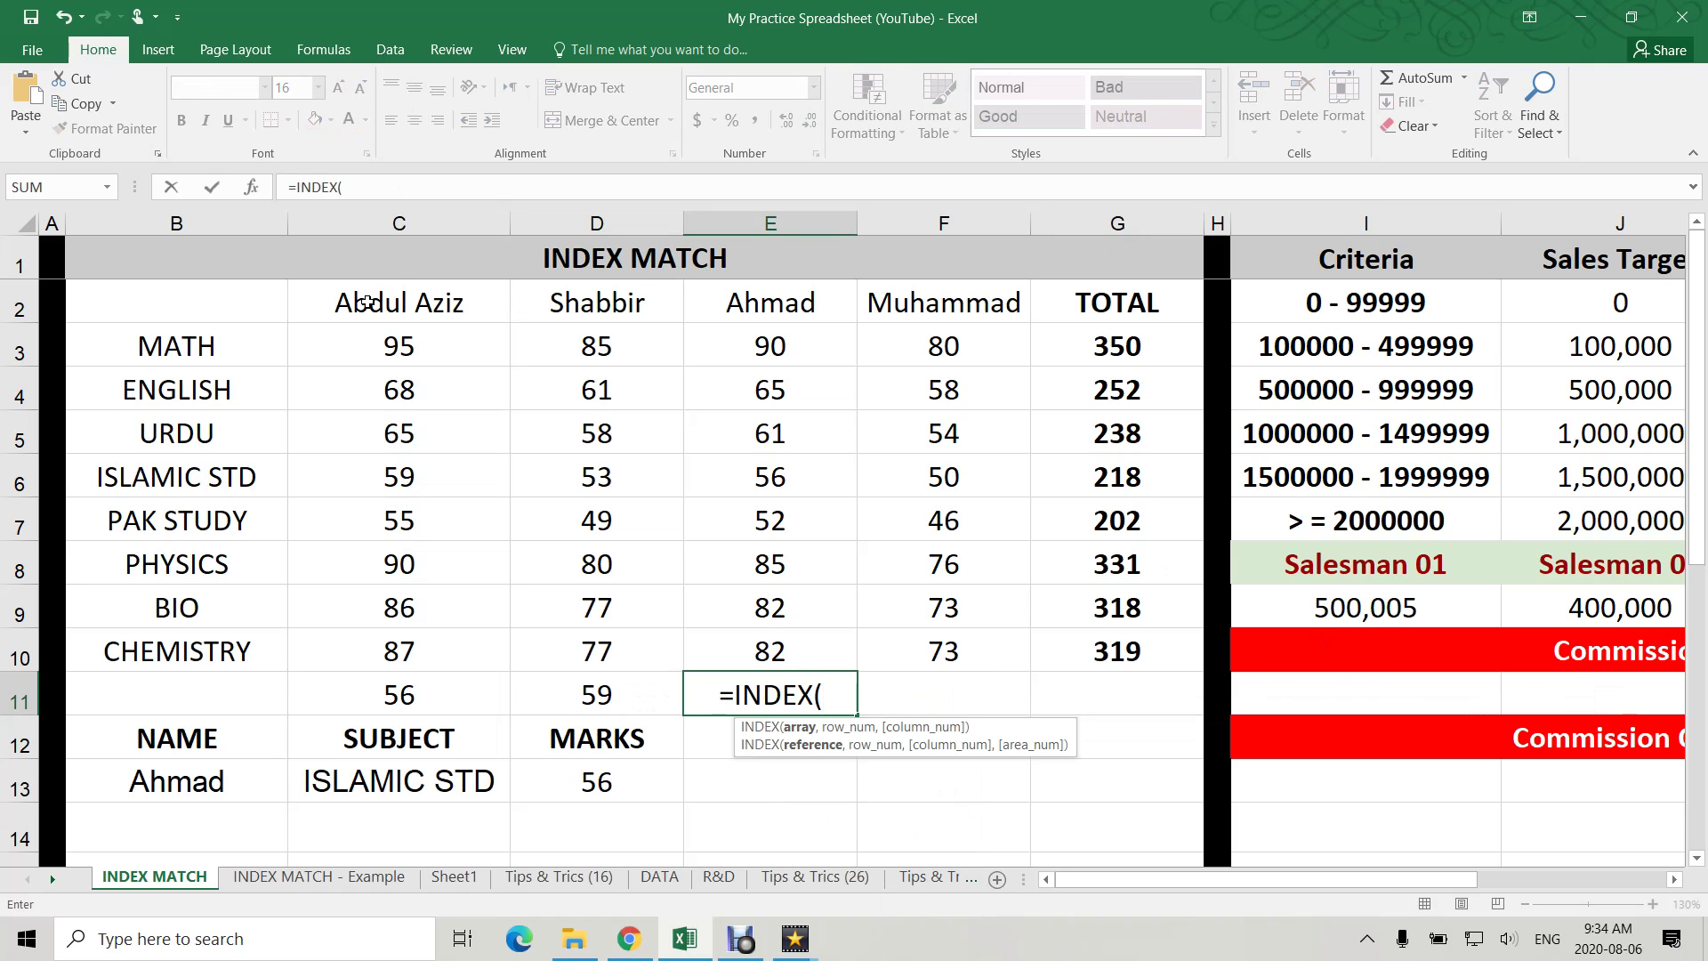
{"action": "left_click_drag", "start_coordinate": [384, 343], "coordinate": [1115, 356]}
{"action": "type", "text": ","}
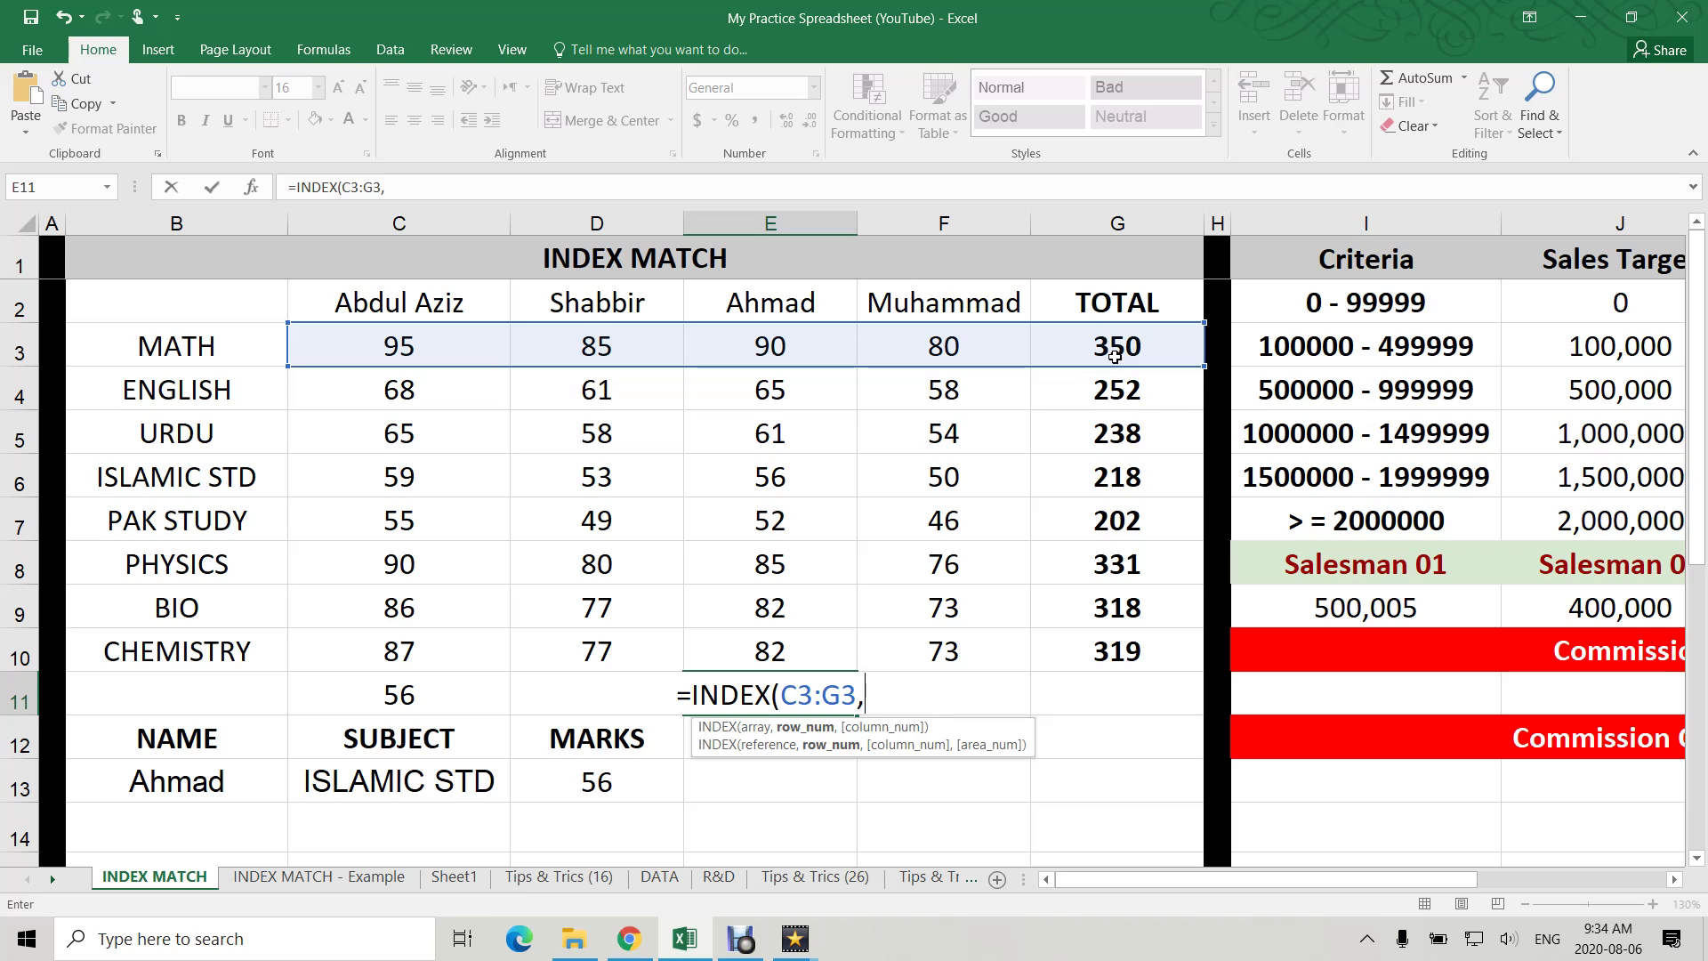
{"action": "type", "text": "3,5"}
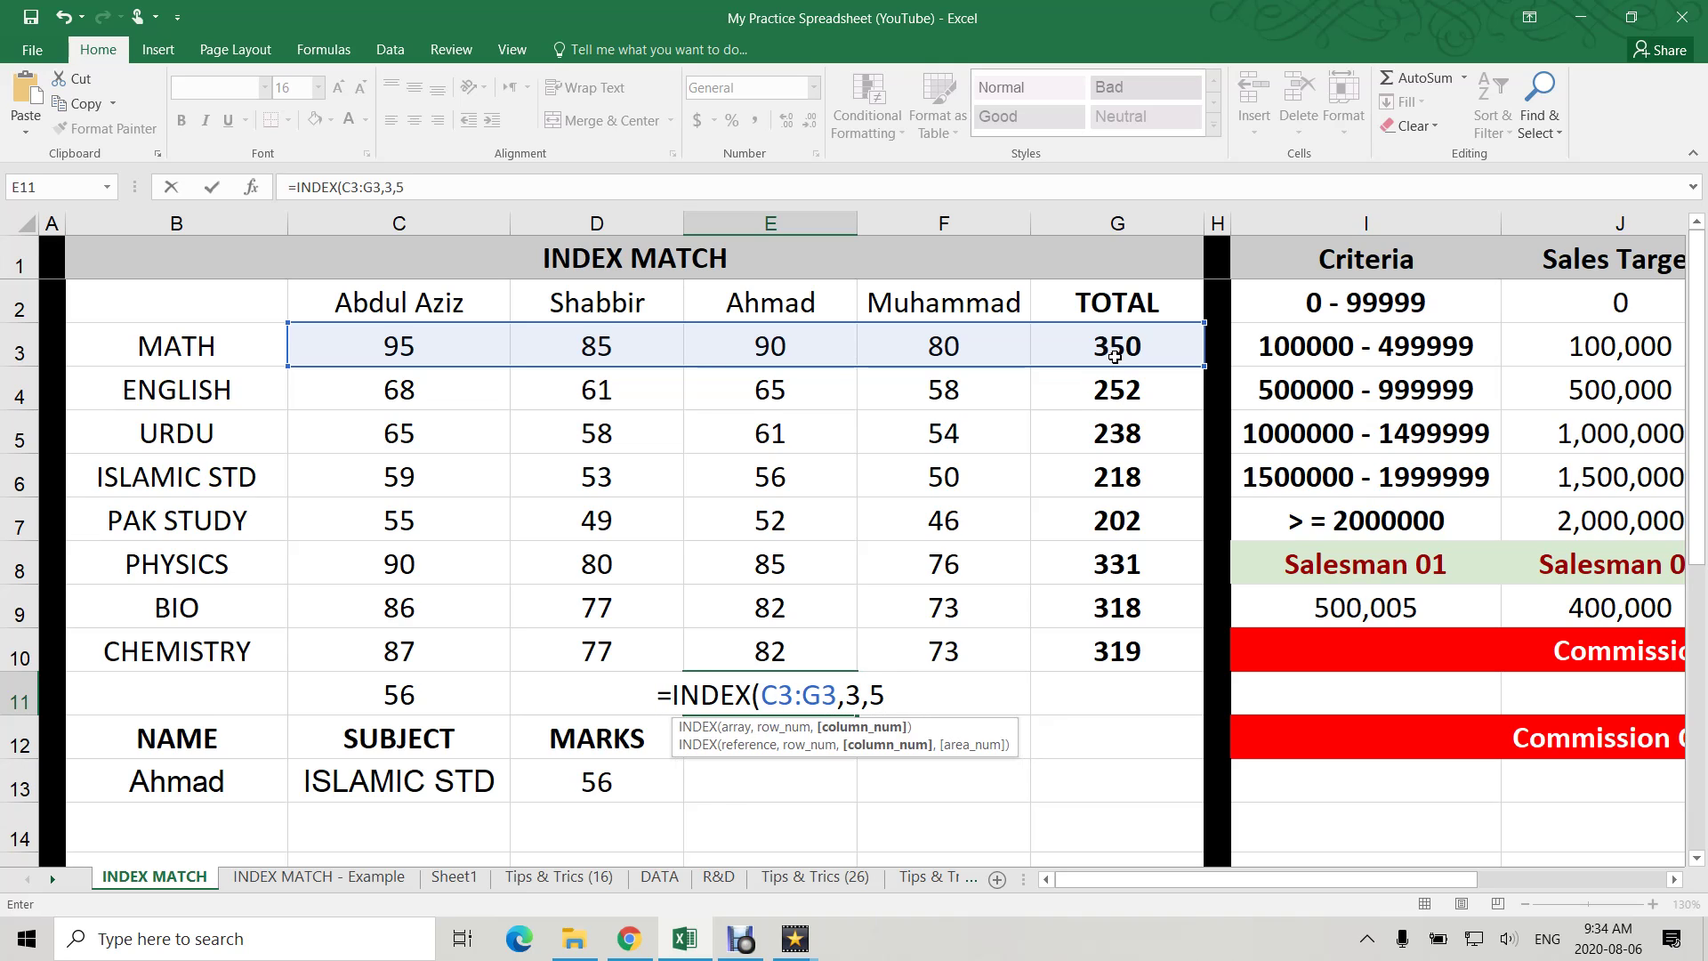
{"action": "type", "text": ")"}
{"action": "key", "text": "Return"}
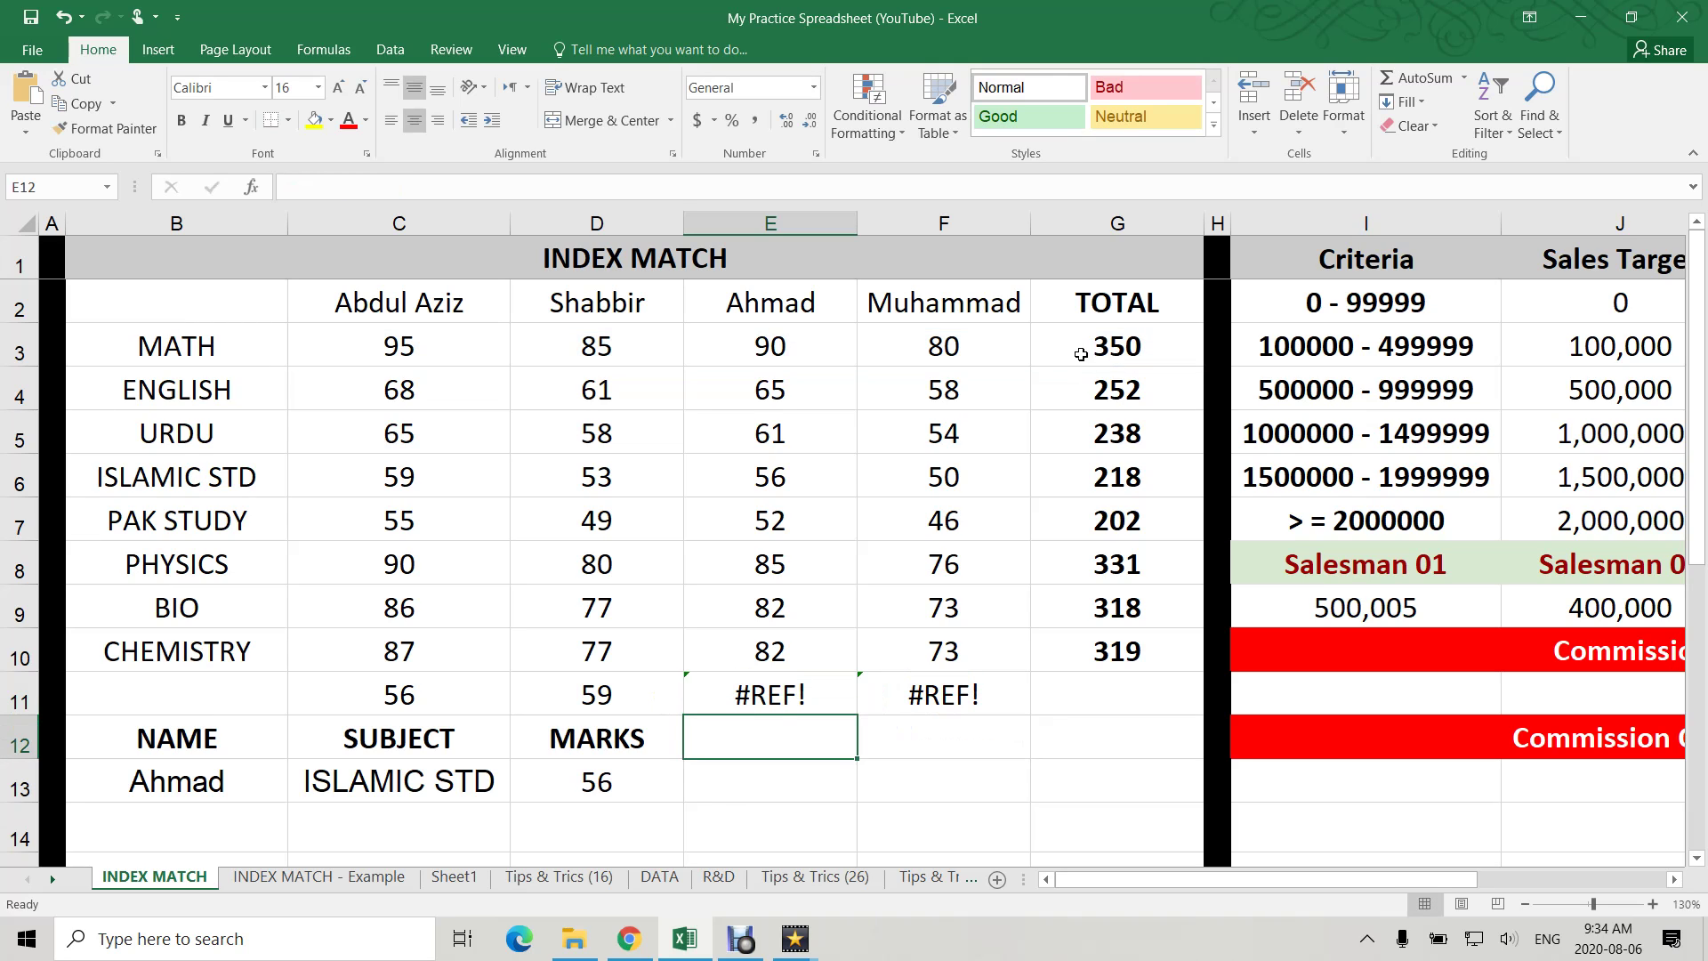
- Clear the leftover ROUND formula from cell F11
{"action": "left_click", "coordinate": [776, 695]}
{"action": "left_click", "coordinate": [925, 689]}
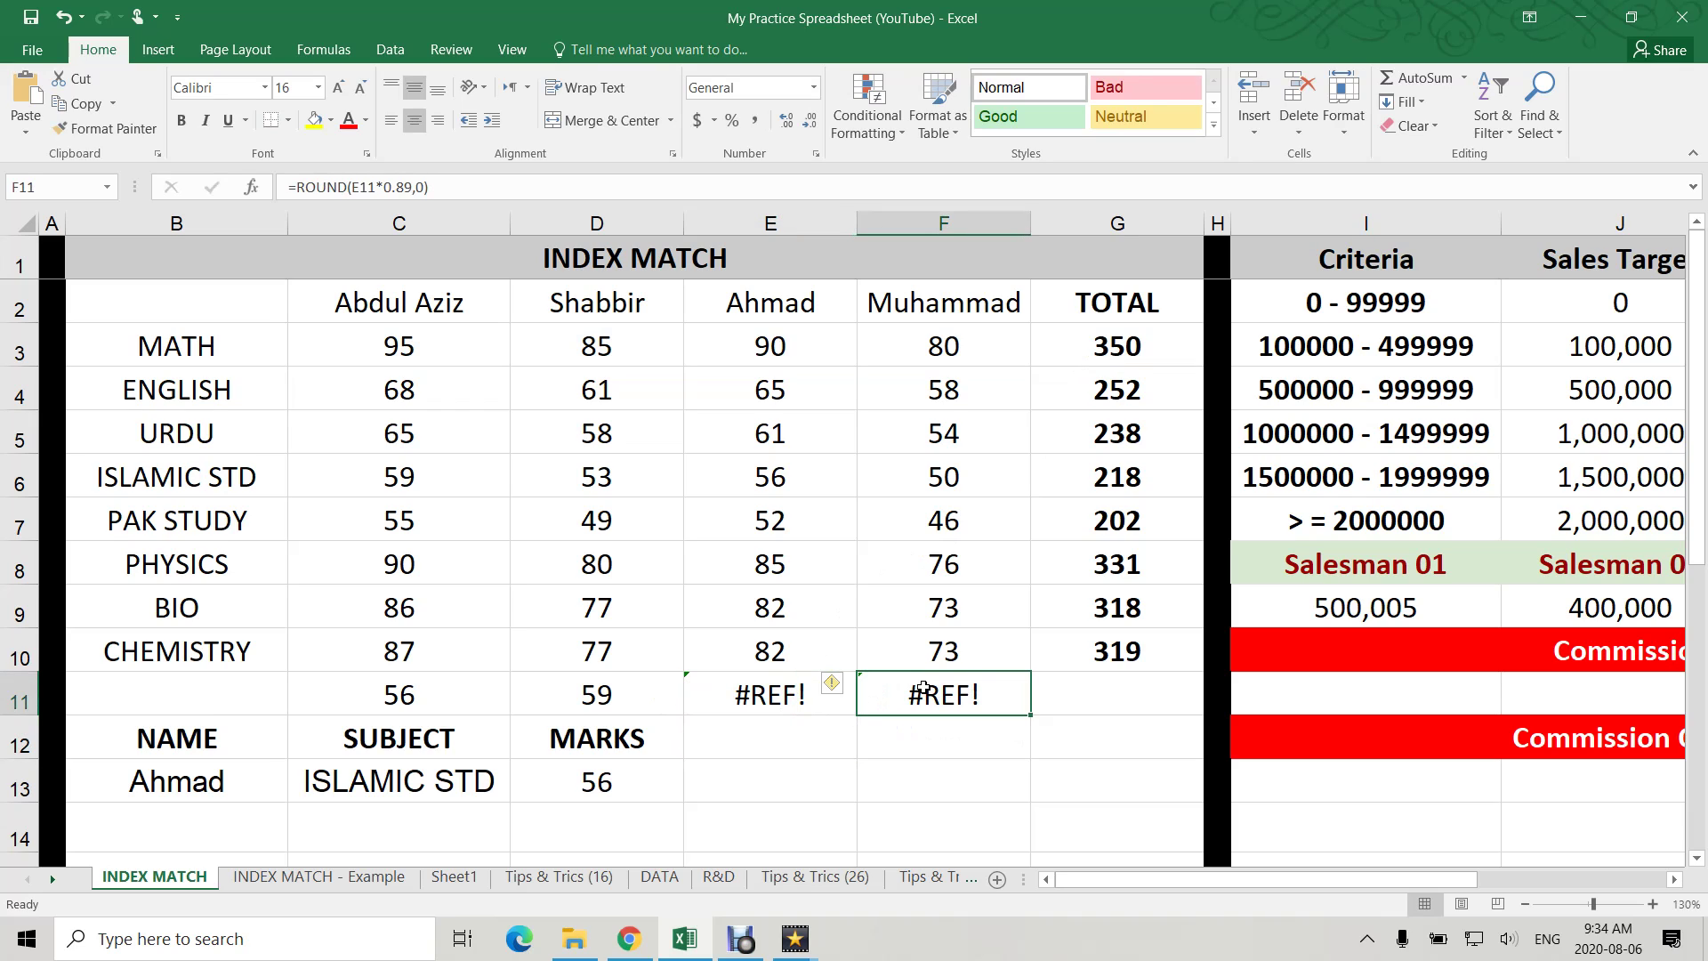
{"action": "key", "text": "Delete"}
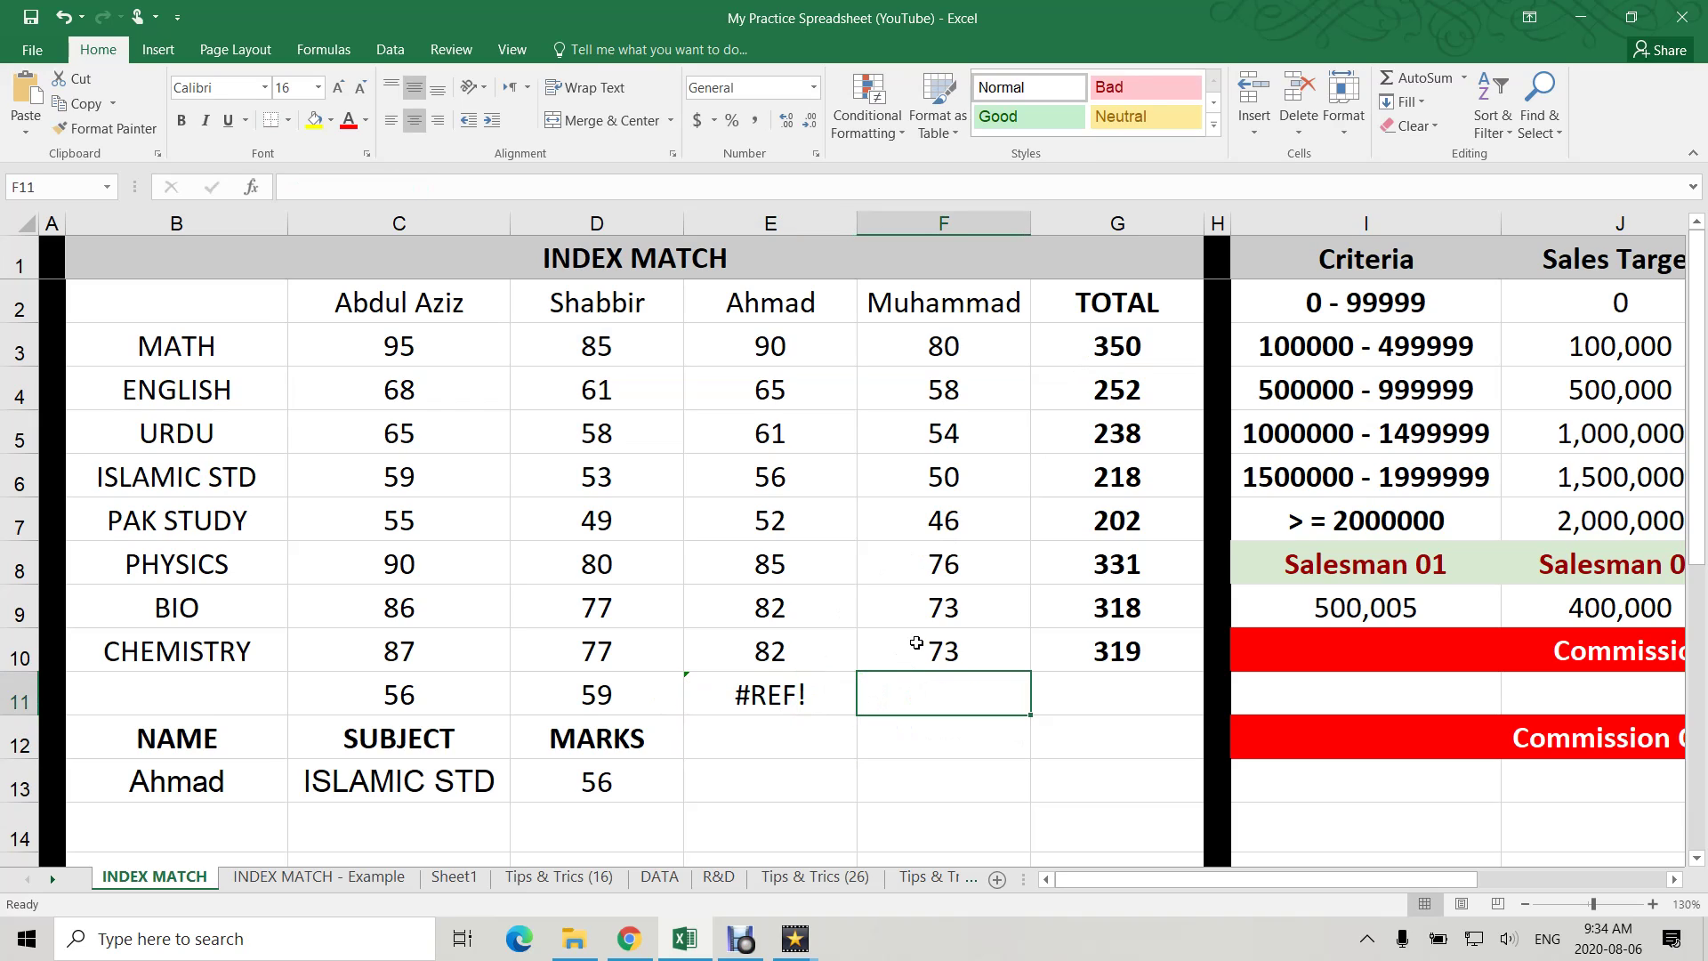
{"action": "left_click", "coordinate": [1081, 686]}
- Remove the row number from the E11 formula, making it =INDEX(C3:G3,,5)
{"action": "left_click", "coordinate": [779, 694]}
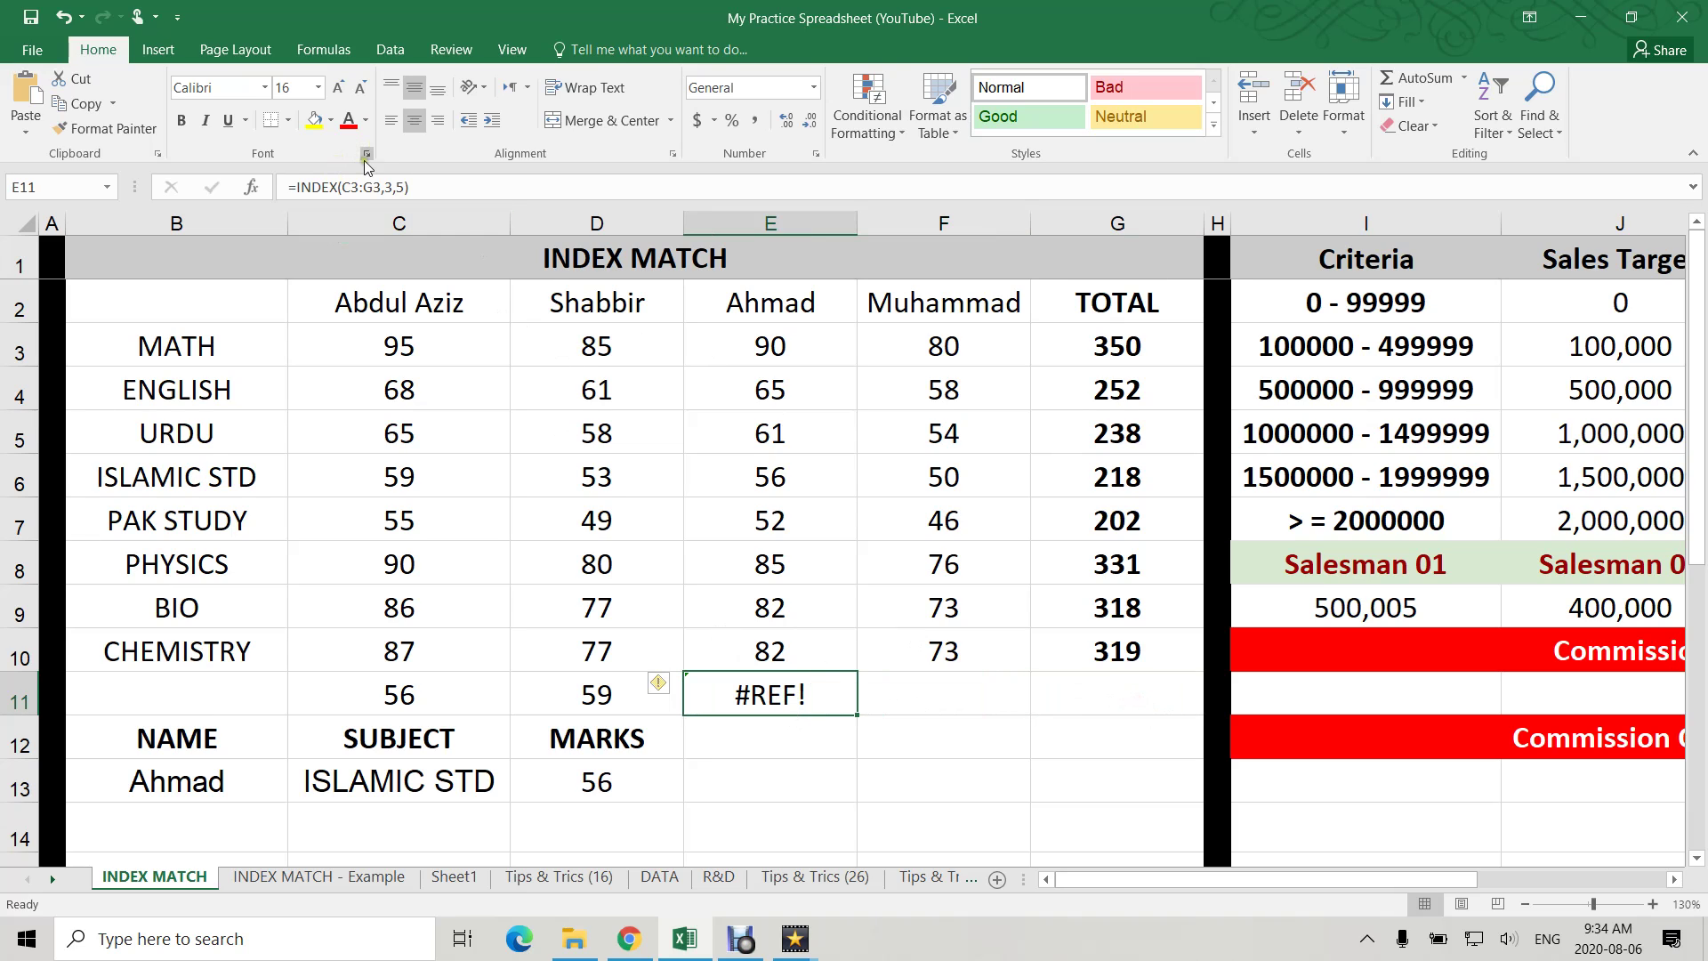
{"action": "double_click", "coordinate": [774, 695]}
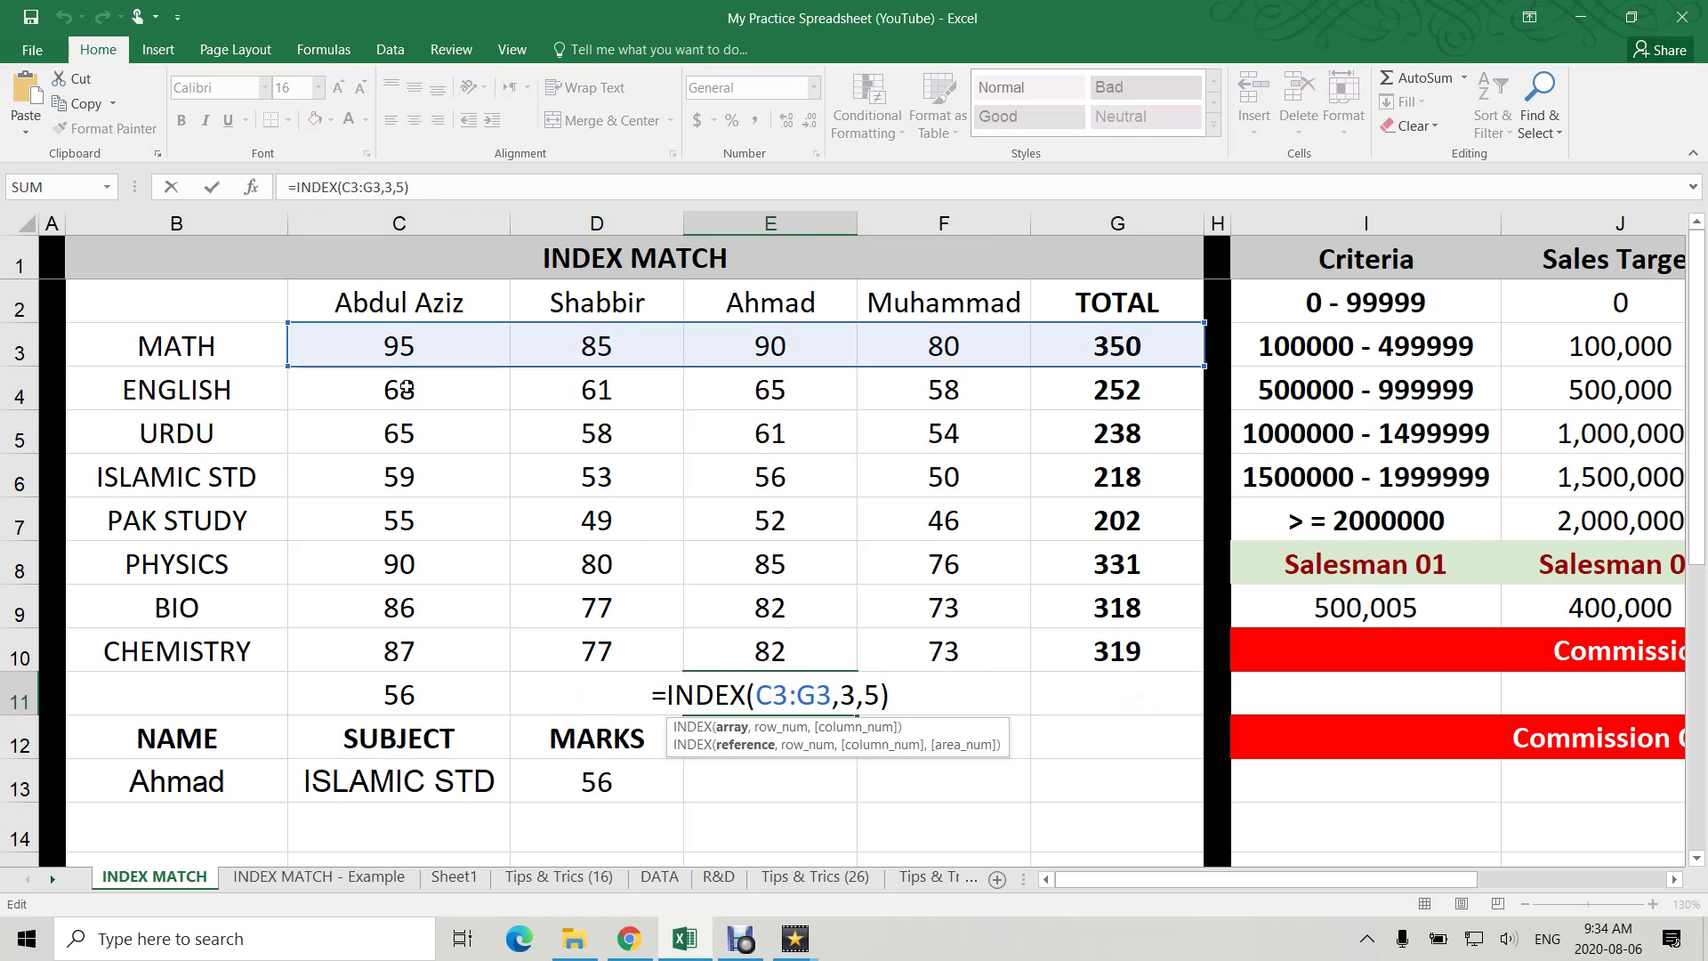
{"action": "double_click", "coordinate": [847, 695]}
{"action": "type", "text": "1"}
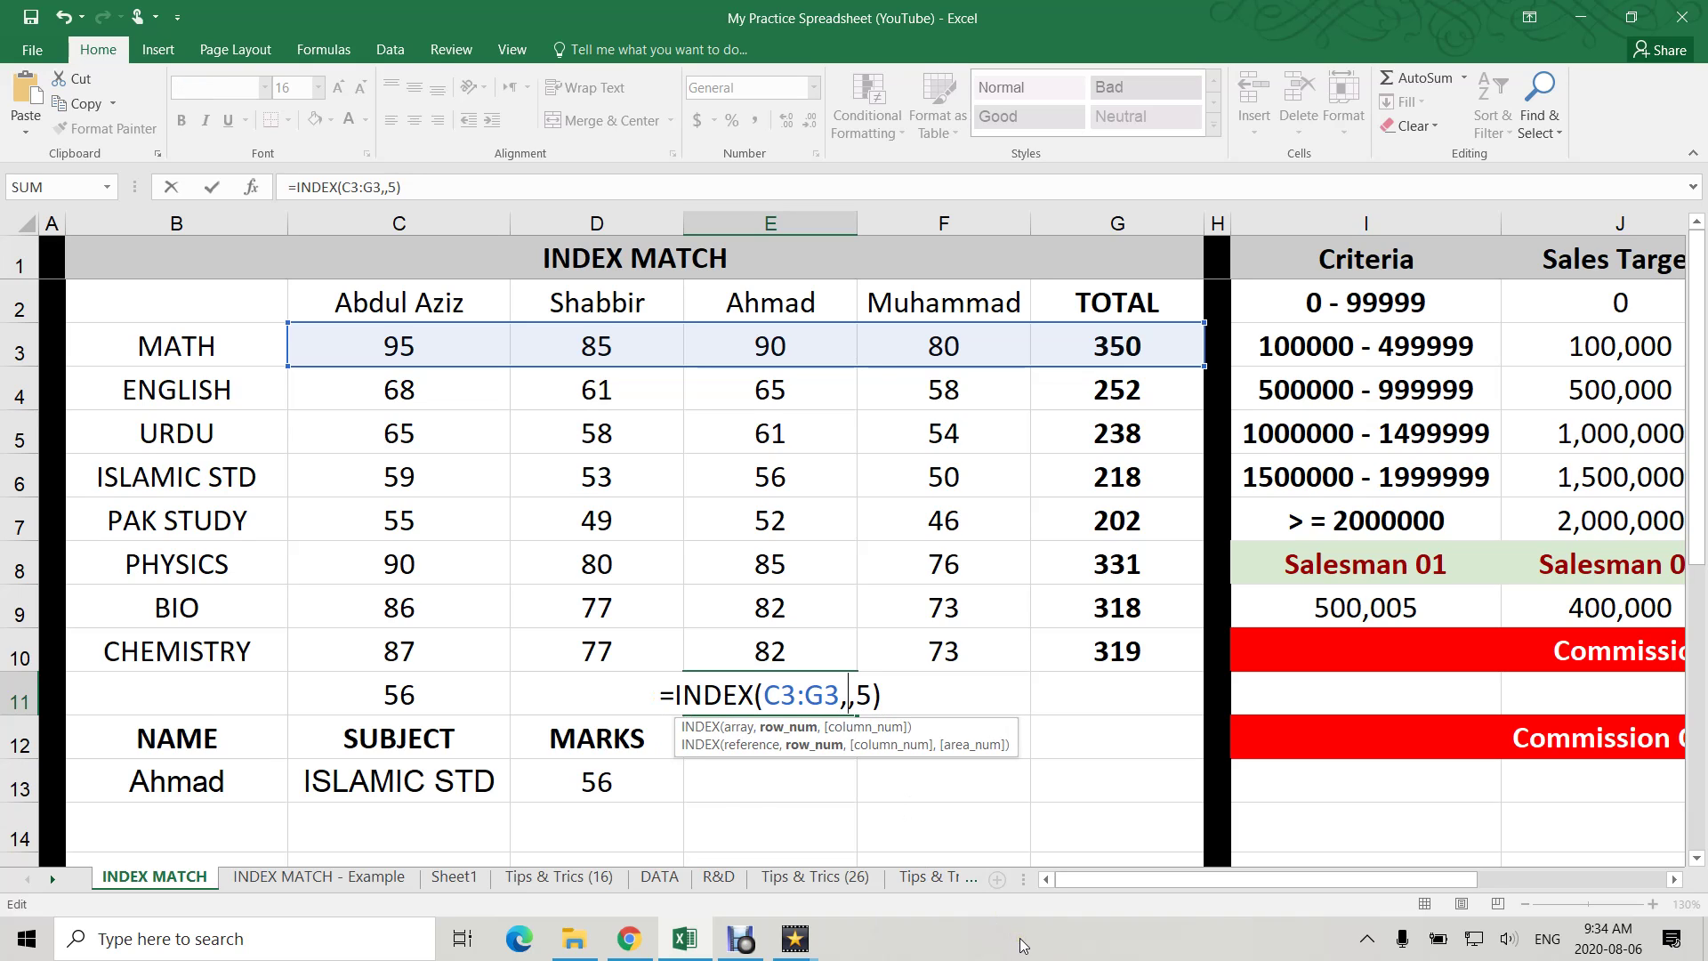
{"action": "key", "text": "Return"}
{"action": "left_click", "coordinate": [831, 690]}
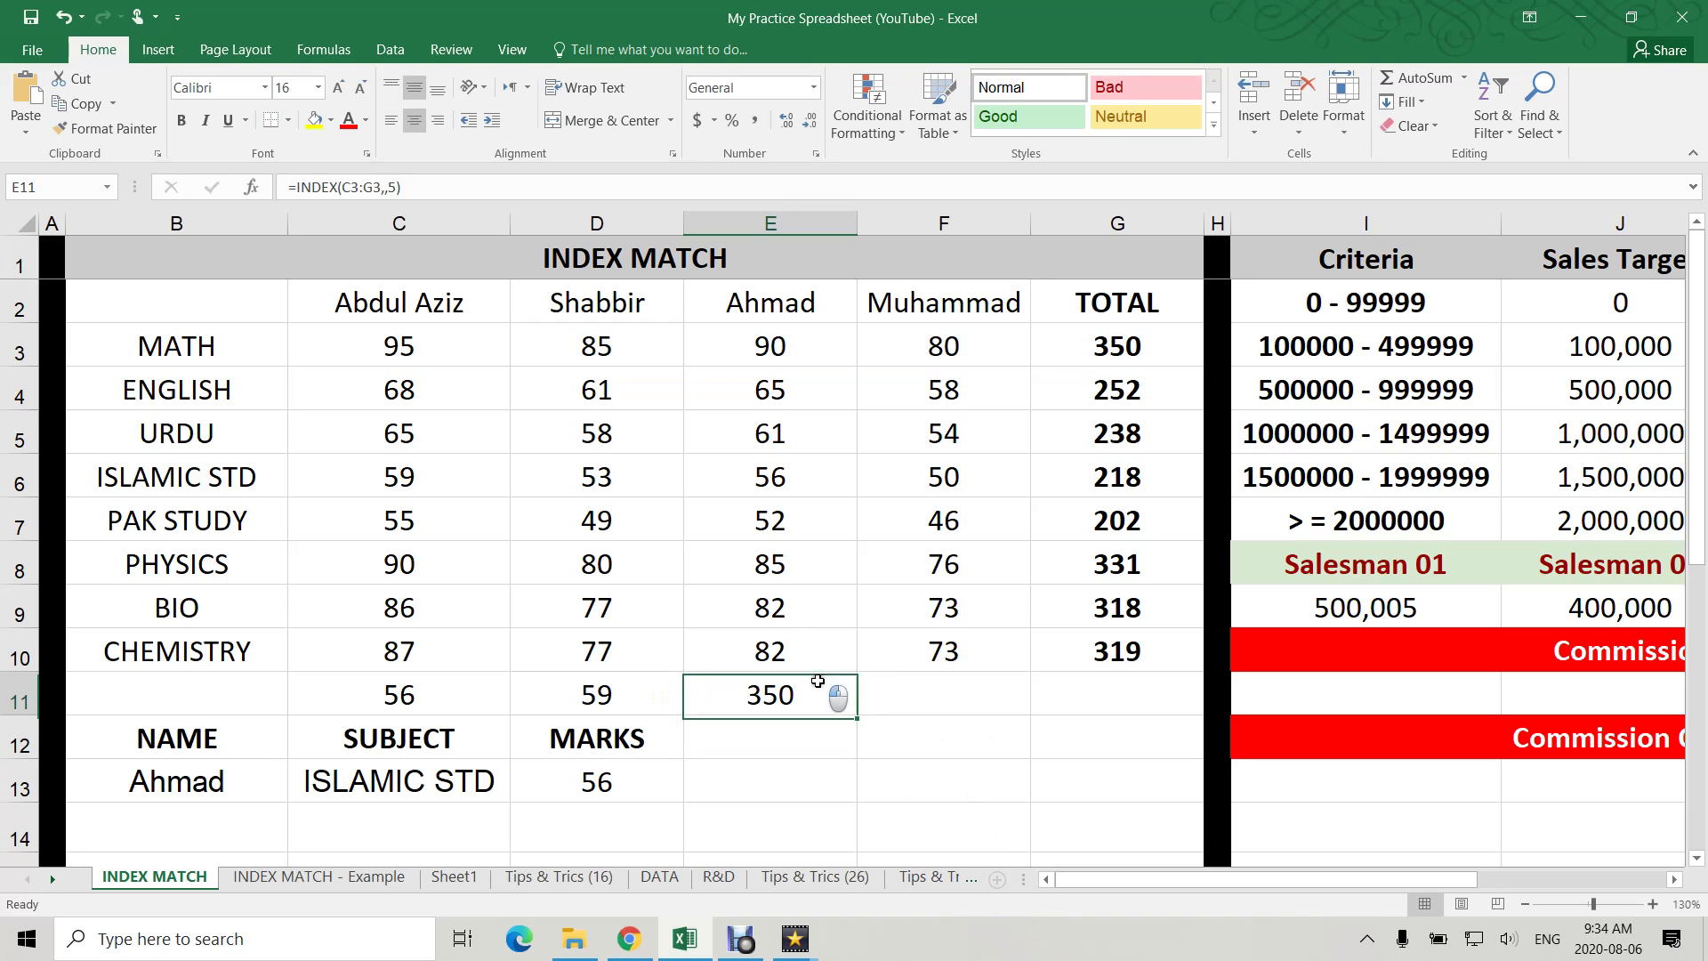
- Insert row number 0 into the E11 formula, making it =INDEX(C3:G3,0,5)
{"action": "double_click", "coordinate": [781, 695]}
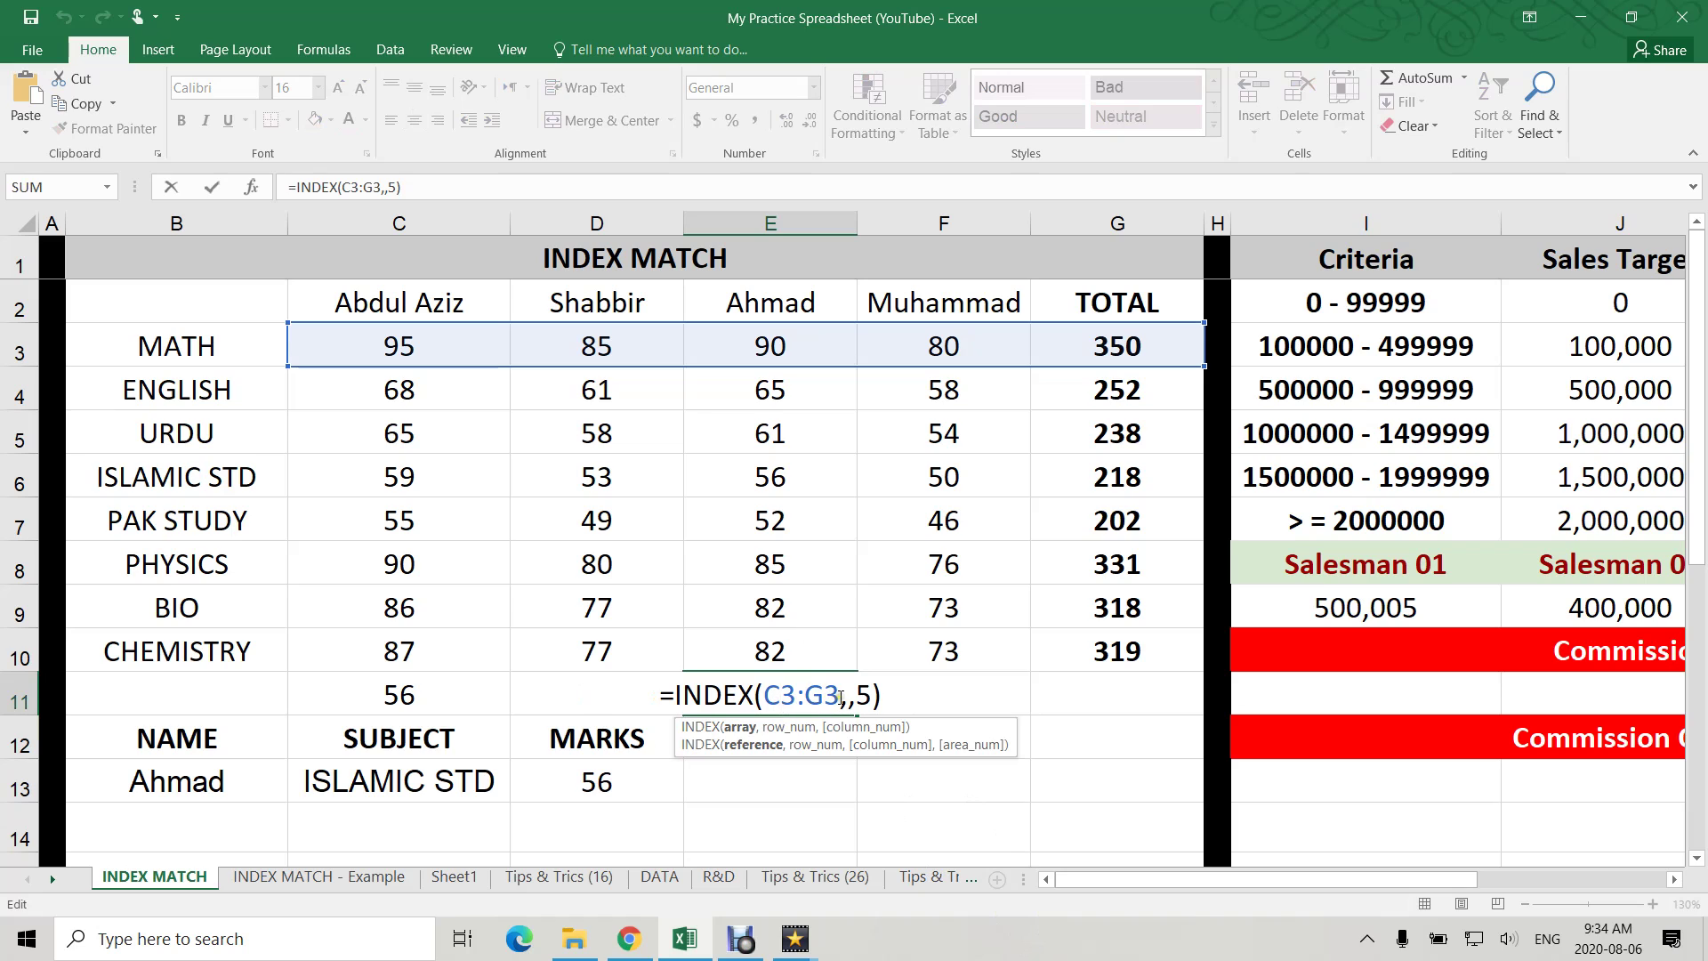
{"action": "left_click", "coordinate": [840, 694]}
{"action": "key", "text": "Right"}
{"action": "type", "text": "0"}
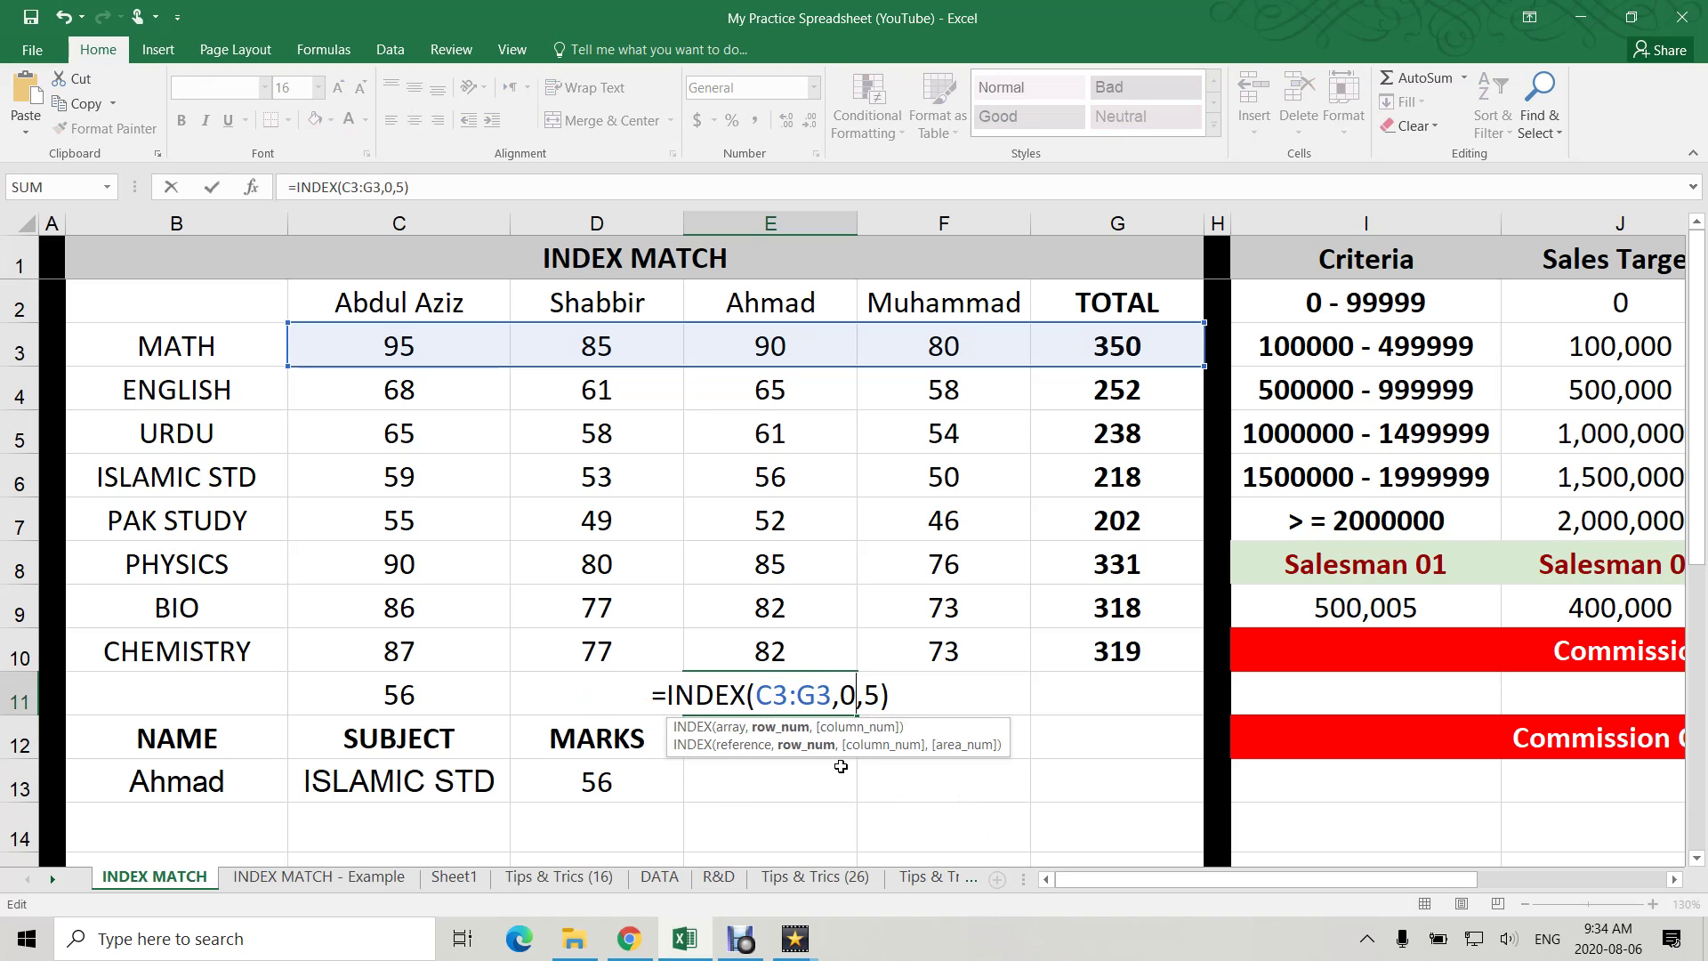
{"action": "key", "text": "Return"}
{"action": "left_click", "coordinate": [824, 690]}
- Set the row number in the E11 formula to 1, making it =INDEX(C3:G3,1,5)
{"action": "double_click", "coordinate": [827, 694]}
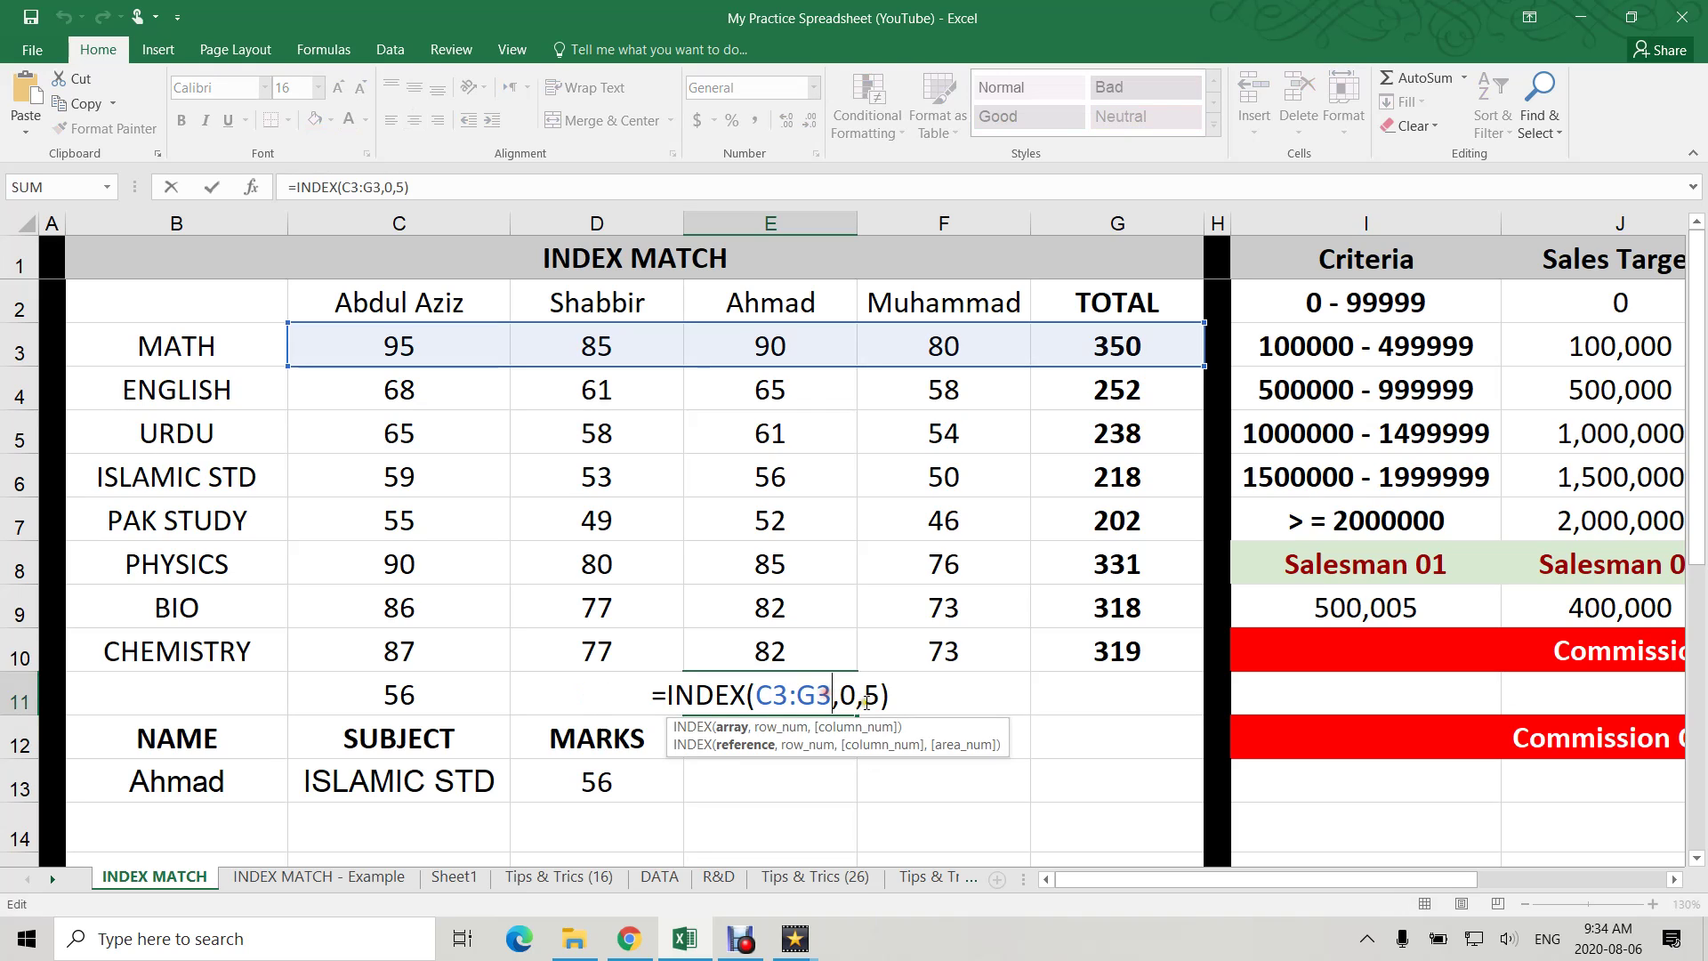
{"action": "double_click", "coordinate": [848, 695]}
{"action": "type", "text": "1"}
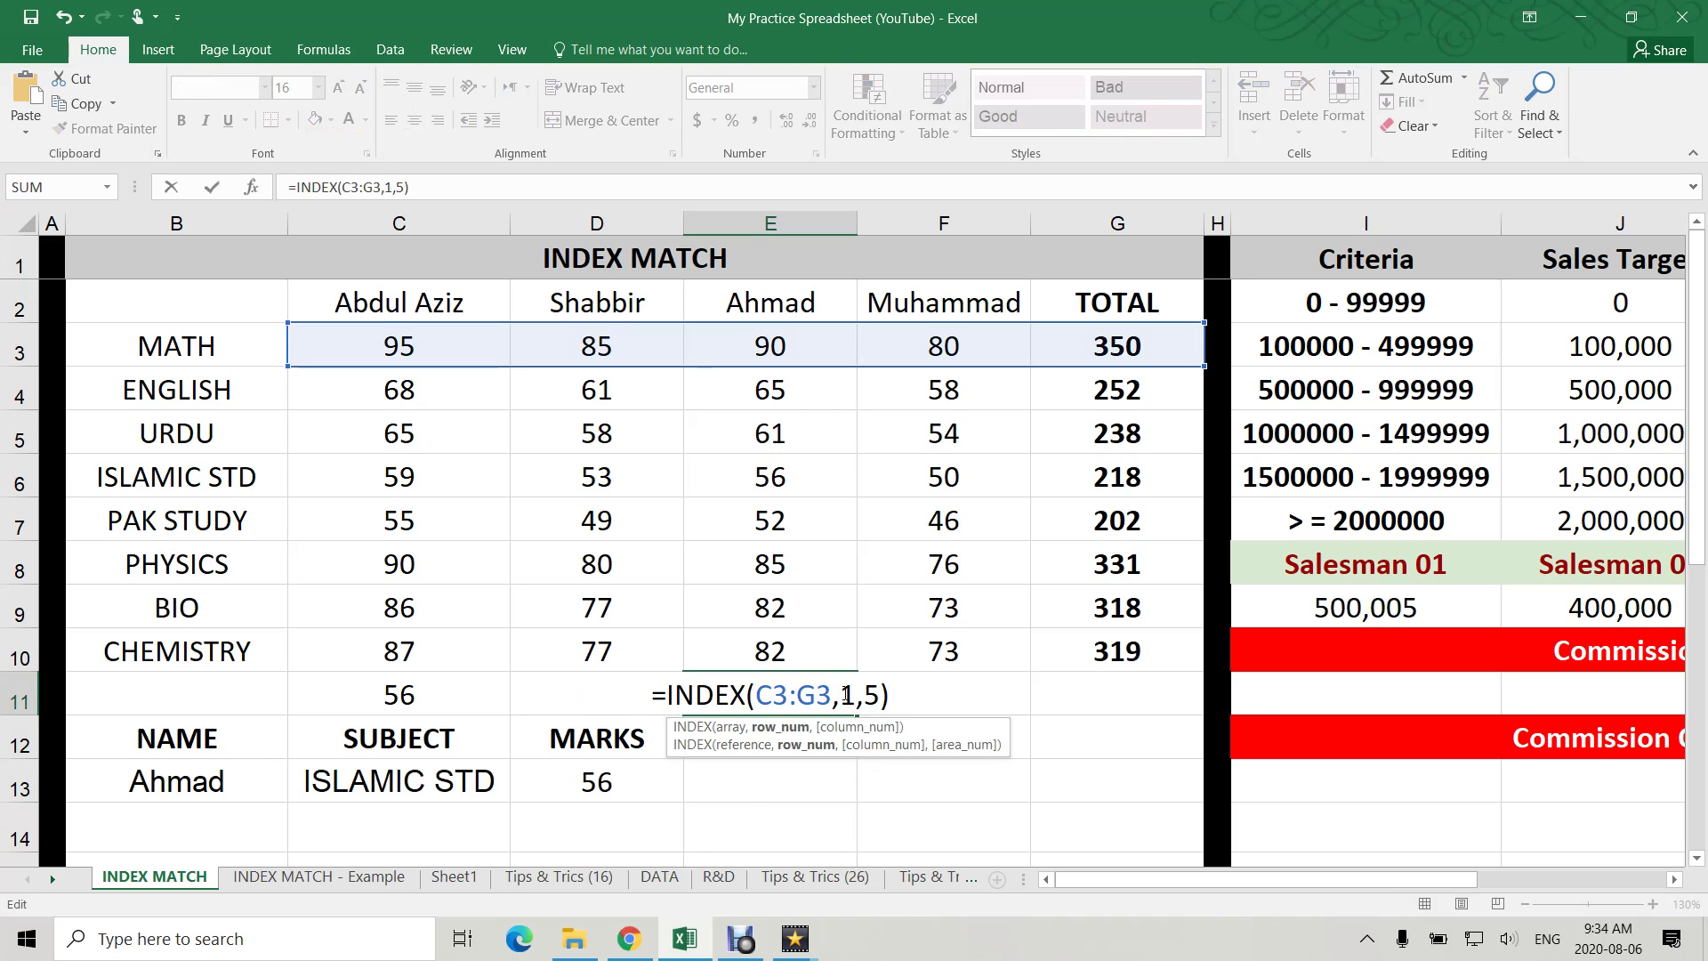
{"action": "key", "text": "Return"}
{"action": "left_click", "coordinate": [829, 692]}
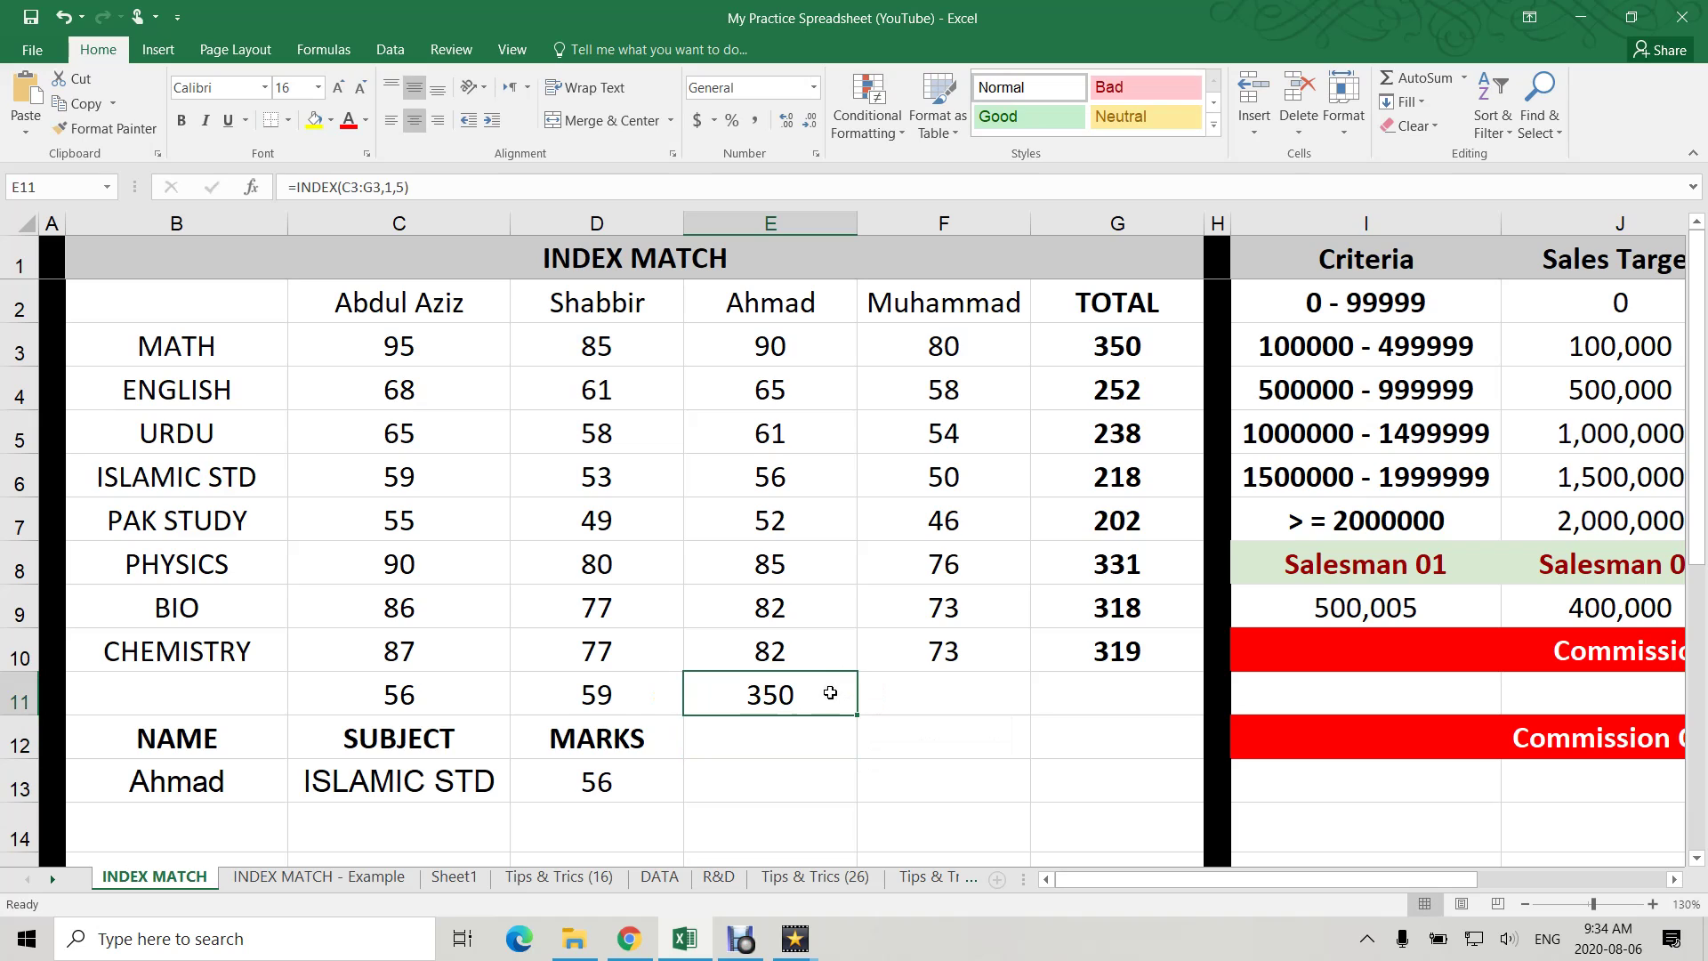
- Add column number 0 to the D11 formula, making it =INDEX(C3:C10,4,0)
{"action": "double_click", "coordinate": [633, 694]}
{"action": "left_click", "coordinate": [701, 694]}
{"action": "type", "text": ",0"}
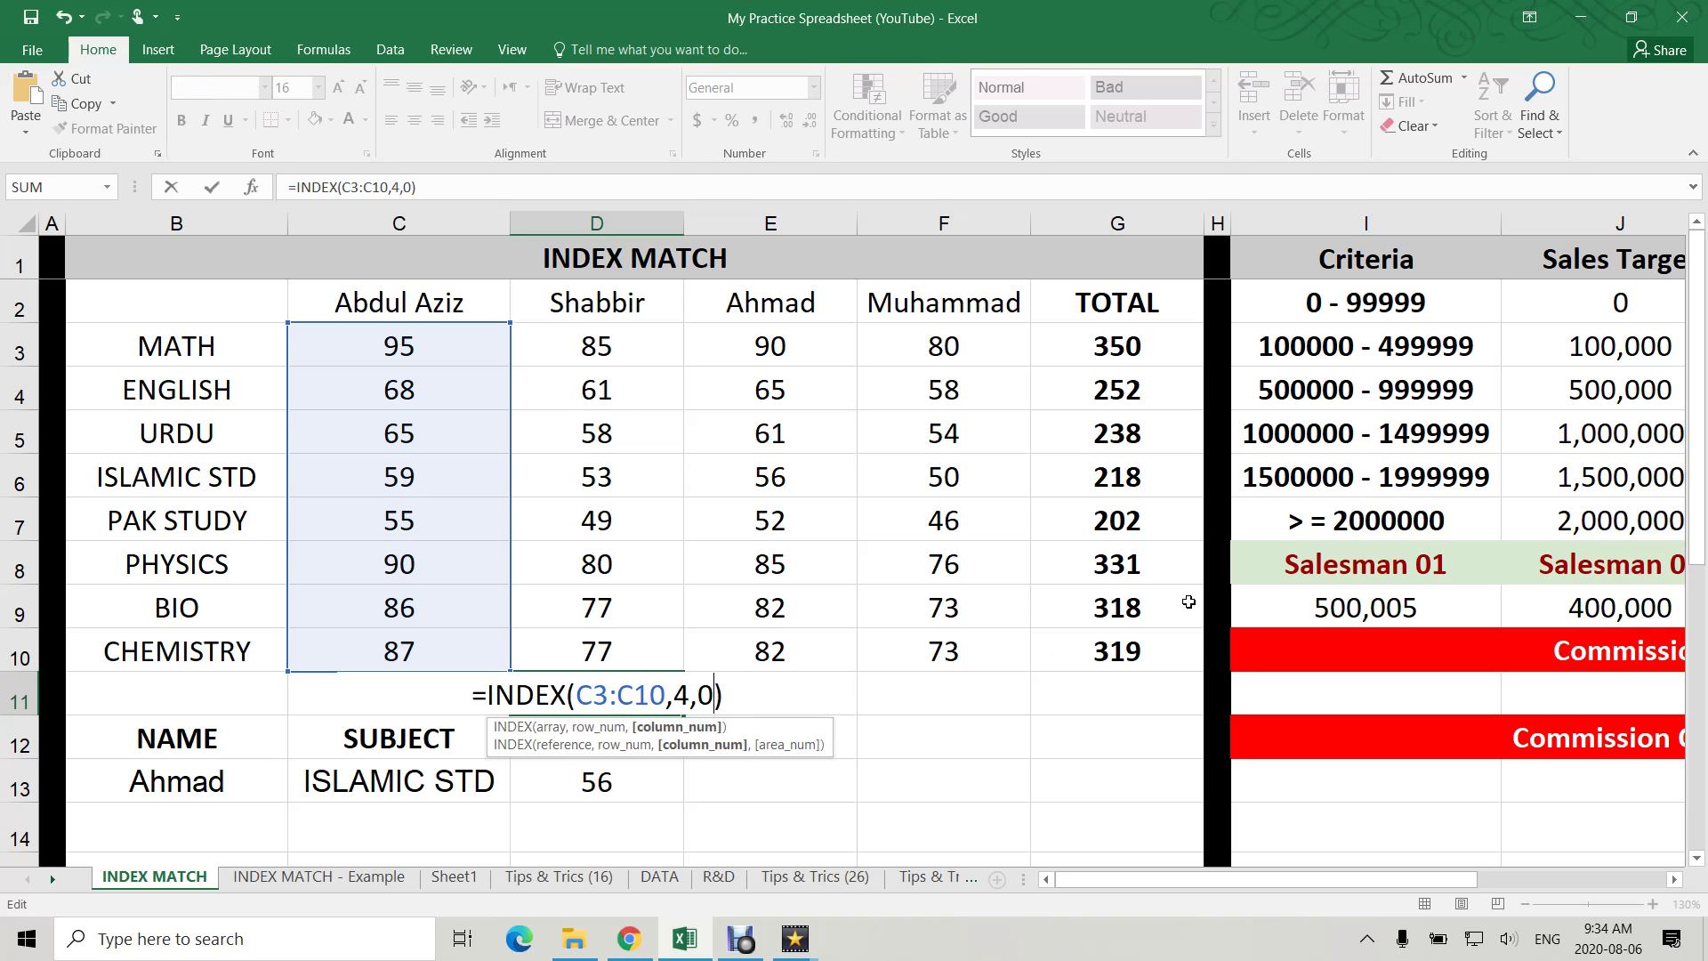
{"action": "key", "text": "Return"}
{"action": "key", "text": "Up"}
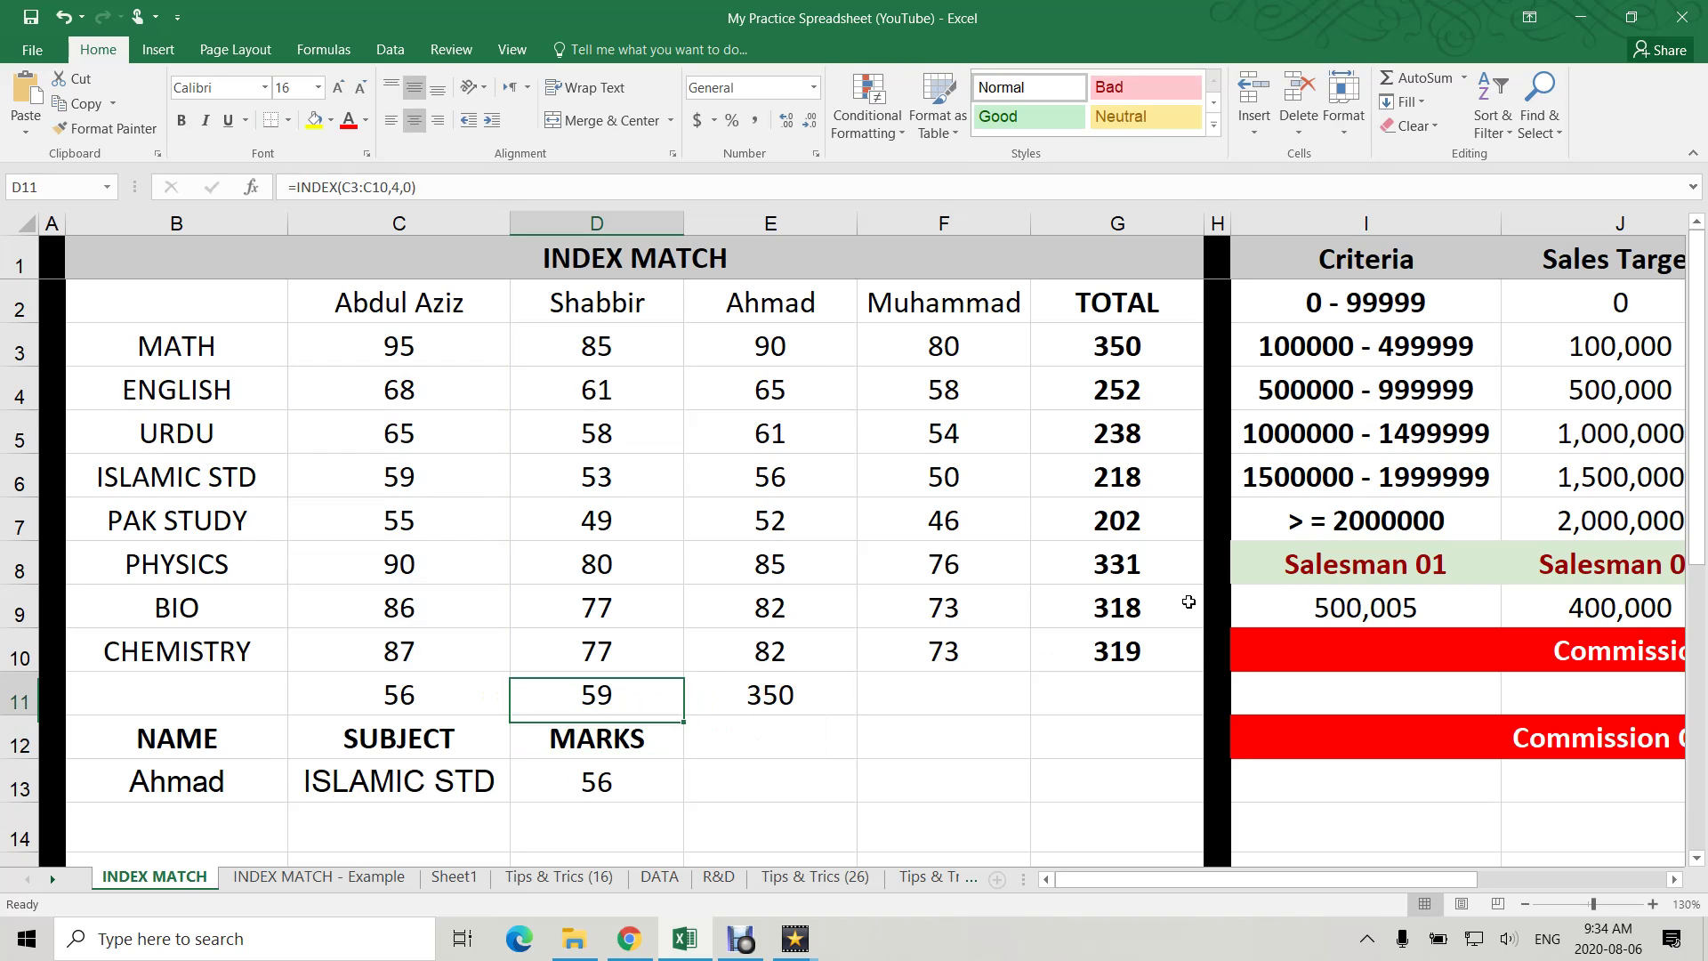
- Set the column number in the D11 formula to 1, making it =INDEX(C3:C10,4,1)
{"action": "key", "text": "F2"}
{"action": "key", "text": "Left"}
{"action": "key", "text": "shift+Left"}
{"action": "type", "text": "1"}
{"action": "key", "text": "Return"}
{"action": "key", "text": "Up"}
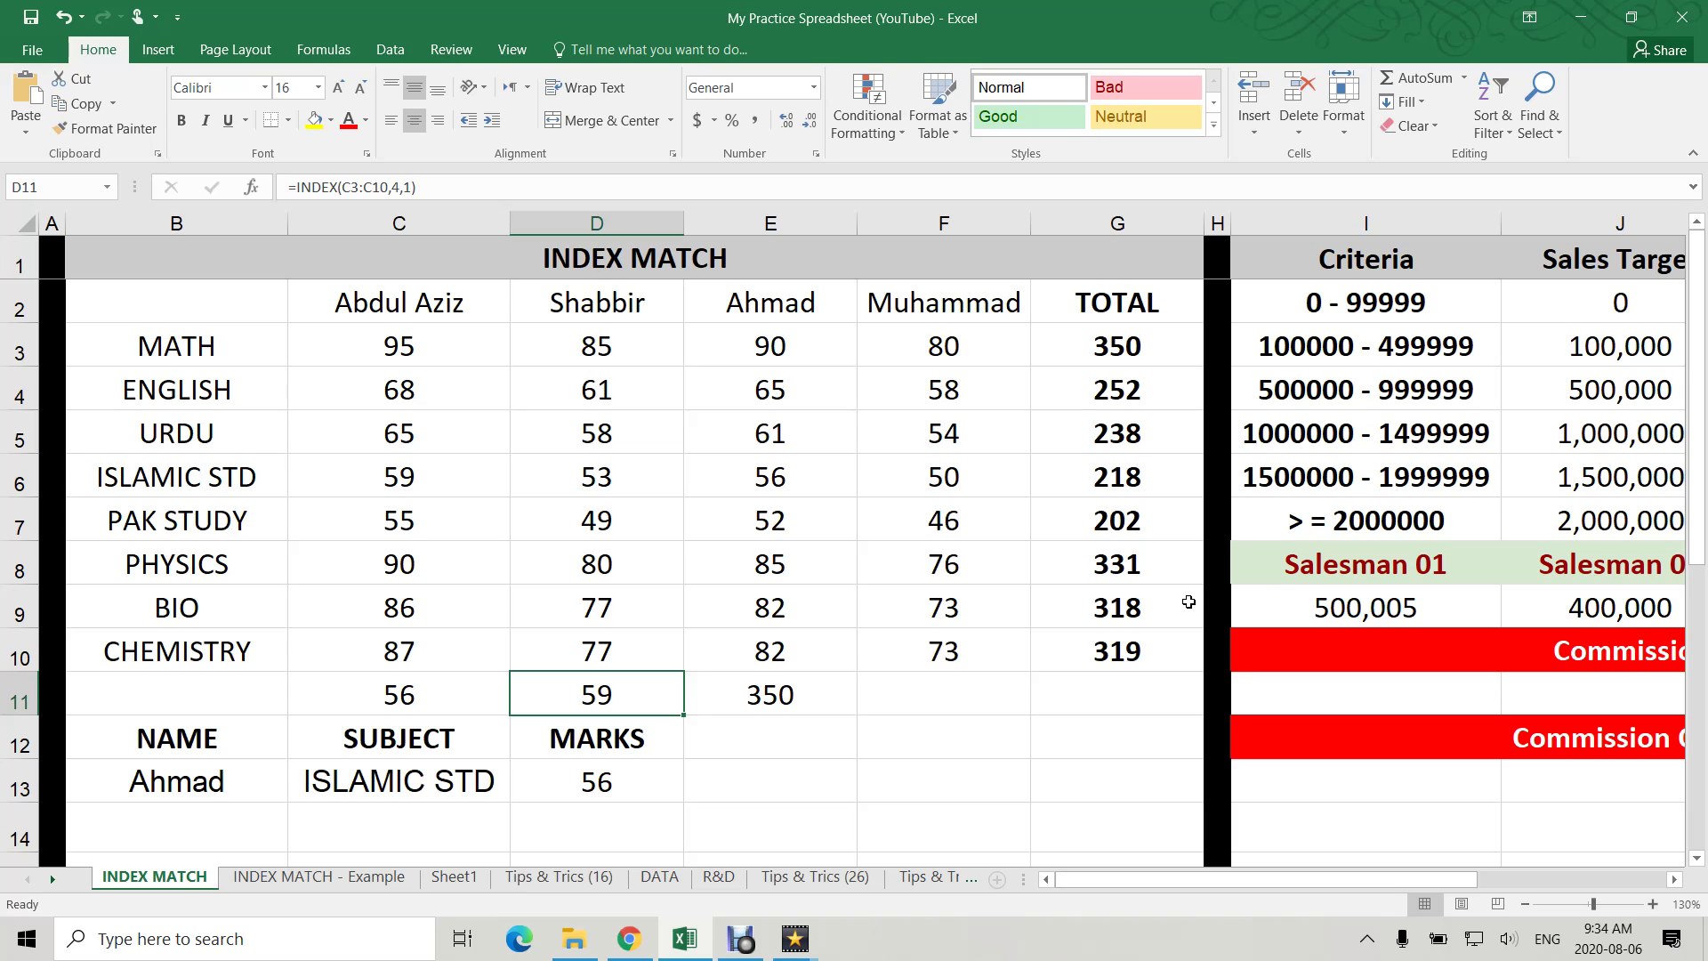
- Start a MATCH formula in cell F11 with B3 (MATH) as the lookup value
{"action": "left_click", "coordinate": [964, 700]}
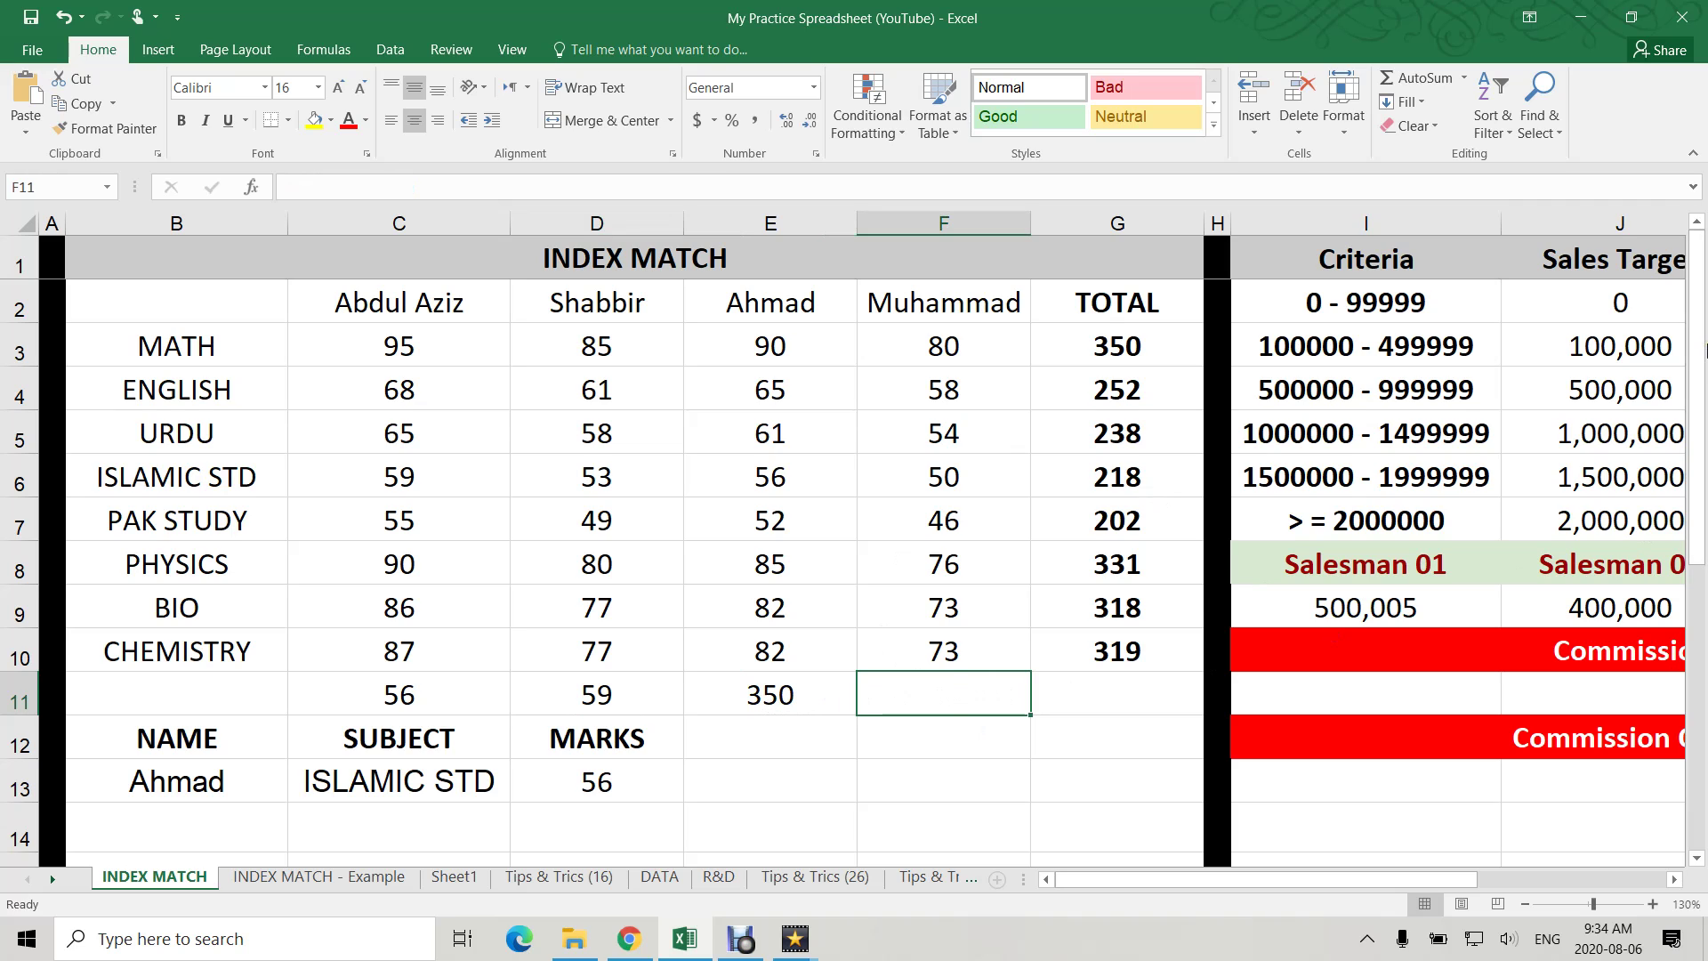
{"action": "type", "text": "=mat"}
{"action": "key", "text": "Tab"}
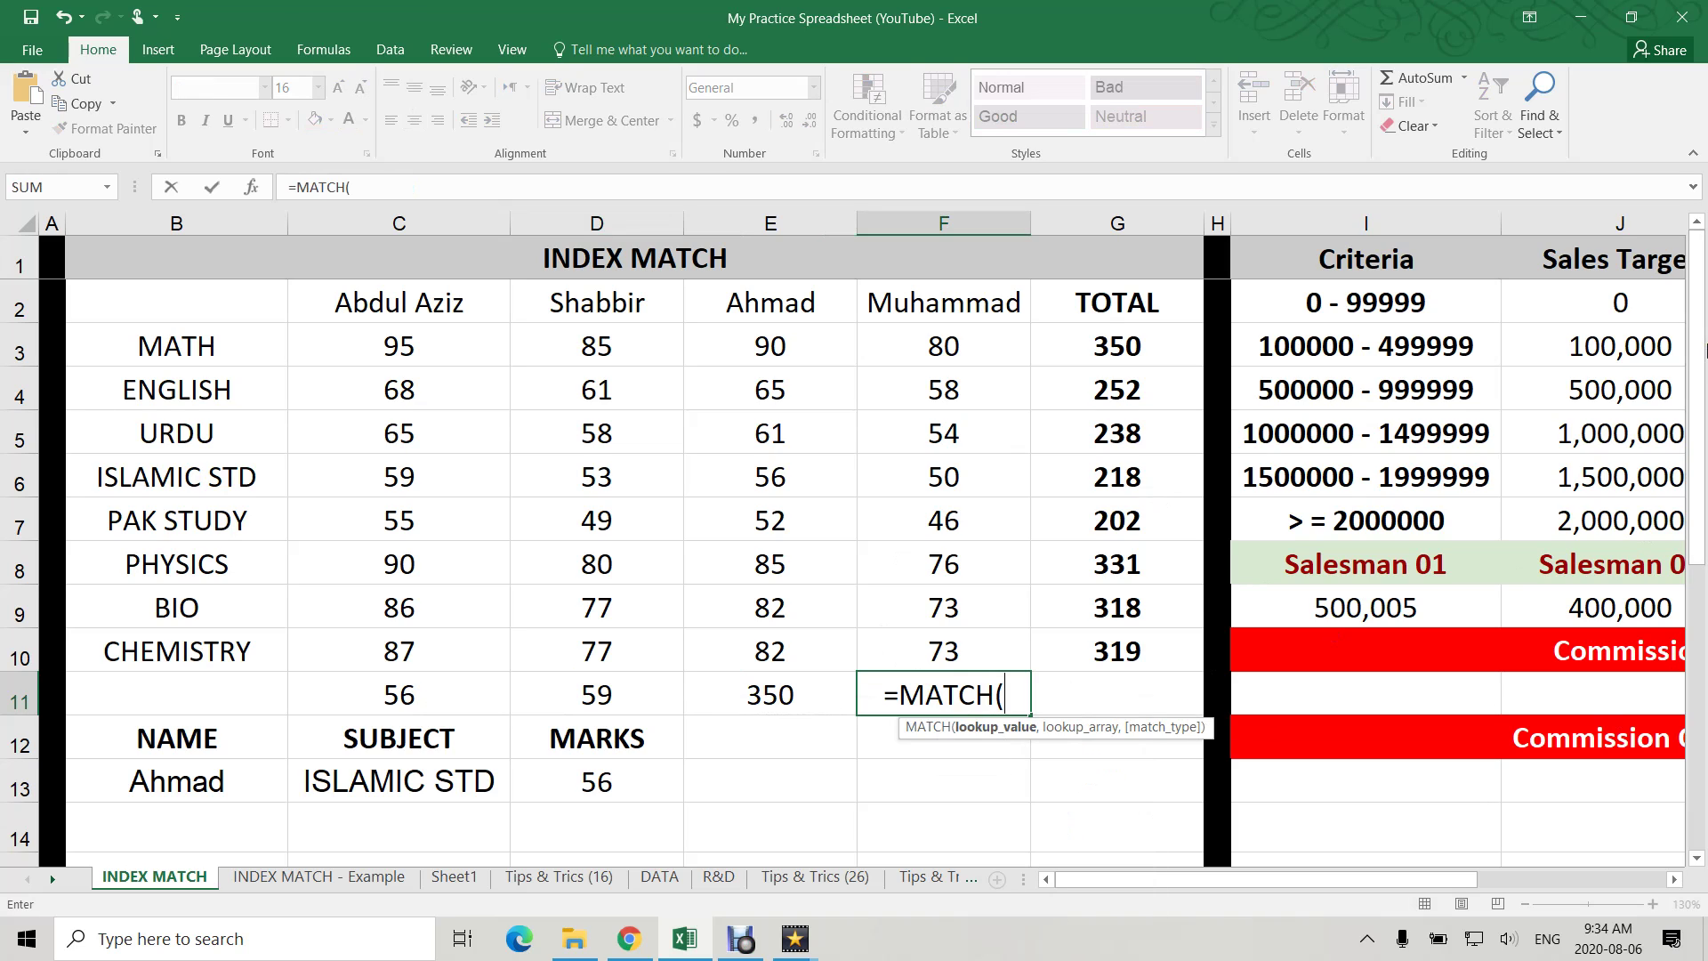
{"action": "left_click_drag", "start_coordinate": [207, 335], "coordinate": [181, 650]}
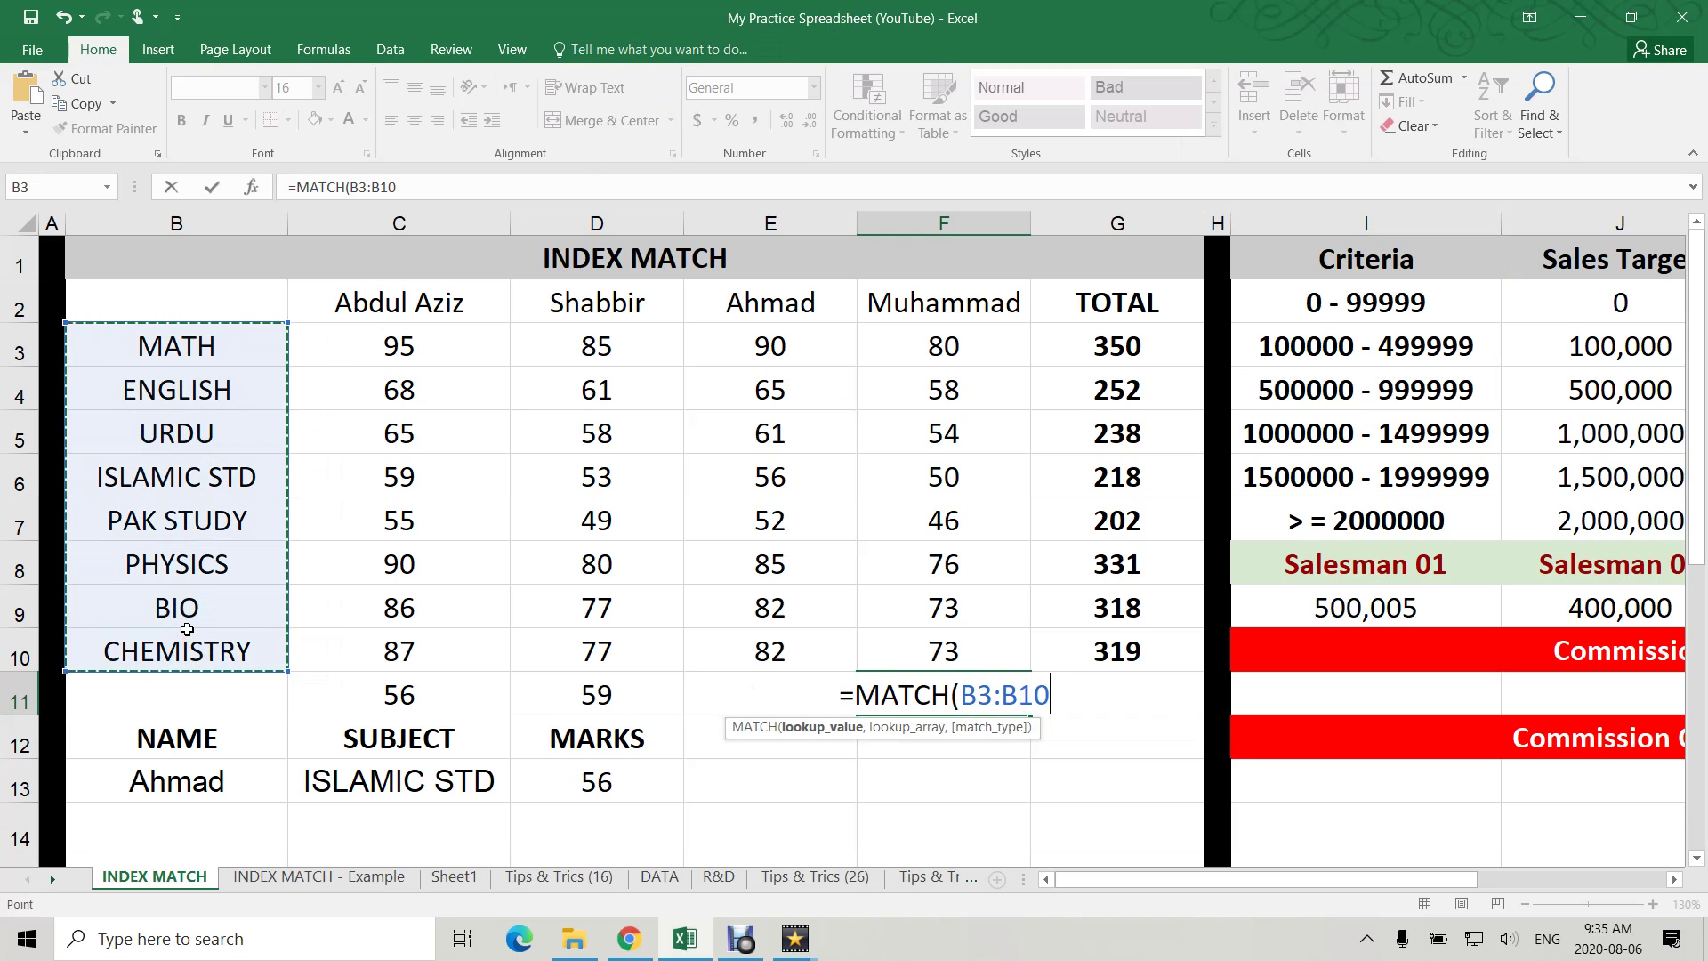
{"action": "key", "text": "BackSpace"}
{"action": "key", "text": "BackSpace"}
{"action": "key", "text": "BackSpace"}
{"action": "key", "text": "BackSpace"}
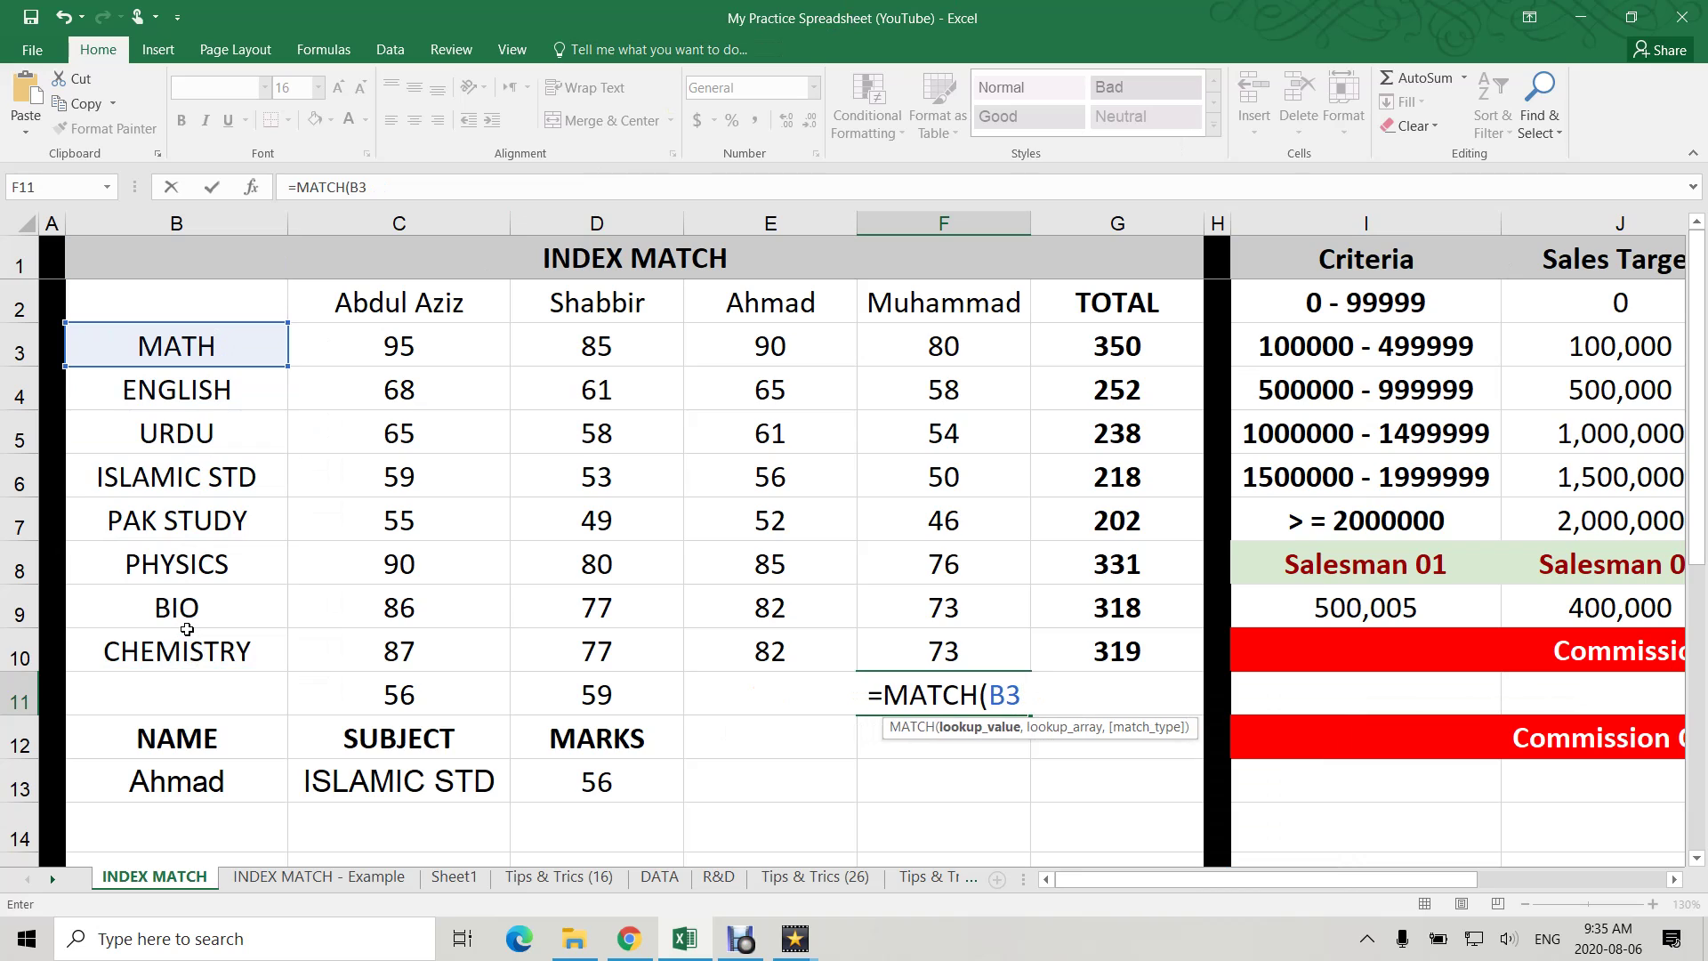
- Complete the F11 formula as =MATCH(B3,B10,0), with match type 0 for an exact match
{"action": "type", "text": ","}
{"action": "left_click_drag", "start_coordinate": [138, 335], "coordinate": [132, 632]}
{"action": "left_click", "coordinate": [131, 632]}
{"action": "type", "text": ",0"}
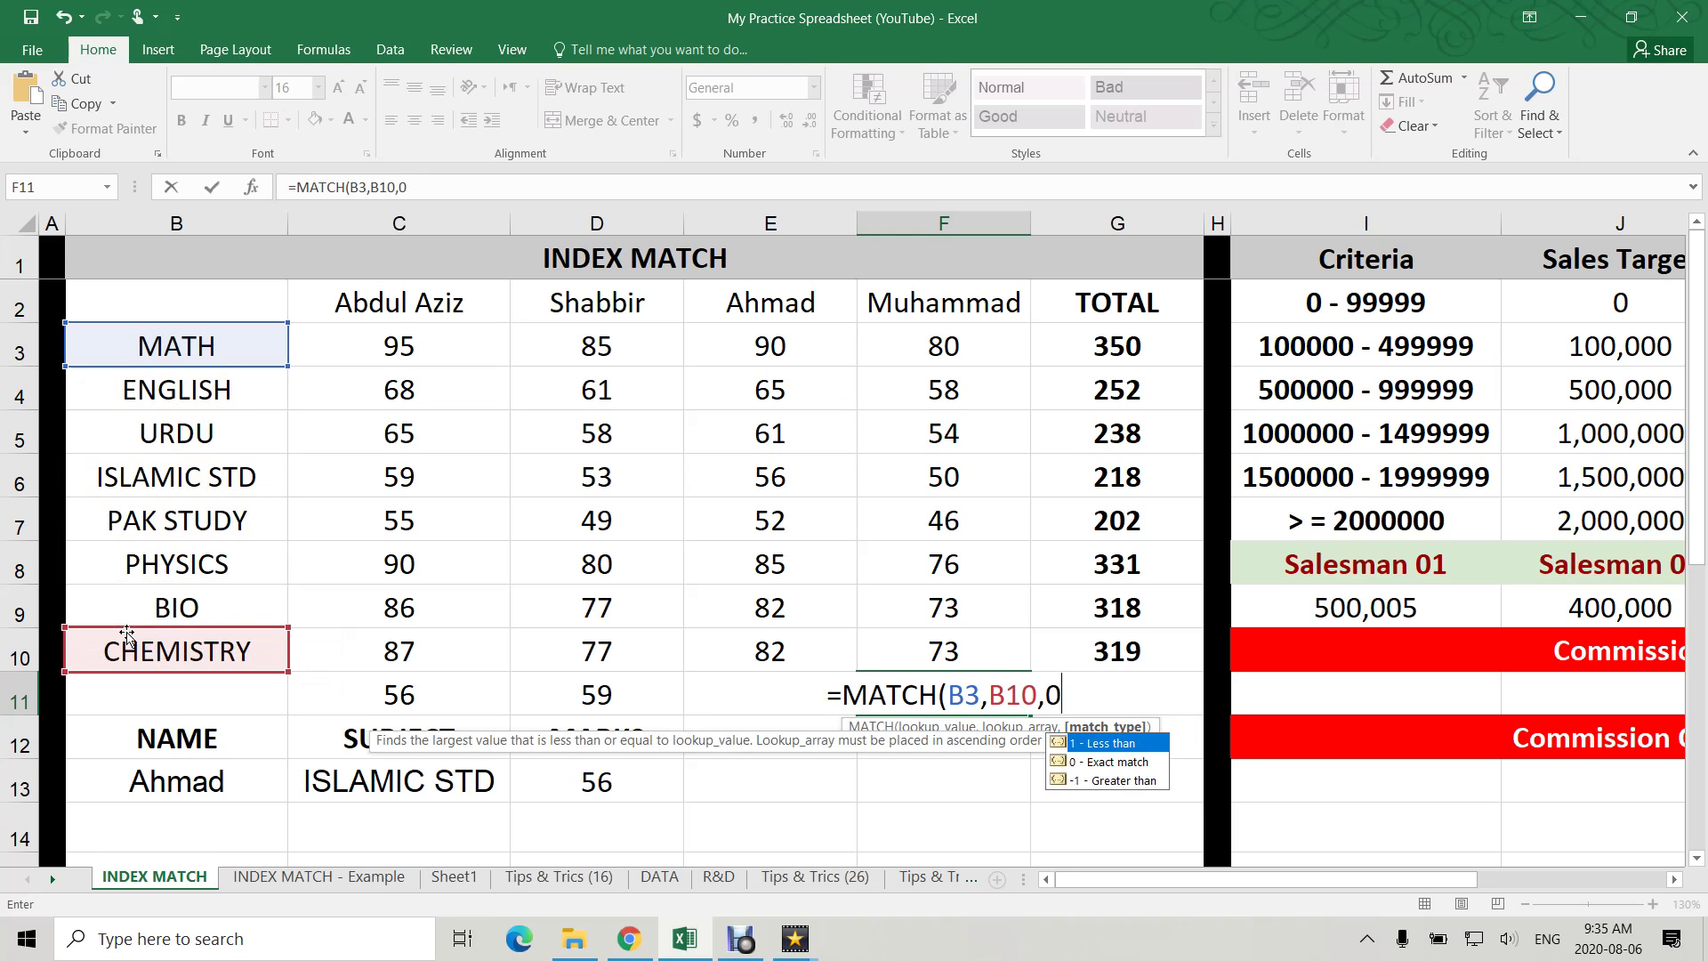
{"action": "type", "text": ")"}
{"action": "key", "text": "Return"}
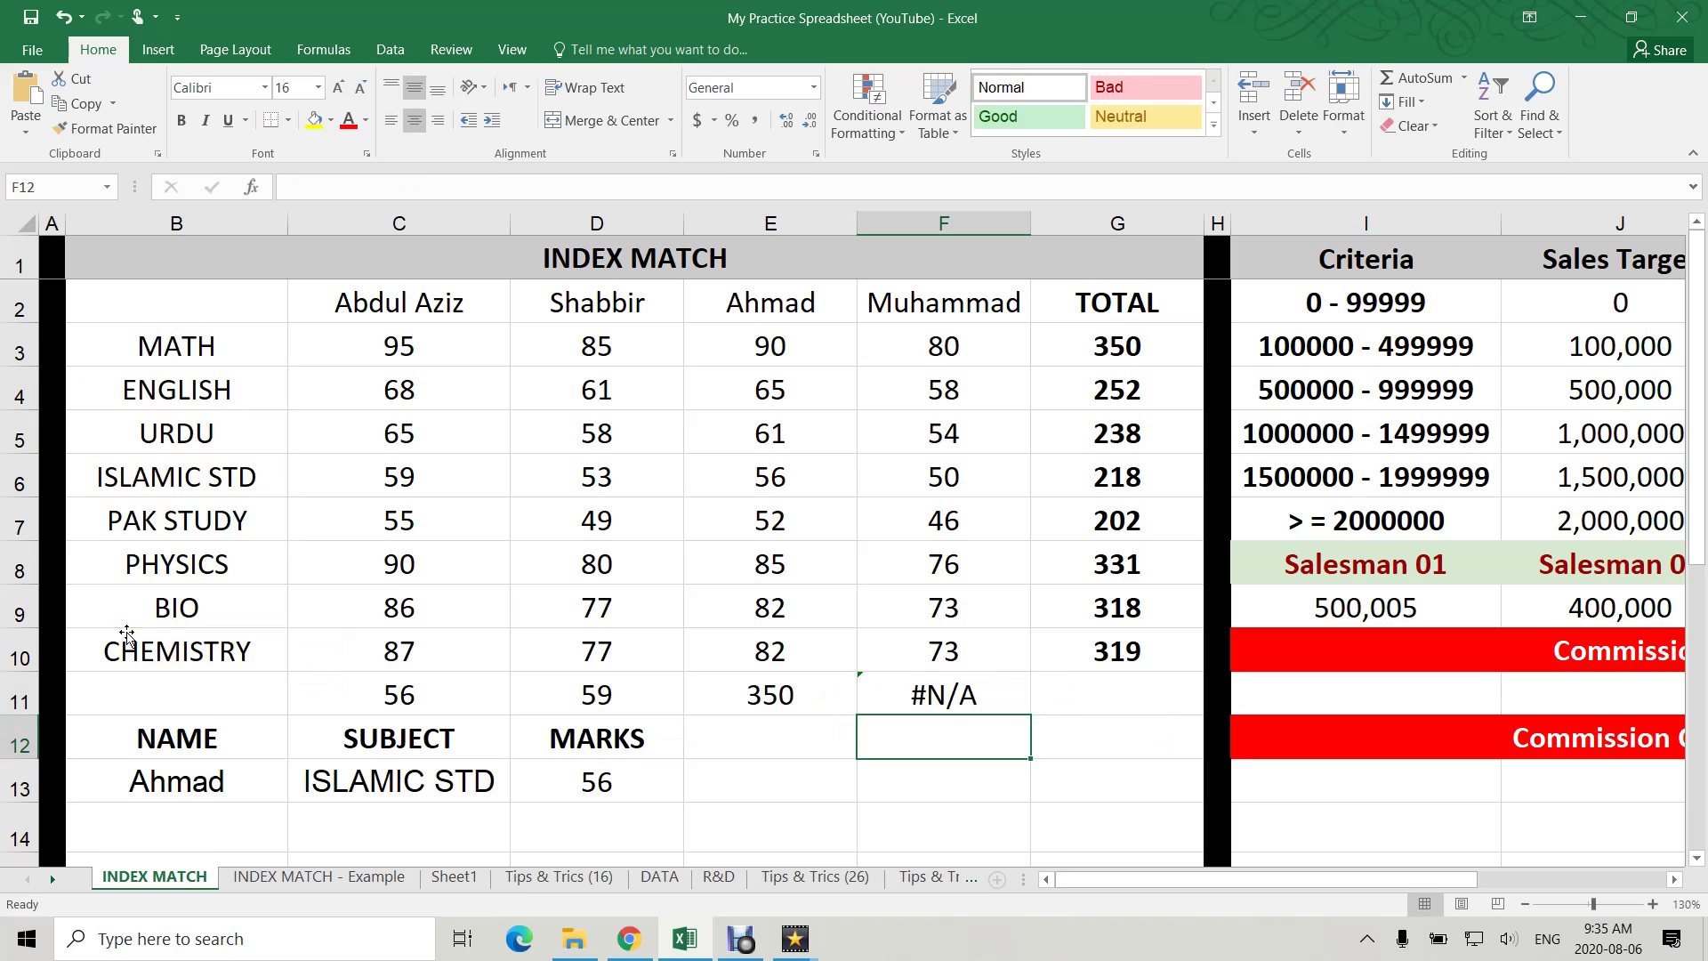
- Extend the lookup array in the F11 formula to all the subjects, making it =MATCH(B3,B3:B10,0)
{"action": "left_click", "coordinate": [965, 678]}
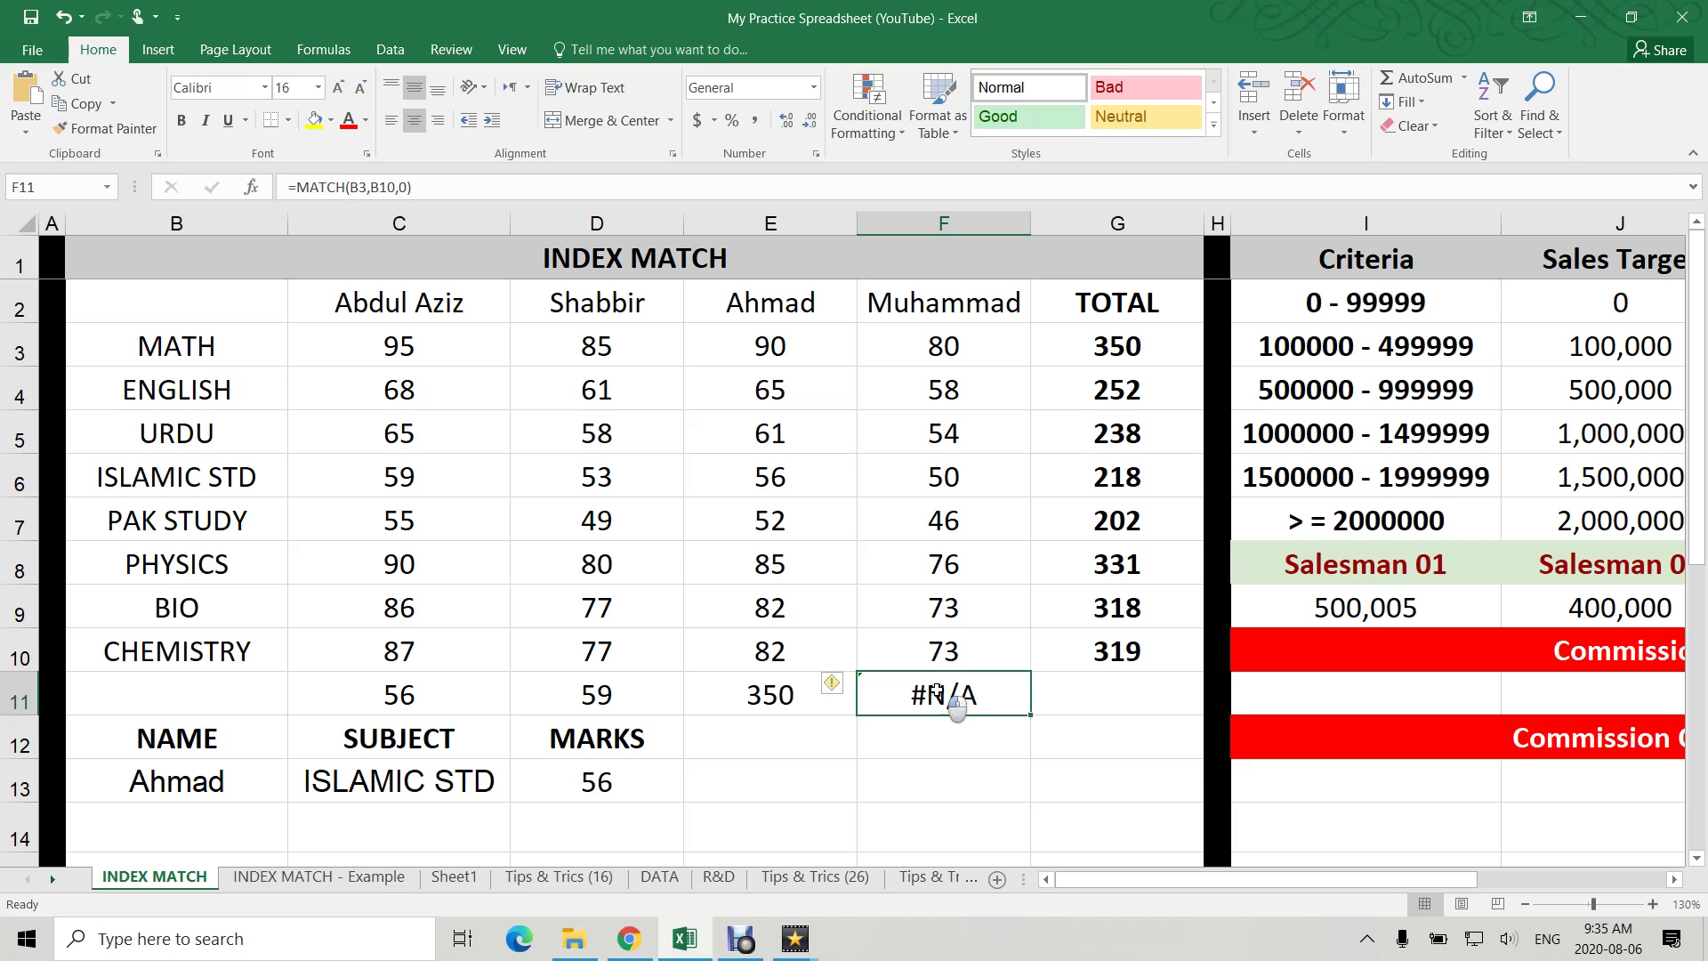
{"action": "double_click", "coordinate": [937, 690]}
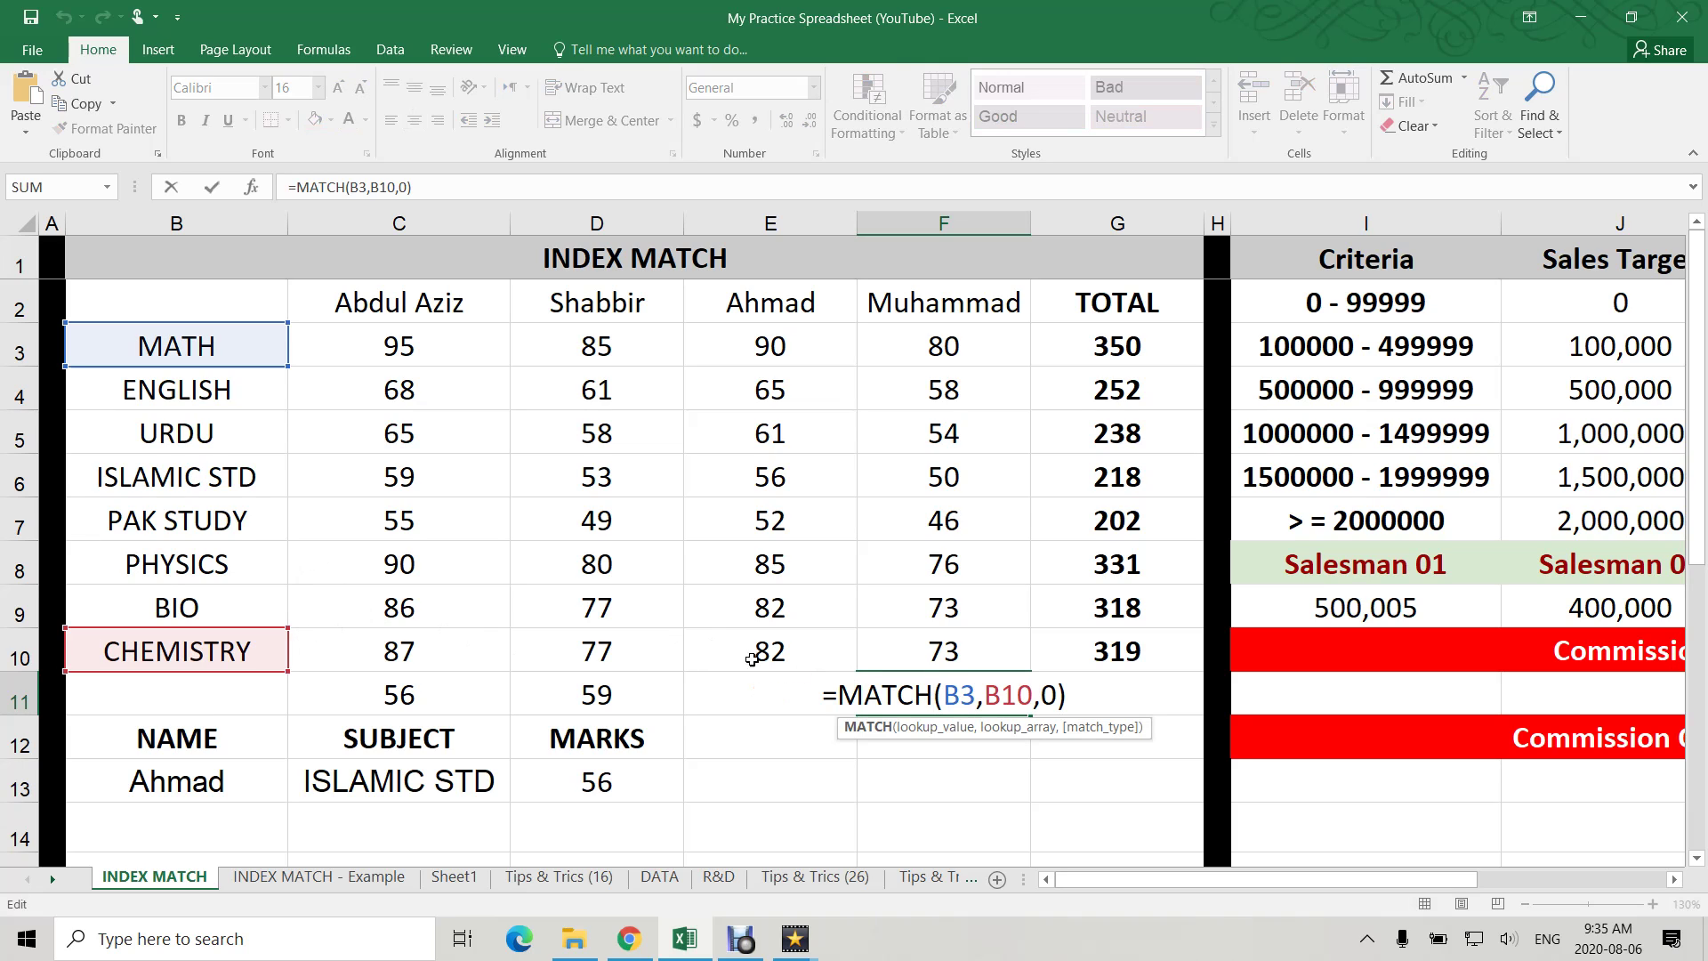
{"action": "left_click", "coordinate": [1033, 696]}
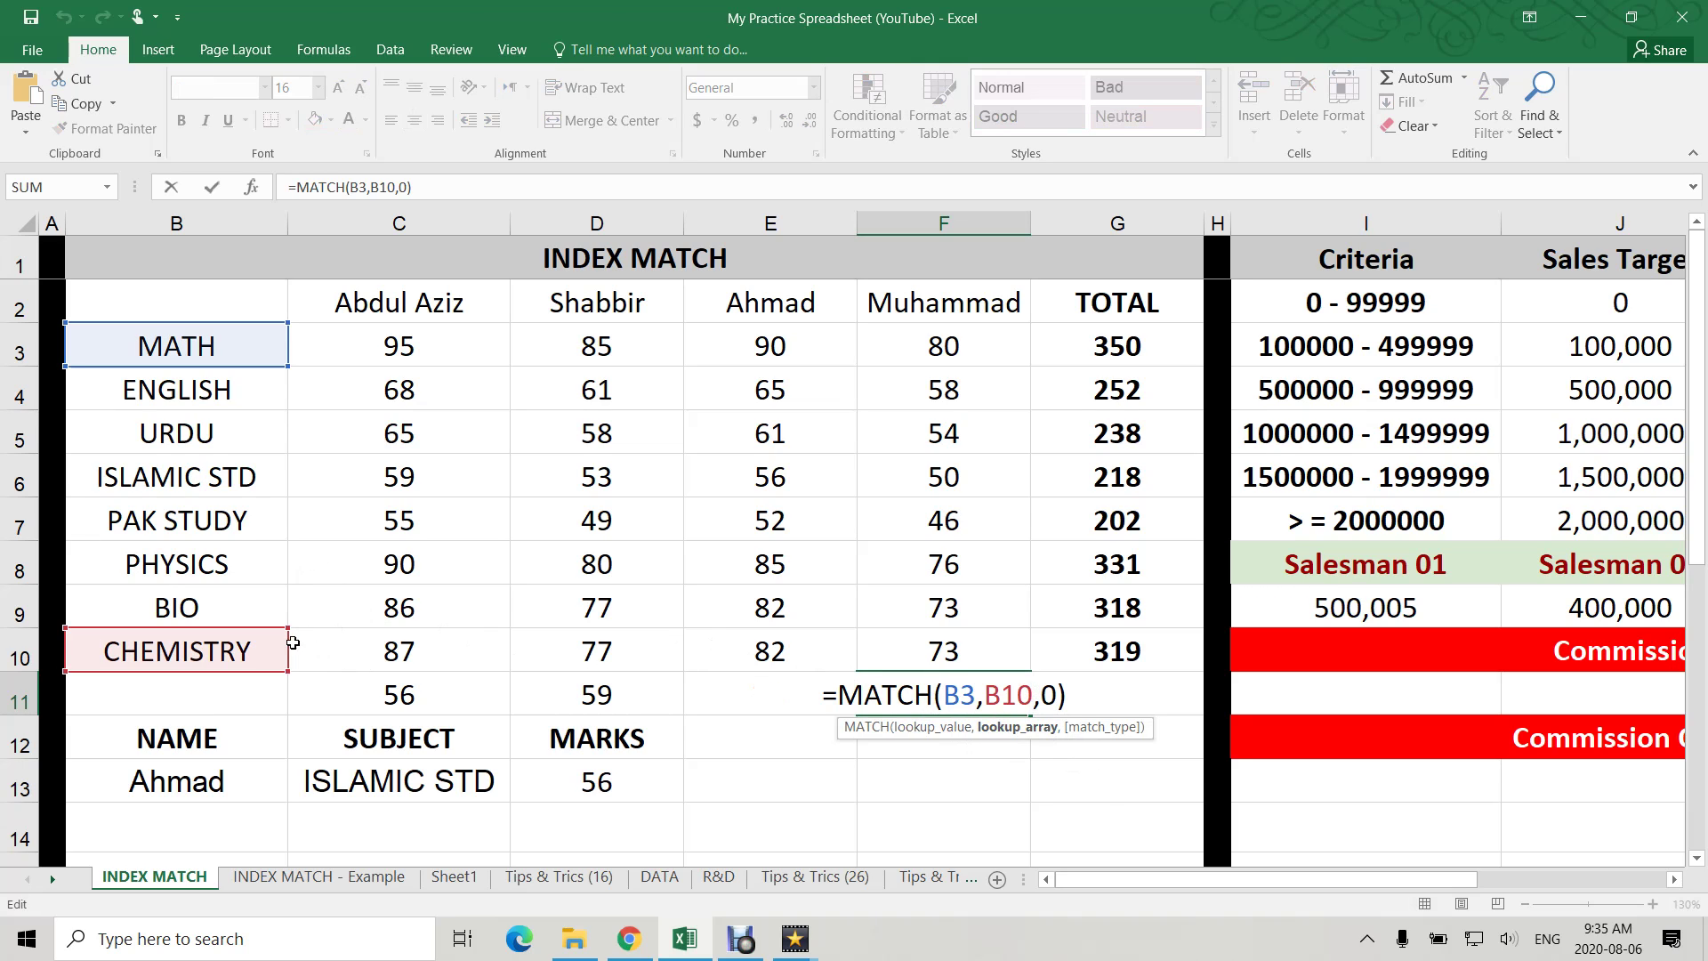
{"action": "left_click_drag", "start_coordinate": [287, 629], "coordinate": [292, 329]}
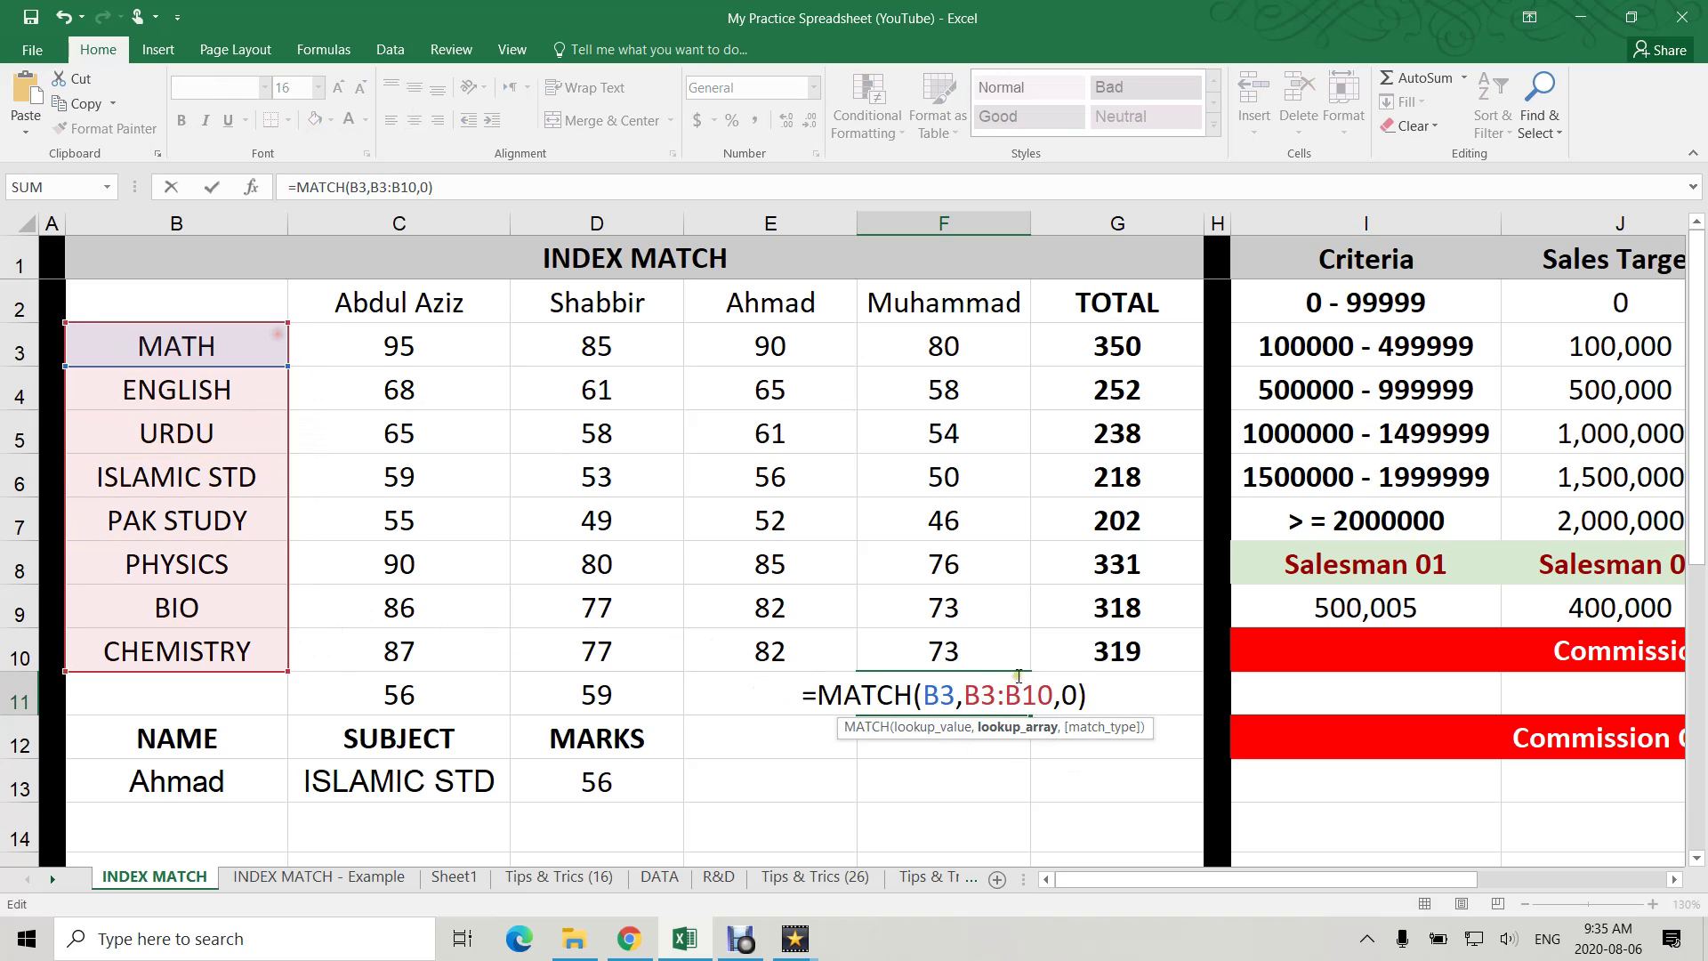
{"action": "key", "text": "Return"}
{"action": "left_click", "coordinate": [984, 699]}
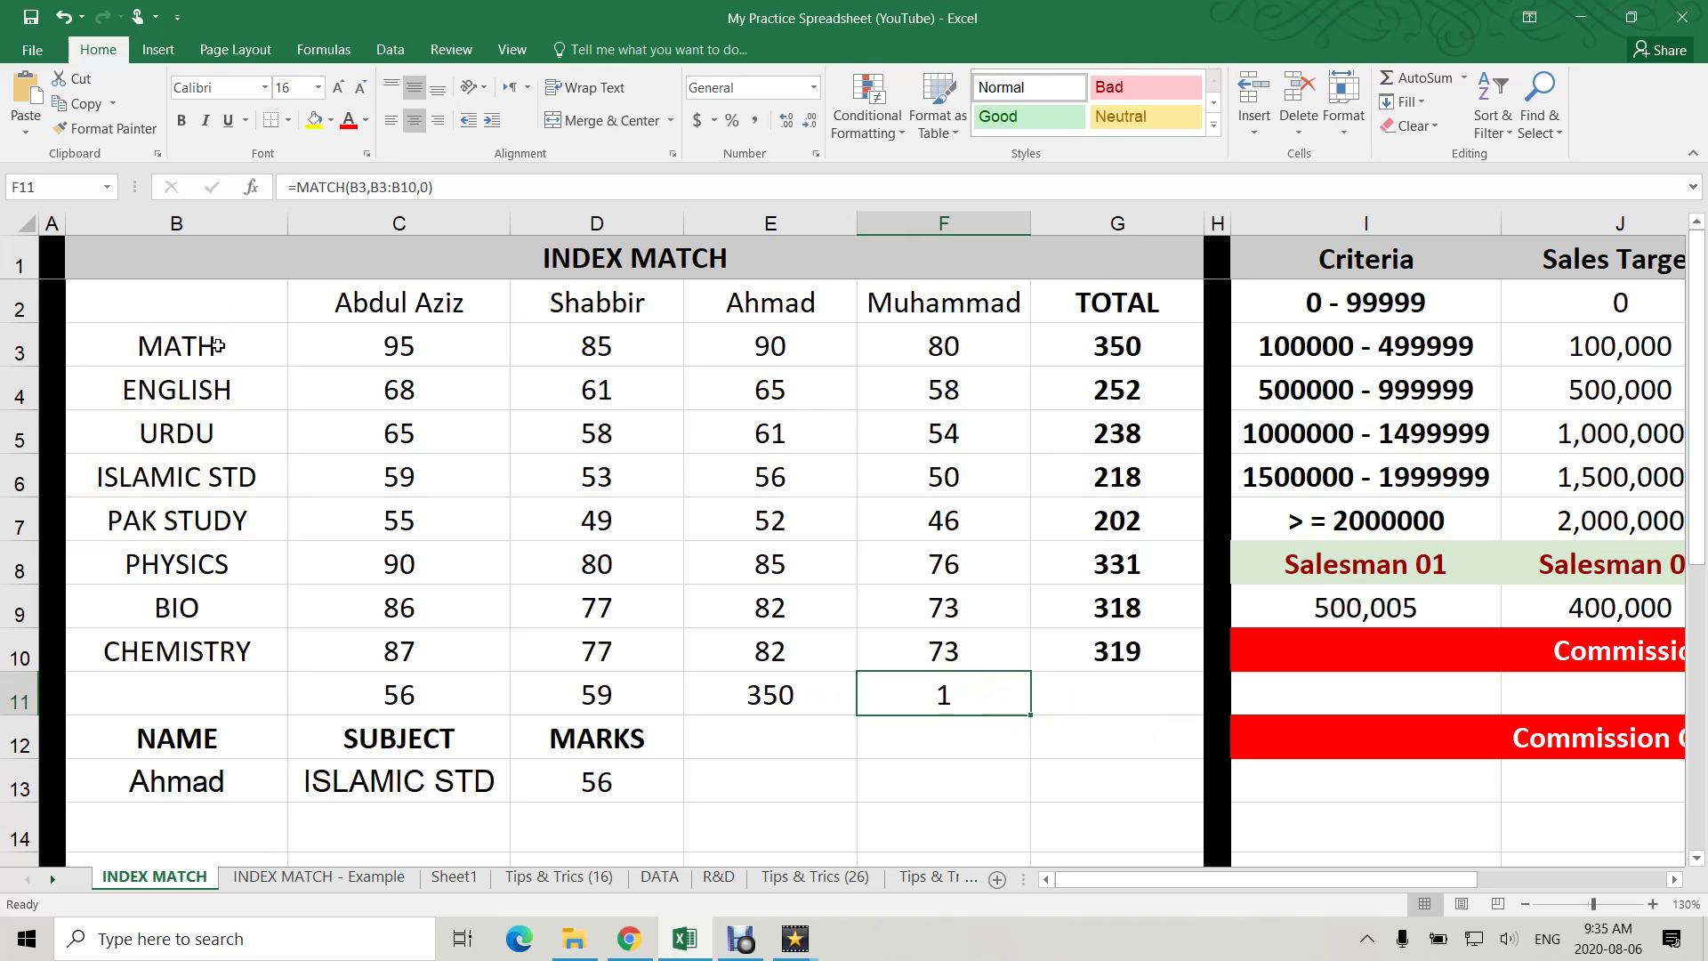
- Change the lookup value in the F11 MATCH formula to B5 (URDU)
{"action": "double_click", "coordinate": [958, 686]}
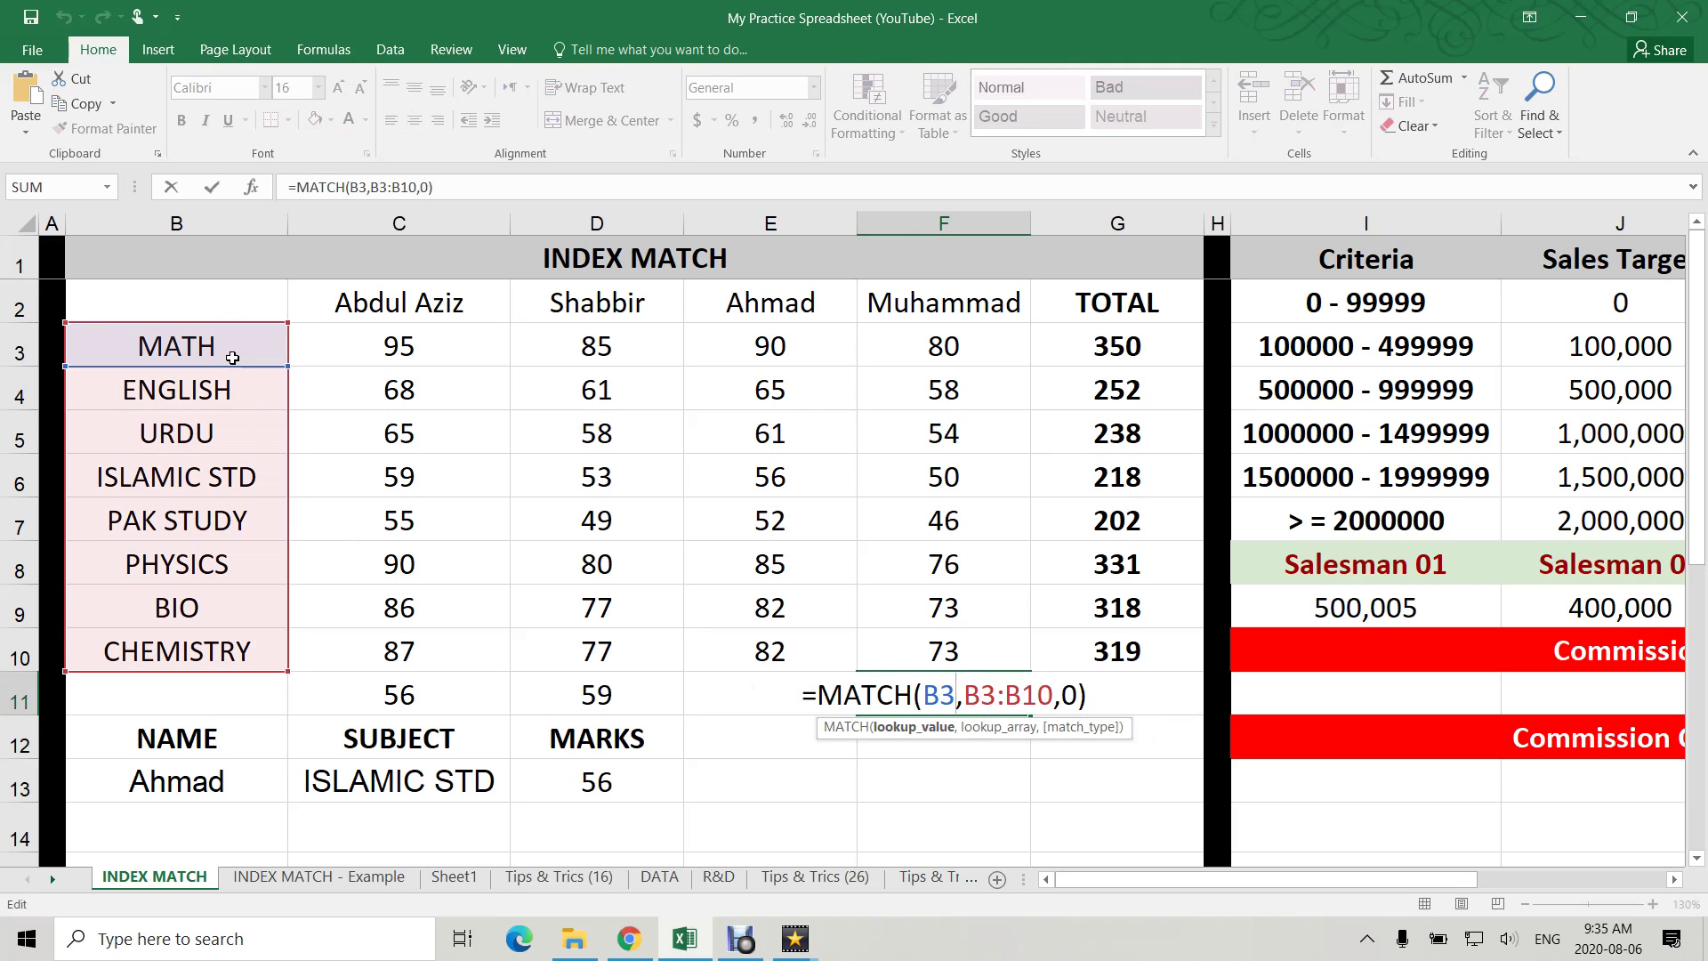
{"action": "left_click", "coordinate": [229, 472]}
{"action": "left_click", "coordinate": [229, 428]}
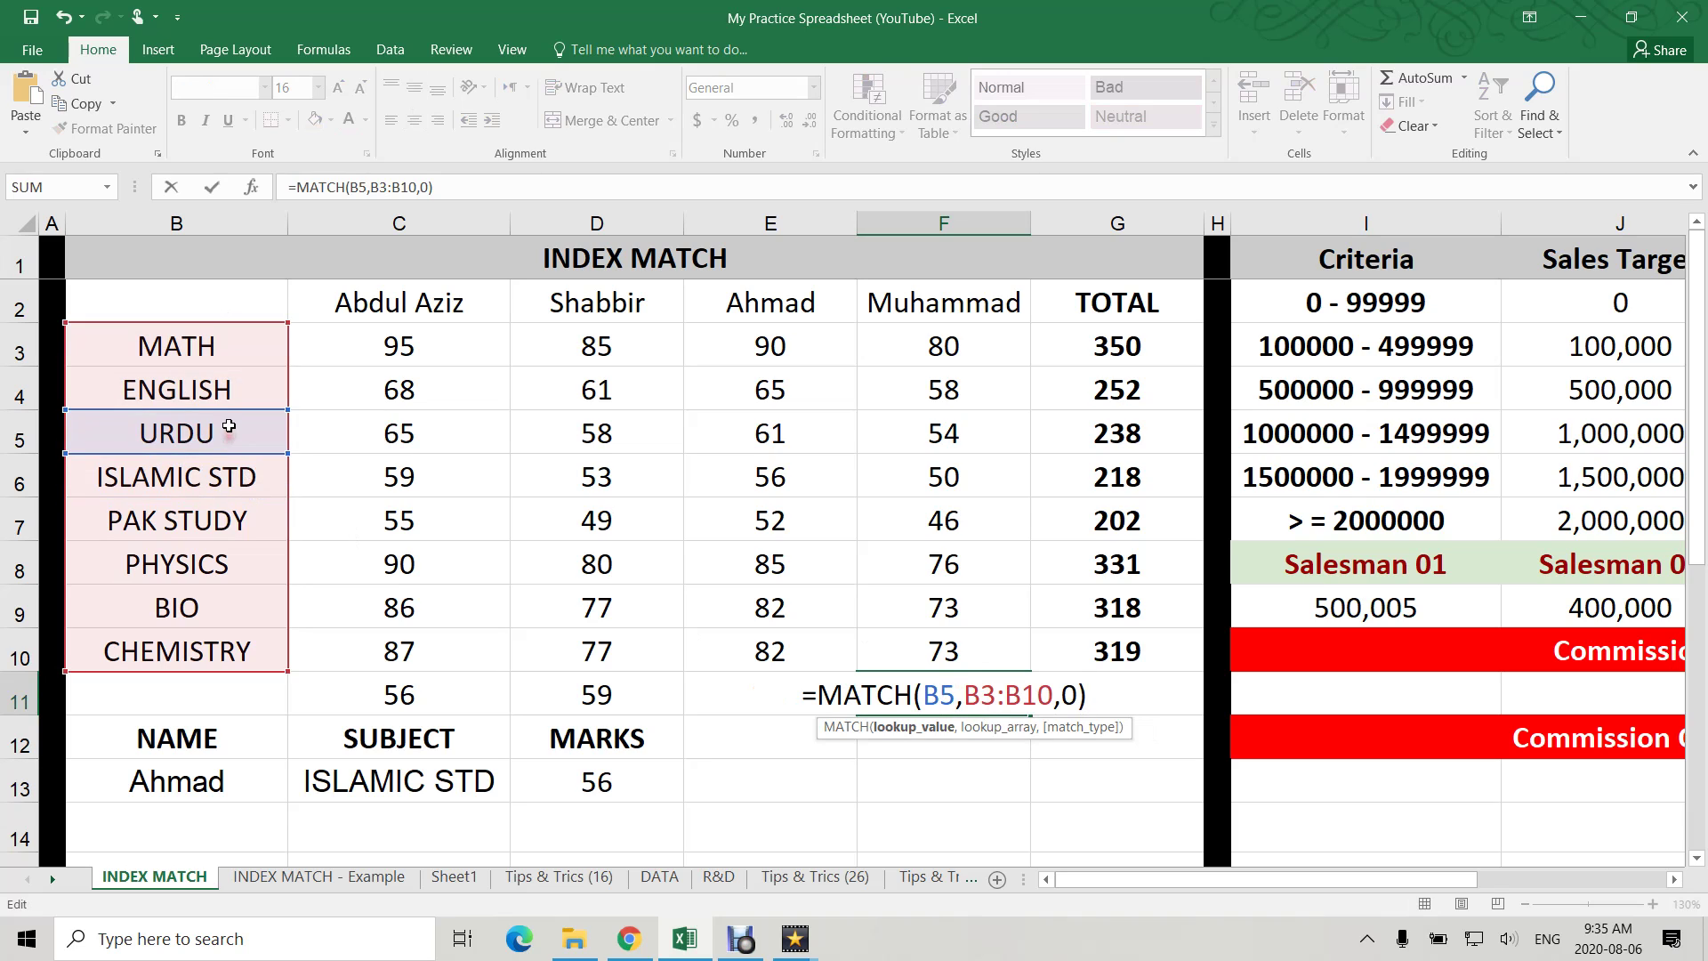
{"action": "key", "text": "Return"}
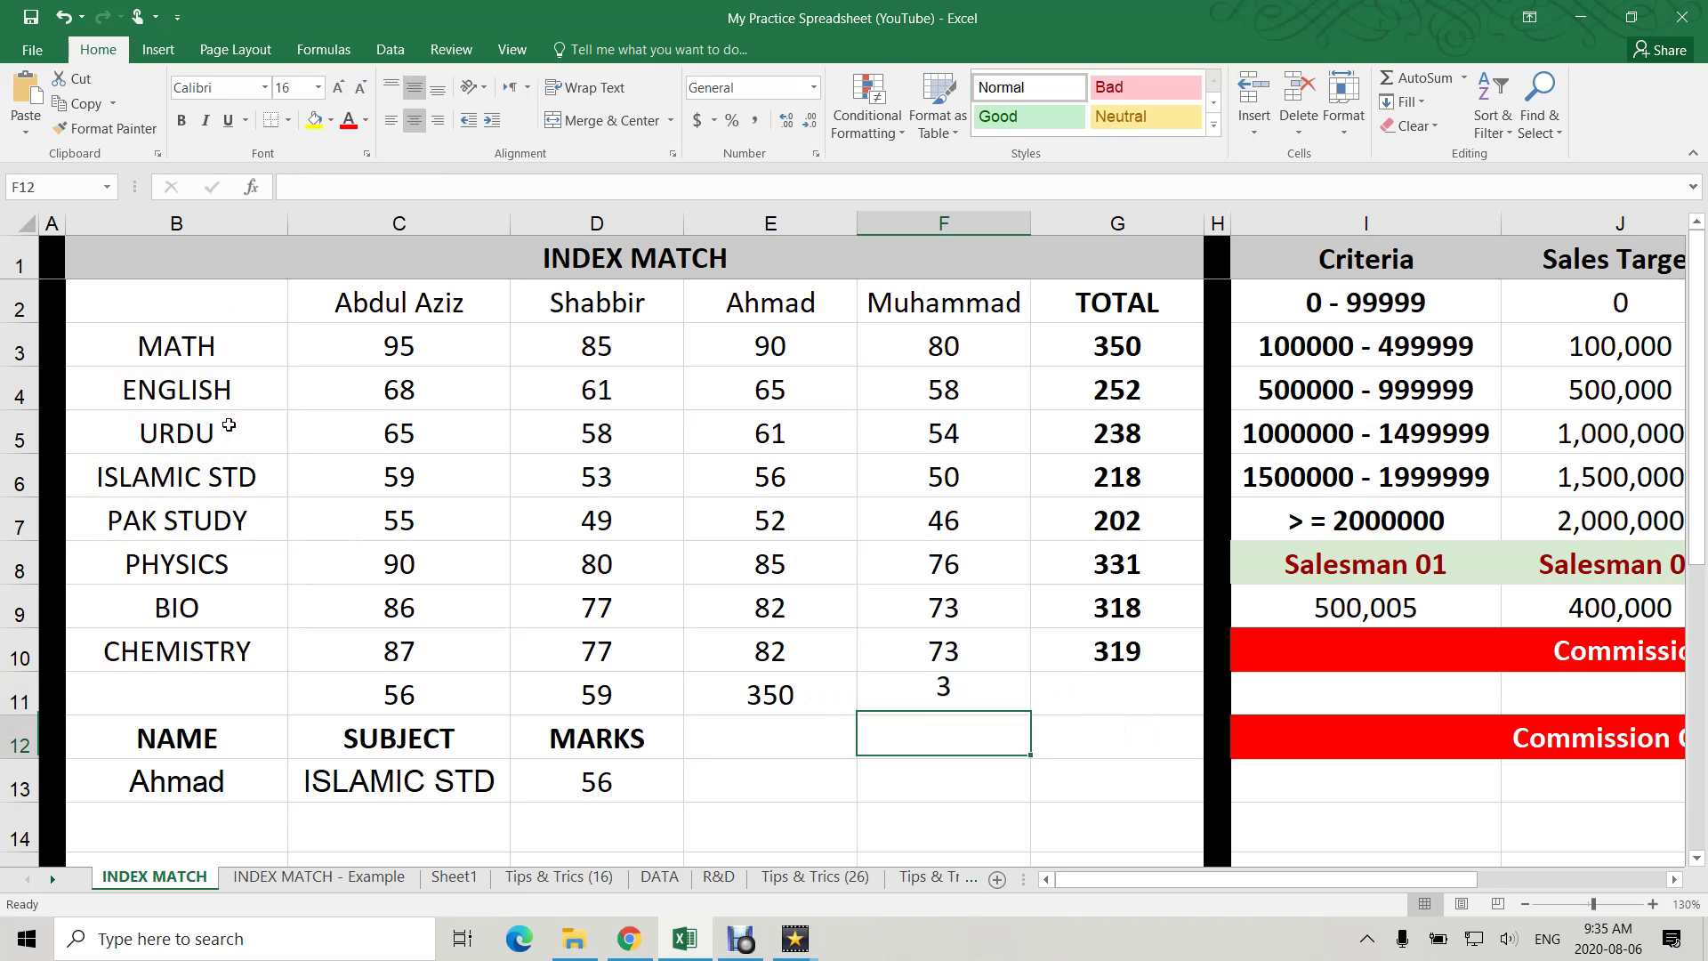
- Change the lookup value in the F11 formula to B8 (PHYSICS), making it =MATCH(B8,B3:B10,0)
{"action": "double_click", "coordinate": [972, 693]}
{"action": "left_click", "coordinate": [260, 522]}
{"action": "left_click", "coordinate": [266, 560]}
{"action": "key", "text": "Return"}
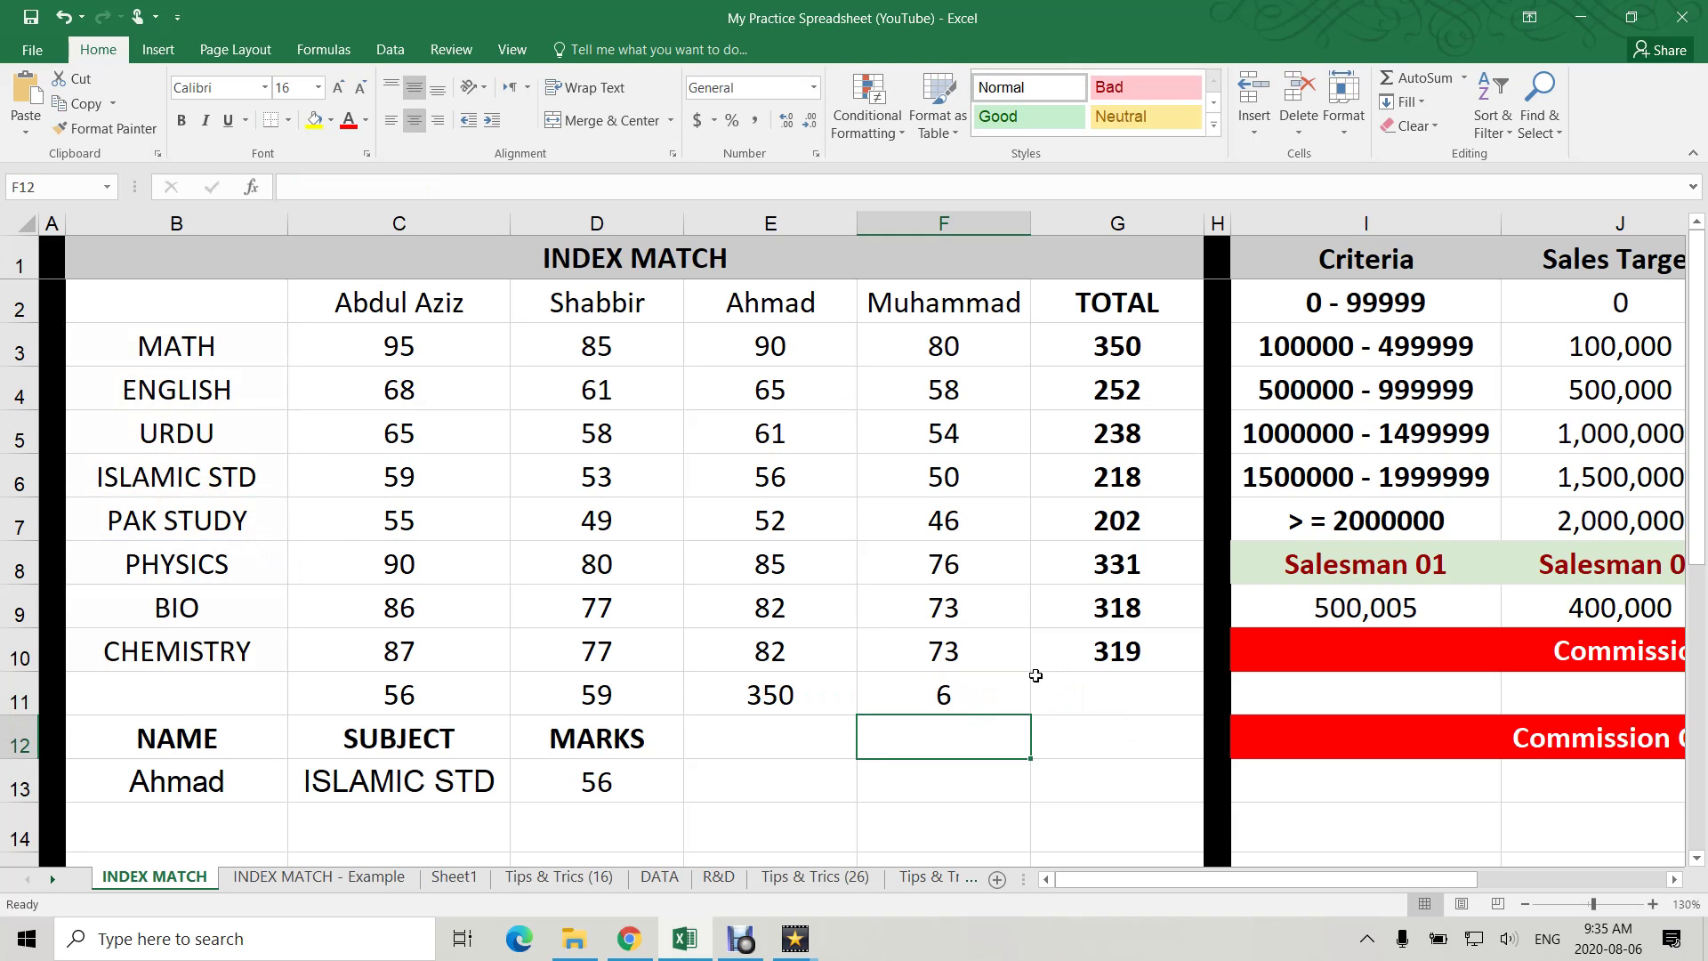
- Start a MATCH formula in cell G11 with C2, the first student's name, as the lookup value
{"action": "left_click", "coordinate": [943, 693]}
{"action": "left_click", "coordinate": [1117, 694]}
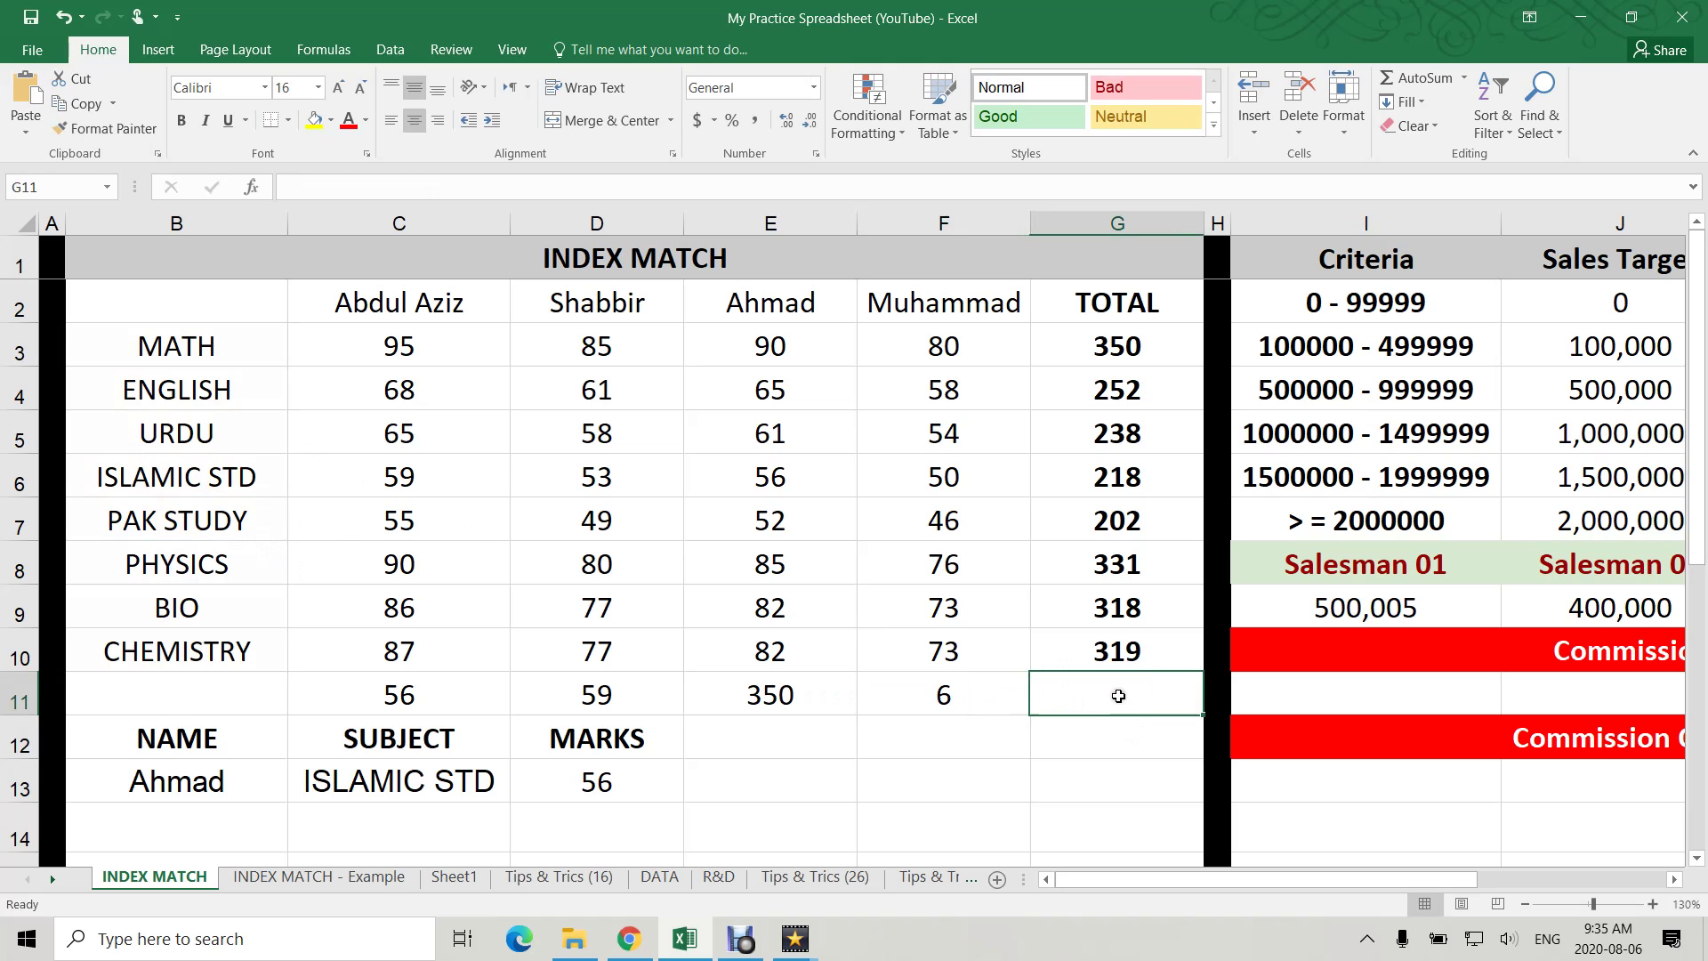
{"action": "type", "text": "=in"}
{"action": "key", "text": "BackSpace"}
{"action": "key", "text": "BackSpace"}
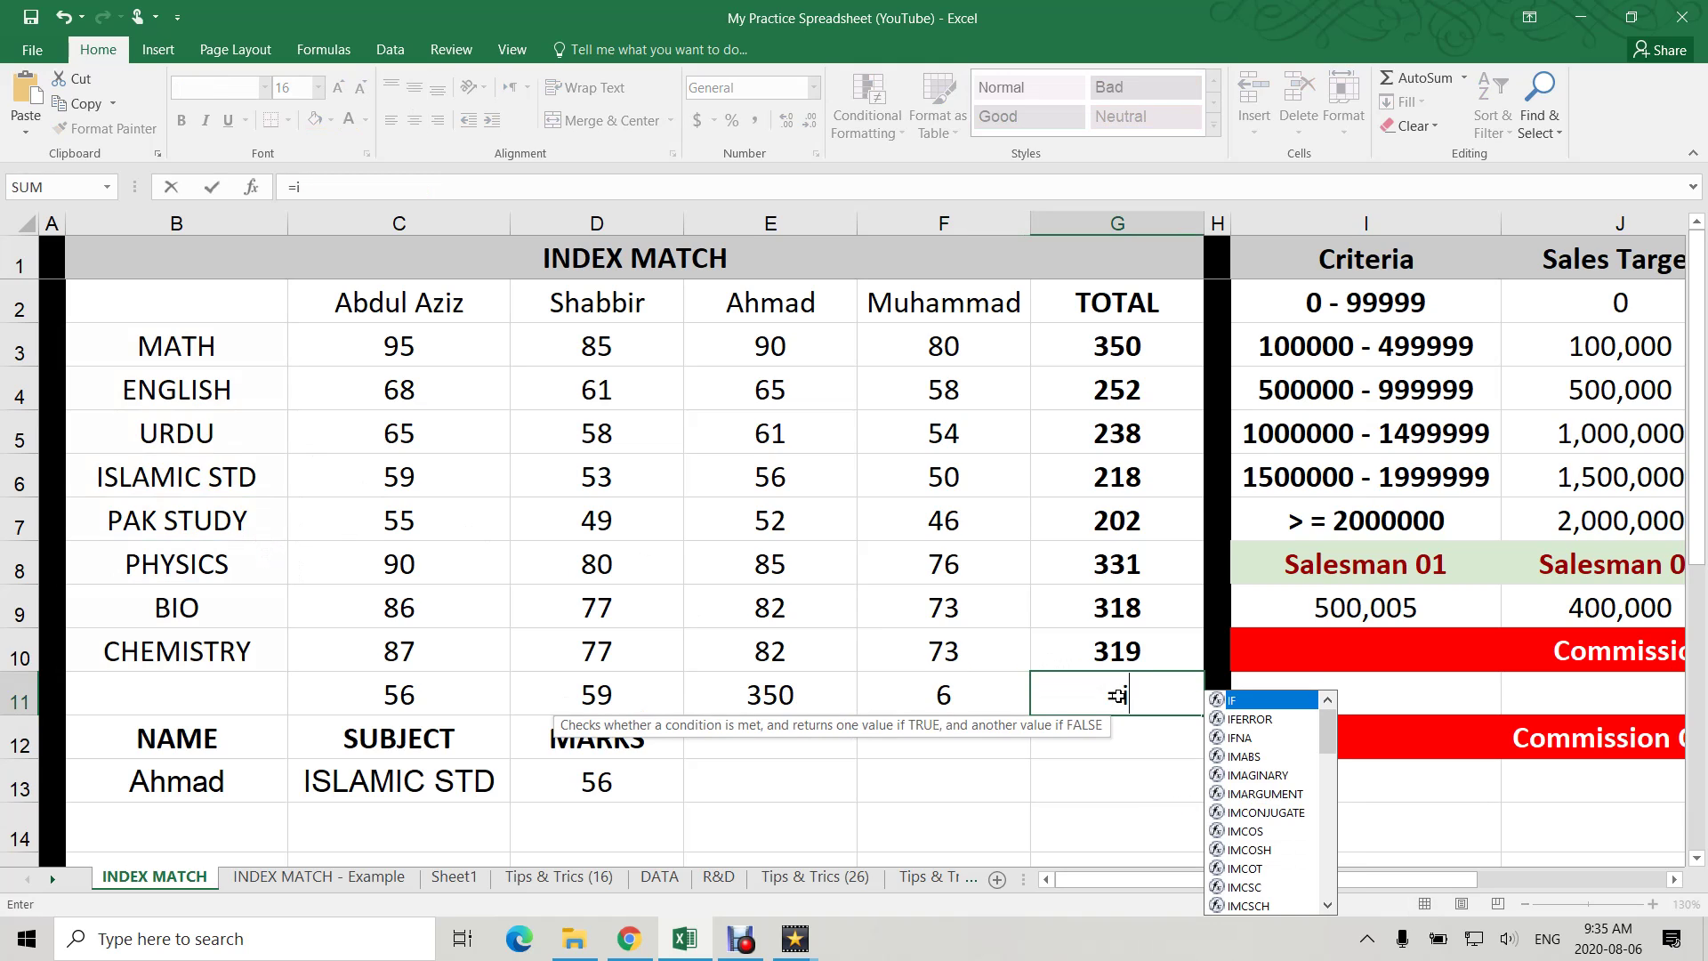
{"action": "type", "text": "ma"}
{"action": "key", "text": "Tab"}
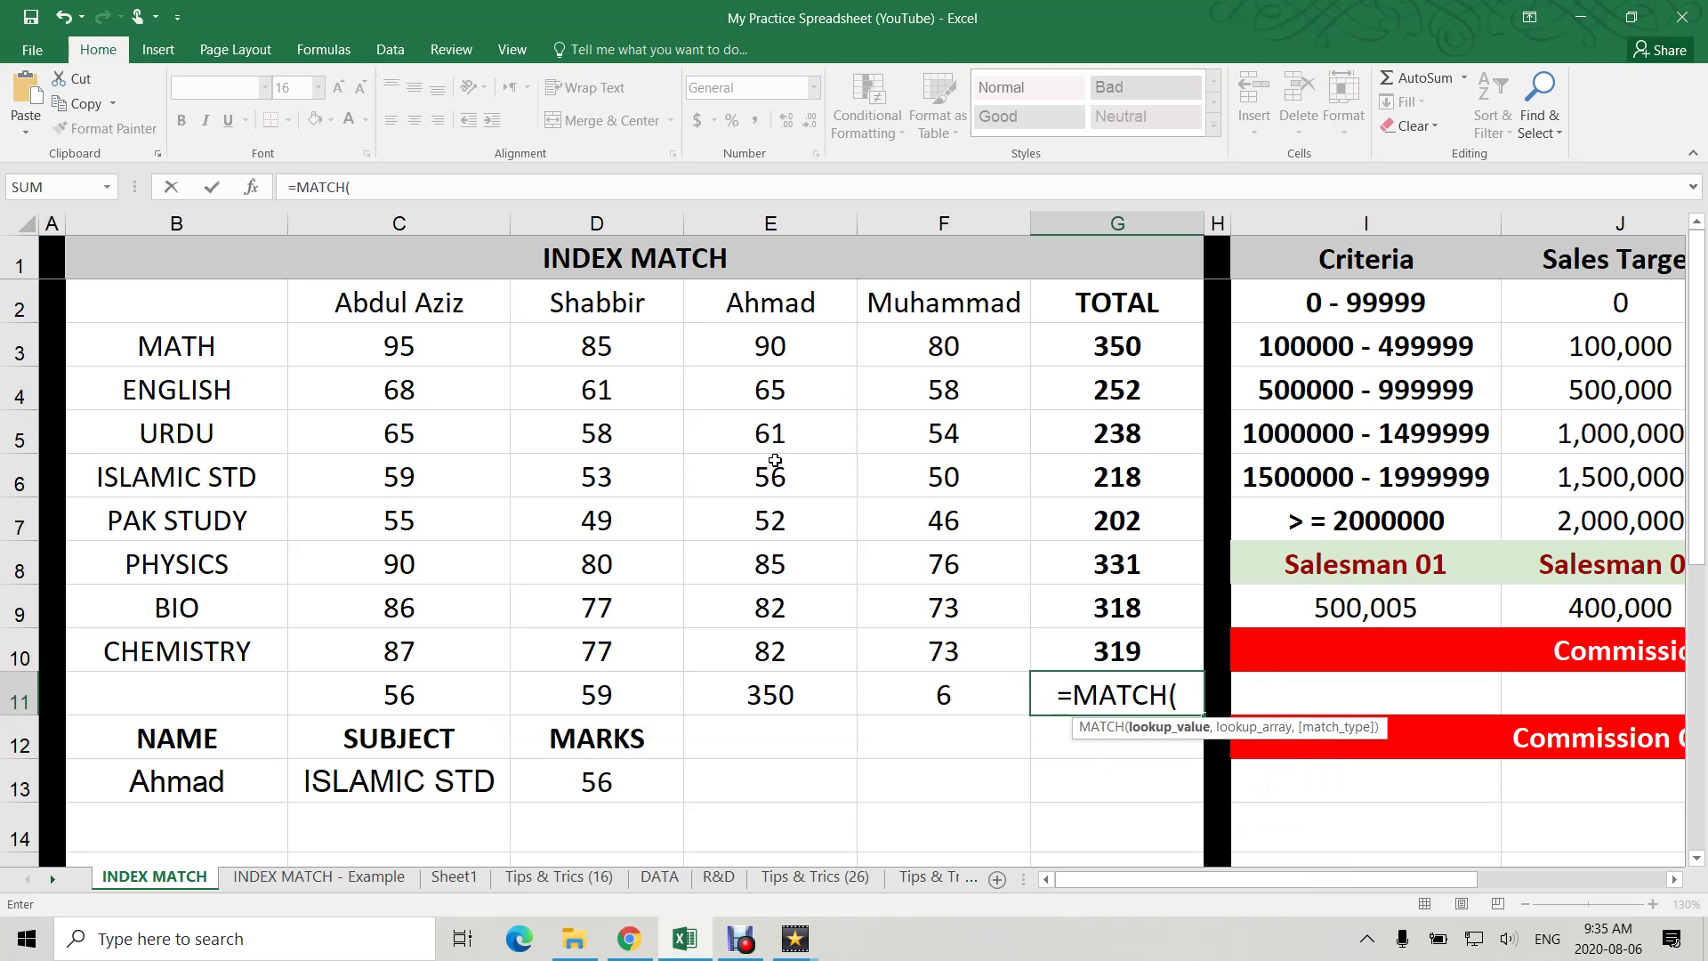
{"action": "left_click_drag", "start_coordinate": [409, 312], "coordinate": [1065, 304]}
{"action": "type", "text": ","}
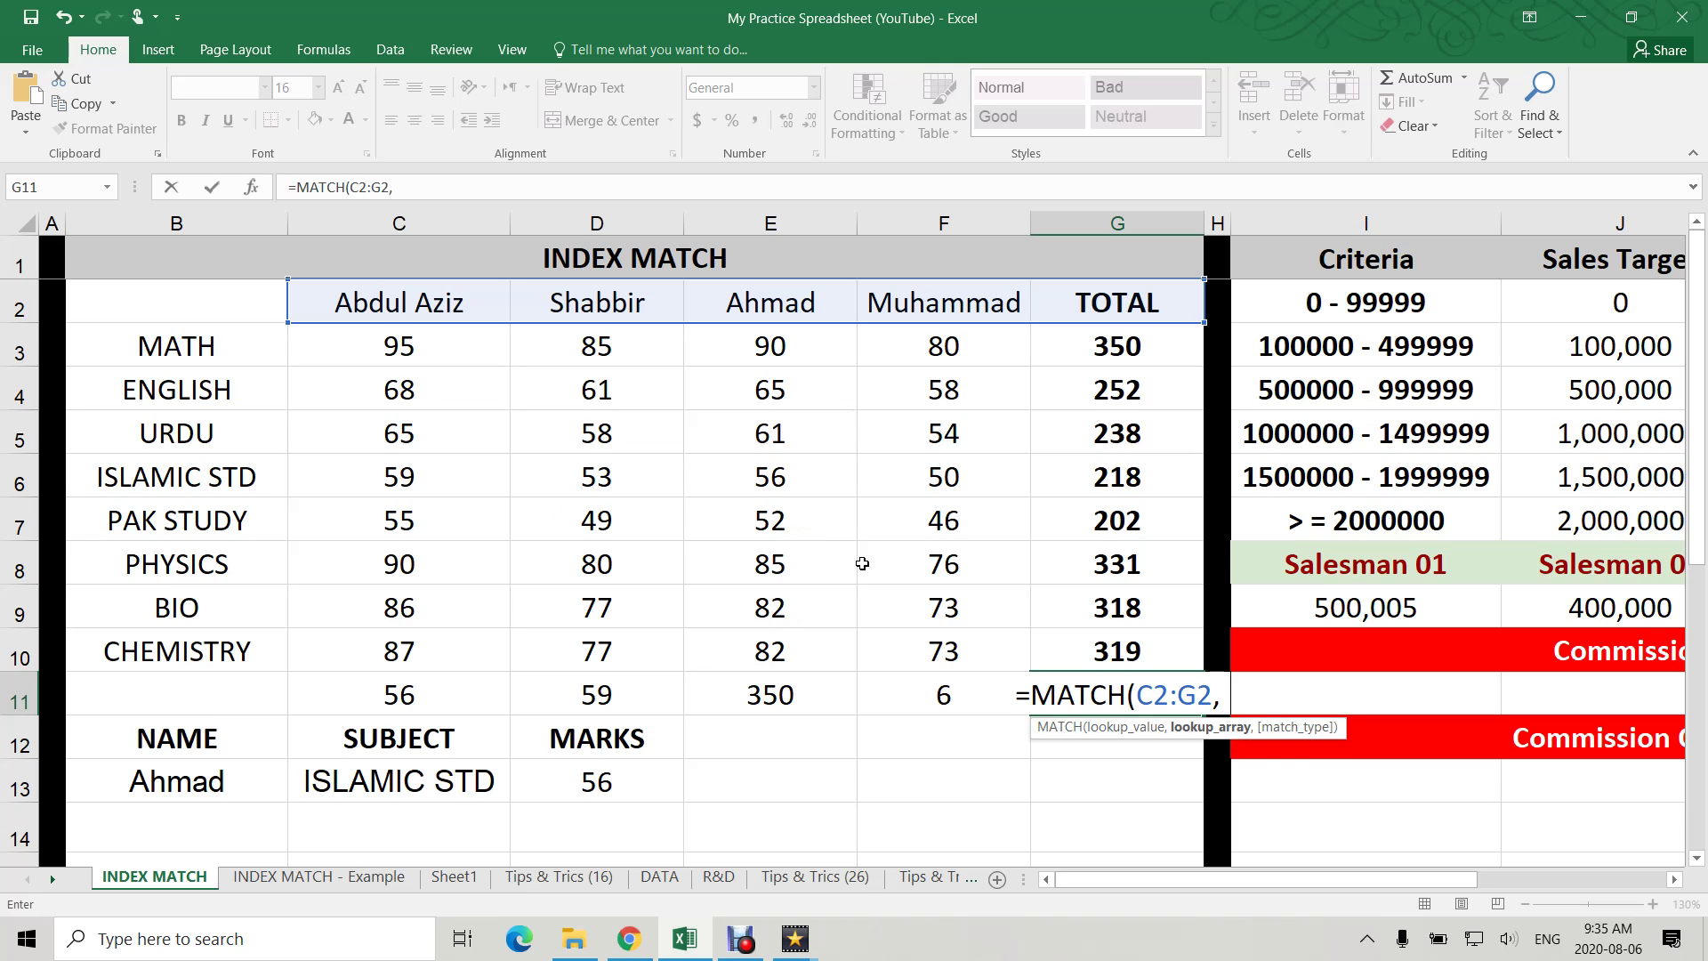
{"action": "key", "text": "BackSpace"}
{"action": "key", "text": "BackSpace"}
{"action": "key", "text": "BackSpace"}
{"action": "key", "text": "BackSpace"}
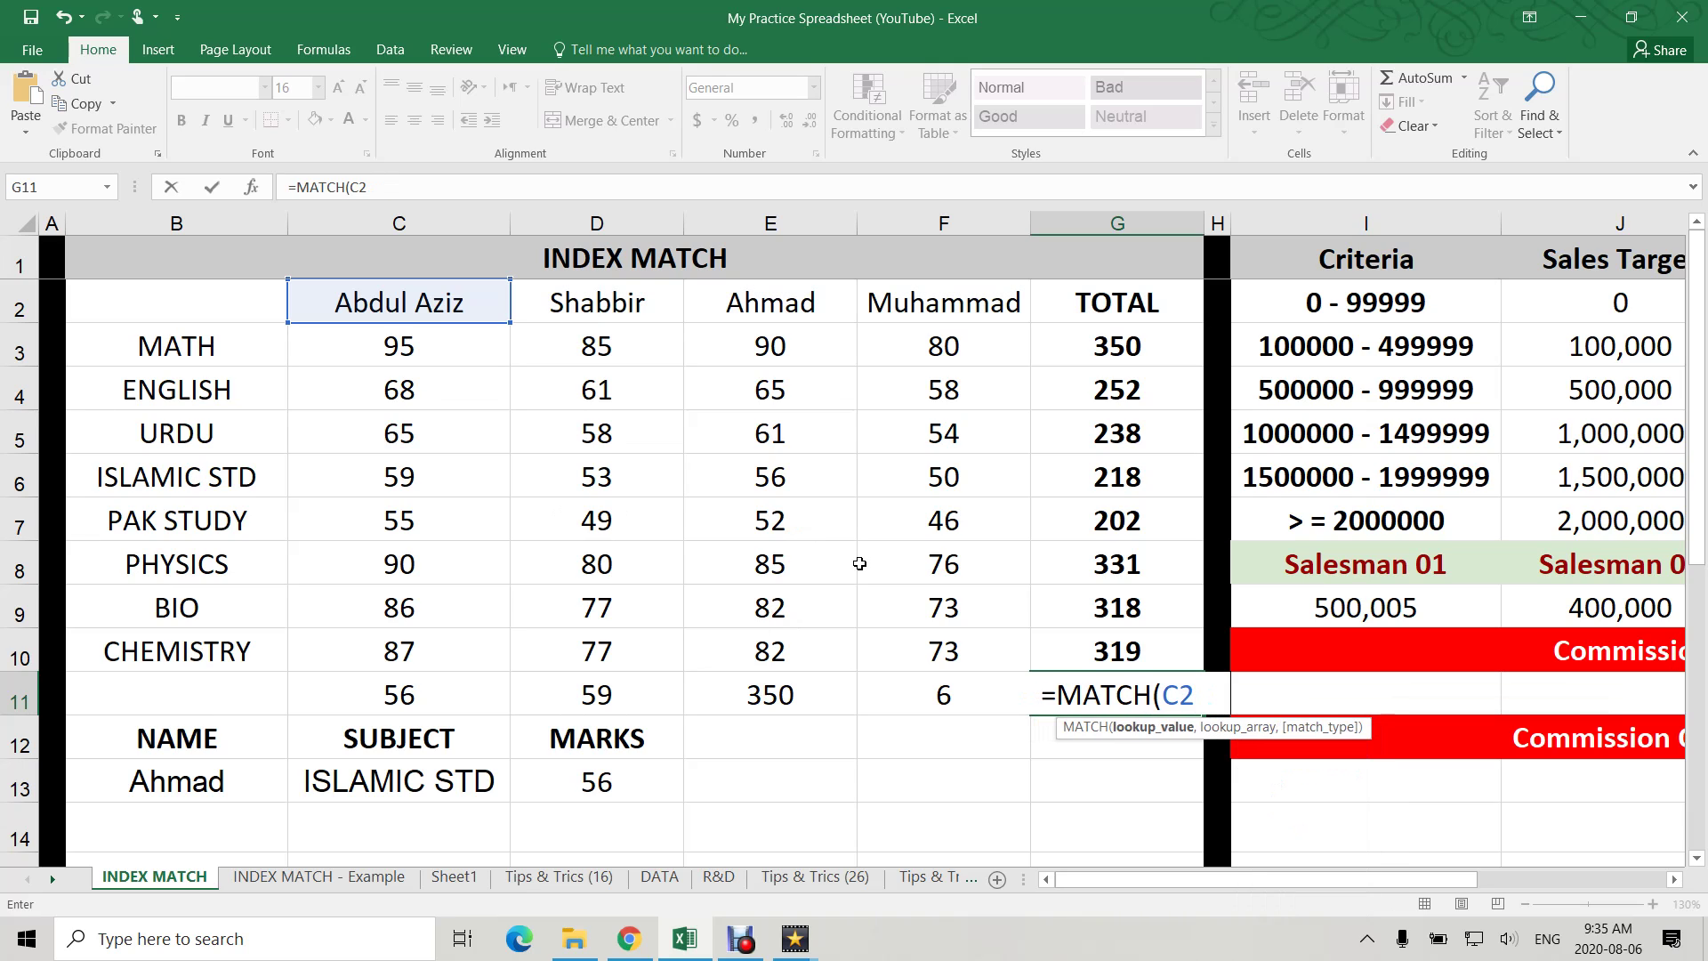
- Complete the G11 formula as =MATCH(C2,C2:G2,0), using the header row as lookup array and 0 for an exact match
{"action": "type", "text": ","}
{"action": "left_click_drag", "start_coordinate": [427, 298], "coordinate": [1042, 308]}
{"action": "type", "text": ","}
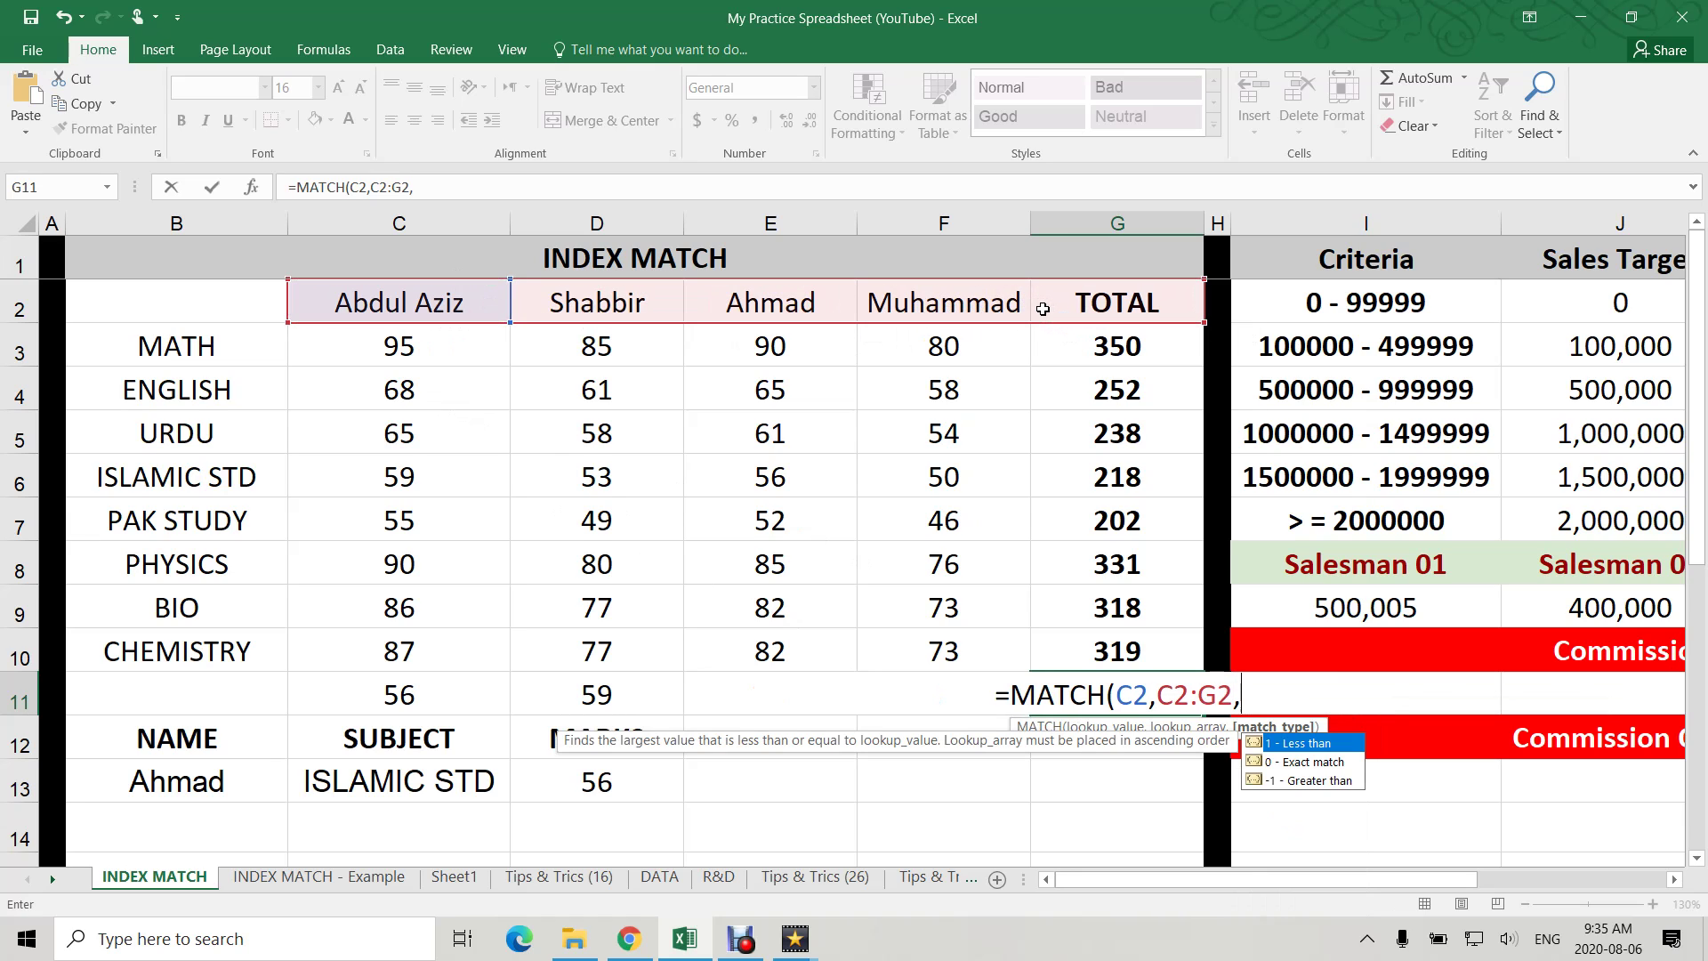
{"action": "type", "text": "0"}
{"action": "key", "text": "Return"}
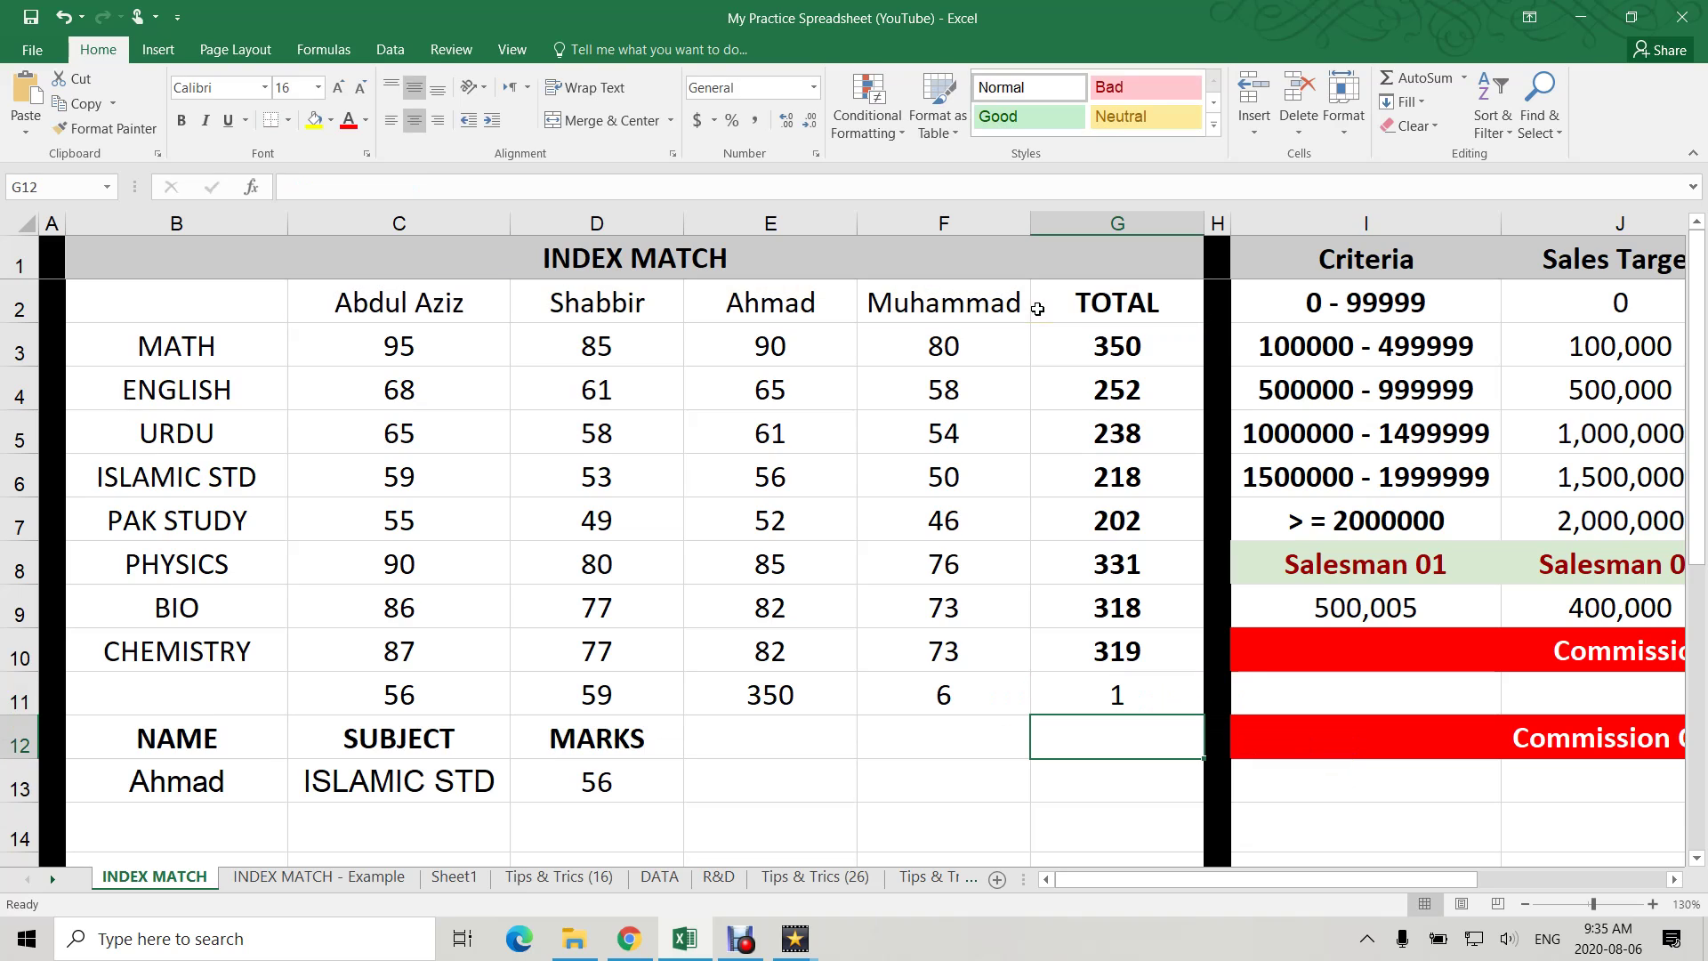
- Move the lookup value in the G11 formula to the third student's name, making it =MATCH(E2,C2:G2,0)
{"action": "double_click", "coordinate": [1174, 698]}
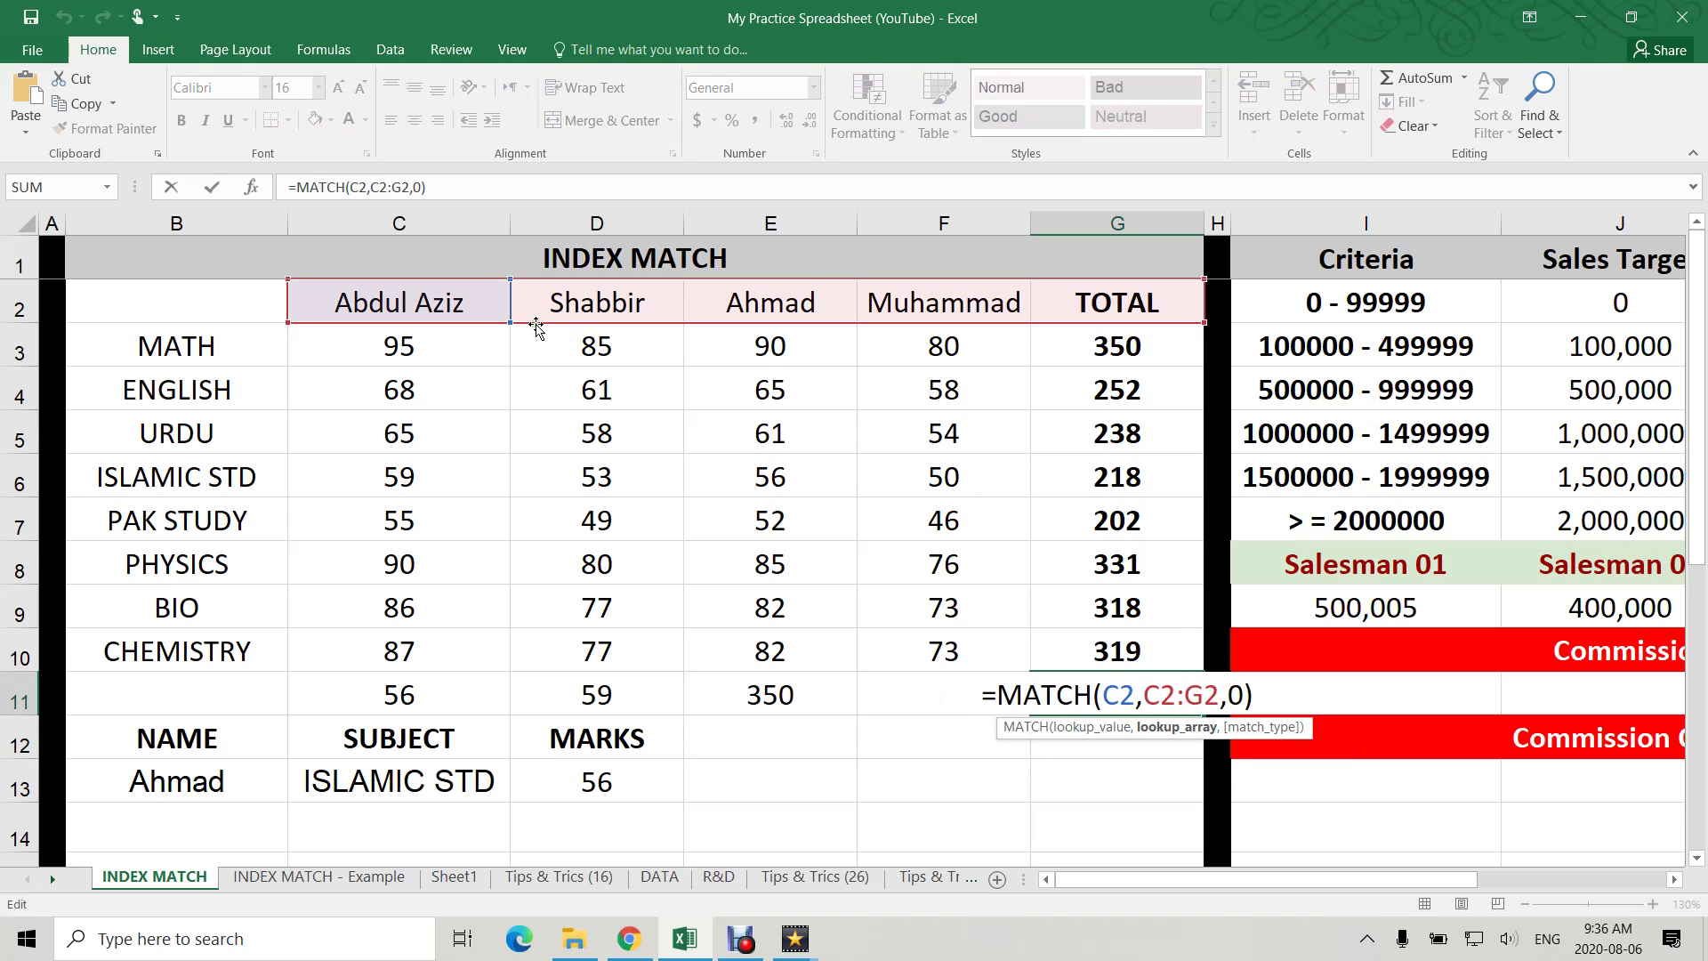
{"action": "left_click_drag", "start_coordinate": [511, 306], "coordinate": [744, 313]}
{"action": "key", "text": "Return"}
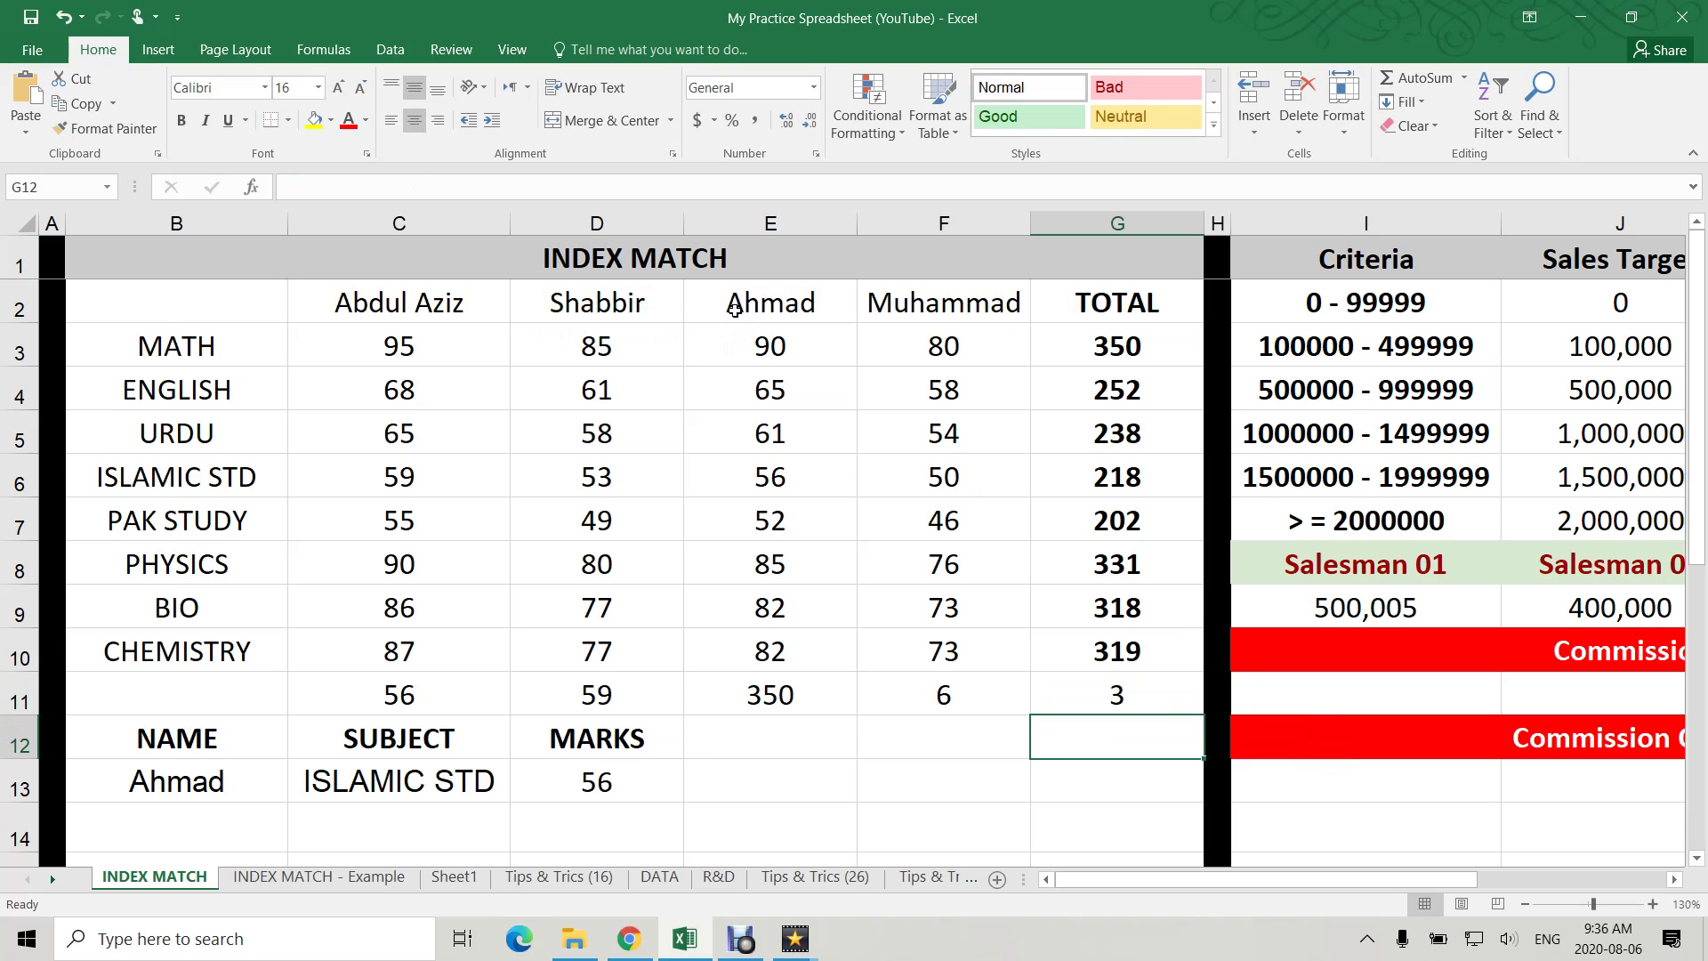
- Replace the fixed row number in the C11 INDEX formula with a reference to the MATCH result in F11
{"action": "left_click", "coordinate": [1114, 695]}
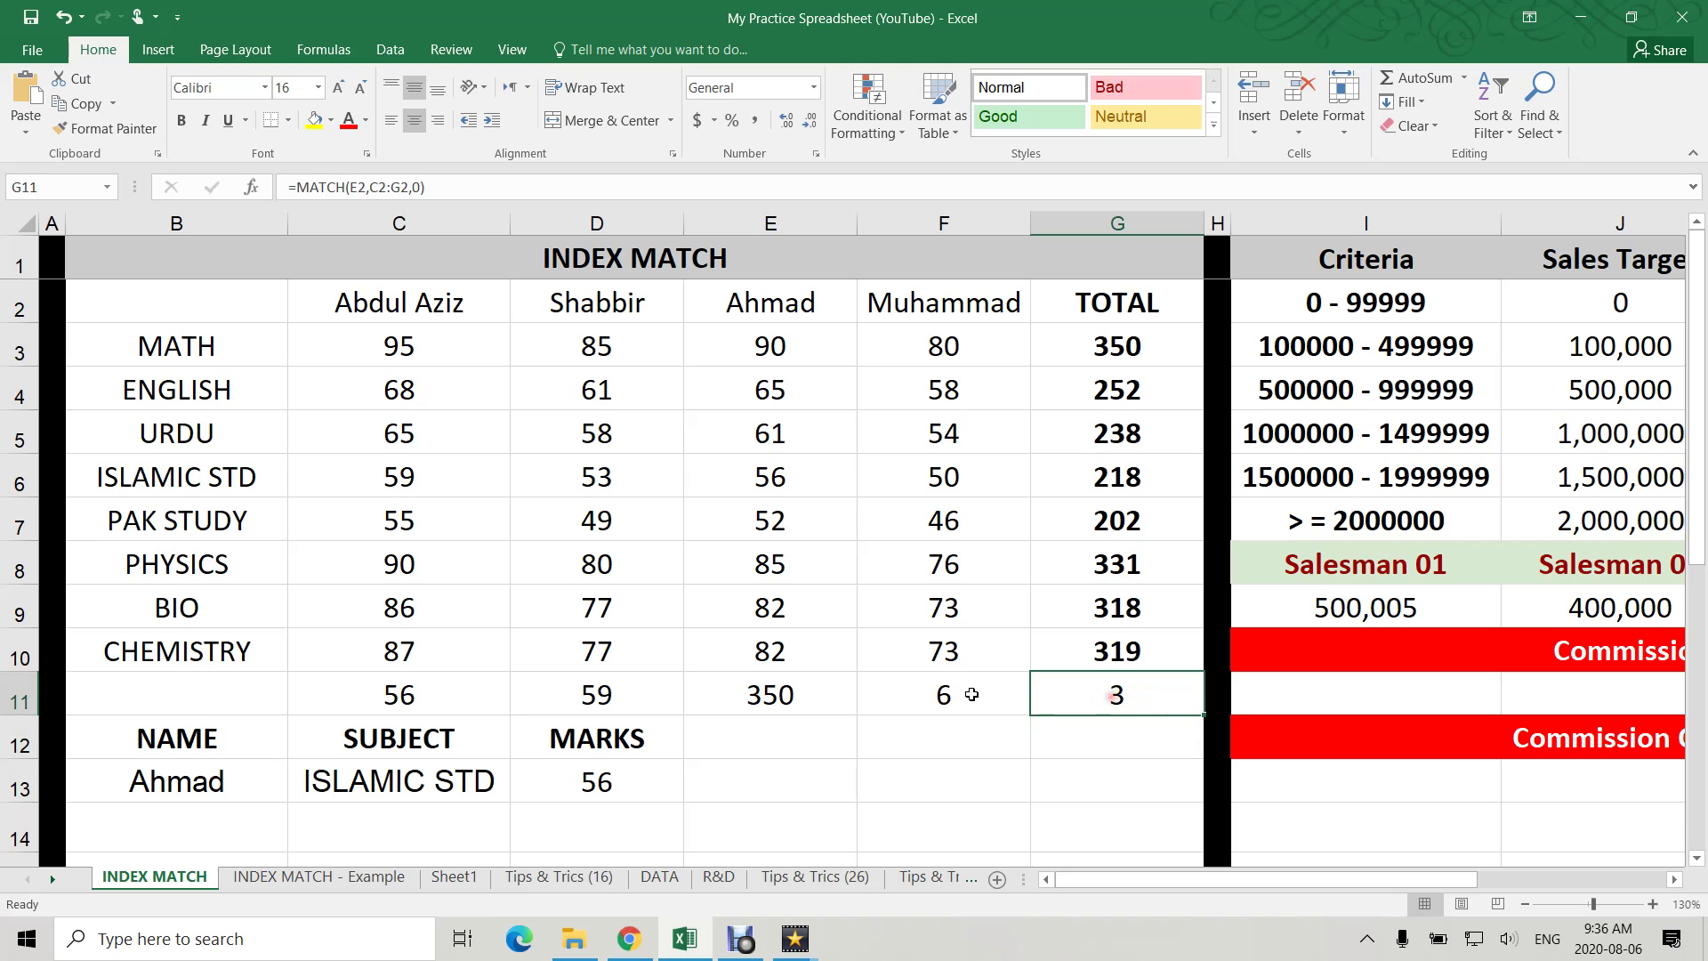
{"action": "left_click", "coordinate": [959, 701]}
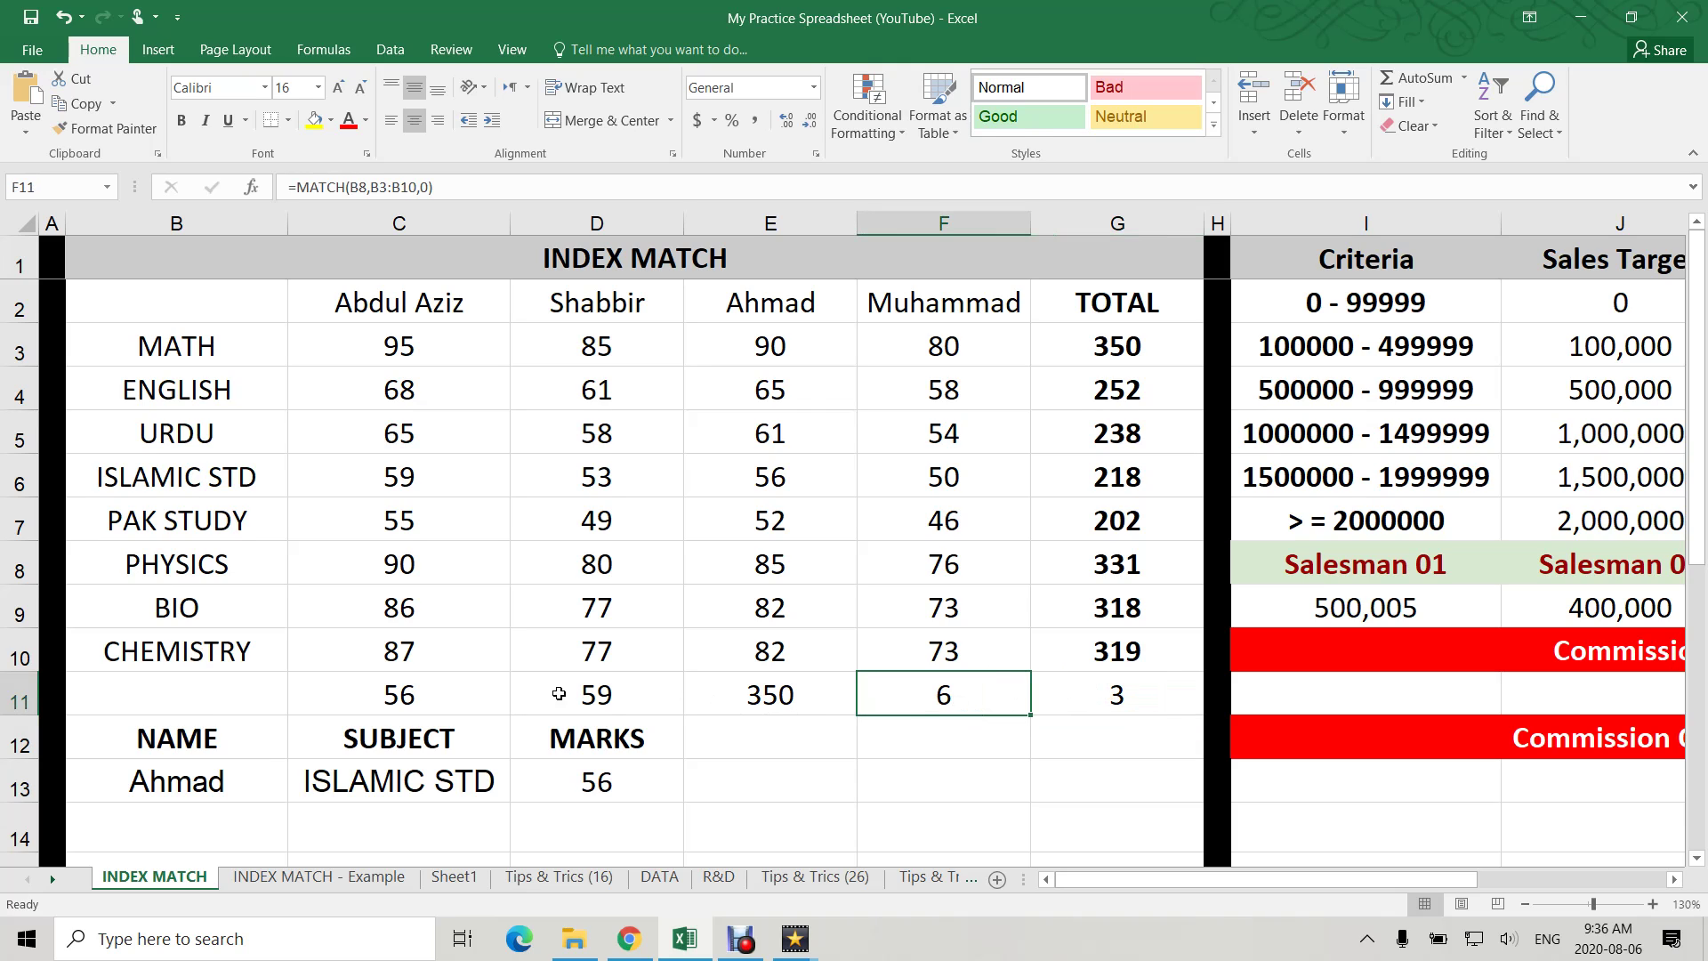
{"action": "left_click", "coordinate": [463, 691]}
{"action": "double_click", "coordinate": [462, 708]}
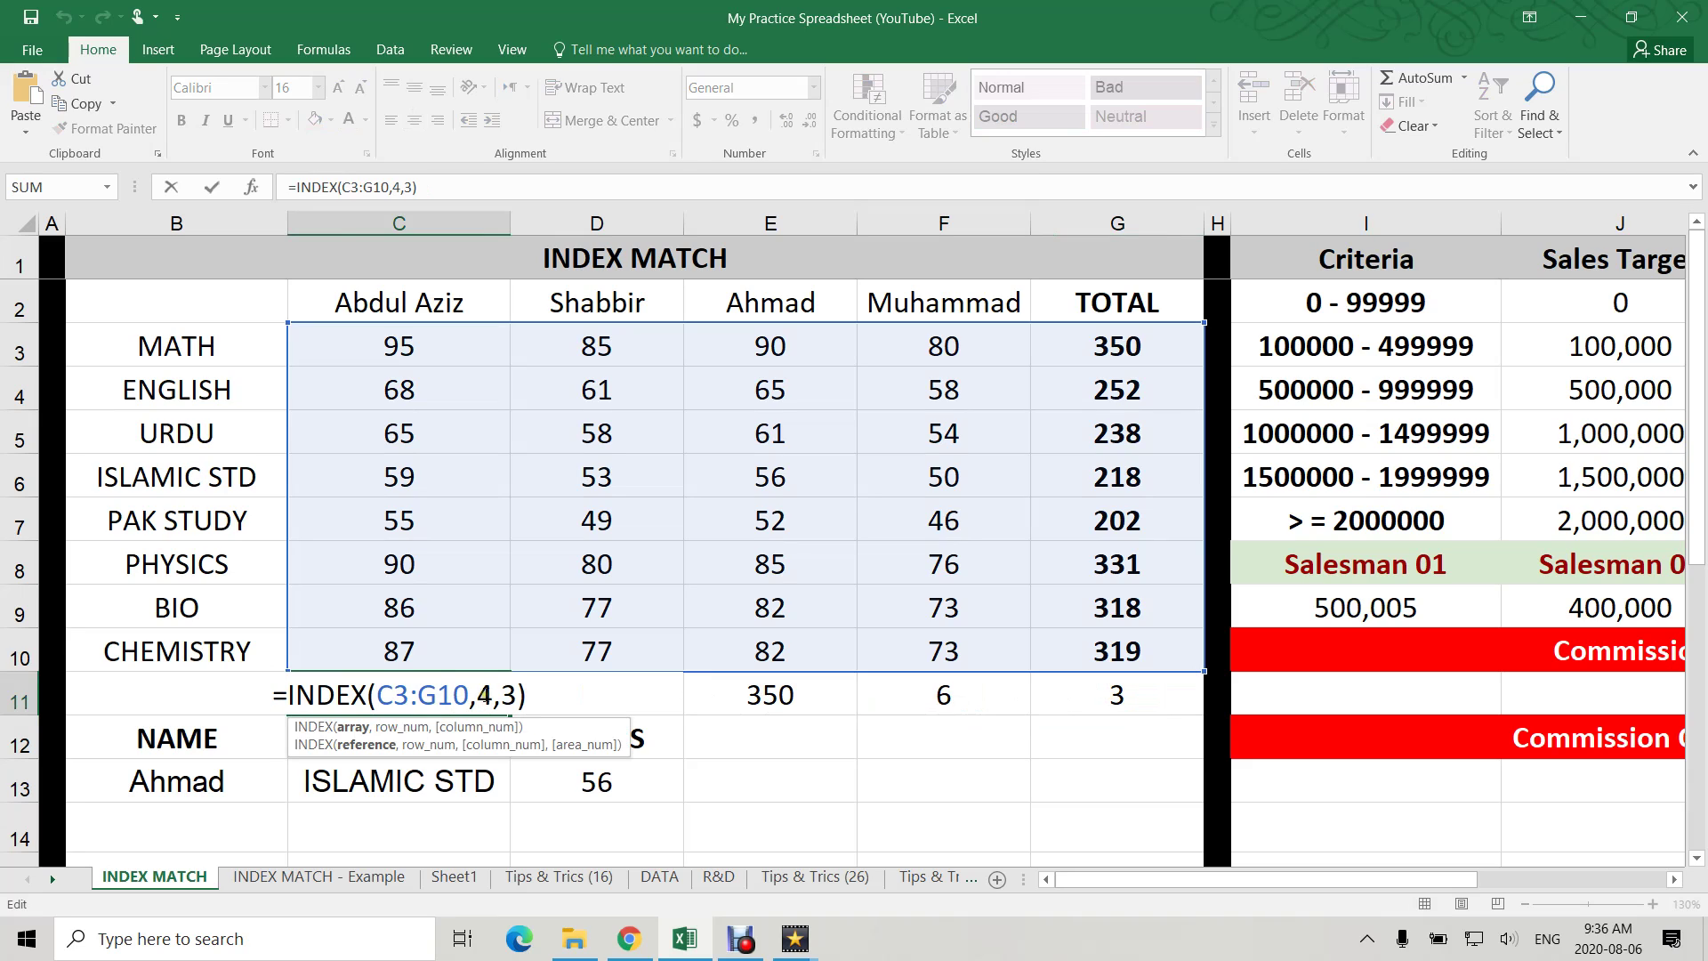
{"action": "left_click_drag", "start_coordinate": [481, 695], "coordinate": [515, 690]}
{"action": "double_click", "coordinate": [486, 695]}
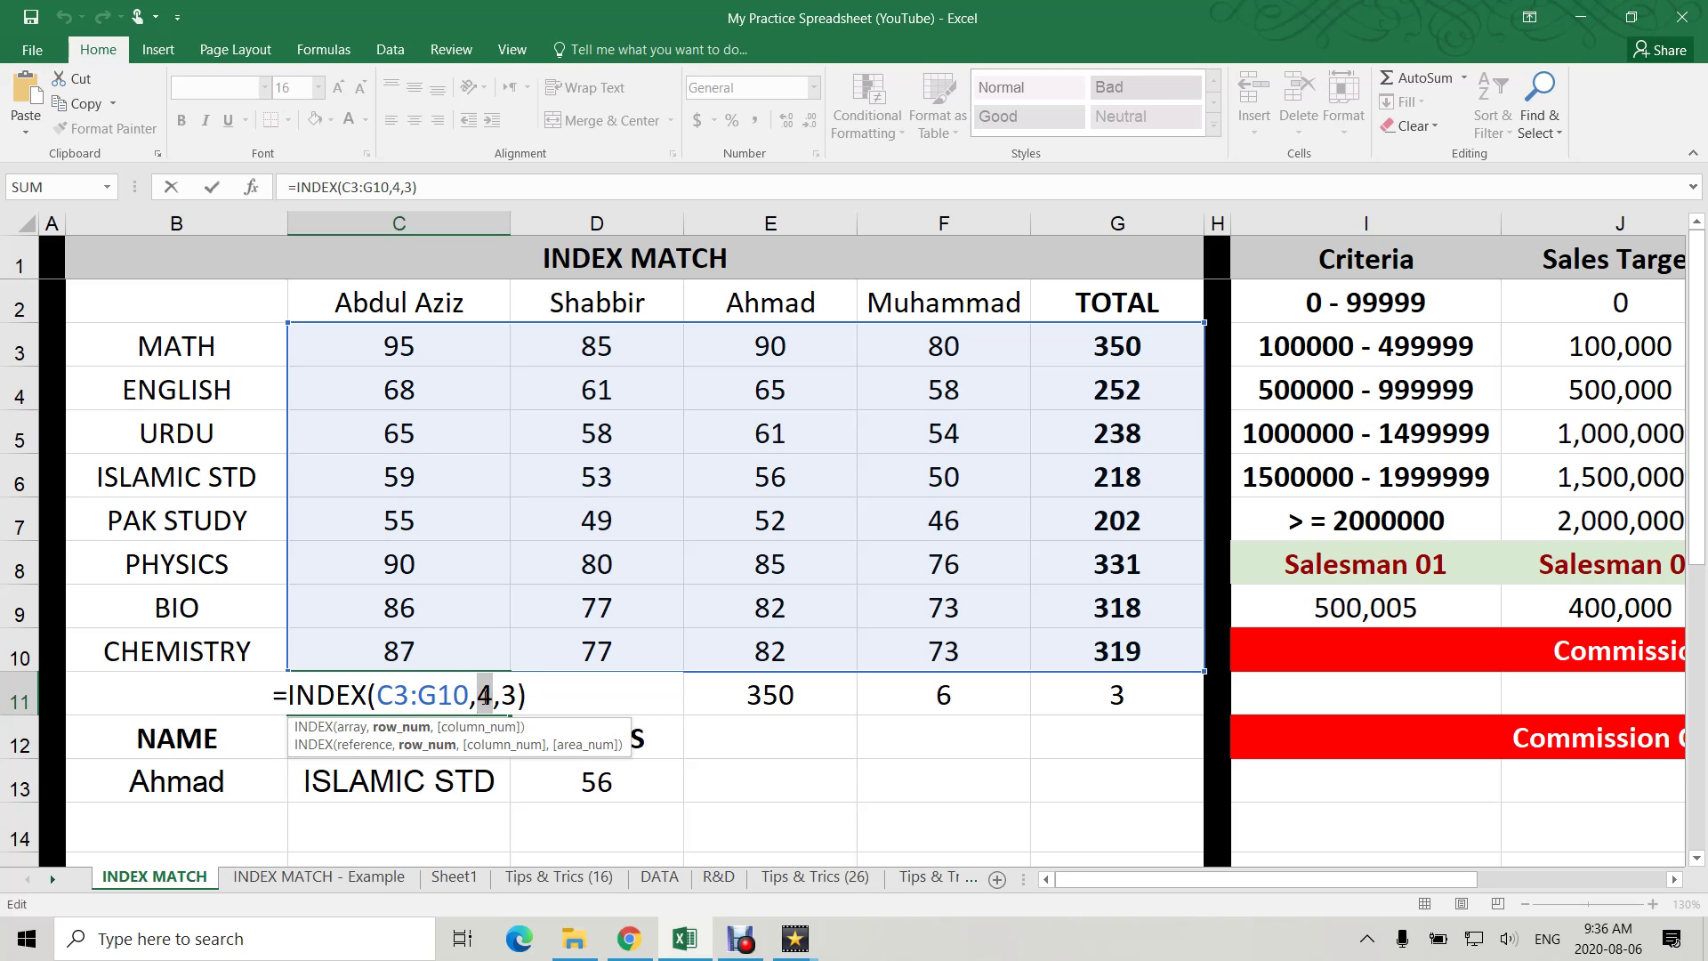
{"action": "key", "text": "Delete"}
{"action": "left_click", "coordinate": [950, 702]}
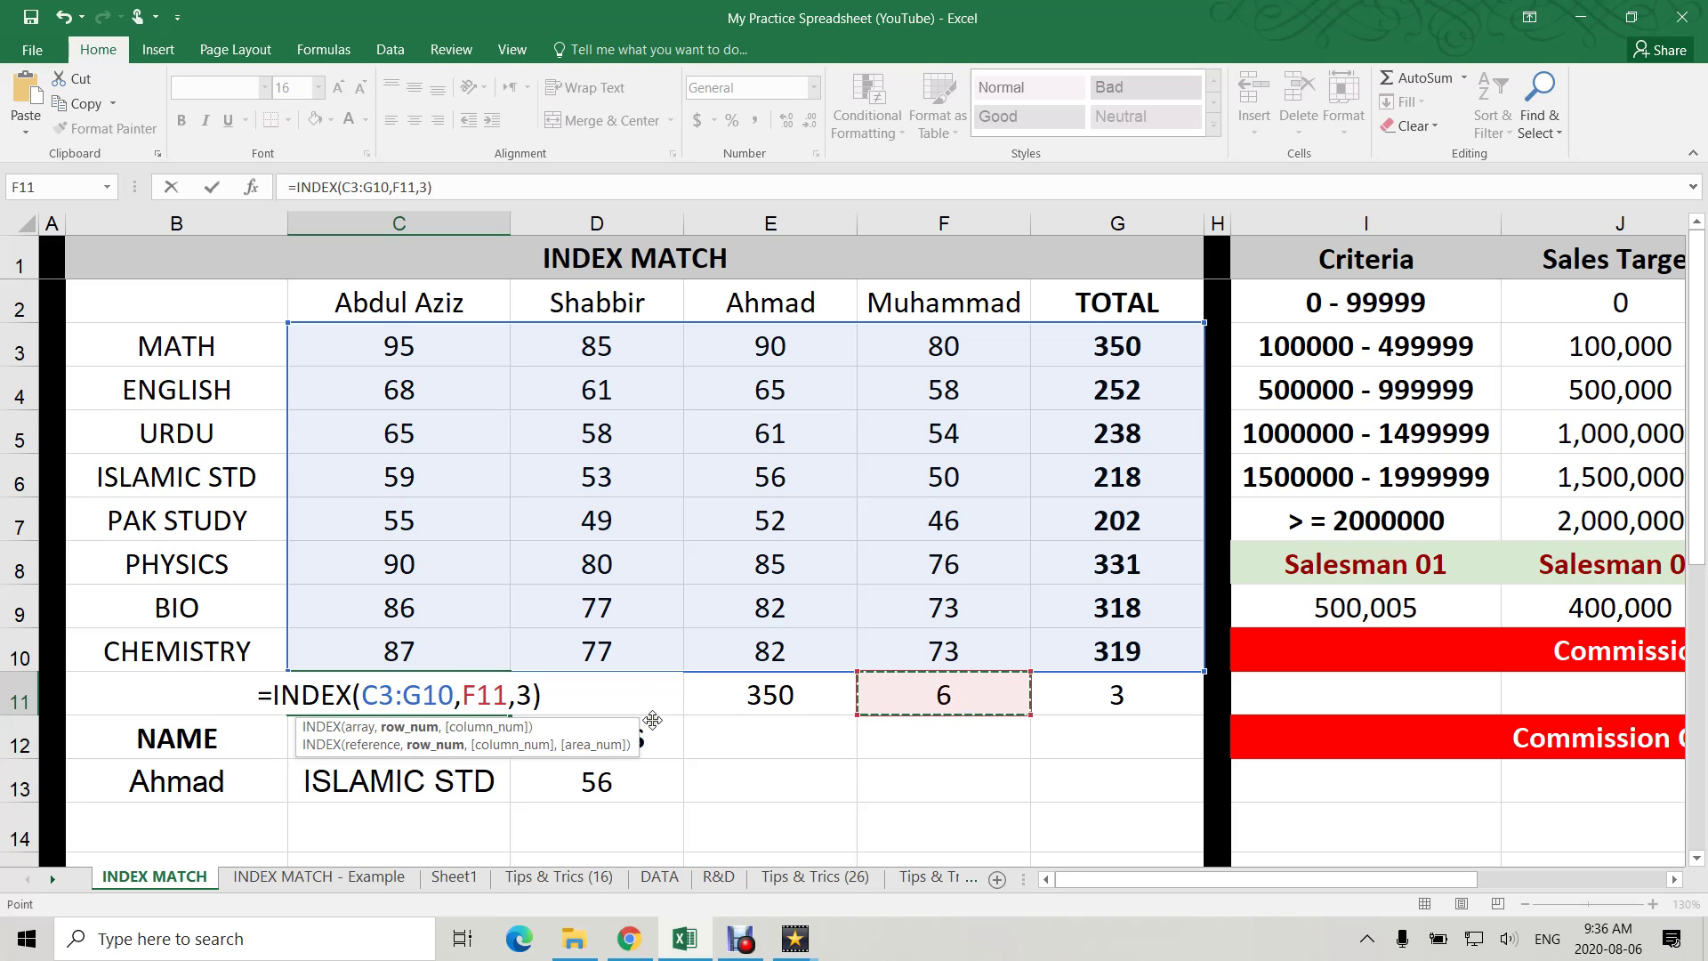
- Replace the fixed column number in the C11 formula with G11, making it =INDEX(C3:G10,F11,G11)
{"action": "double_click", "coordinate": [525, 694]}
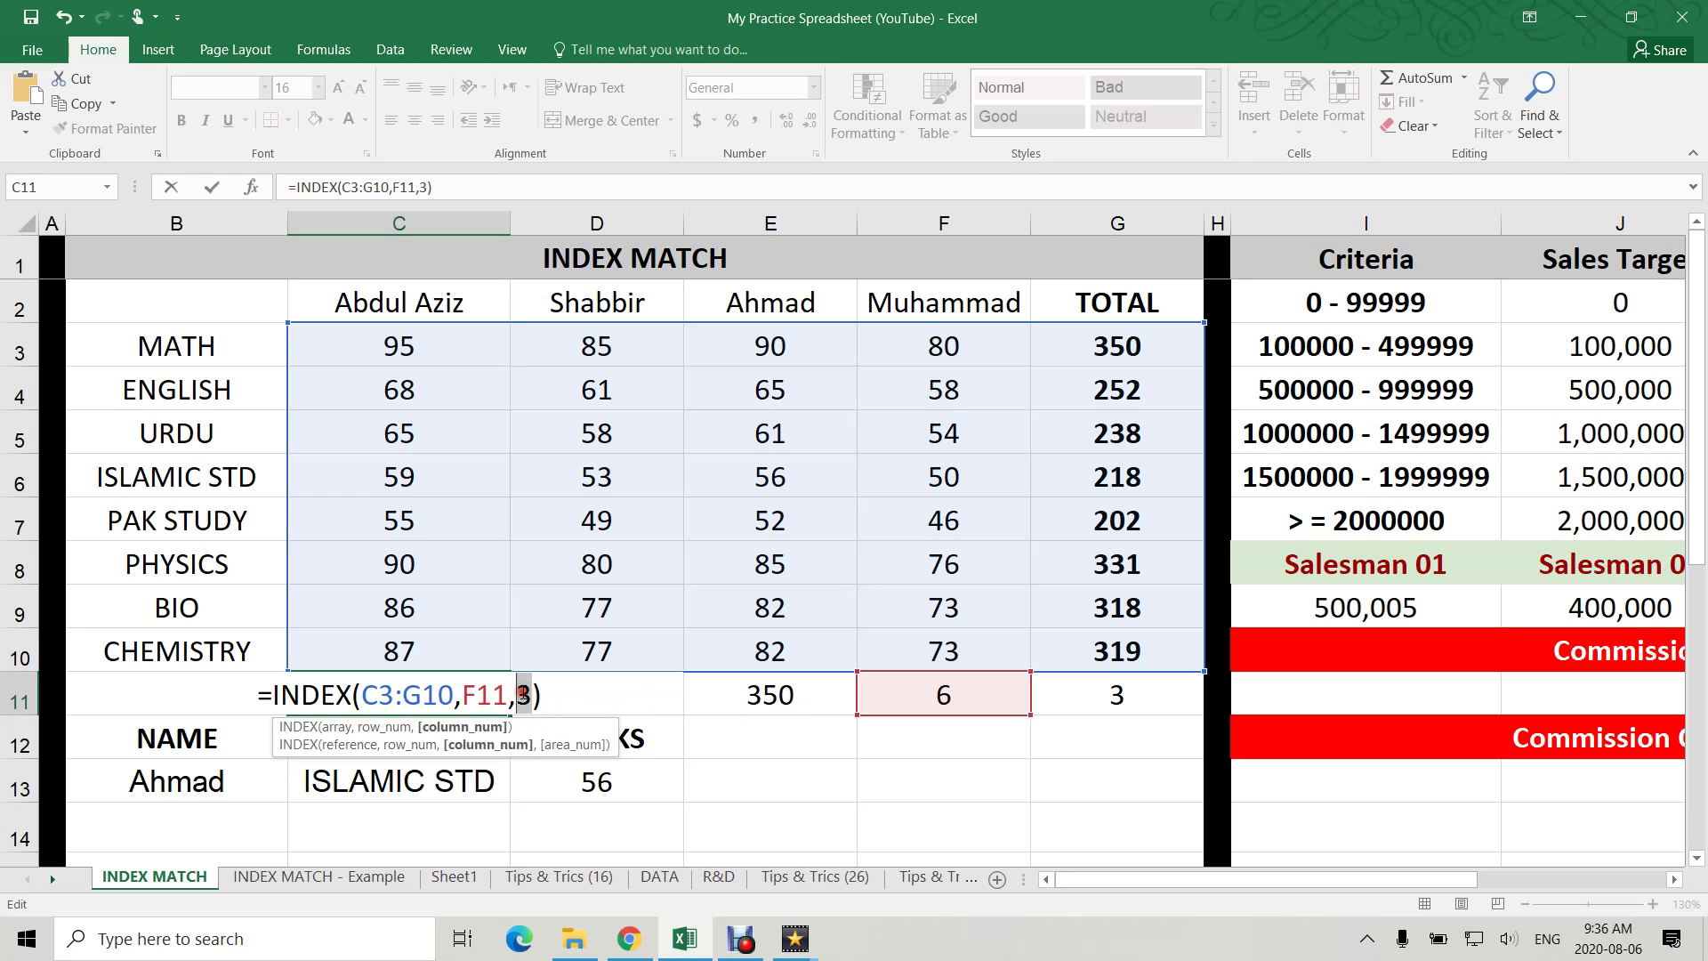
{"action": "key", "text": "Delete"}
{"action": "left_click", "coordinate": [1115, 700]}
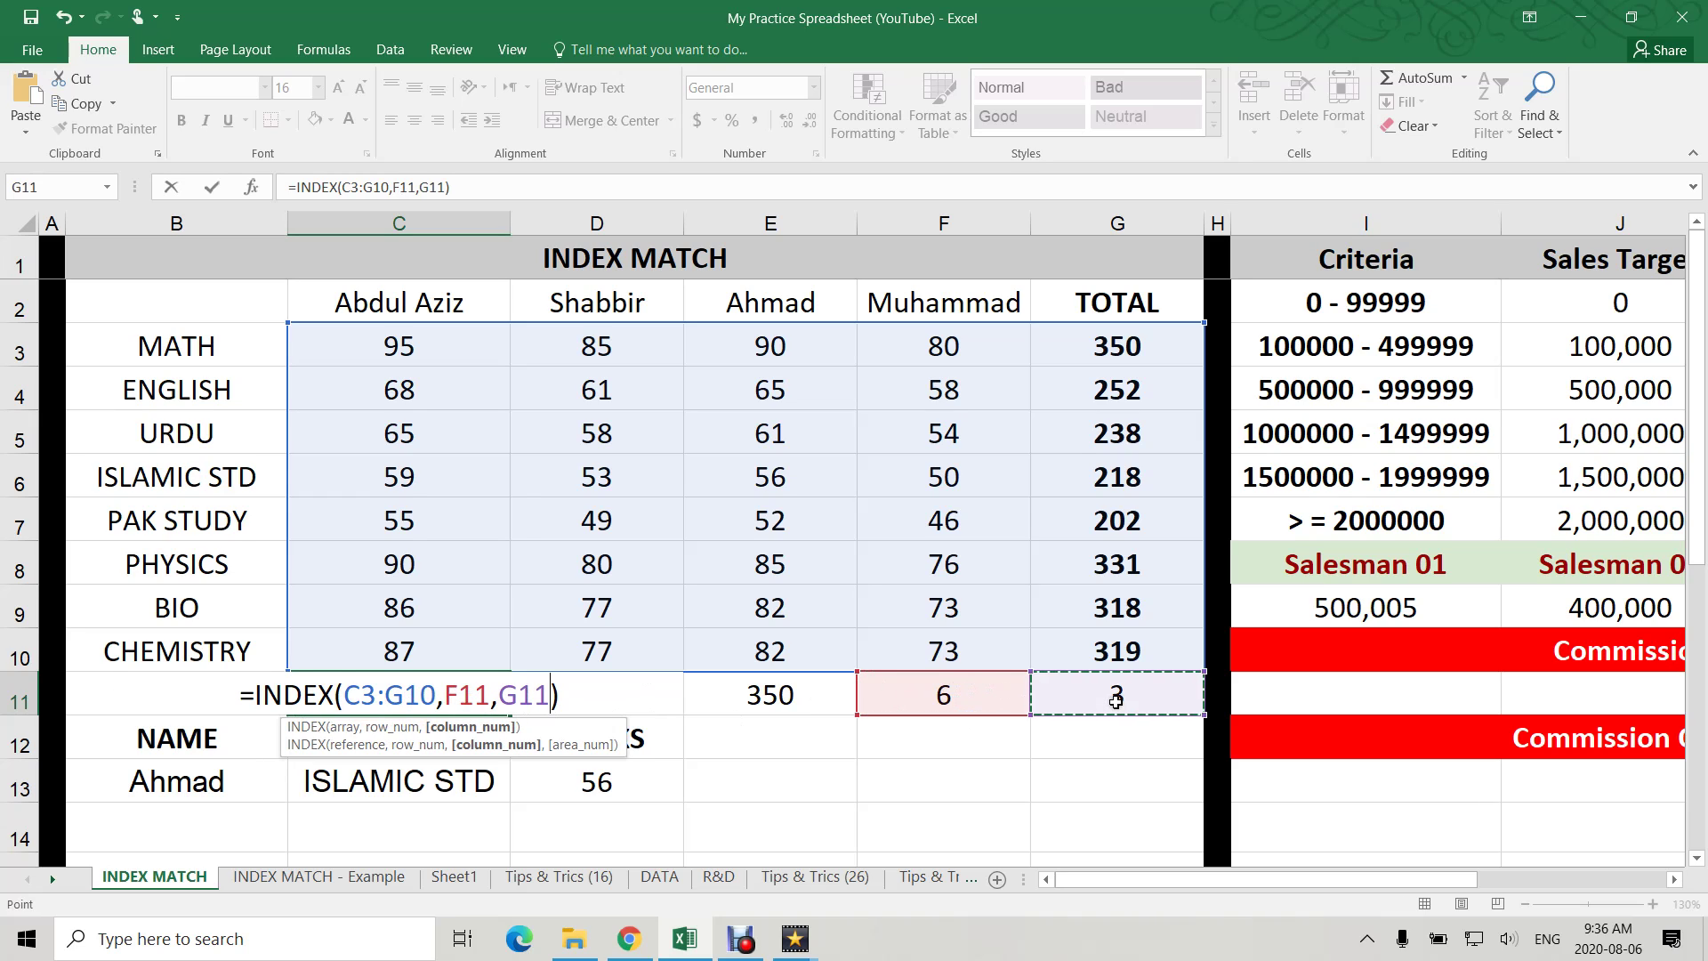
{"action": "key", "text": "Return"}
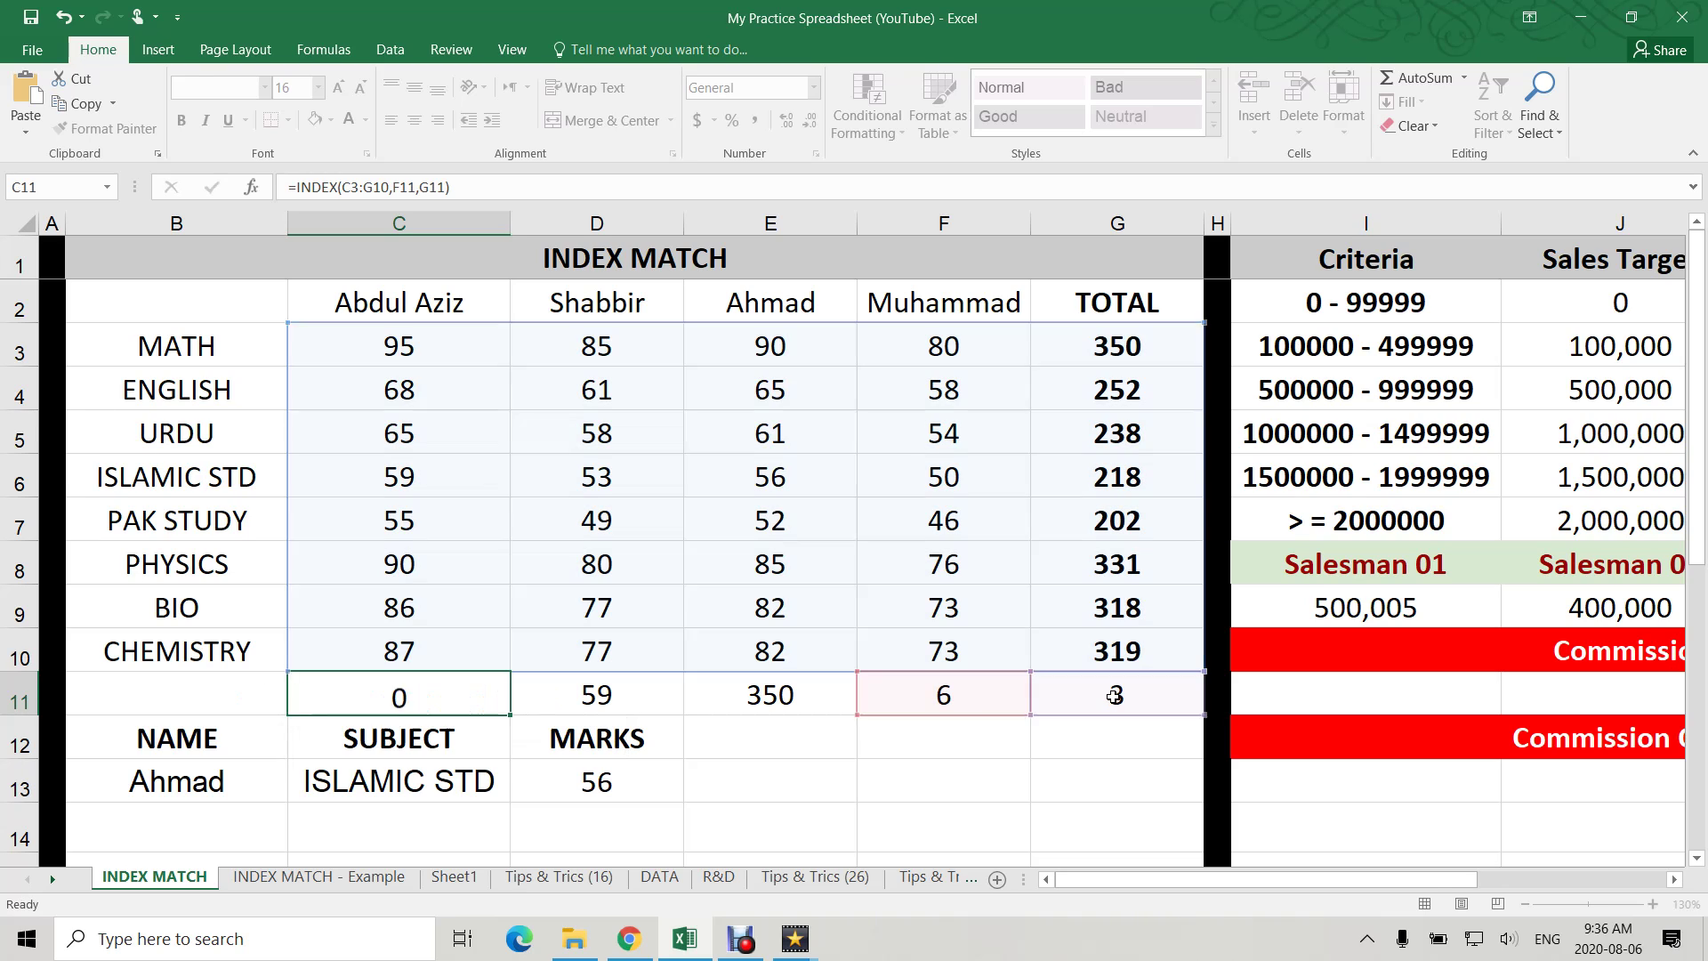
{"action": "left_click", "coordinate": [457, 679]}
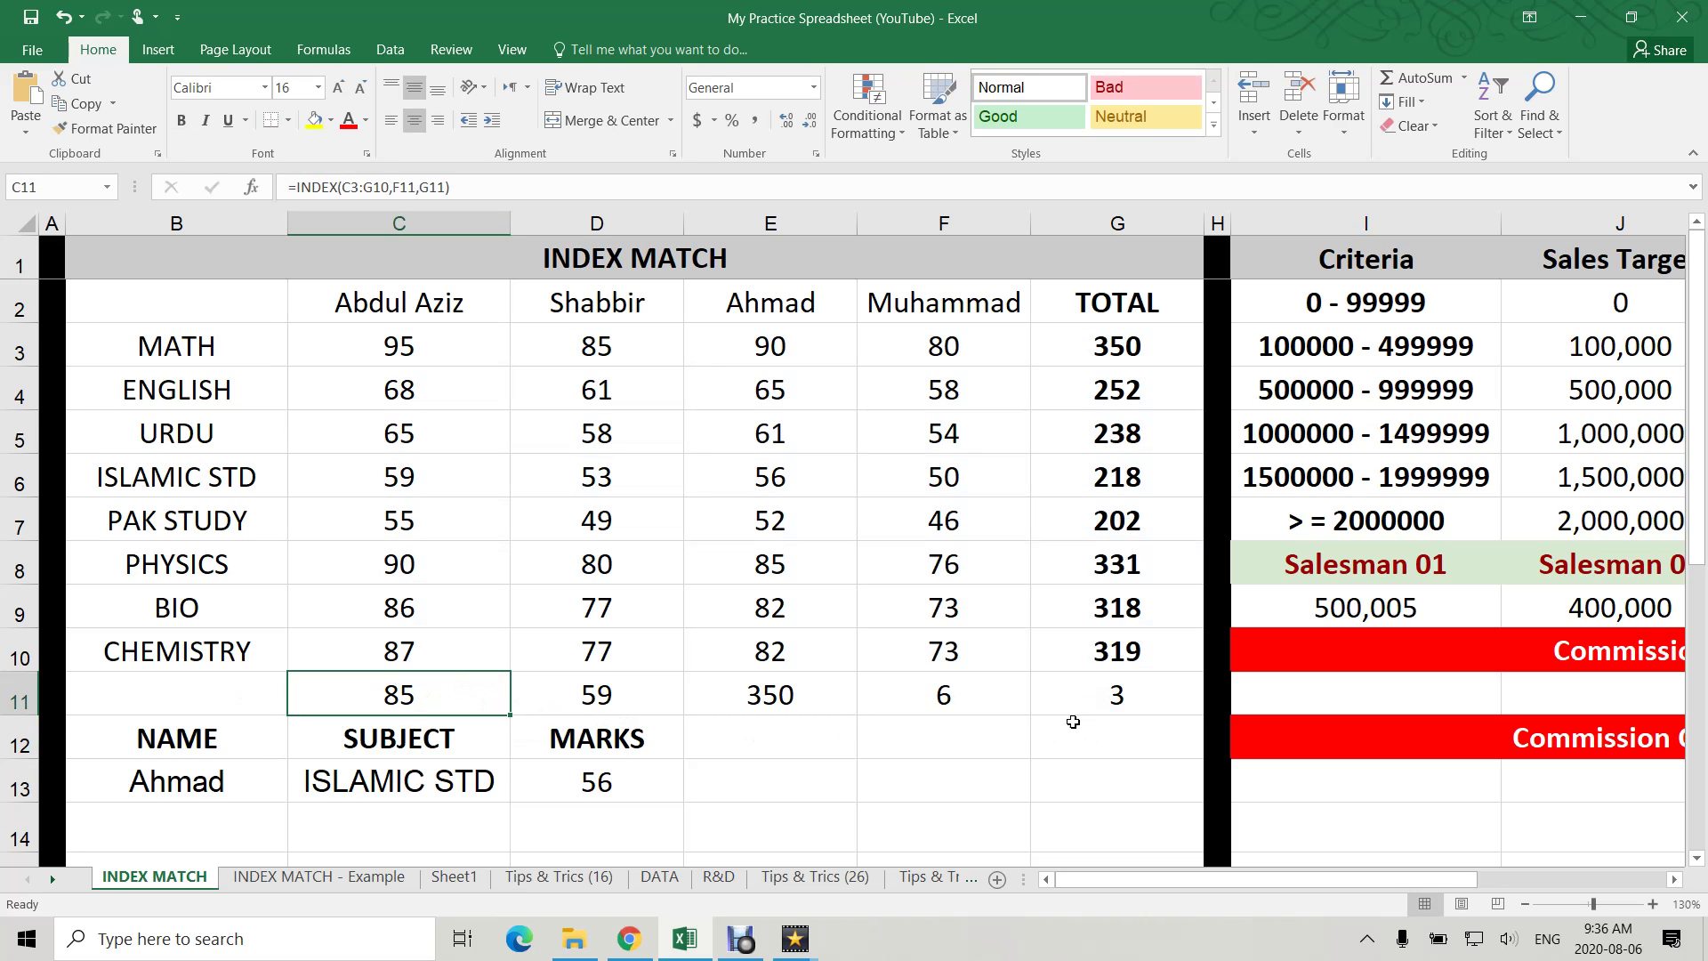
- Move the lookup value in the F11 formula to B6 (ISLAMIC STD), making it =MATCH(B6,B3:B10,0)
{"action": "left_click", "coordinate": [1002, 697]}
{"action": "double_click", "coordinate": [998, 695]}
{"action": "left_click_drag", "start_coordinate": [240, 556], "coordinate": [231, 483]}
{"action": "key", "text": "Return"}
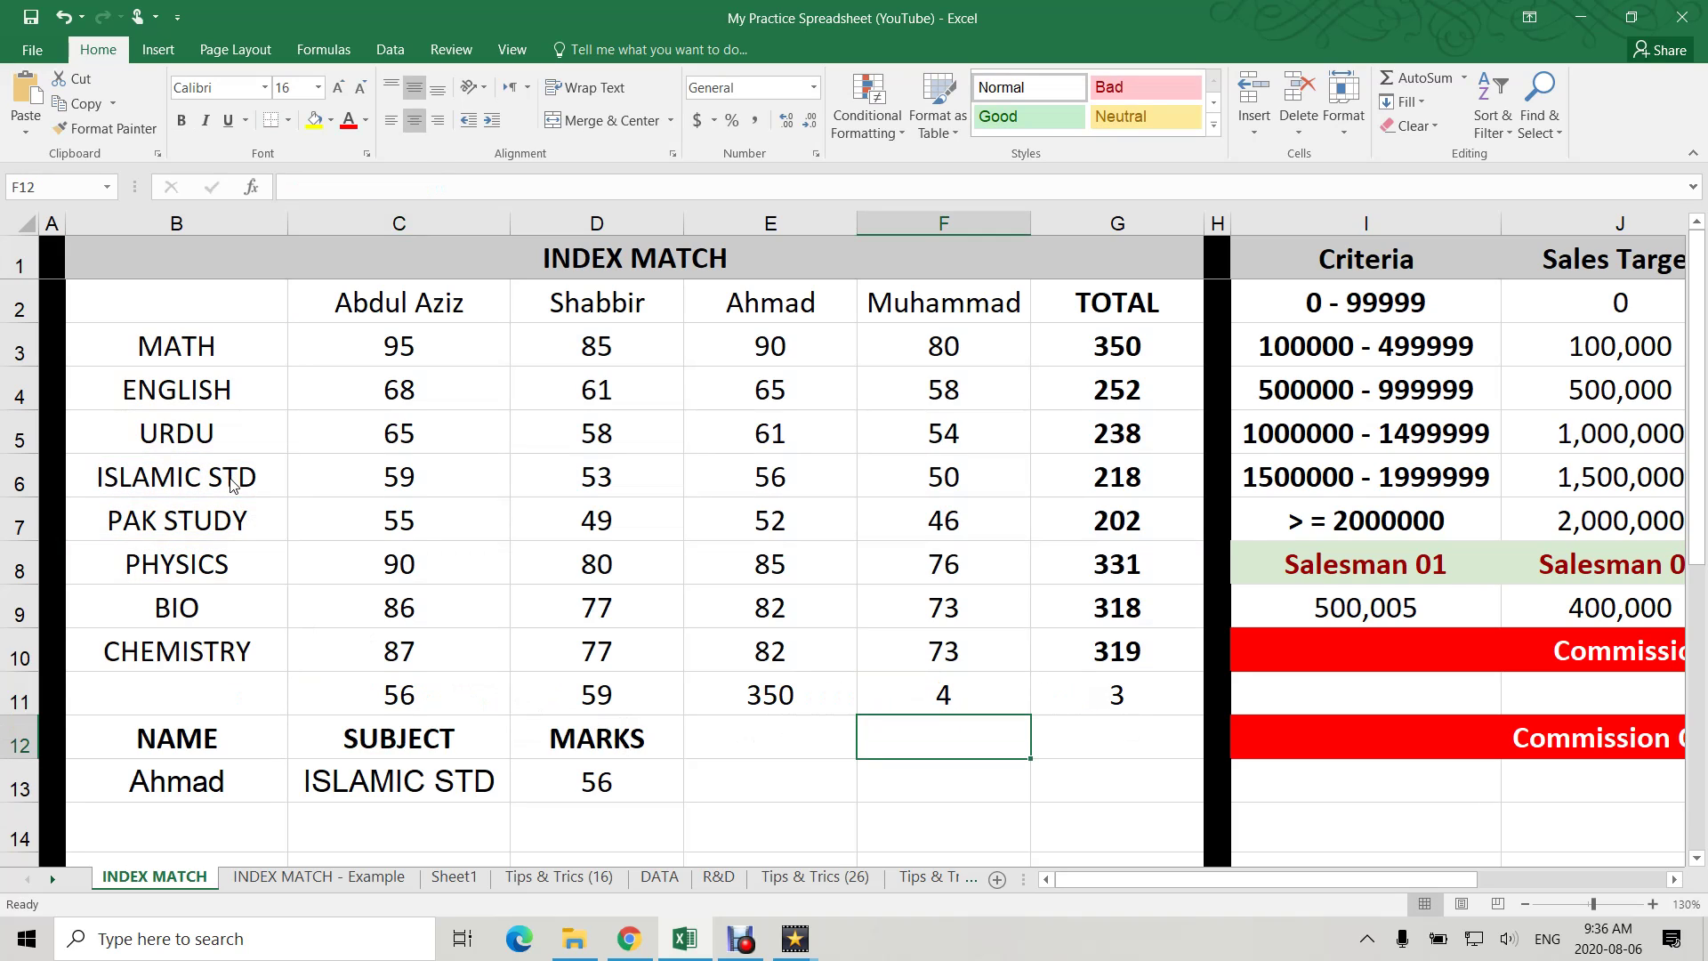
- Move the lookup value in the G11 formula to the second student's name, making it =MATCH(D2,C2:G2,0)
{"action": "double_click", "coordinate": [1099, 696]}
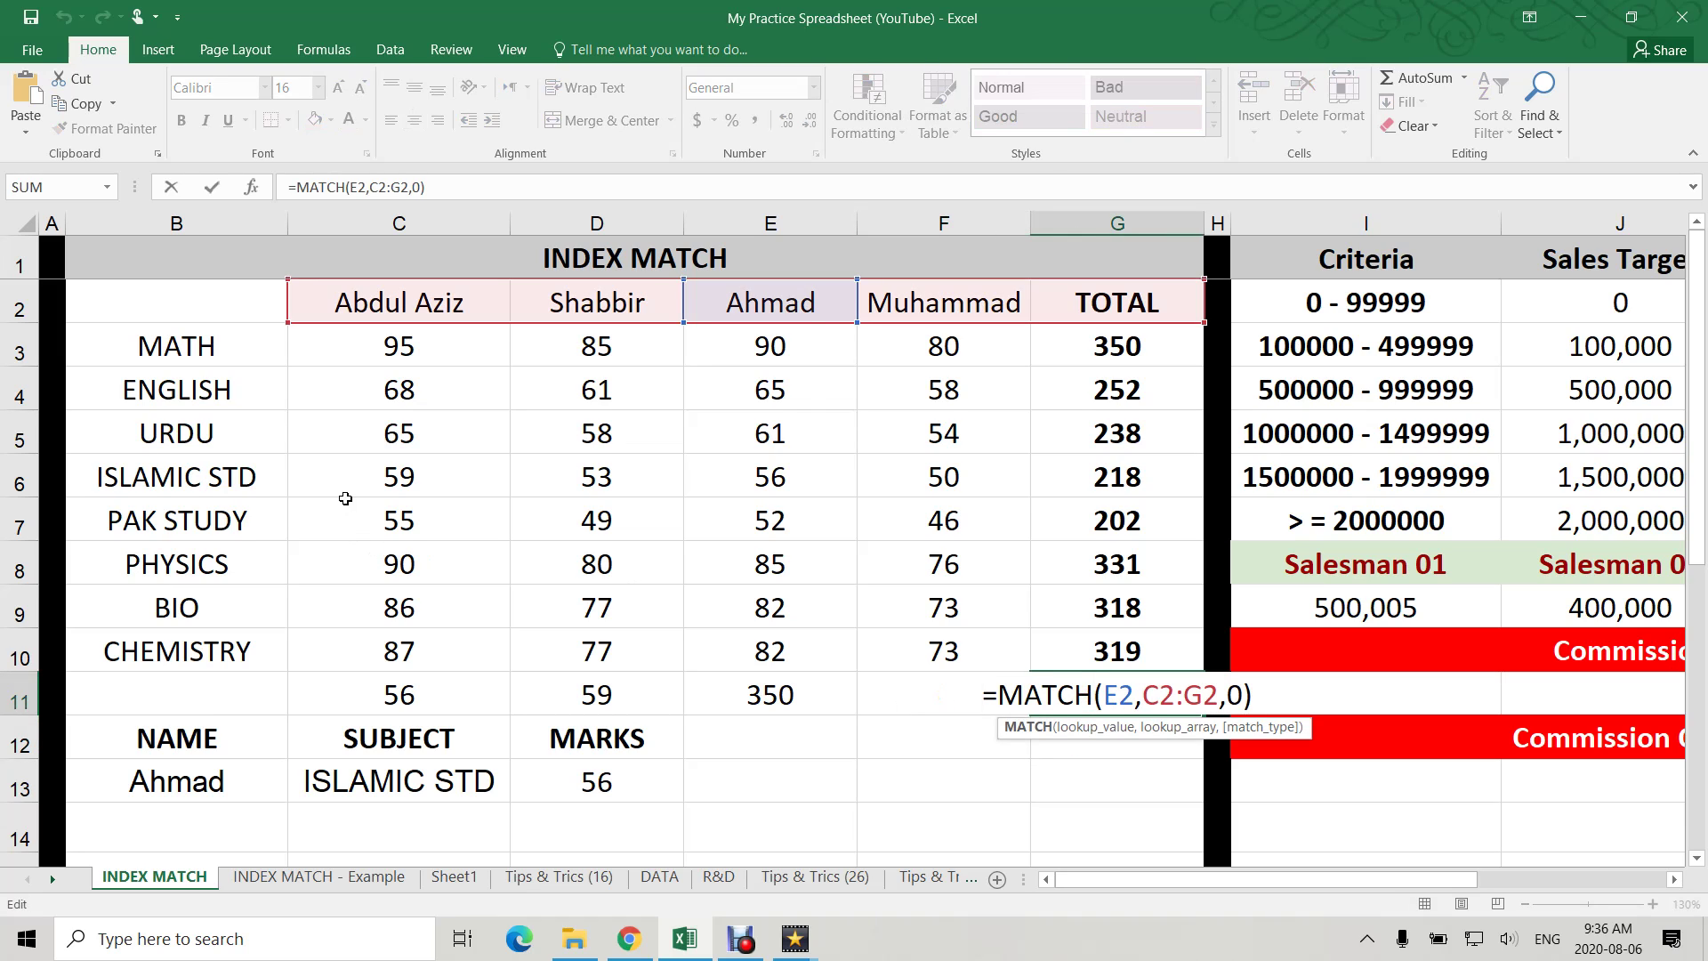
{"action": "left_click_drag", "start_coordinate": [862, 305], "coordinate": [640, 318]}
{"action": "key", "text": "Return"}
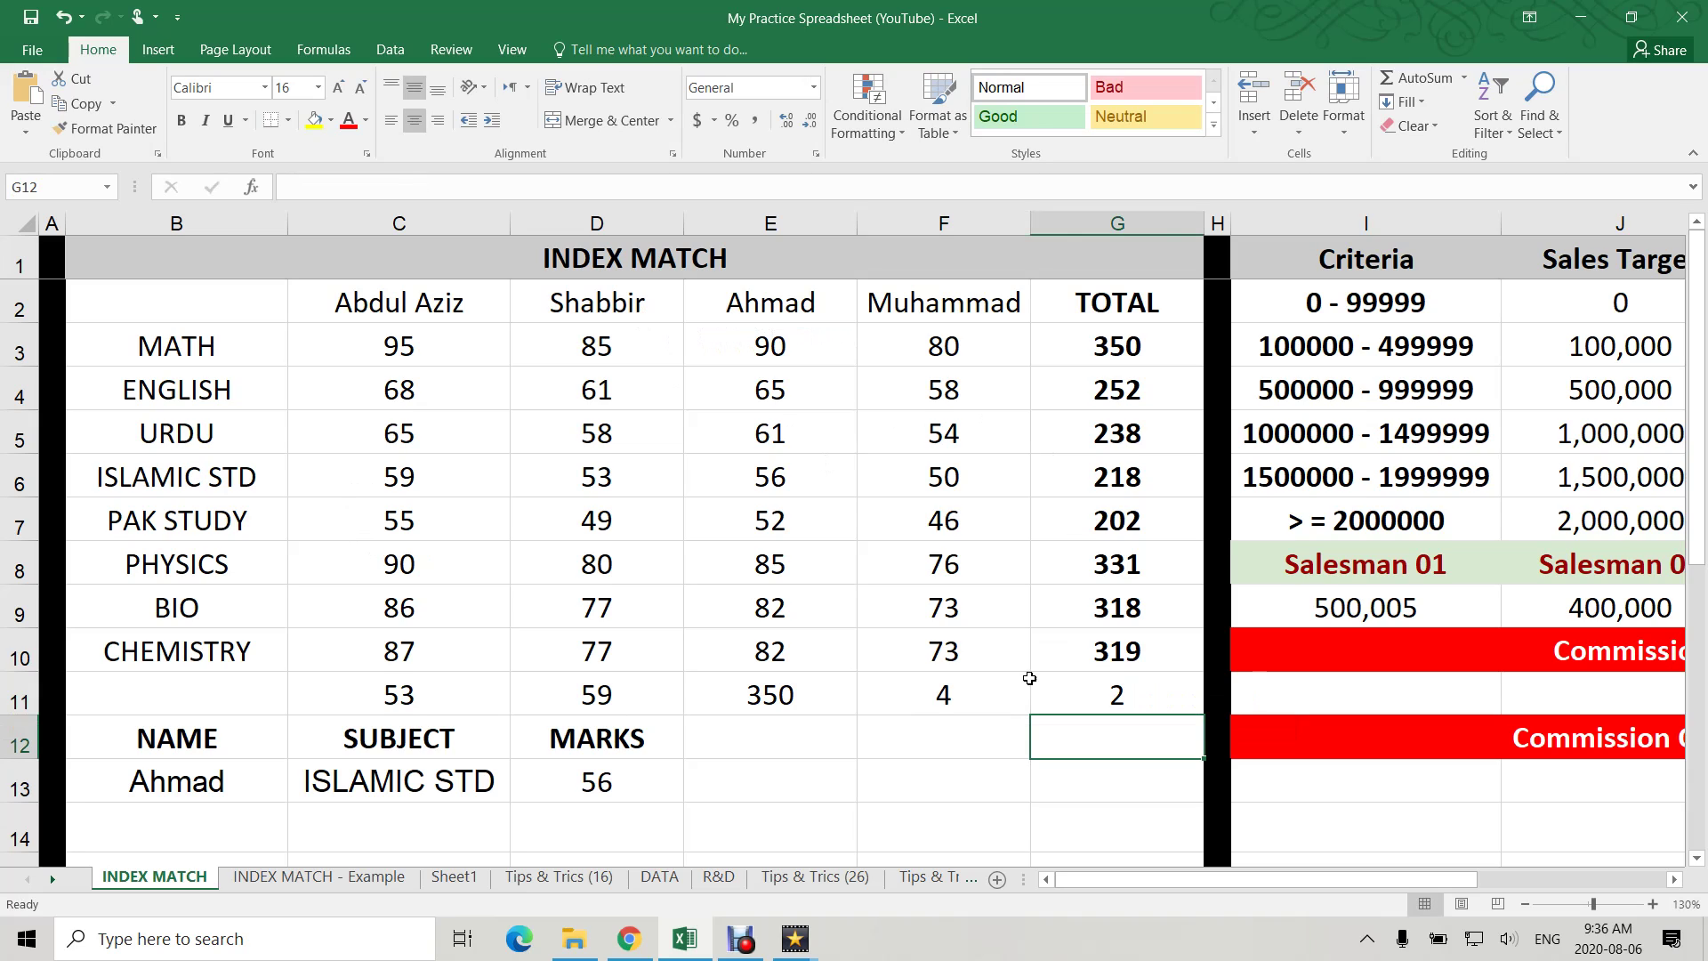
- Copy the expression MATCH(B6,B3:B10,0) without its equals sign from the F11 formula
{"action": "left_click", "coordinate": [1005, 703]}
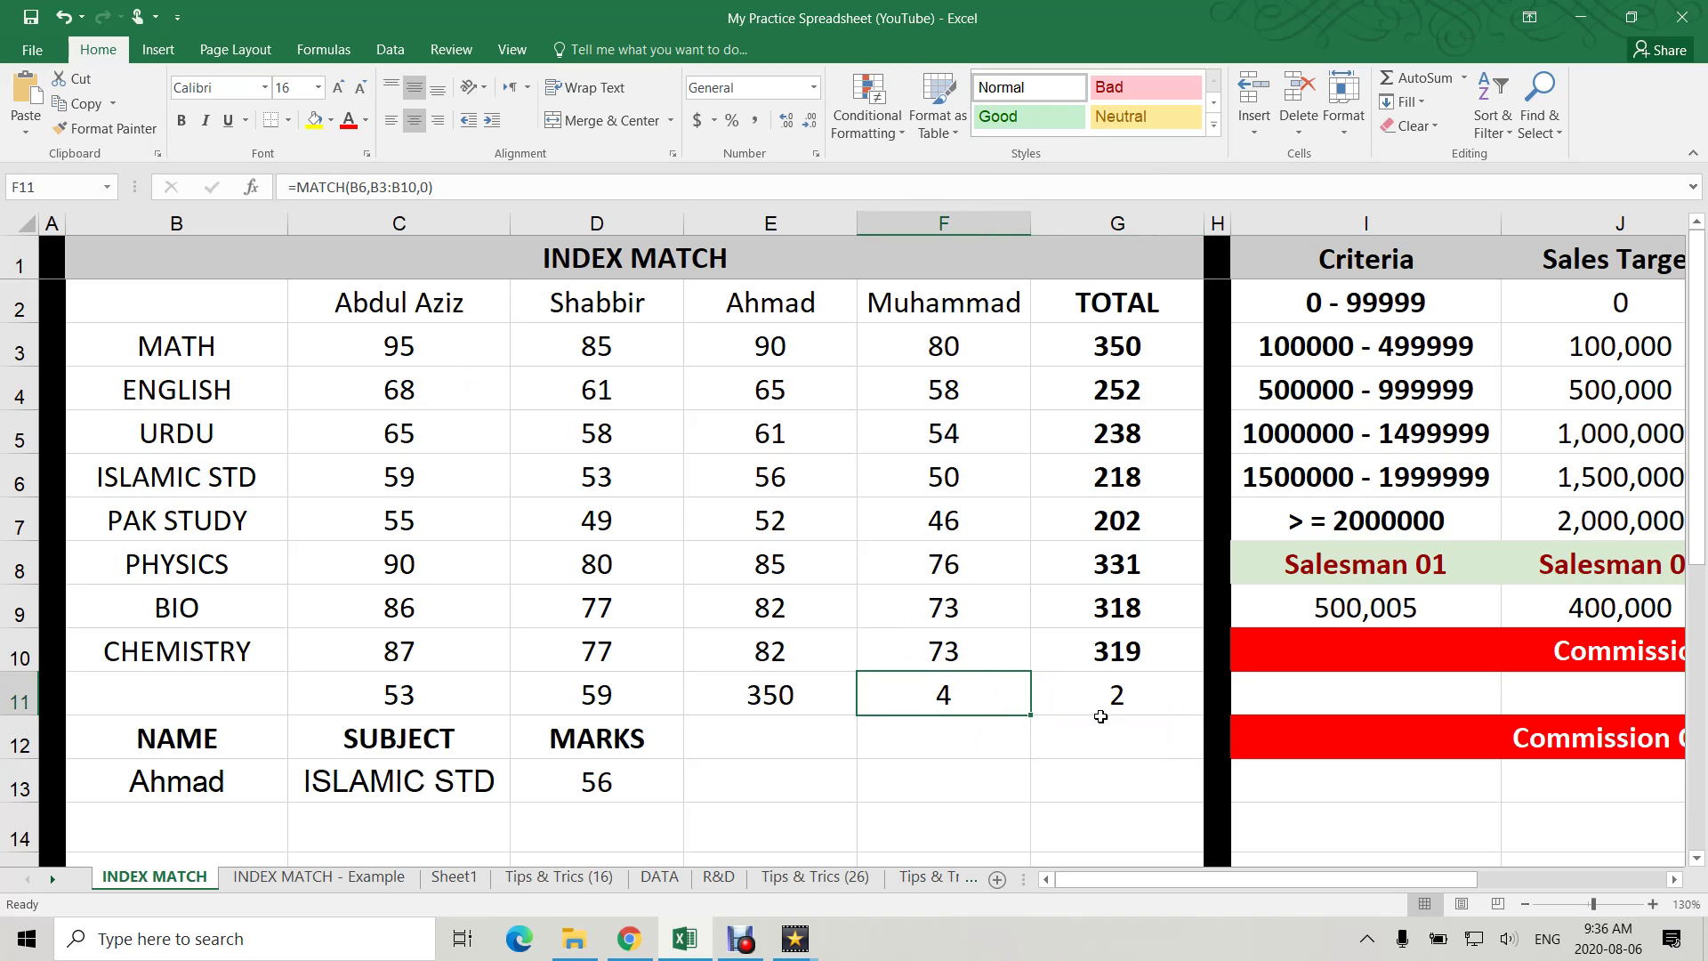
{"action": "left_click", "coordinate": [300, 187]}
{"action": "left_click_drag", "start_coordinate": [298, 187], "coordinate": [440, 190]}
{"action": "key", "text": "ctrl+c"}
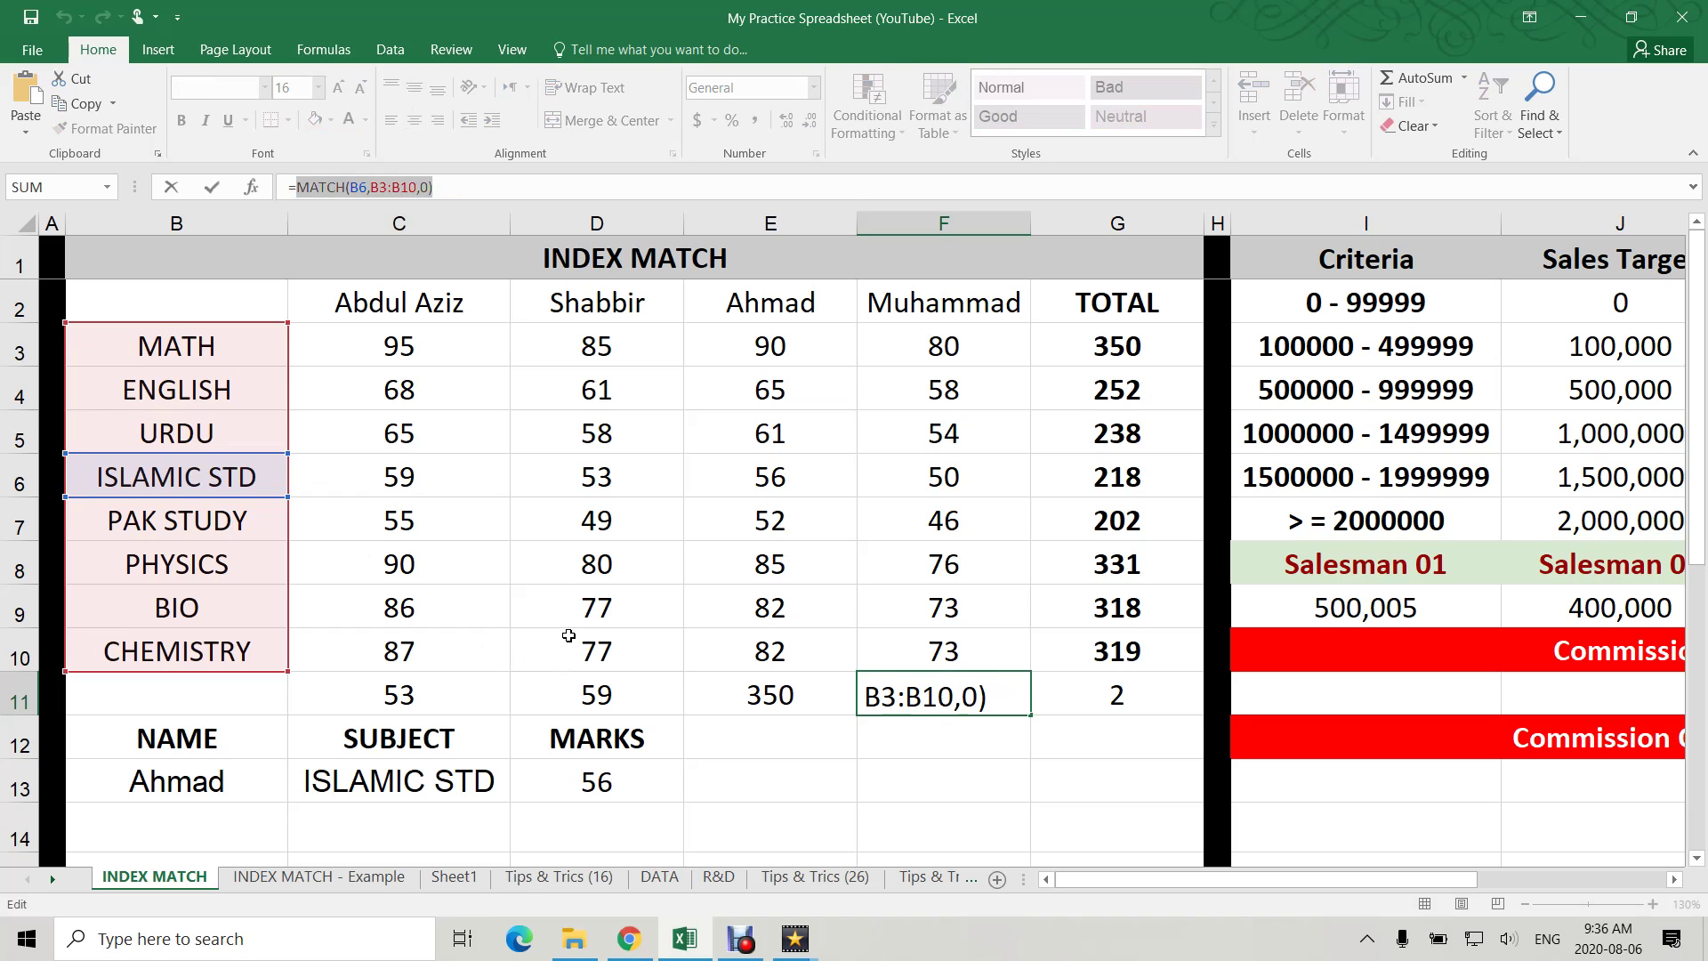
{"action": "key", "text": "Escape"}
- Replace the F11 reference in the C11 formula with the copied expression, making it =INDEX(C3:G10,MATCH(B6,B3:B10,0),G11)
{"action": "left_click", "coordinate": [457, 695]}
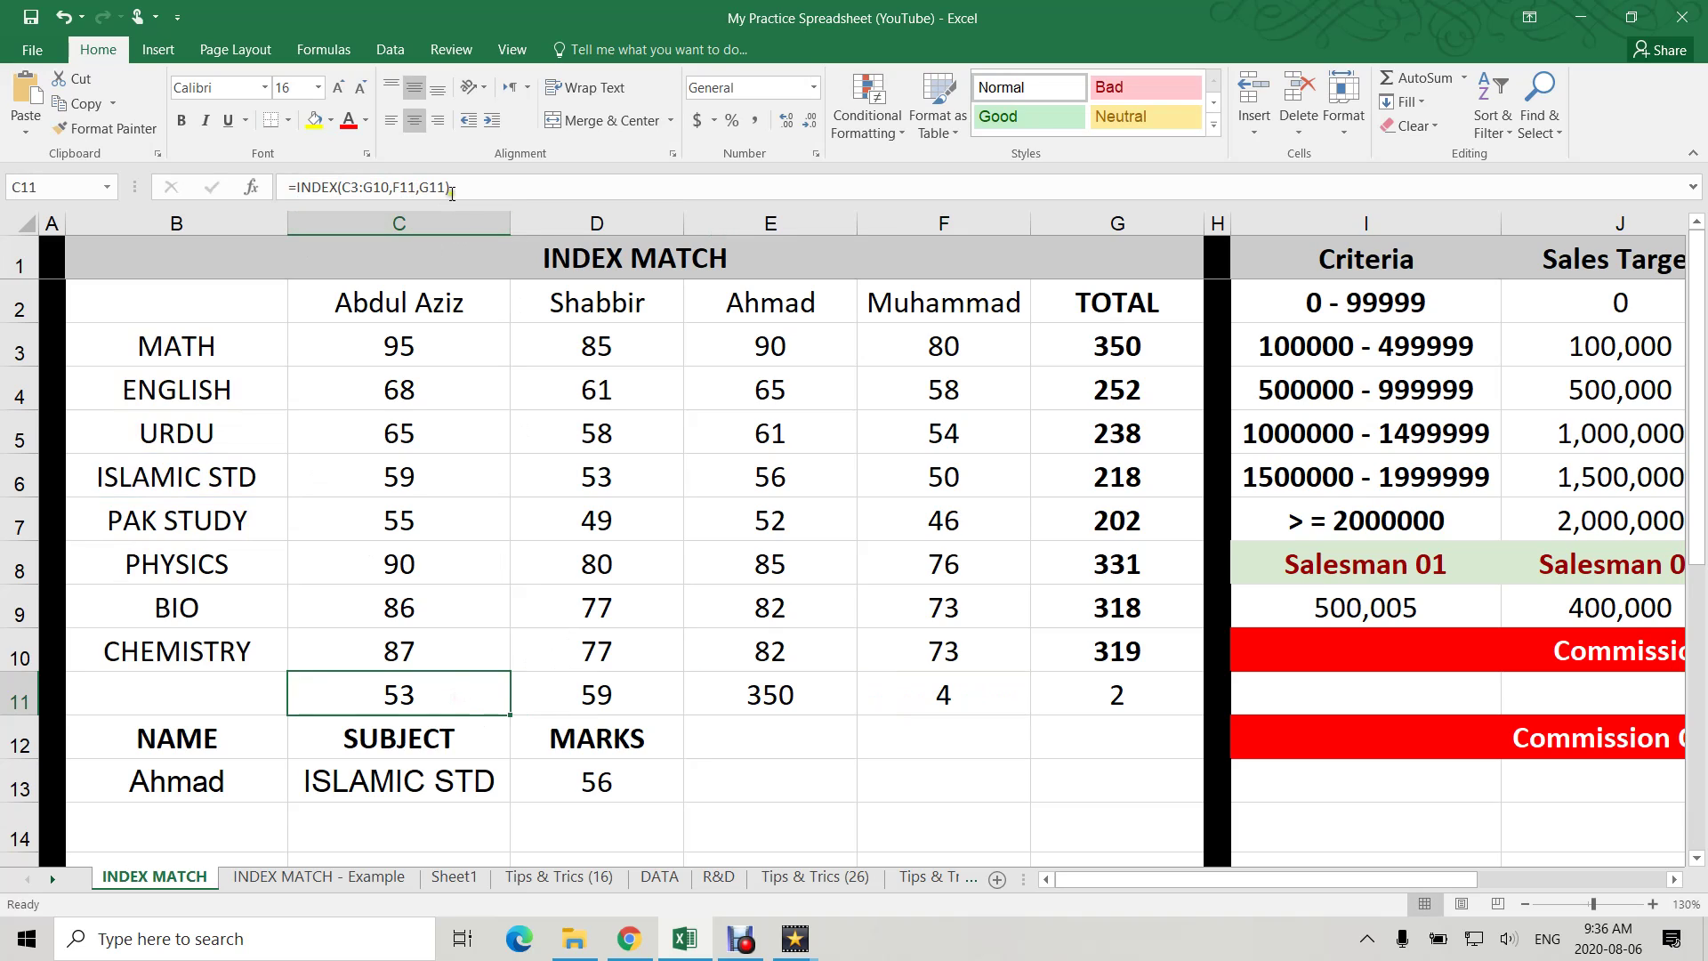
{"action": "left_click", "coordinate": [418, 187]}
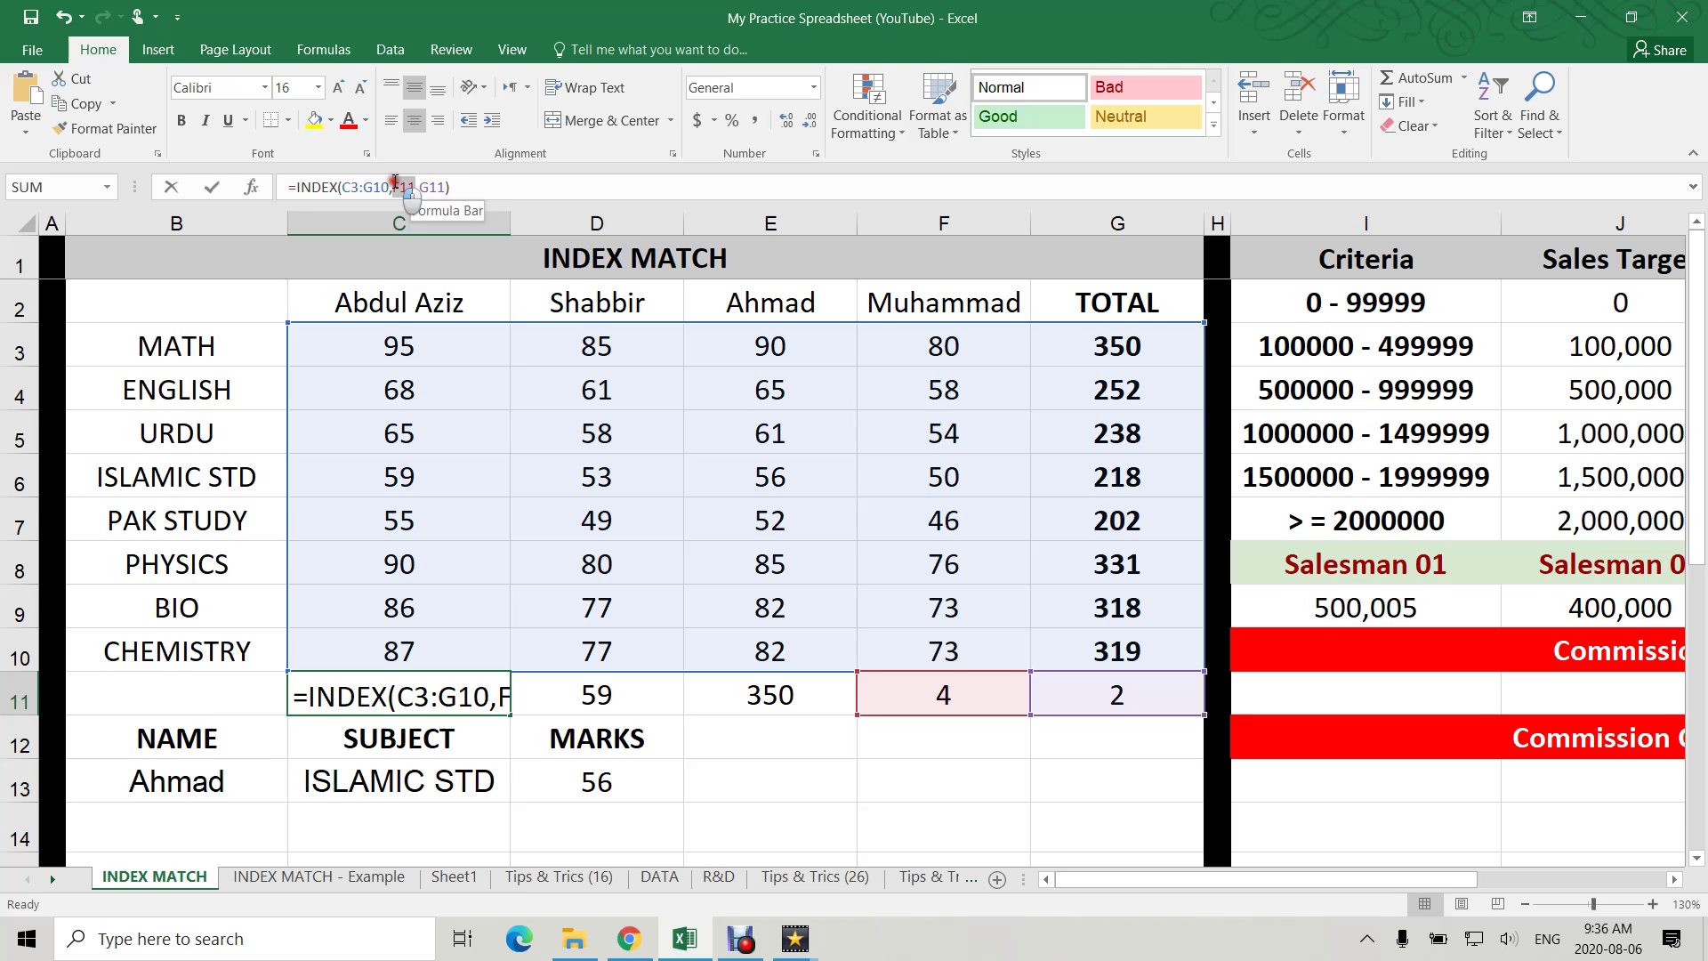
{"action": "key", "text": "Delete"}
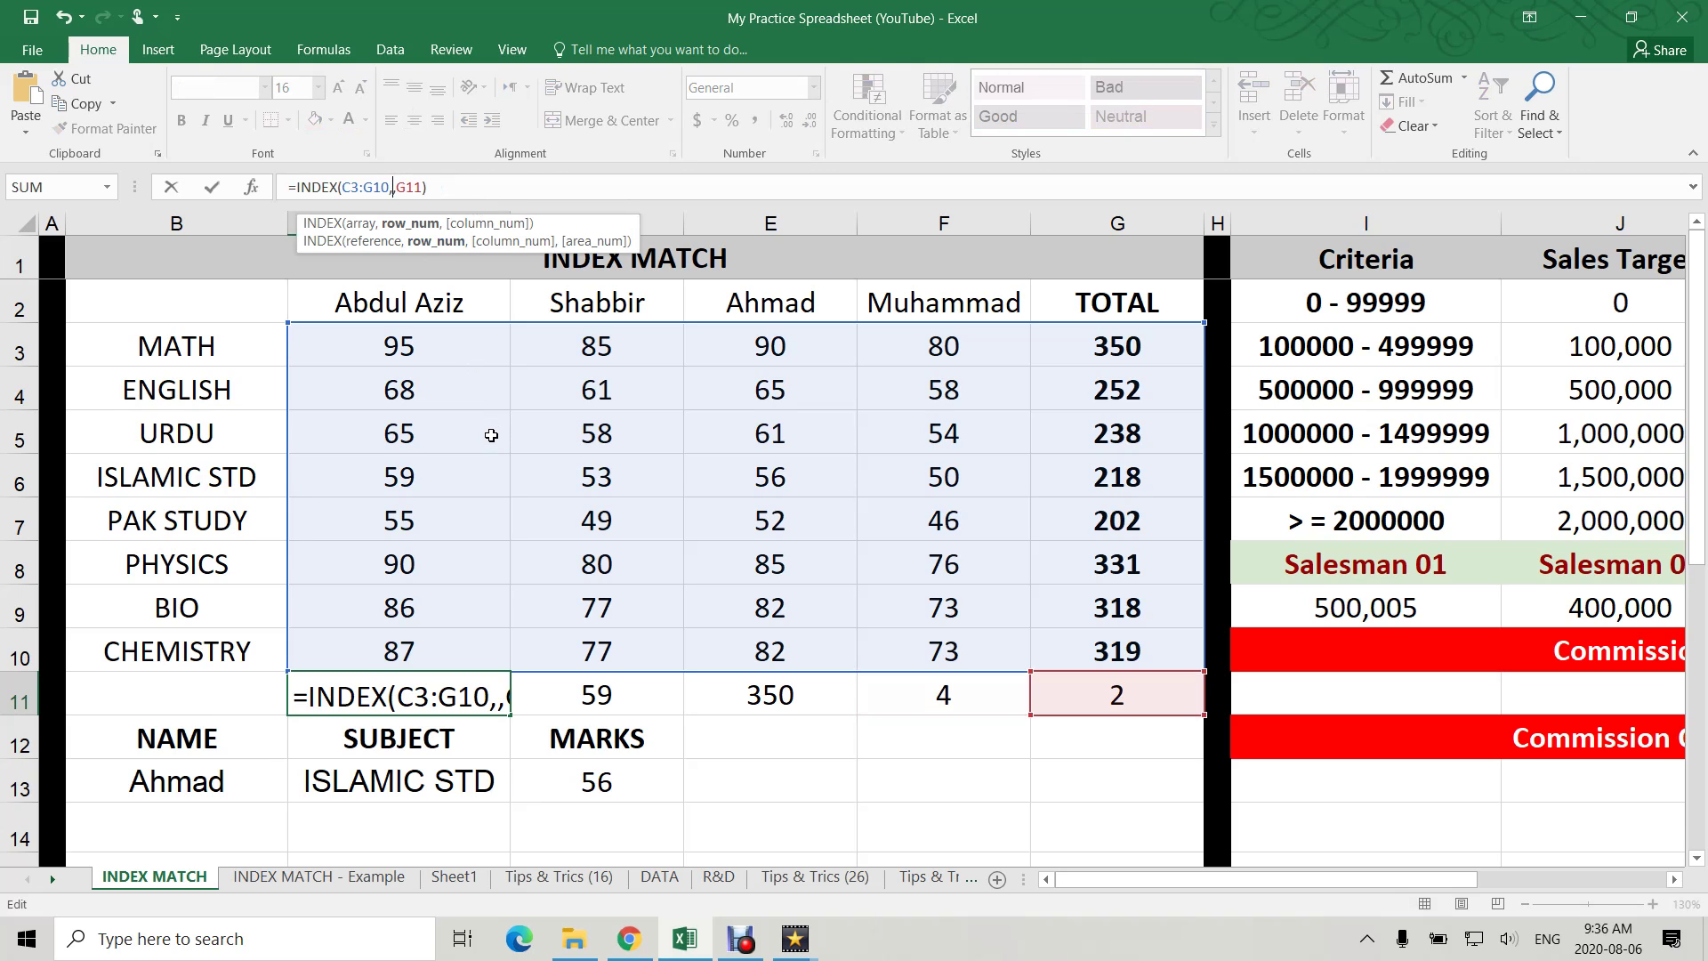
{"action": "key", "text": "ctrl+v"}
{"action": "key", "text": "Tab"}
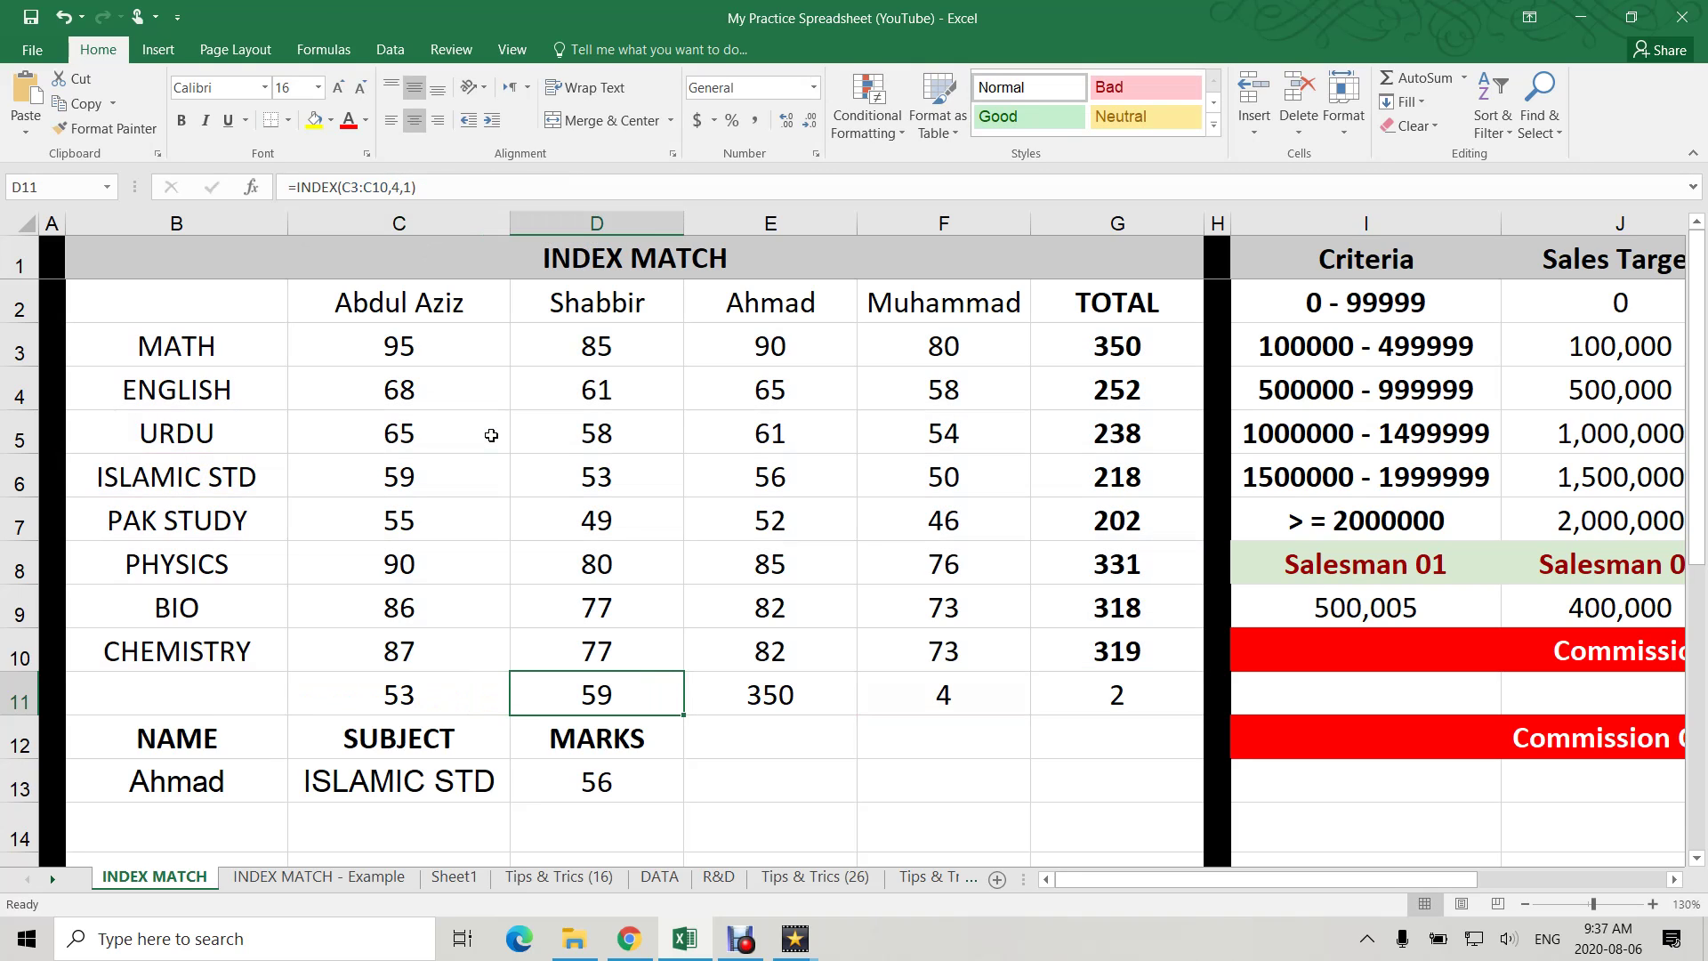
{"action": "left_click", "coordinate": [456, 701]}
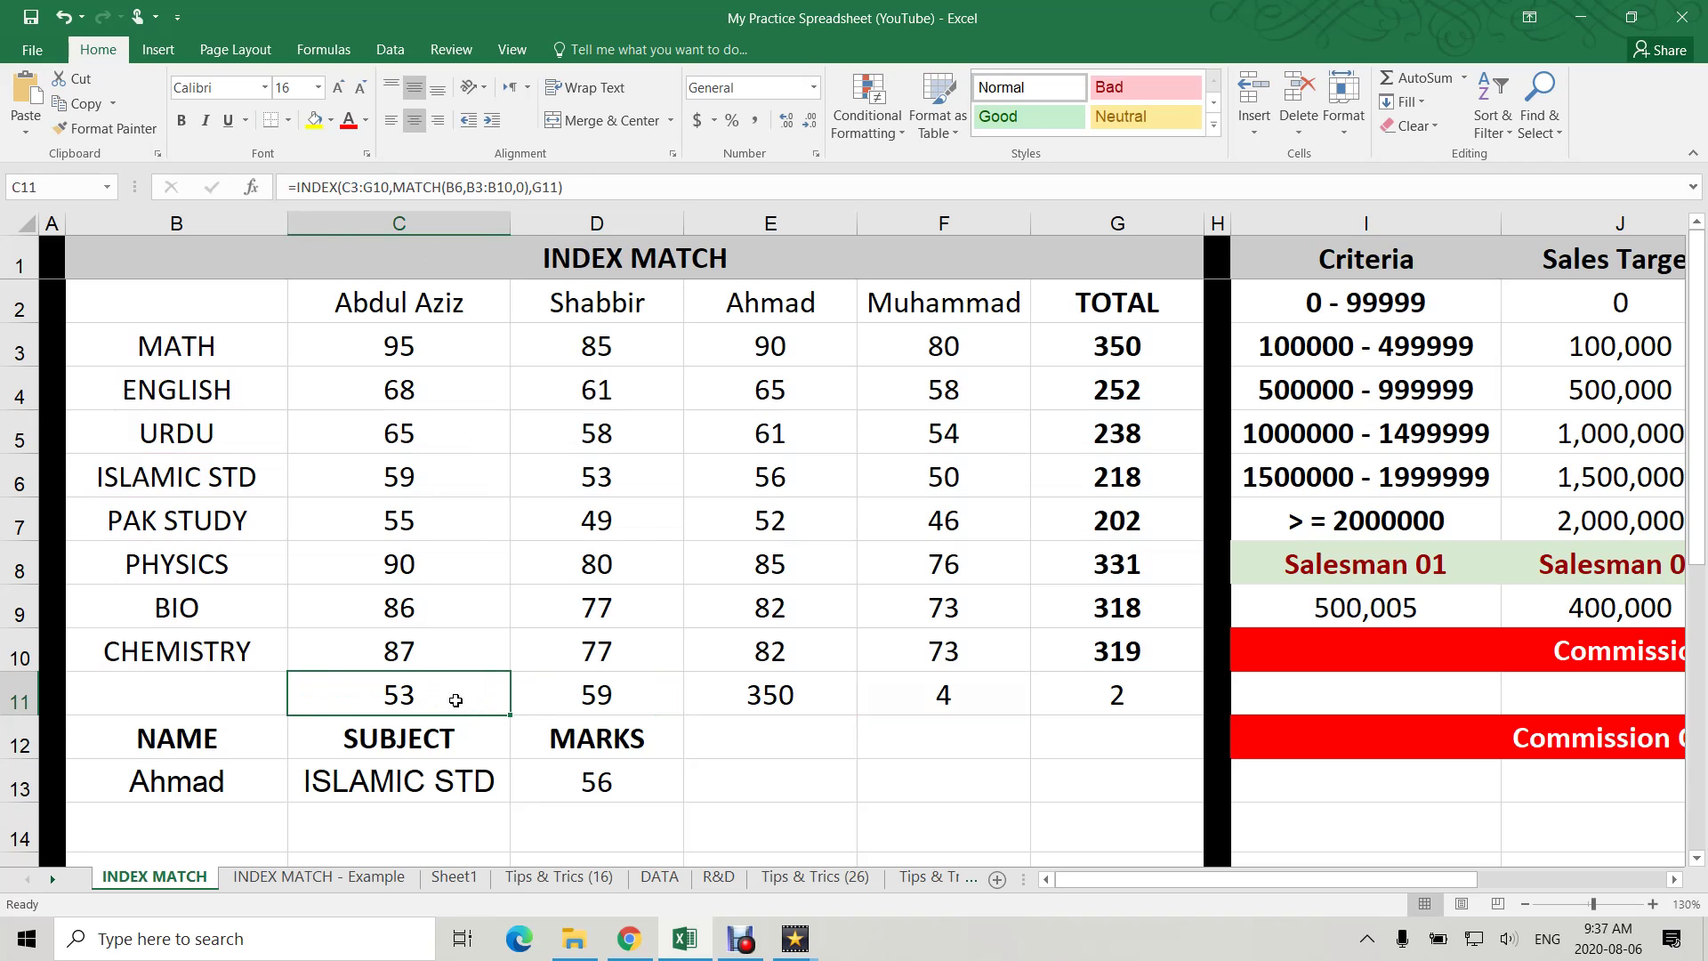
{"action": "key", "text": "ctrl+z"}
{"action": "key", "text": "ctrl+y"}
- Copy the expression MATCH(D2,C2:G2,0) without its equals sign from the G11 formula and select cell C11
{"action": "left_click", "coordinate": [1128, 699]}
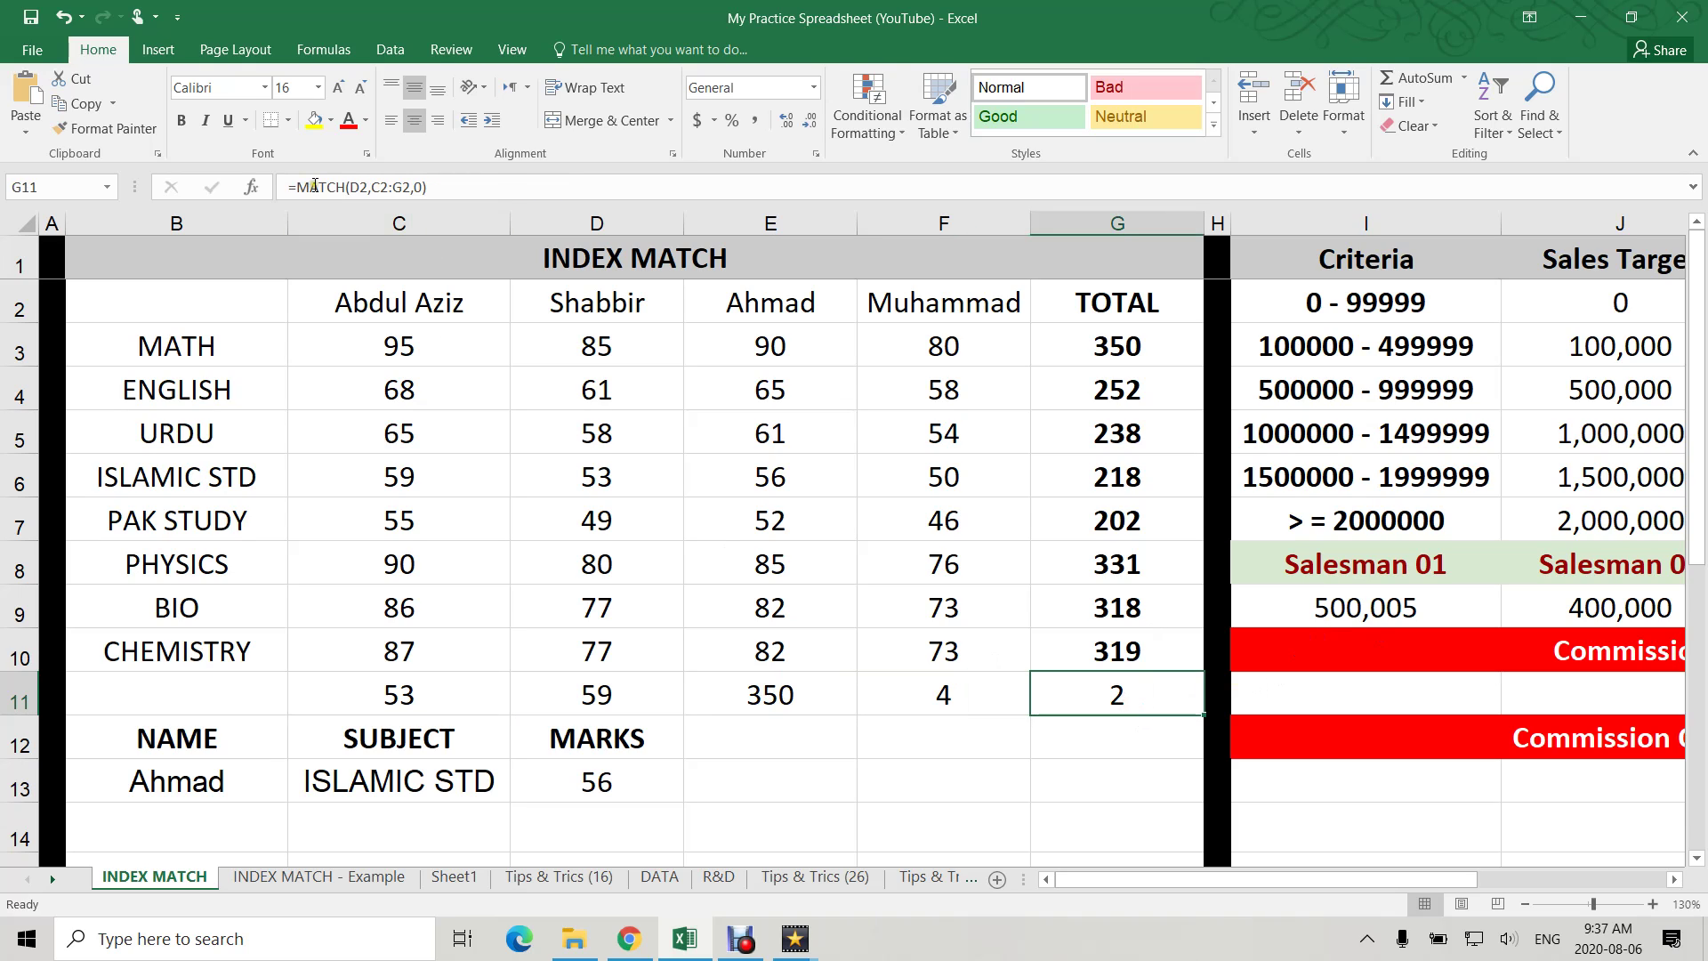
{"action": "left_click_drag", "start_coordinate": [298, 187], "coordinate": [427, 187]}
{"action": "key", "text": "ctrl+c"}
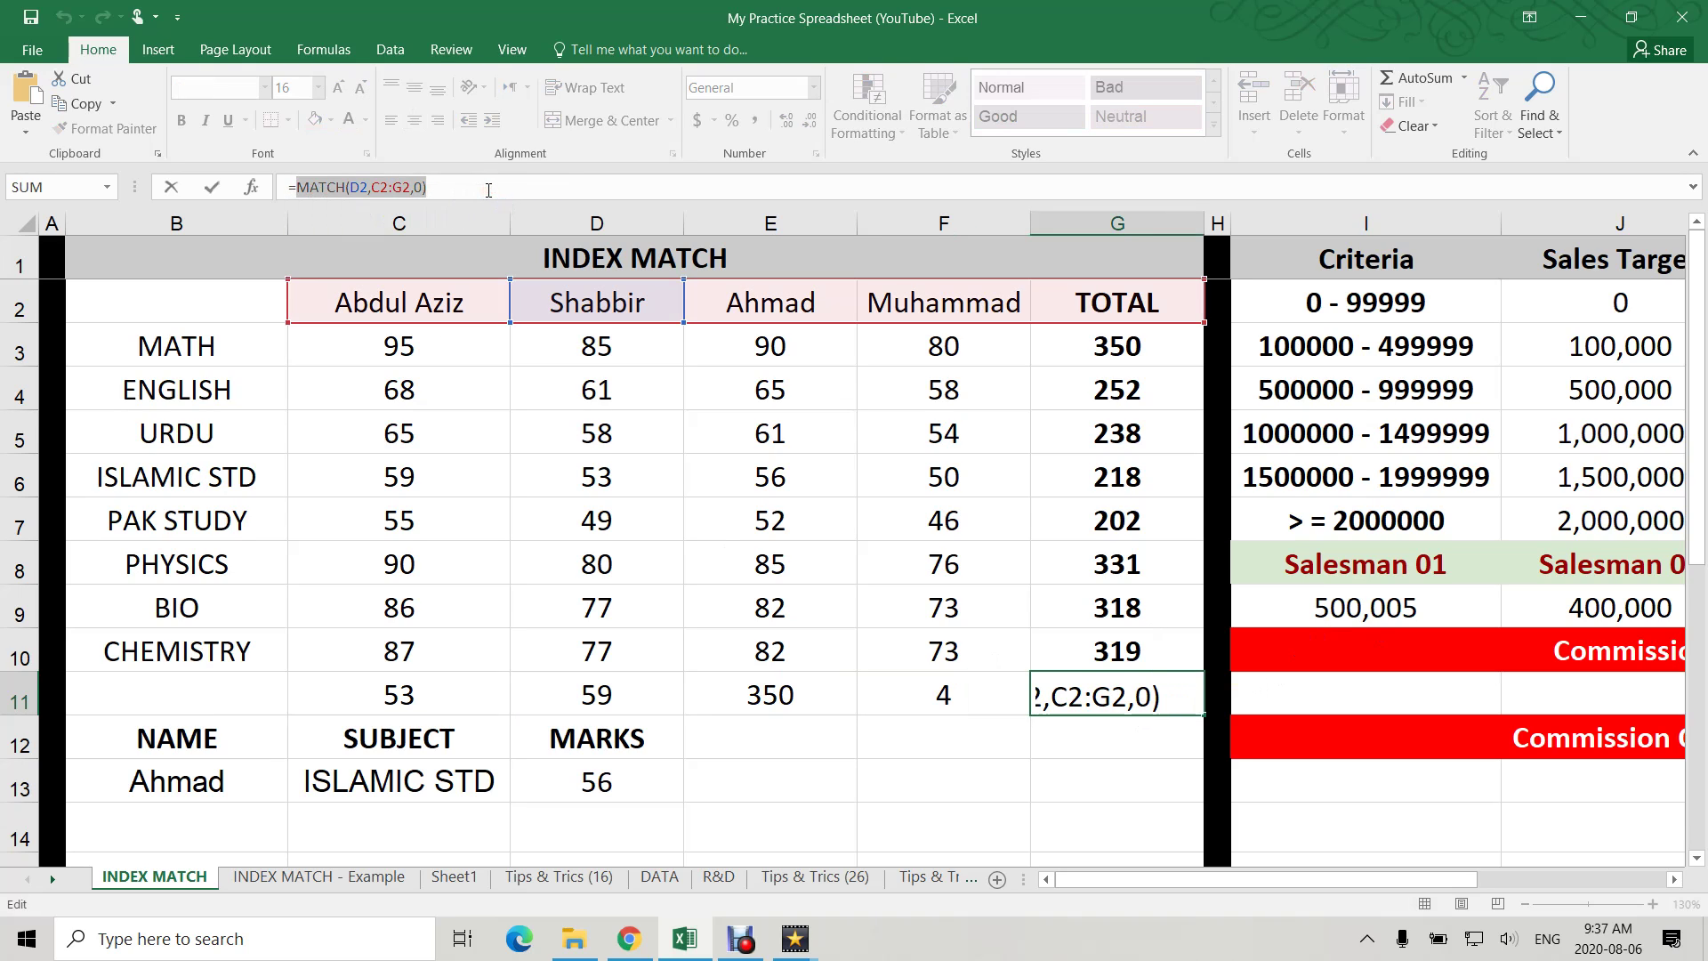
{"action": "key", "text": "Escape"}
{"action": "left_click", "coordinate": [443, 684]}
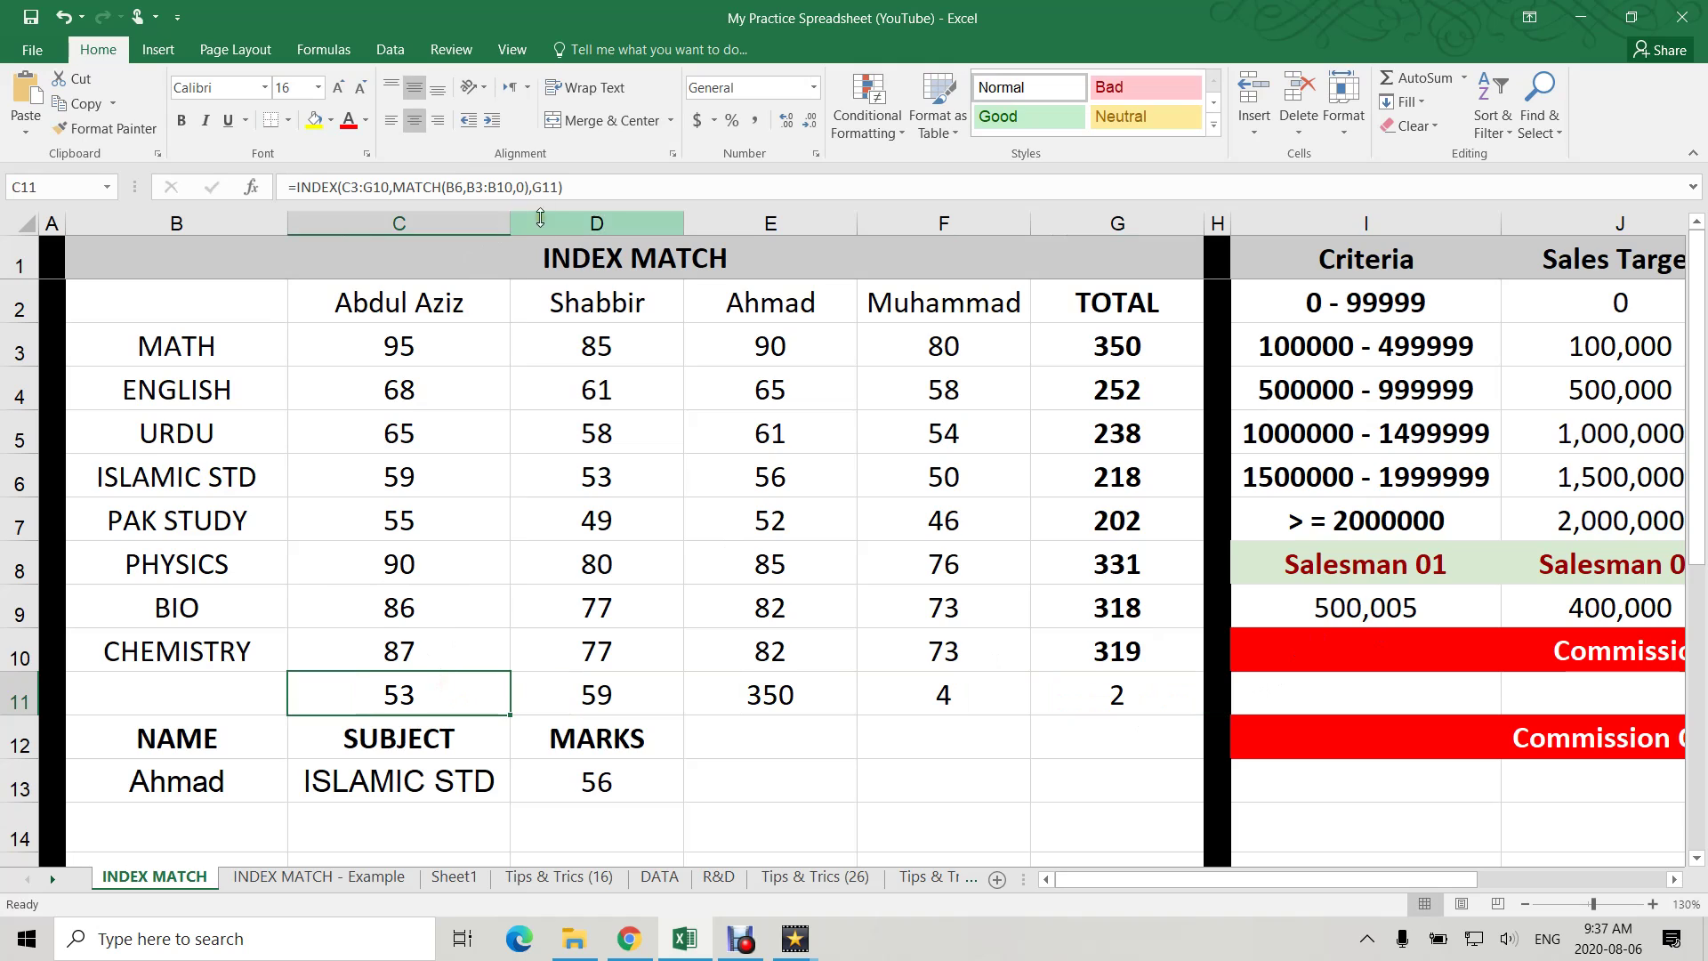
- Replace the G11 reference in the C11 formula with the copied expression, making it =INDEX(C3:G10,MATCH(B6,B3:B10,0),MATCH(D2,C2:G2,0))
{"action": "double_click", "coordinate": [533, 188]}
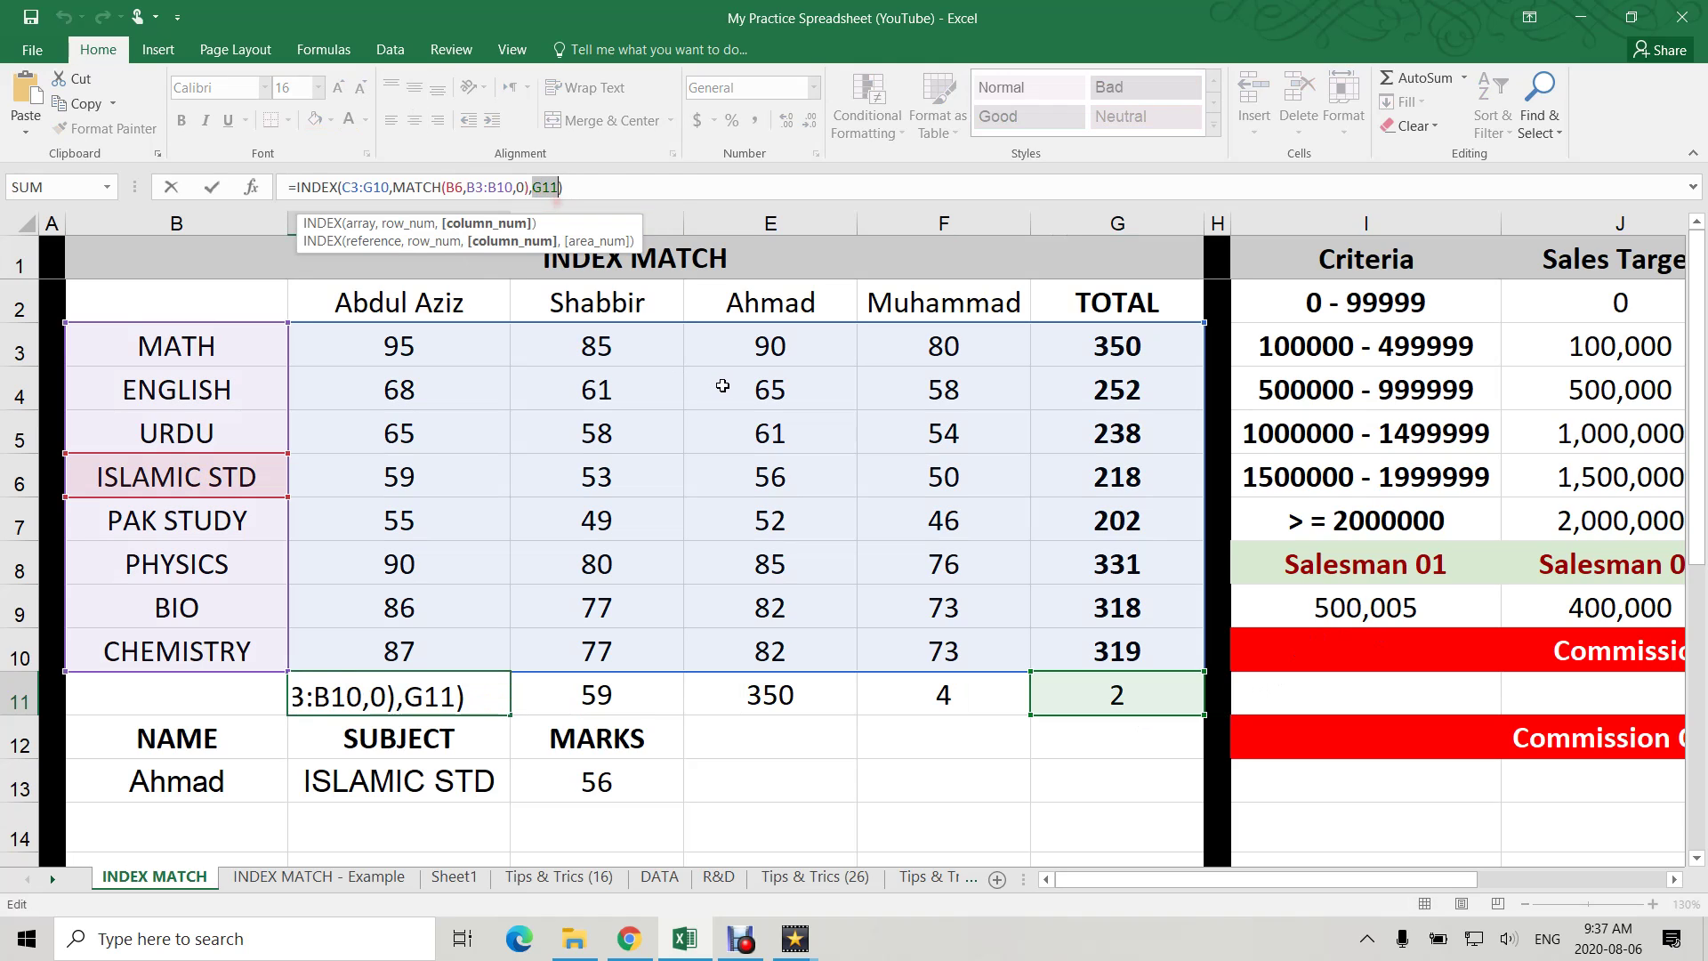
{"action": "key", "text": "ctrl+v"}
{"action": "key", "text": "Return"}
{"action": "left_click", "coordinate": [461, 688]}
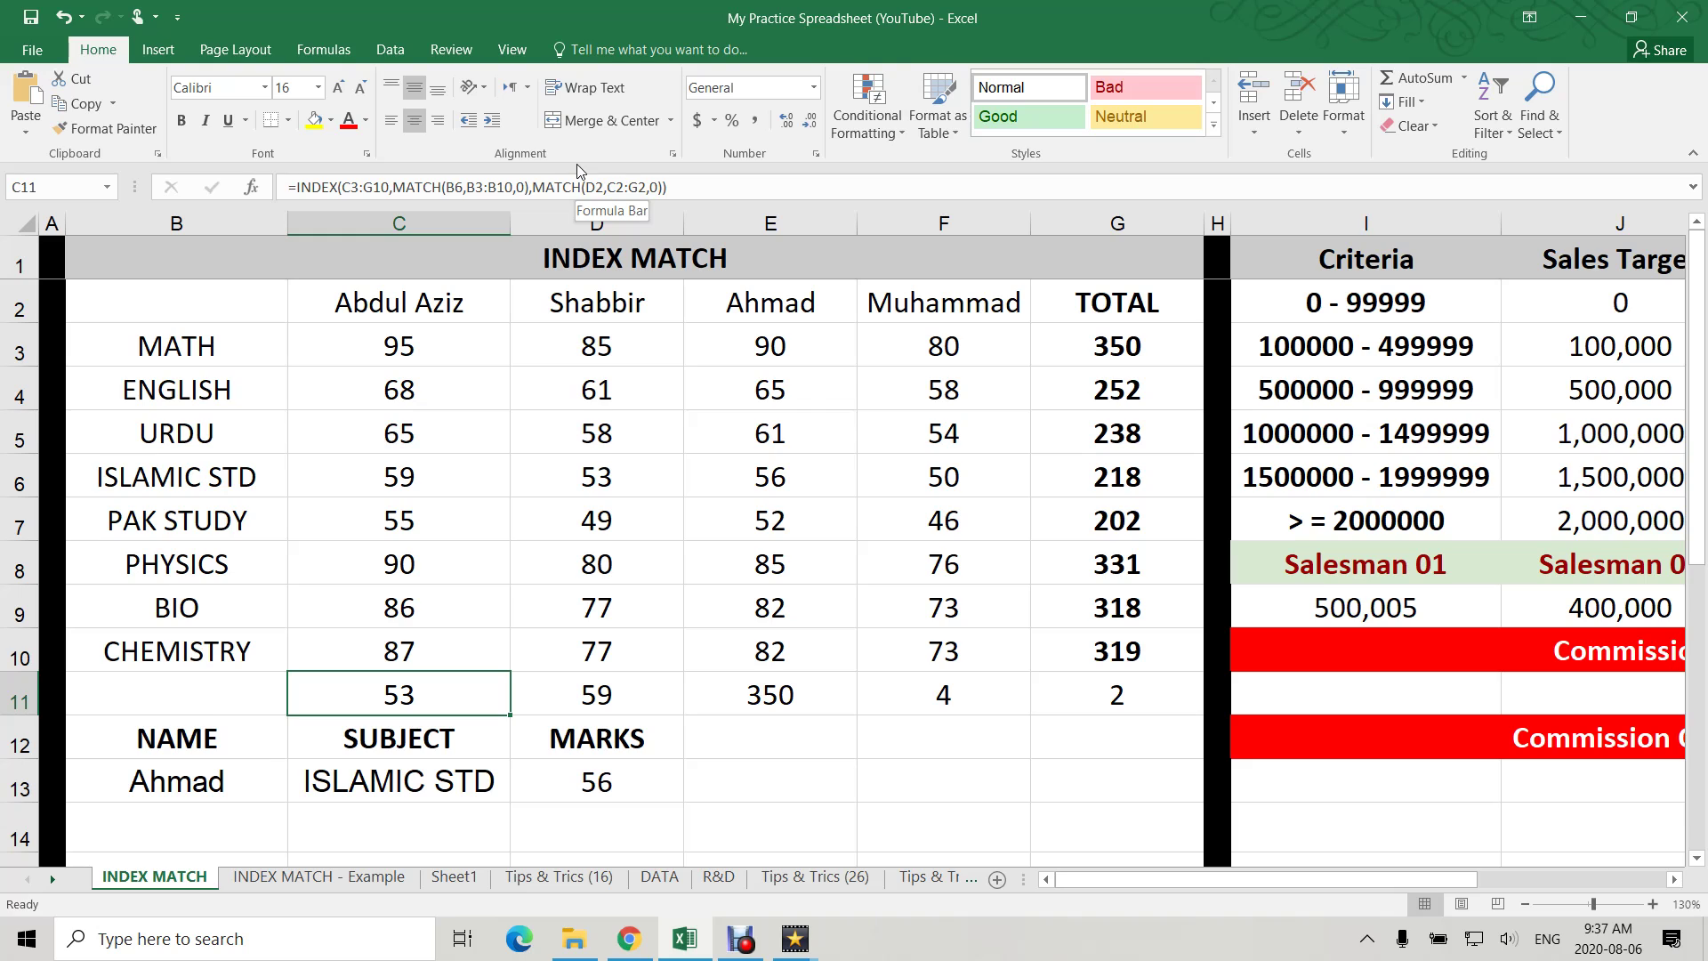
- Move the subject lookup in the C11 formula from ISLAMIC STD to PHYSICS (B8) and highlight where the second student's column meets the PHYSICS row
{"action": "double_click", "coordinate": [402, 698]}
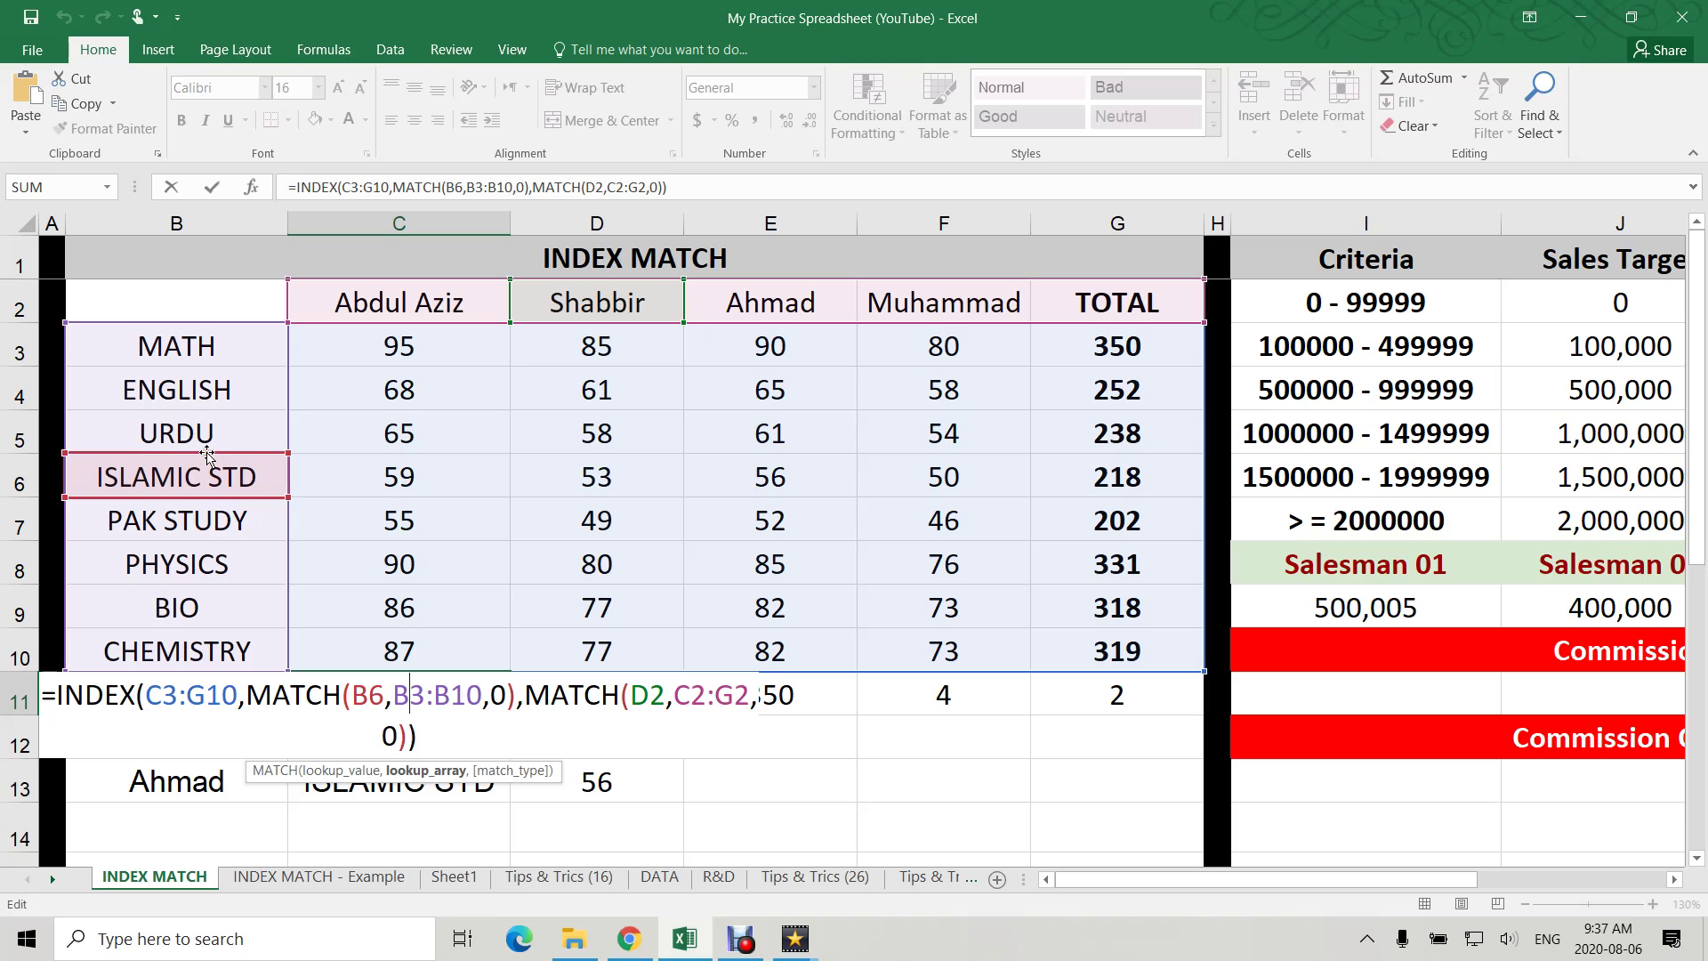
{"action": "left_click_drag", "start_coordinate": [208, 451], "coordinate": [198, 562]}
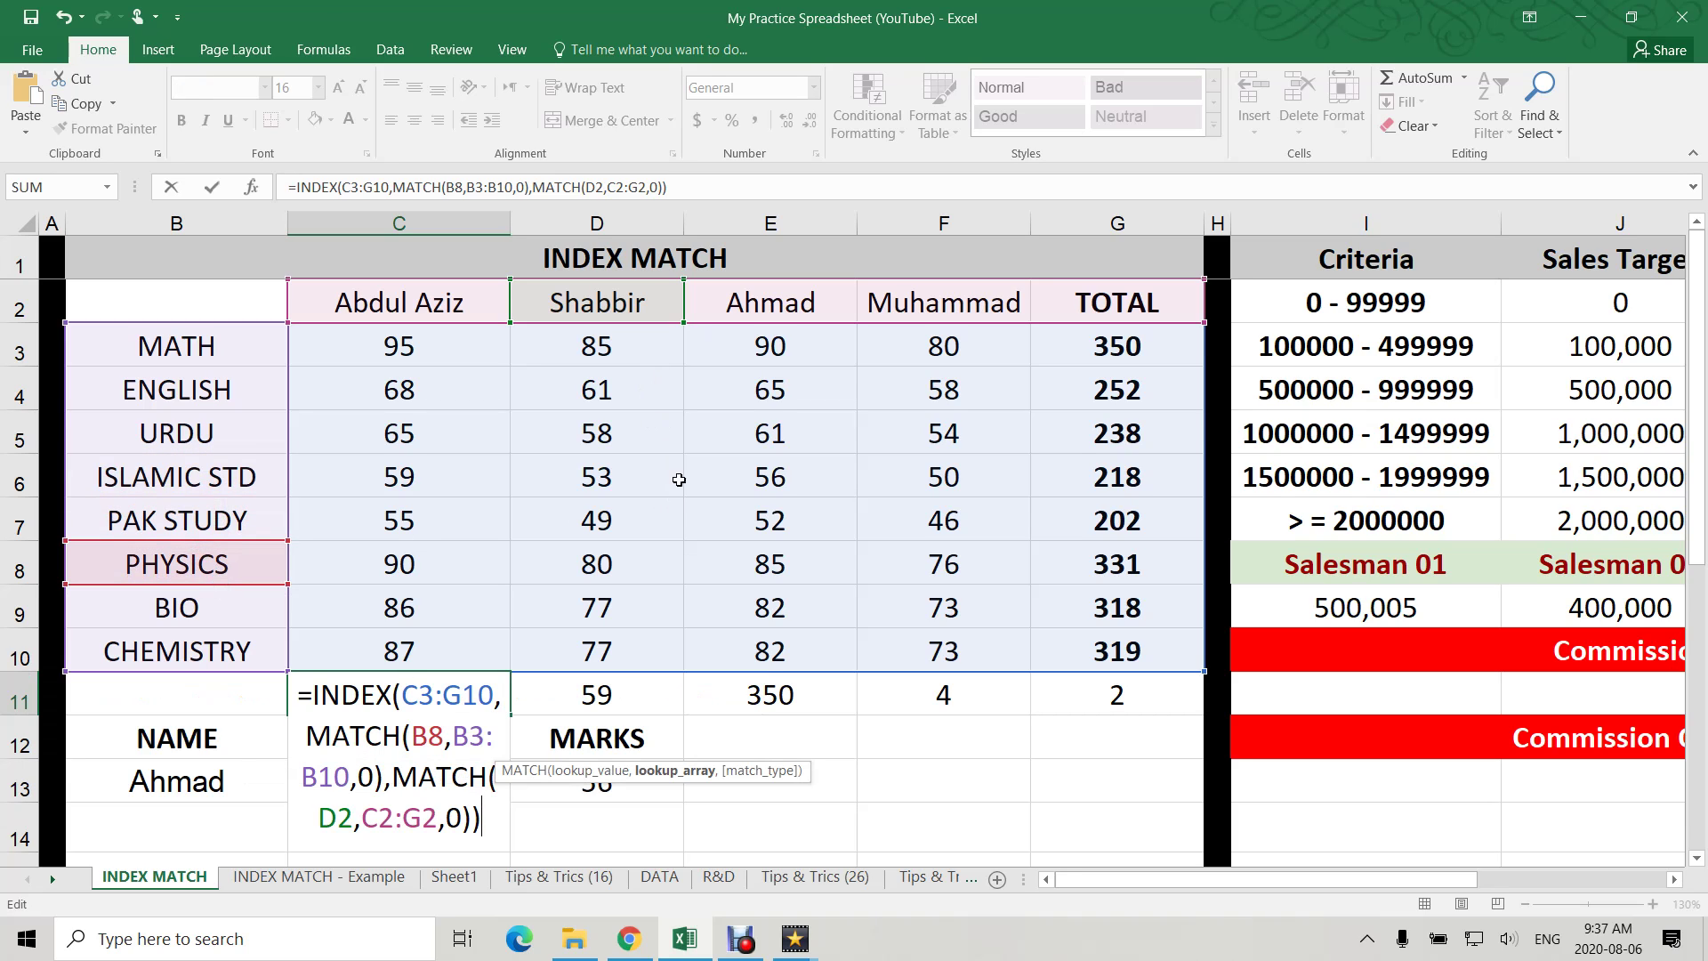
{"action": "key", "text": "Return"}
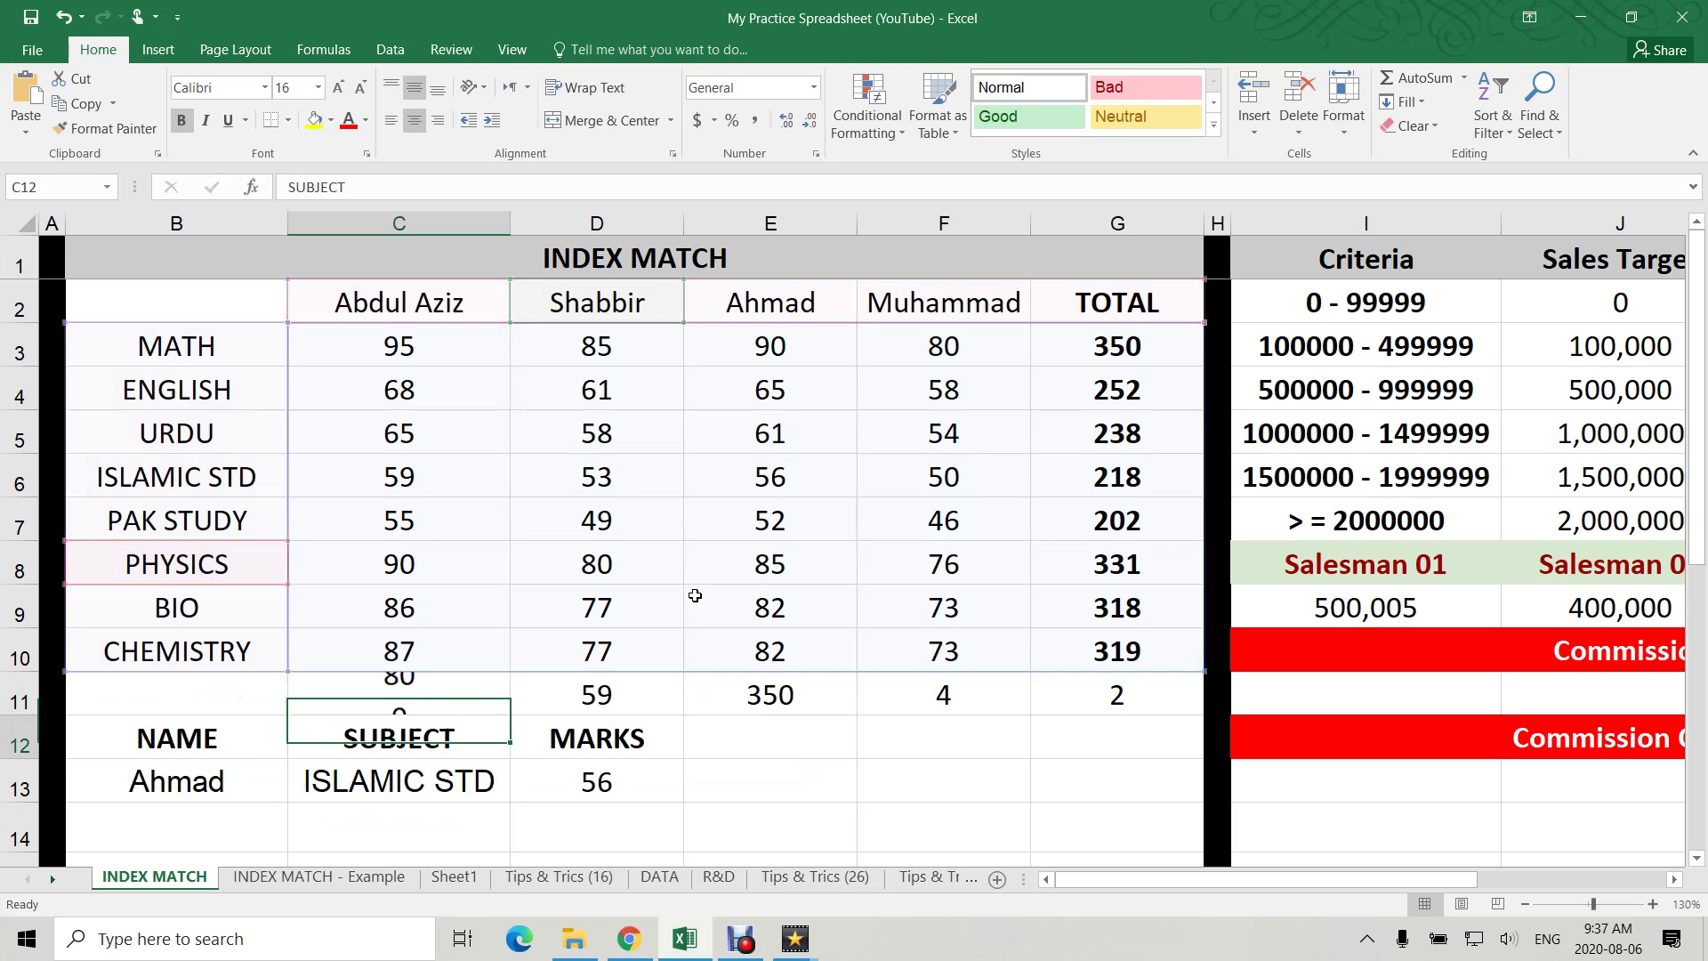
{"action": "key", "text": "Up"}
{"action": "left_click_drag", "start_coordinate": [594, 304], "coordinate": [219, 563]}
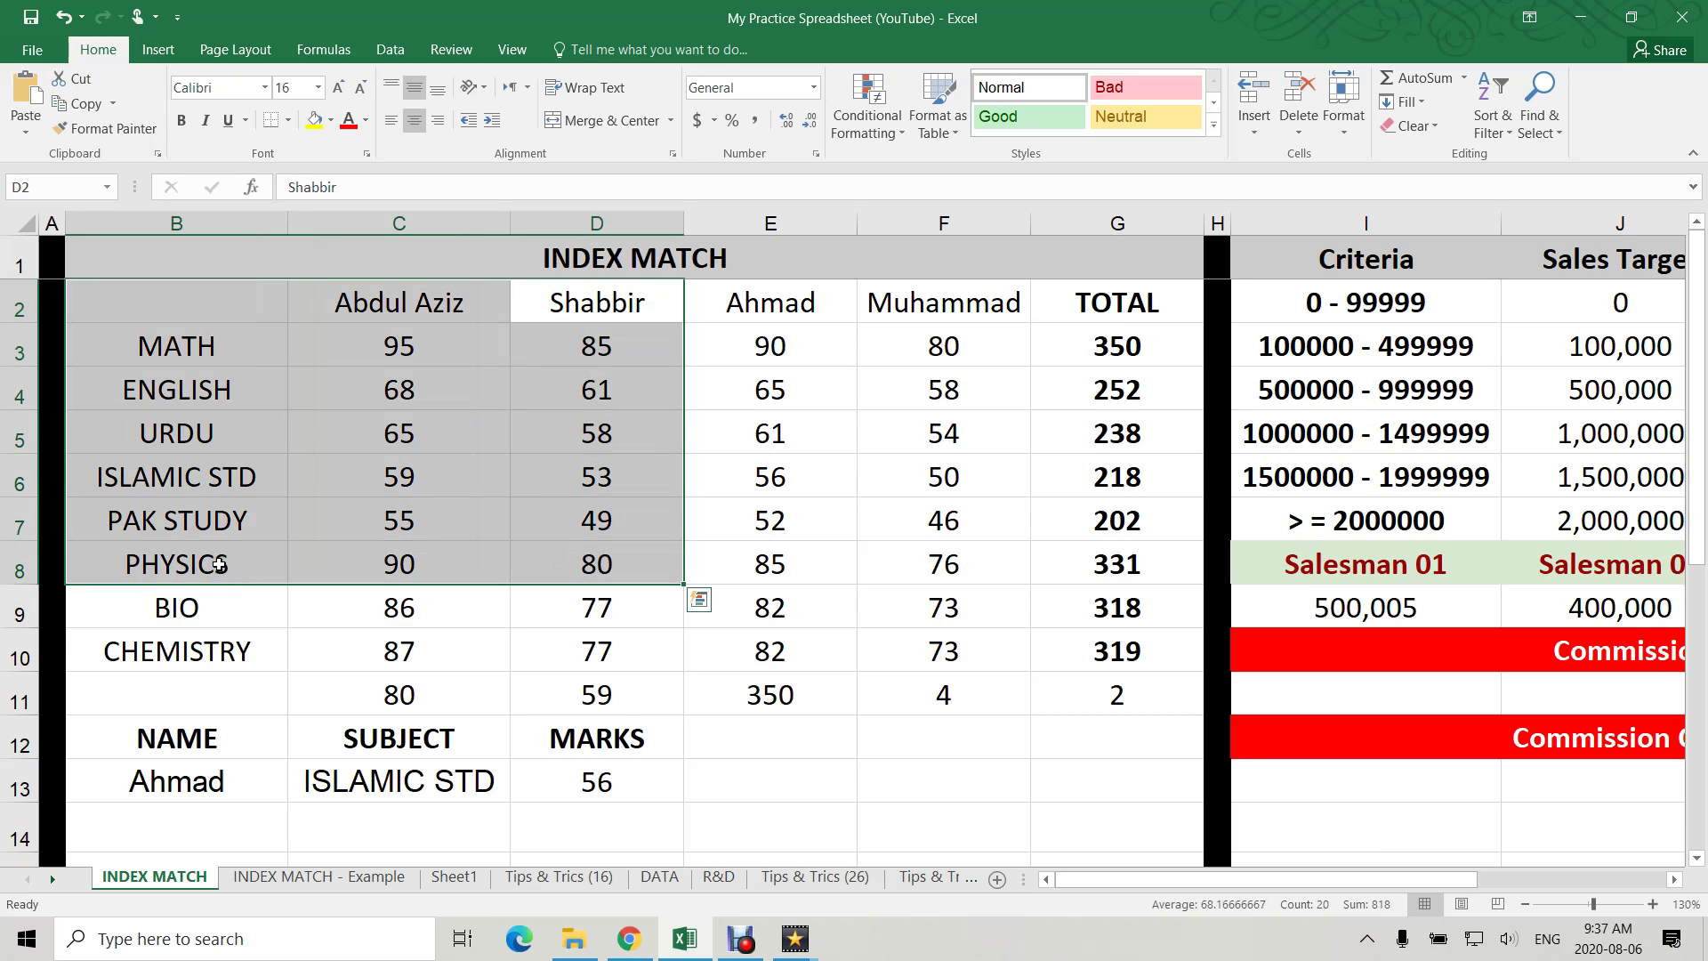
{"action": "left_click_drag", "start_coordinate": [542, 311], "coordinate": [248, 564]}
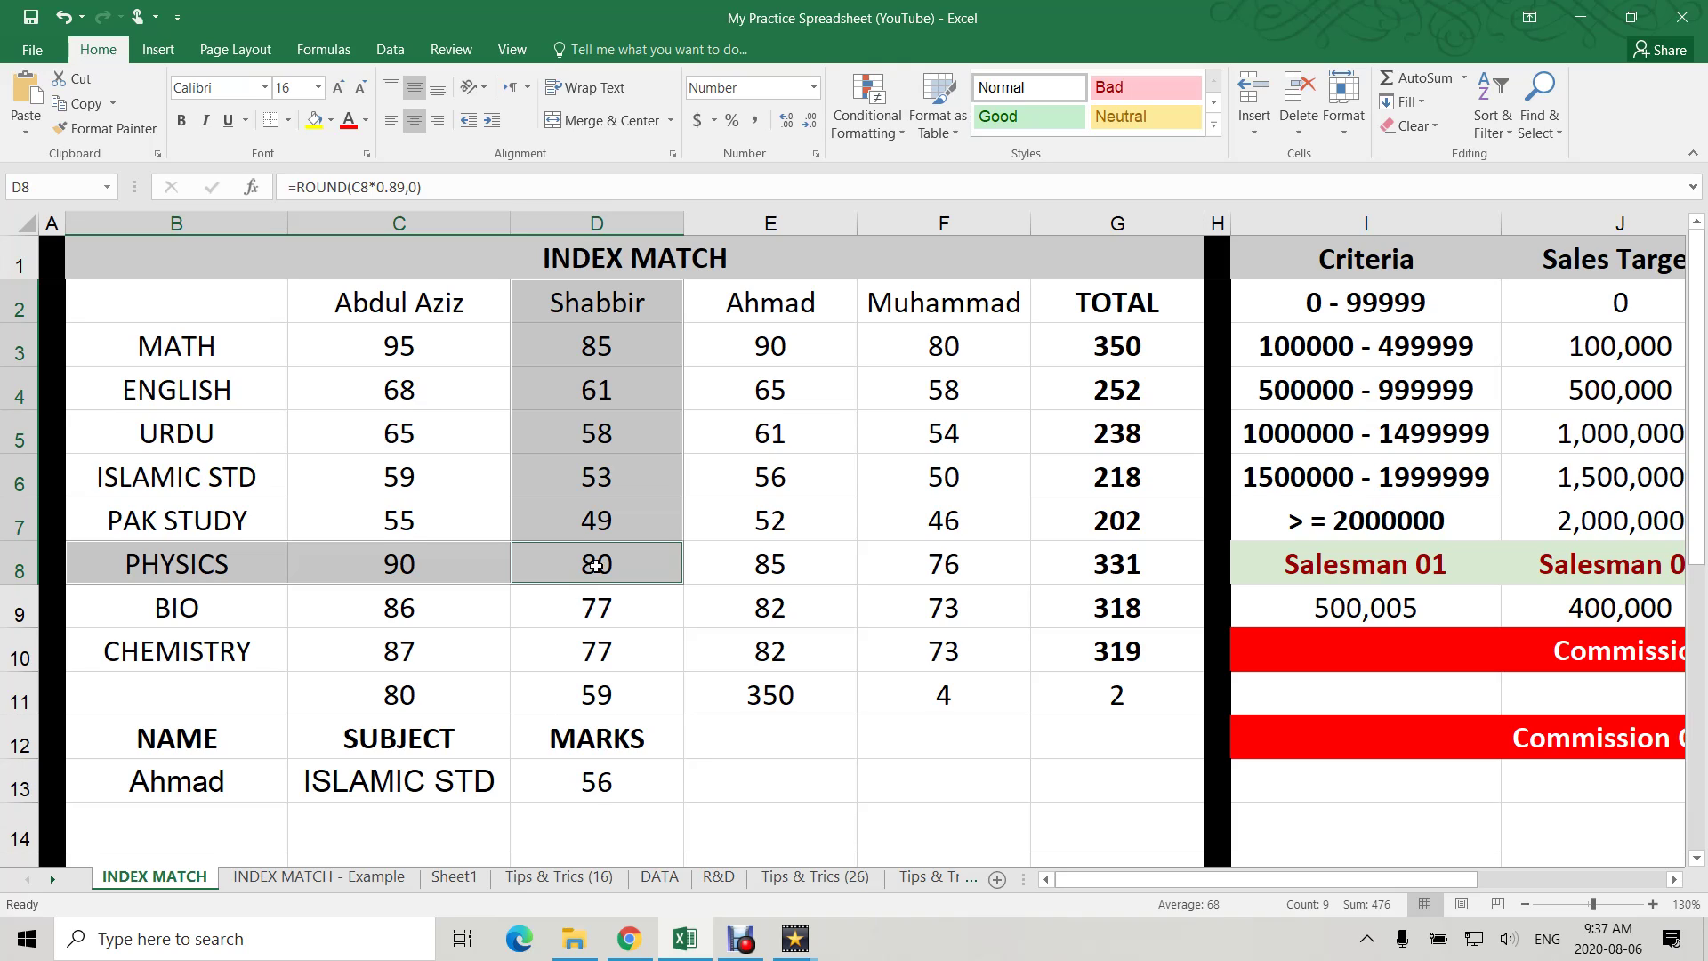
- Inspect the MARKS formula in D13 and the NAME and SUBJECT cells it looks up
{"action": "left_click", "coordinate": [603, 787]}
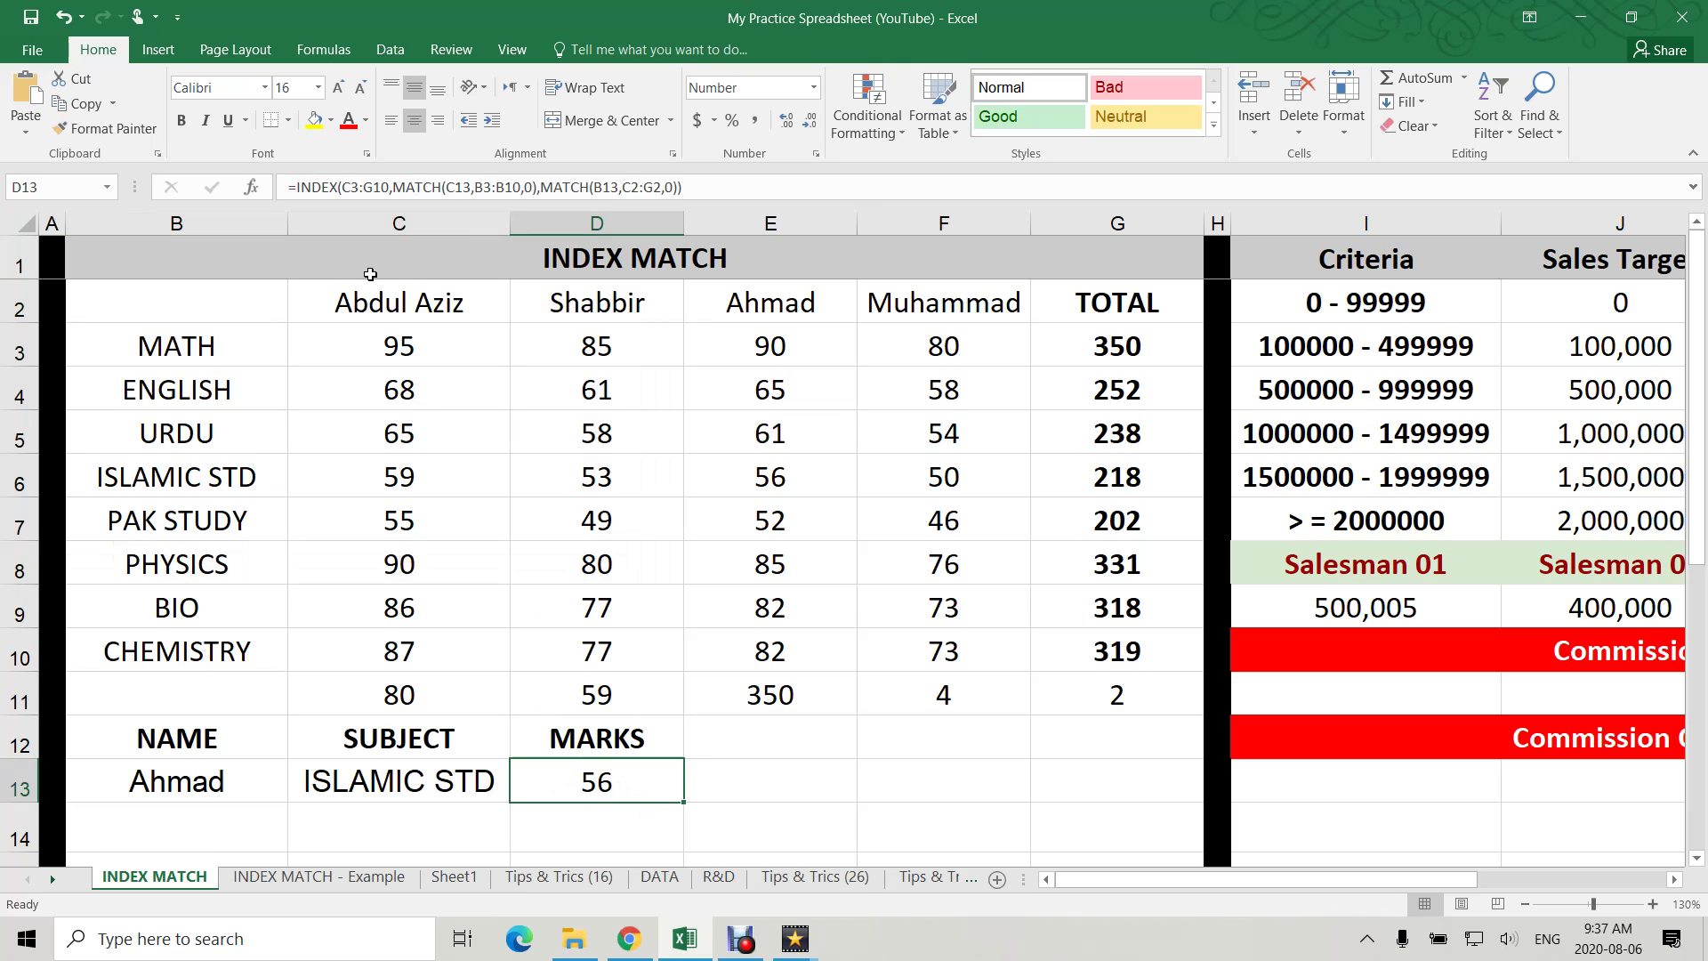
{"action": "double_click", "coordinate": [625, 782]}
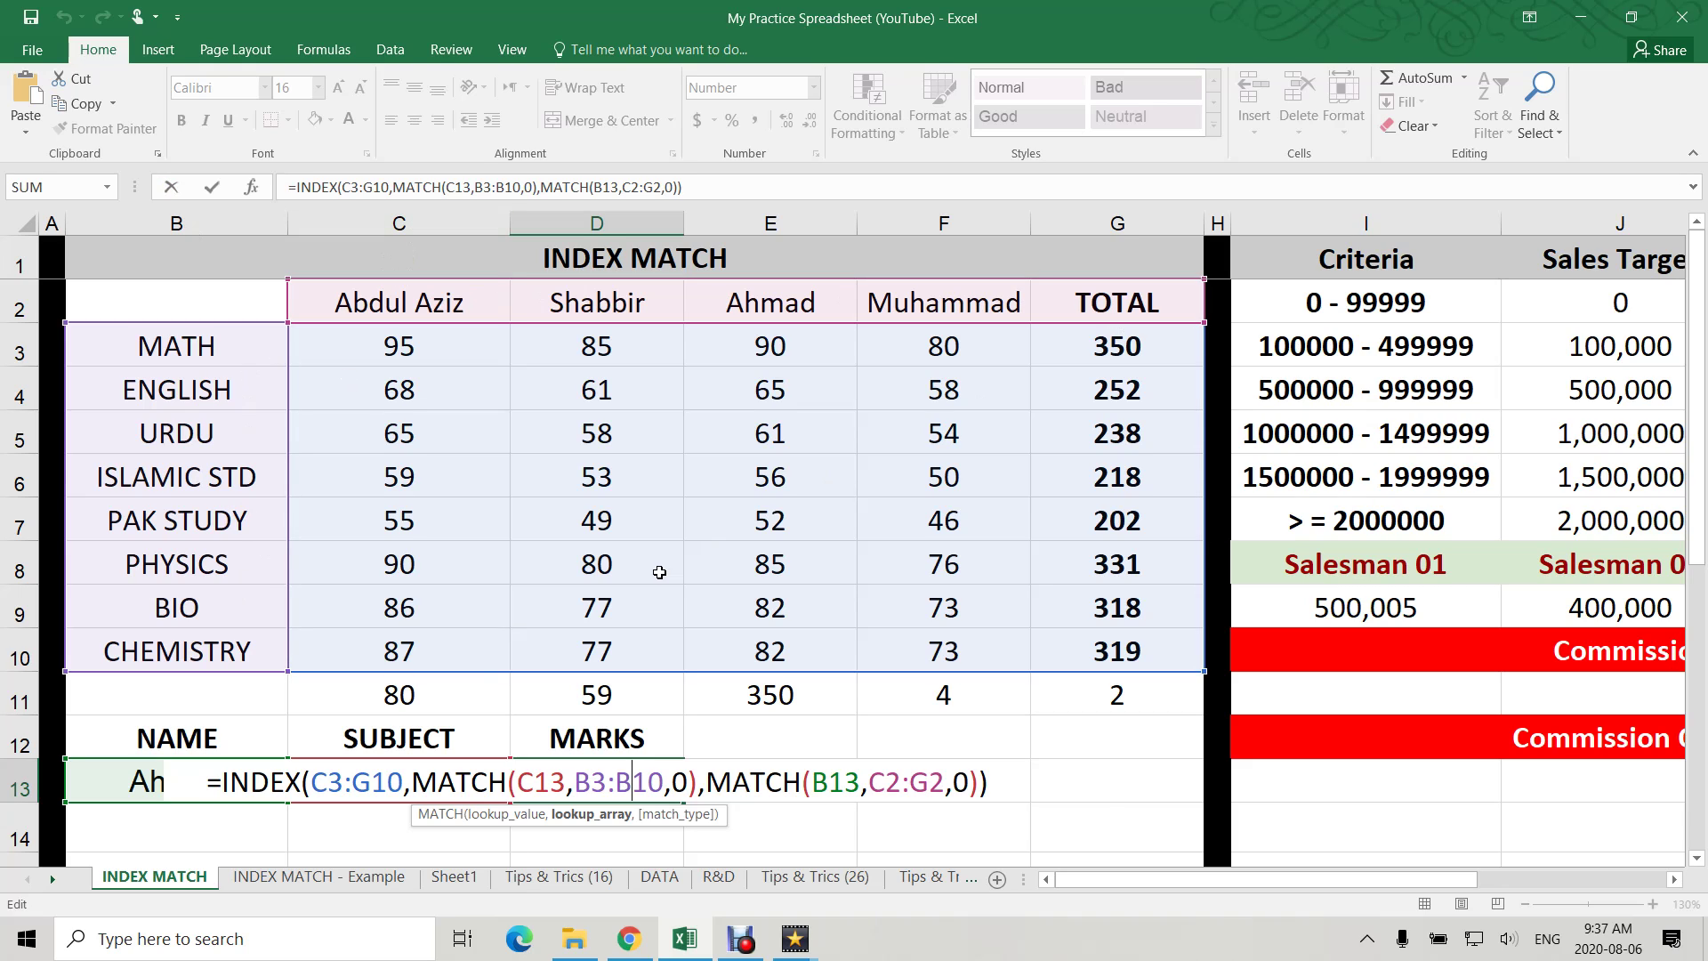
{"action": "key", "text": "Escape"}
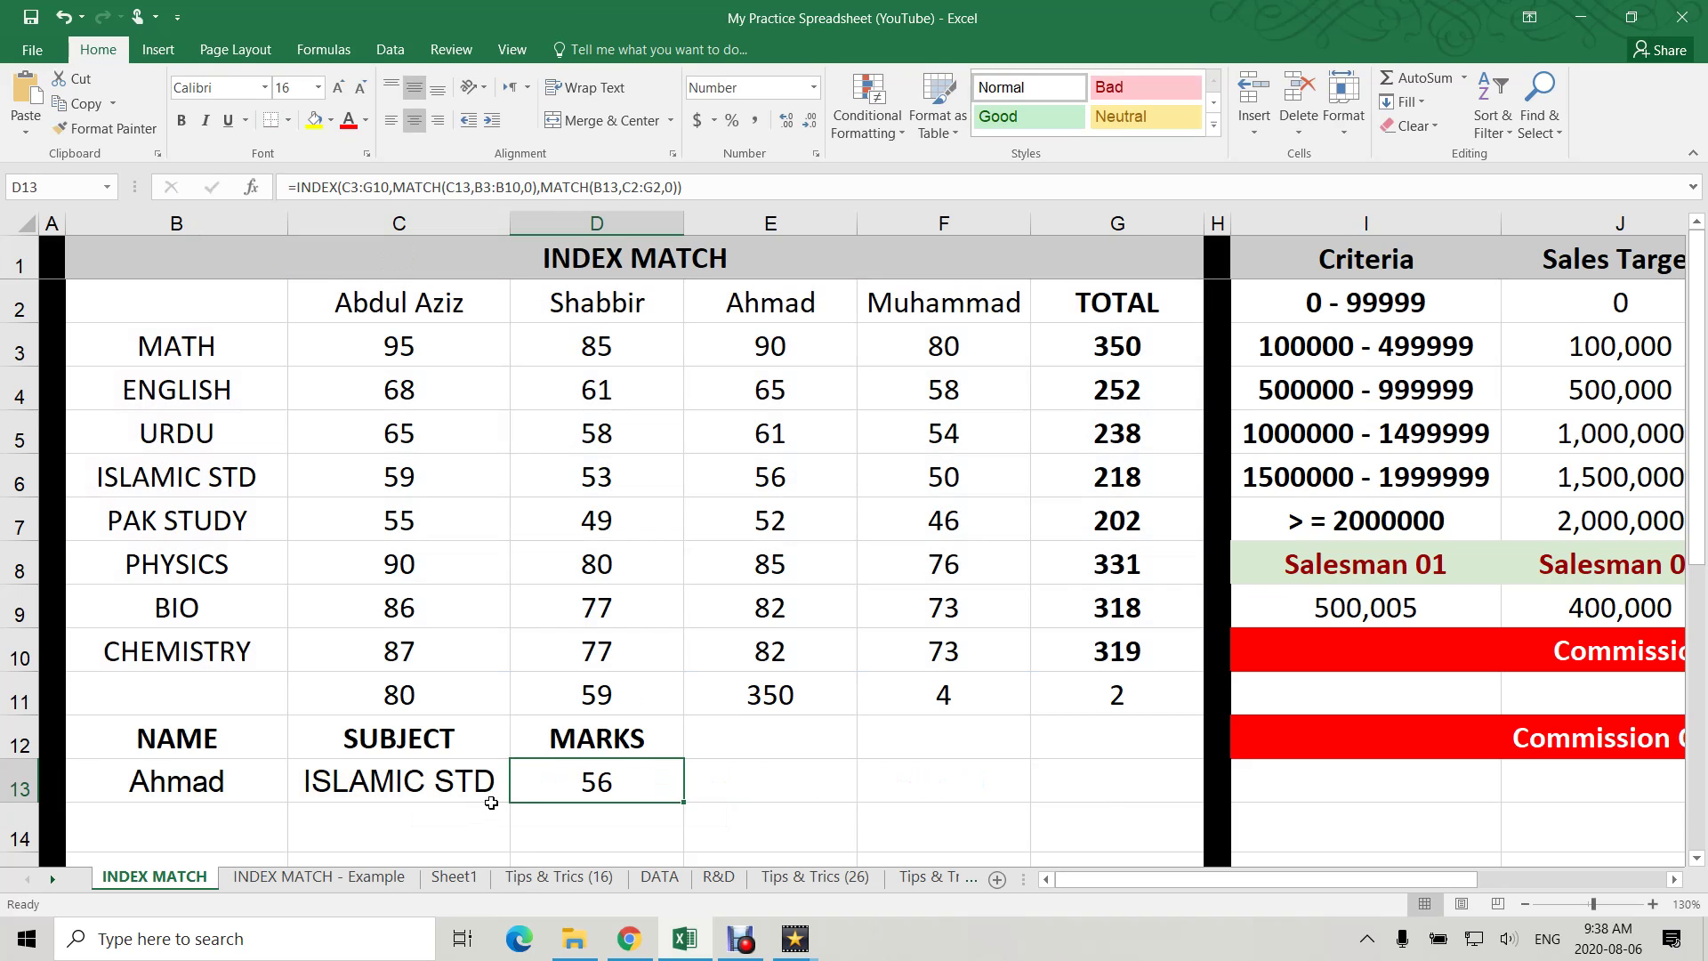
{"action": "left_click", "coordinate": [222, 743]}
{"action": "left_click", "coordinate": [387, 745]}
{"action": "left_click", "coordinate": [465, 780]}
{"action": "key", "text": "Left"}
{"action": "left_click", "coordinate": [352, 773]}
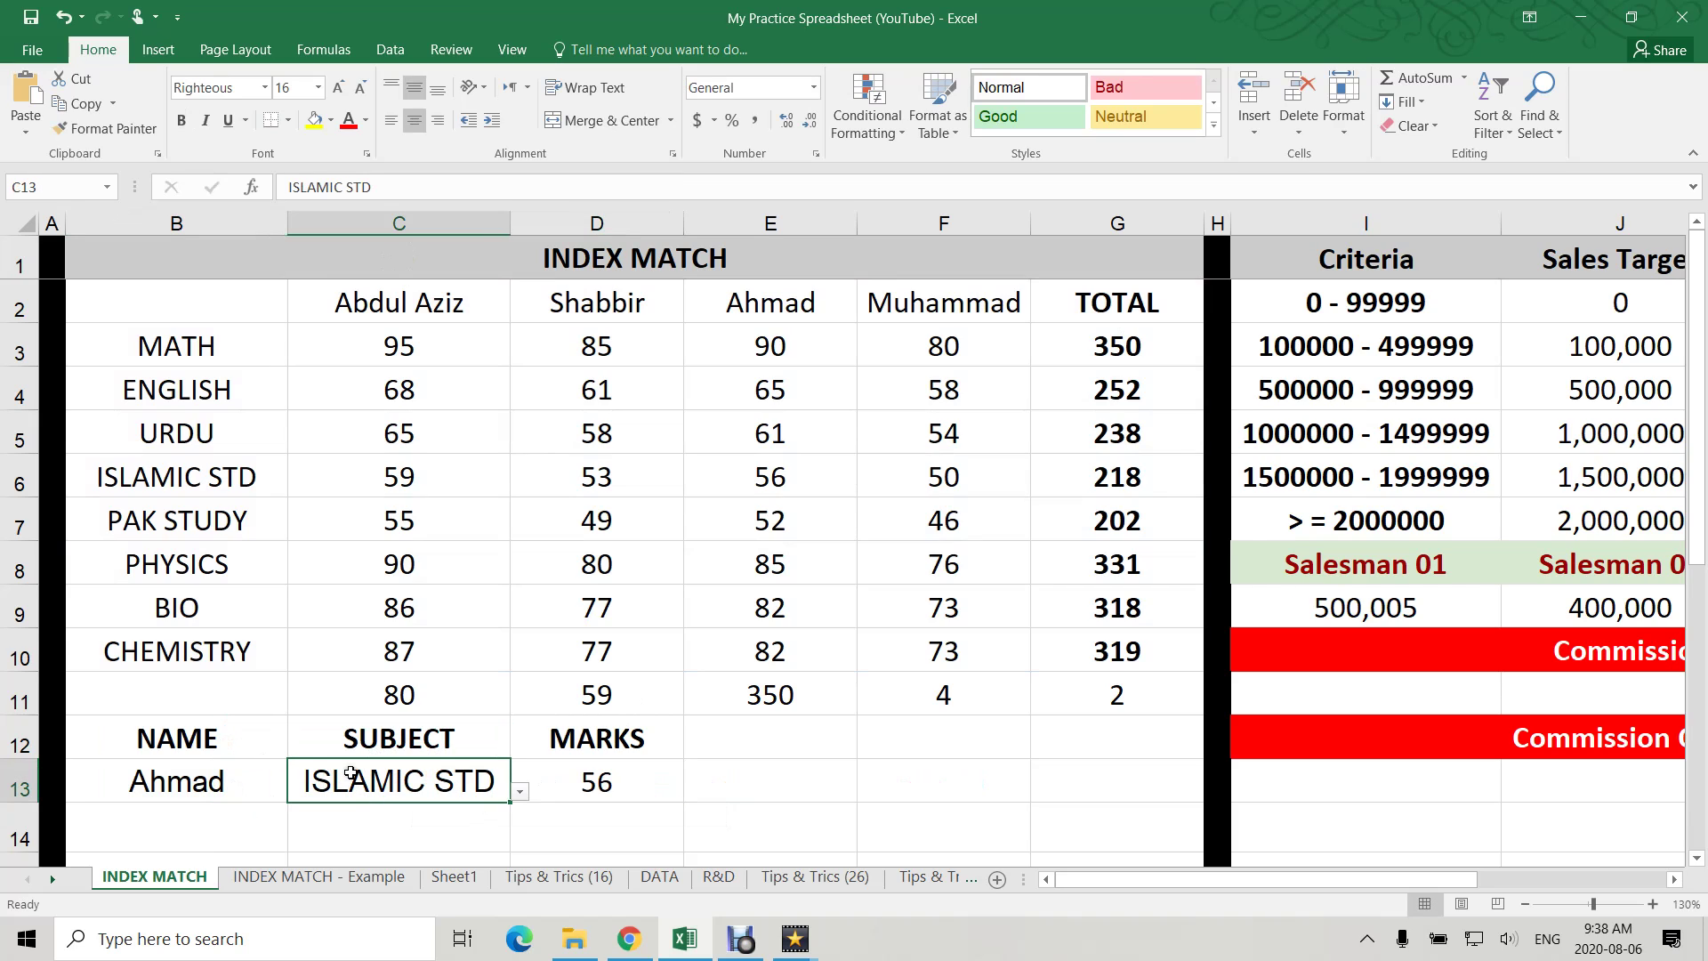
- Review the INDEX array and both MATCH lookup ranges inside the D13 formula, leaving the formula as it is
{"action": "double_click", "coordinate": [633, 782]}
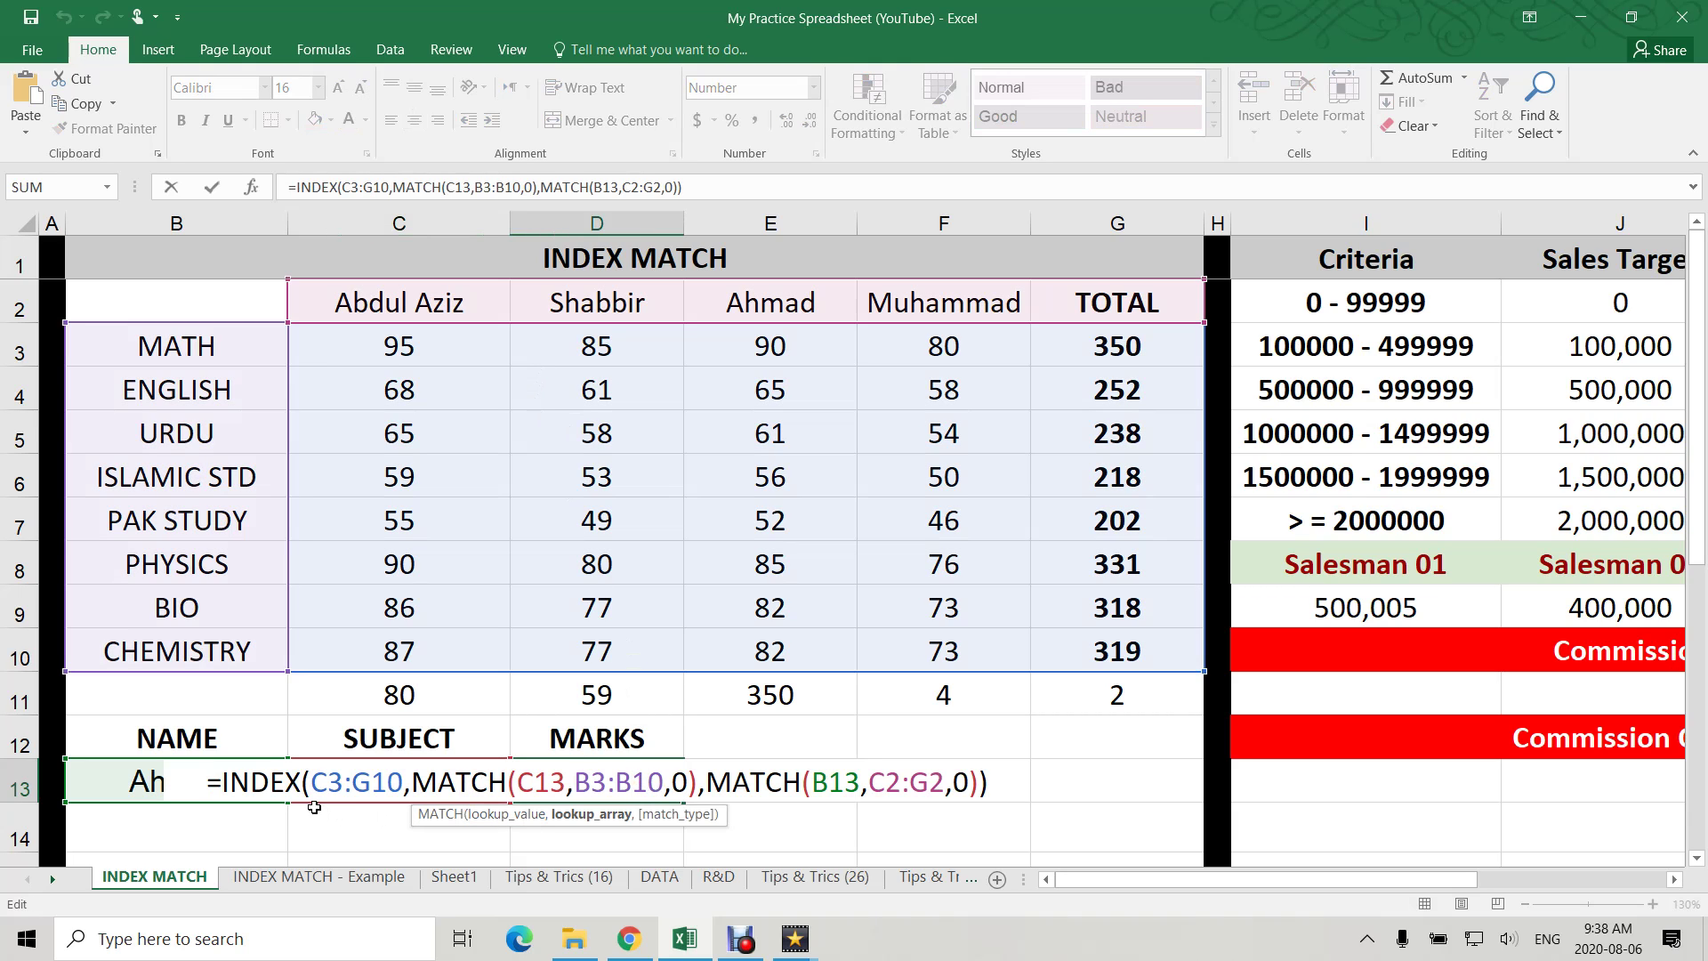
{"action": "left_click", "coordinate": [373, 780]}
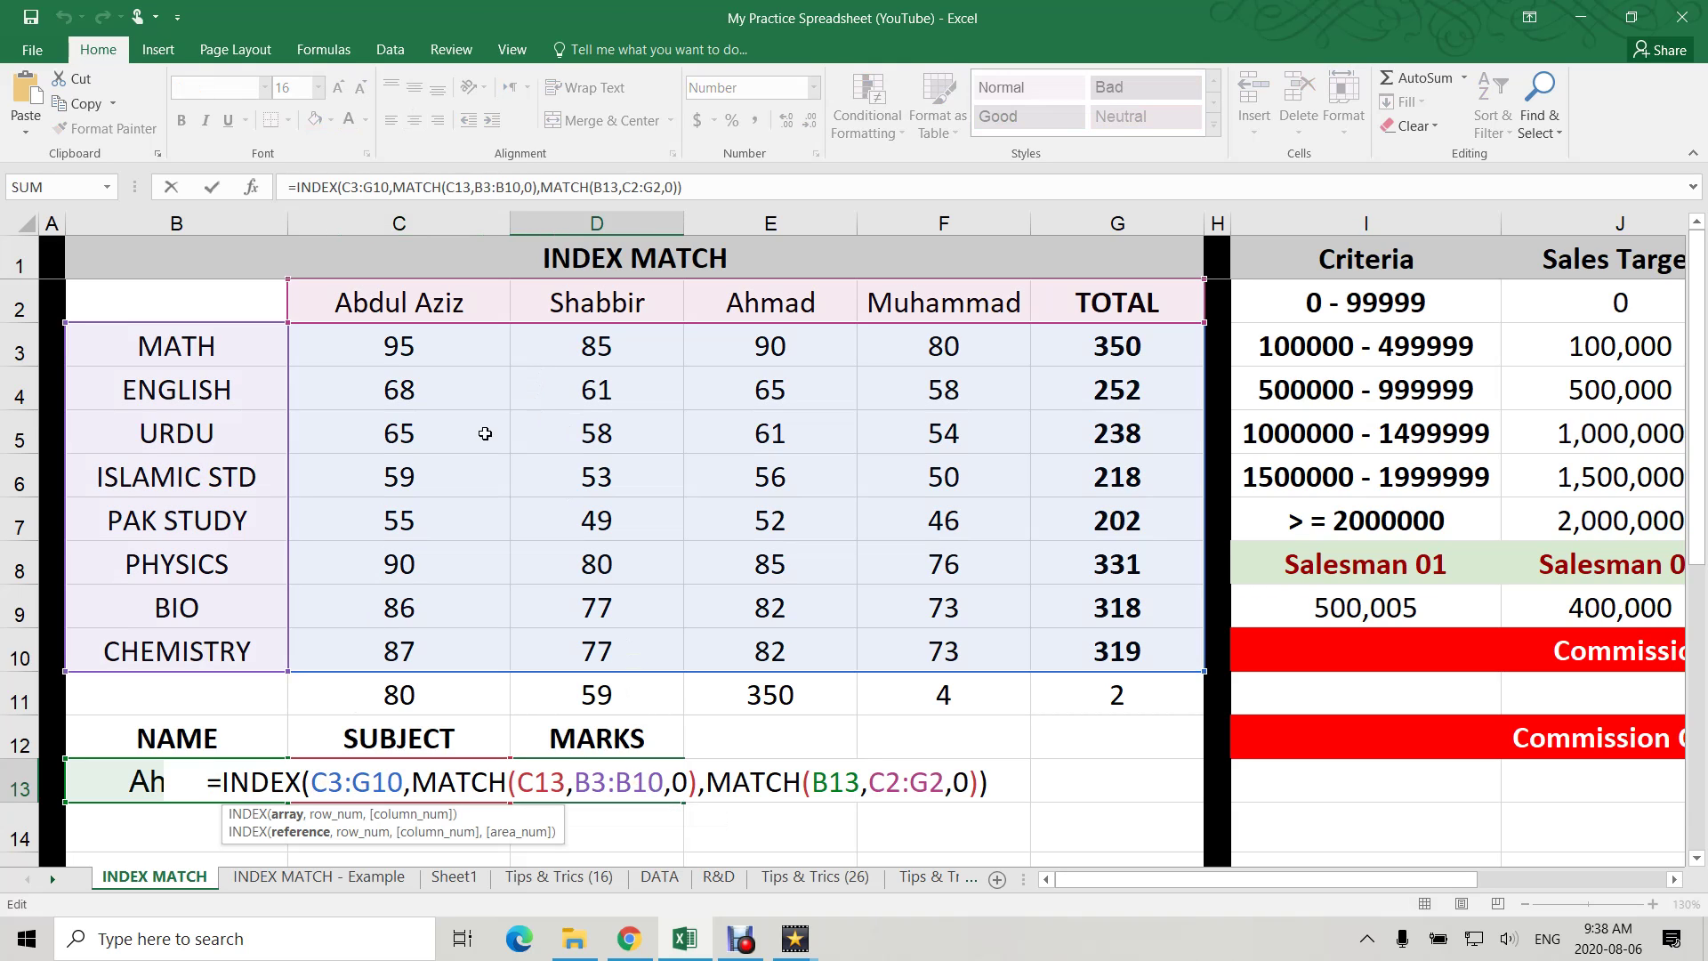
{"action": "left_click", "coordinate": [574, 780]}
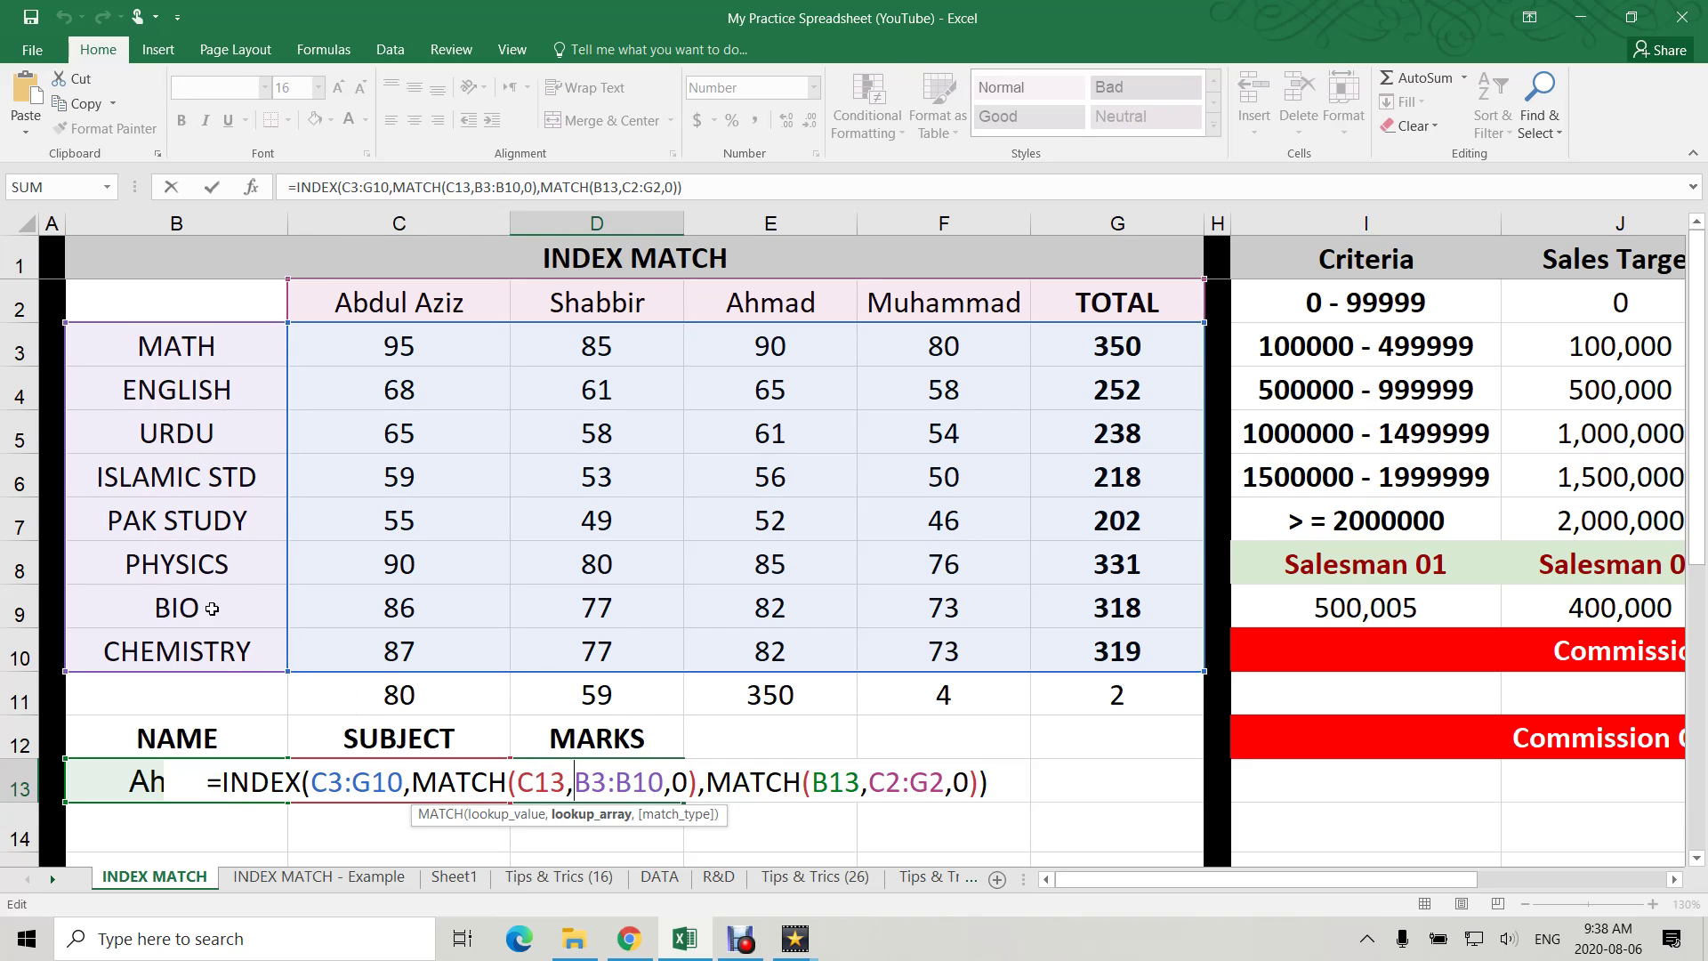
{"action": "left_click", "coordinate": [865, 773]}
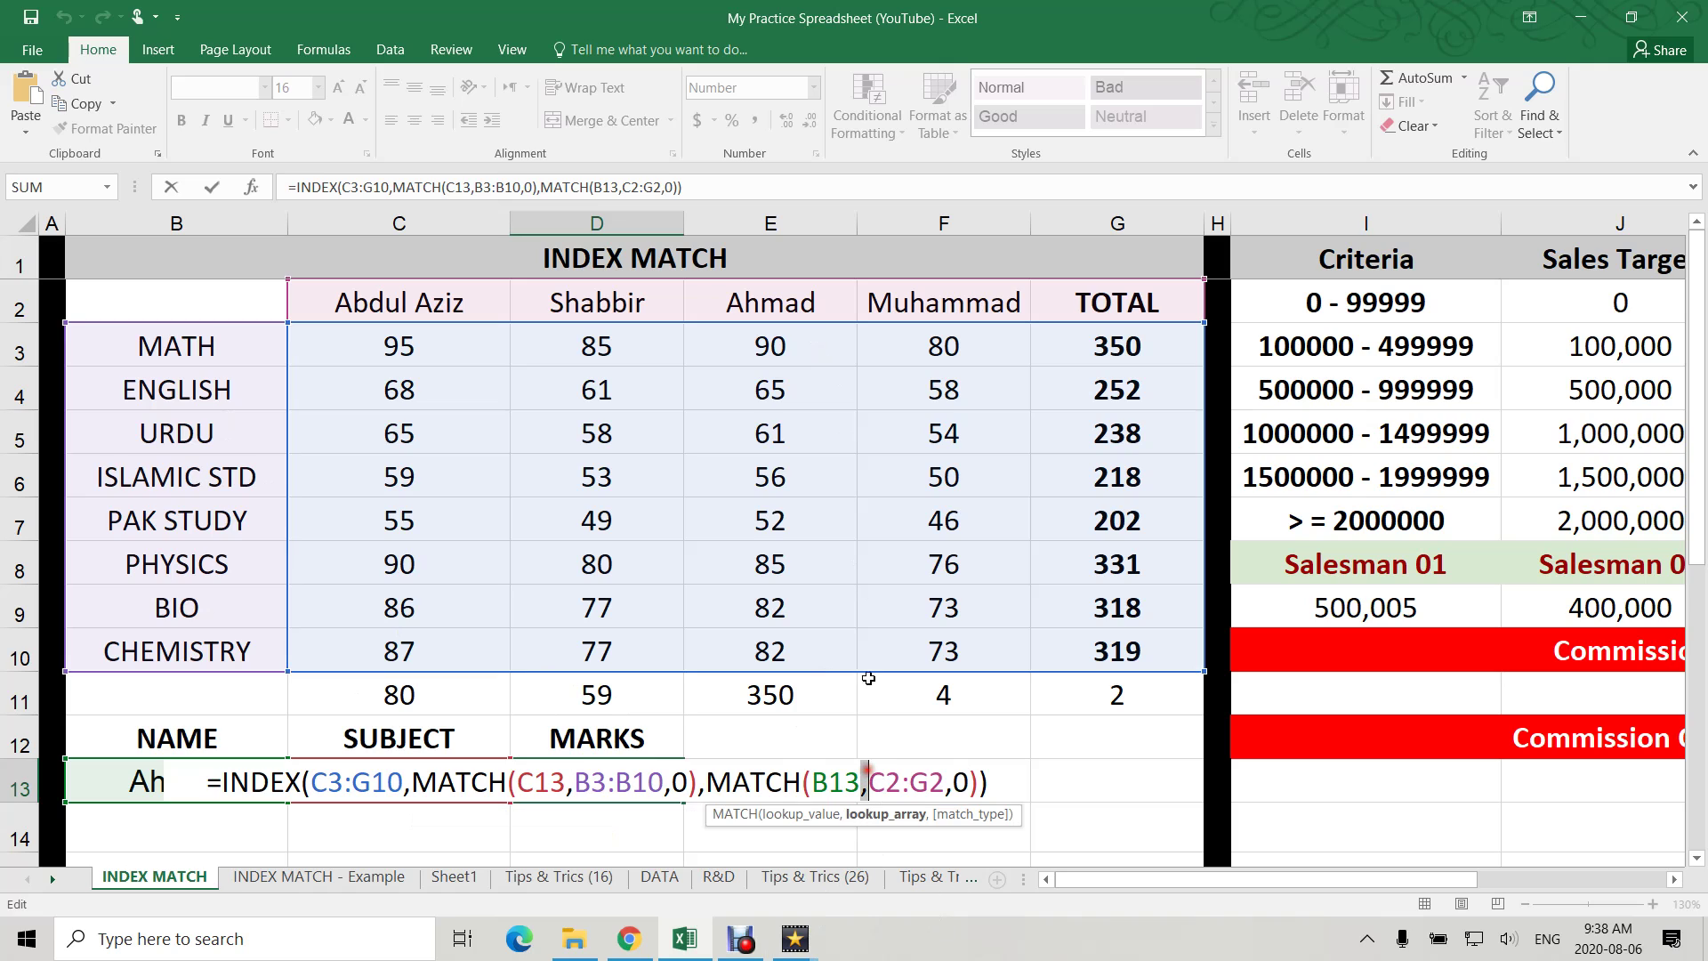
{"action": "key", "text": "Return"}
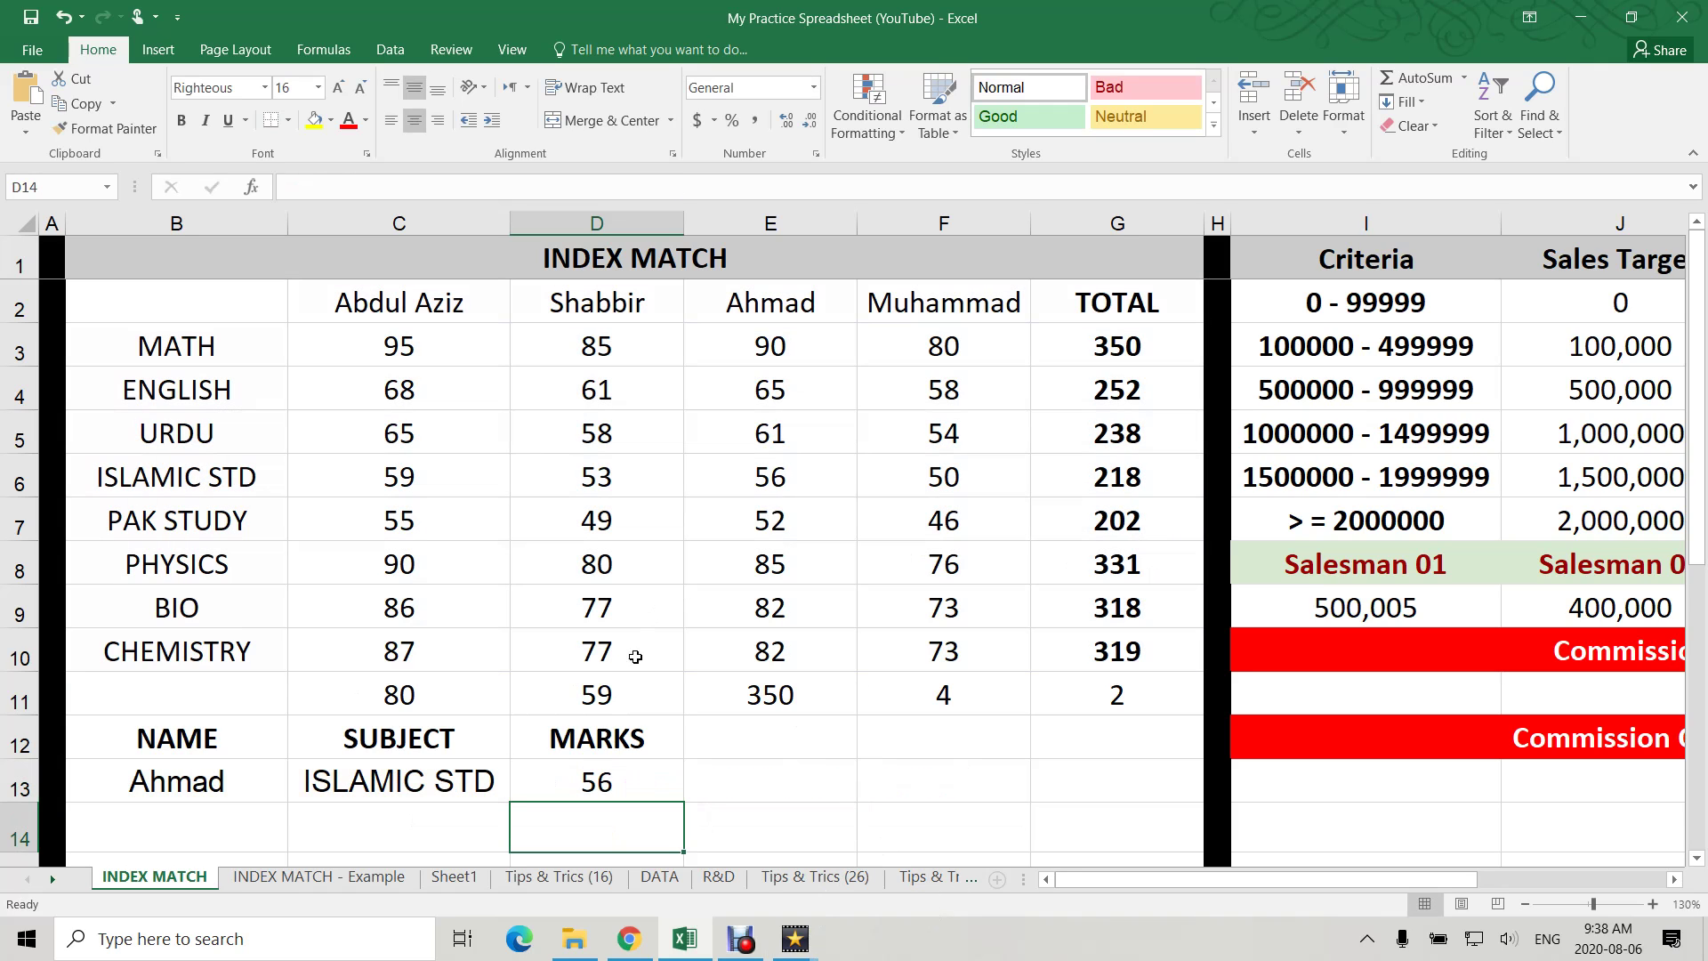
- Set the SUBJECT in C13 to PHYSICS
{"action": "left_click", "coordinate": [410, 746]}
{"action": "left_click", "coordinate": [420, 787]}
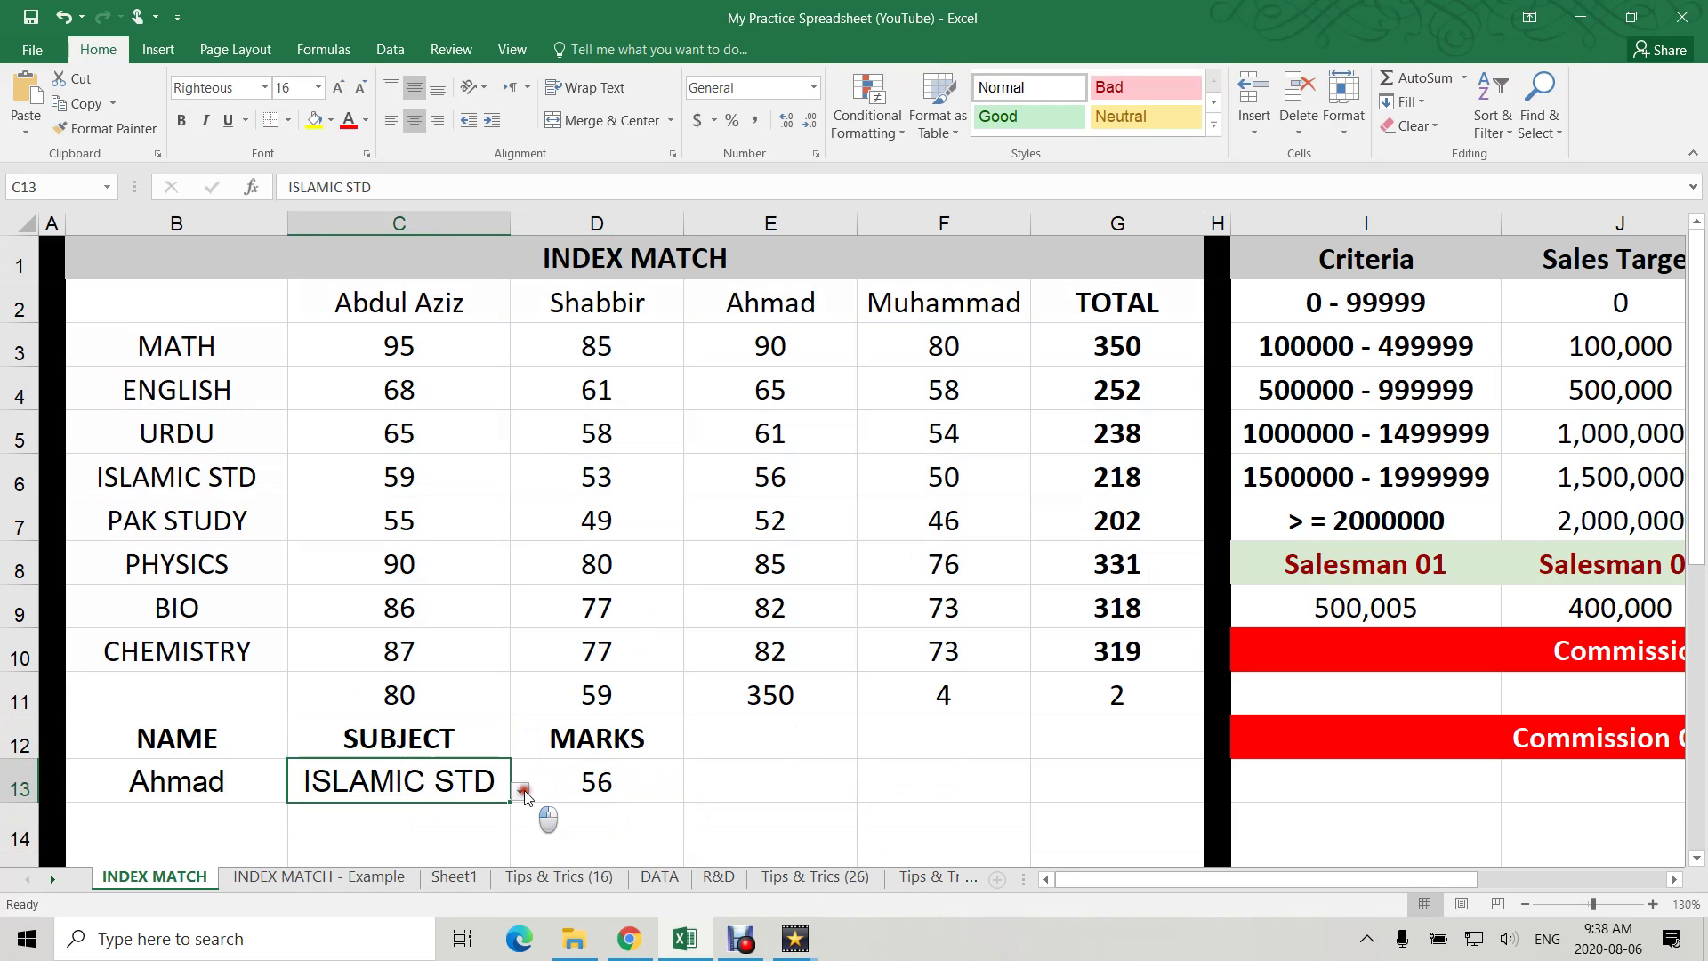
{"action": "left_click", "coordinate": [521, 791]}
{"action": "left_click", "coordinate": [283, 709]}
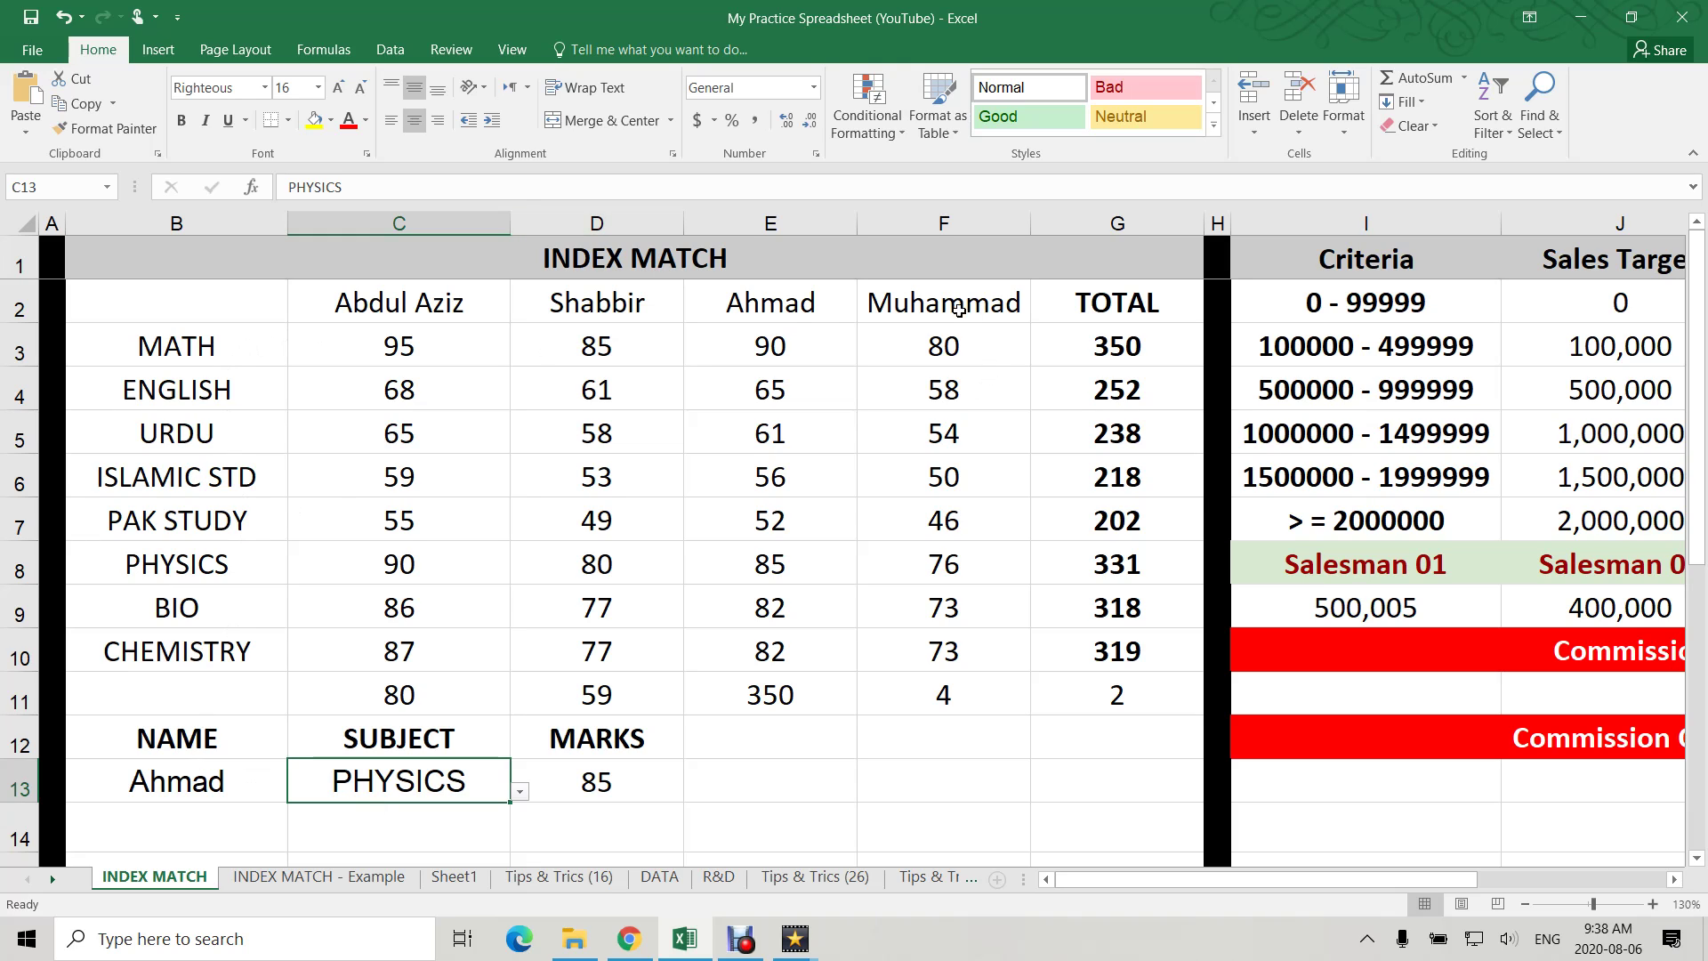
- Highlight the third student's column down to the PHYSICS mark and the PHYSICS row back to its label to check the lookup
{"action": "left_click_drag", "start_coordinate": [770, 302], "coordinate": [757, 534]}
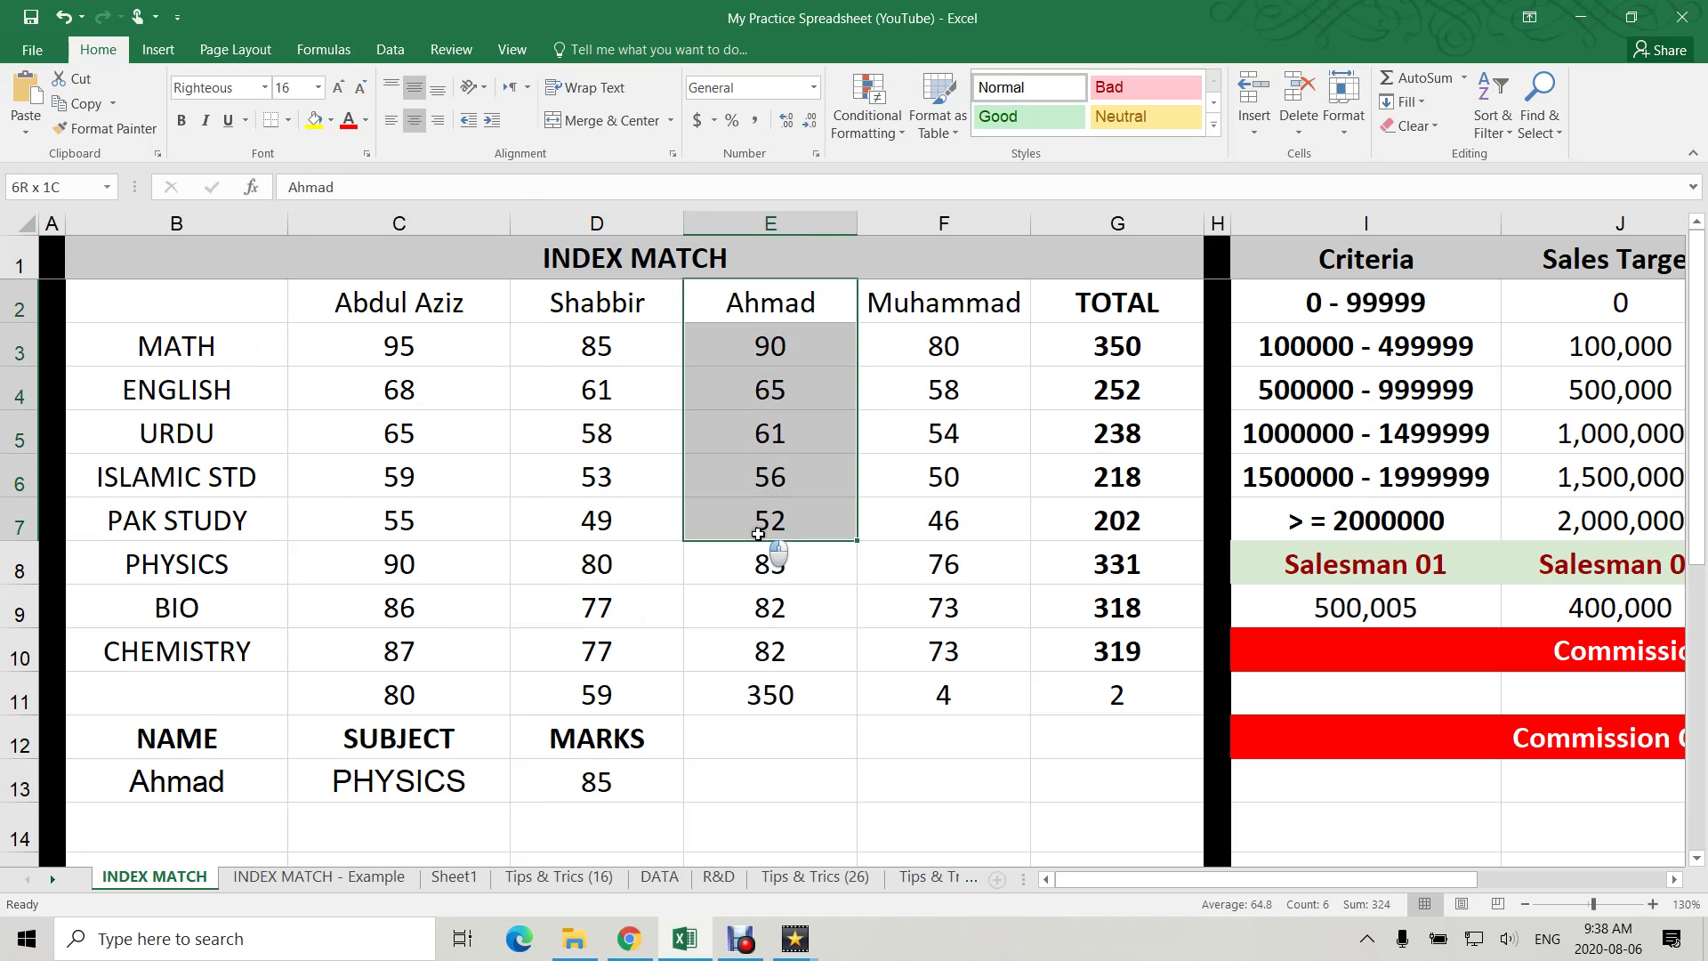
{"action": "left_click", "coordinate": [762, 558], "text": "ctrl"}
{"action": "left_click", "coordinate": [318, 567], "text": "shift"}
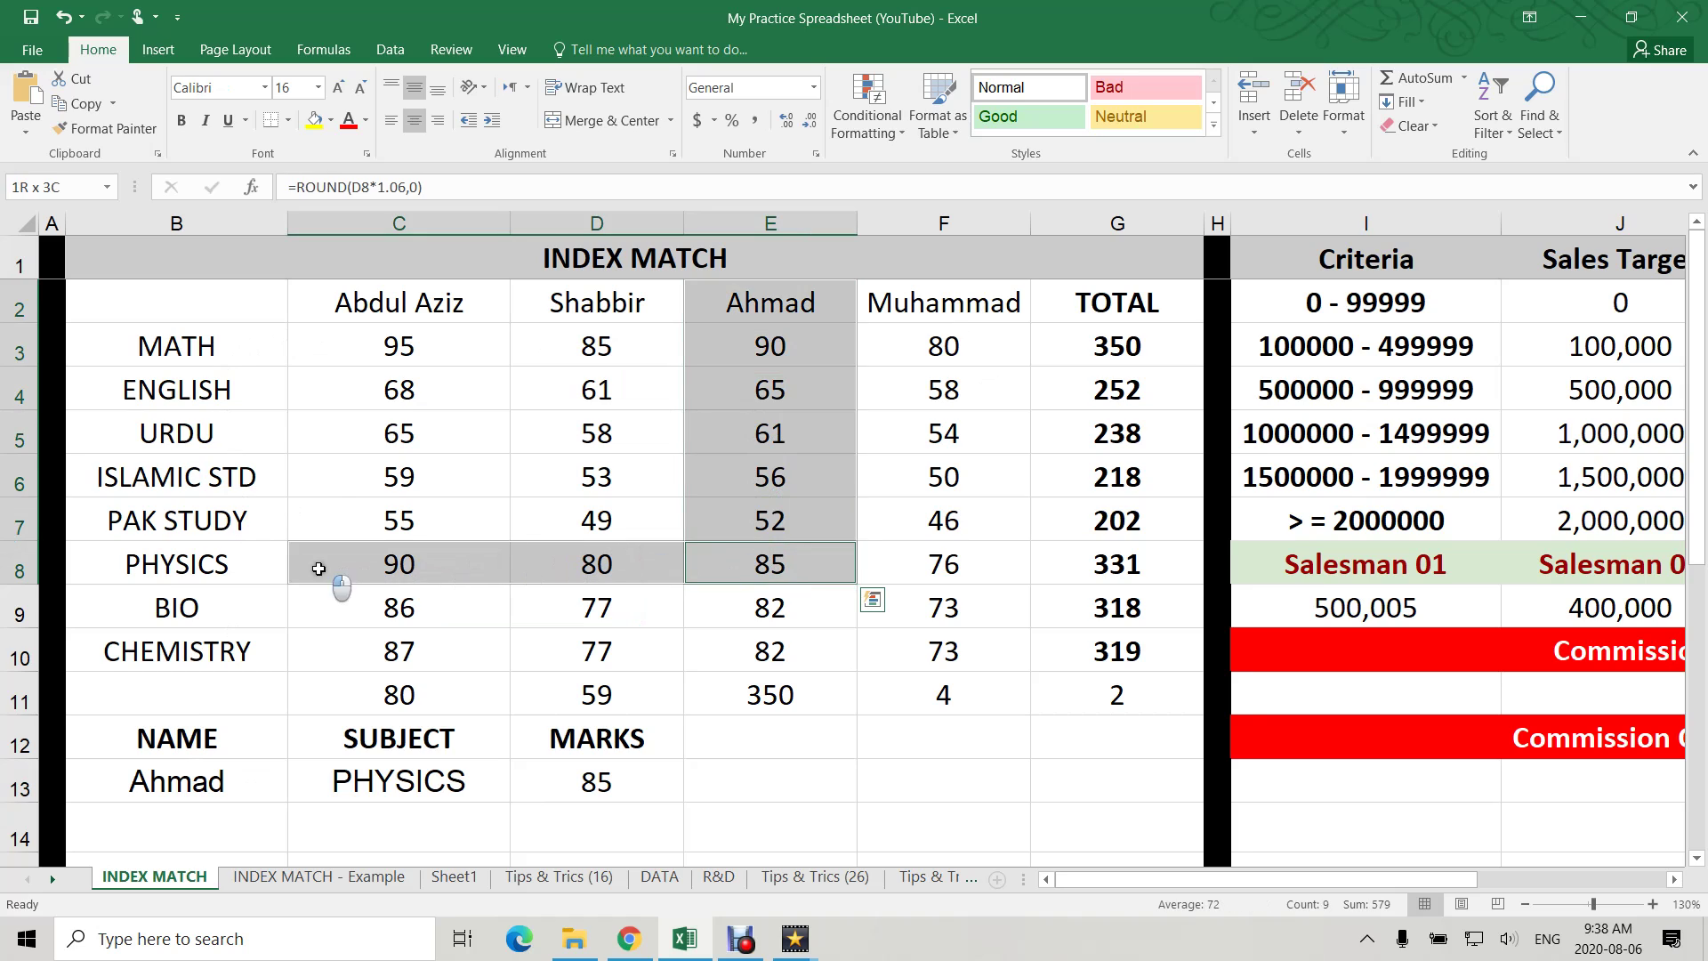
{"action": "left_click_drag", "start_coordinate": [318, 567], "coordinate": [277, 569]}
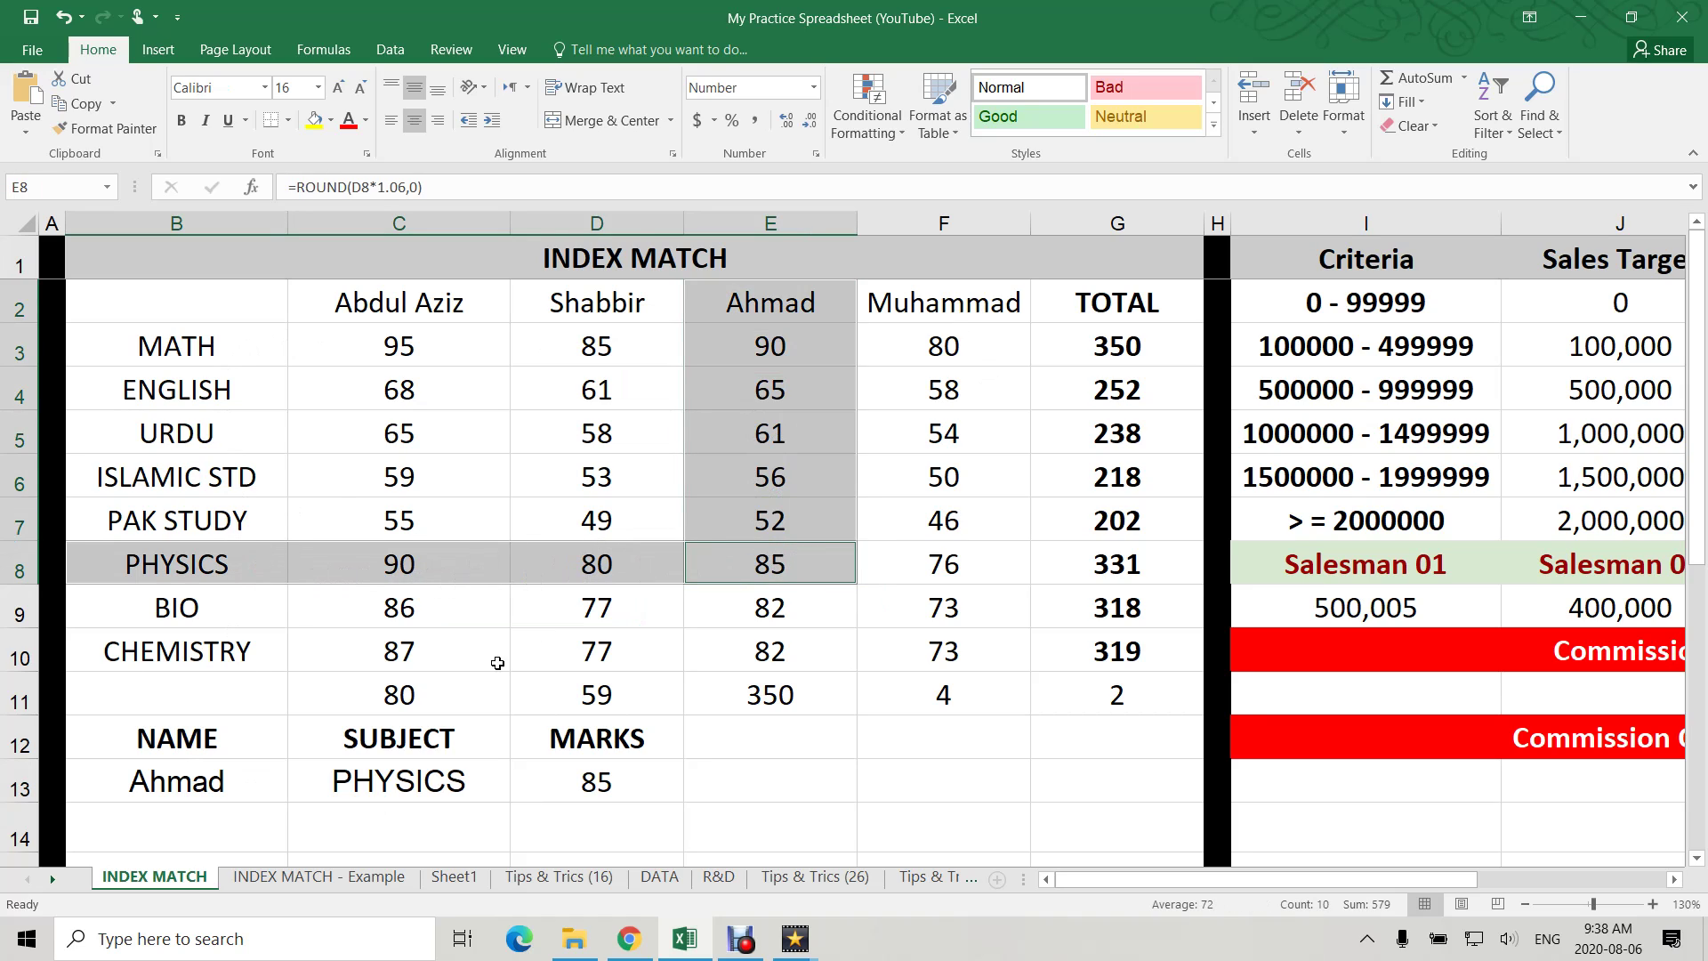
- Set the NAME in B13 to the first student and highlight that student's marks down to the PHYSICS row
{"action": "left_click", "coordinate": [267, 787]}
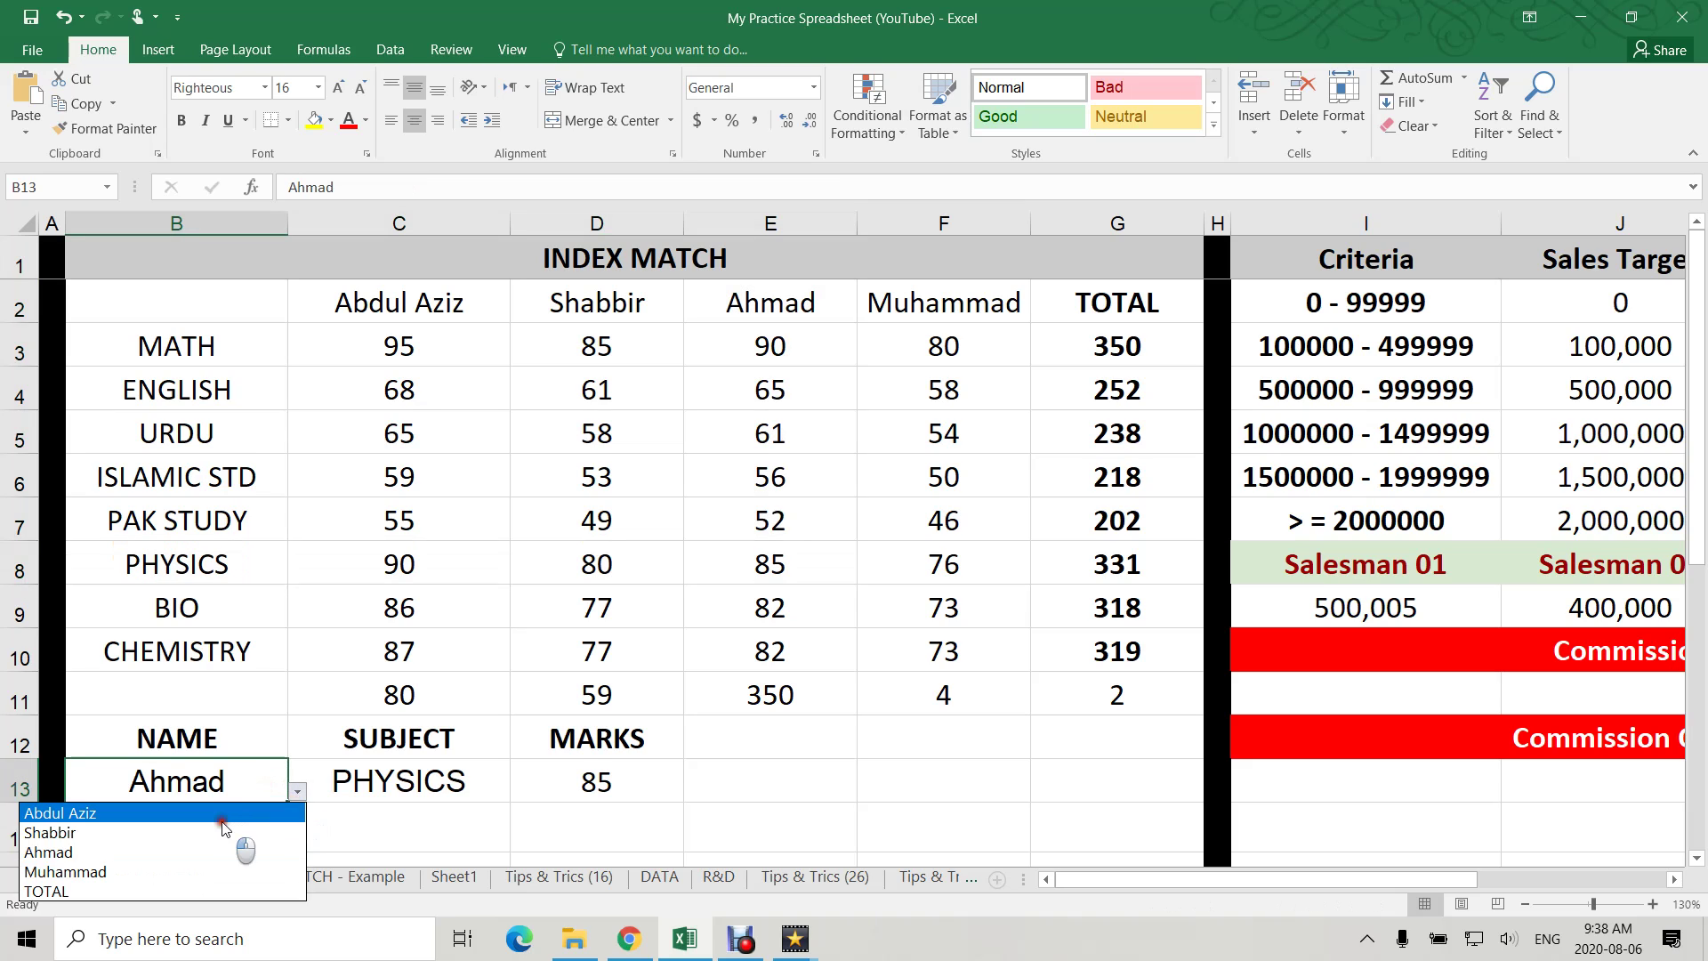
{"action": "left_click", "coordinate": [224, 813]}
{"action": "left_click_drag", "start_coordinate": [457, 307], "coordinate": [255, 562]}
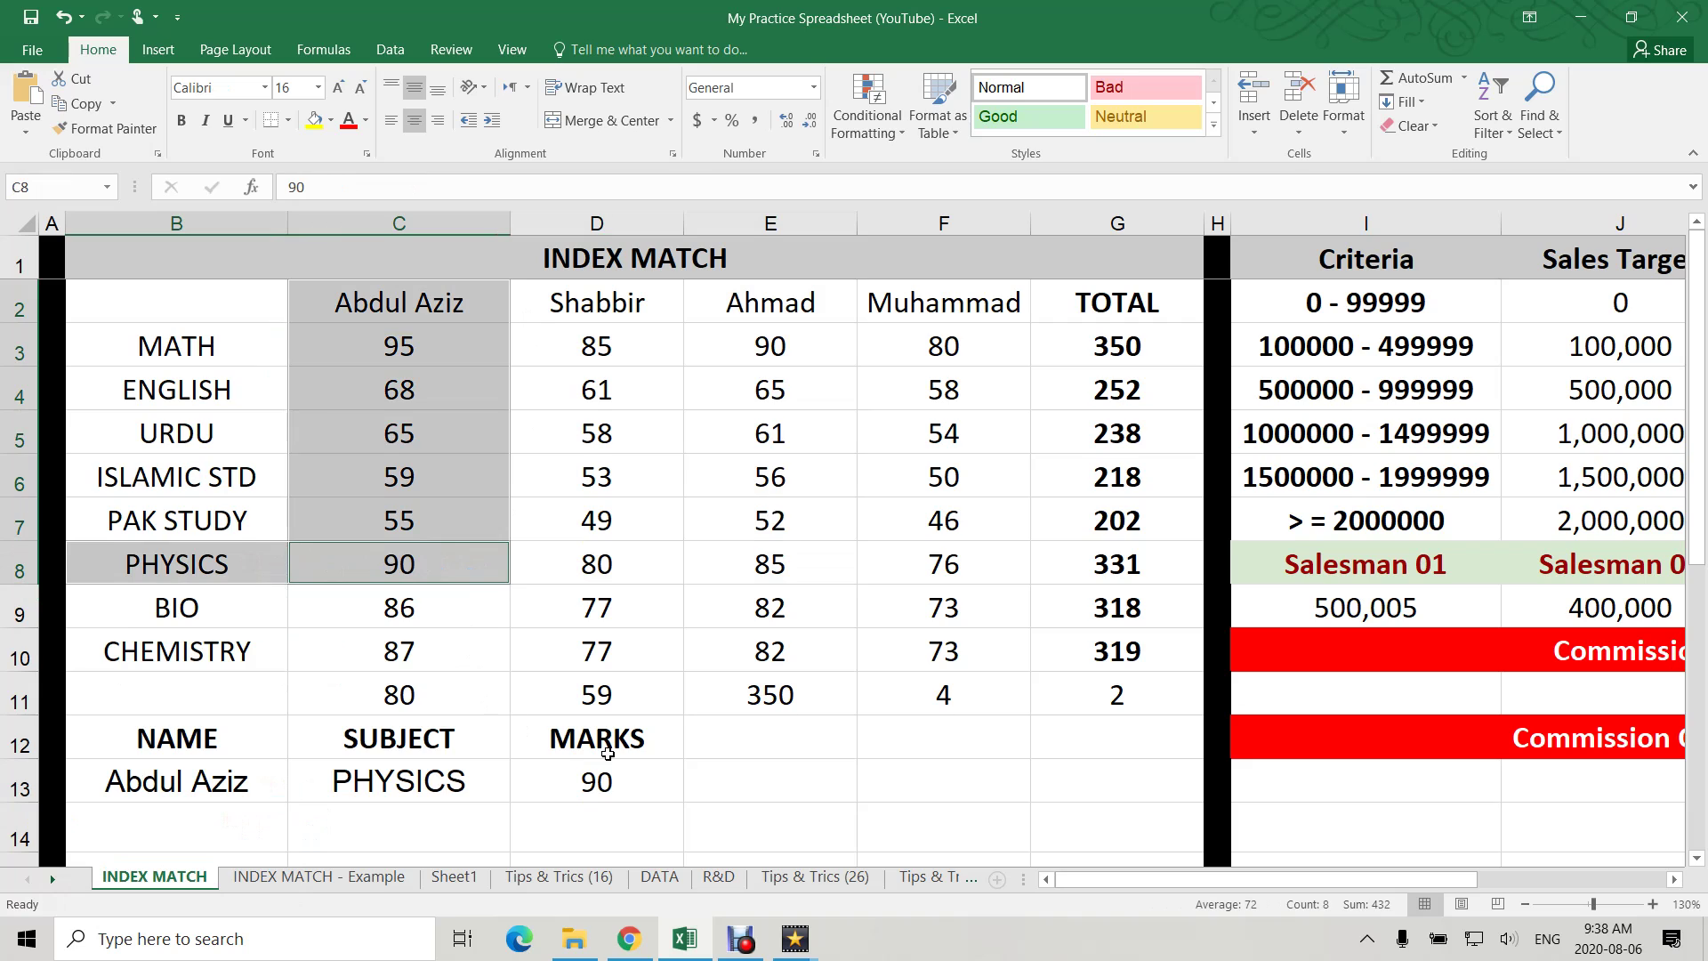
- Set the SUBJECT in C13 to URDU
{"action": "left_click", "coordinate": [451, 783]}
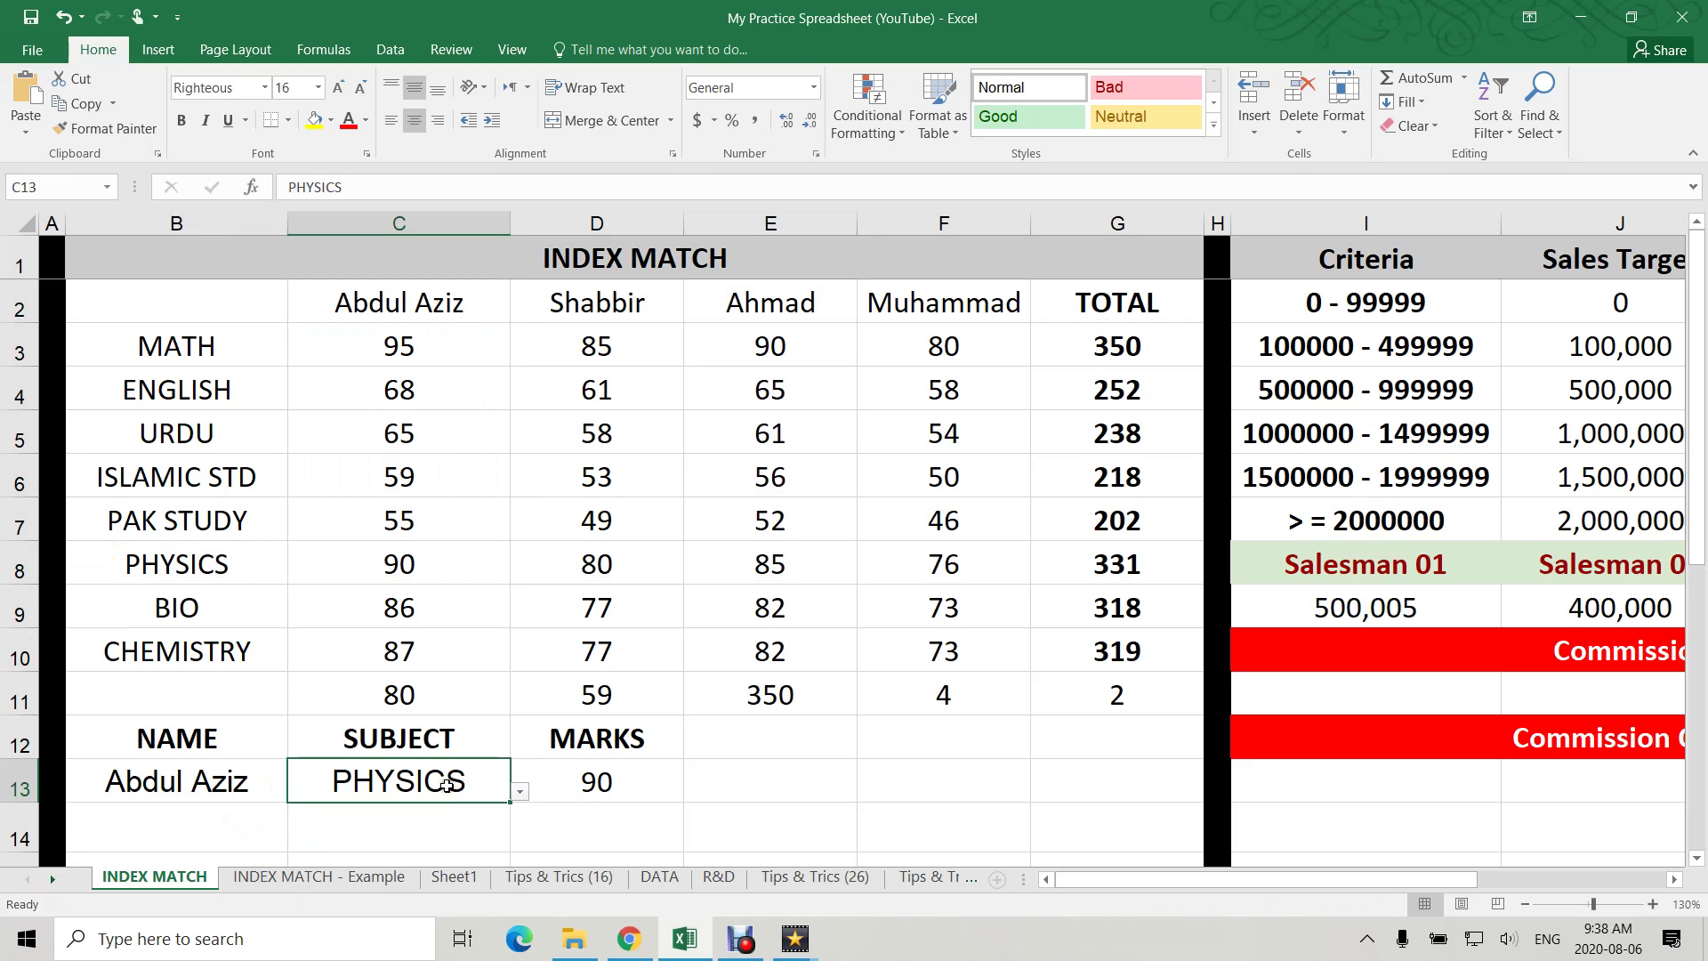
{"action": "left_click", "coordinate": [519, 791]}
{"action": "left_click", "coordinate": [359, 656]}
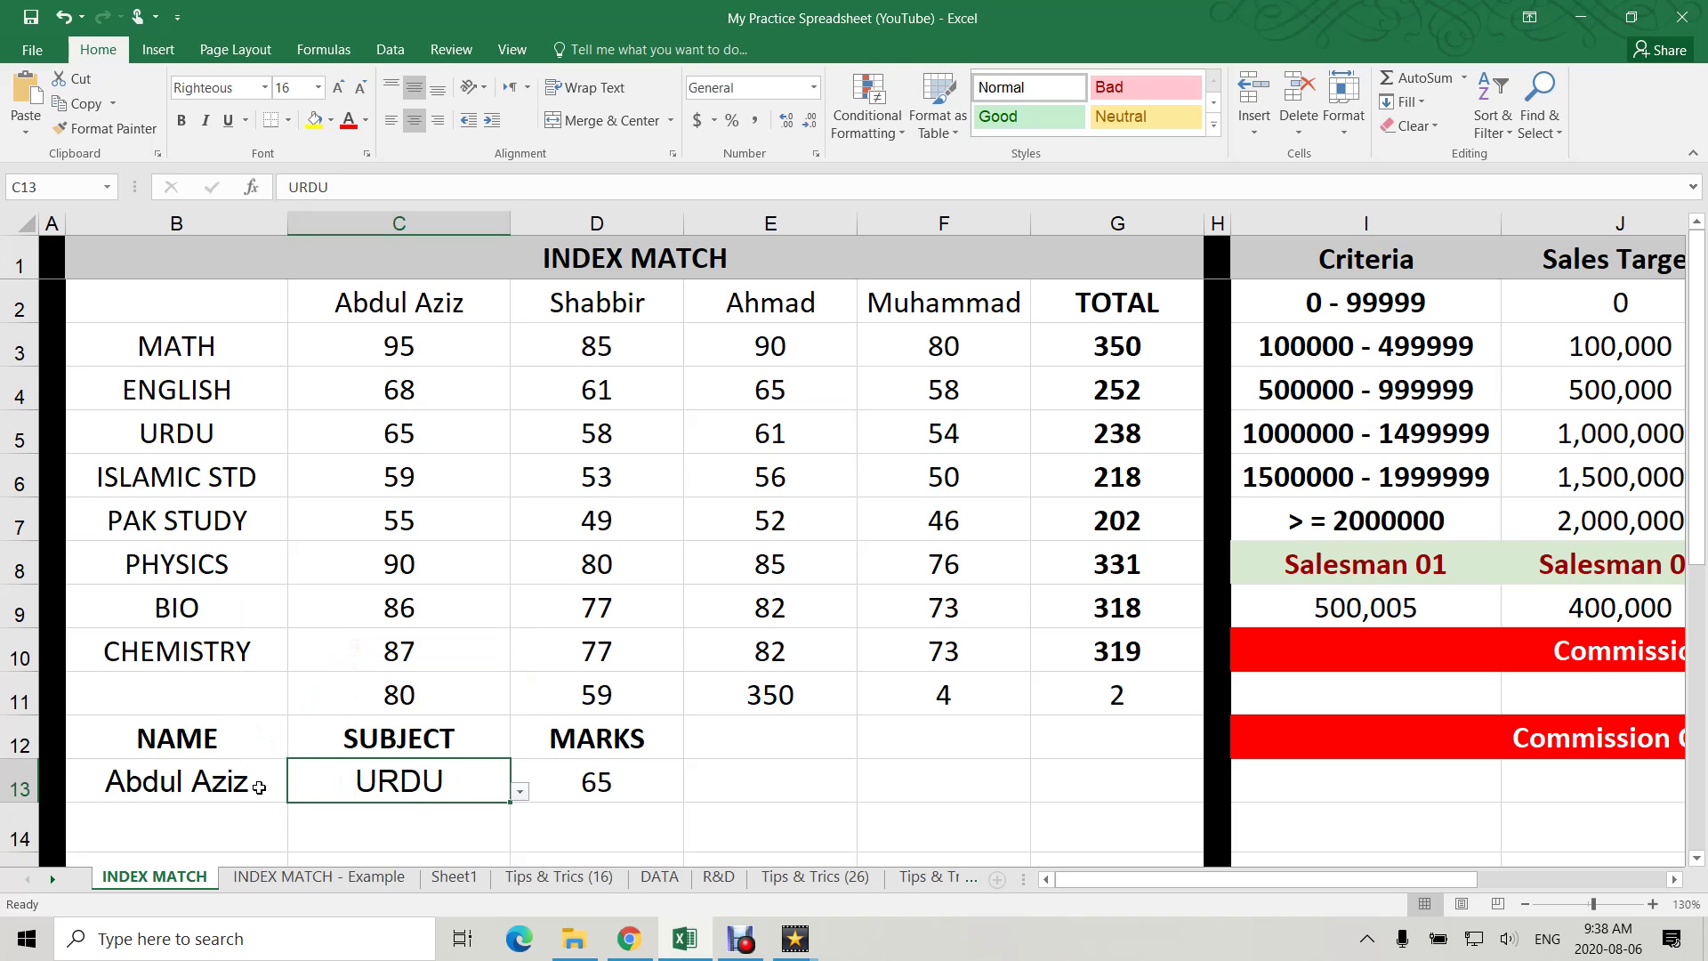
- Set the NAME in B13 to the second student and check the D13 mark against that student's column and the URDU row
{"action": "left_click", "coordinate": [262, 789]}
{"action": "left_click", "coordinate": [297, 792]}
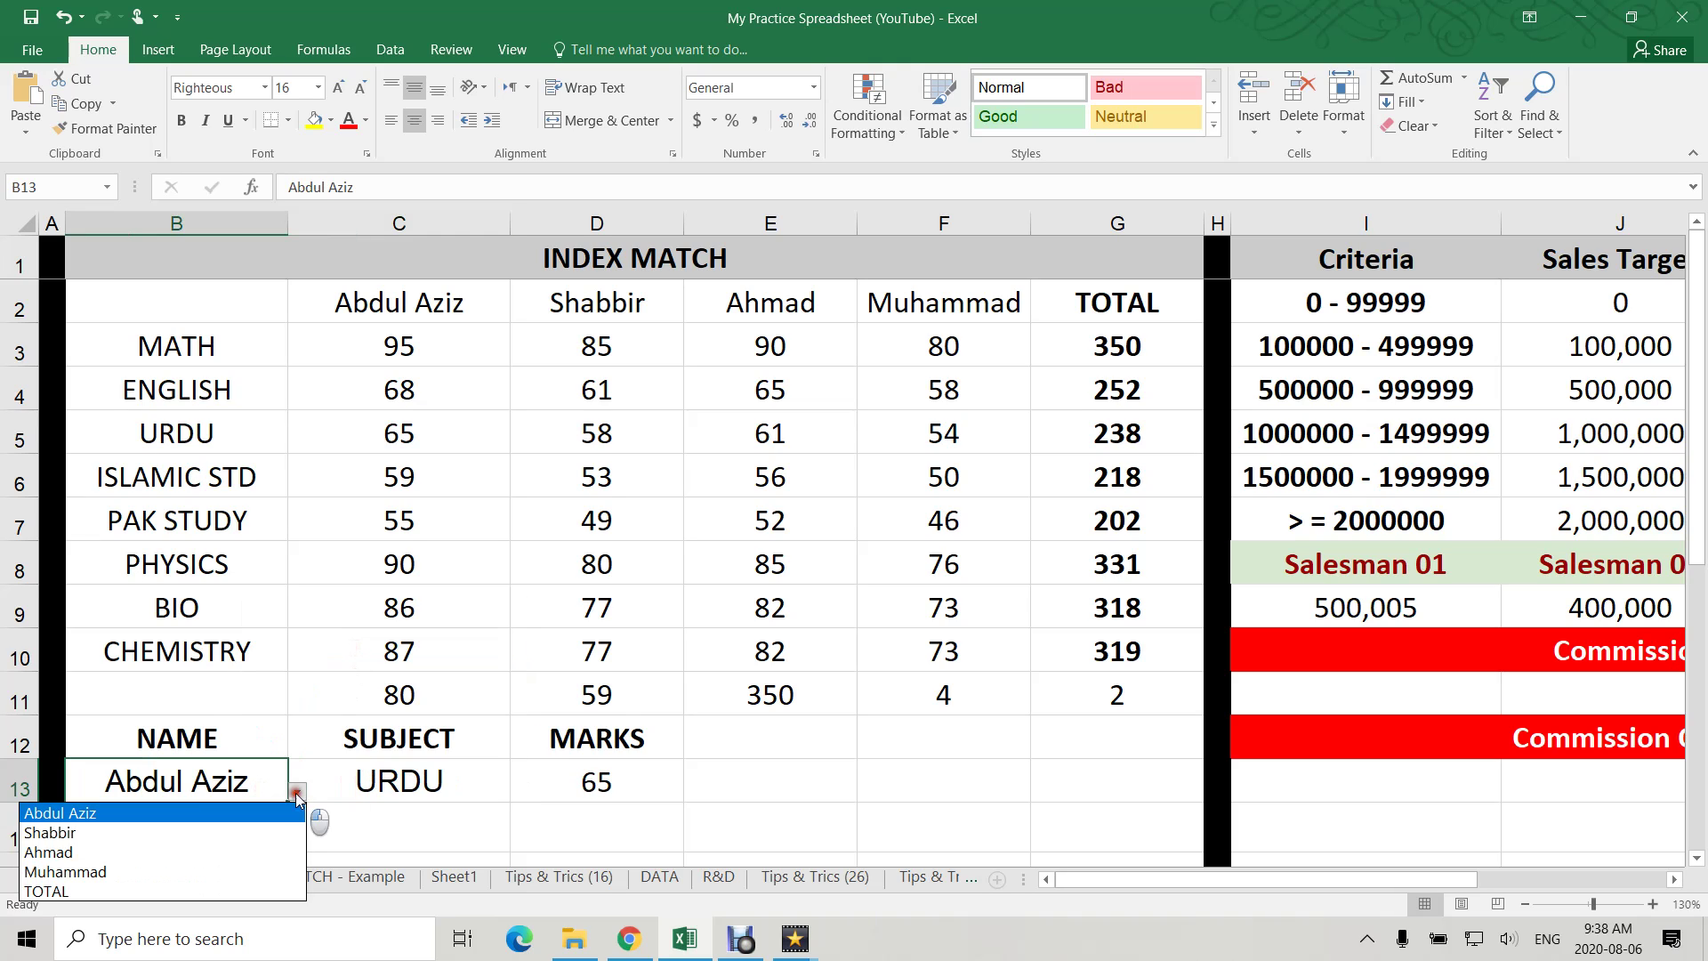
{"action": "left_click", "coordinate": [133, 834]}
{"action": "left_click_drag", "start_coordinate": [210, 354], "coordinate": [237, 434]}
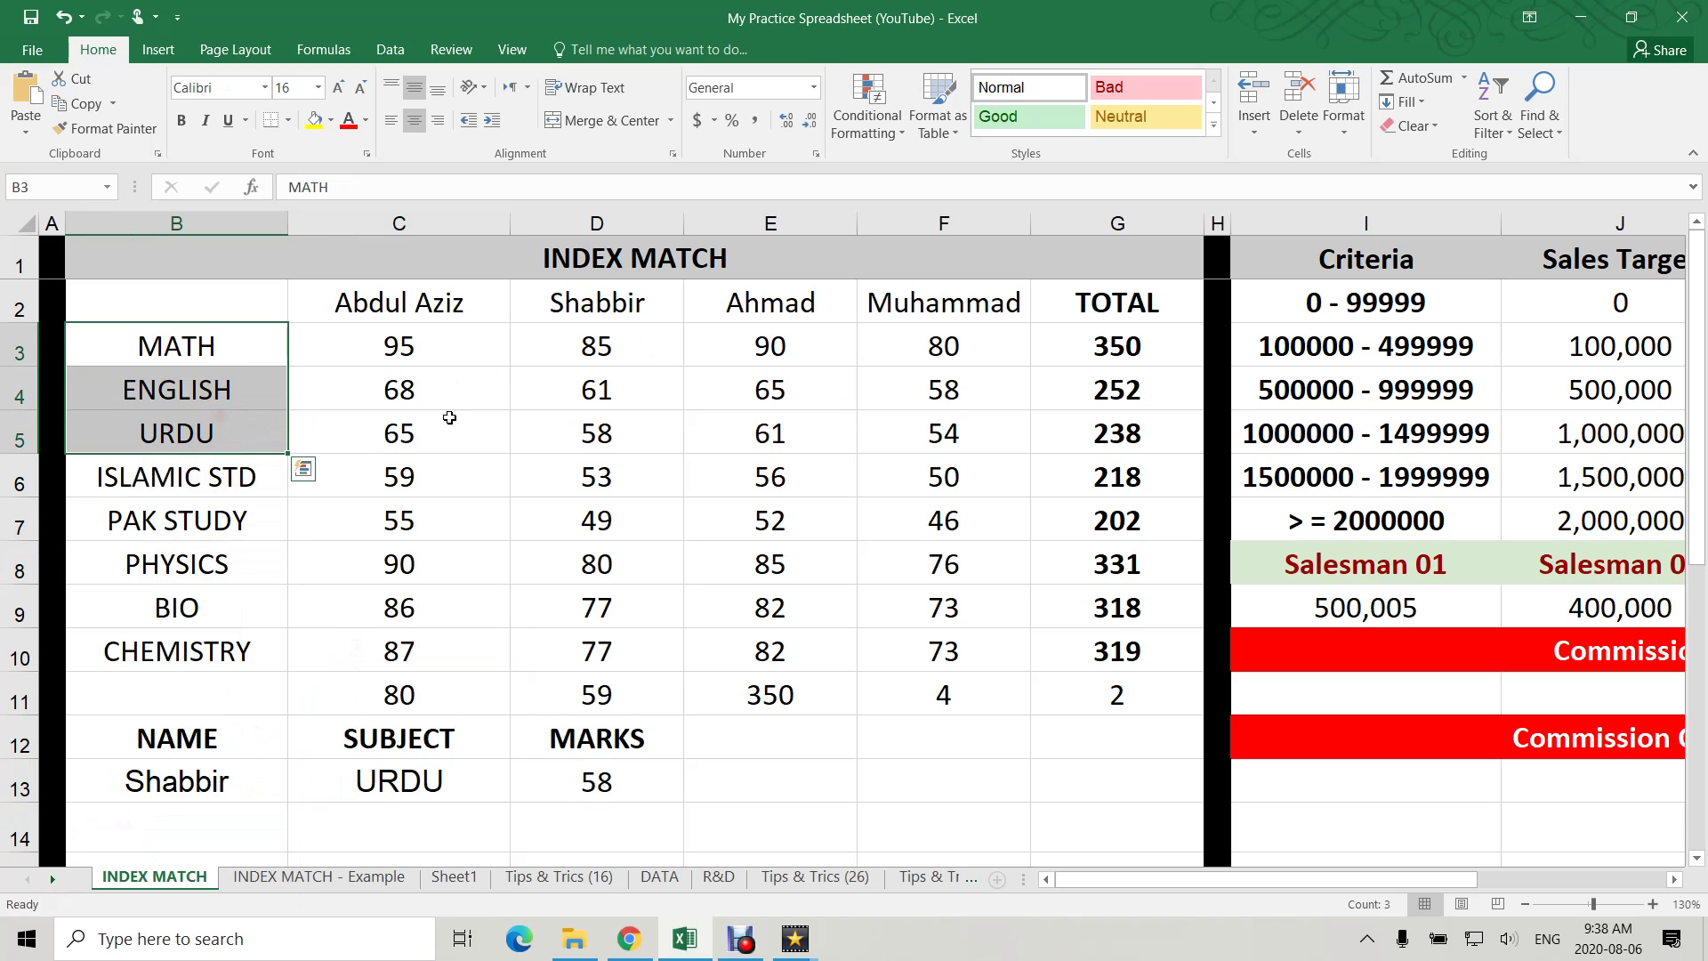
{"action": "left_click_drag", "start_coordinate": [634, 306], "coordinate": [228, 438]}
{"action": "left_click", "coordinate": [614, 774]}
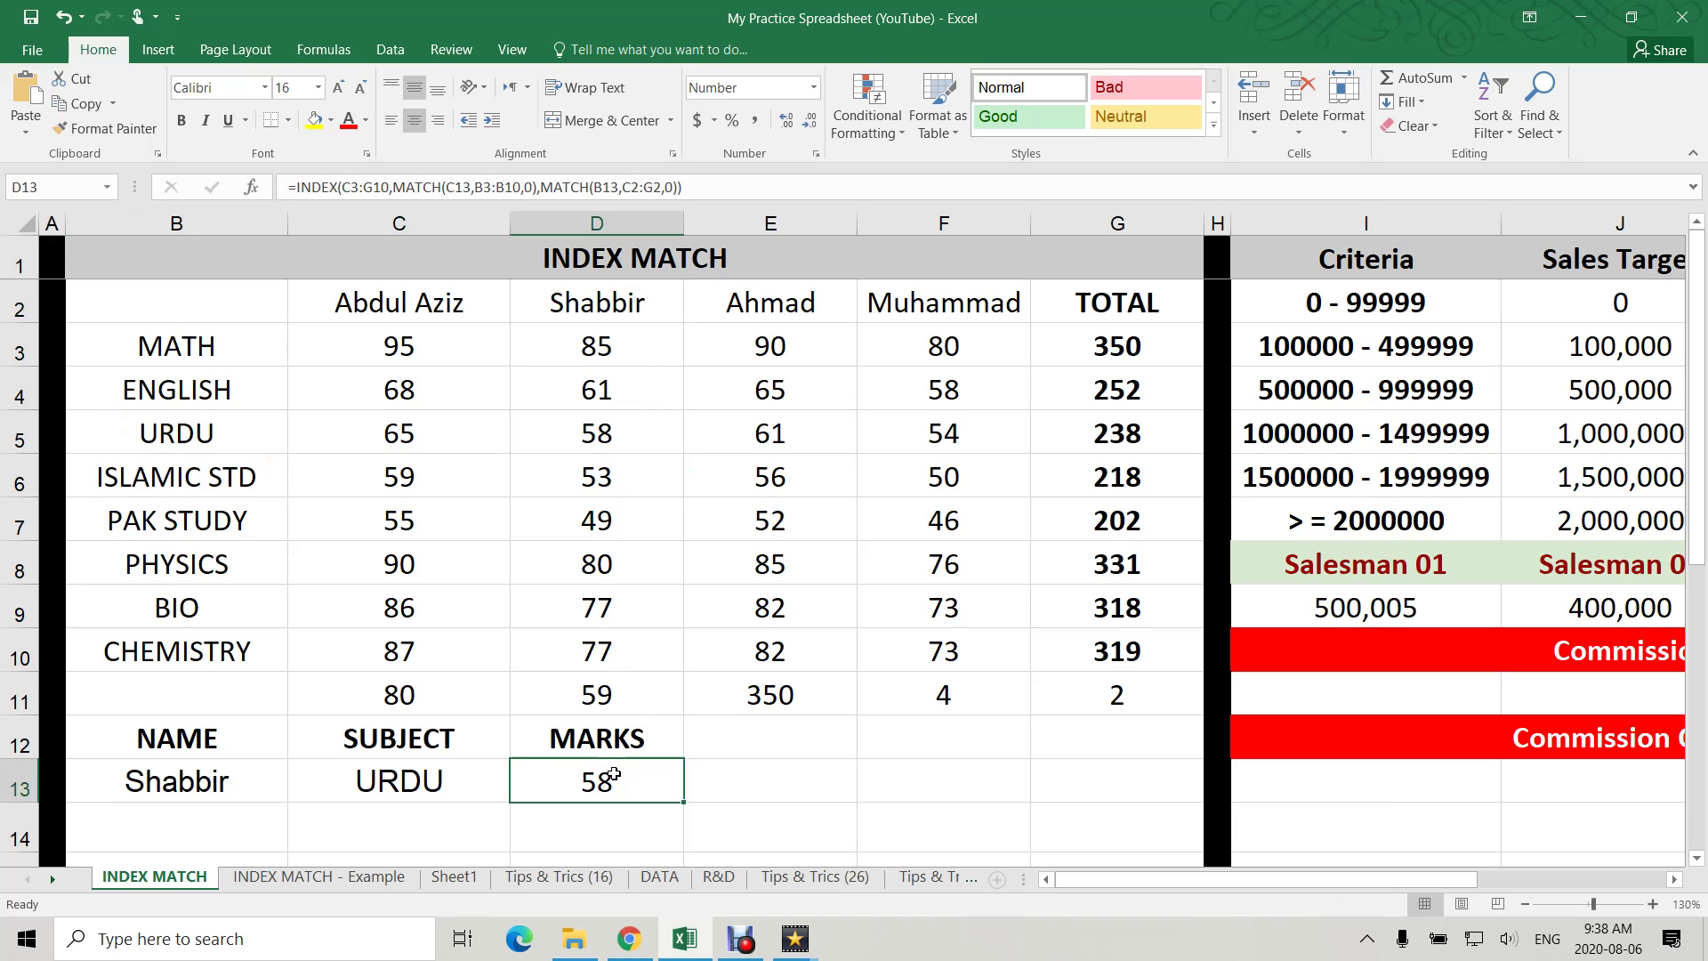
- Go across to the sales commission table beside the student marks table
{"action": "key", "text": "Right"}
{"action": "key", "text": "Right"}
{"action": "key", "text": "Right"}
{"action": "key", "text": "Right"}
{"action": "key", "text": "Right"}
{"action": "key", "text": "Right"}
{"action": "key", "text": "Right"}
{"action": "key", "text": "Right"}
{"action": "key", "text": "Right"}
{"action": "key", "text": "Right"}
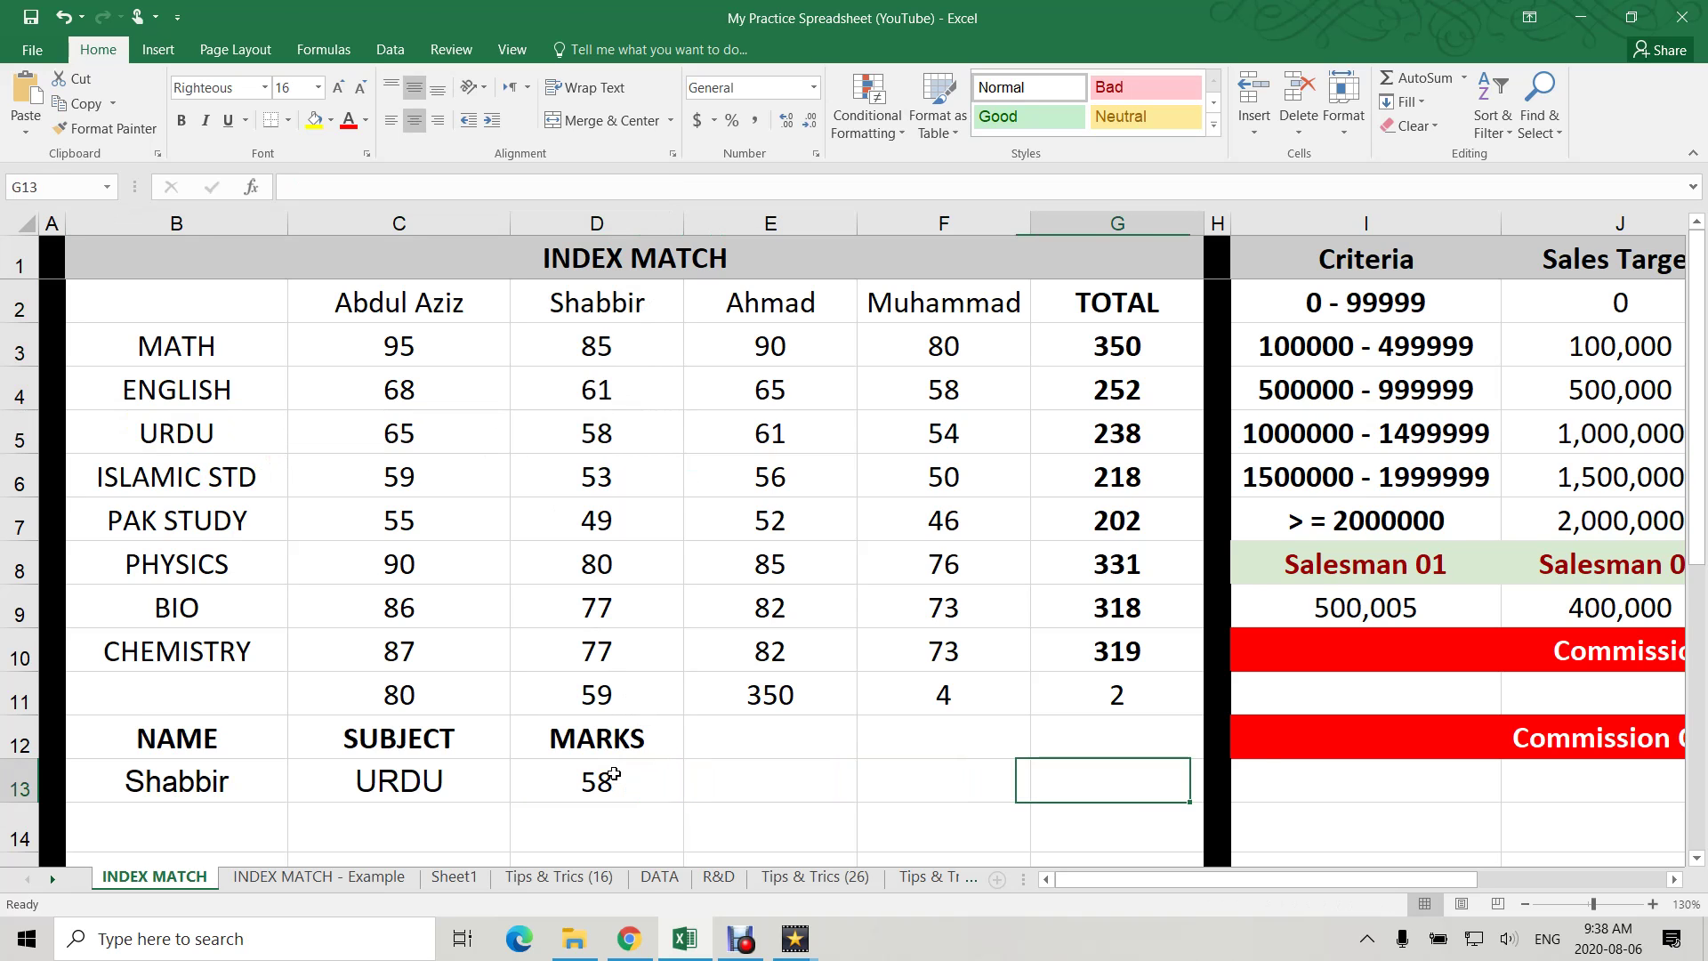
{"action": "key", "text": "Right"}
{"action": "key", "text": "Right"}
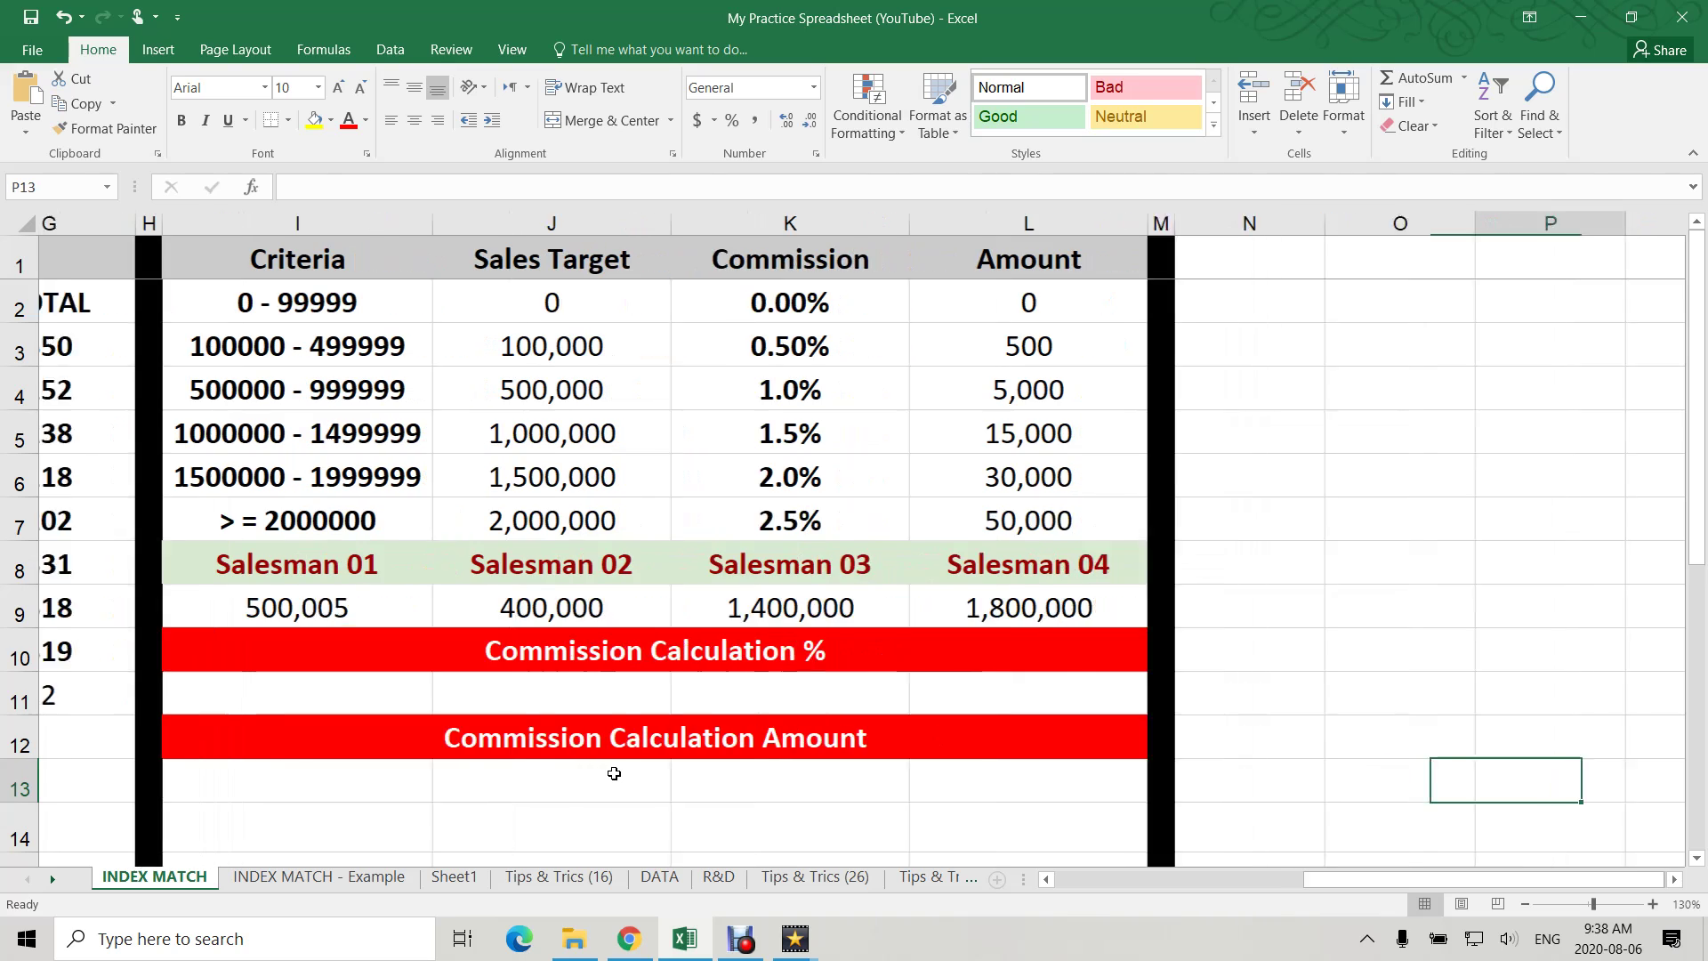
{"action": "left_click", "coordinate": [252, 698]}
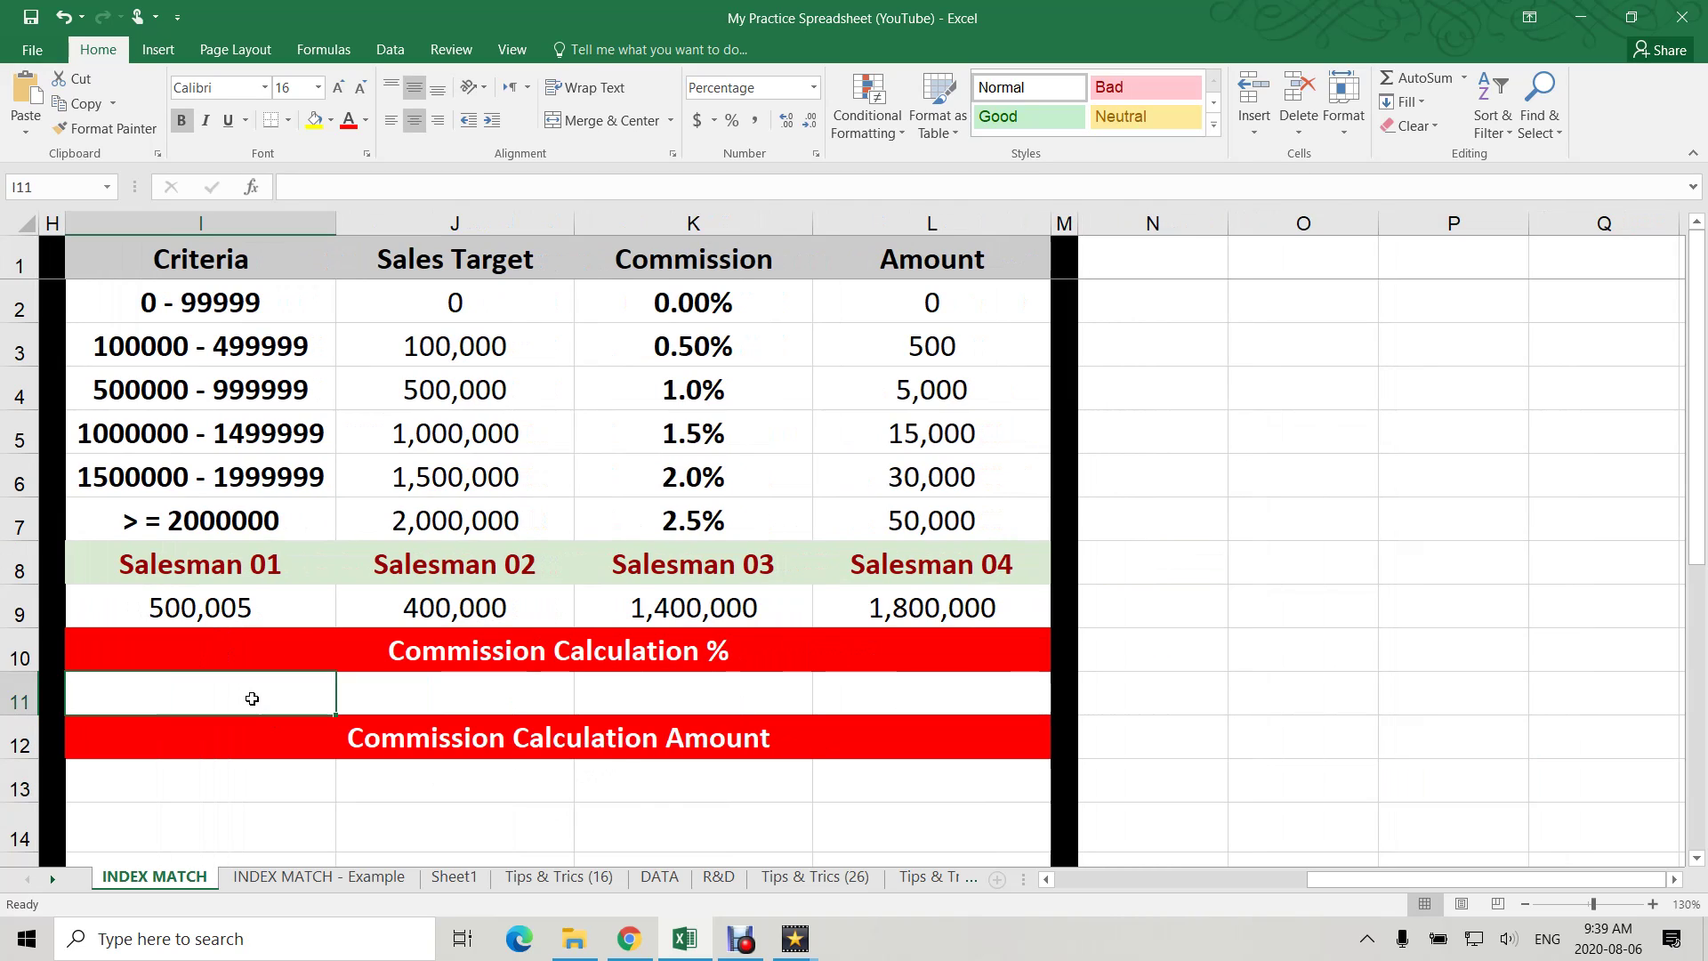
{"action": "type", "text": "="}
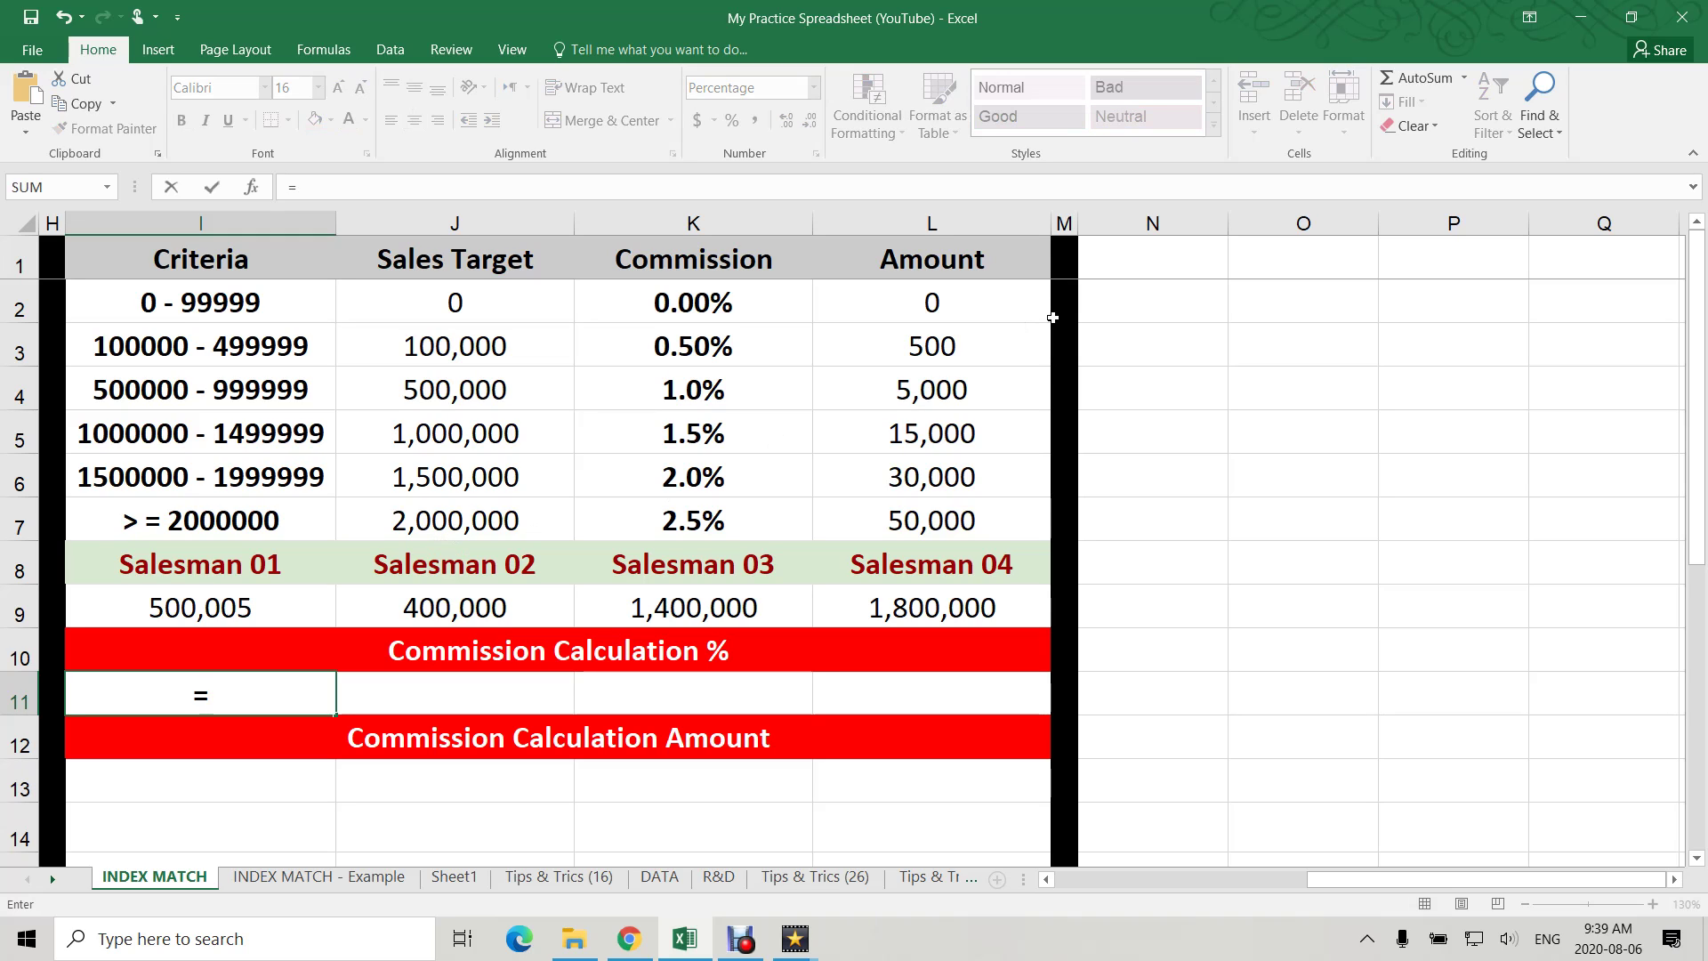
{"action": "key", "text": "Escape"}
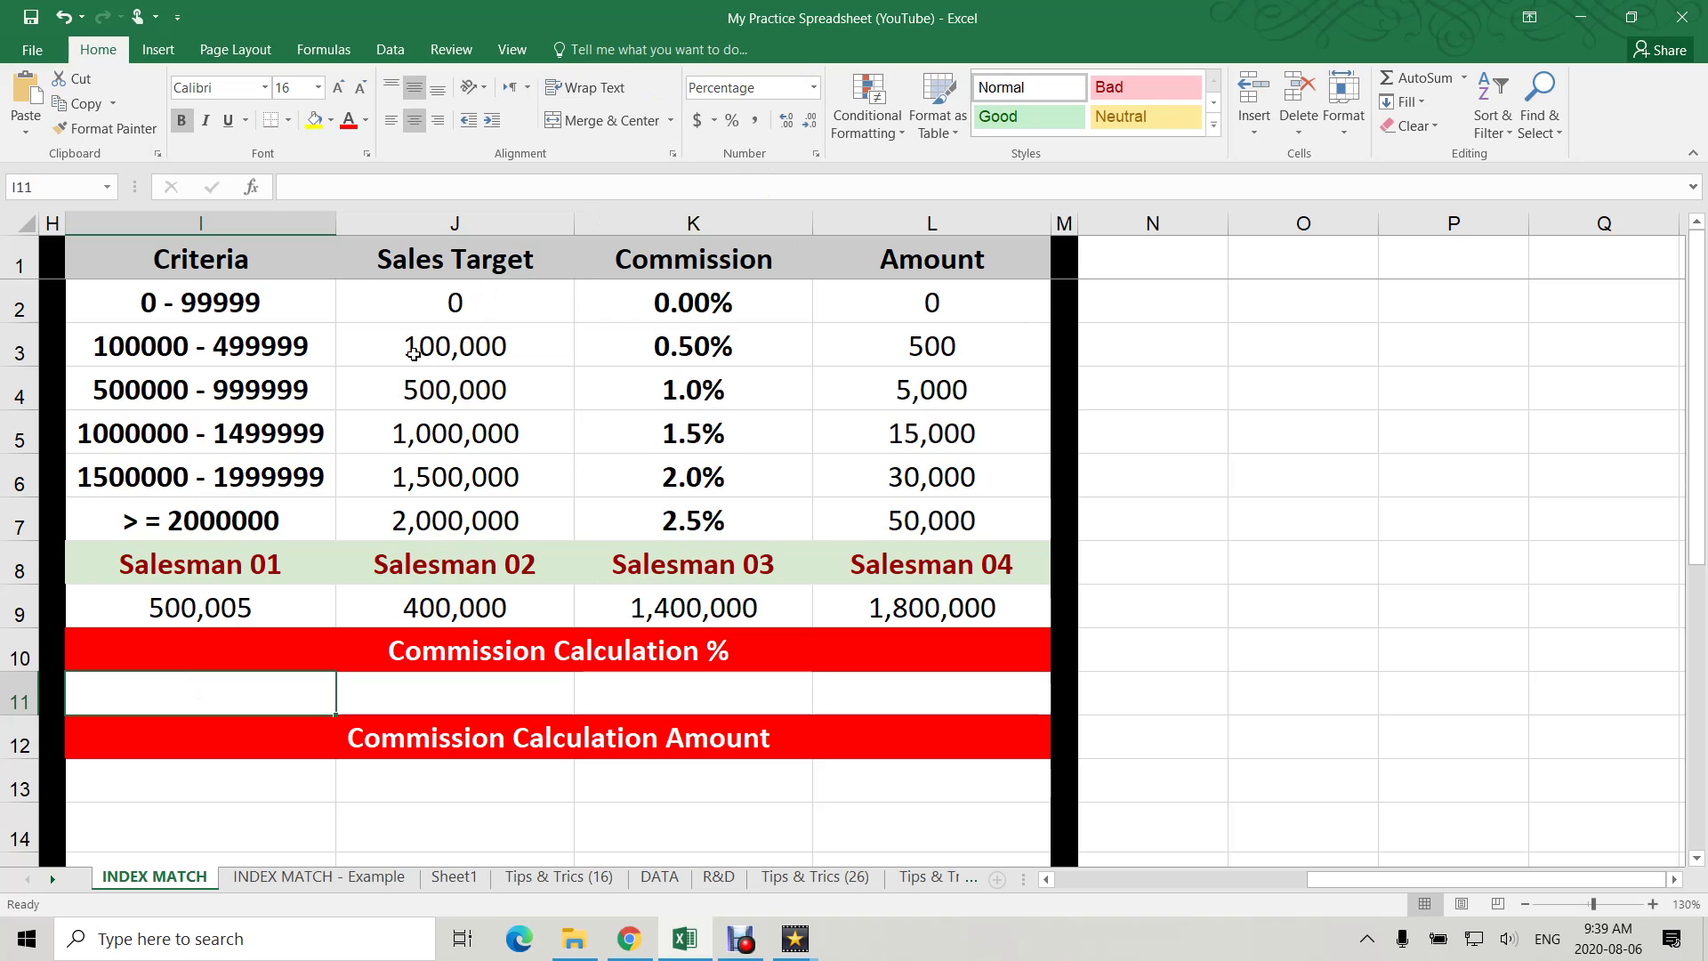
- Review the Sales Target and Commission columns, the four salesmen's sales in row 9 and the Commission Calculation % heading
{"action": "left_click_drag", "start_coordinate": [484, 317], "coordinate": [498, 527]}
{"action": "left_click_drag", "start_coordinate": [741, 307], "coordinate": [735, 531]}
{"action": "left_click_drag", "start_coordinate": [264, 614], "coordinate": [880, 614]}
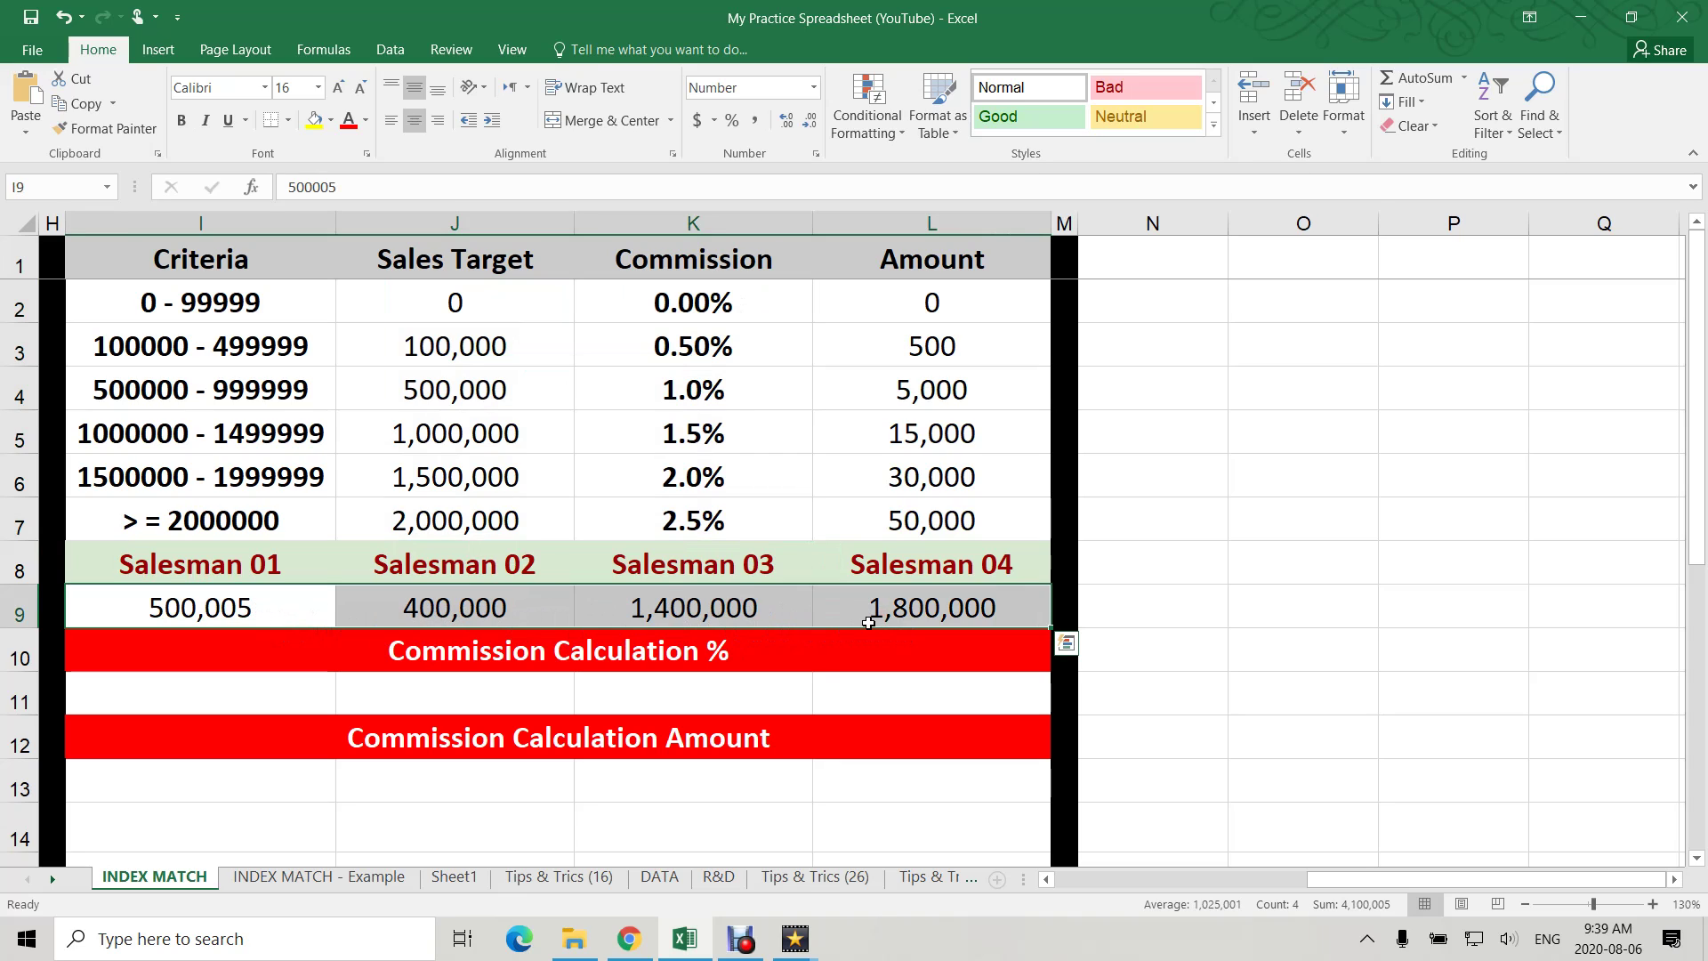
{"action": "left_click", "coordinate": [641, 648]}
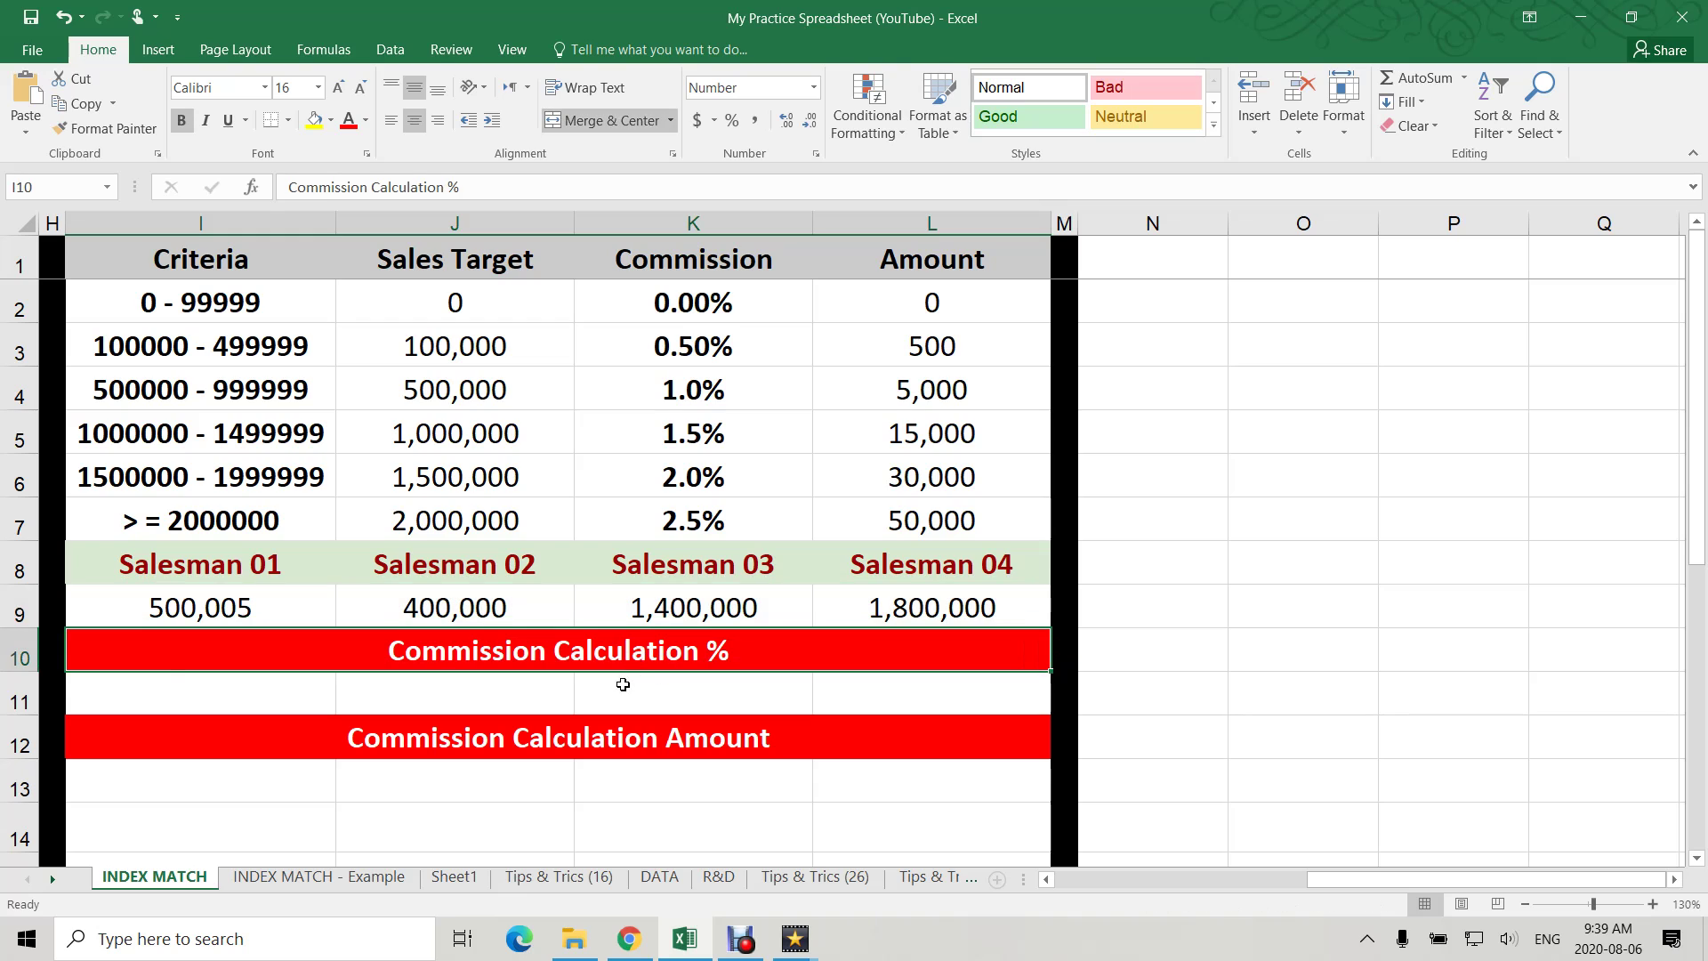
- Start an INDEX formula in I11 for Salesman 01 with the Commission range K2:K7 as its array
{"action": "left_click", "coordinate": [618, 678]}
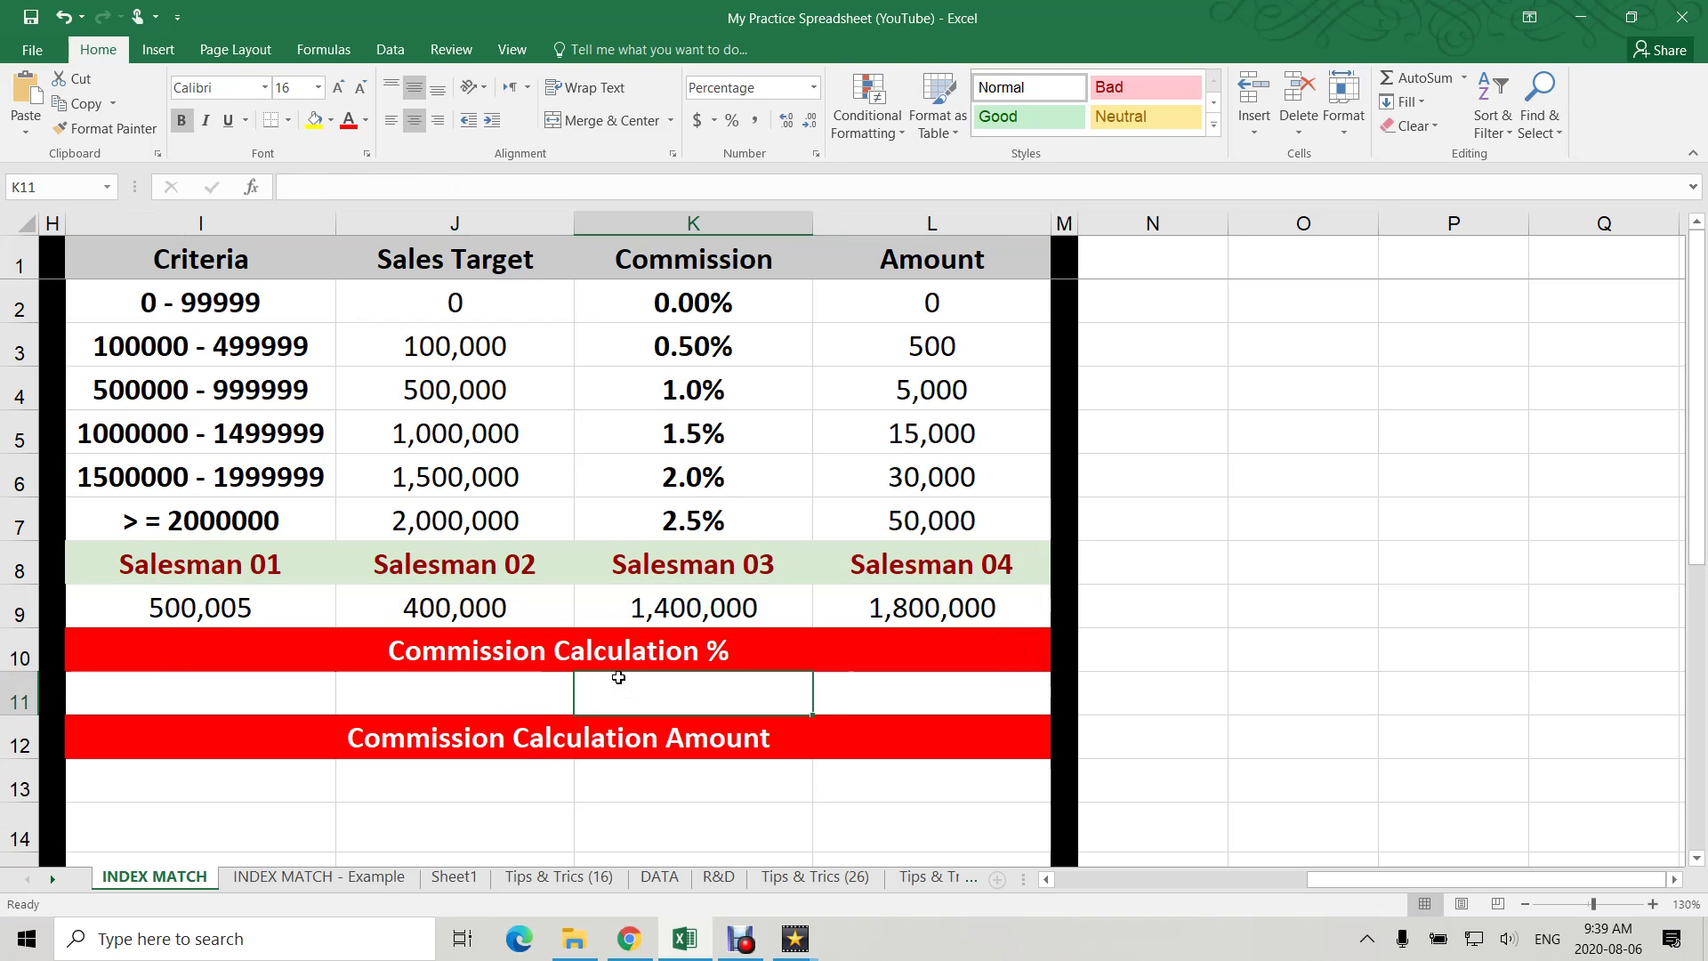
{"action": "left_click", "coordinate": [553, 771]}
{"action": "left_click", "coordinate": [217, 691]}
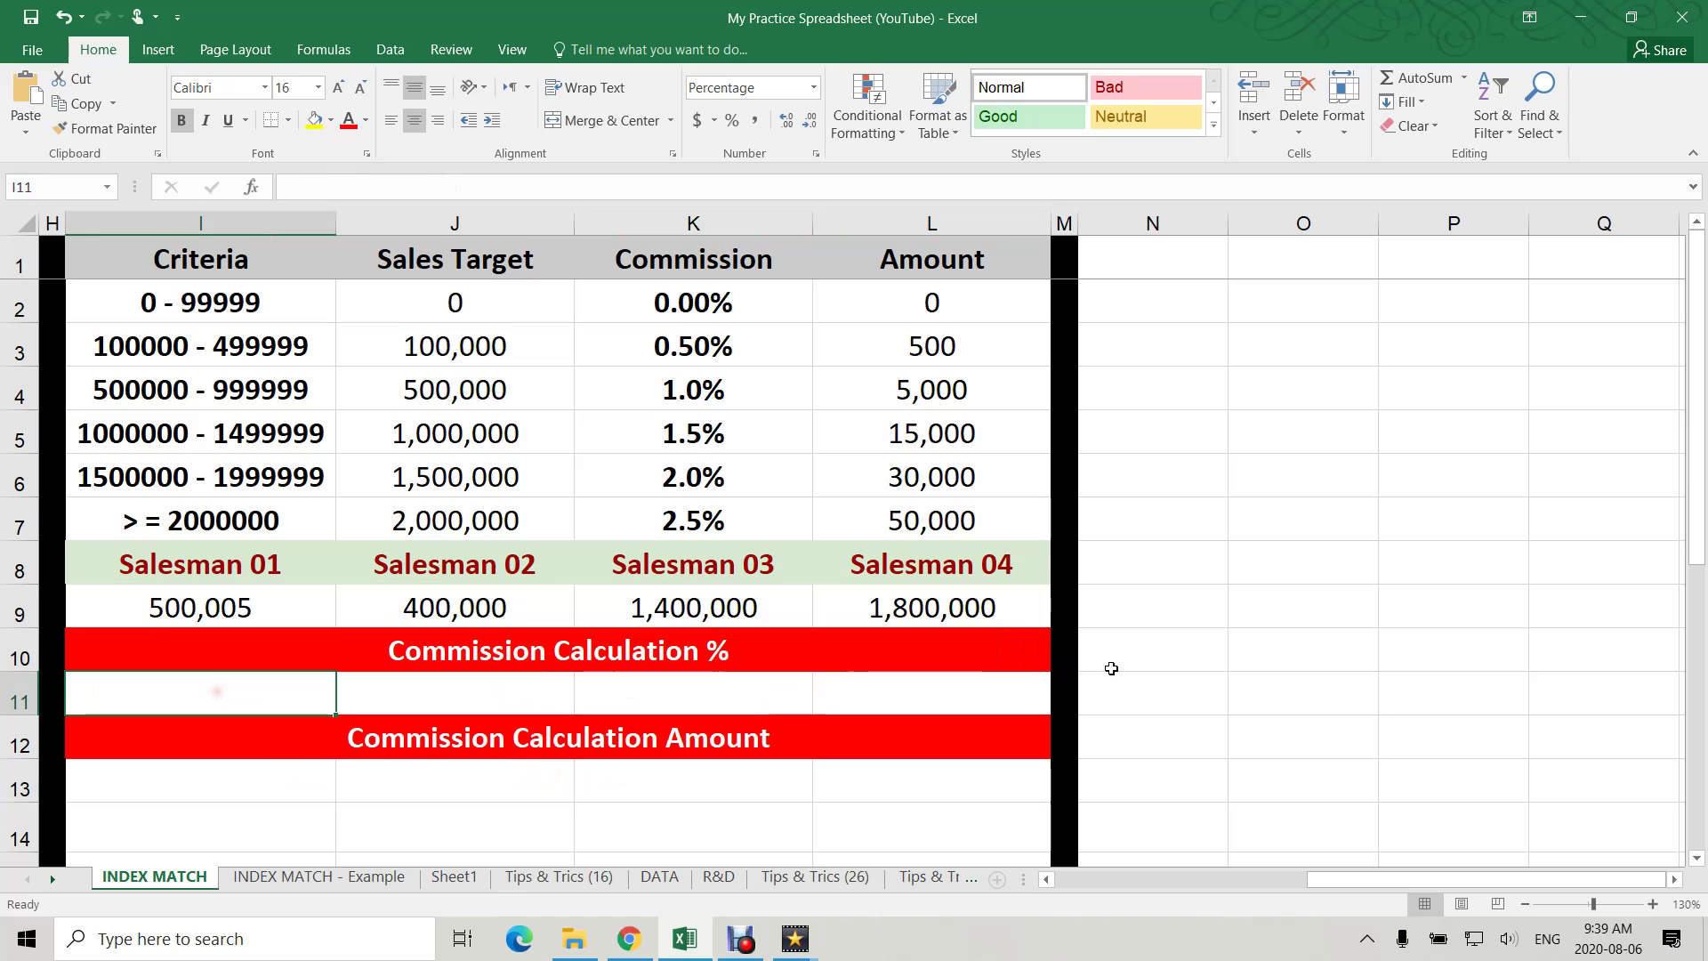
{"action": "type", "text": "=ind"}
{"action": "key", "text": "Tab"}
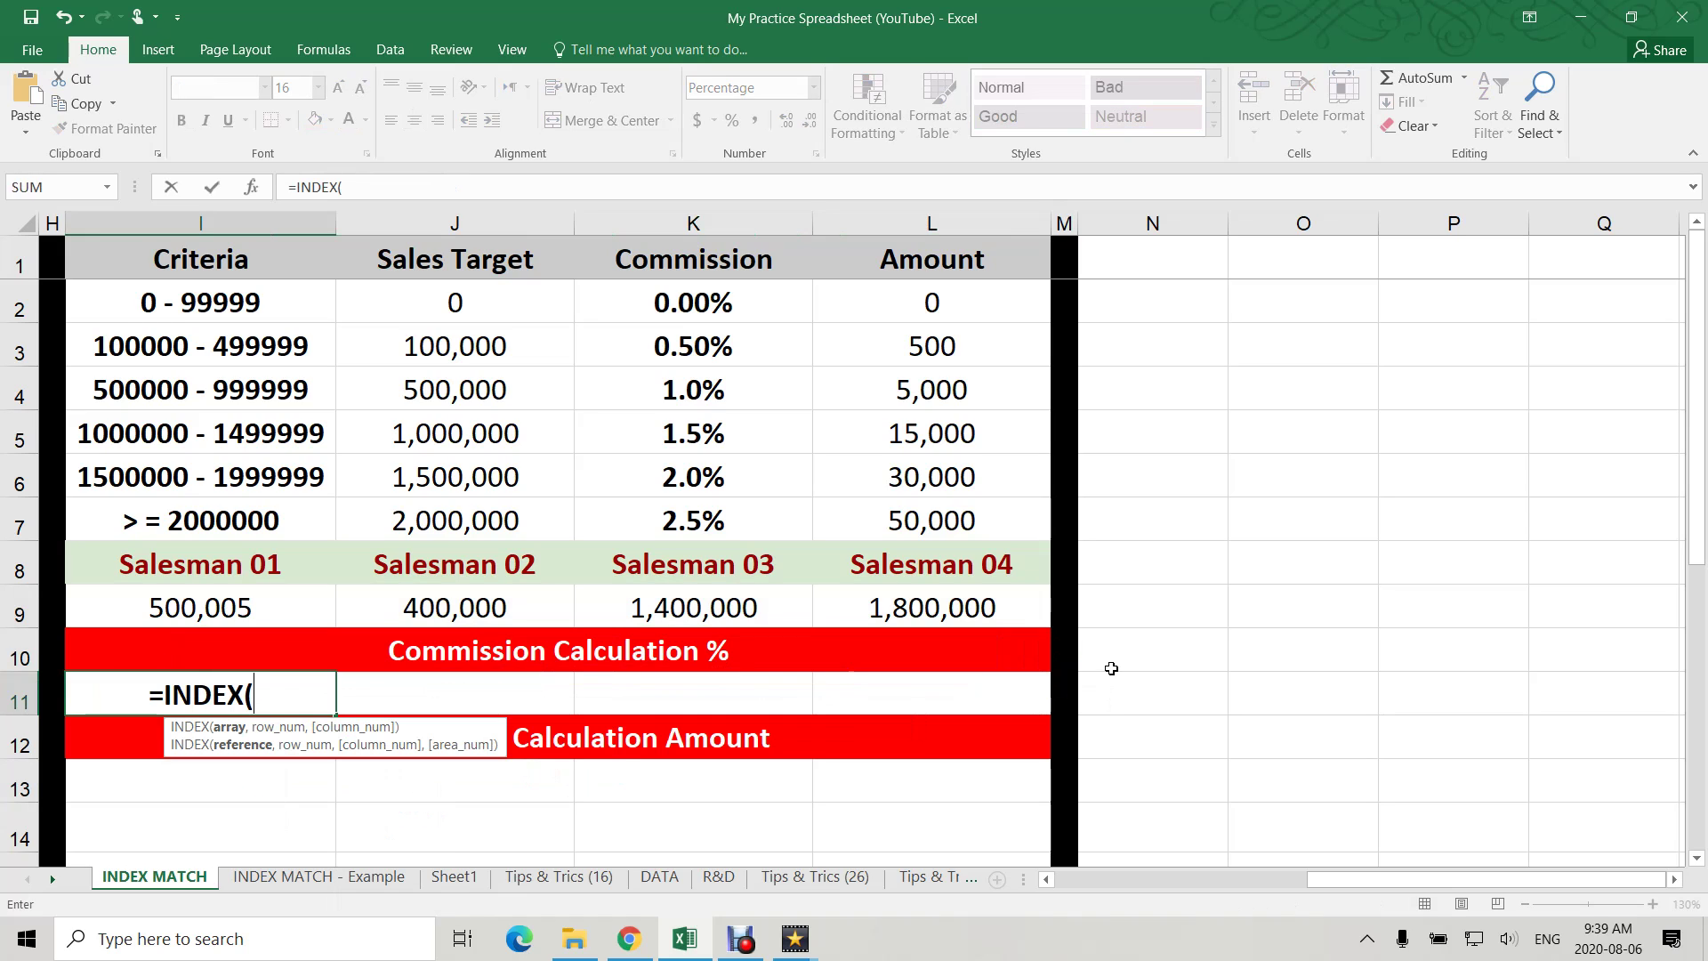
{"action": "left_click_drag", "start_coordinate": [721, 325], "coordinate": [723, 504]}
- Nest MATCH(I9,J2:J7,0) as the row number of the I11 formula and enter it, accepting the closing bracket correction
{"action": "type", "text": ",ma"}
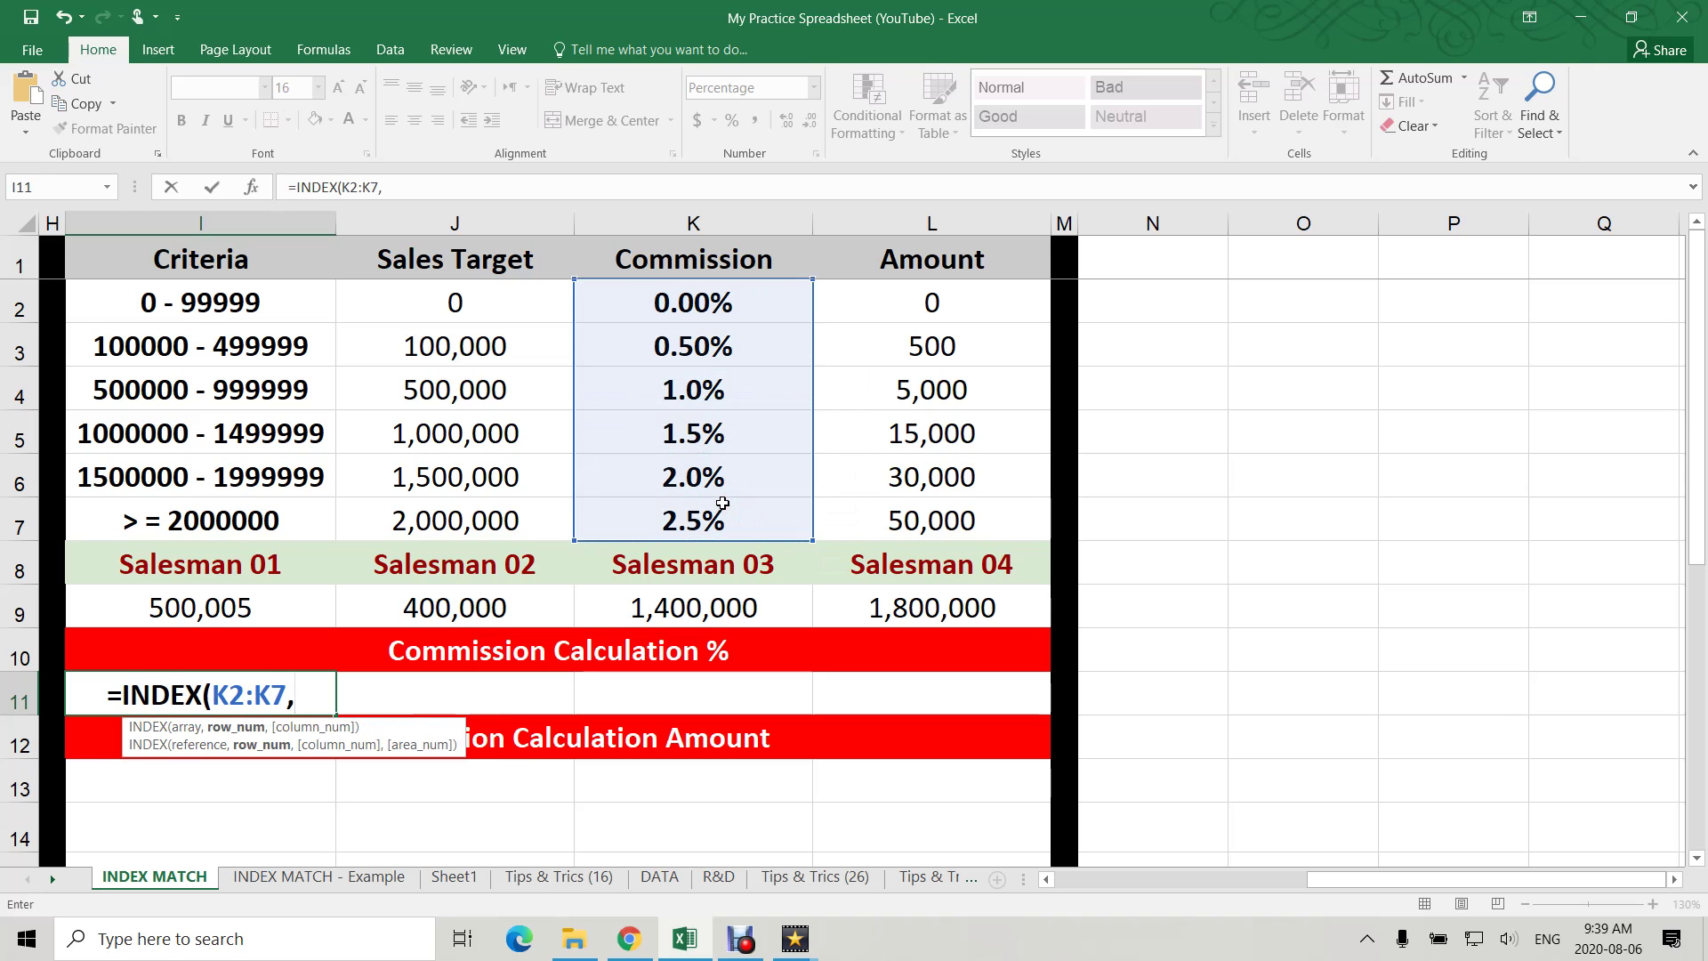
{"action": "key", "text": "Tab"}
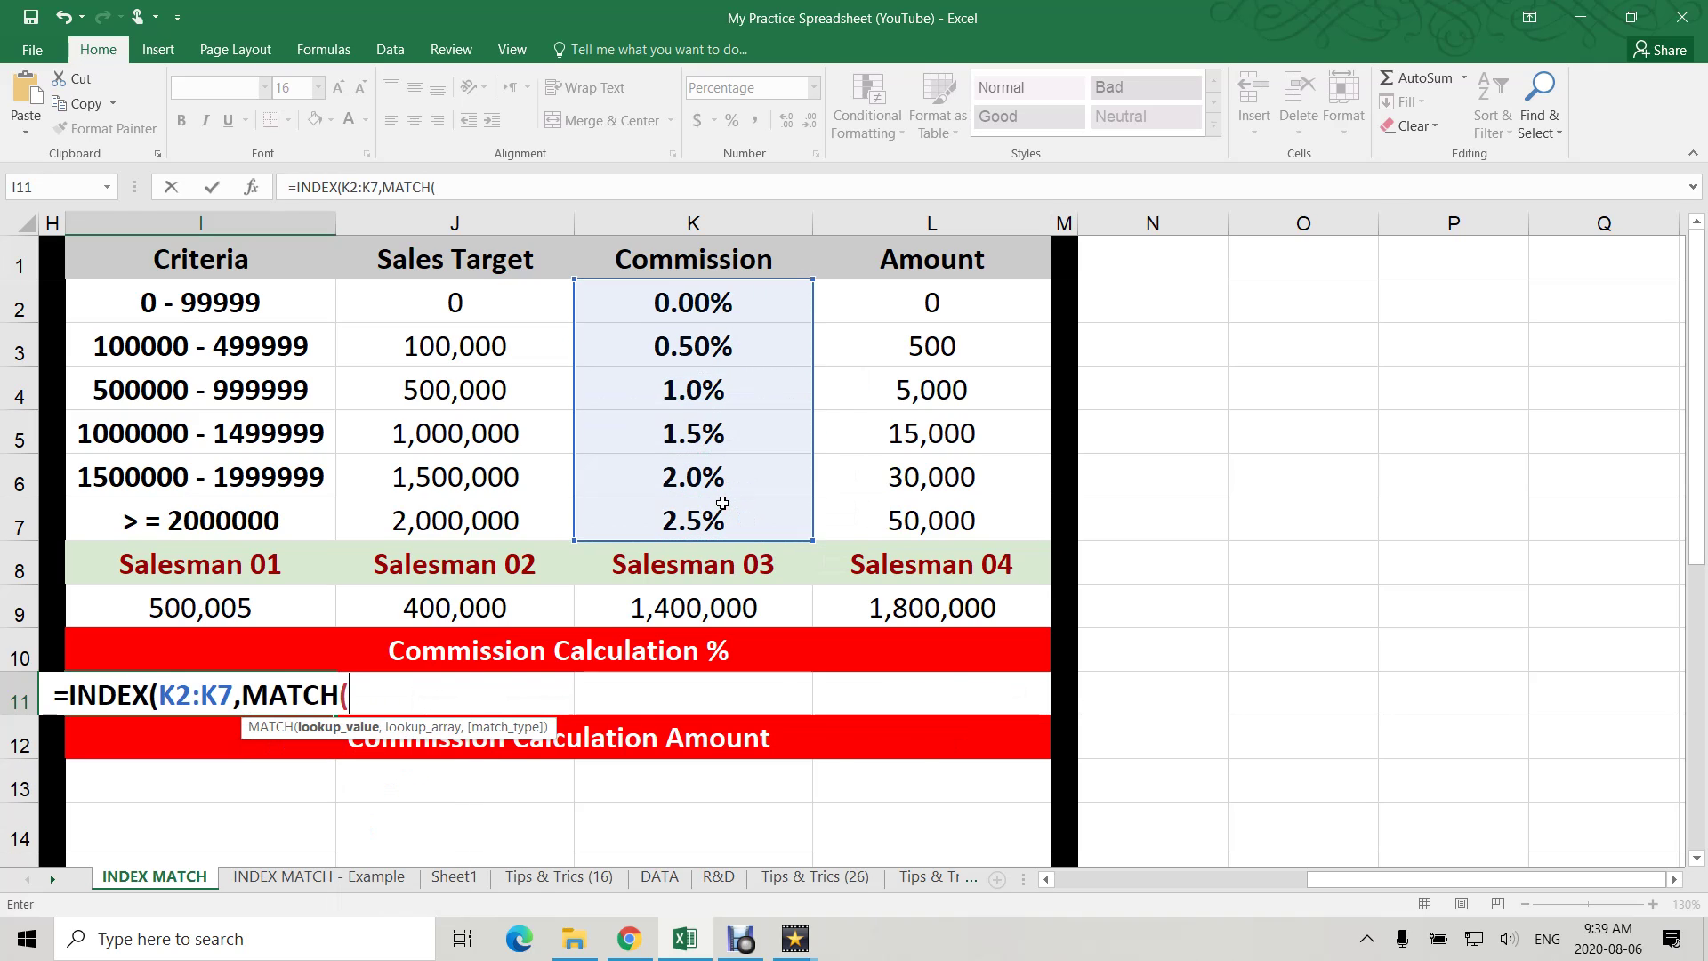
{"action": "left_click", "coordinate": [236, 610]}
{"action": "type", "text": ","}
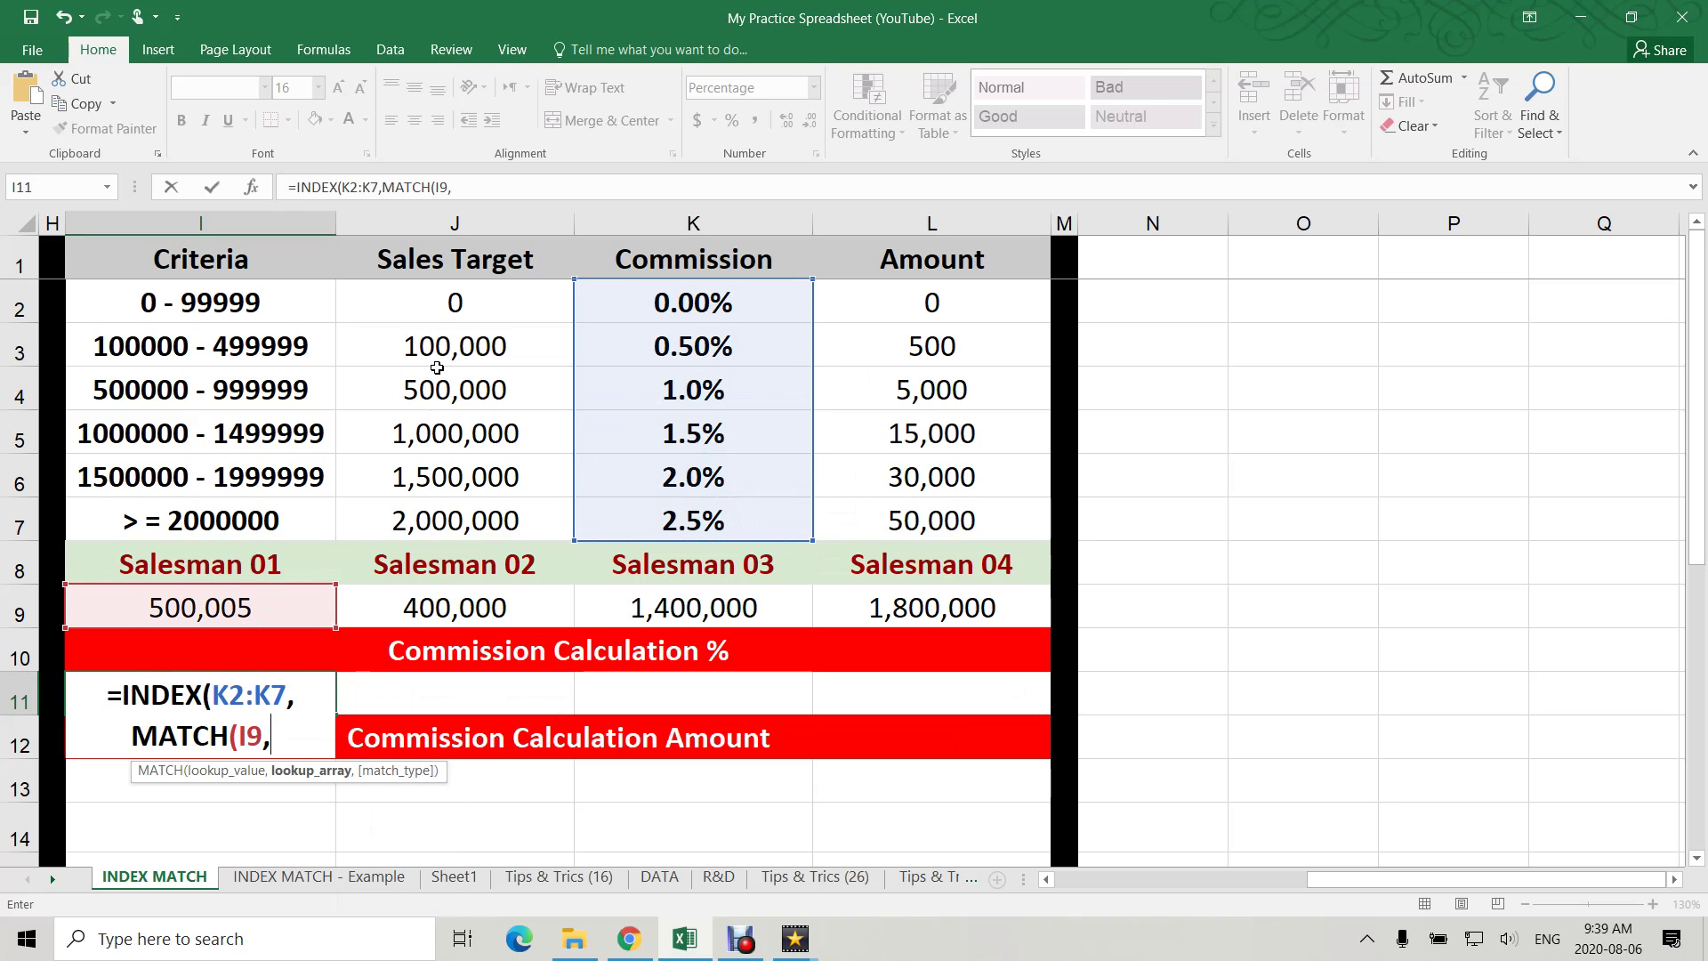
{"action": "left_click_drag", "start_coordinate": [435, 305], "coordinate": [430, 520]}
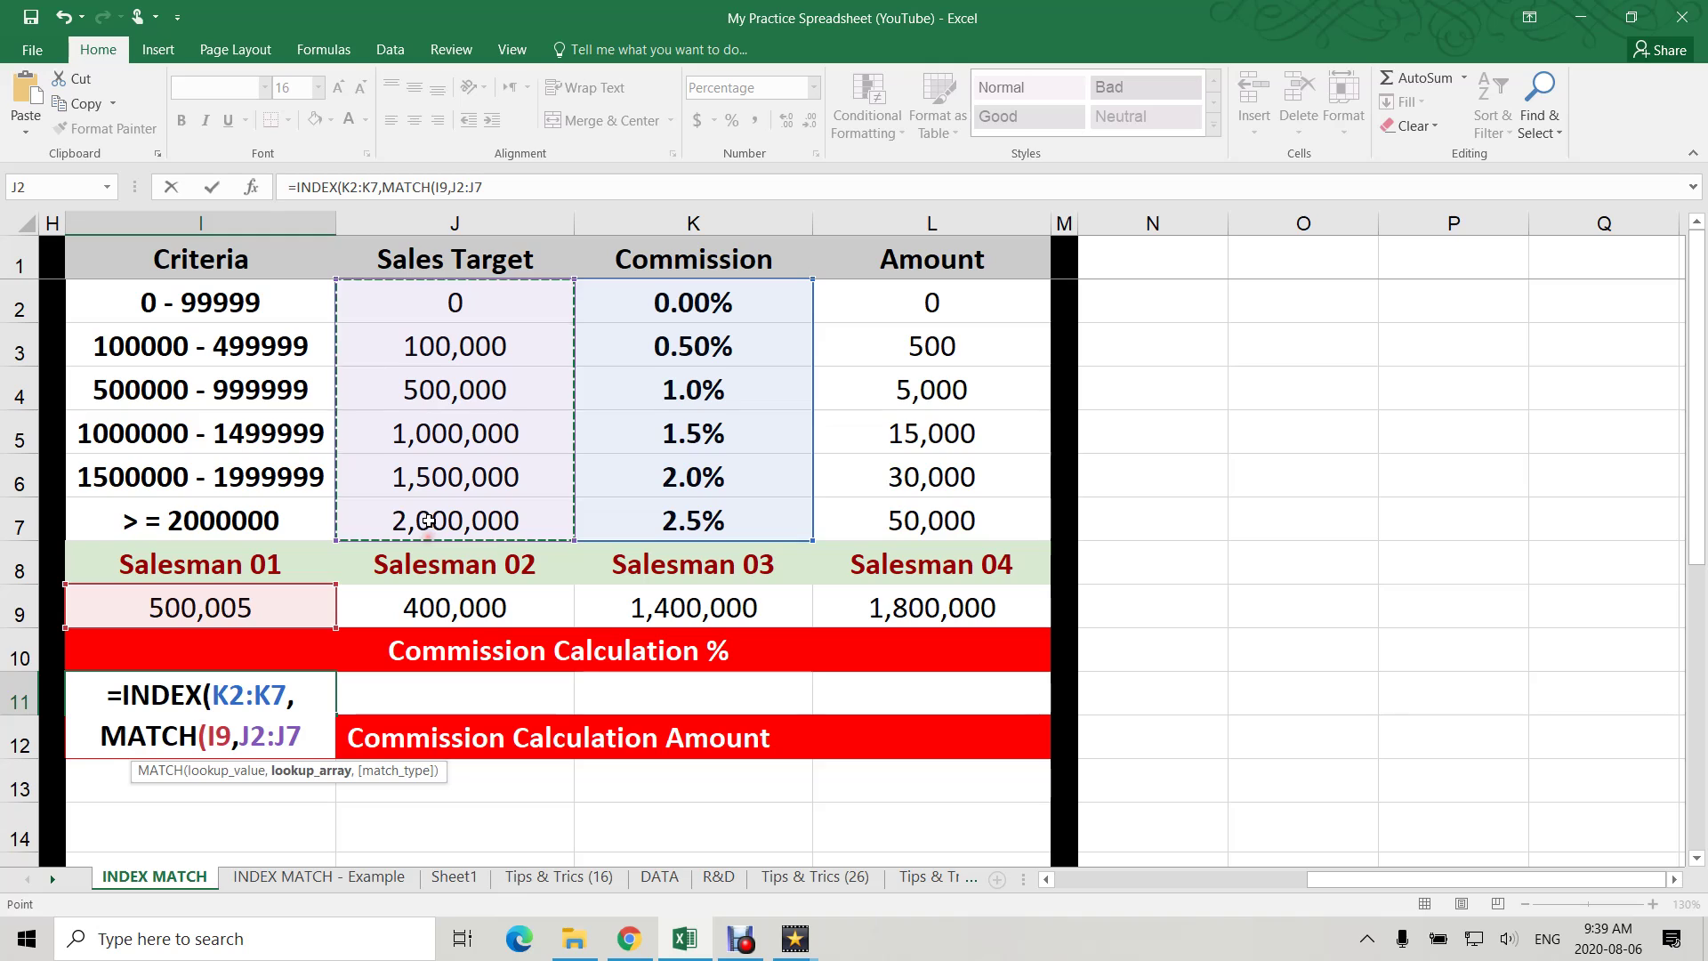
{"action": "type", "text": ",0"}
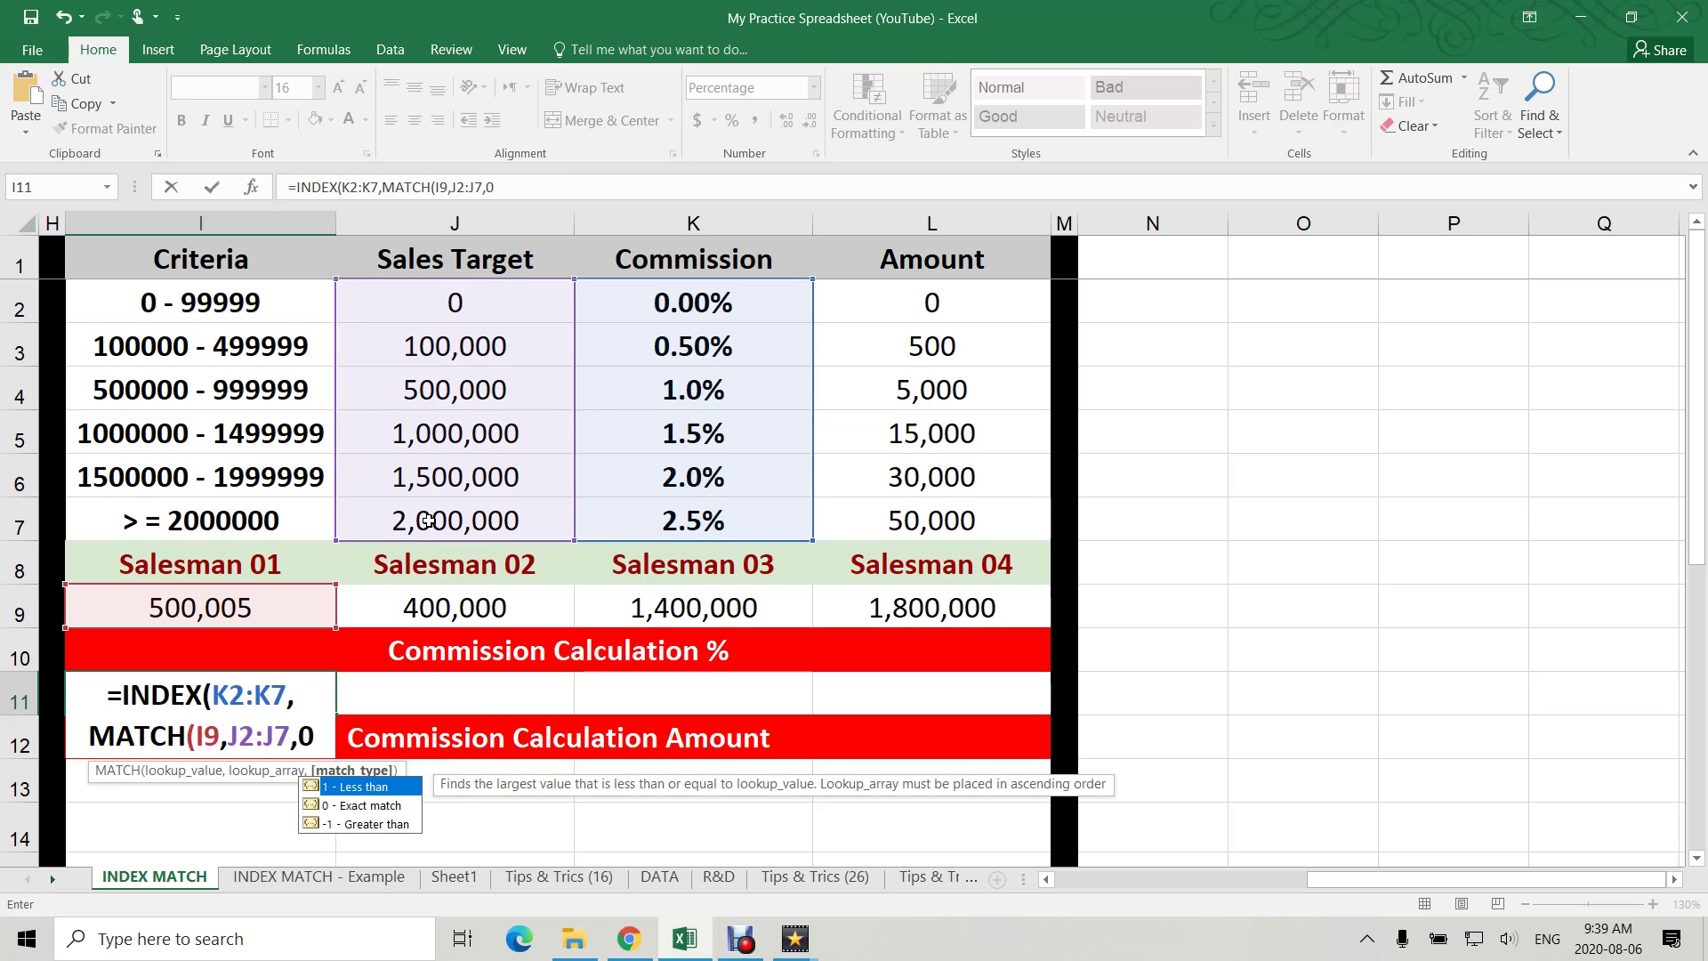
{"action": "type", "text": ")"}
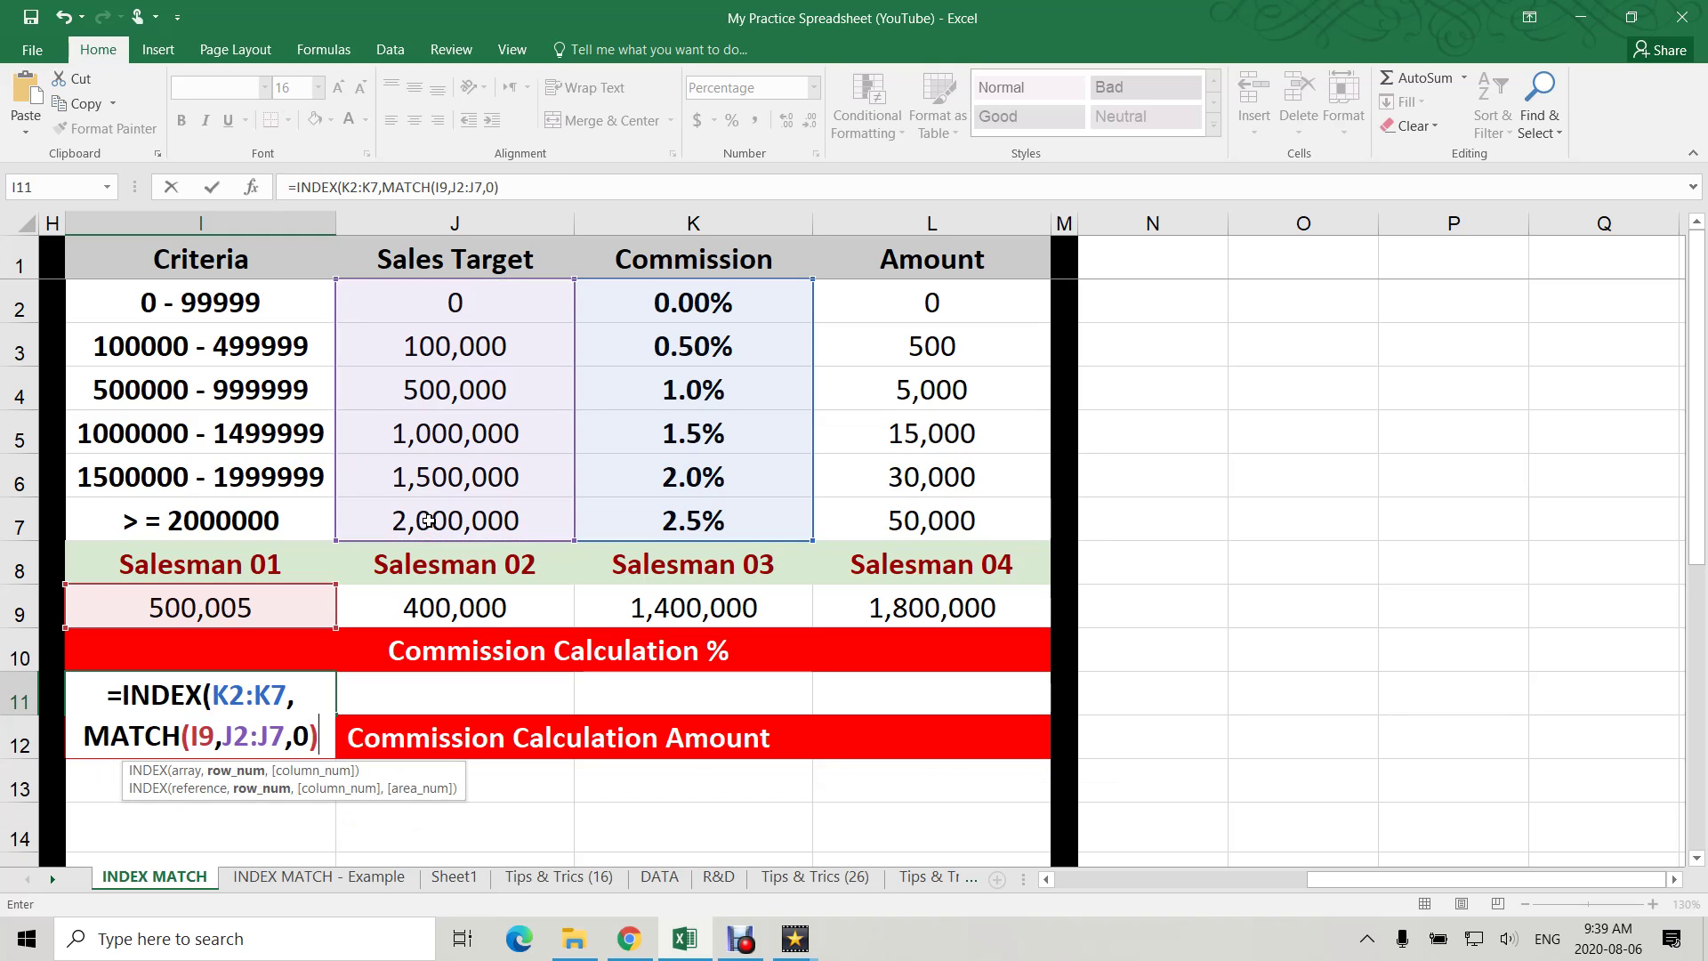
{"action": "key", "text": "Return"}
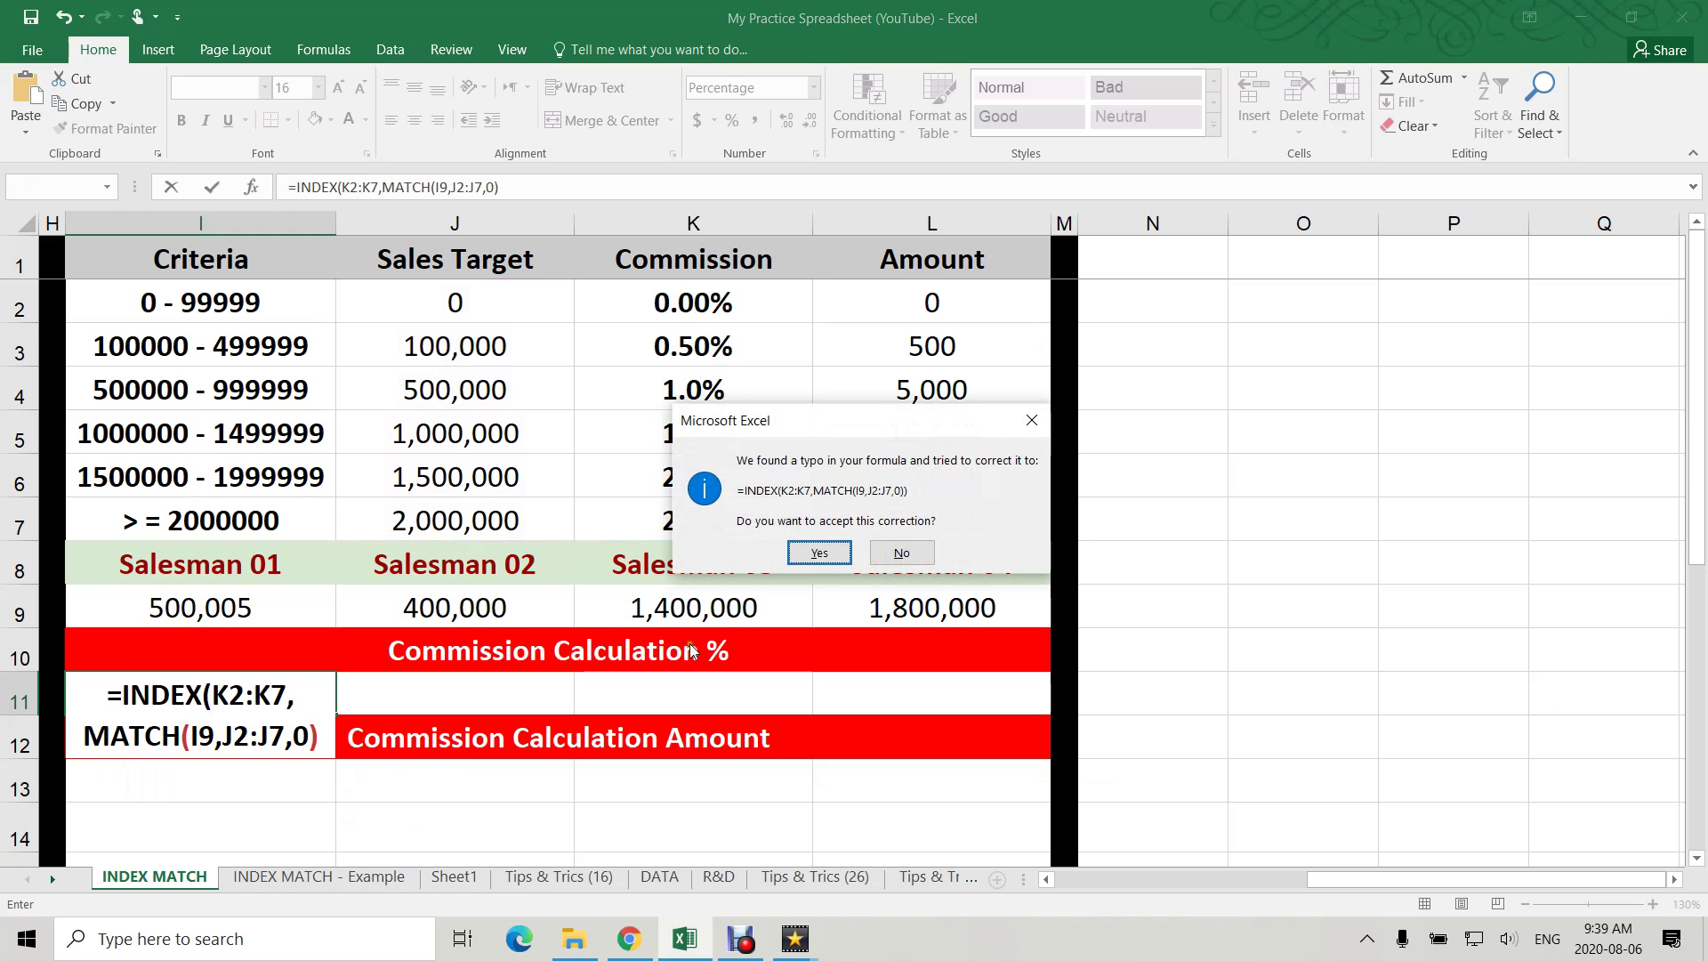
{"action": "left_click", "coordinate": [814, 553]}
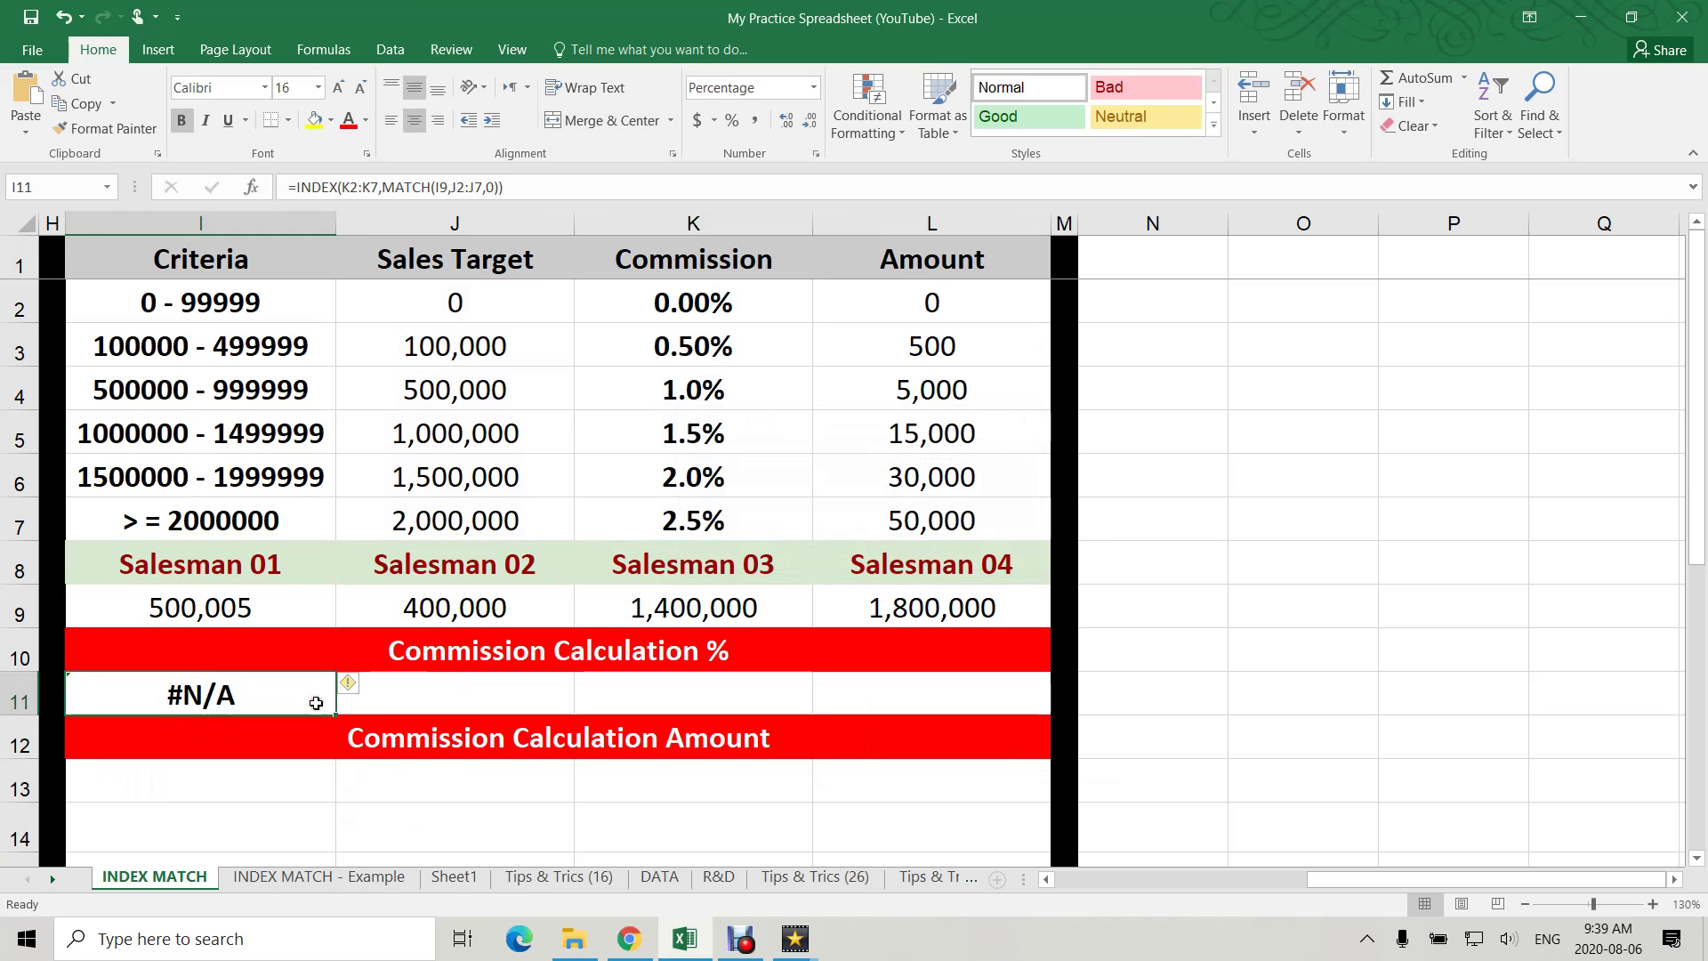
- Compare Salesman 01's sales with the Sales Target values and set I9 to 500000
{"action": "left_click", "coordinate": [269, 606]}
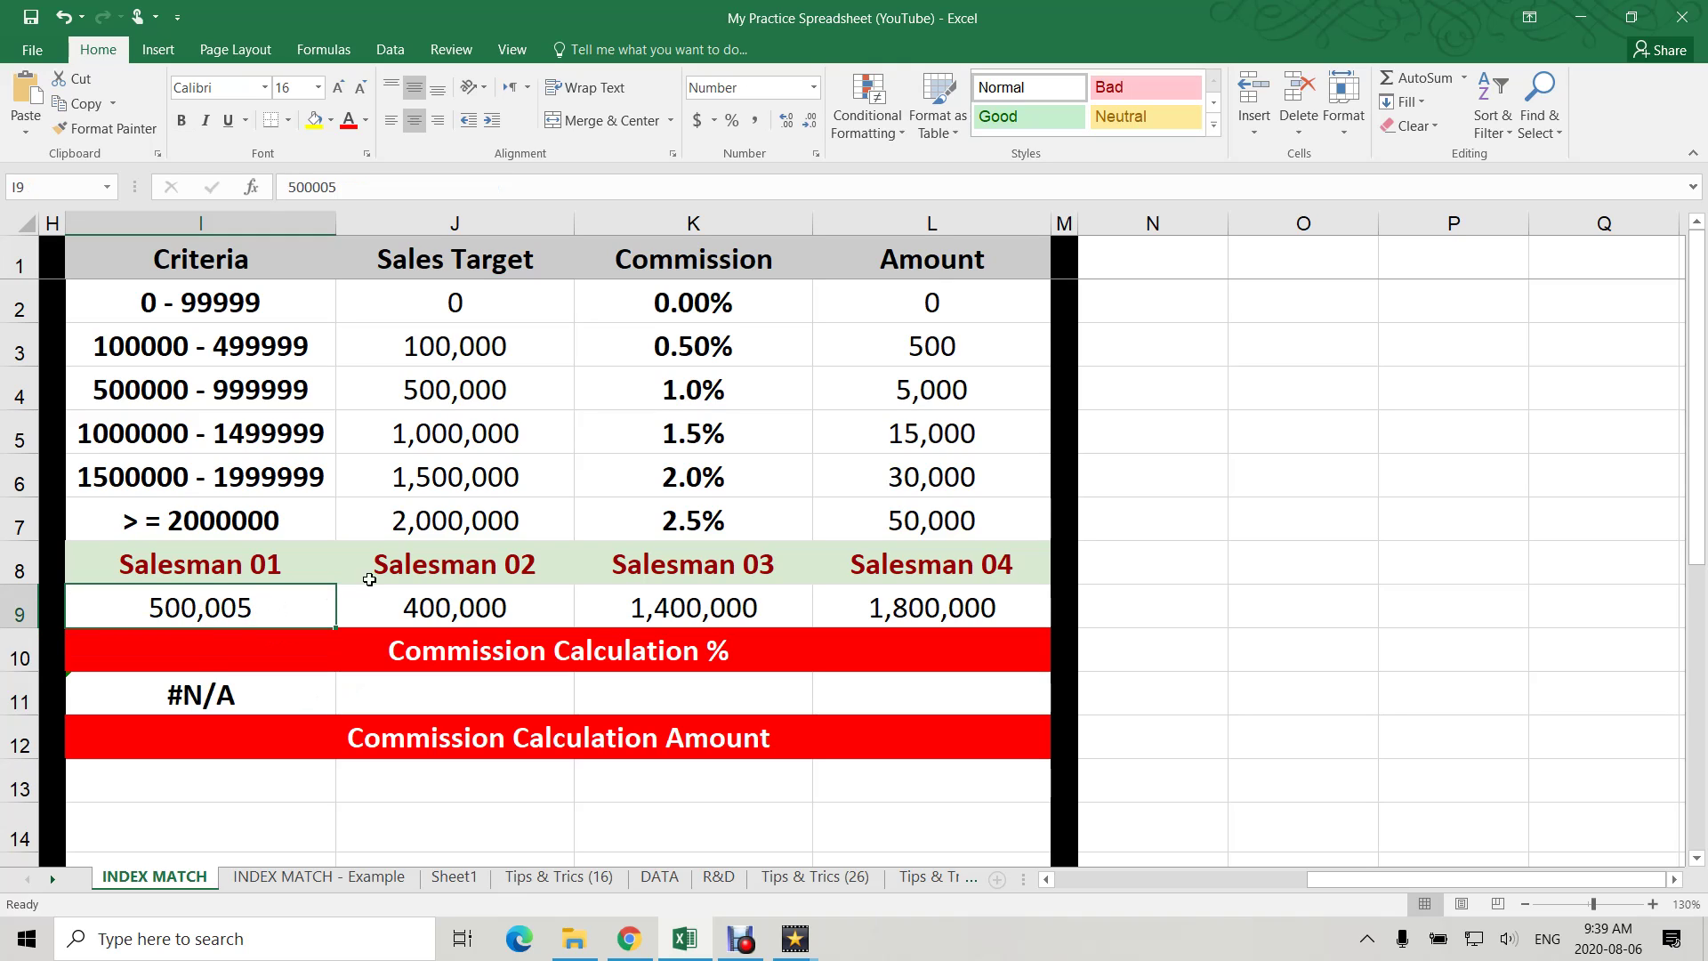
{"action": "left_click_drag", "start_coordinate": [480, 297], "coordinate": [469, 515]}
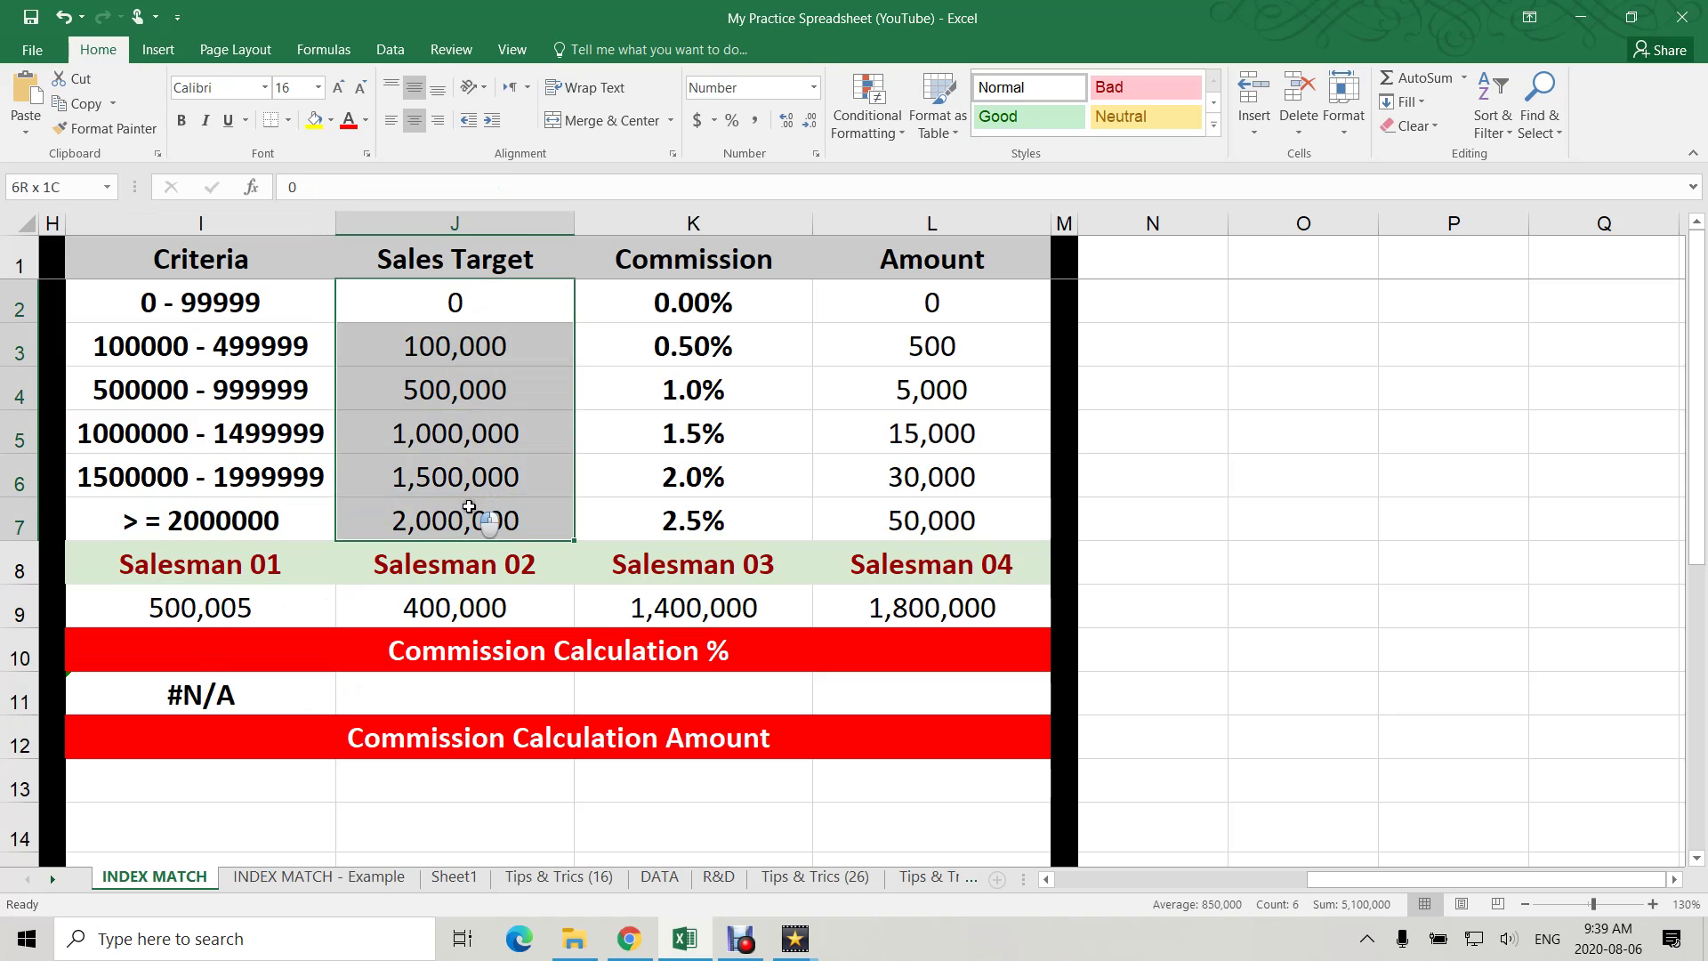
{"action": "double_click", "coordinate": [259, 601]}
{"action": "left_click_drag", "start_coordinate": [257, 604], "coordinate": [235, 604]}
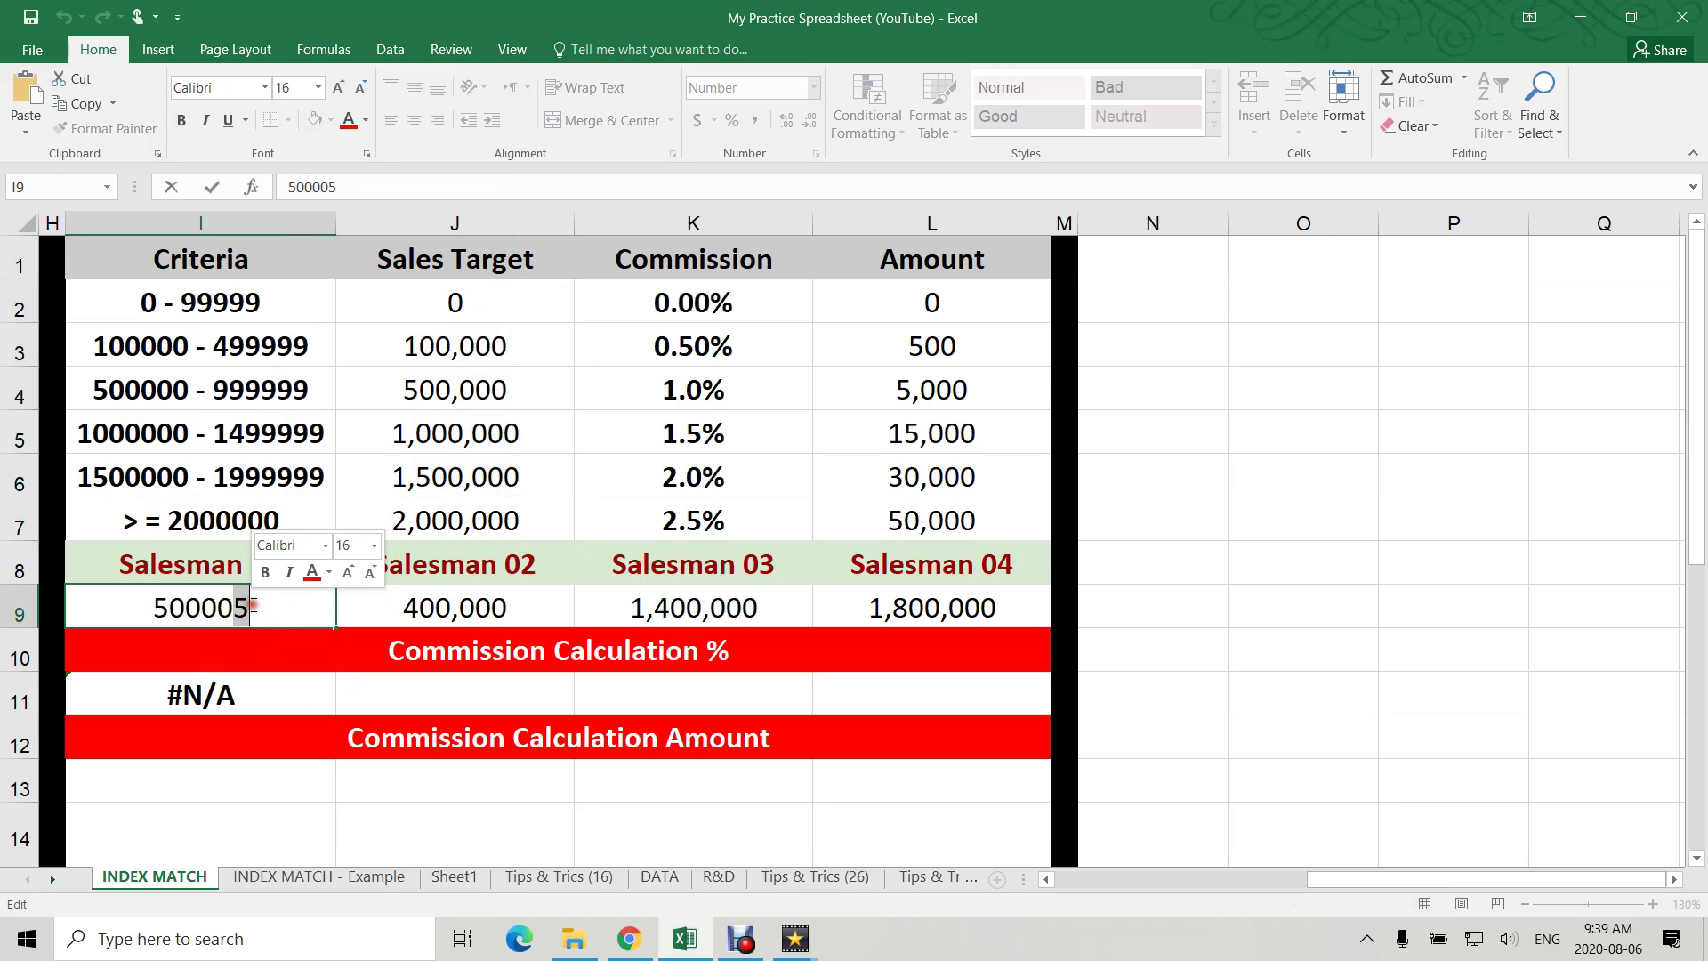
{"action": "type", "text": "0"}
{"action": "key", "text": "Return"}
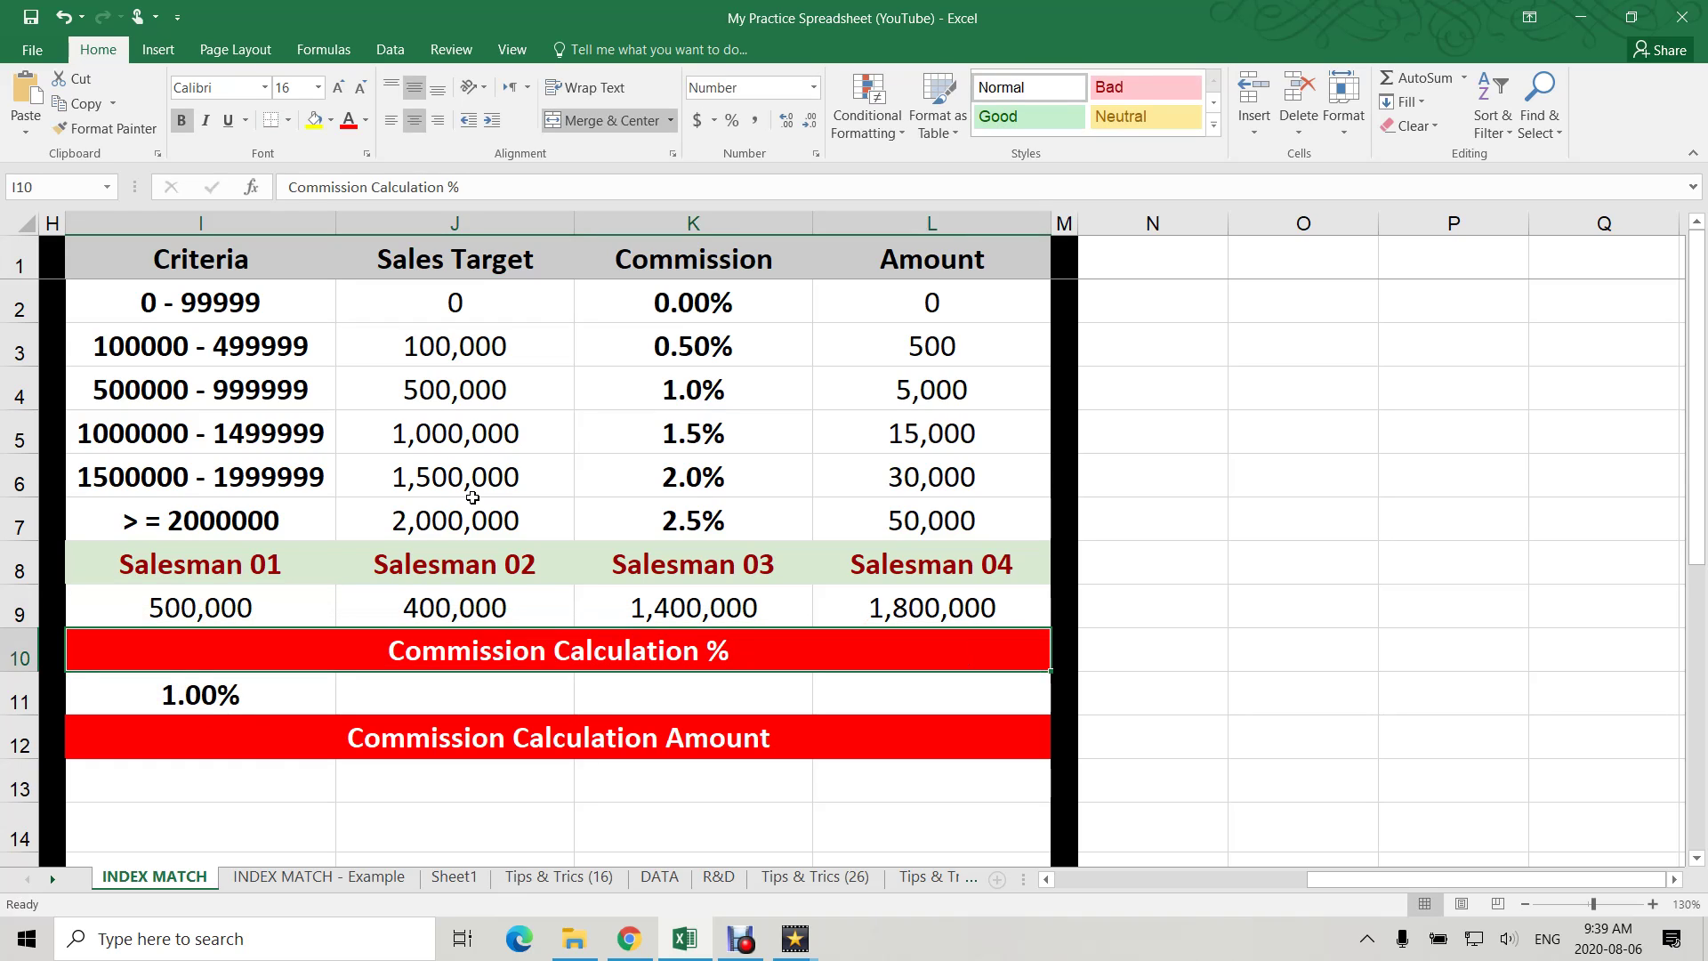
- Check the I11 commission formula, then set Salesman 01's sales in I9 to 500000.1
{"action": "left_click", "coordinate": [237, 712]}
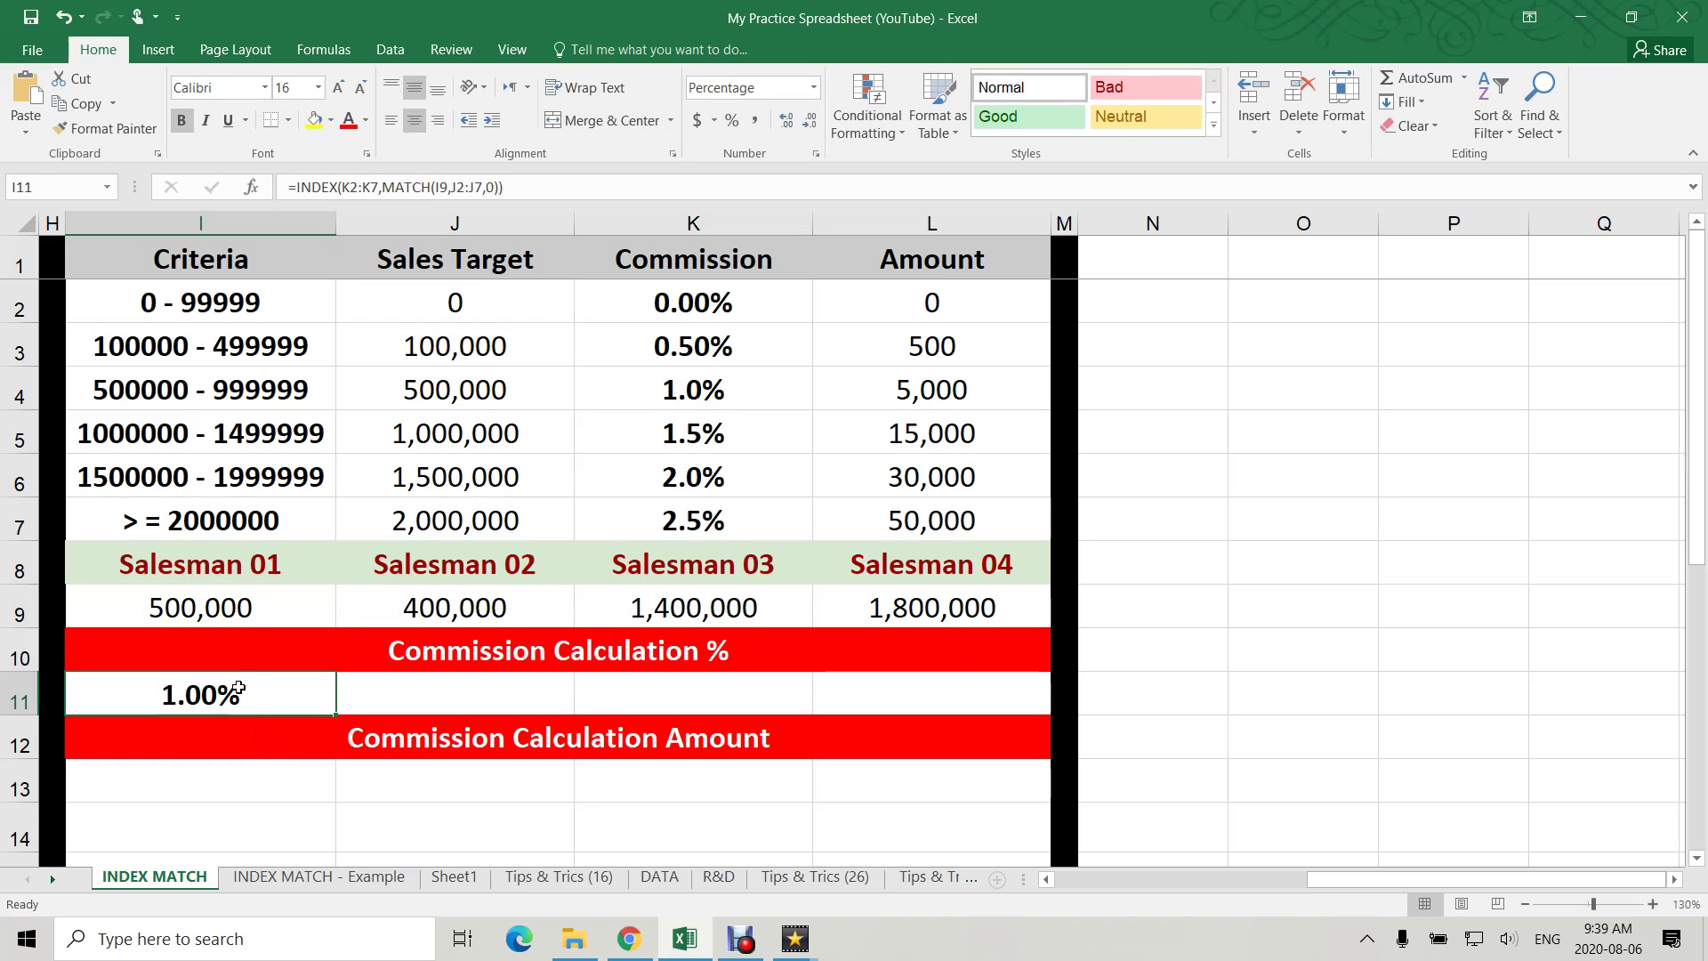
{"action": "left_click", "coordinate": [264, 608]}
{"action": "double_click", "coordinate": [264, 608]}
{"action": "type", "text": ".1"}
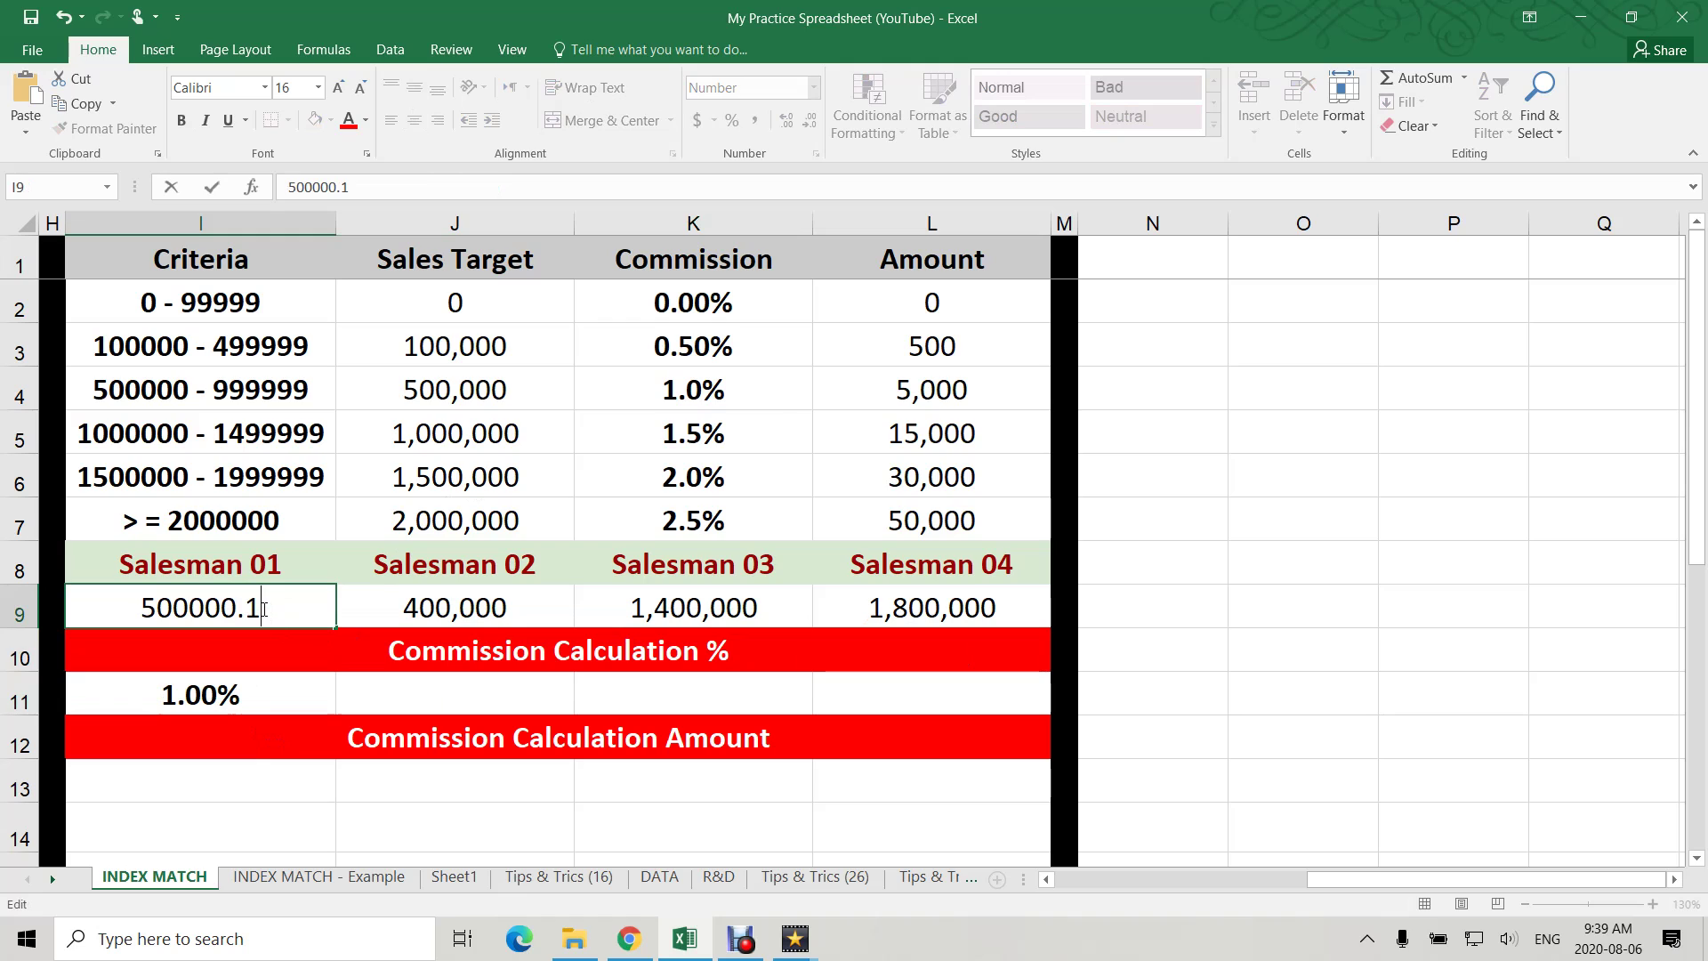
{"action": "key", "text": "Return"}
{"action": "left_click", "coordinate": [240, 605]}
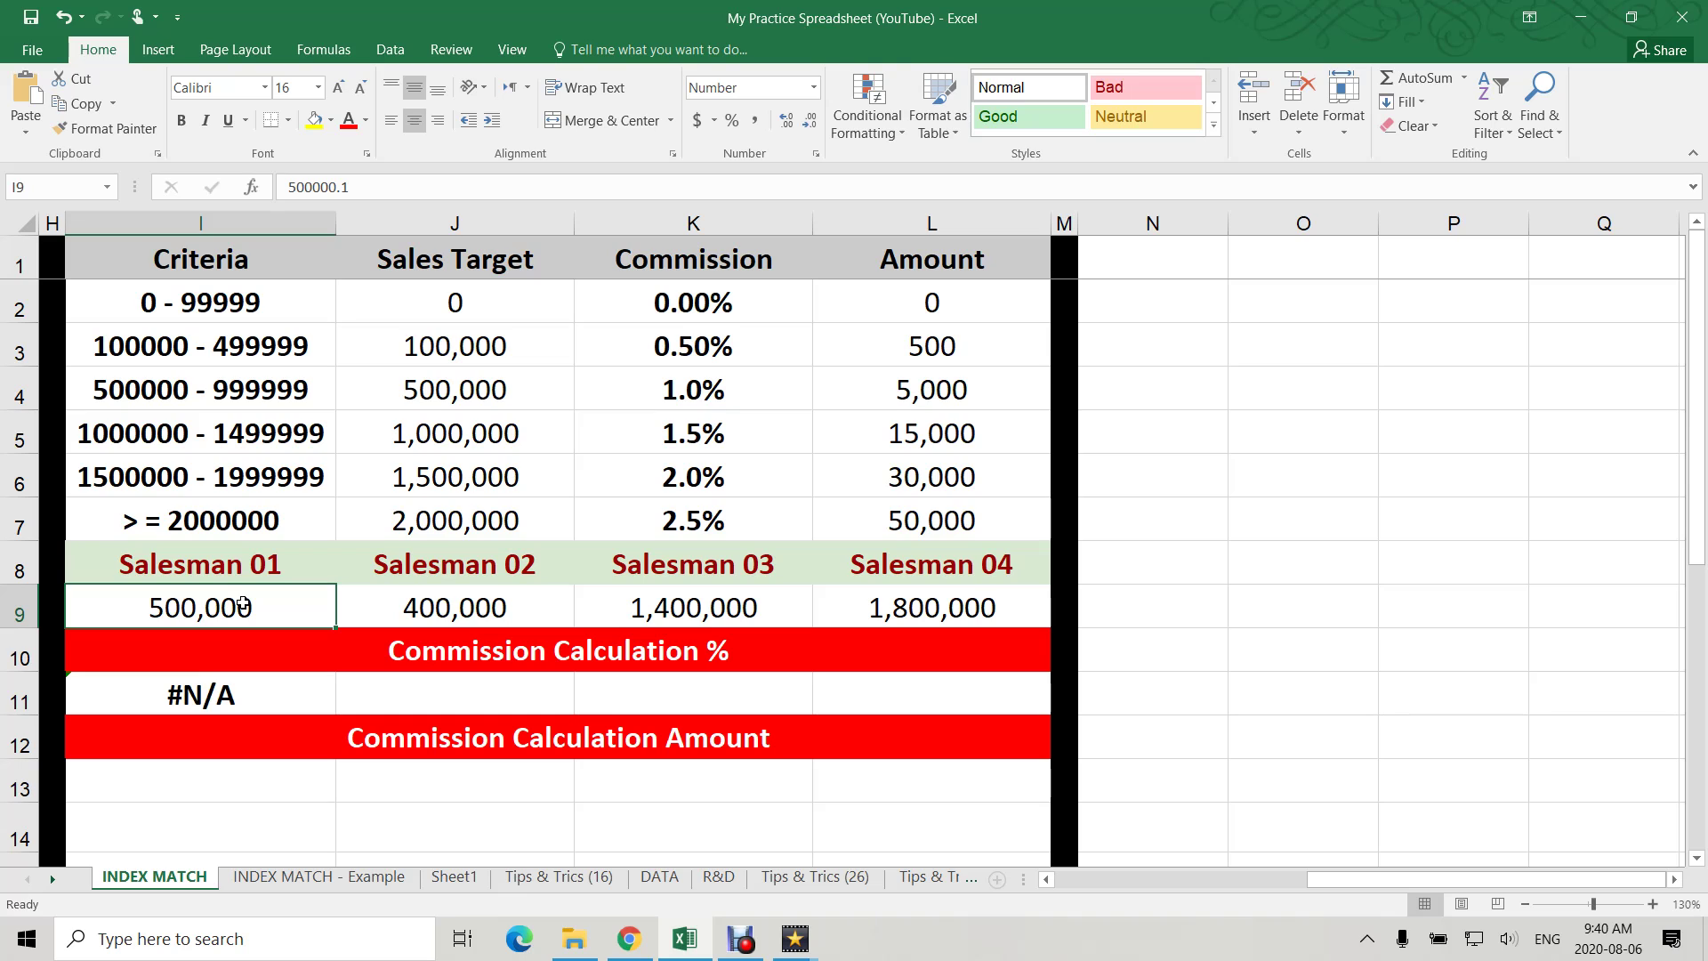
- Change the MATCH type in the I11 formula to 1 and compare its result with the 500,000 target row
{"action": "left_click", "coordinate": [246, 654]}
{"action": "left_click", "coordinate": [248, 689]}
{"action": "double_click", "coordinate": [253, 693]}
{"action": "double_click", "coordinate": [242, 735]}
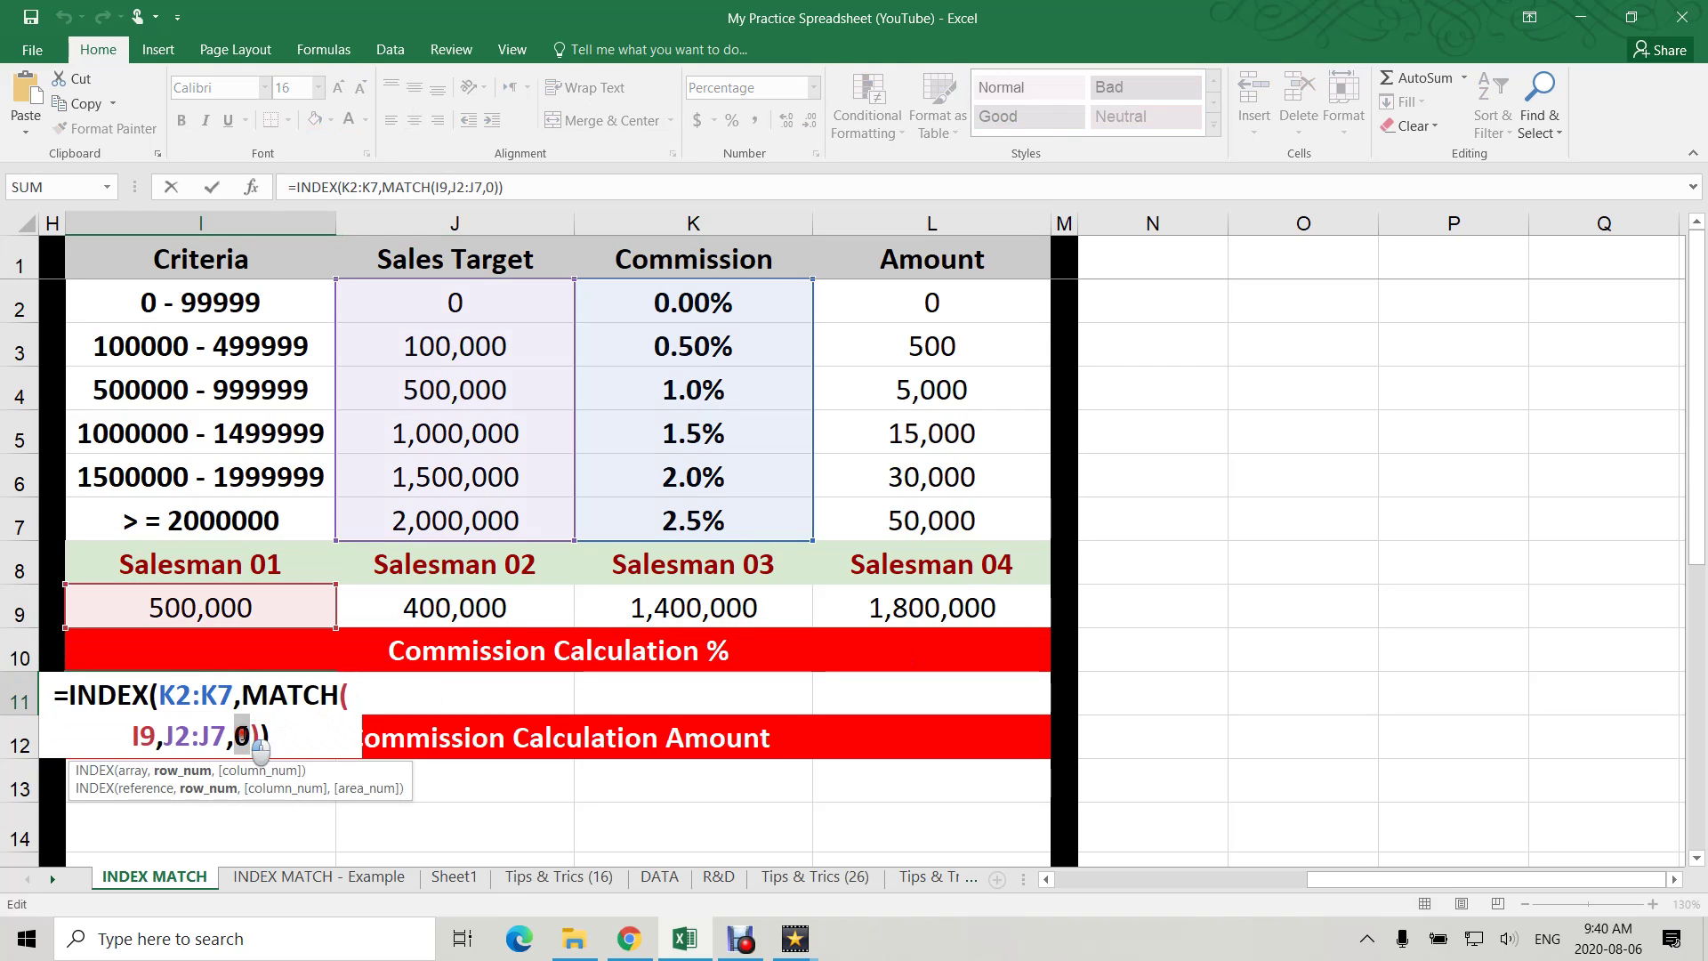
{"action": "type", "text": "1"}
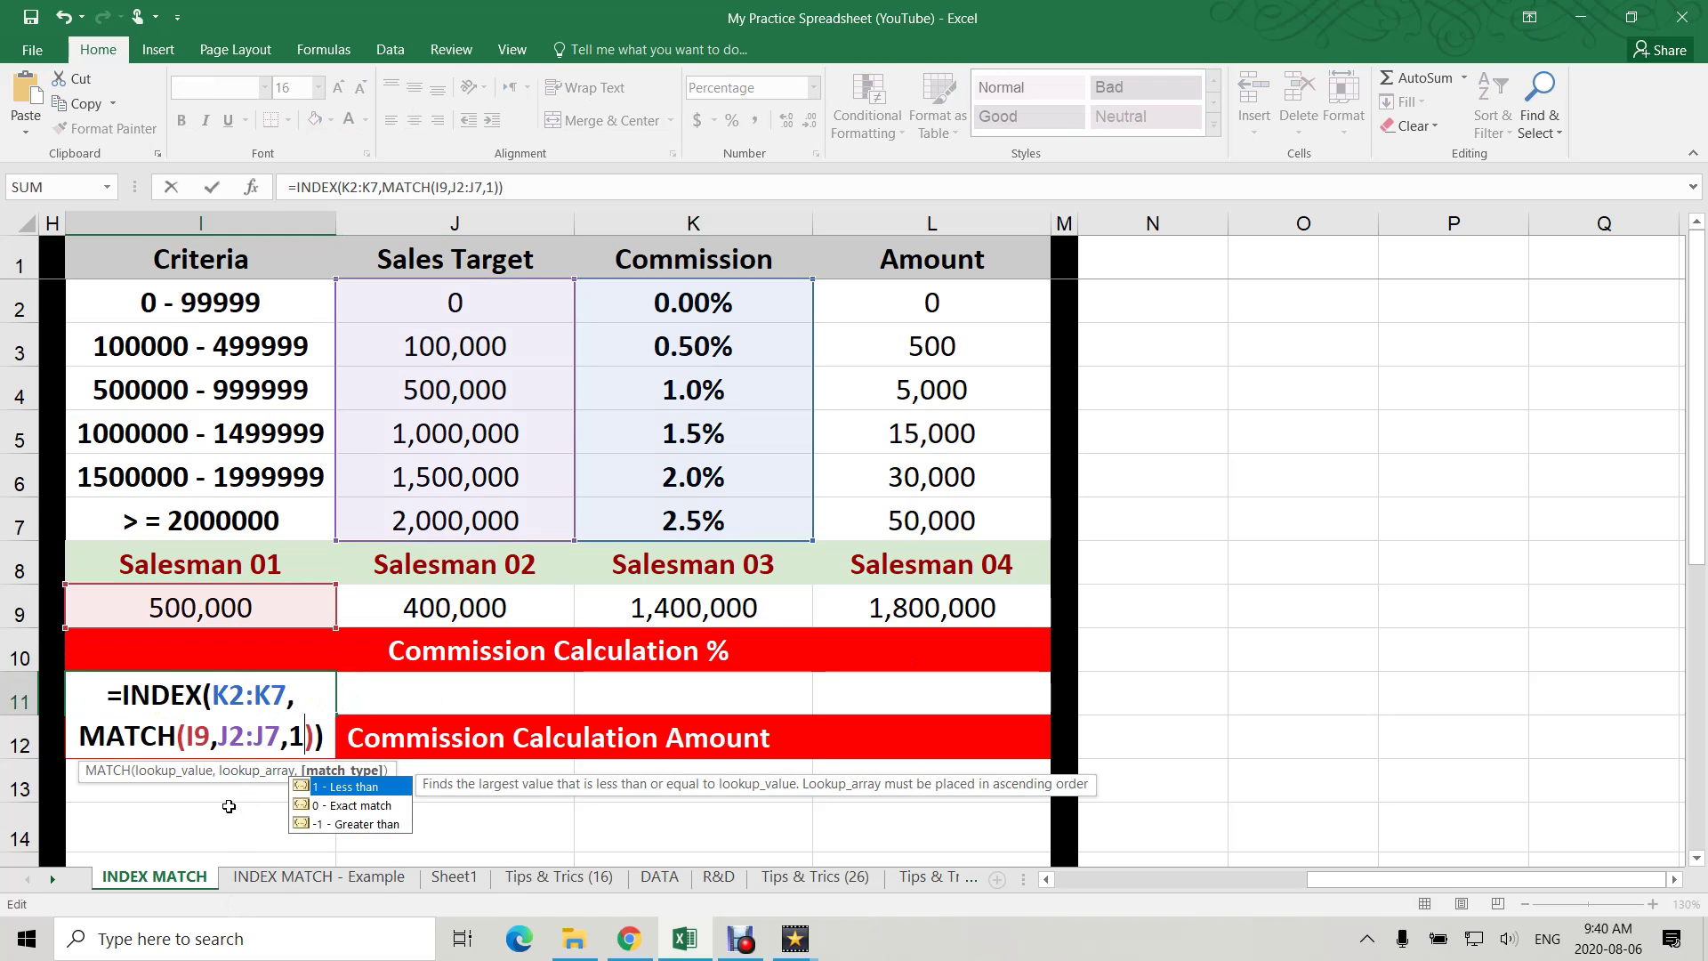
{"action": "key", "text": "Return"}
{"action": "left_click", "coordinate": [238, 701]}
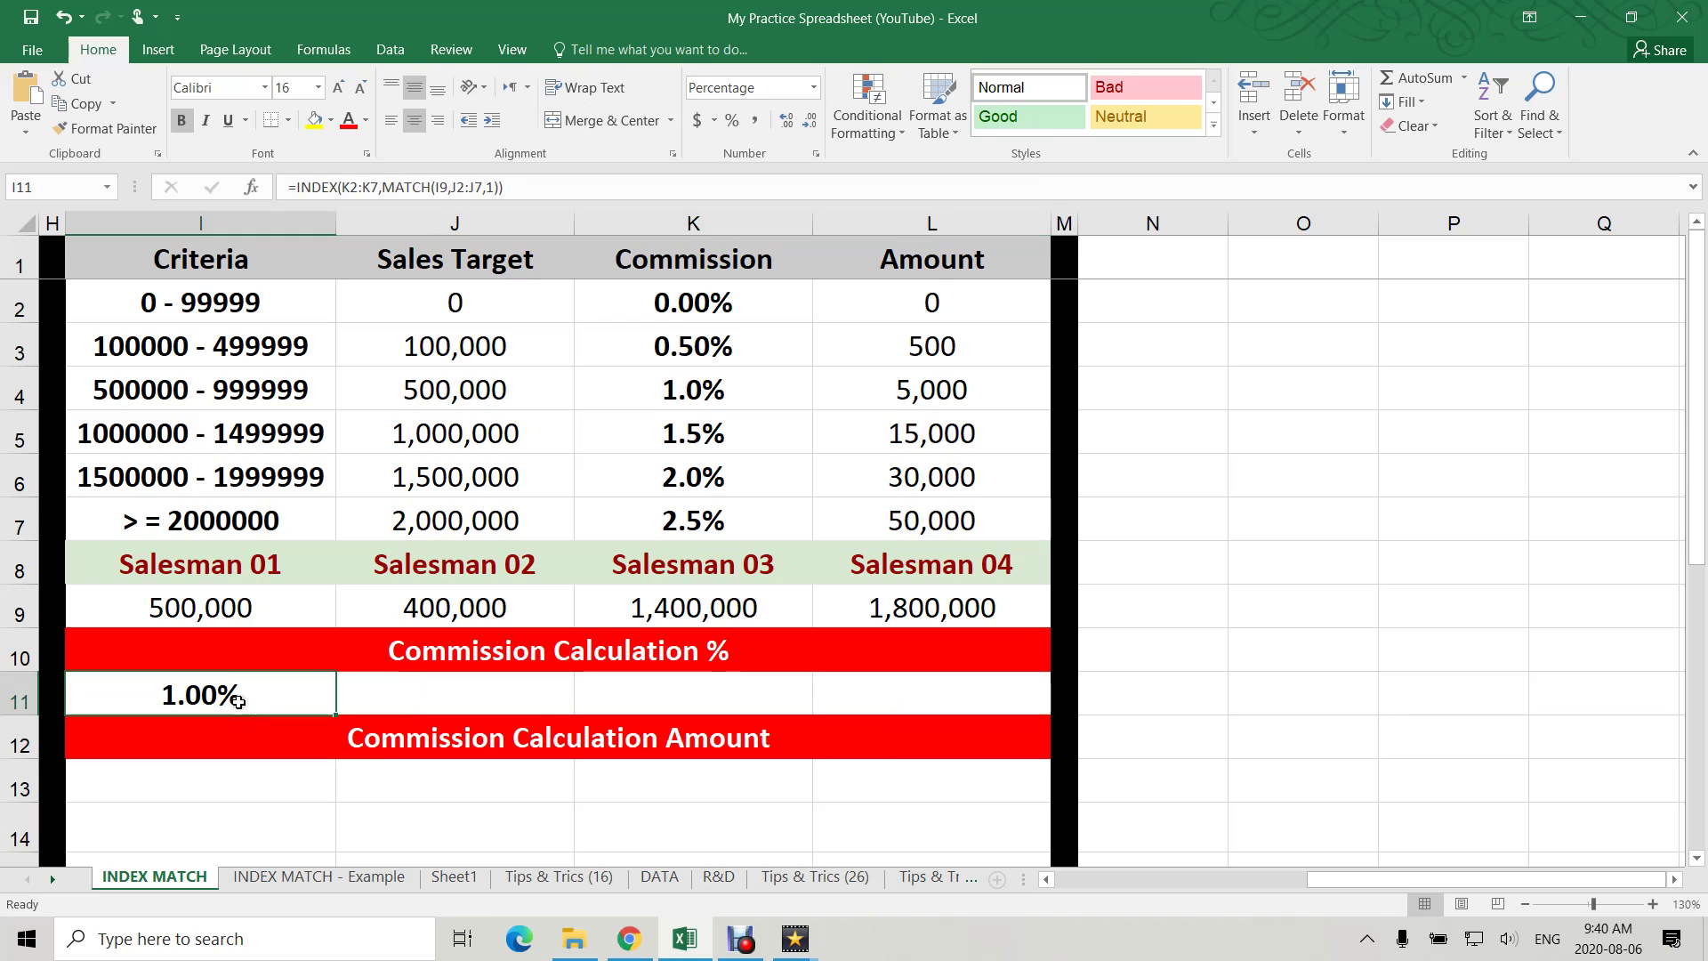
{"action": "left_click_drag", "start_coordinate": [478, 392], "coordinate": [620, 389]}
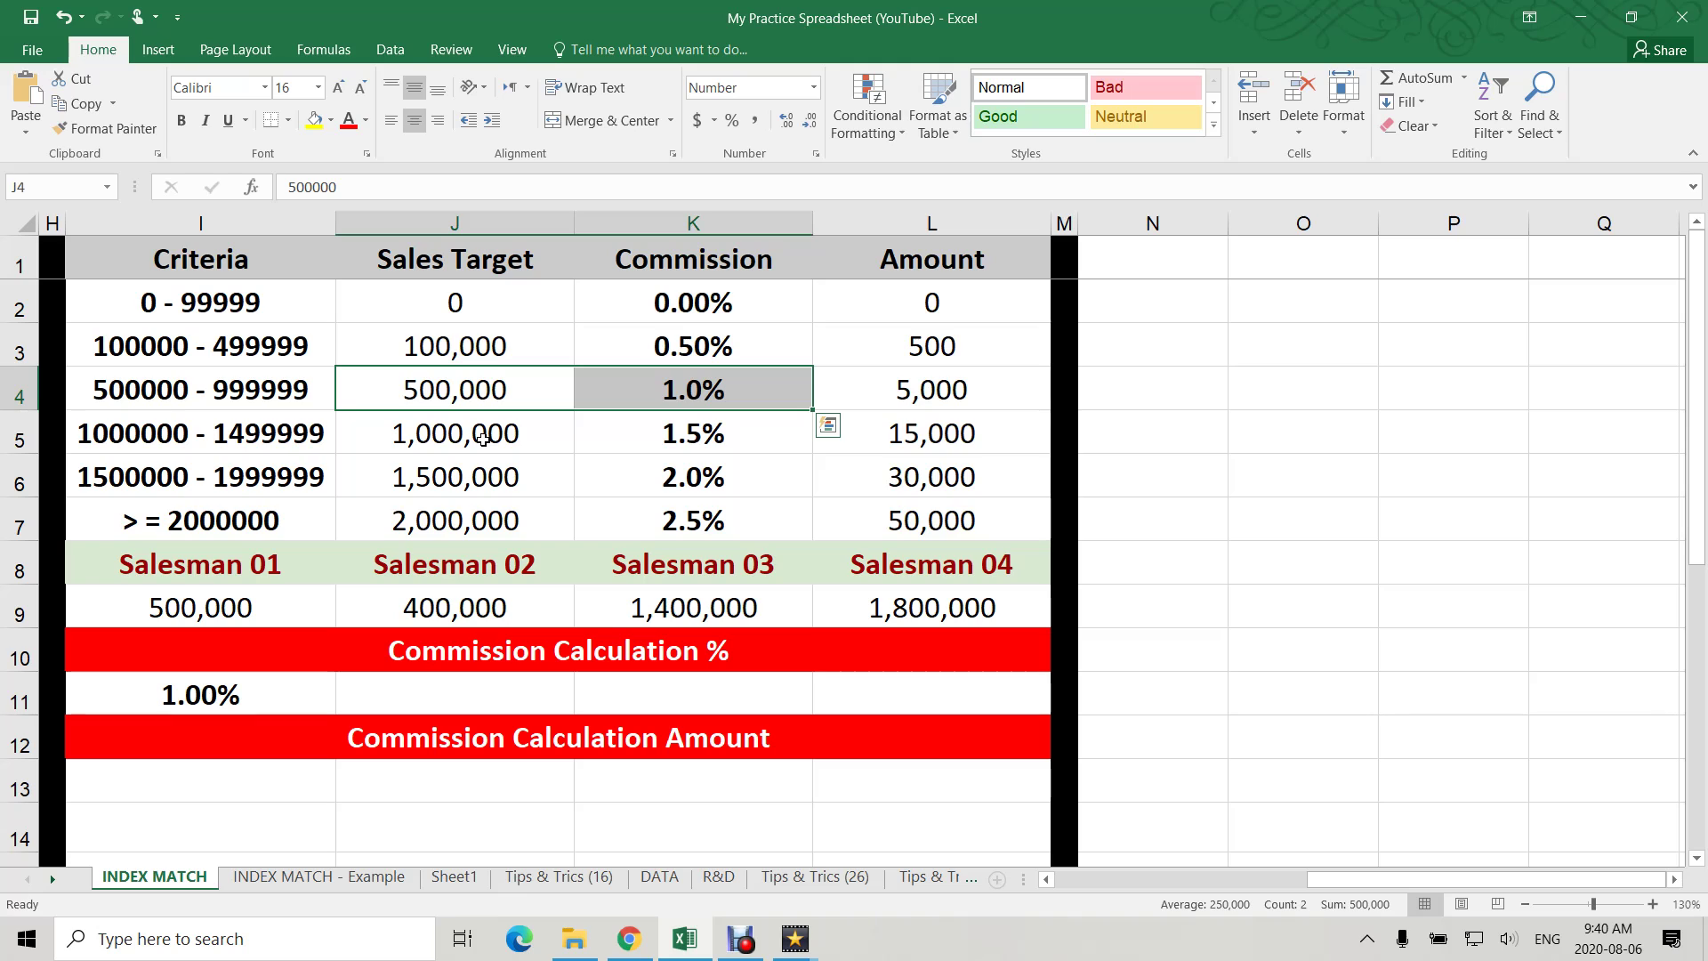
- Make the ranges in the I11 formula absolute as $K$2:$K$7 and $J$2:$J$7, leaving I9 relative
{"action": "left_click", "coordinate": [293, 685]}
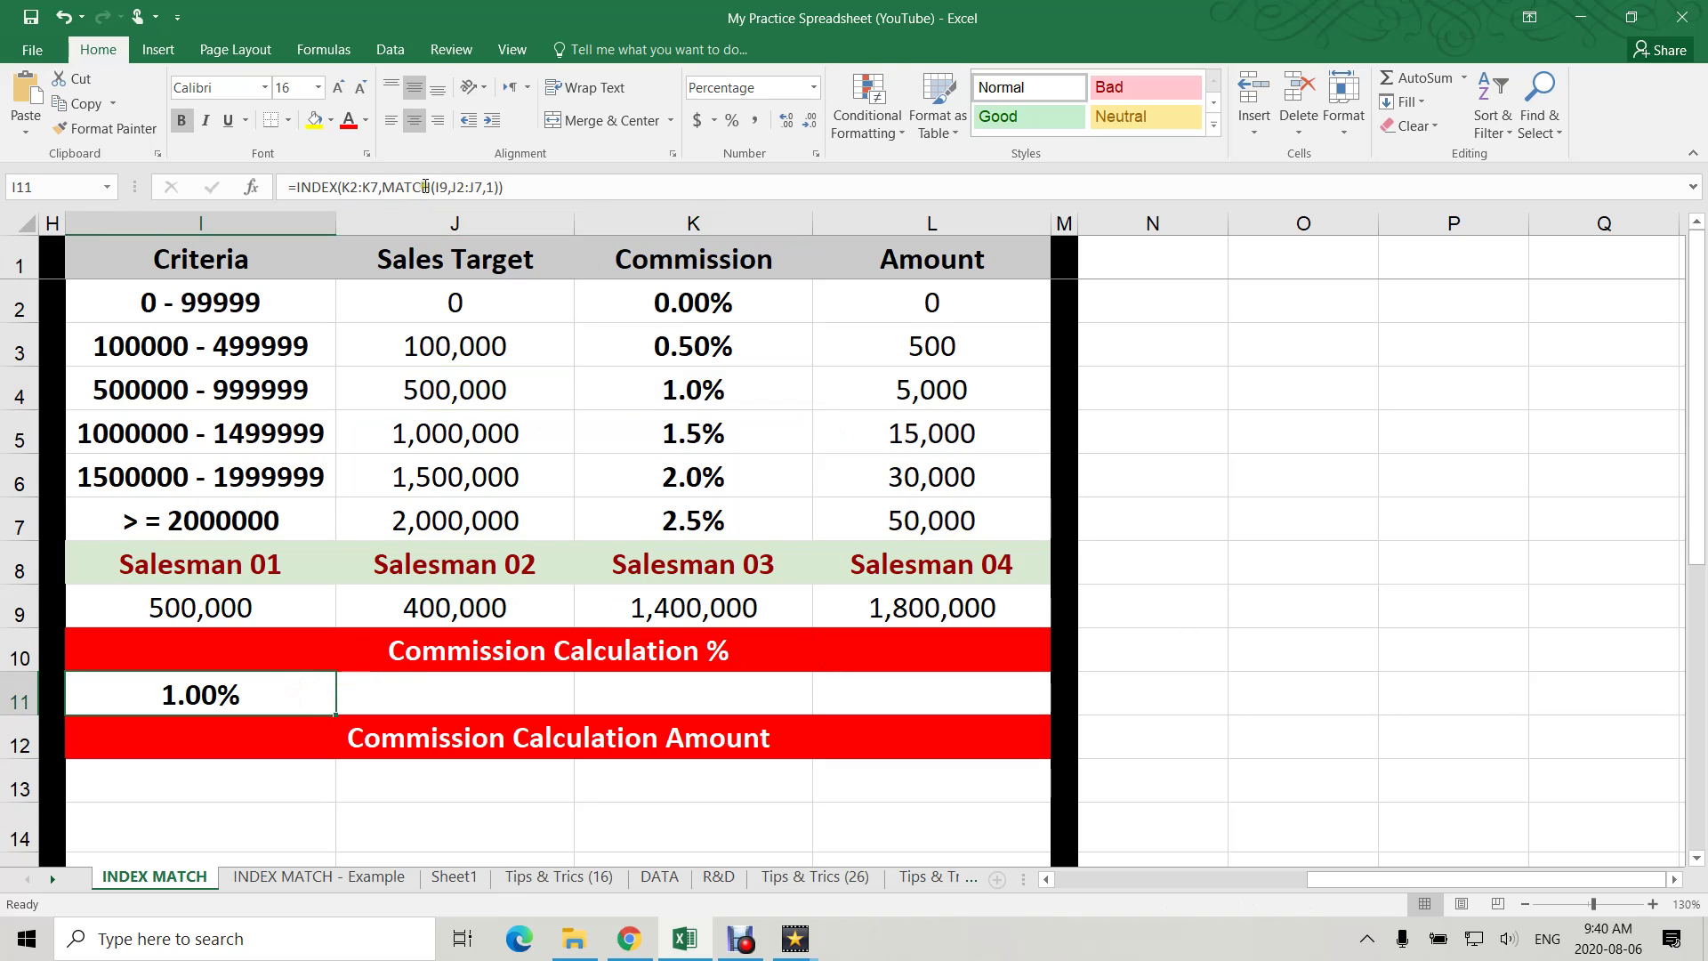
{"action": "left_click", "coordinate": [350, 186]}
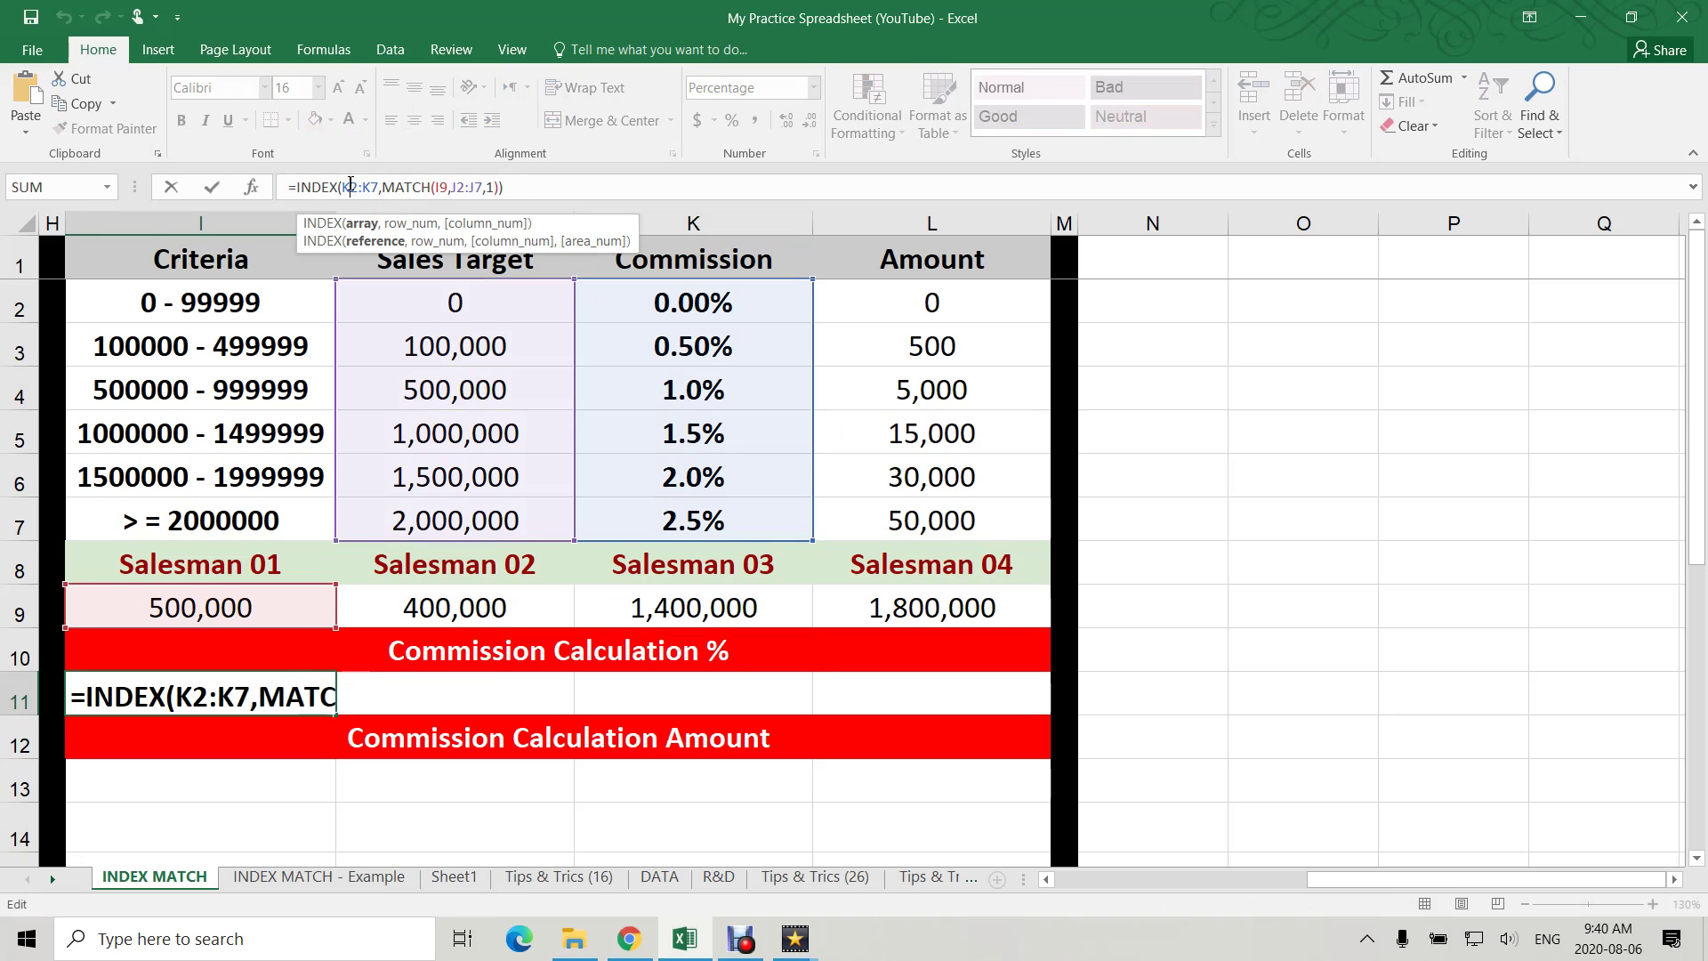
{"action": "key", "text": "F4"}
{"action": "left_click", "coordinate": [388, 189]}
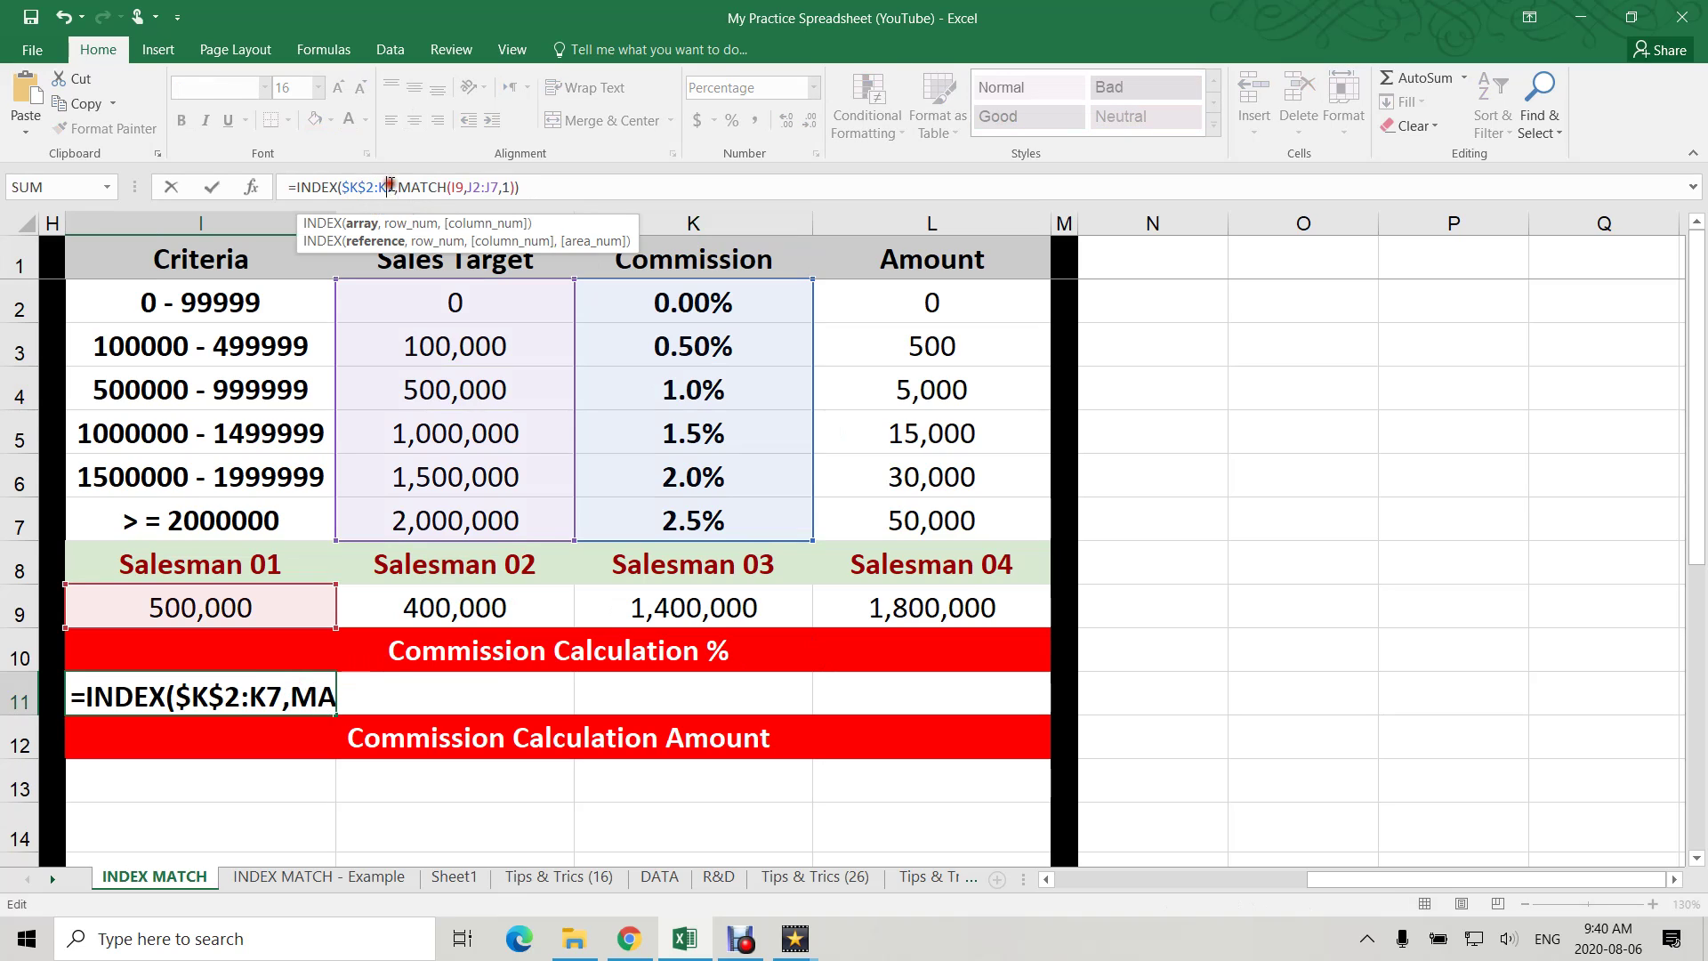
{"action": "key", "text": "F4"}
{"action": "left_click", "coordinate": [490, 187]}
{"action": "key", "text": "F4"}
{"action": "left_click", "coordinate": [523, 187]}
{"action": "key", "text": "F4"}
{"action": "key", "text": "Return"}
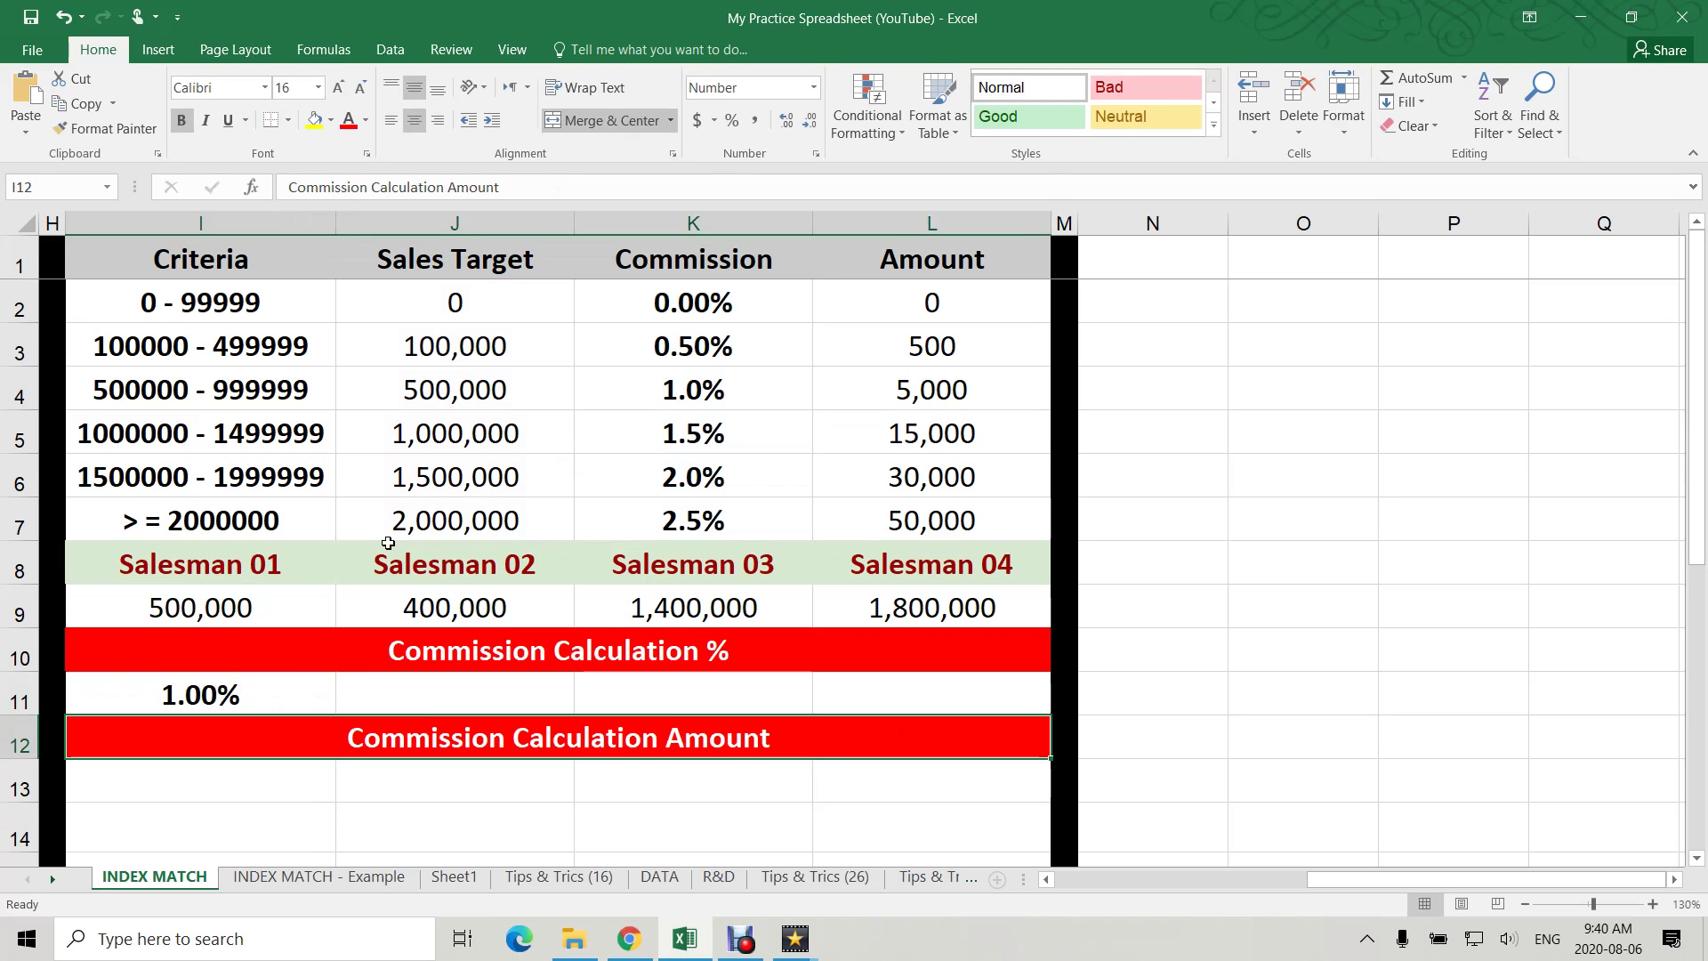
- Fill the I11 commission percentage formula across to L11 for the other three salesmen
{"action": "left_click", "coordinate": [286, 690]}
{"action": "left_click_drag", "start_coordinate": [345, 721], "coordinate": [939, 701]}
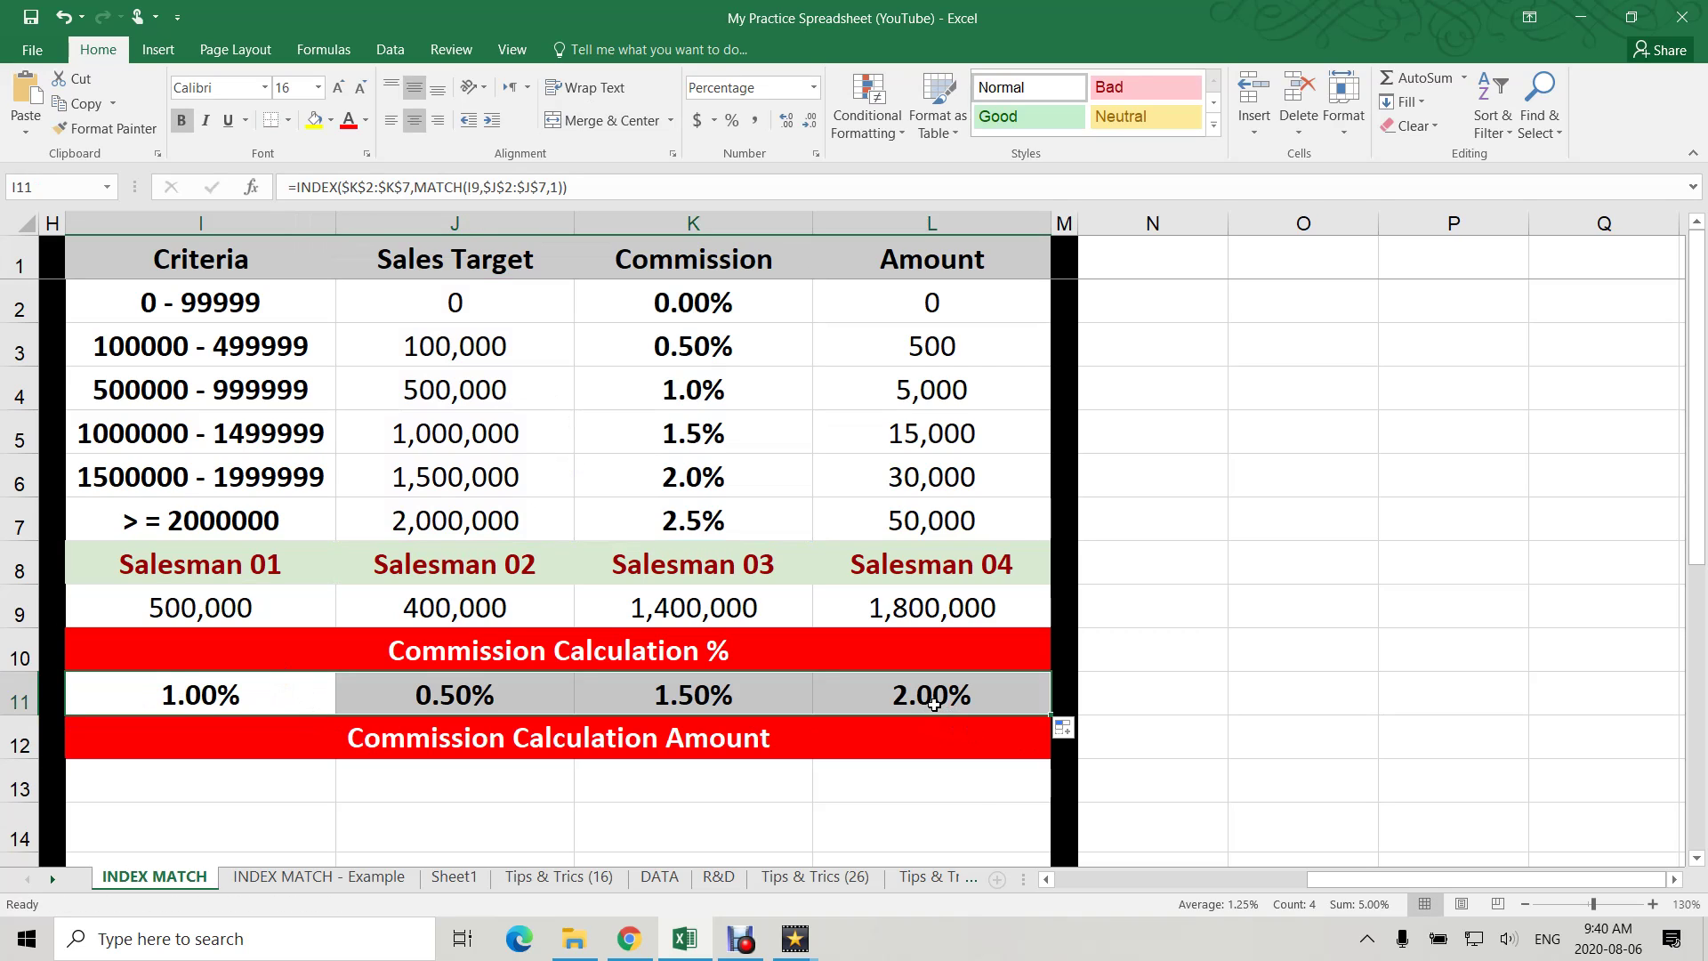
{"action": "left_click", "coordinate": [916, 699]}
- Set Salesman 04's sales in L9 to 2,000,000
{"action": "left_click", "coordinate": [925, 612]}
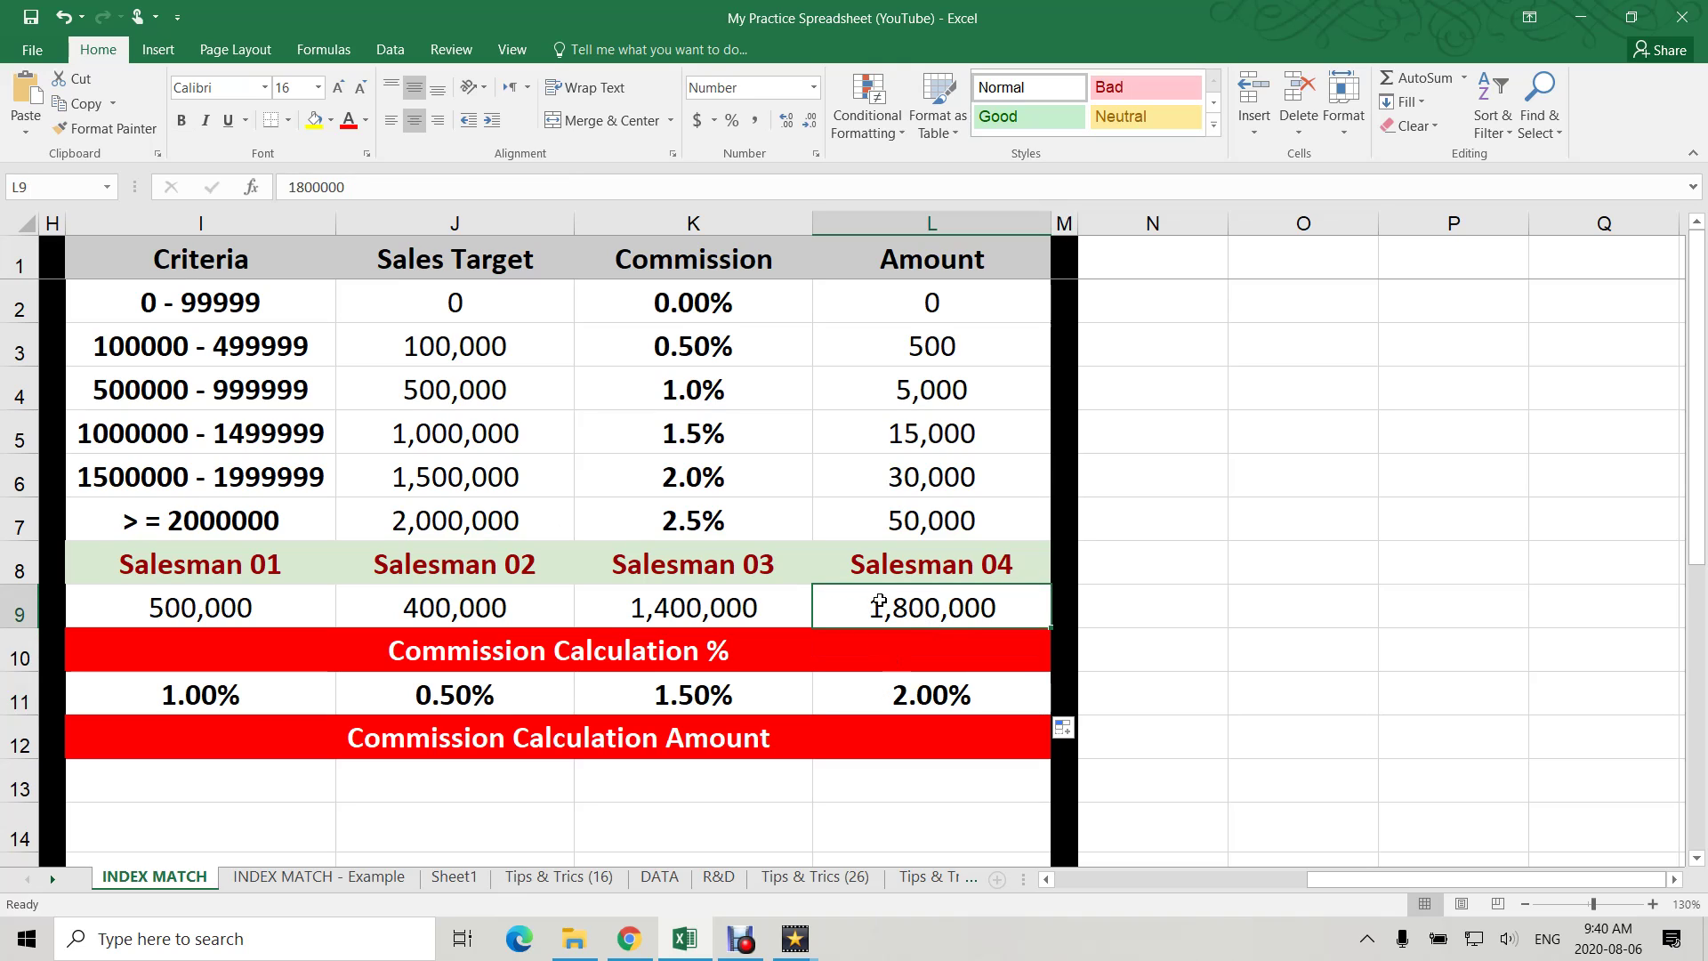
{"action": "type", "text": "2,000,00"}
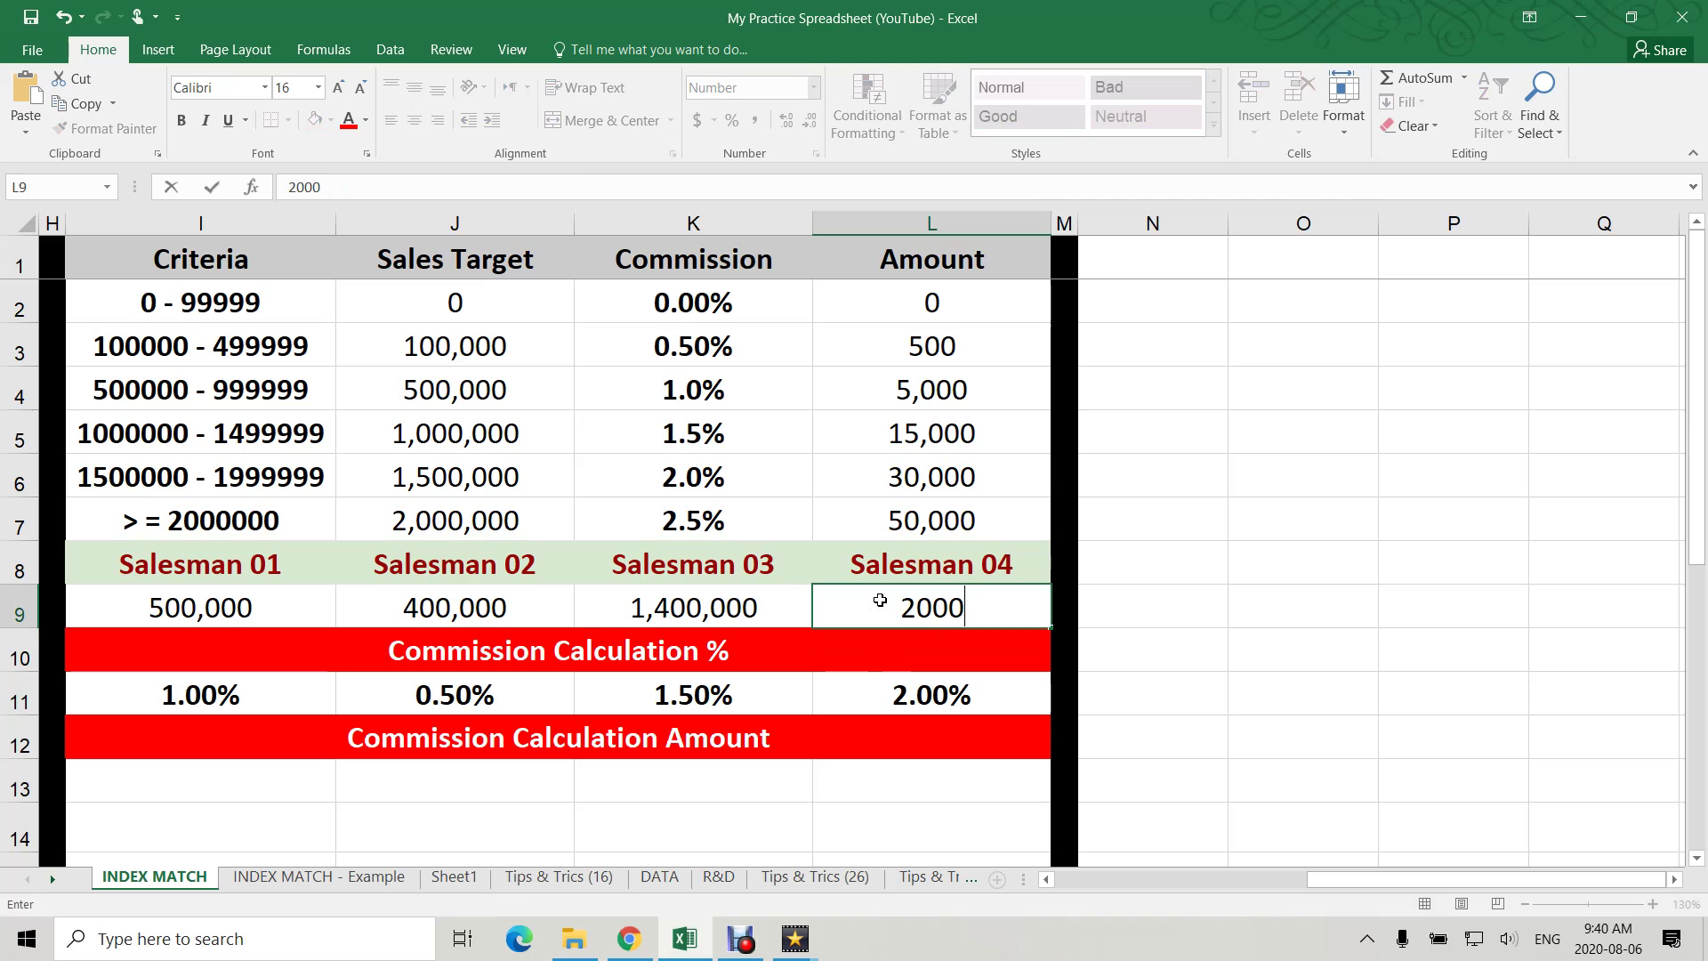
{"action": "type", "text": "0"}
{"action": "key", "text": "Return"}
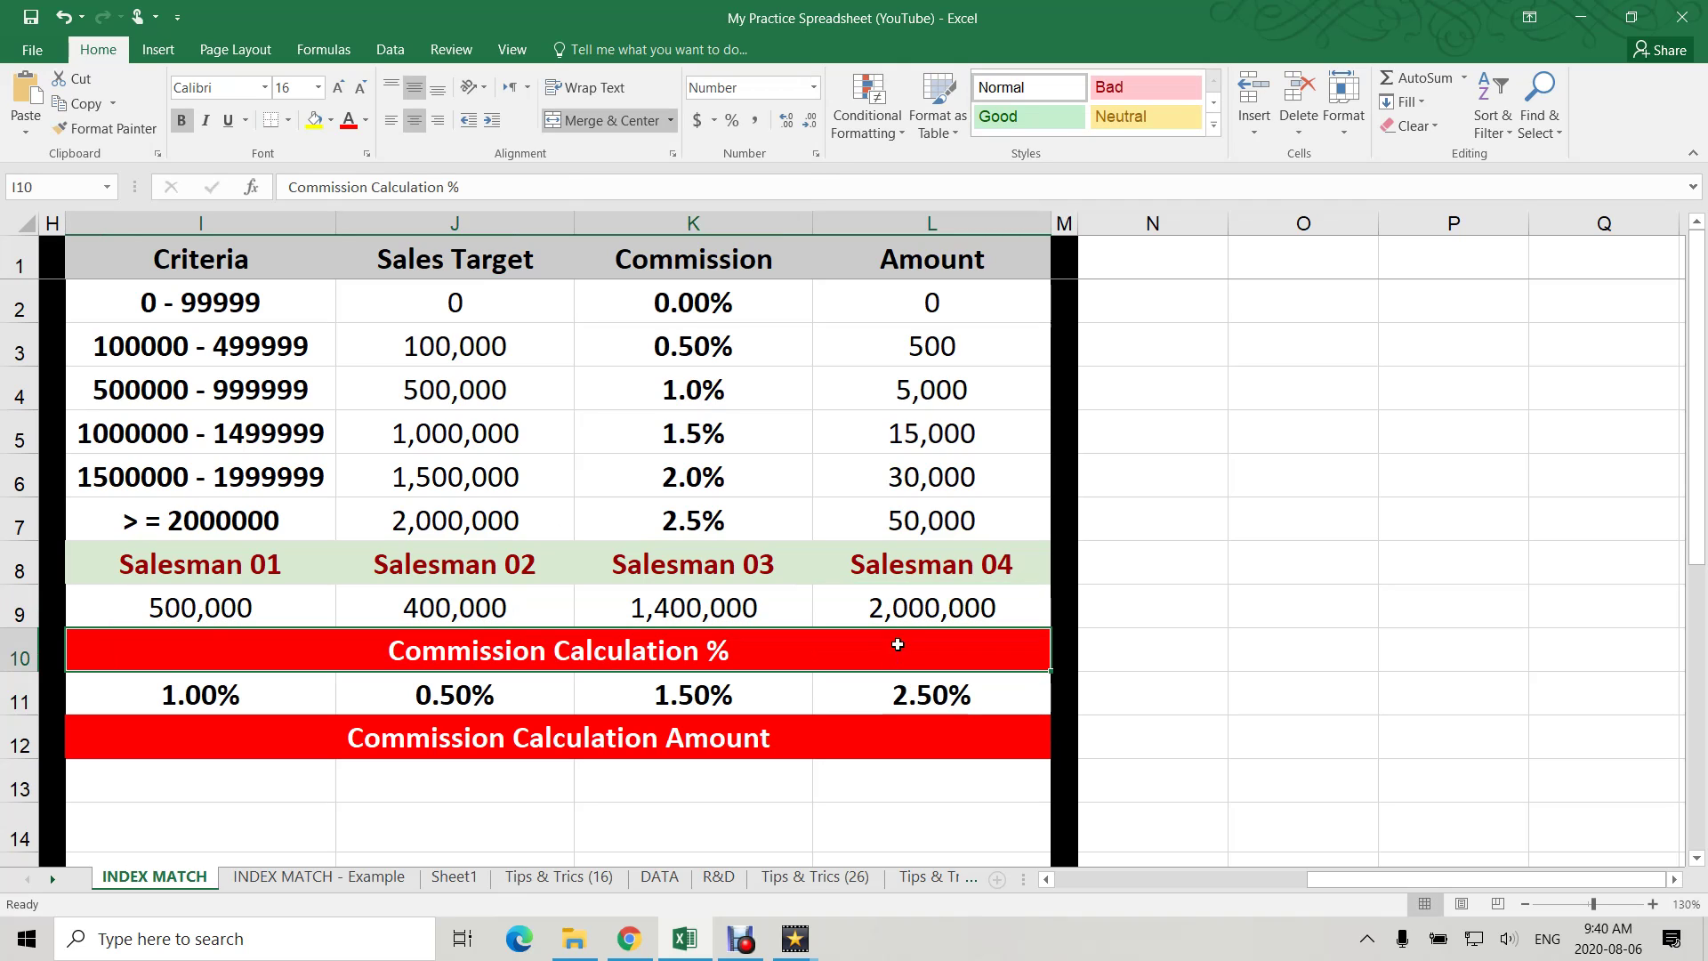
{"action": "left_click", "coordinate": [895, 620]}
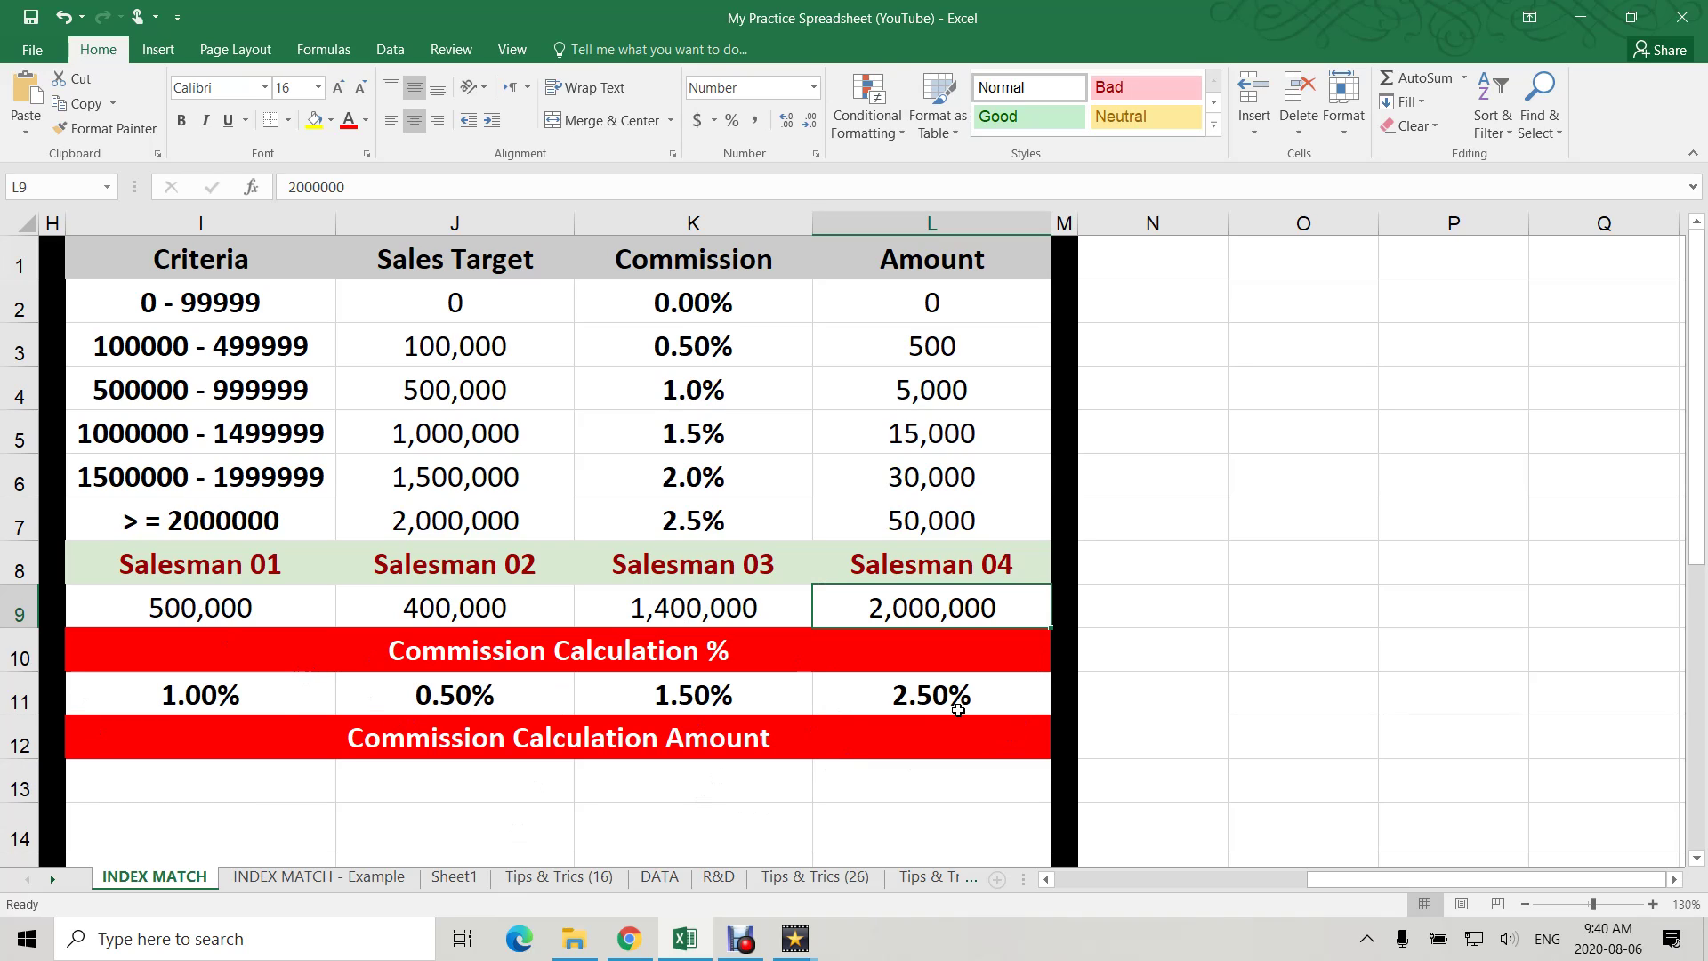
- Calculate Salesman 01's commission amount in I13 with the formula =I9*I11
{"action": "left_click", "coordinate": [267, 791]}
{"action": "type", "text": "="}
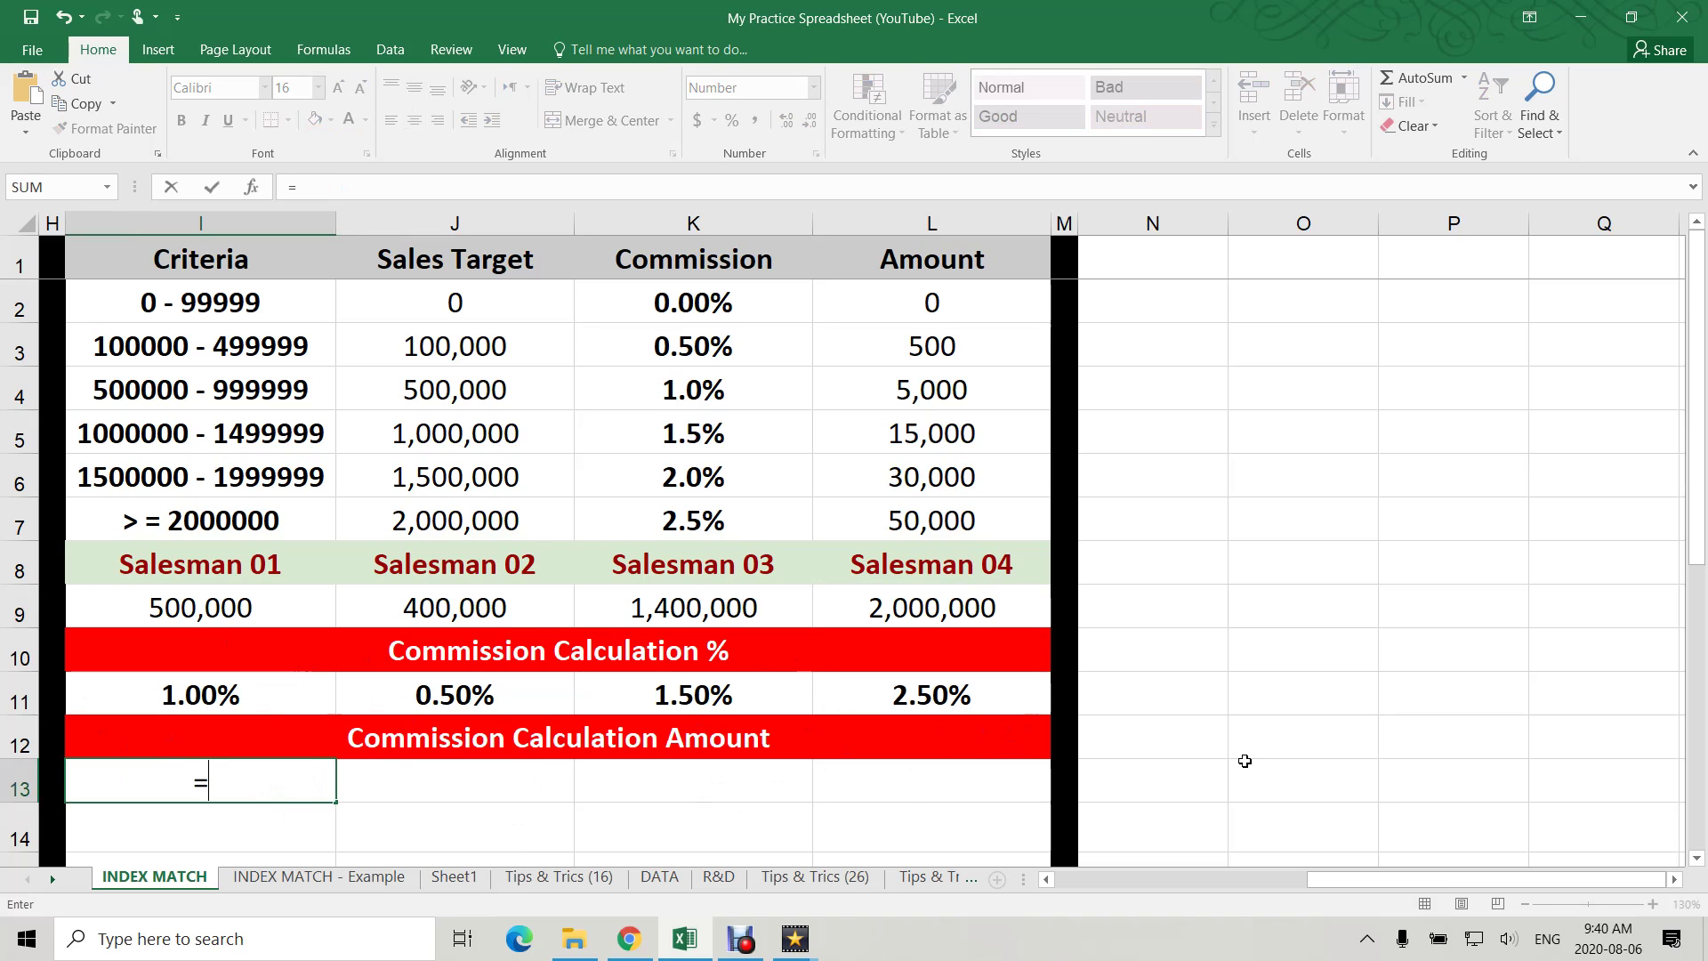
{"action": "left_click", "coordinate": [251, 606]}
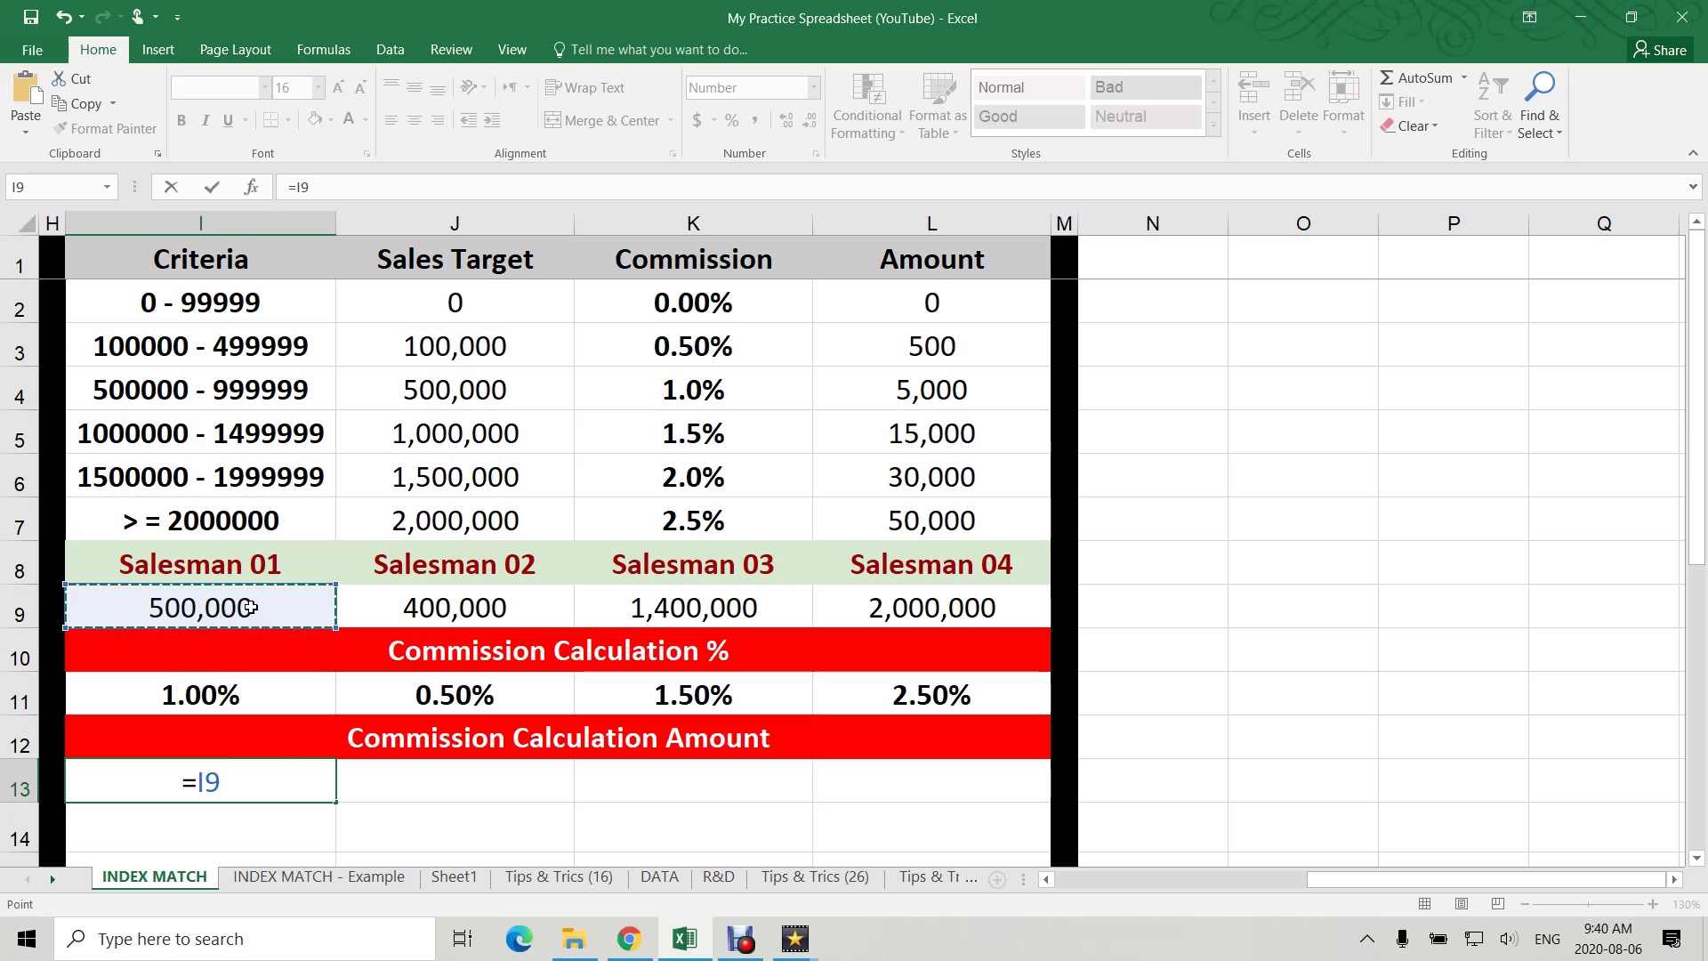
{"action": "type", "text": "*"}
{"action": "left_click", "coordinate": [218, 700]}
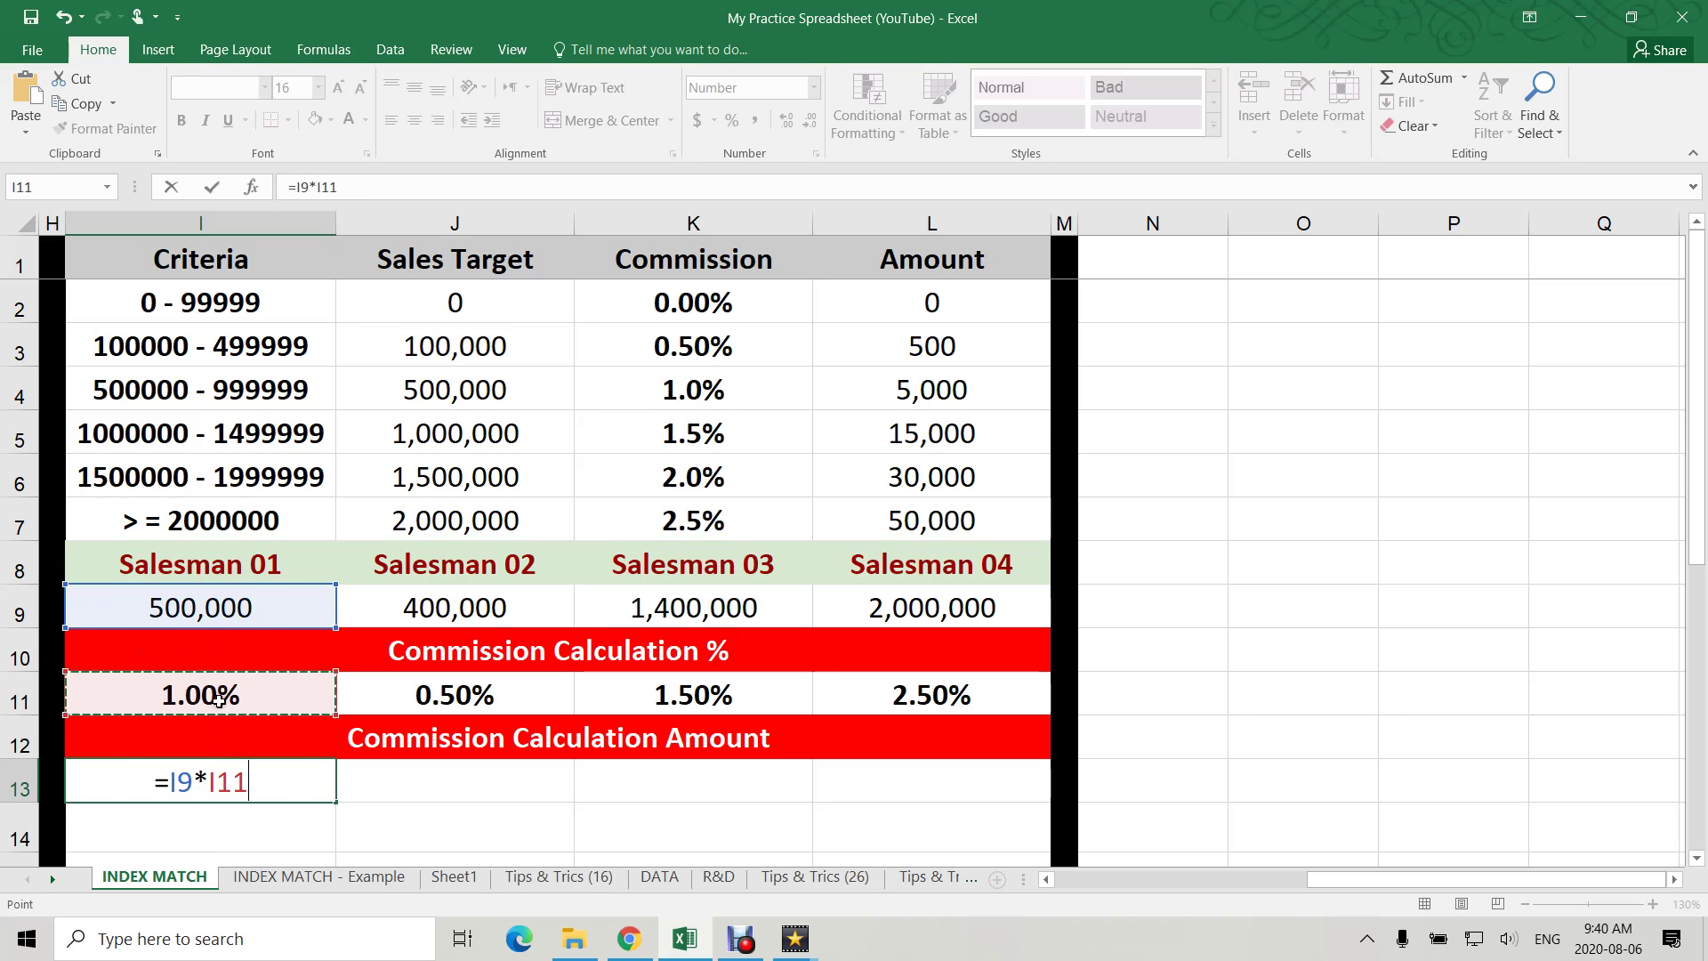
{"action": "key", "text": "Return"}
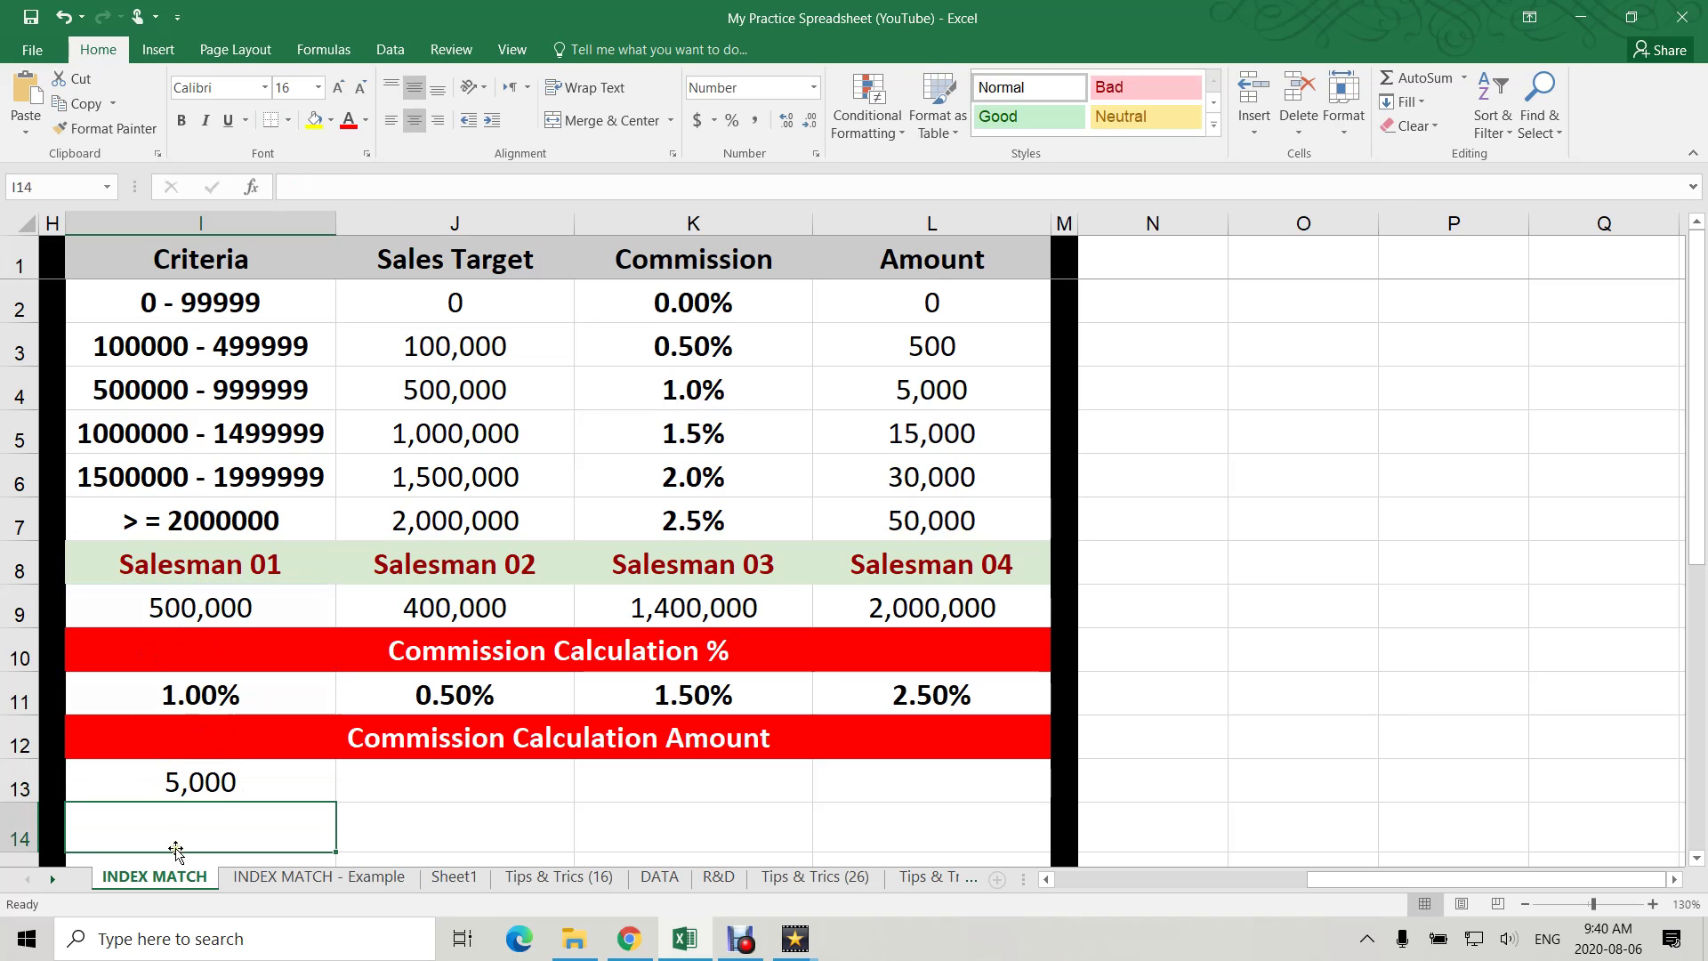
- Fill the commission amount formula in I13 across to L13 for the other three salesmen
{"action": "left_click", "coordinate": [218, 788]}
{"action": "left_click_drag", "start_coordinate": [337, 802], "coordinate": [969, 798]}
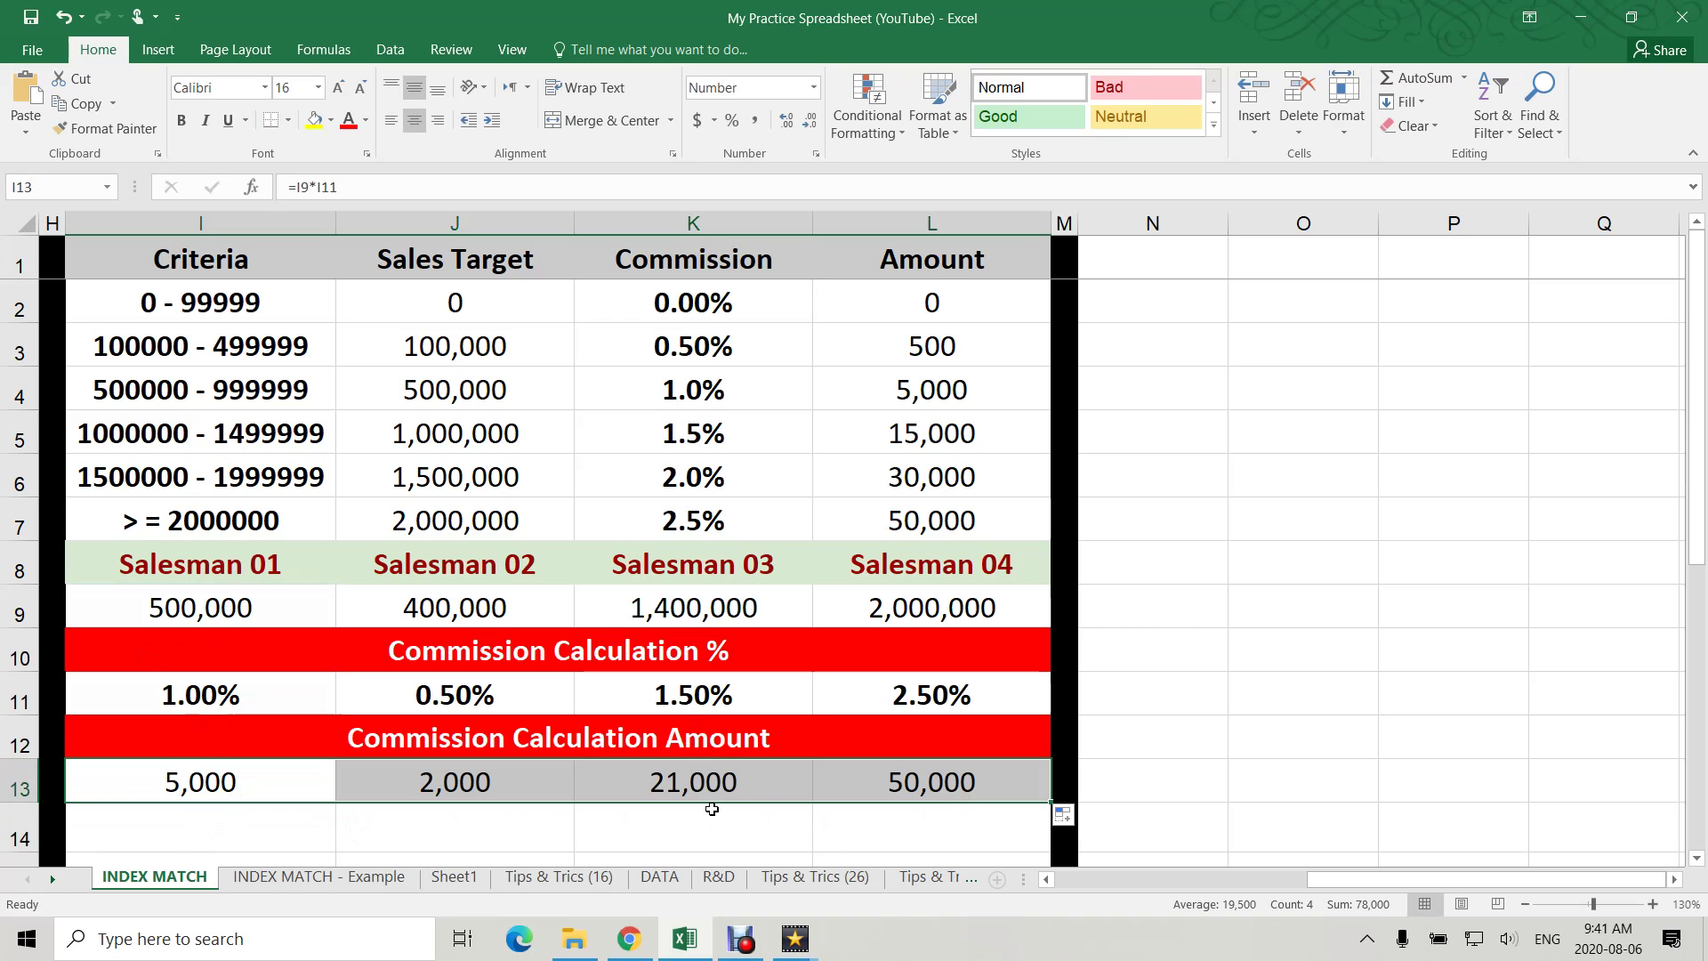
{"action": "left_click", "coordinate": [263, 774]}
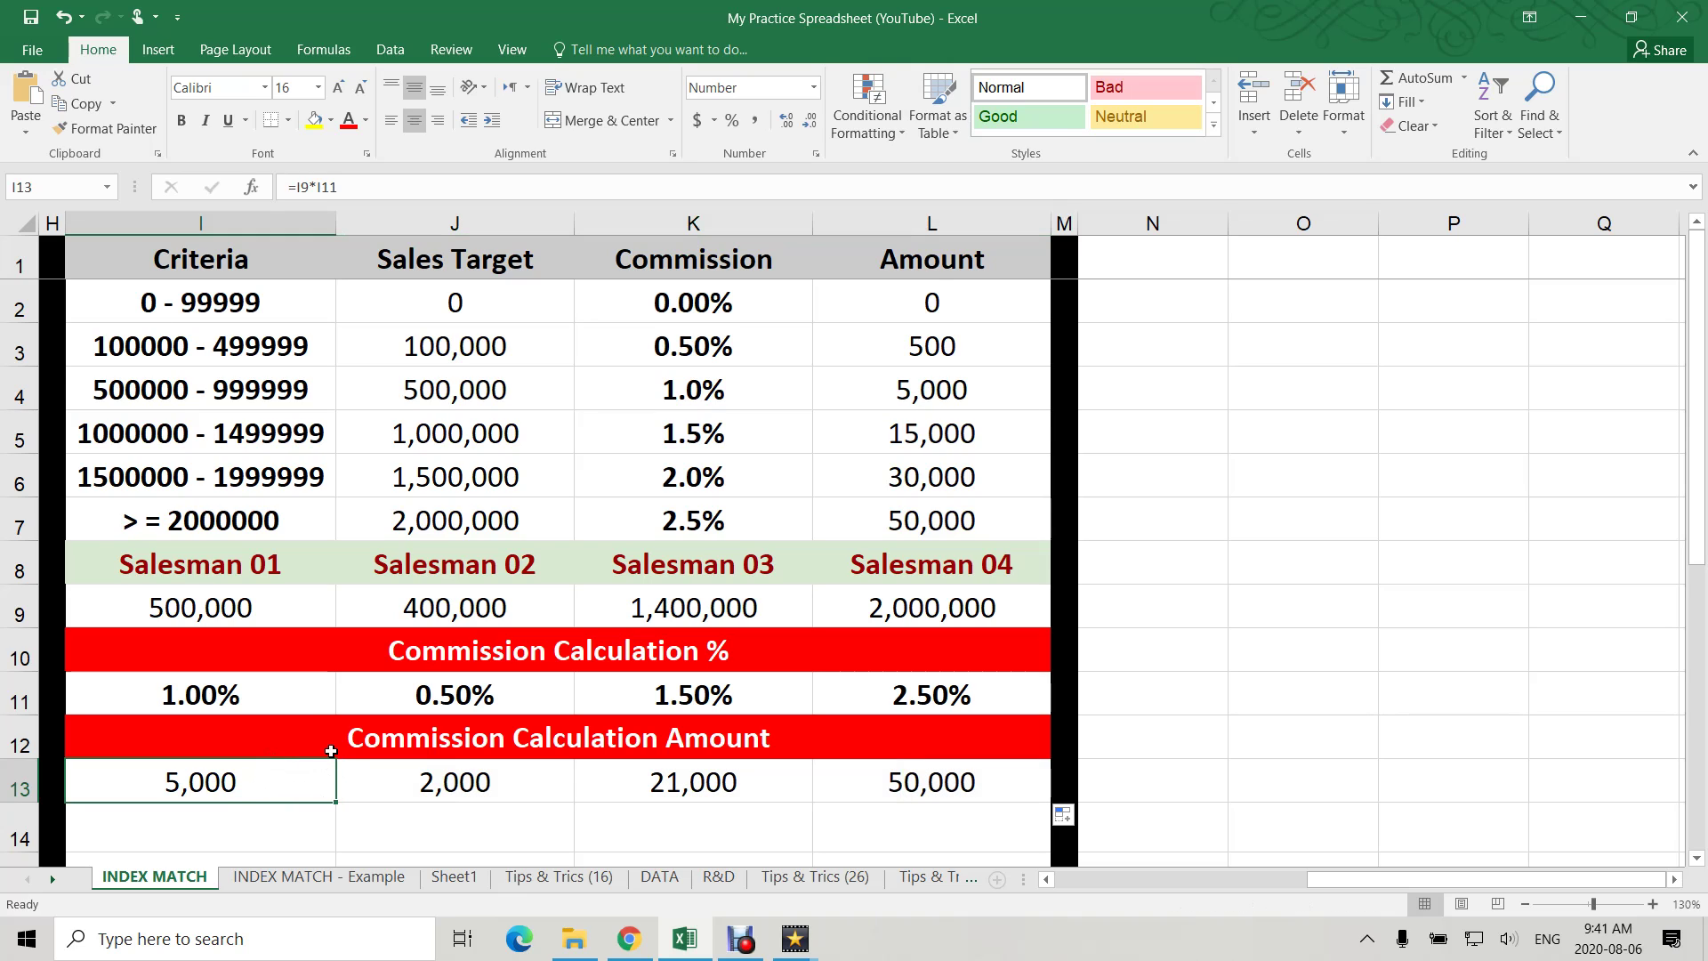
- Copy the I11 INDEX MATCH formula into I14 and multiply it by I9 to get the commission amount in one formula
{"action": "left_click", "coordinate": [286, 696]}
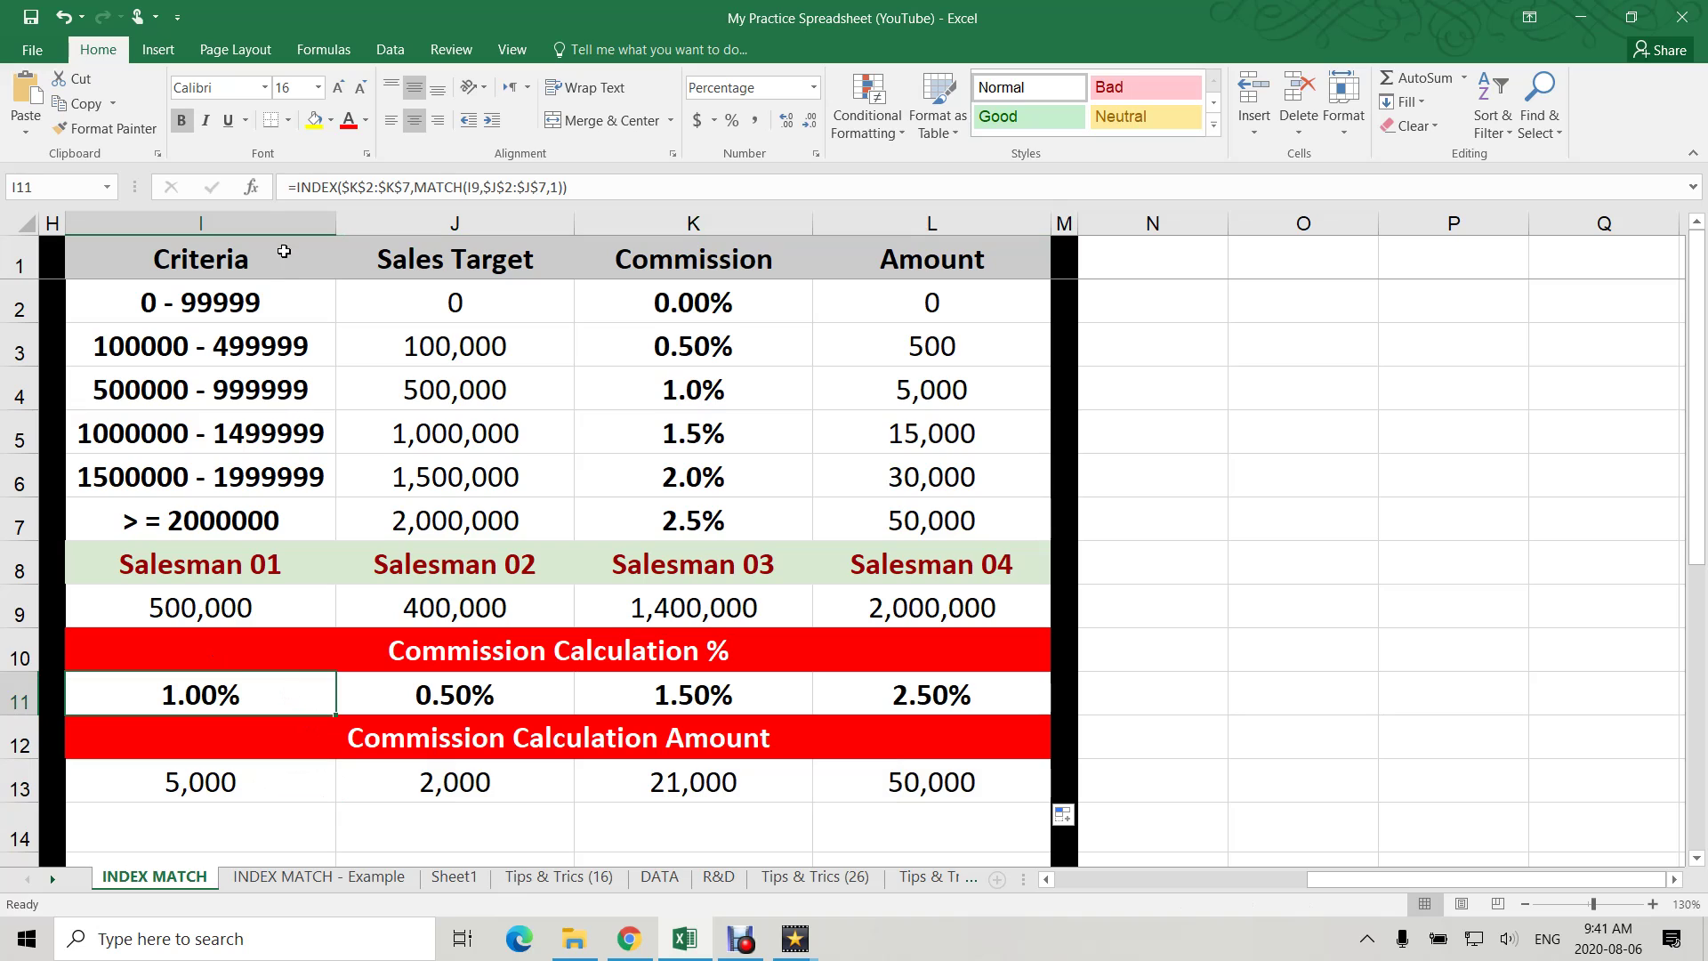
{"action": "left_click_drag", "start_coordinate": [591, 186], "coordinate": [276, 190]}
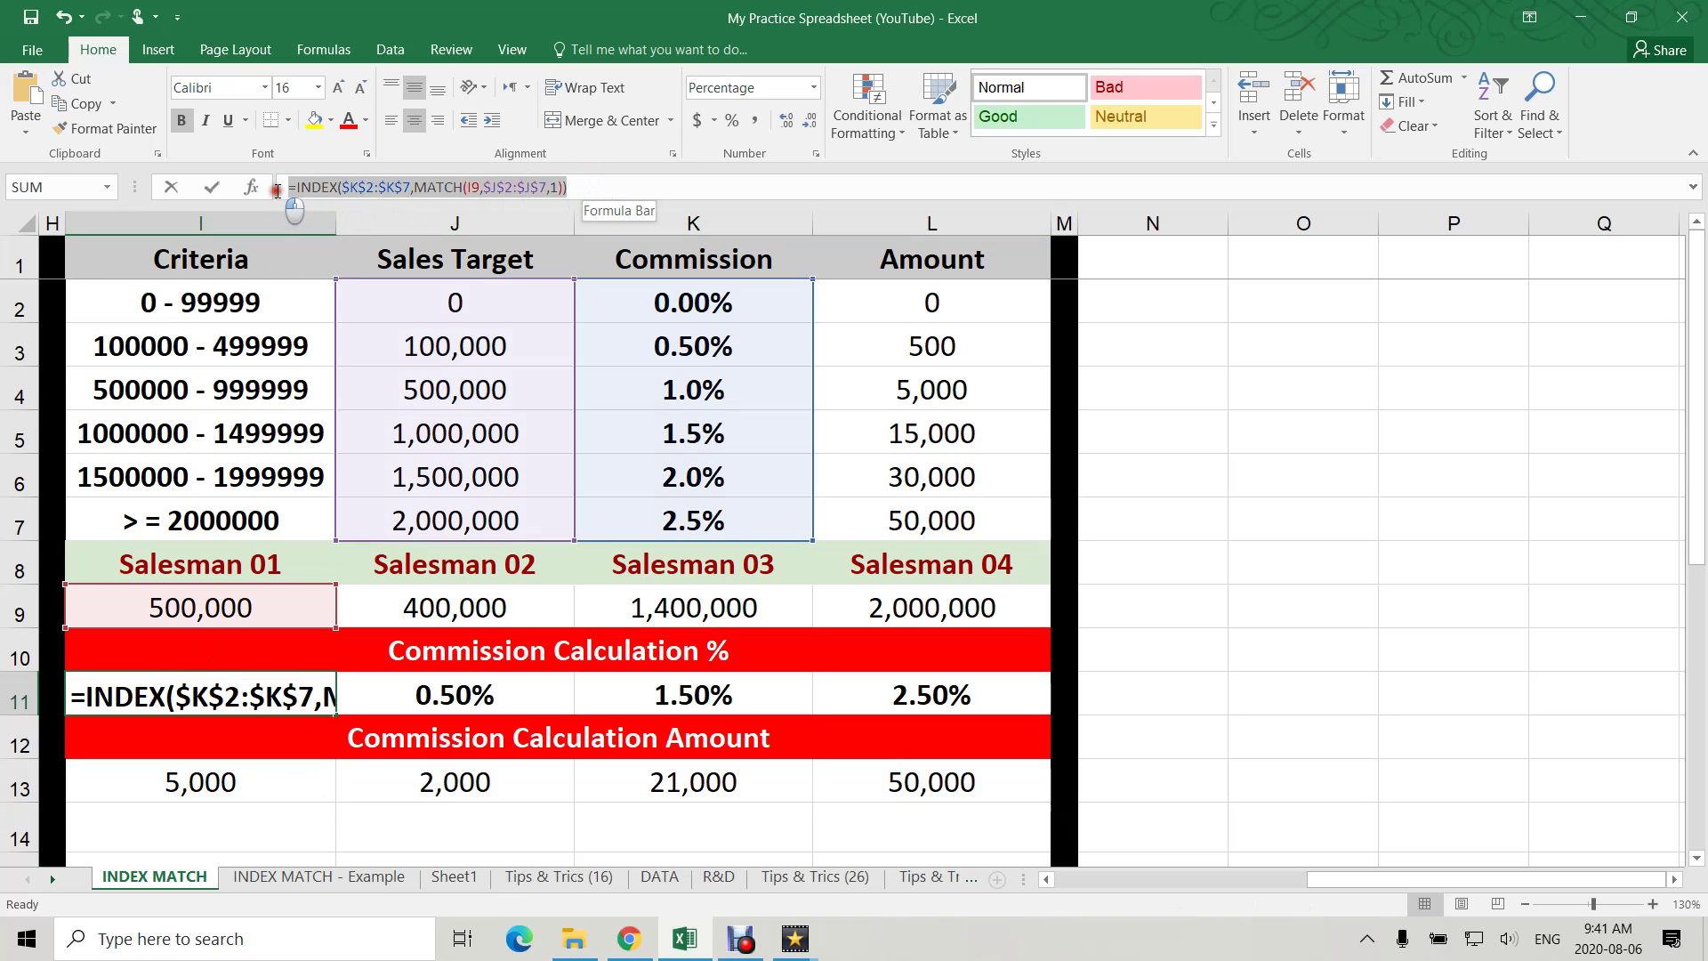
{"action": "key", "text": "Tab"}
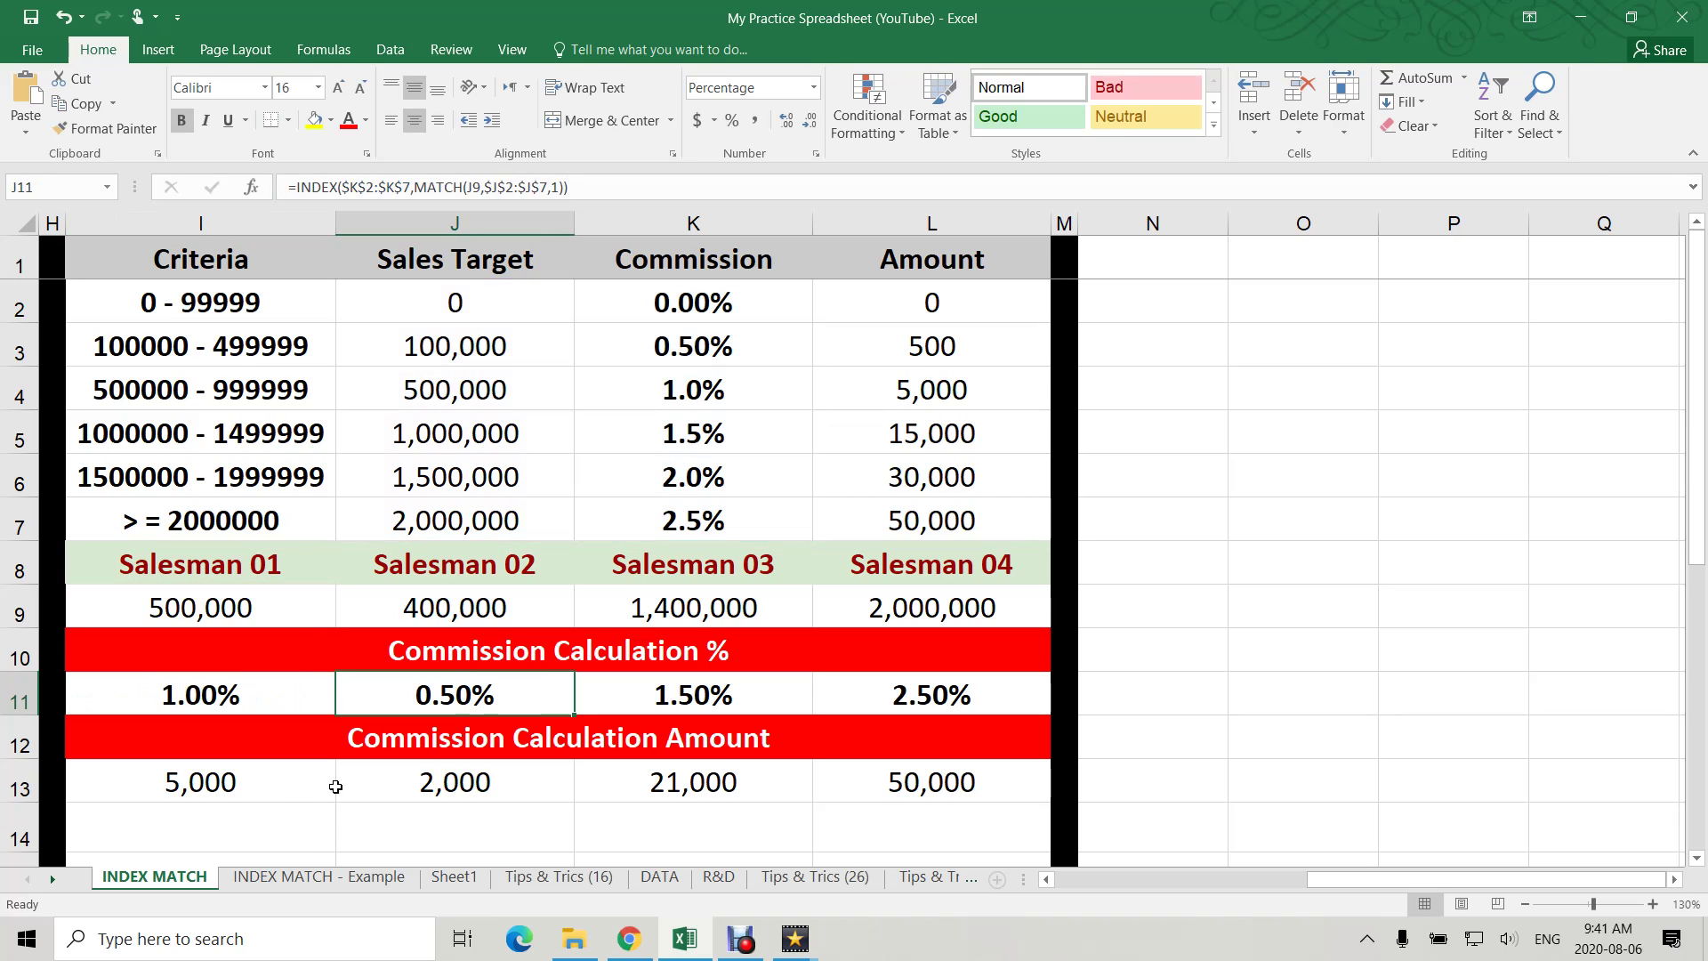
{"action": "left_click", "coordinate": [251, 819]}
{"action": "double_click", "coordinate": [254, 820]}
{"action": "key", "text": "ctrl+v"}
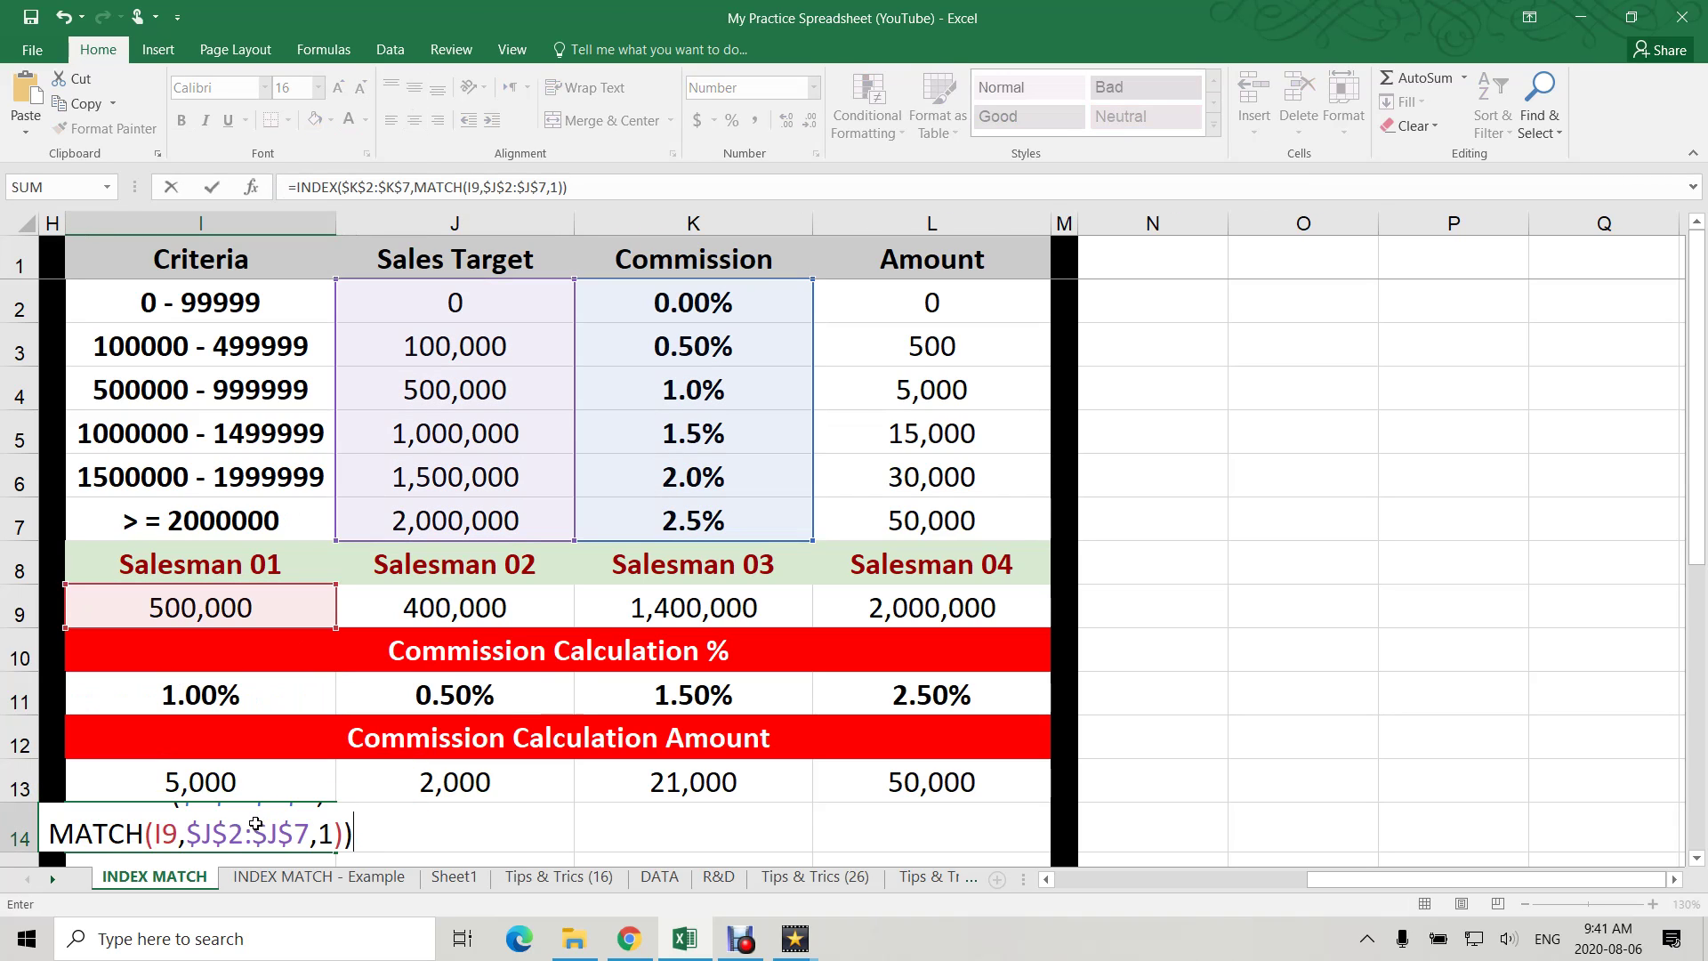
{"action": "type", "text": "*"}
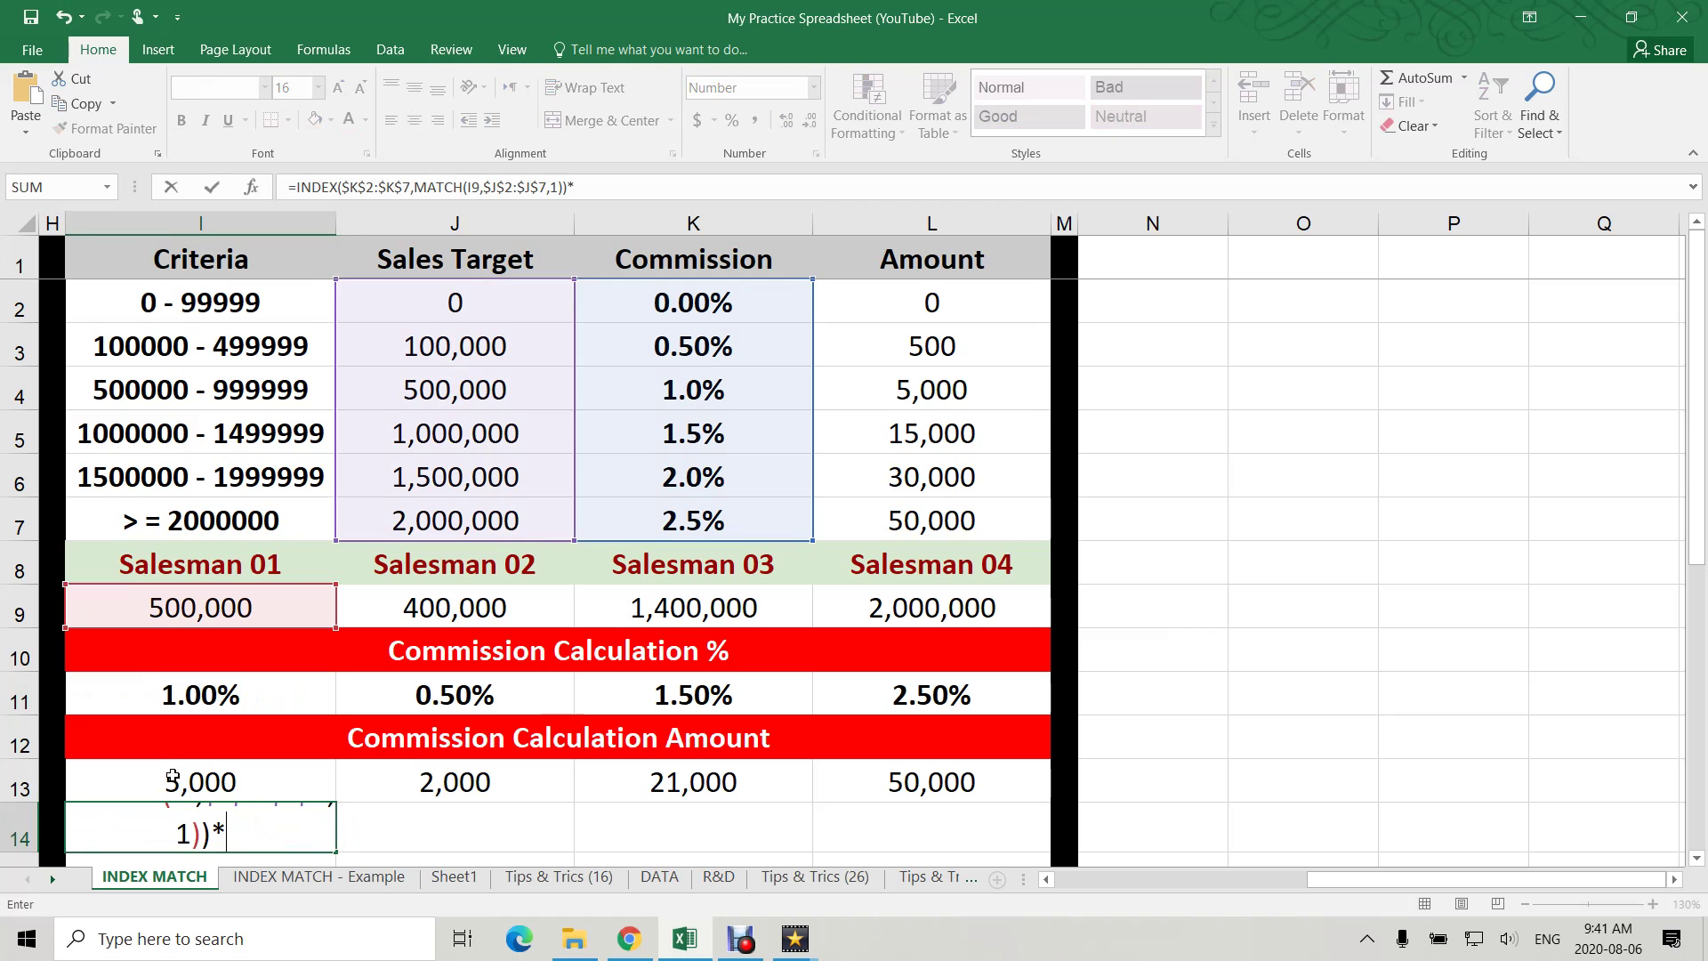
{"action": "left_click", "coordinate": [215, 611]}
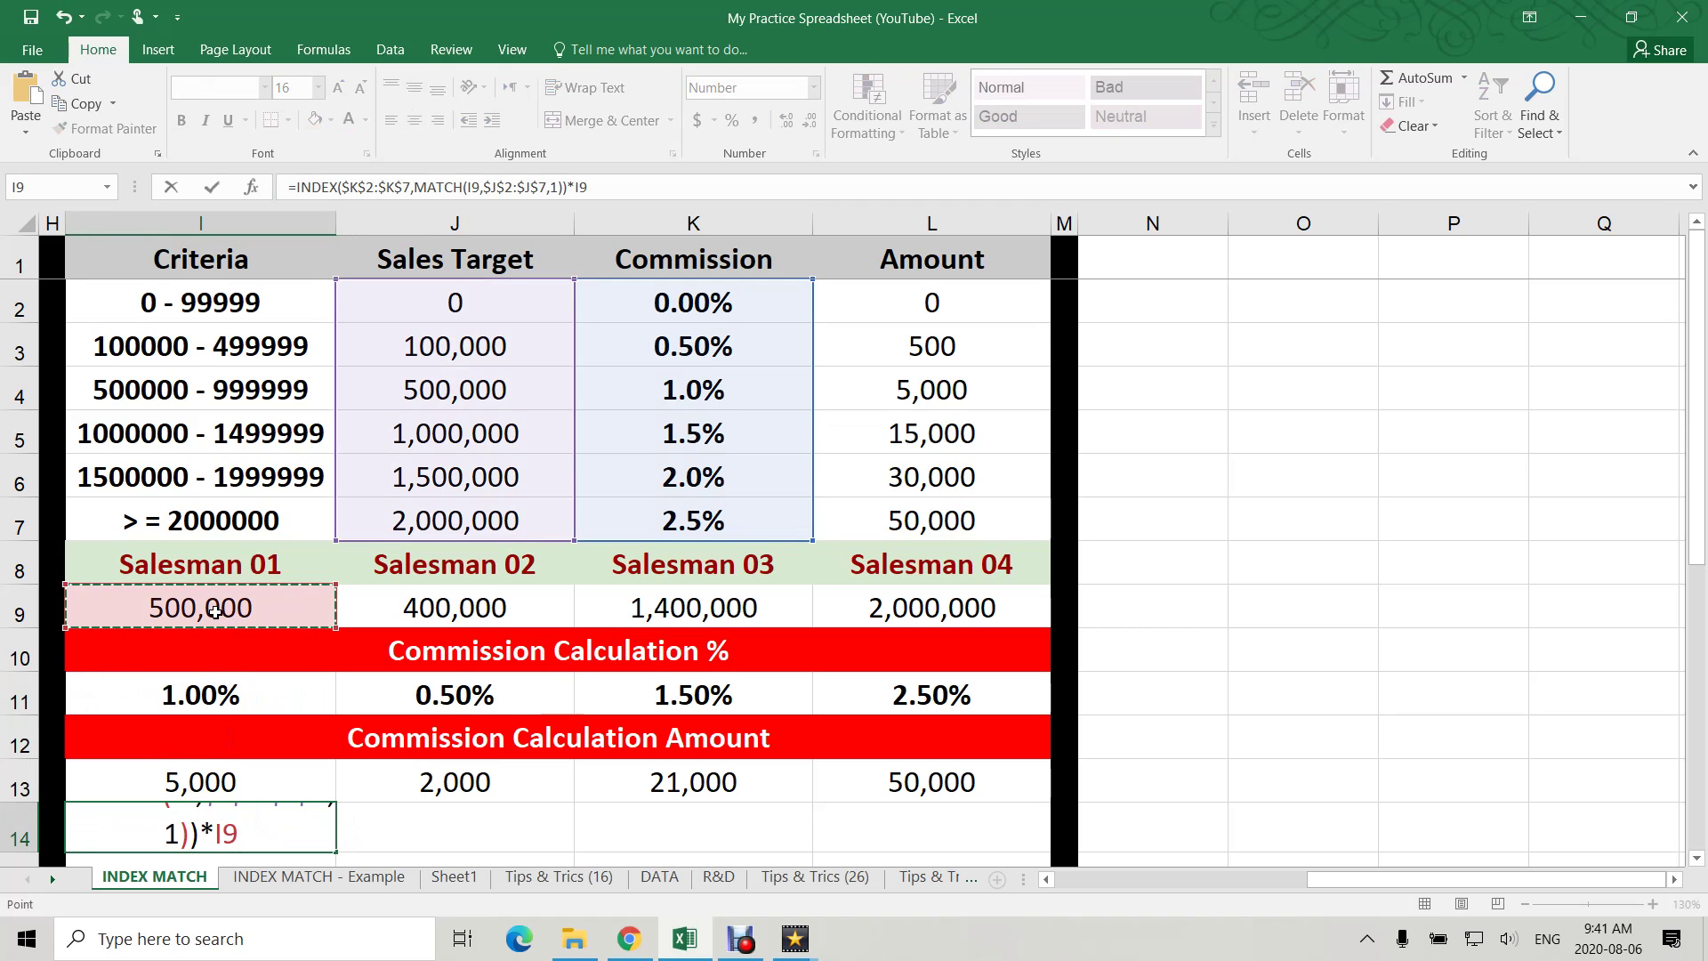
{"action": "key", "text": "Return"}
- Fill the combined commission amount formula in I14 across to L14 and compare with the row above
{"action": "left_click", "coordinate": [229, 790]}
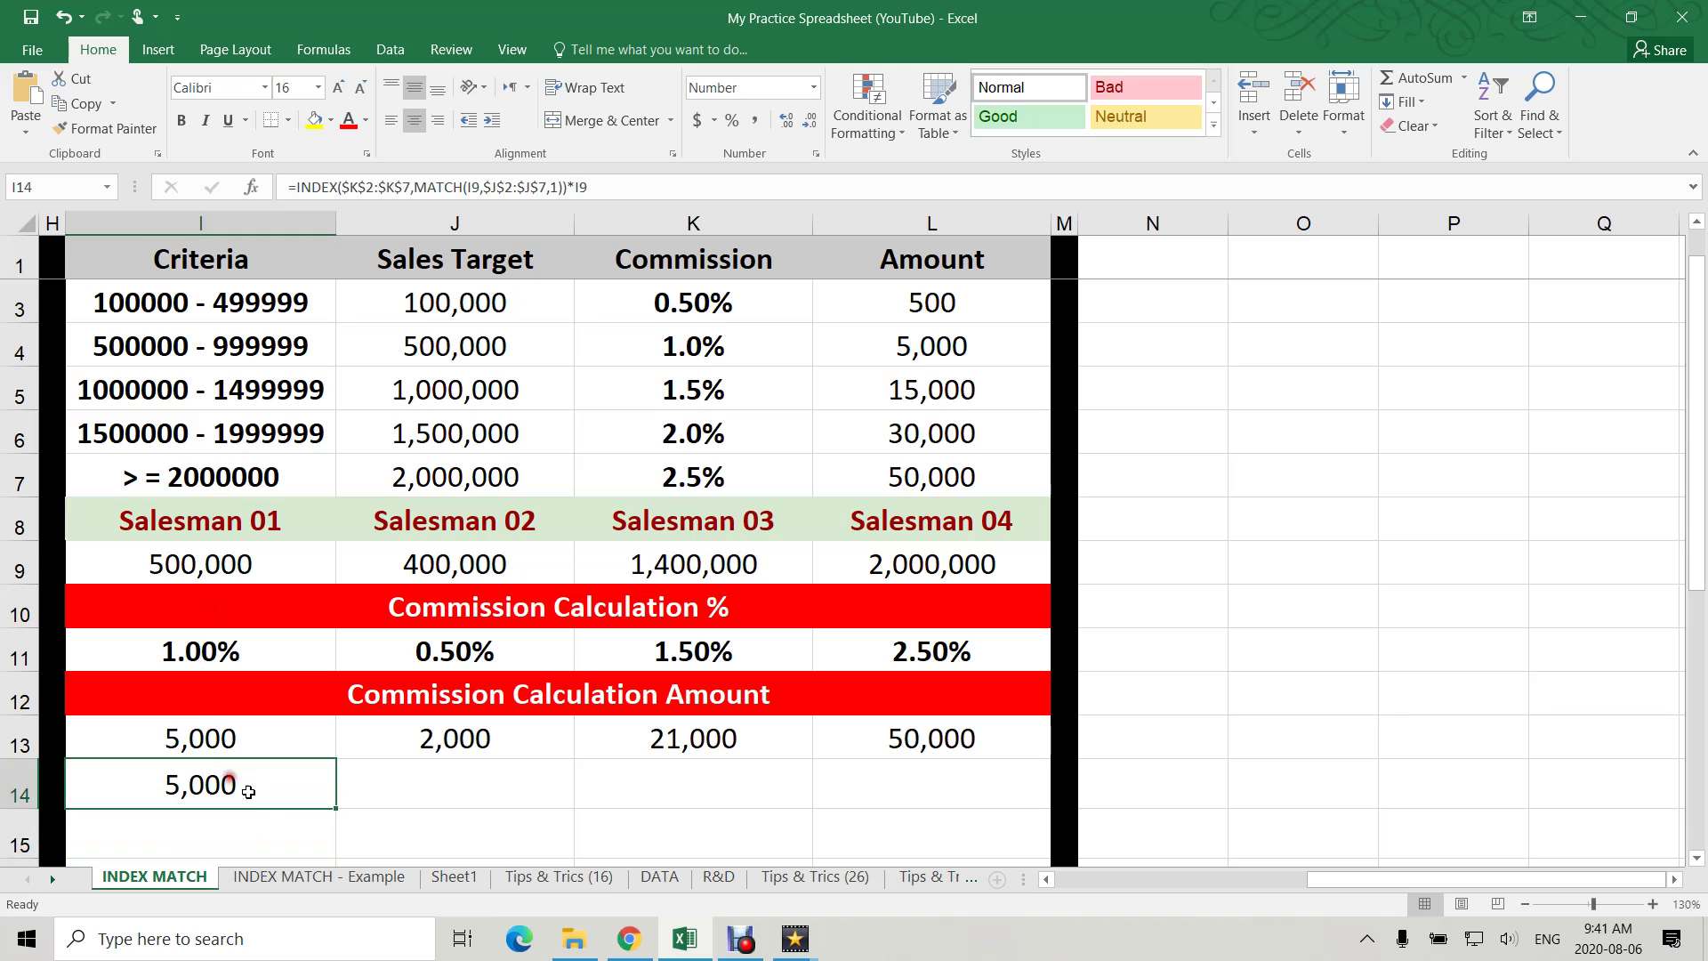
{"action": "left_click_drag", "start_coordinate": [337, 809], "coordinate": [938, 789]}
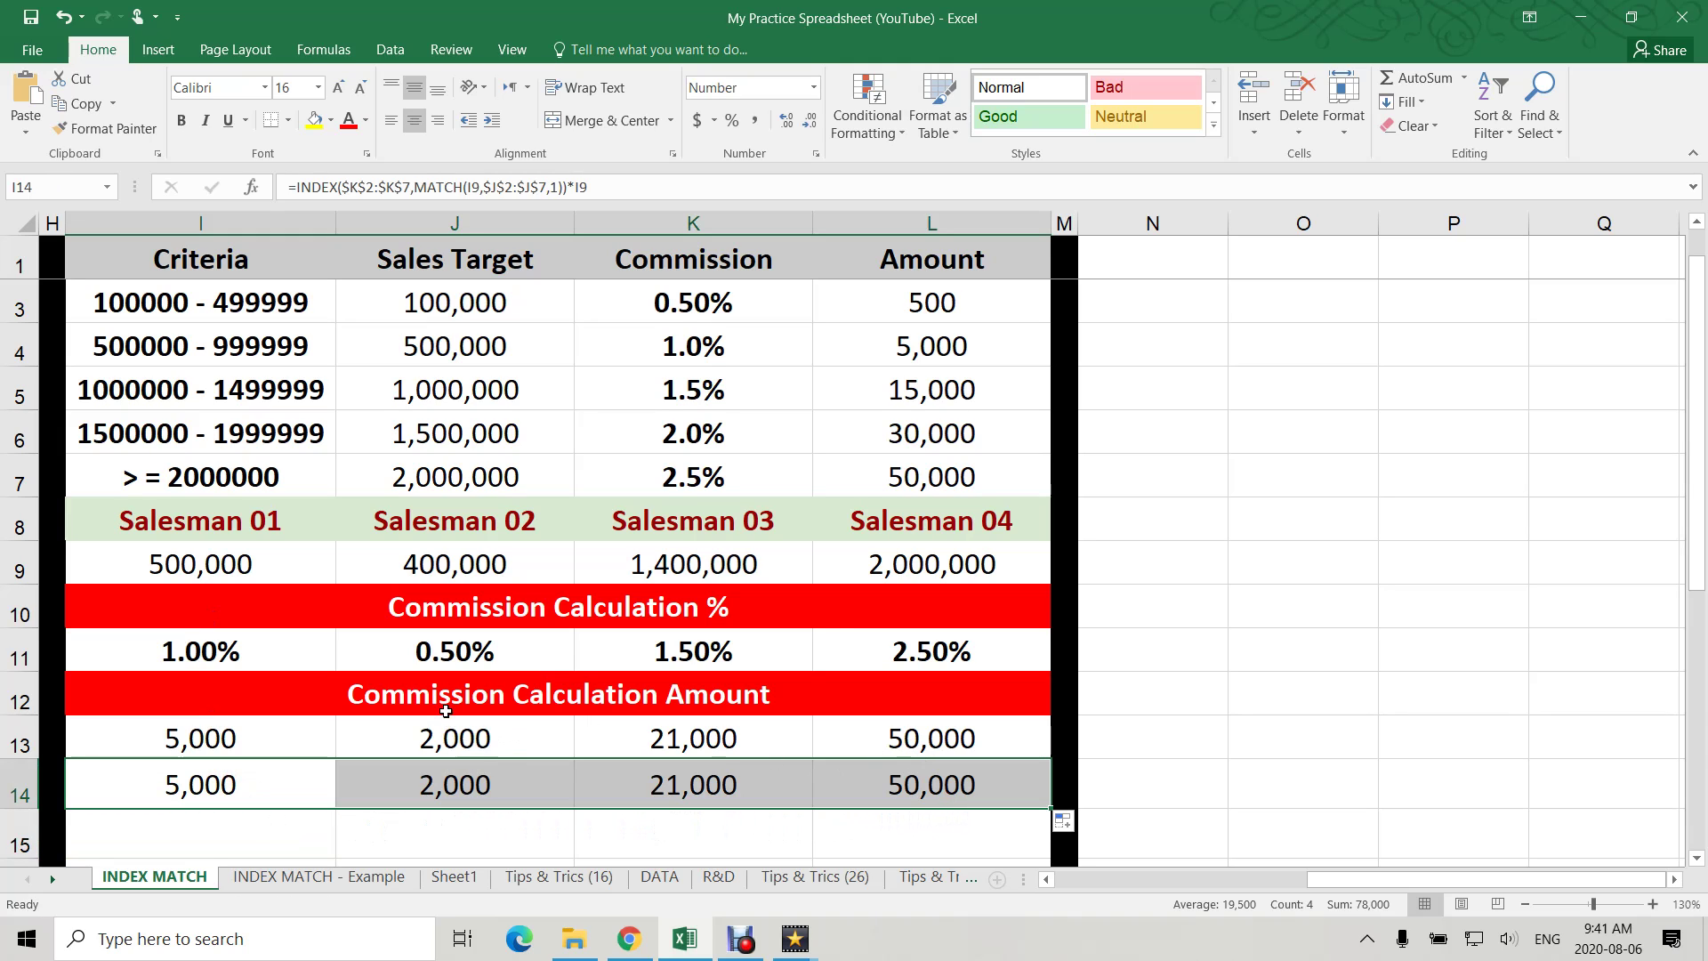
{"action": "left_click", "coordinate": [446, 651]}
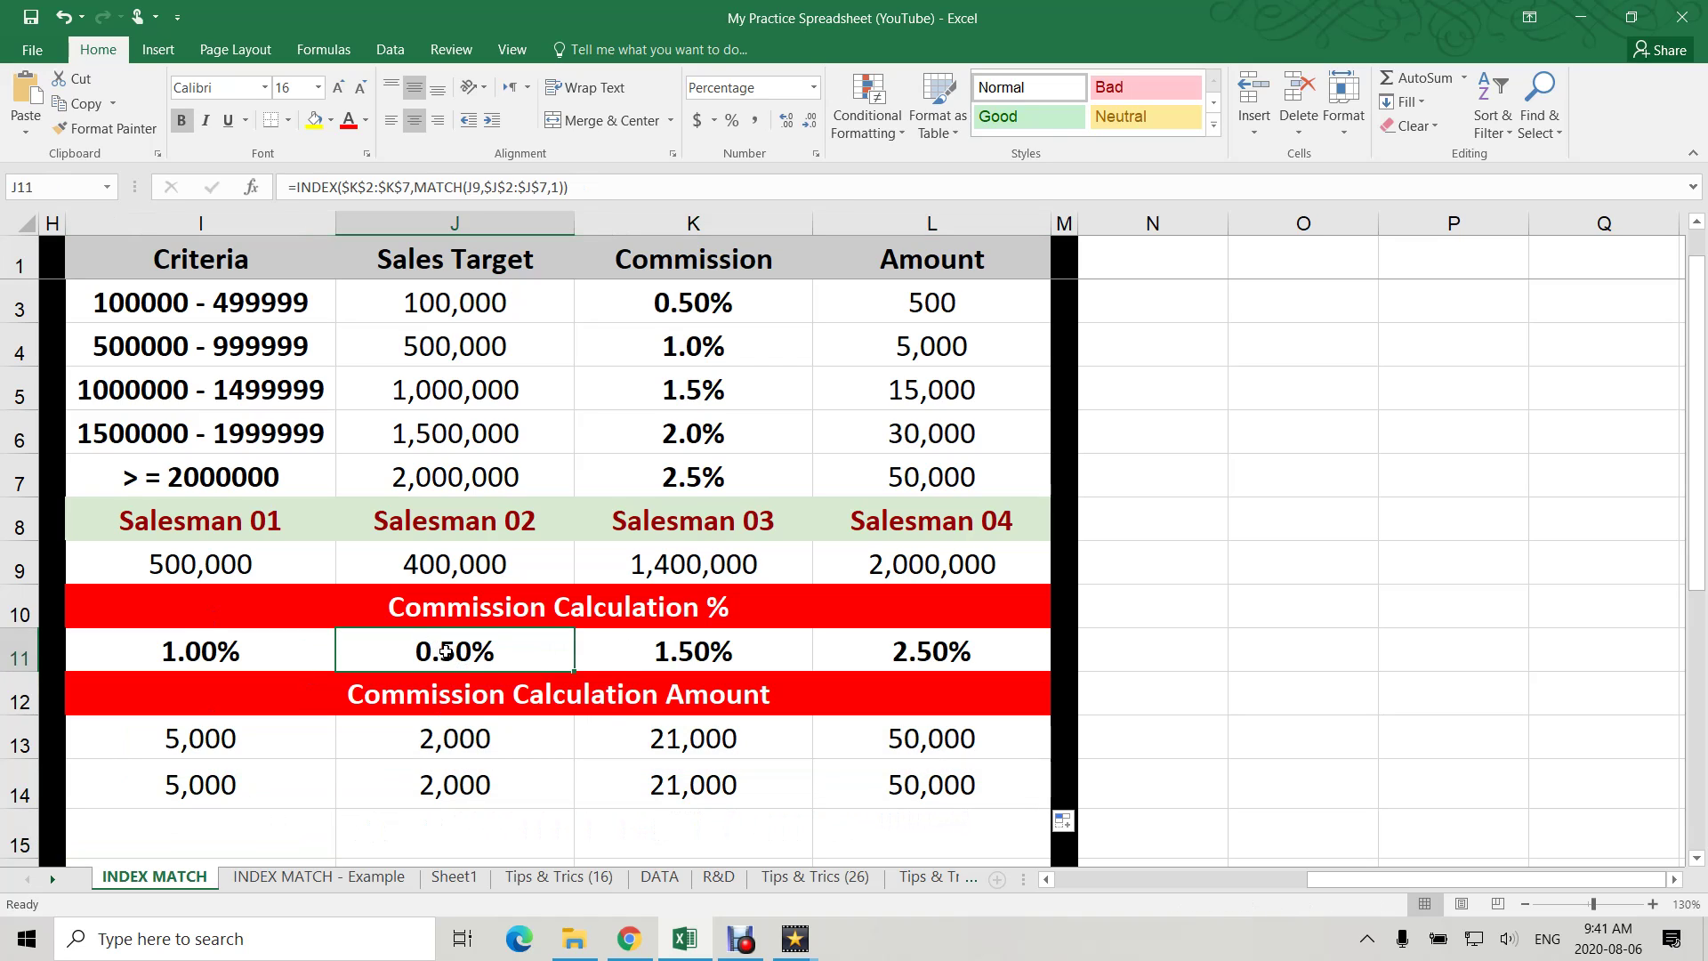
{"action": "left_click", "coordinate": [464, 736]}
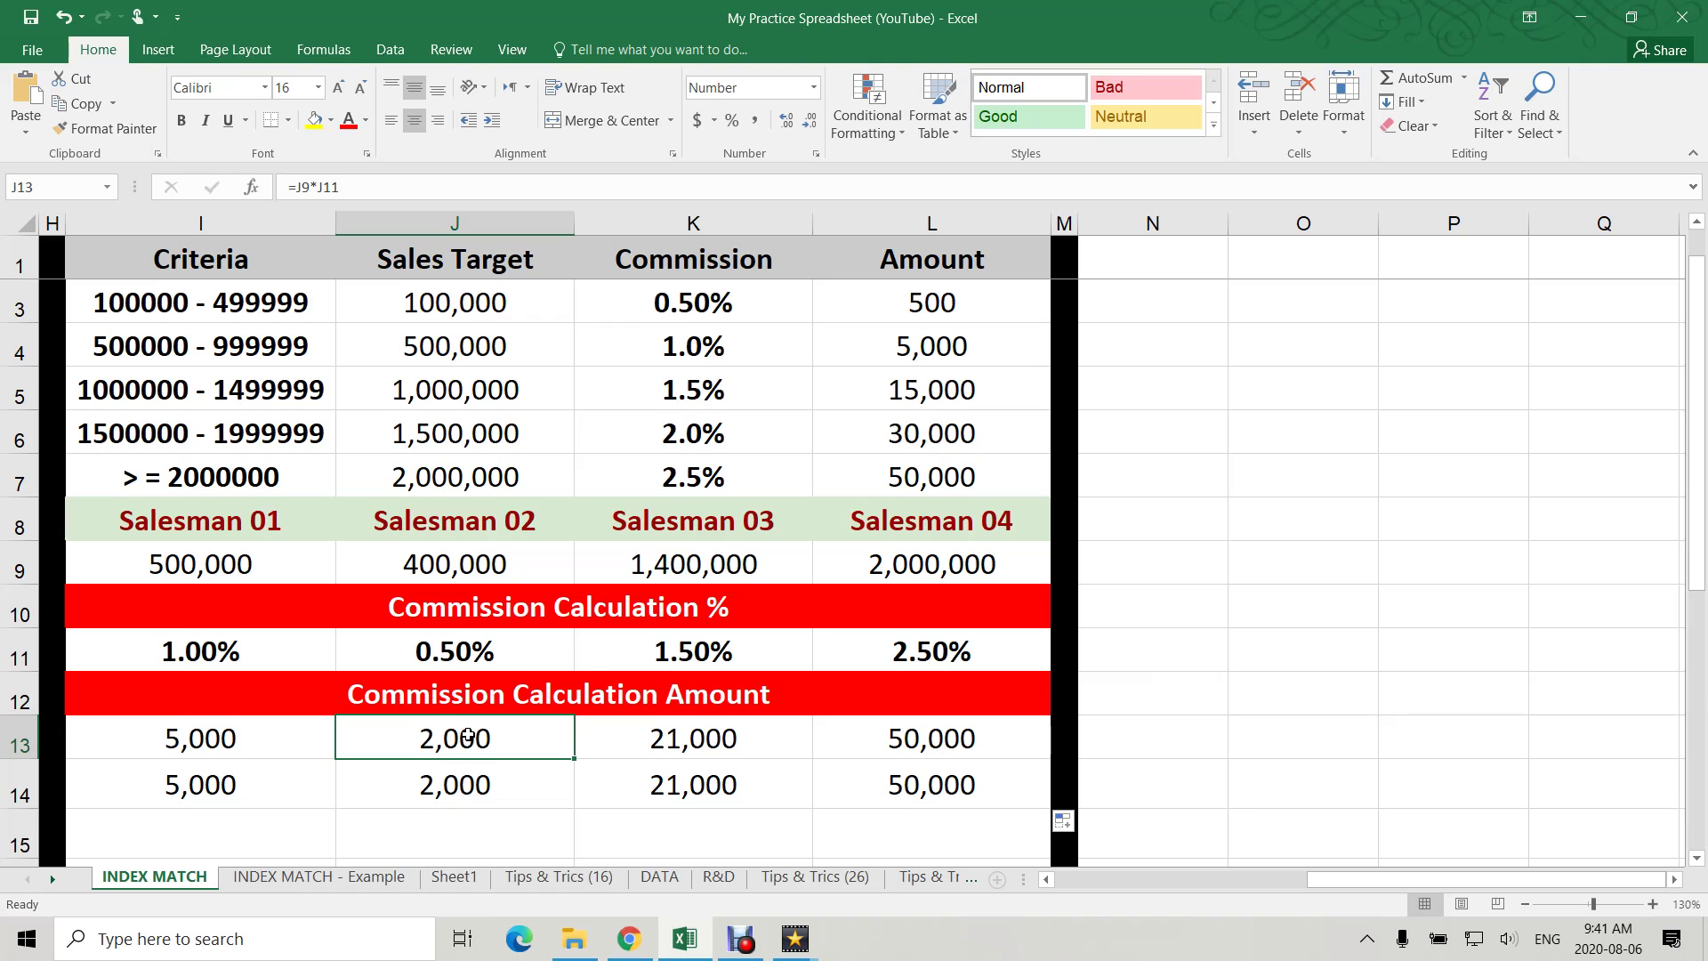
{"action": "scroll", "coordinate": [468, 737], "scroll_direction": "up", "scroll_amount": 1}
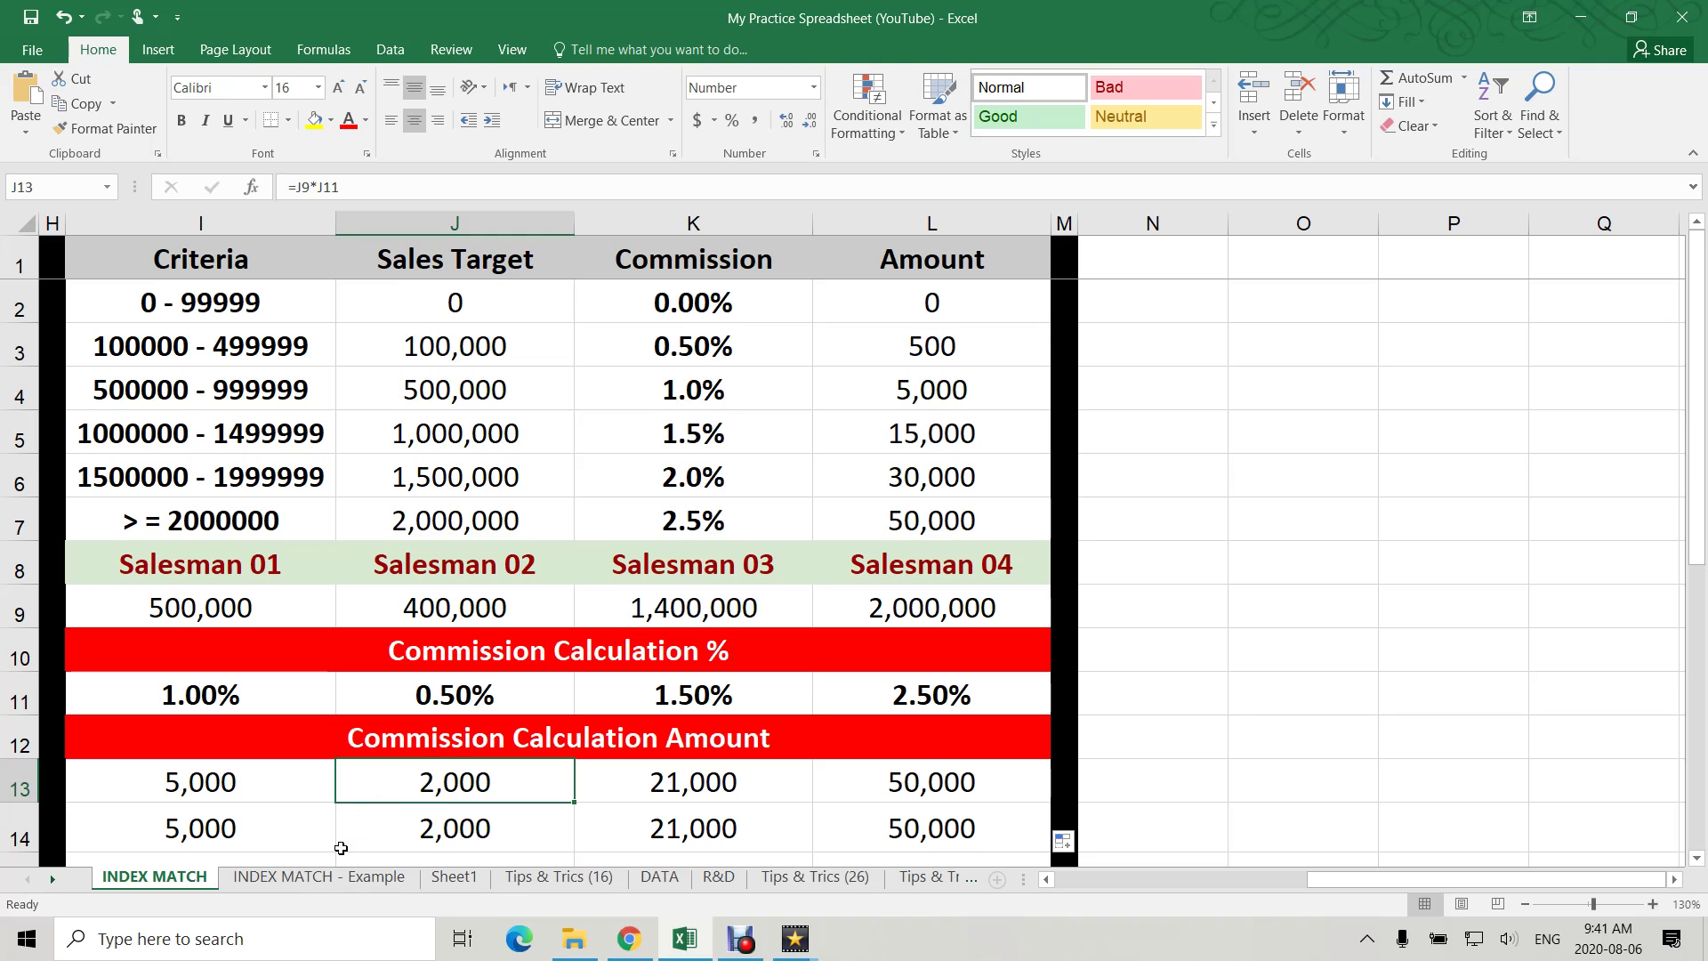
- On the INDEX MATCH - Example sheet, set the two-direction lookup to product Dates in D13 and year 2018 in E13
{"action": "left_click", "coordinate": [306, 876]}
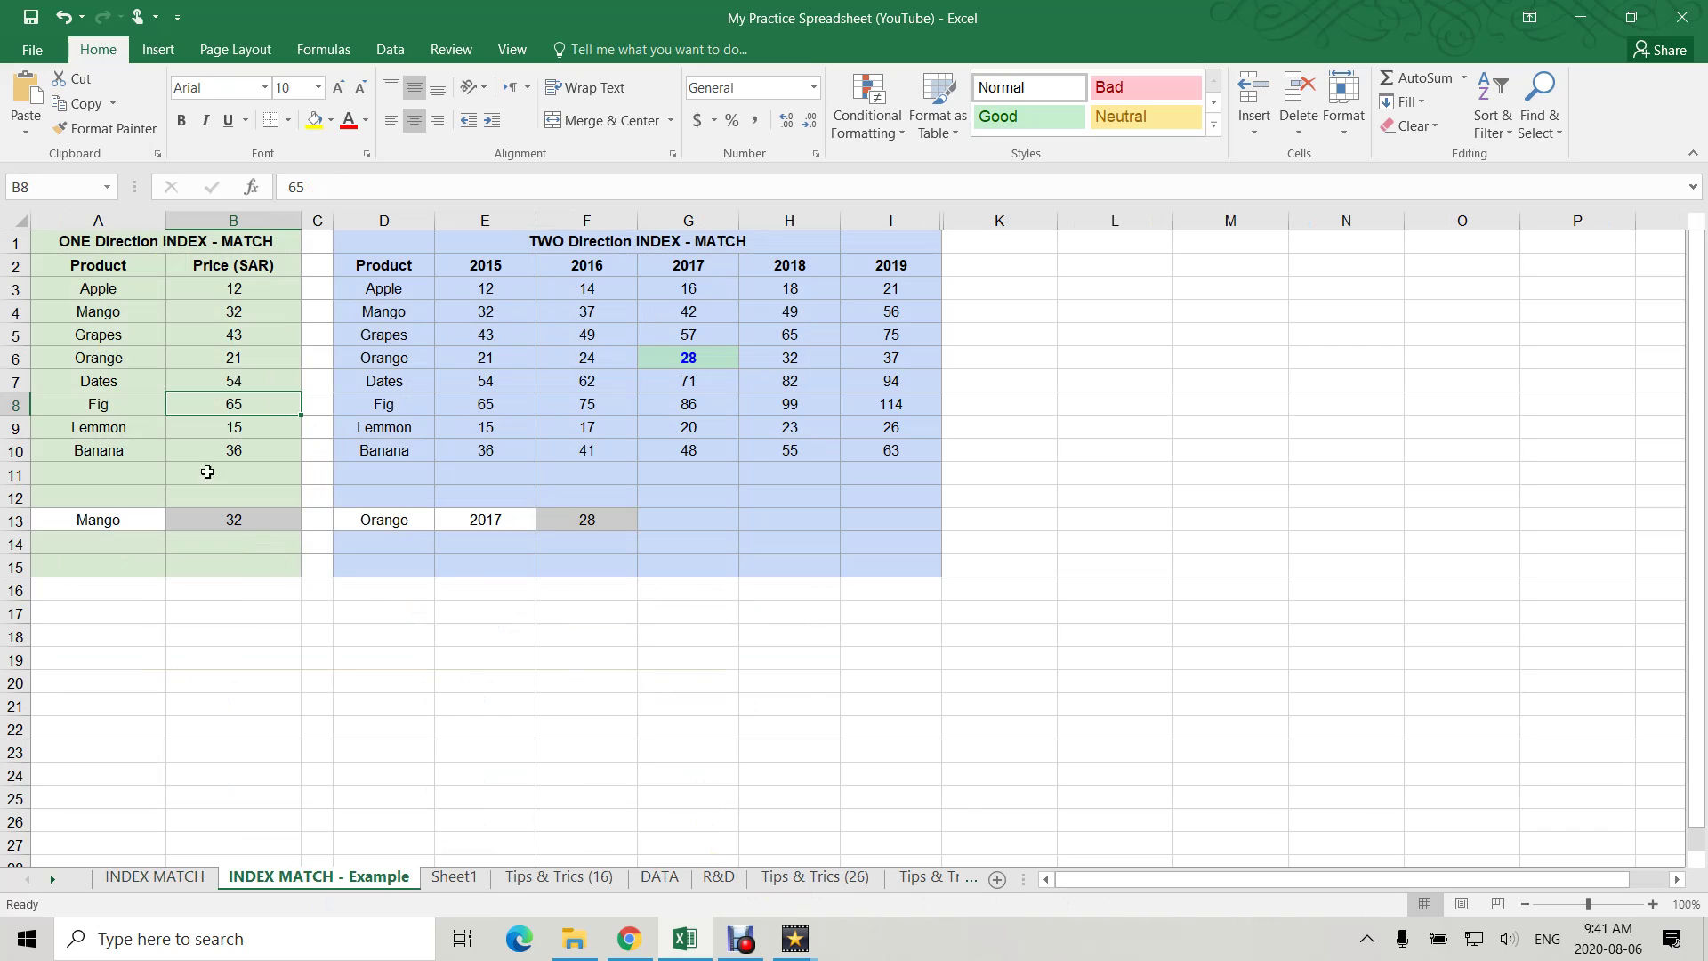
{"action": "left_click", "coordinate": [418, 520]}
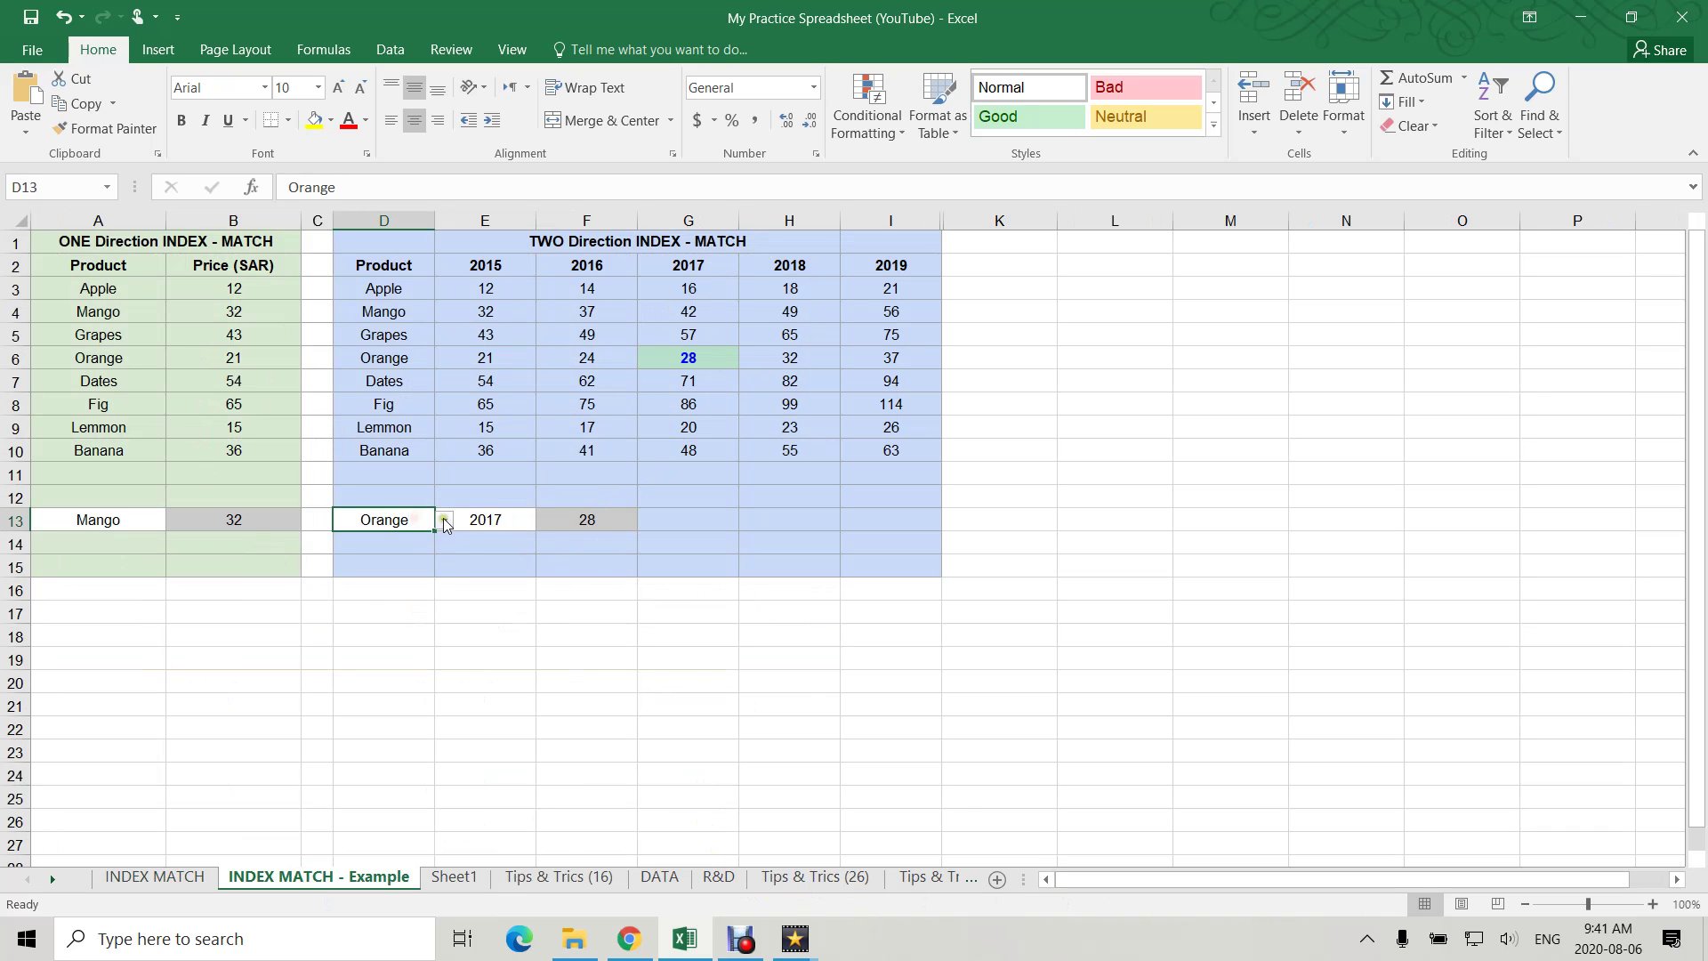
{"action": "left_click", "coordinate": [444, 520]}
{"action": "left_click", "coordinate": [374, 600]}
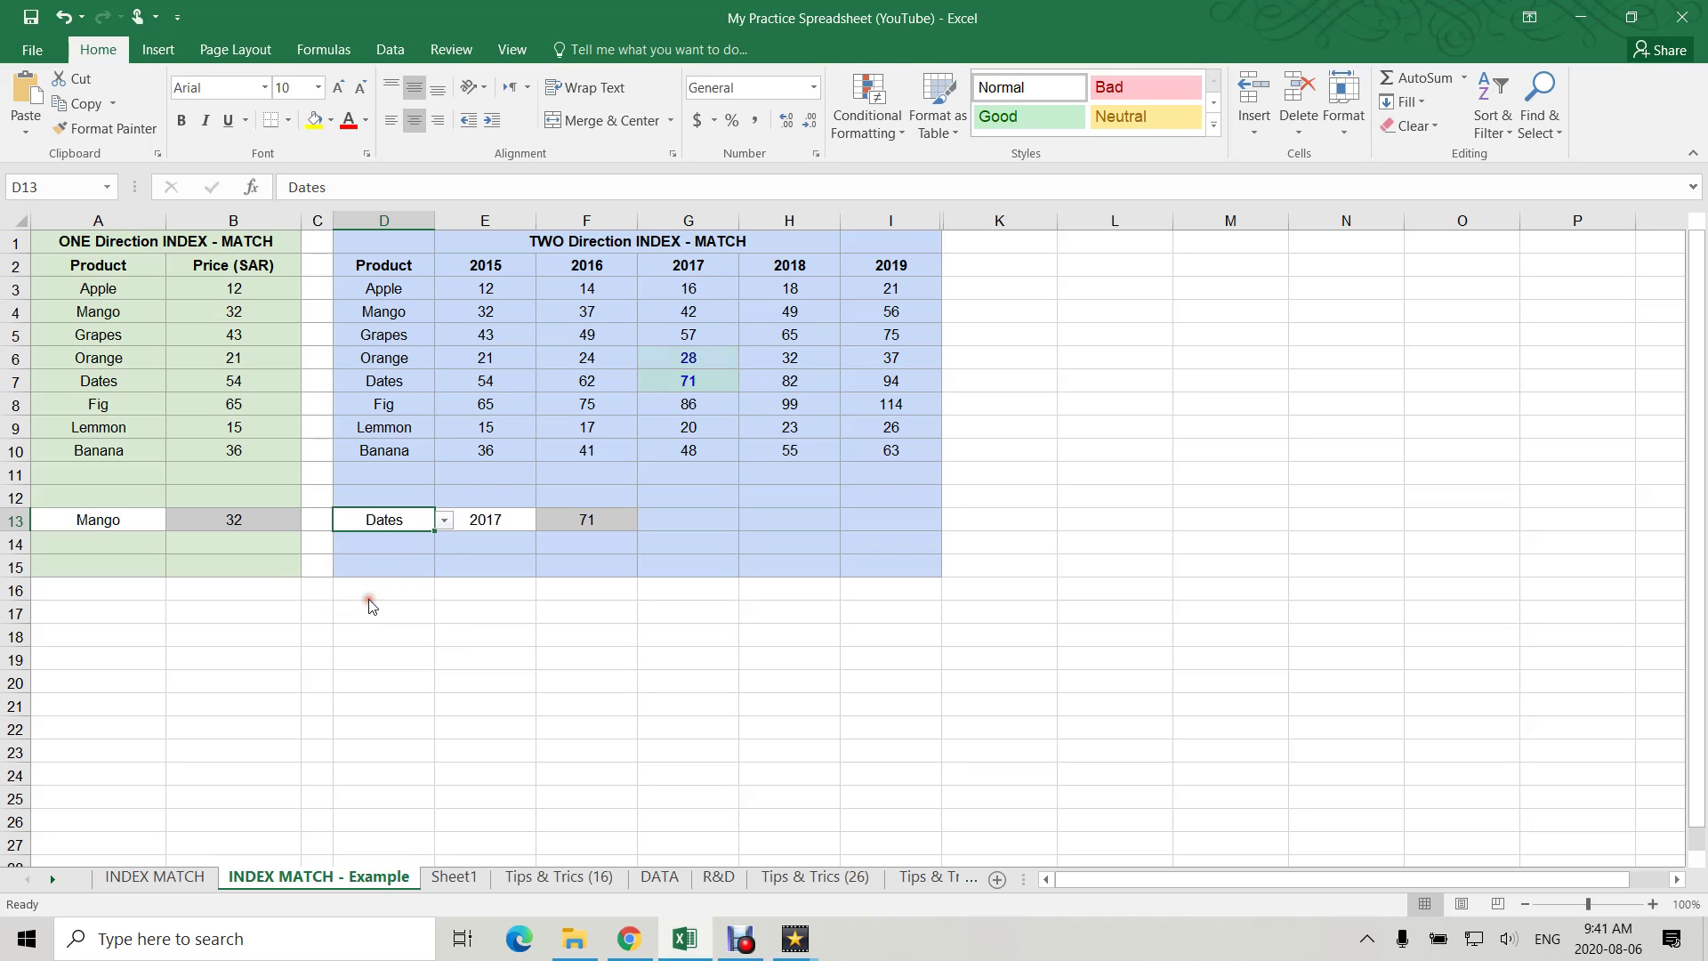
{"action": "left_click", "coordinate": [480, 523]}
{"action": "left_click", "coordinate": [548, 520]}
{"action": "left_click", "coordinate": [475, 585]}
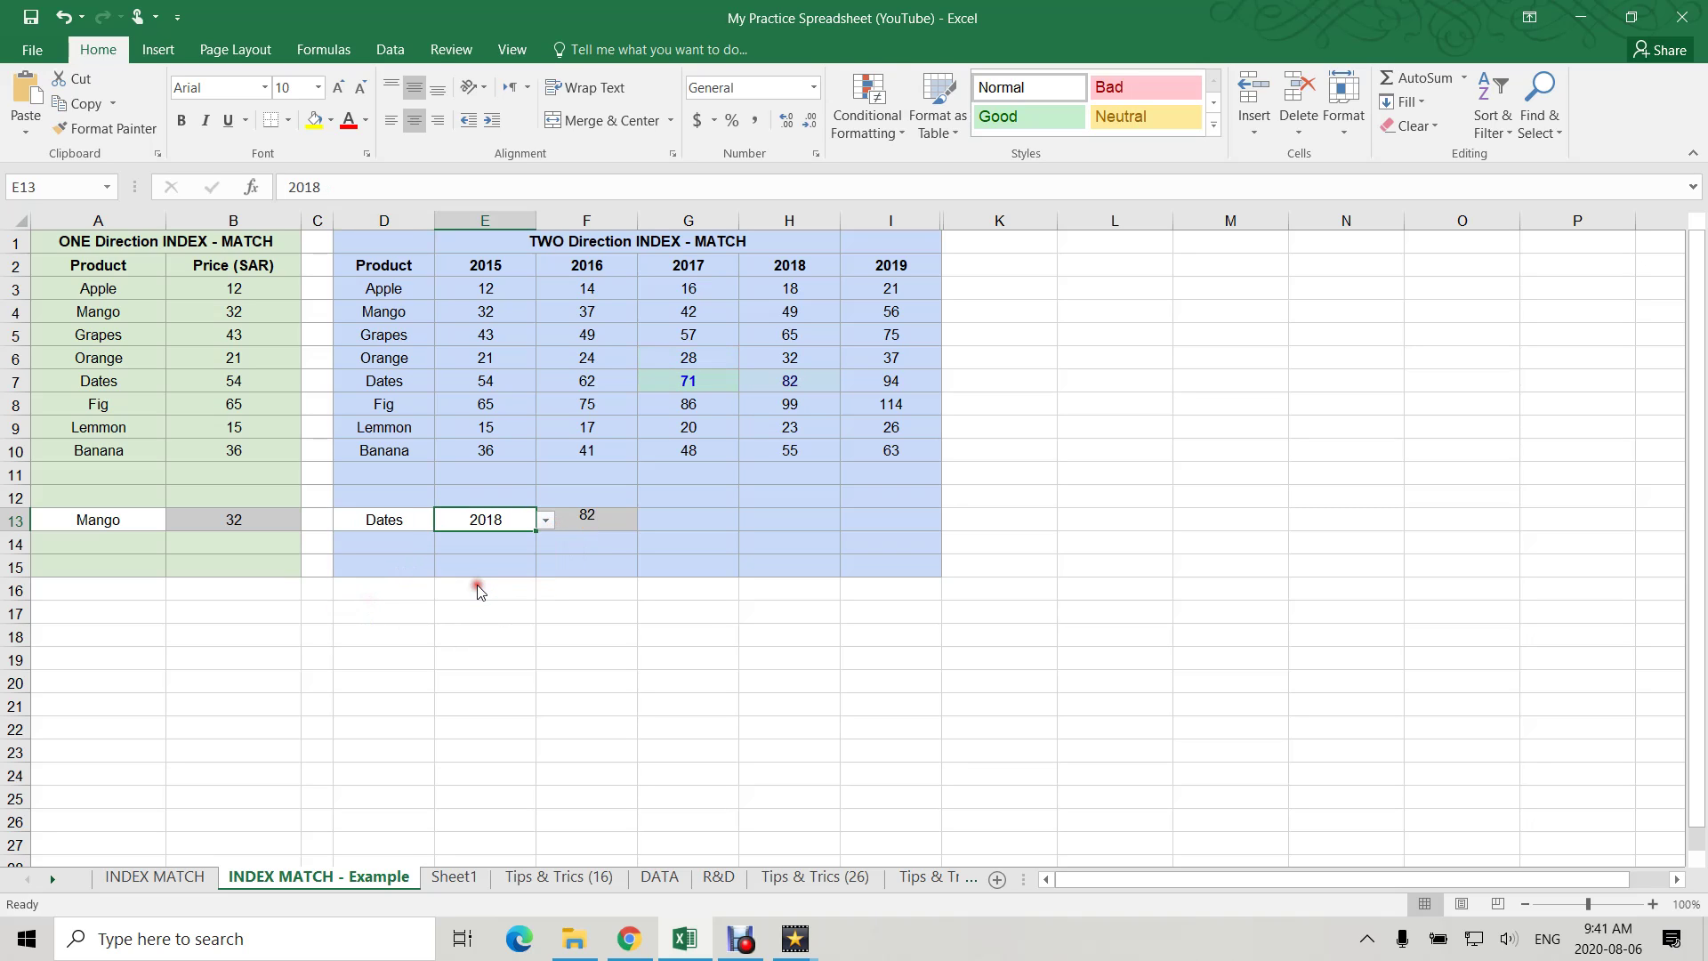
{"action": "left_click", "coordinate": [801, 375]}
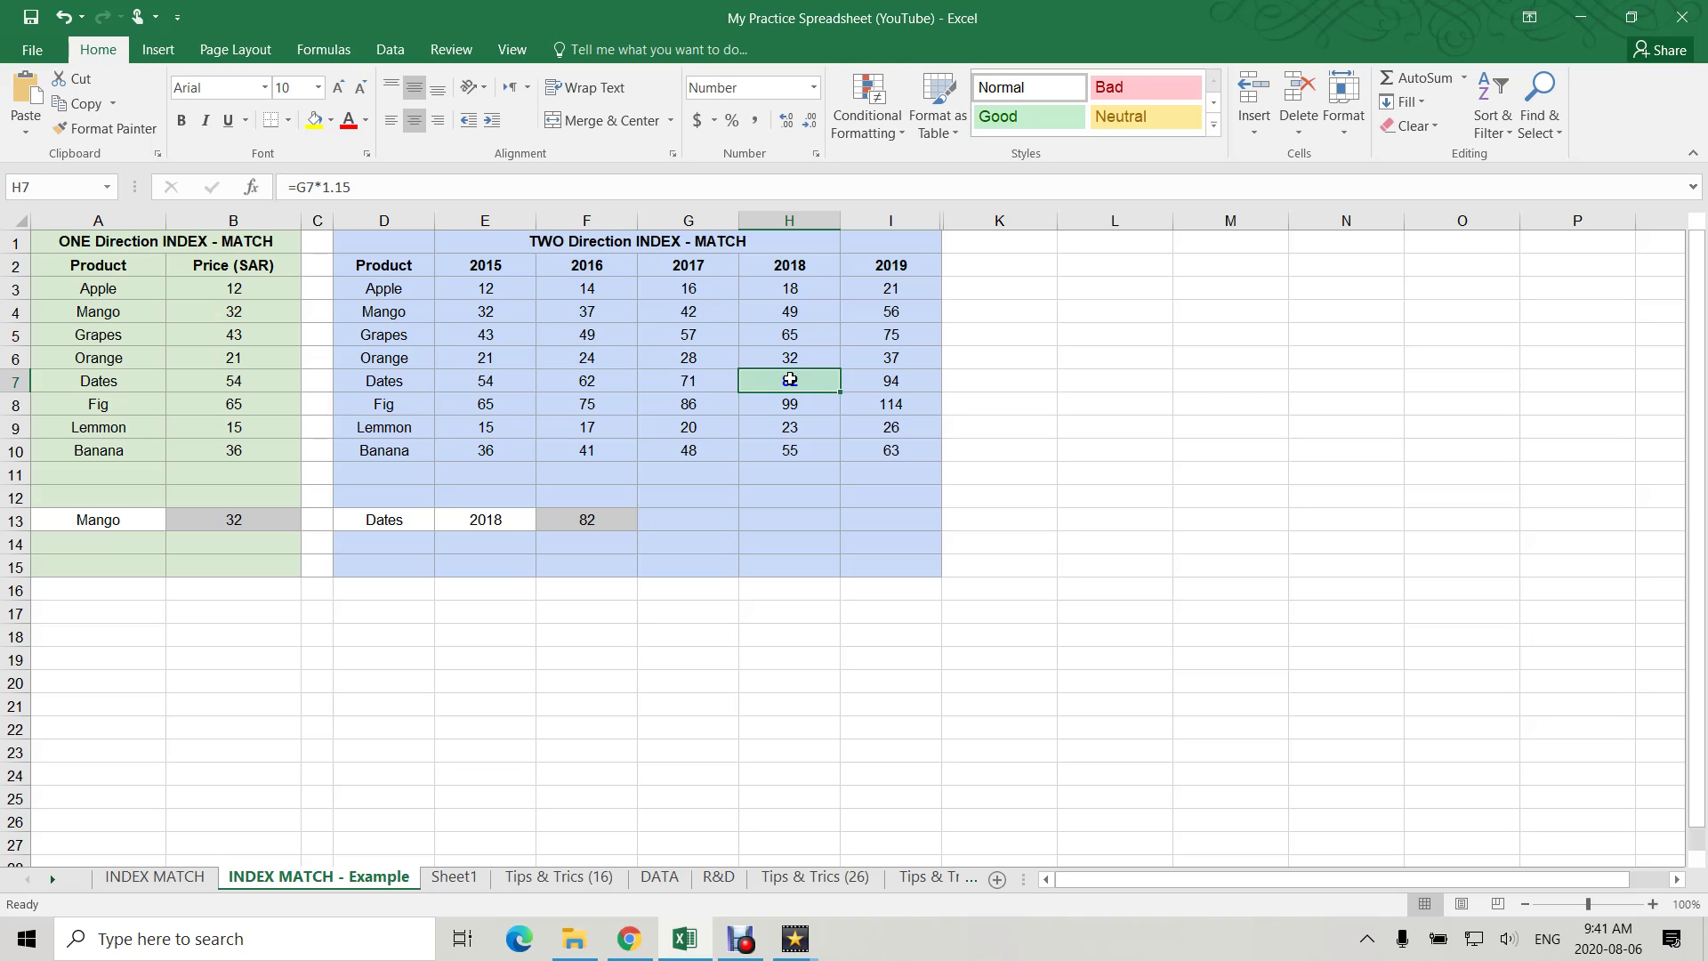
- Change the two-direction lookup product in D13 to Grapes and trace its row and year column in the table
{"action": "left_click", "coordinate": [416, 516]}
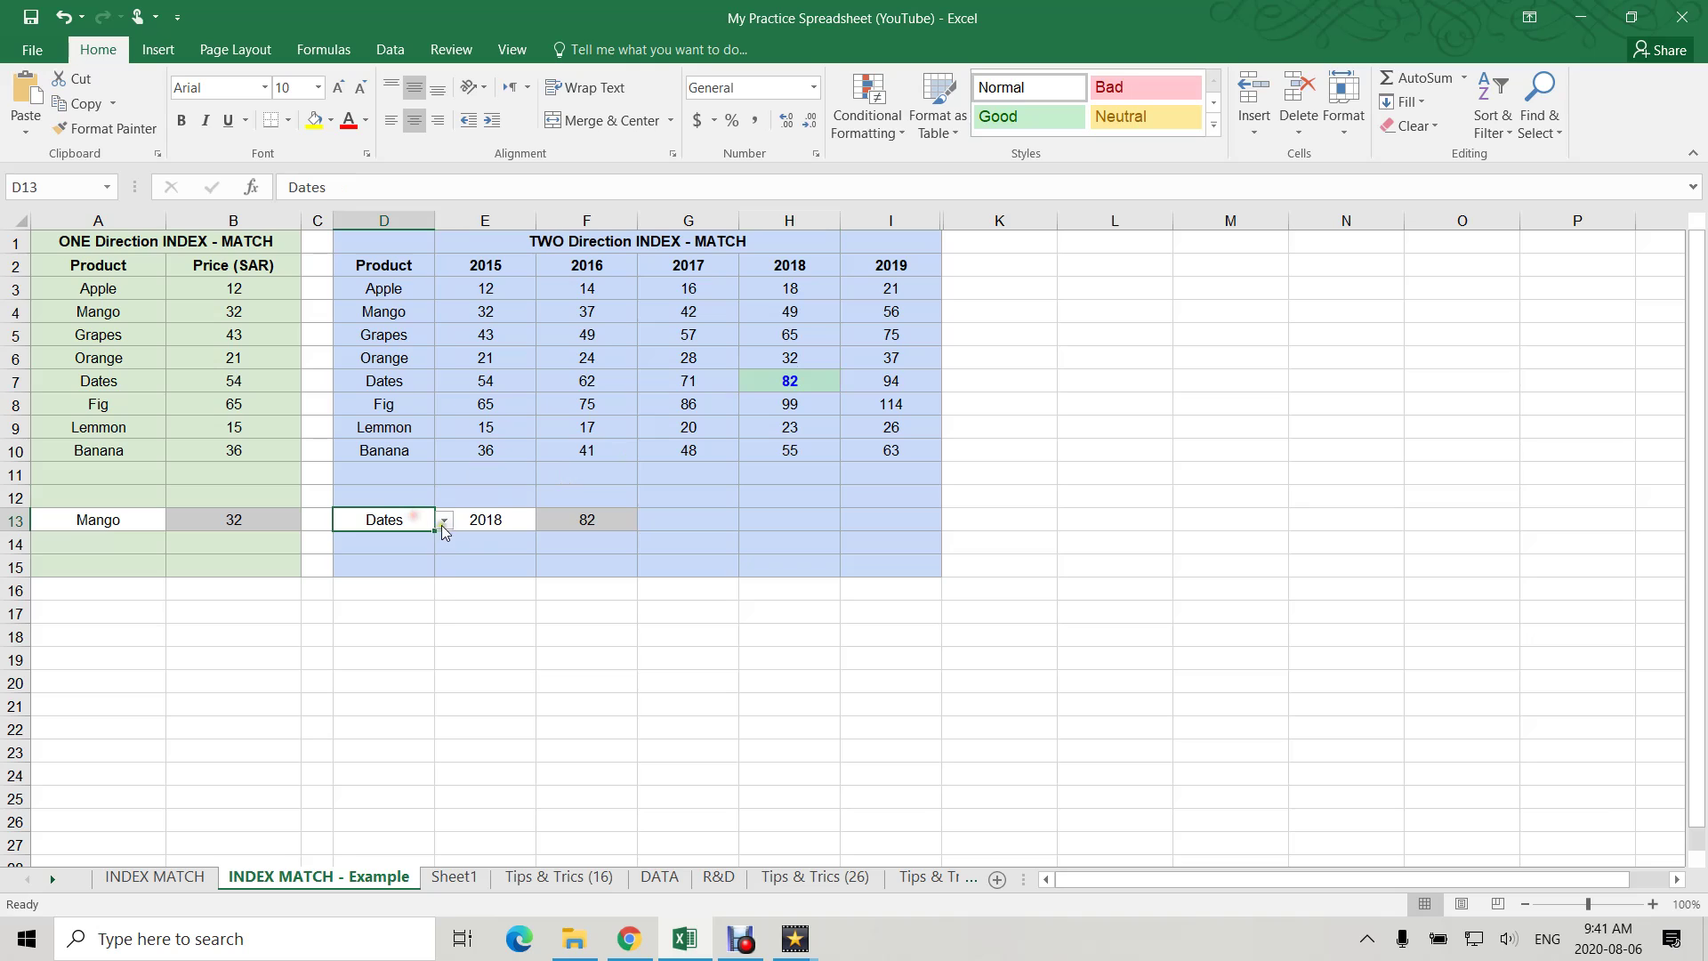
{"action": "left_click", "coordinate": [443, 519]}
{"action": "left_click", "coordinate": [398, 569]}
{"action": "left_click_drag", "start_coordinate": [771, 340], "coordinate": [419, 343]}
{"action": "left_click_drag", "start_coordinate": [793, 271], "coordinate": [790, 336]}
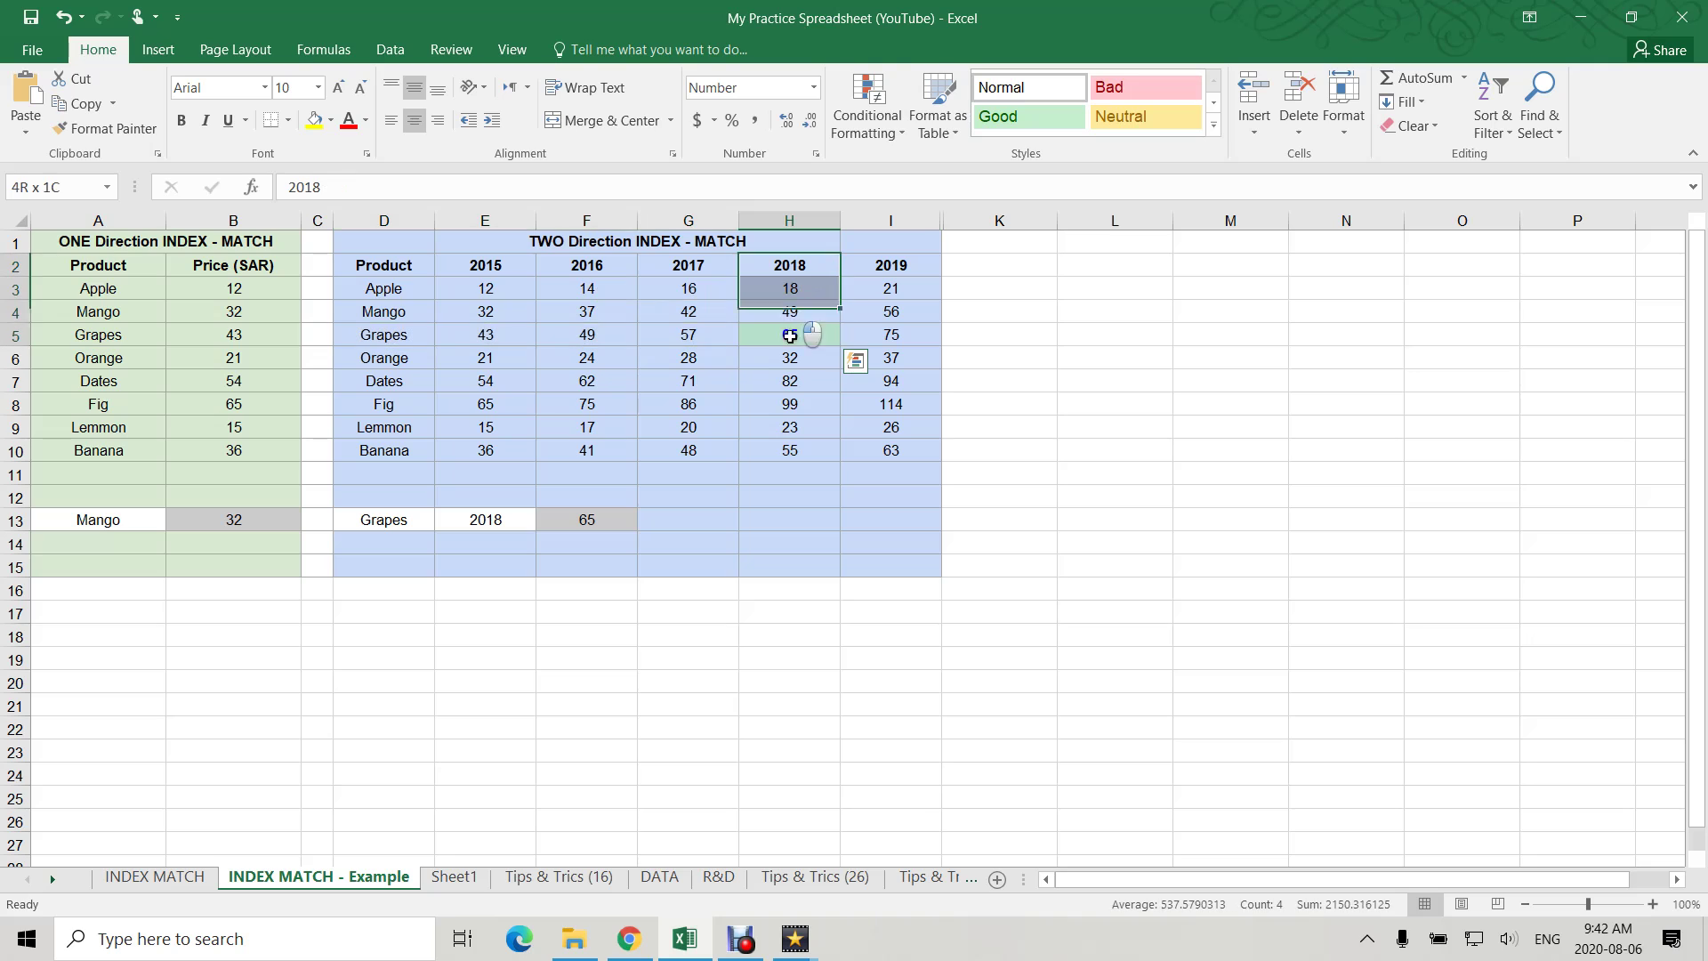
- Change the two-direction lookup year in E13 to 2016 and check the matching Grapes price cell
{"action": "left_click", "coordinate": [556, 523]}
{"action": "left_click", "coordinate": [509, 523]}
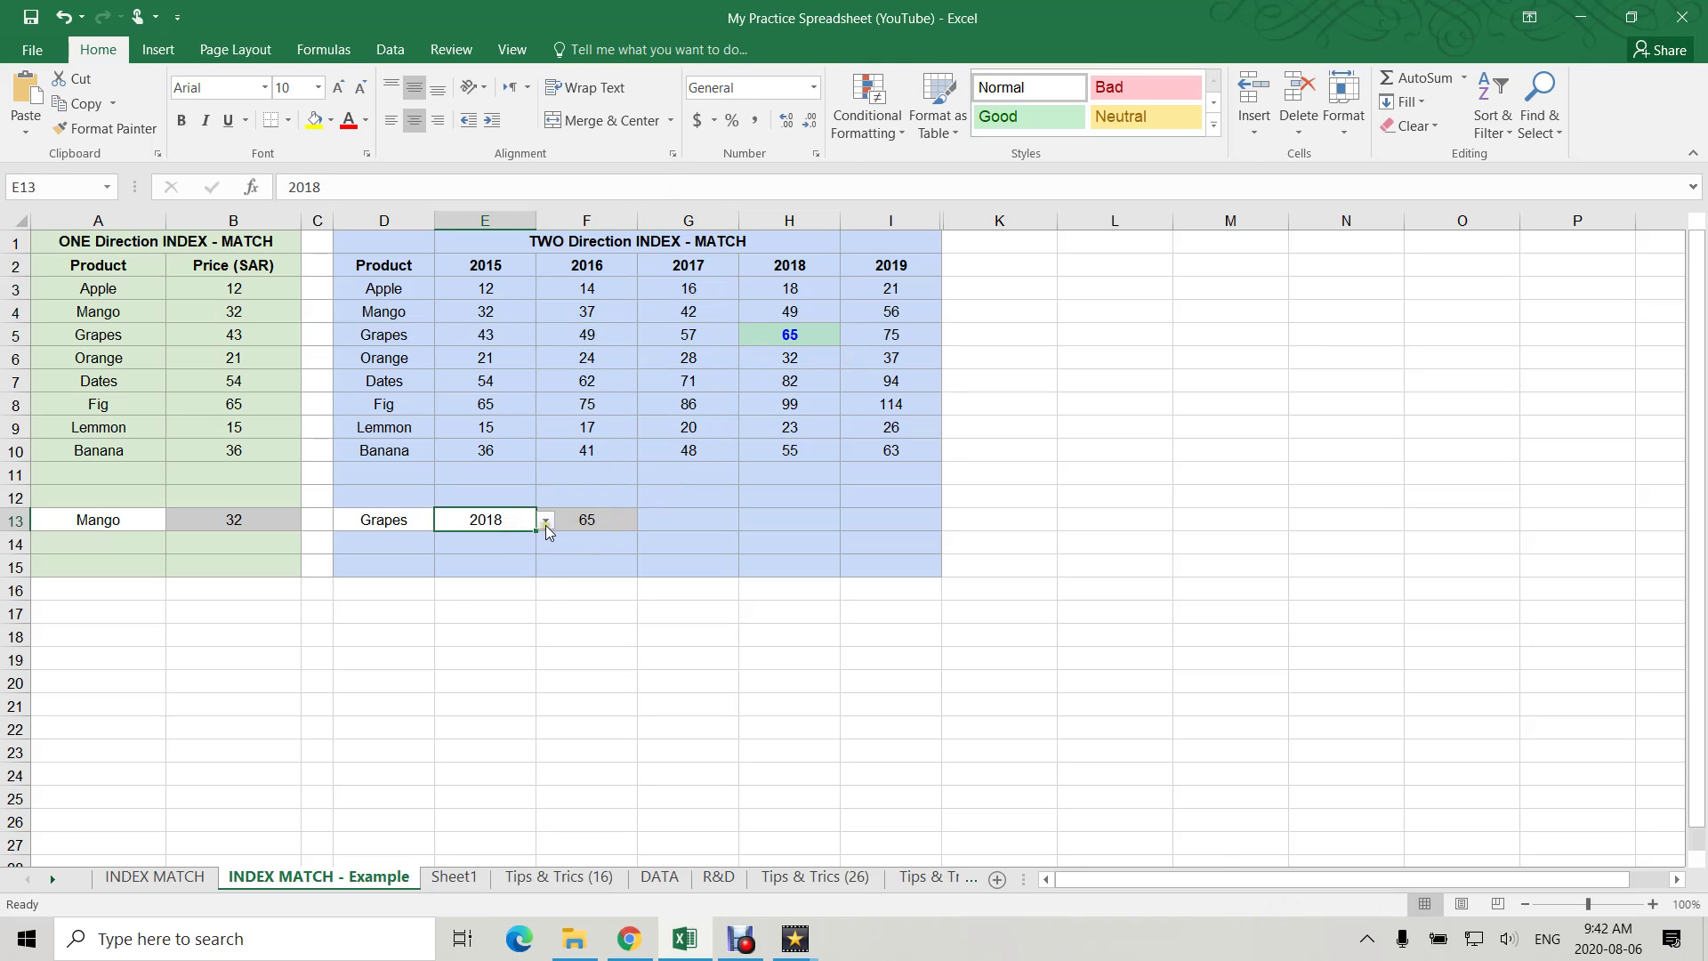
{"action": "left_click", "coordinate": [545, 522]}
{"action": "left_click", "coordinate": [472, 549]}
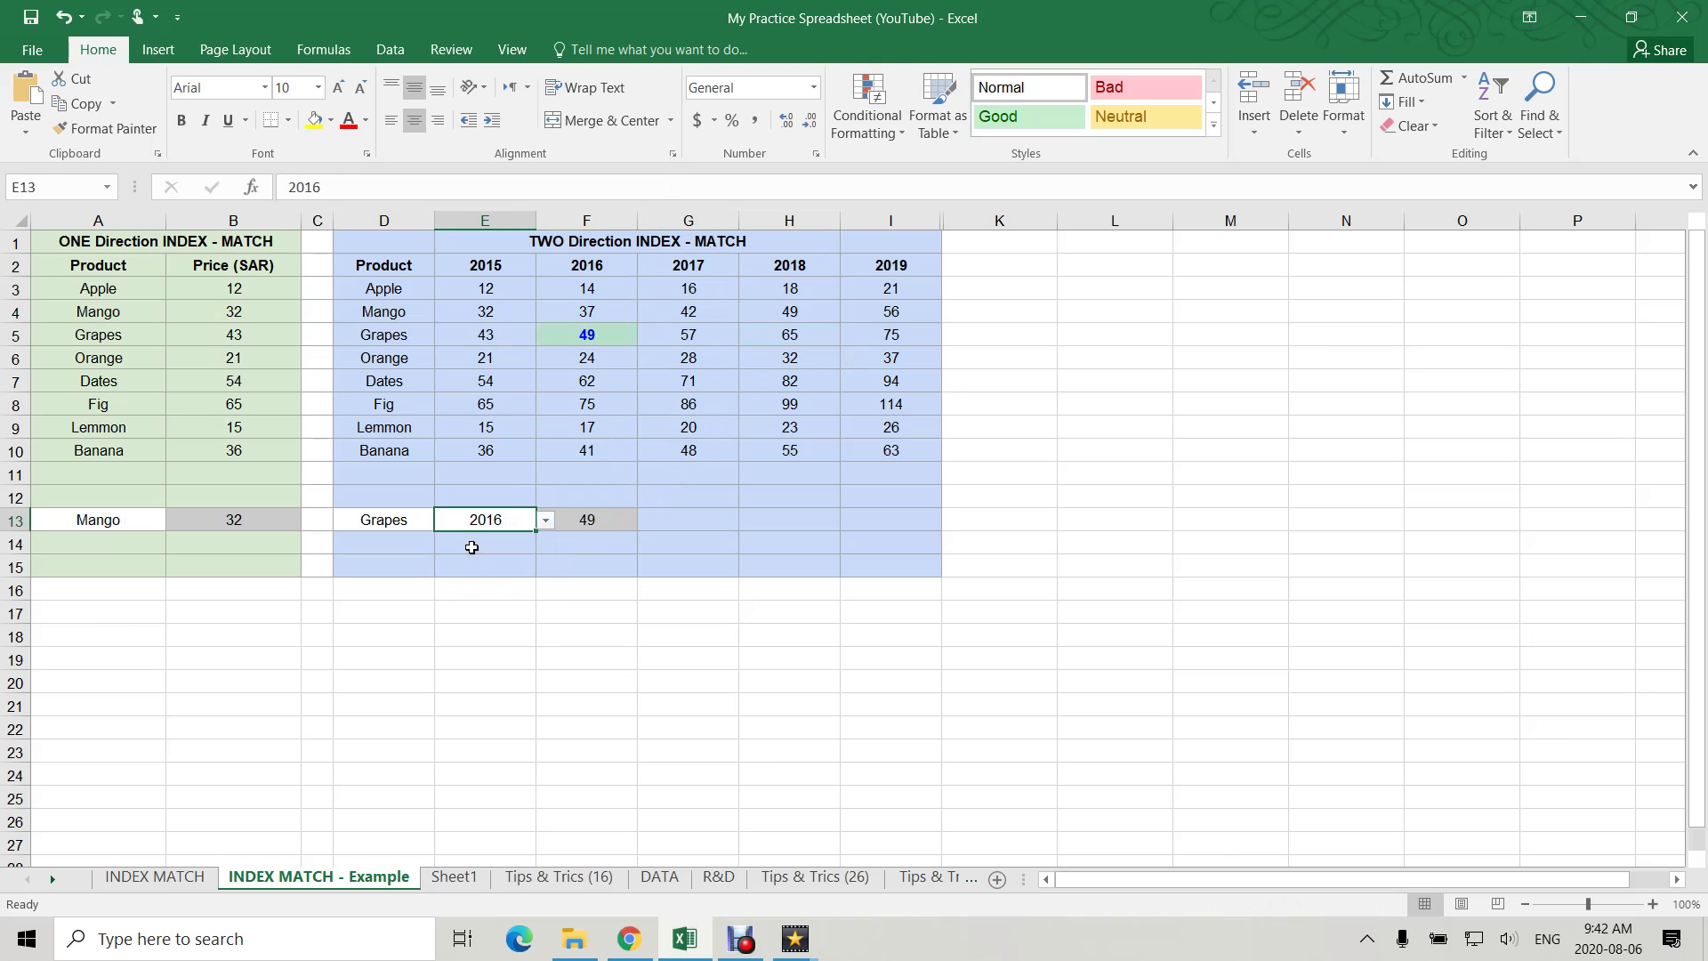
{"action": "left_click", "coordinate": [585, 335]}
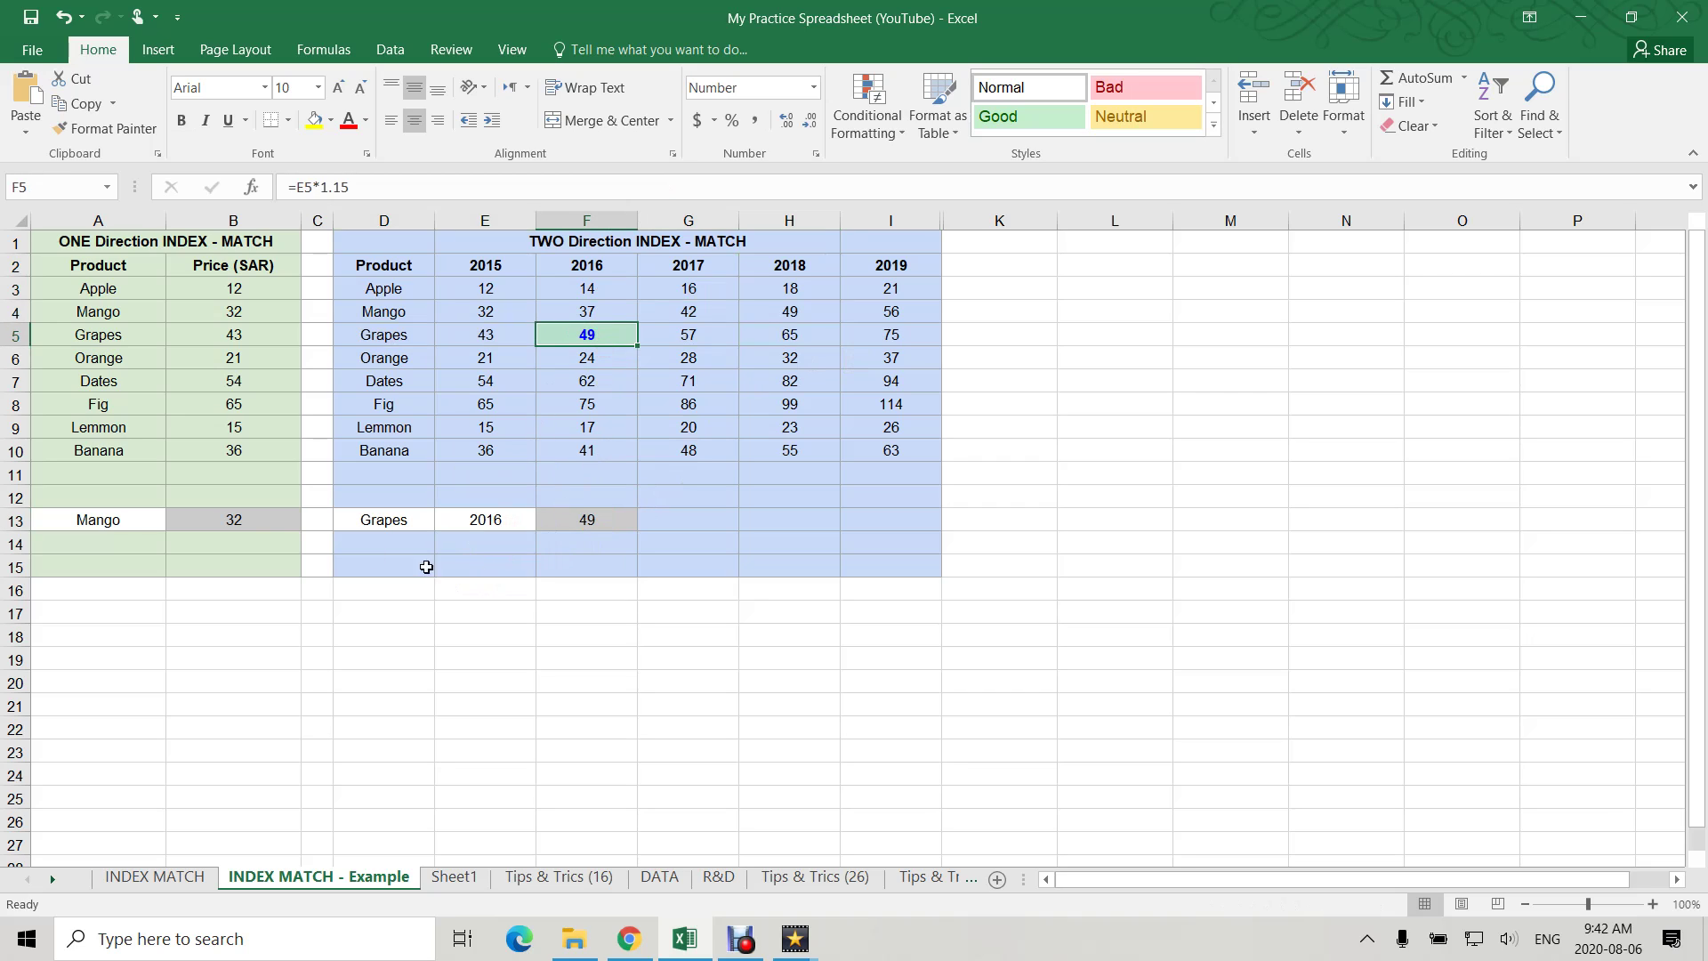
- Switch the one-direction lookup product in A13 to Lemmon and back to Mango
{"action": "left_click", "coordinate": [146, 523]}
{"action": "left_click", "coordinate": [175, 520]}
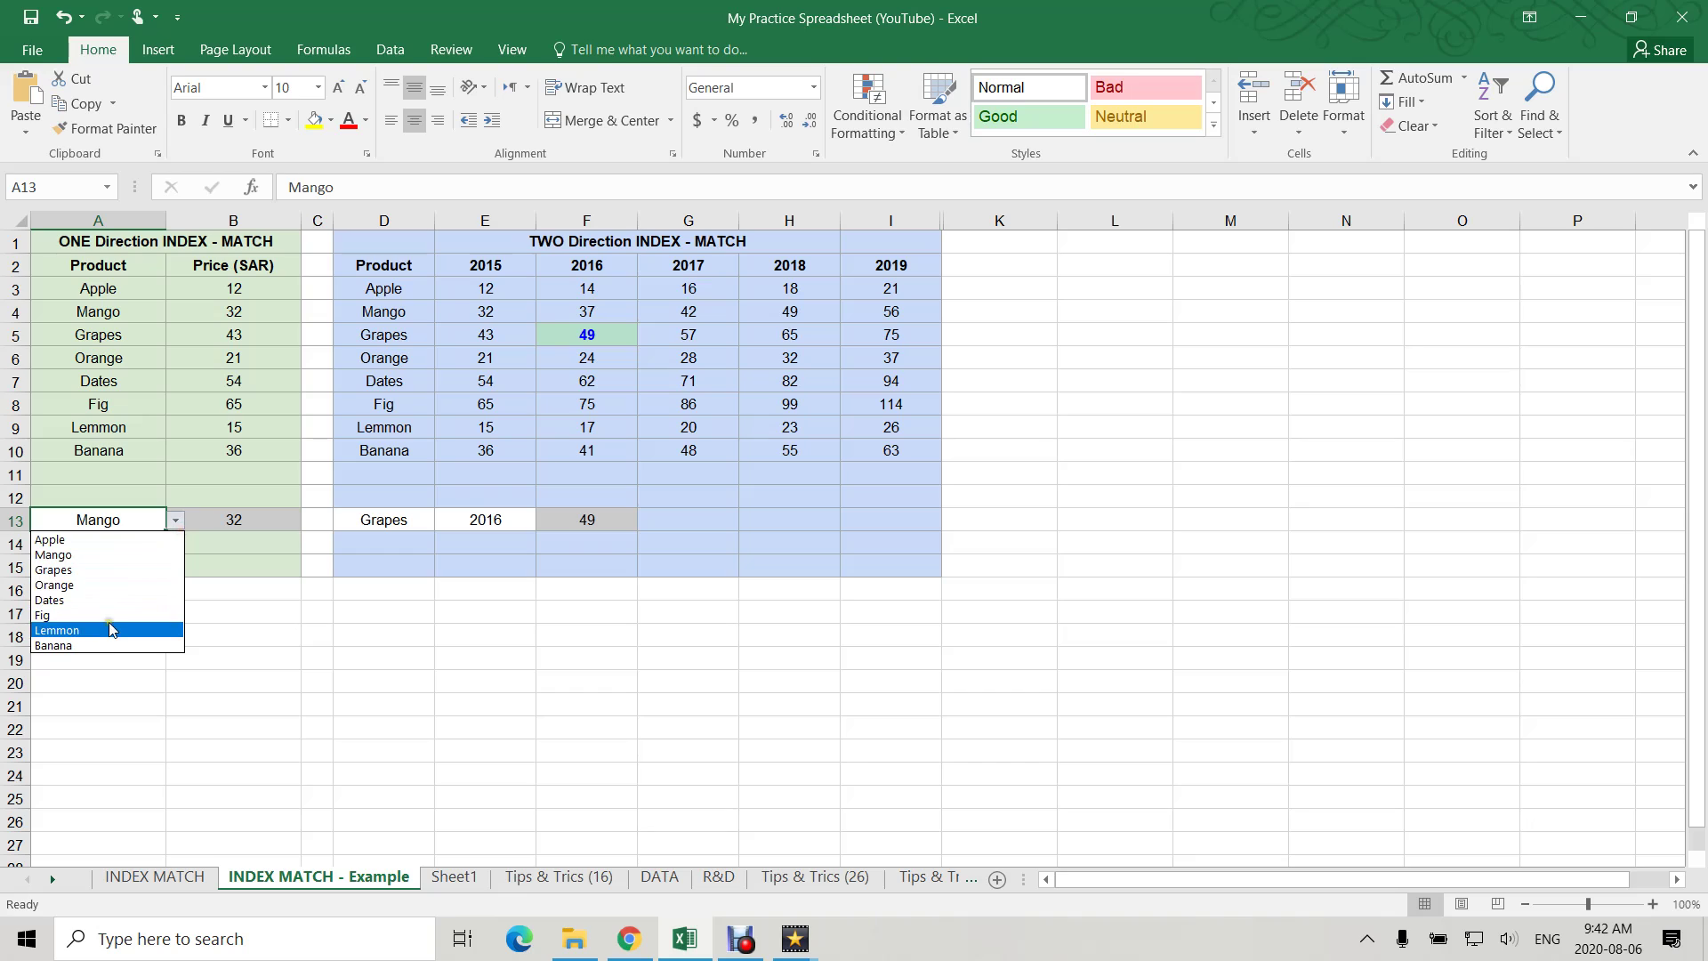
{"action": "left_click", "coordinate": [109, 630]}
{"action": "left_click", "coordinate": [177, 523]}
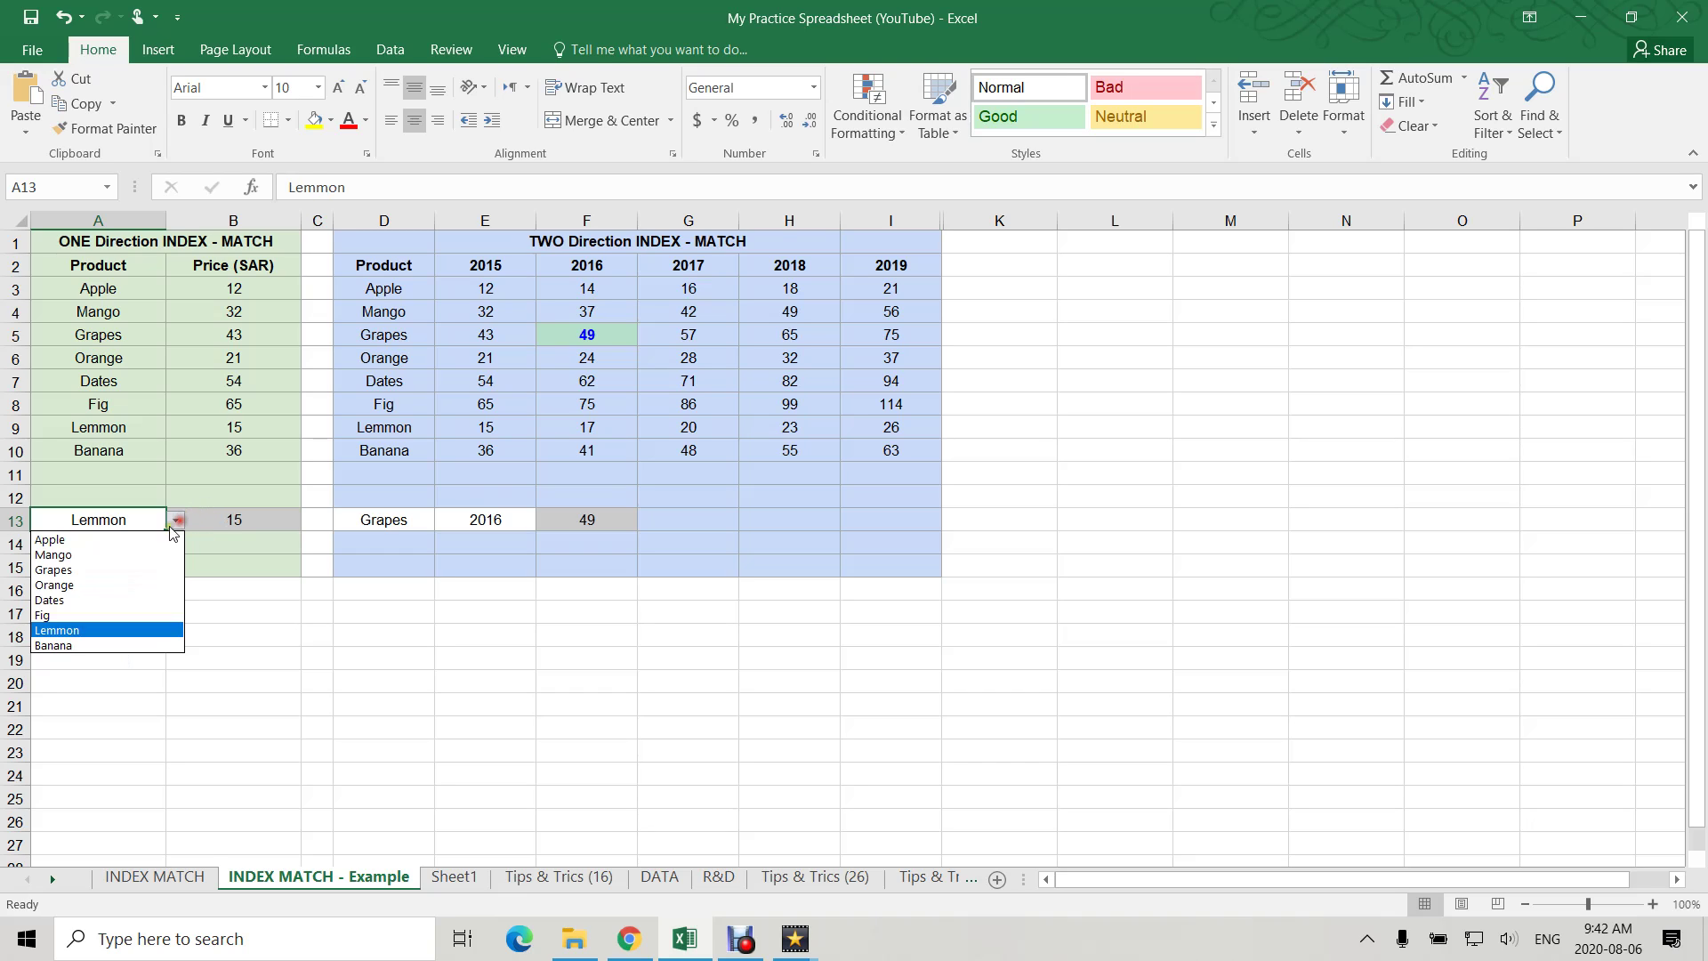
{"action": "left_click", "coordinate": [98, 553]}
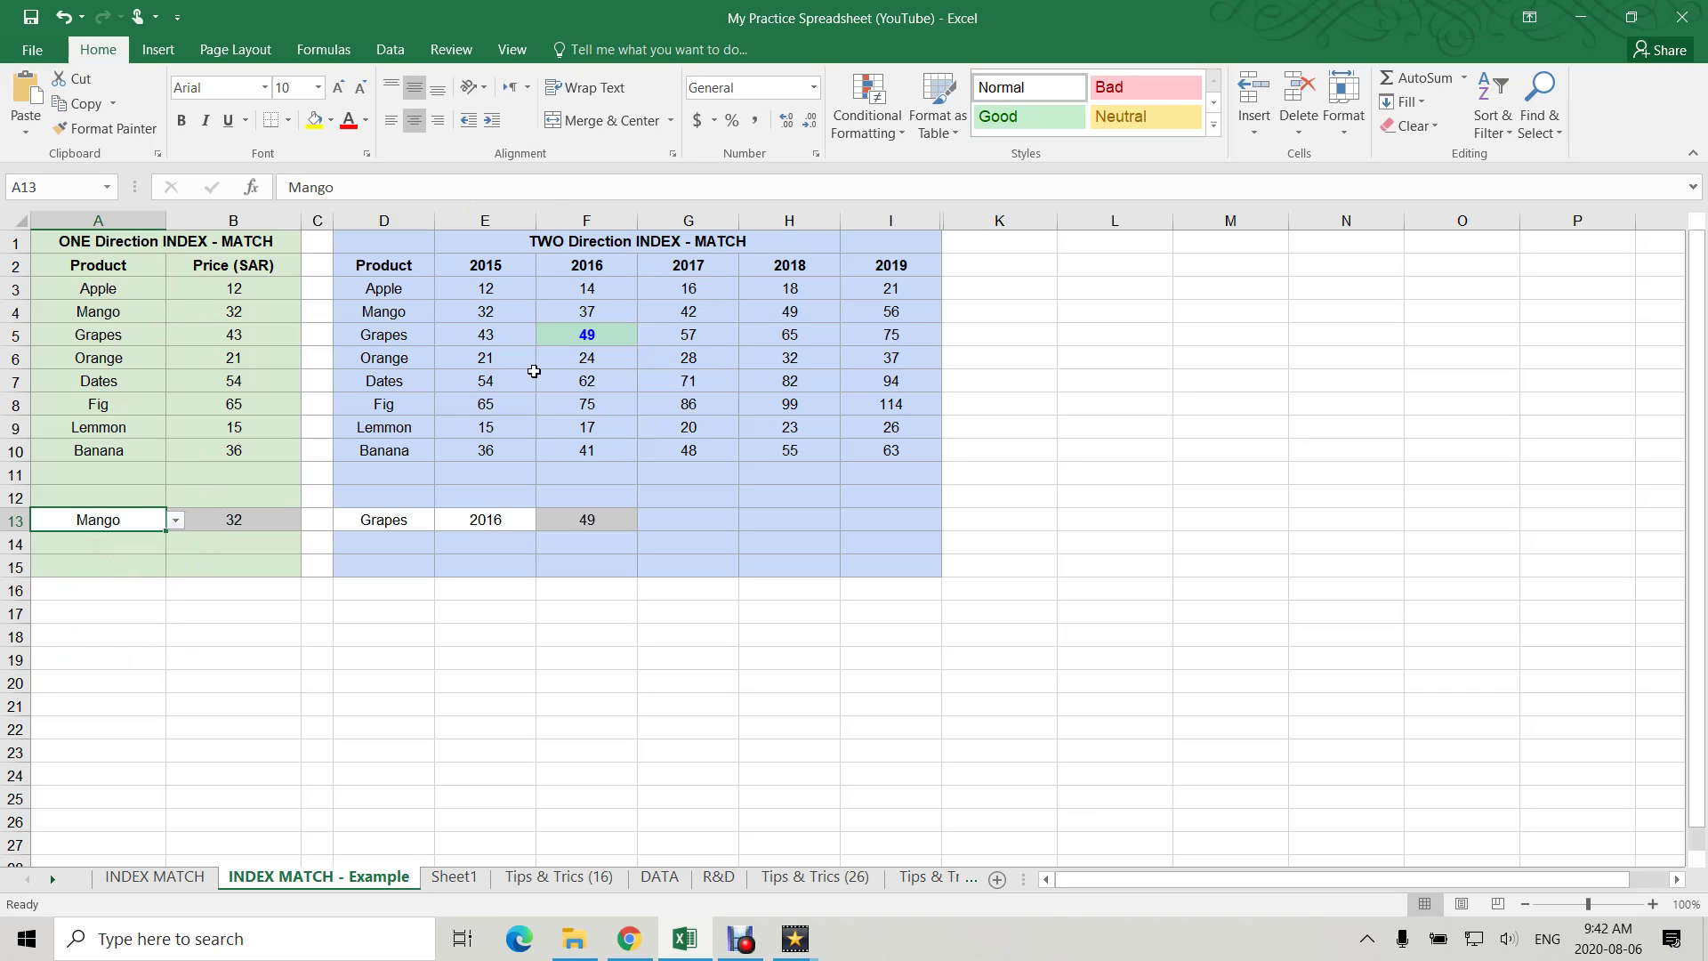
{"action": "left_click", "coordinate": [284, 244]}
{"action": "left_click_drag", "start_coordinate": [300, 249], "coordinate": [889, 569]}
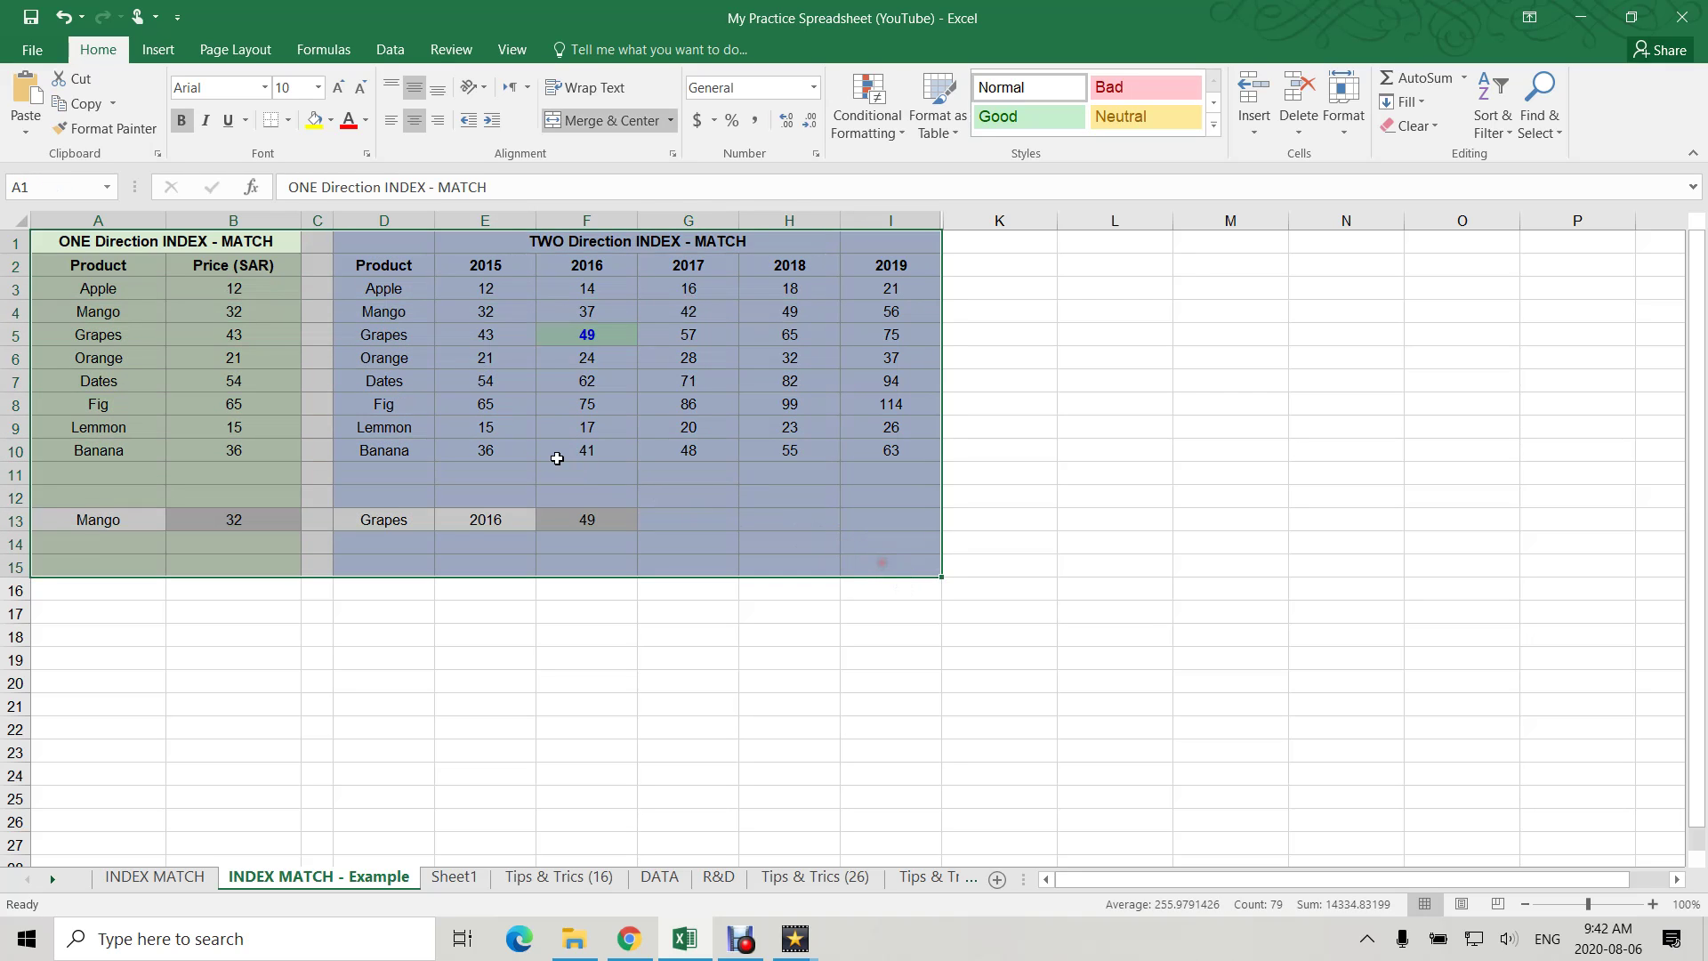
{"action": "left_click", "coordinate": [552, 456]}
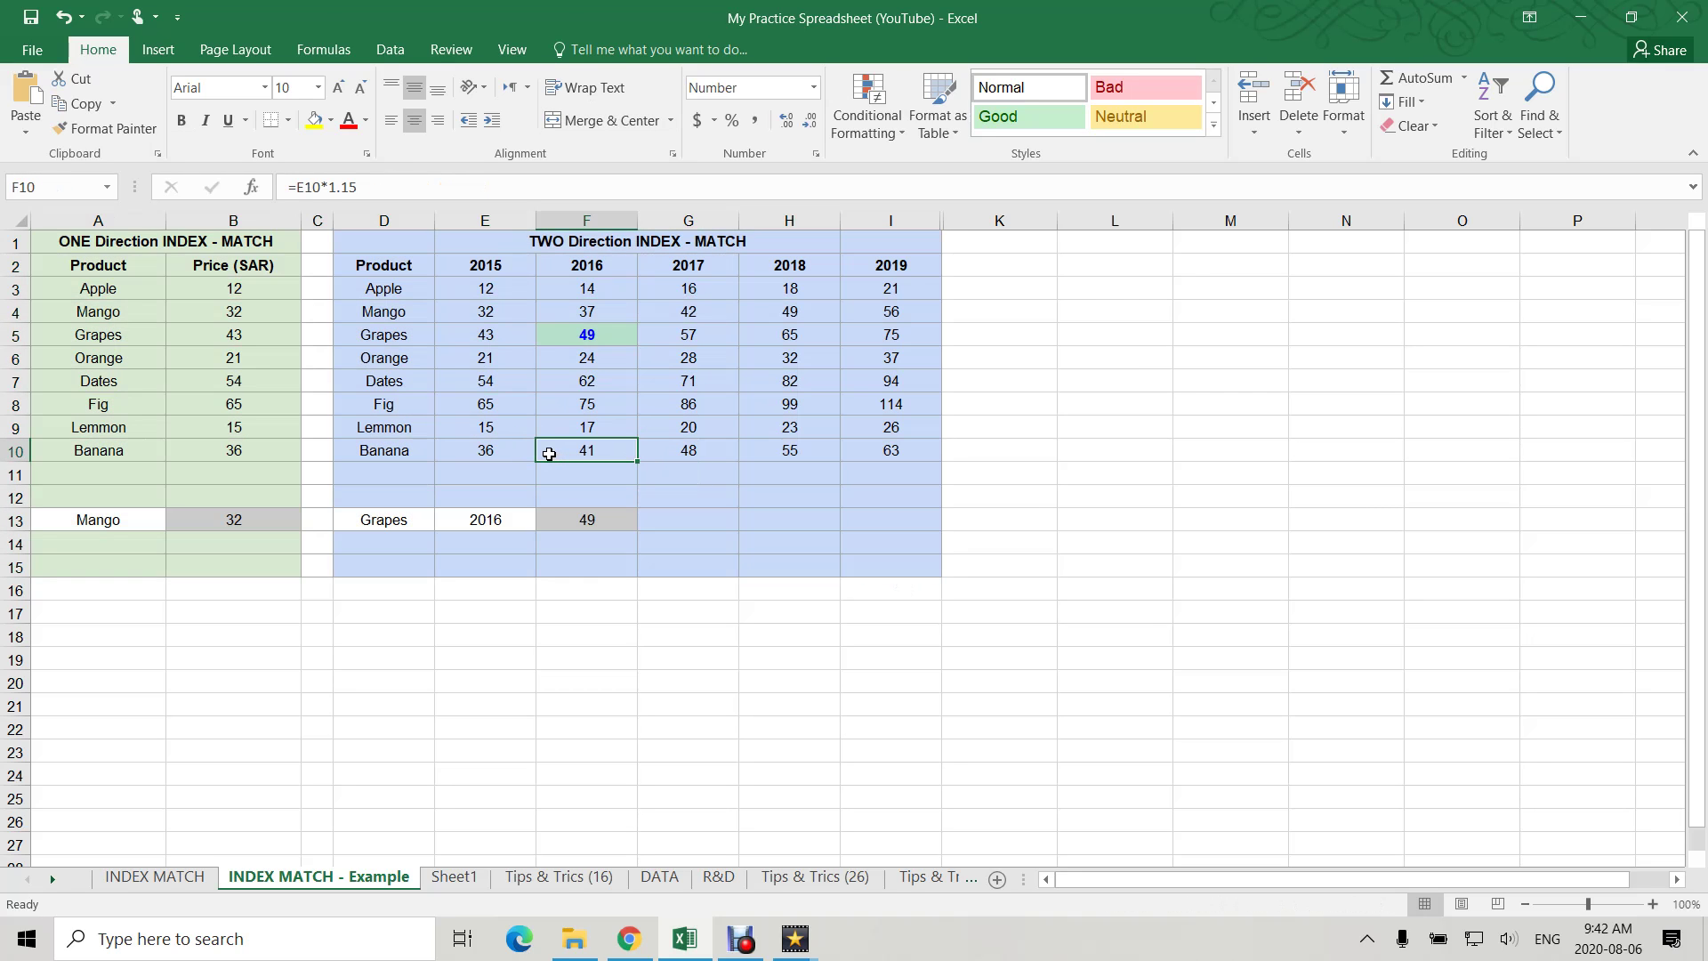
- On Sheet1, examine the INDEX formula in A13 and trace its row and column position within A2:C6 to cell C3
{"action": "left_click", "coordinate": [454, 878]}
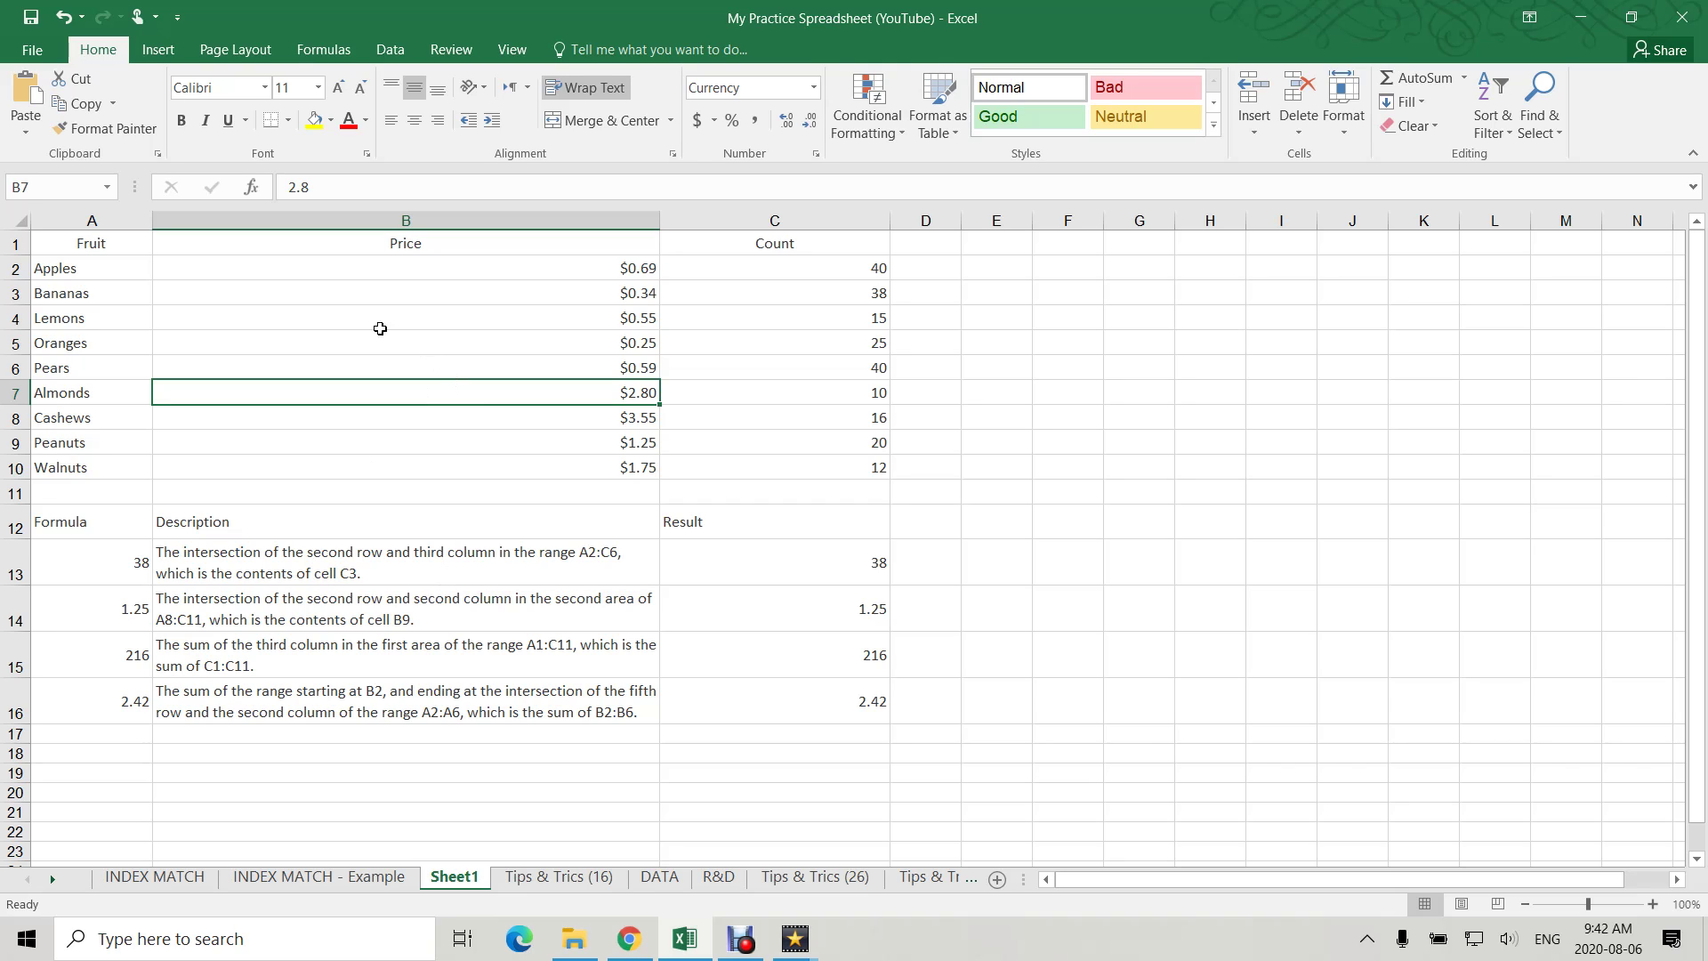
{"action": "left_click_drag", "start_coordinate": [104, 244], "coordinate": [809, 703]}
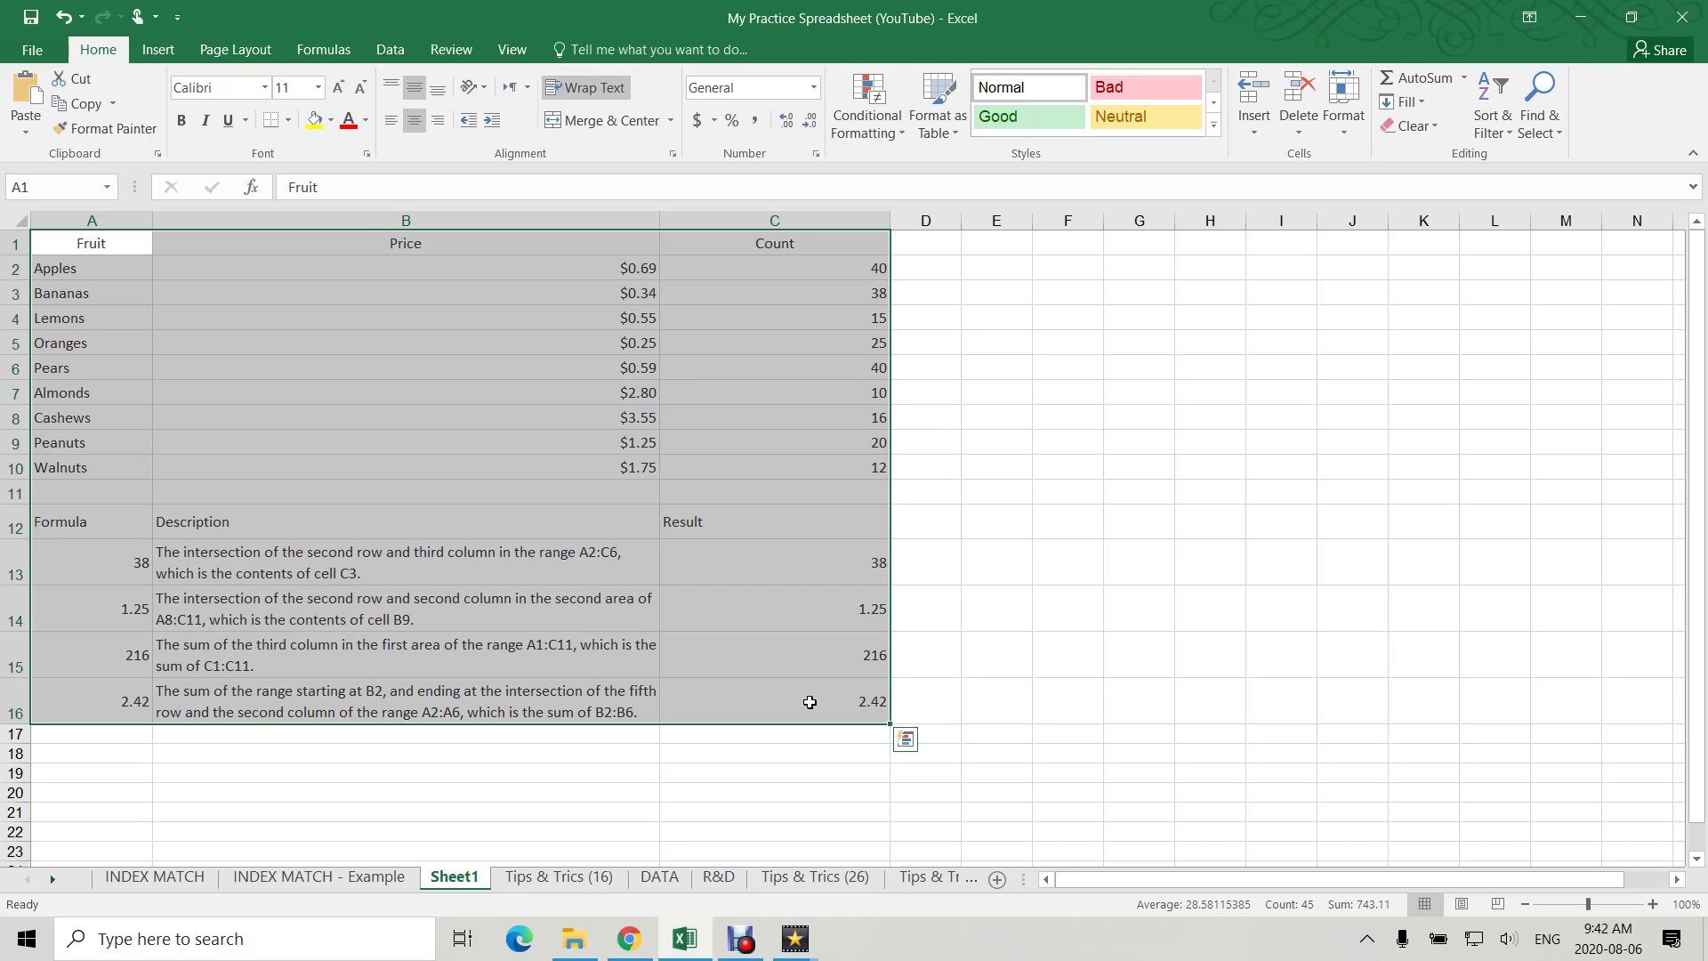
{"action": "left_click", "coordinate": [85, 547]}
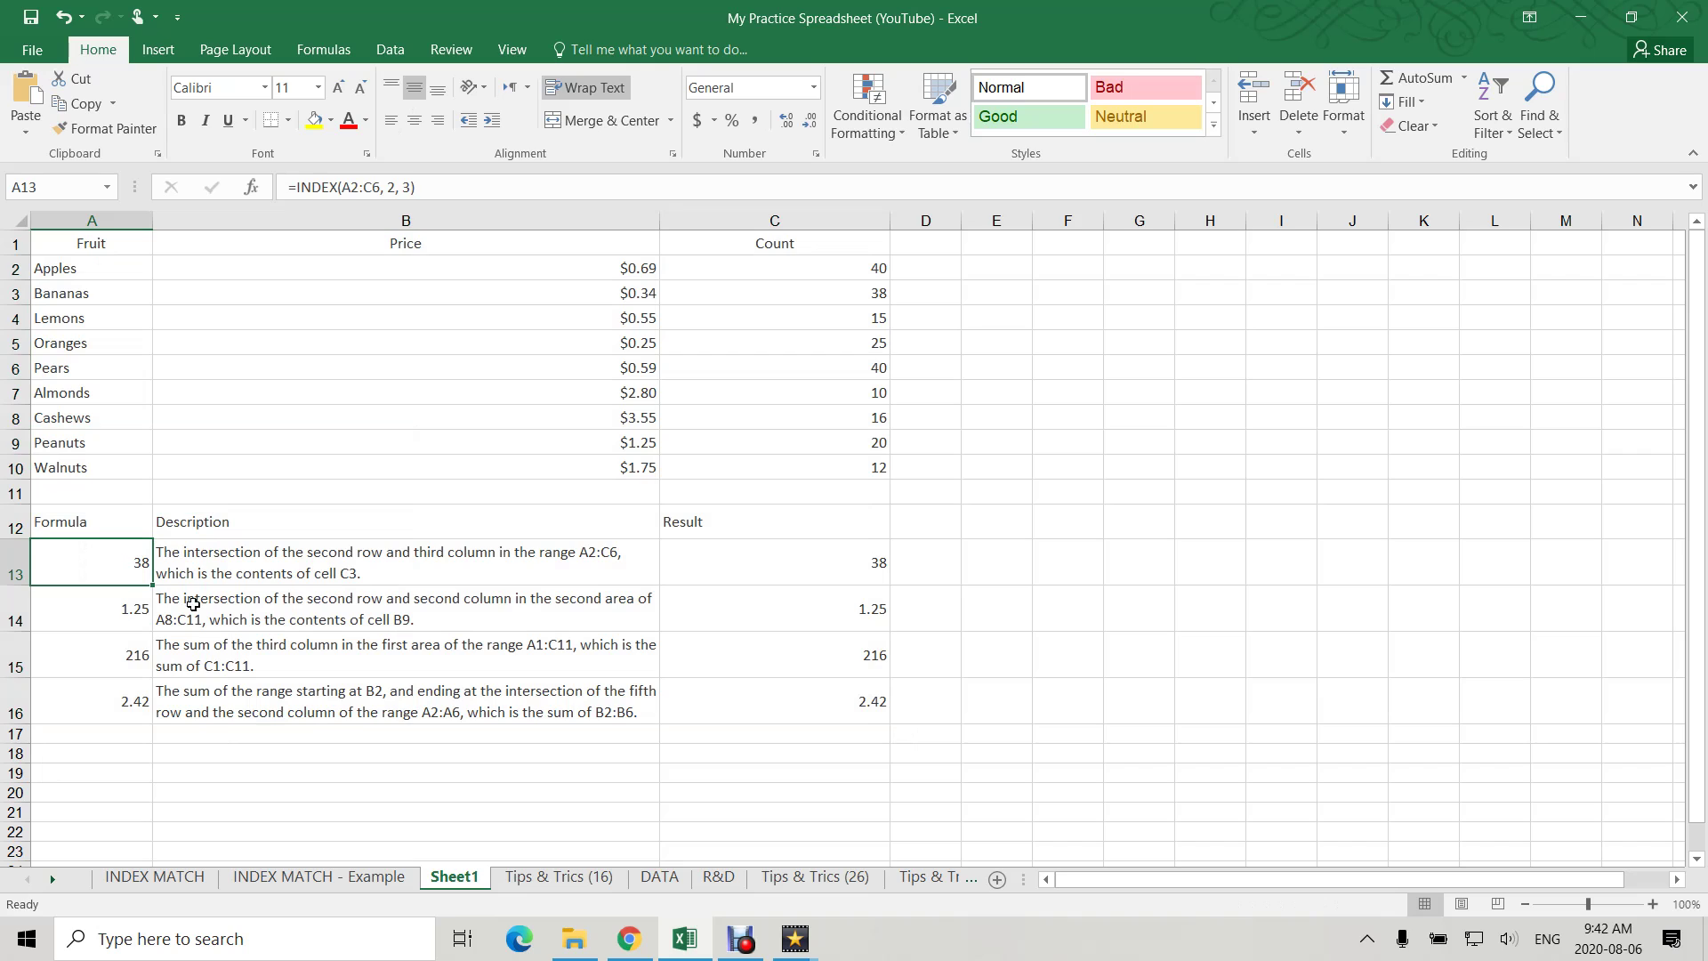
{"action": "double_click", "coordinate": [100, 559]}
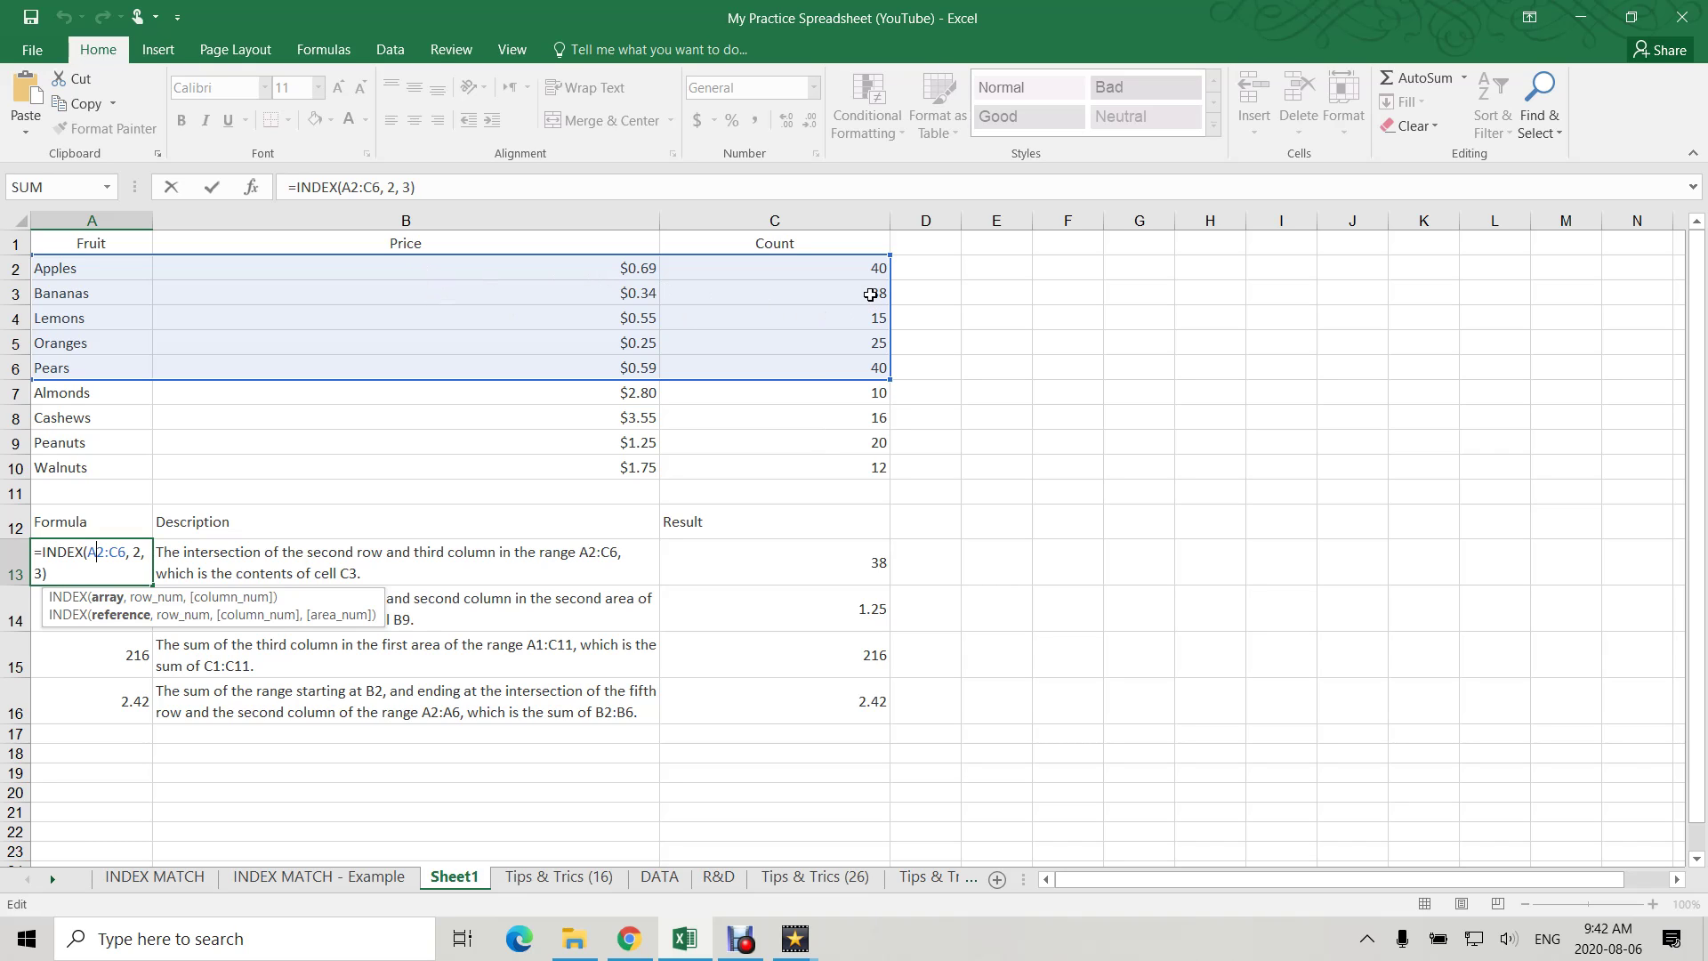
{"action": "key", "text": "Return"}
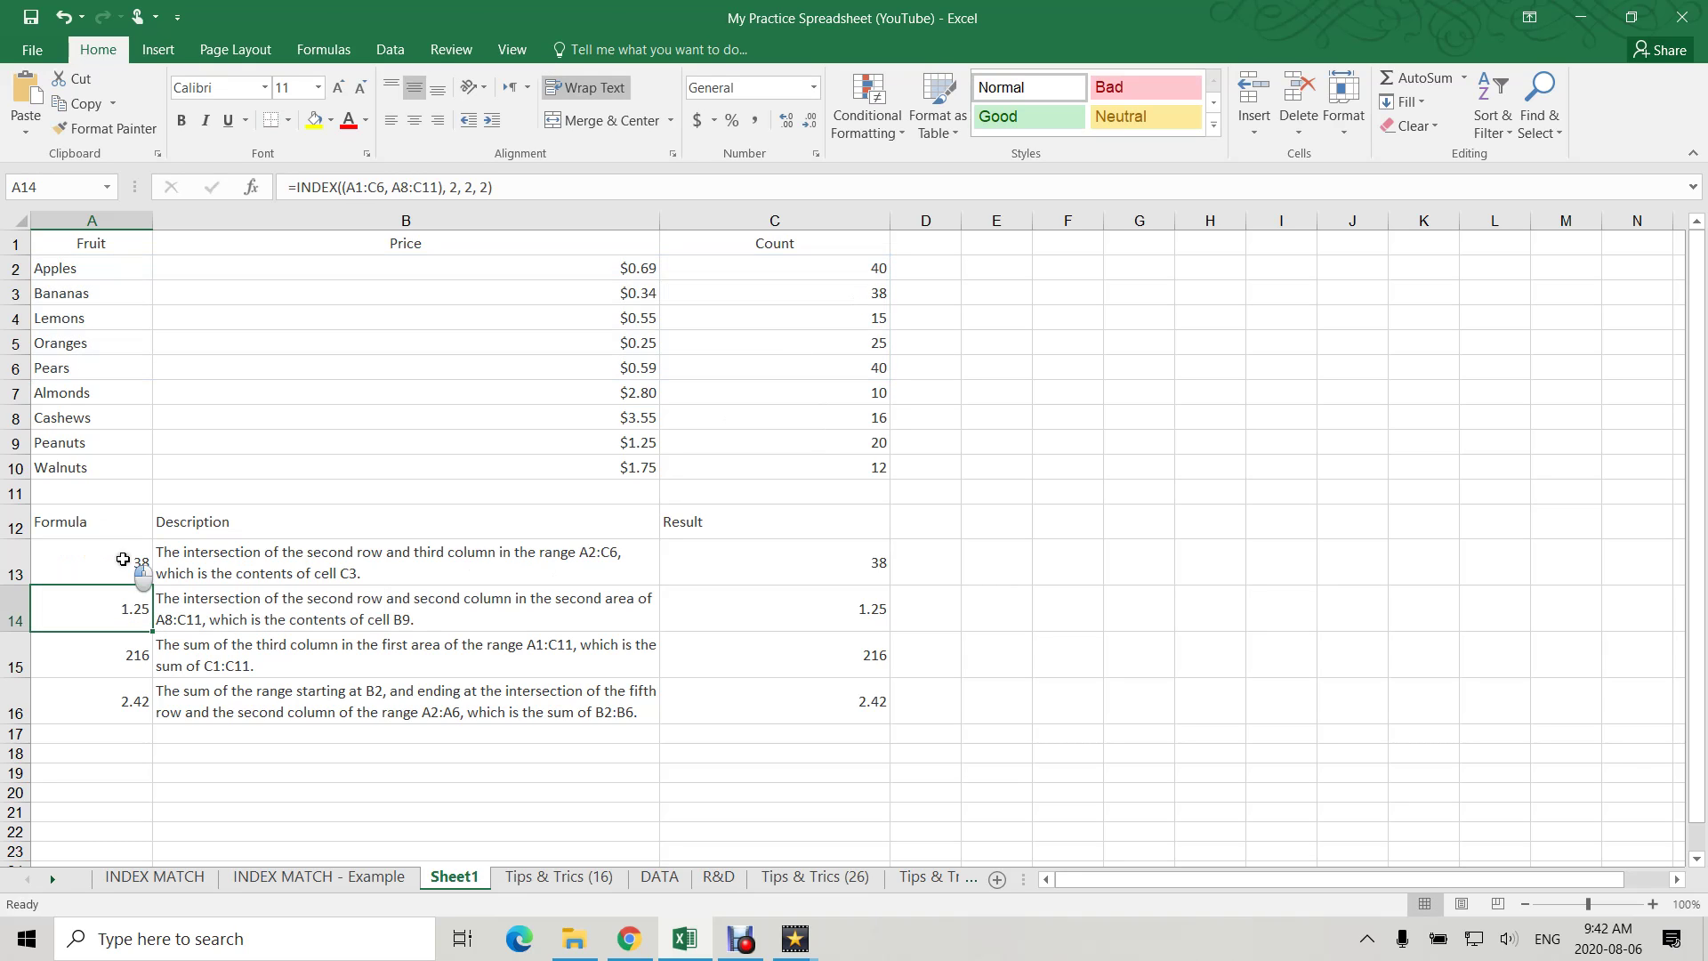
{"action": "left_click", "coordinate": [126, 559]}
{"action": "left_click_drag", "start_coordinate": [146, 338], "coordinate": [244, 340]}
{"action": "left_click", "coordinate": [568, 321]}
{"action": "left_click", "coordinate": [773, 316]}
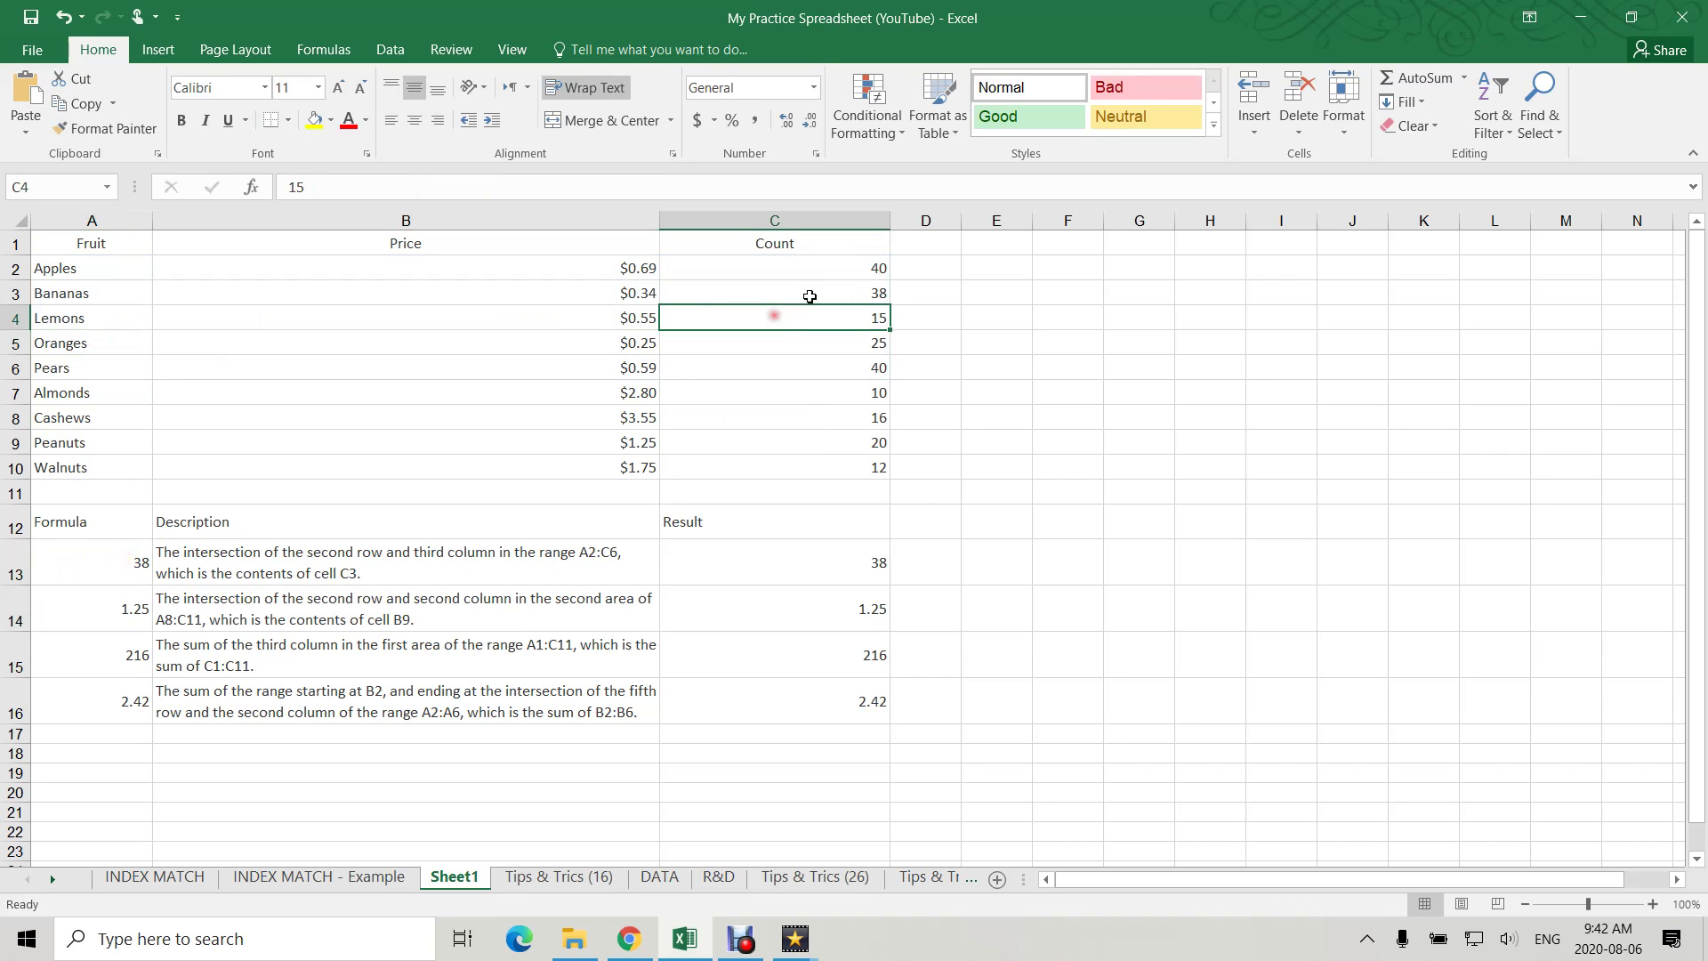
{"action": "left_click", "coordinate": [850, 293]}
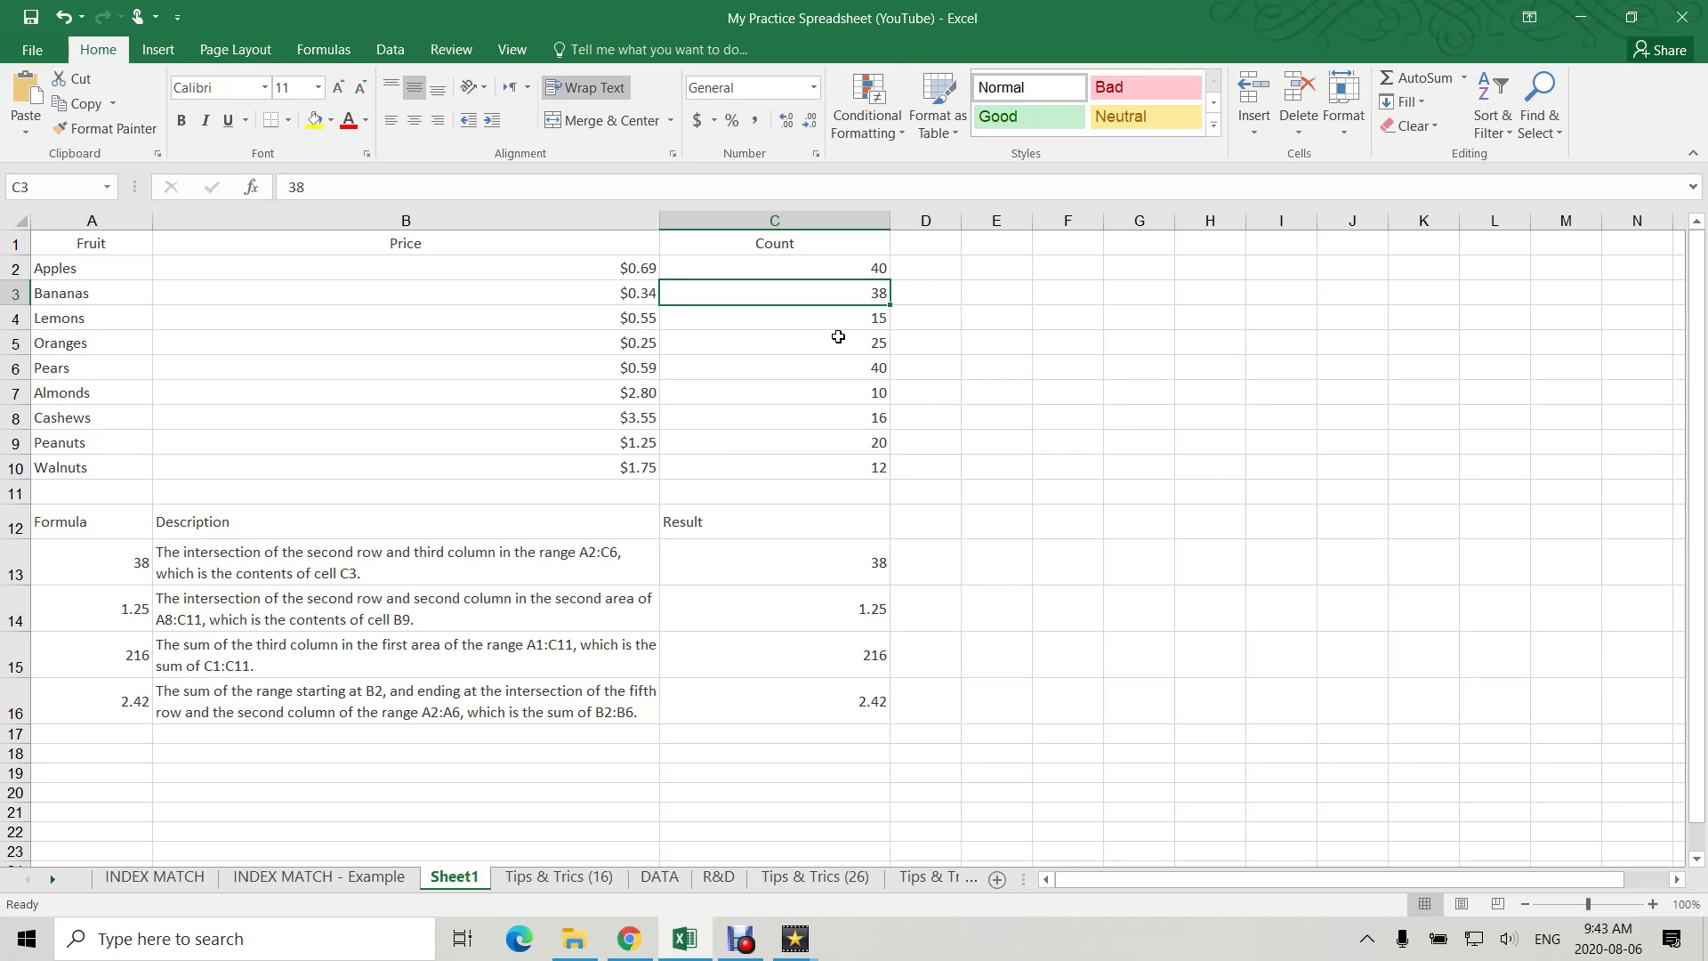
- Examine the INDEX formula in A14, tracing its two areas A1:C6 and A8:C11 and its row, column and area arguments
{"action": "left_click", "coordinate": [134, 621]}
{"action": "double_click", "coordinate": [135, 623]}
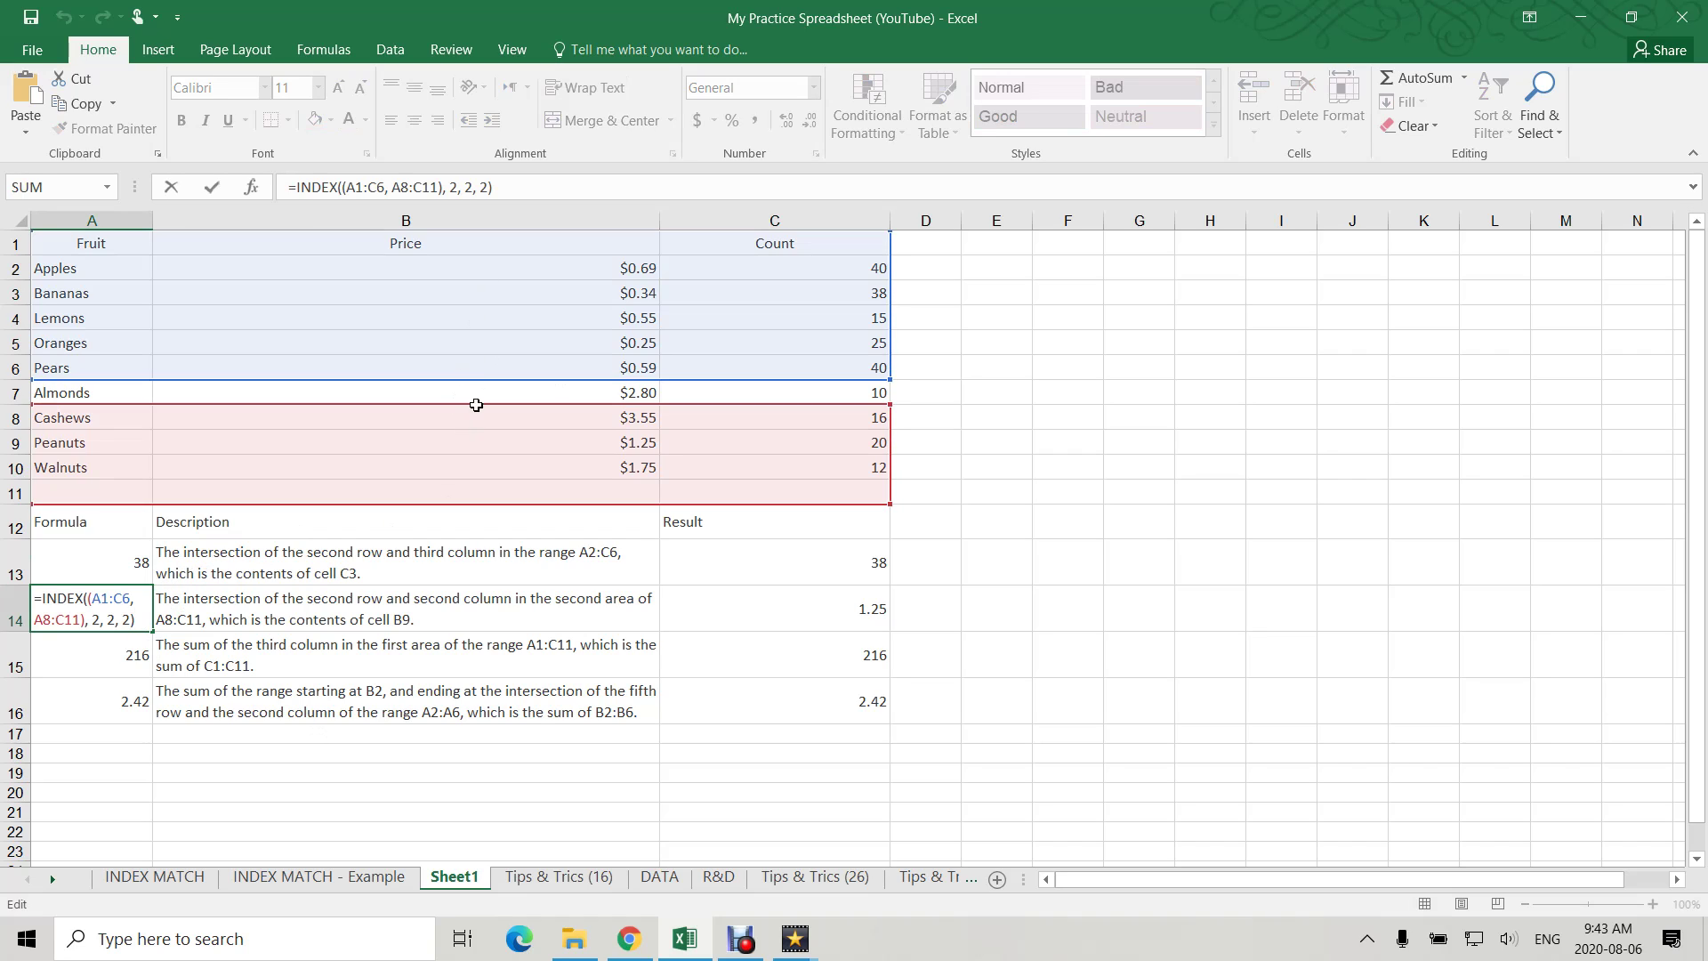
{"action": "left_click", "coordinate": [104, 601]}
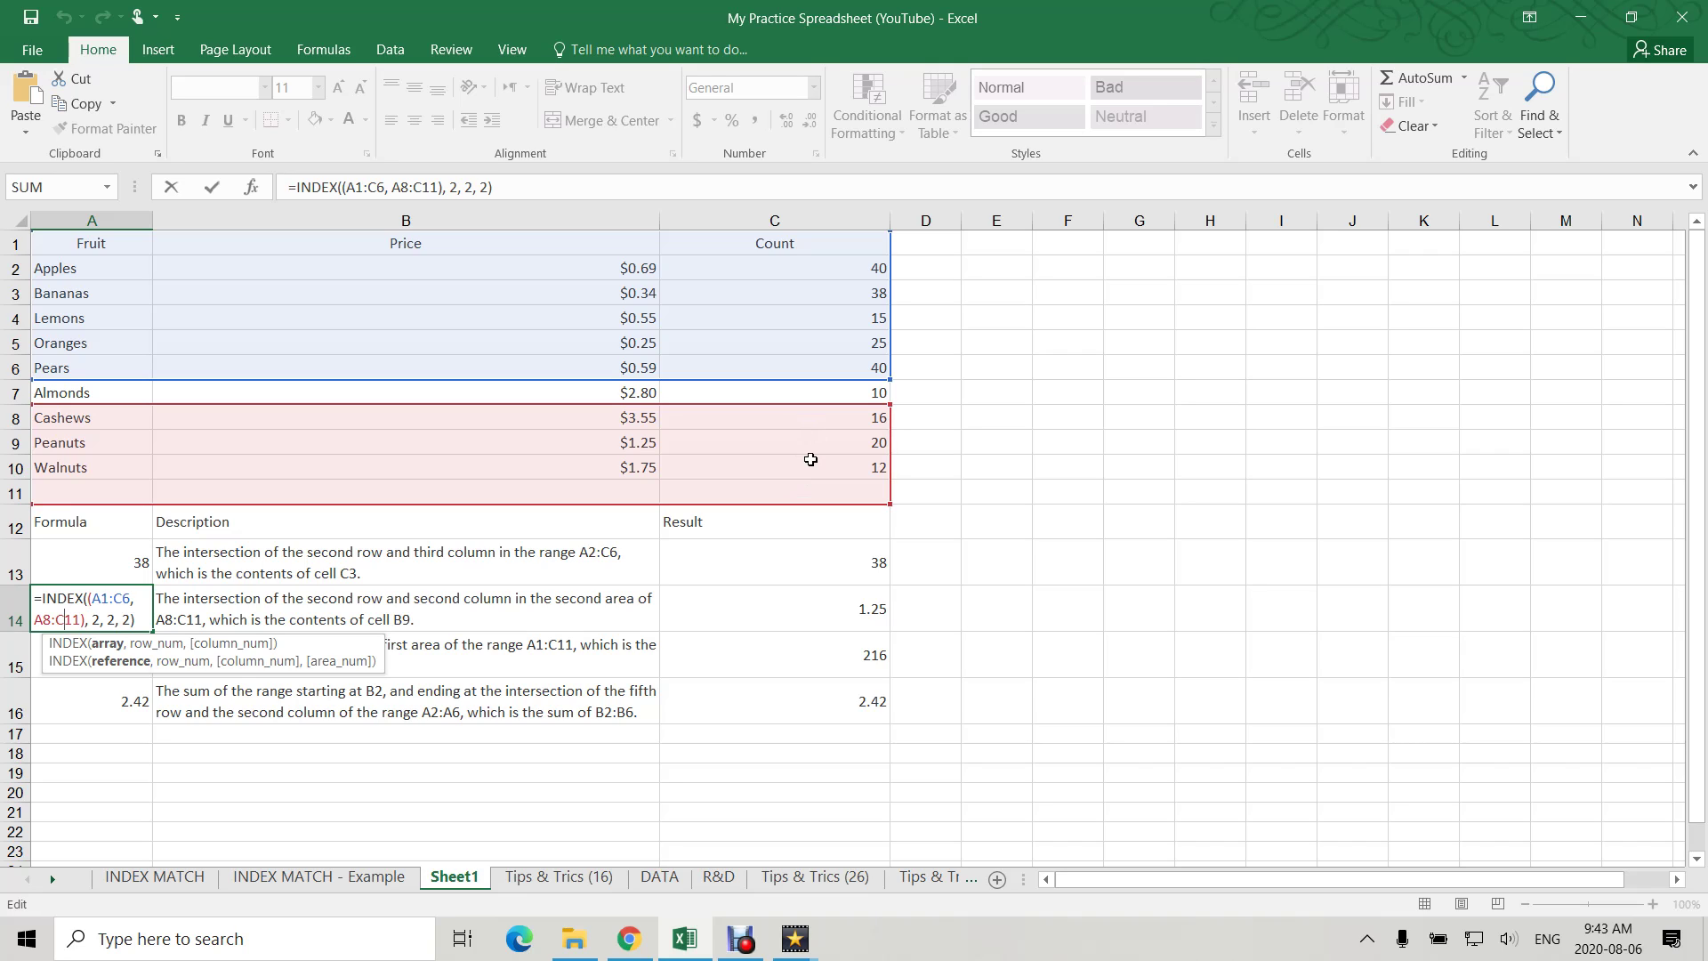
{"action": "left_click", "coordinate": [107, 620]}
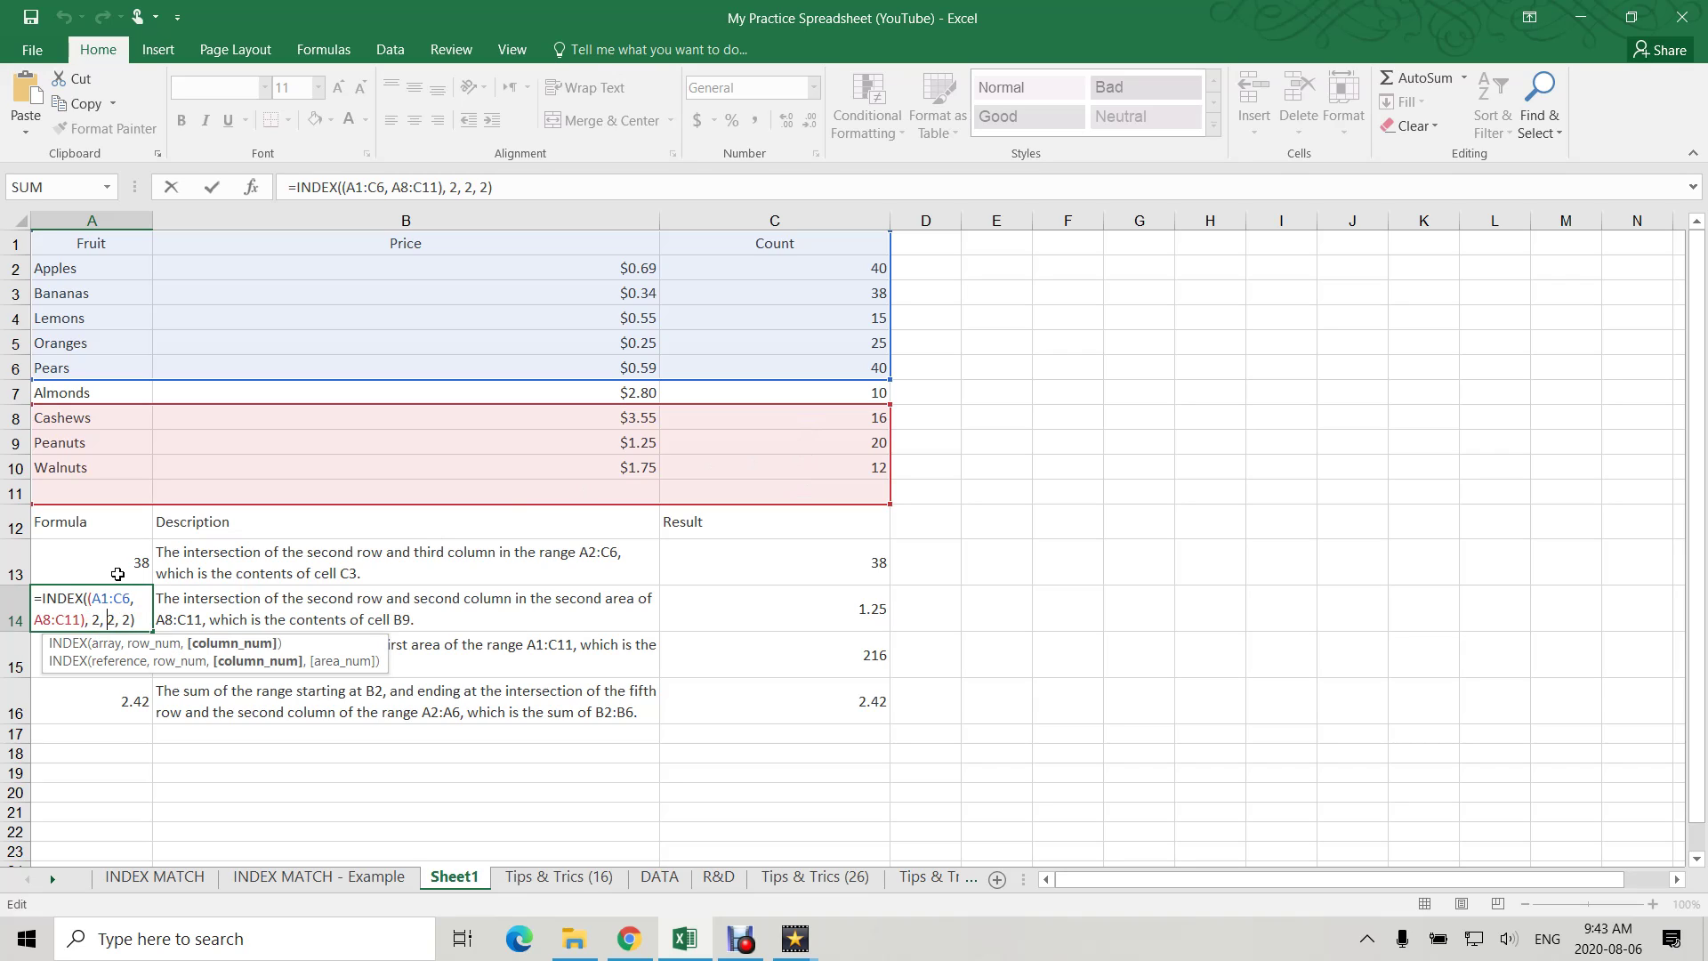
{"action": "left_click", "coordinate": [130, 621]}
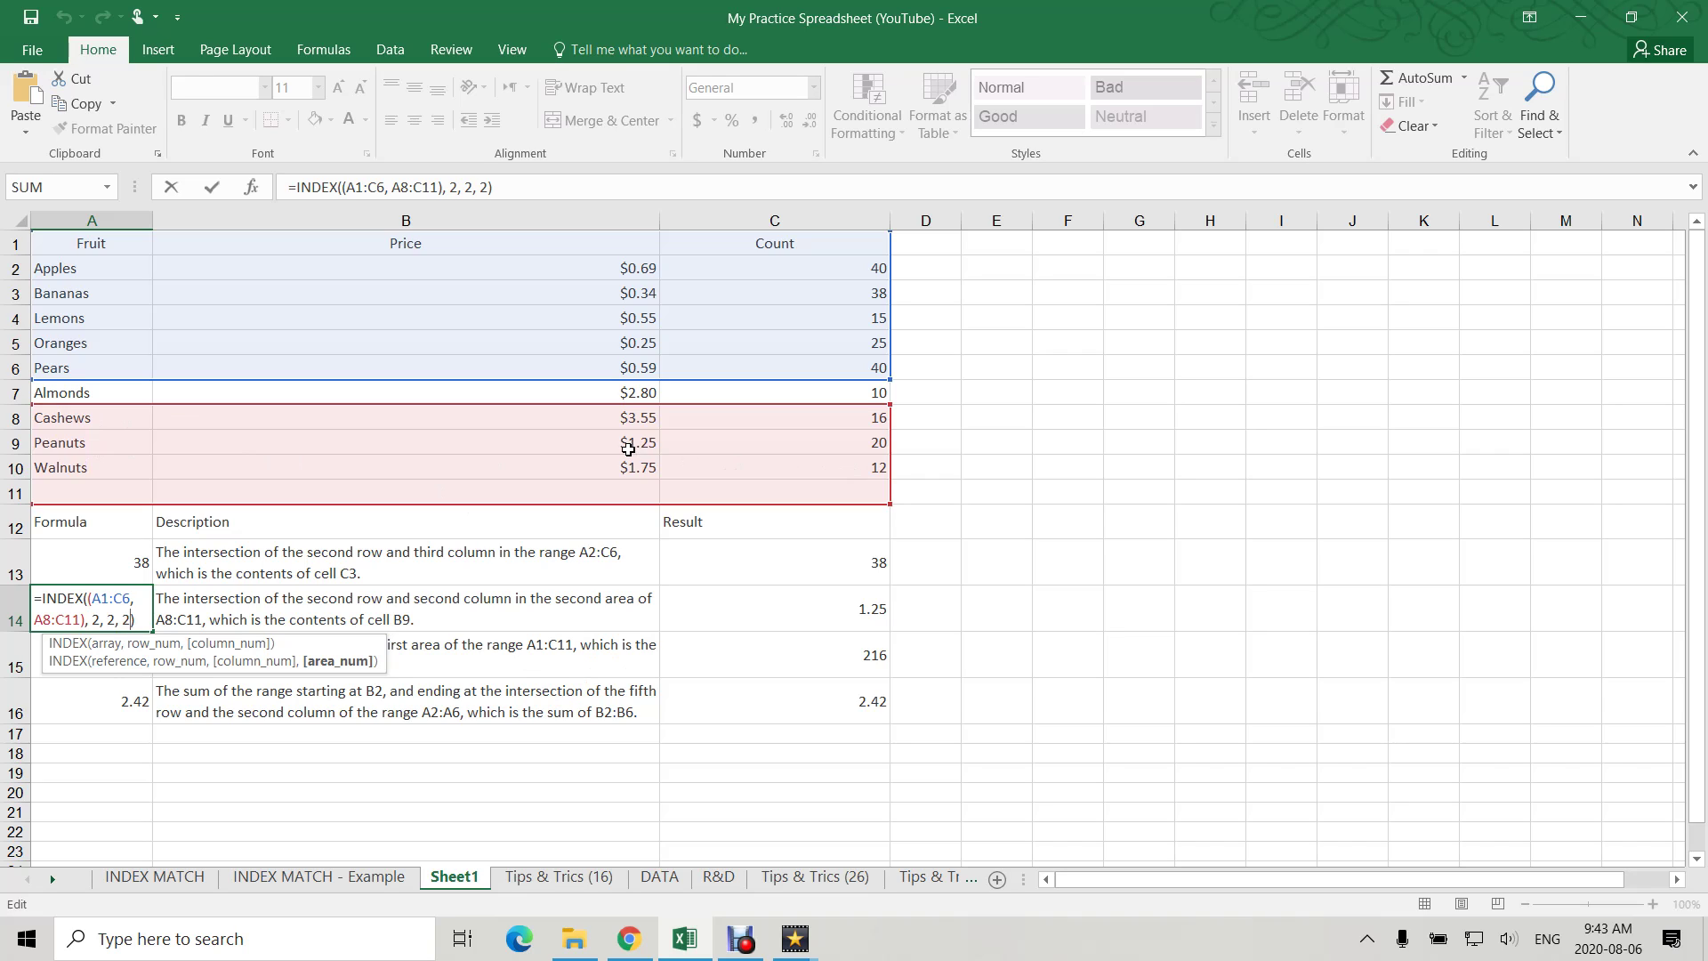
{"action": "key", "text": "Return"}
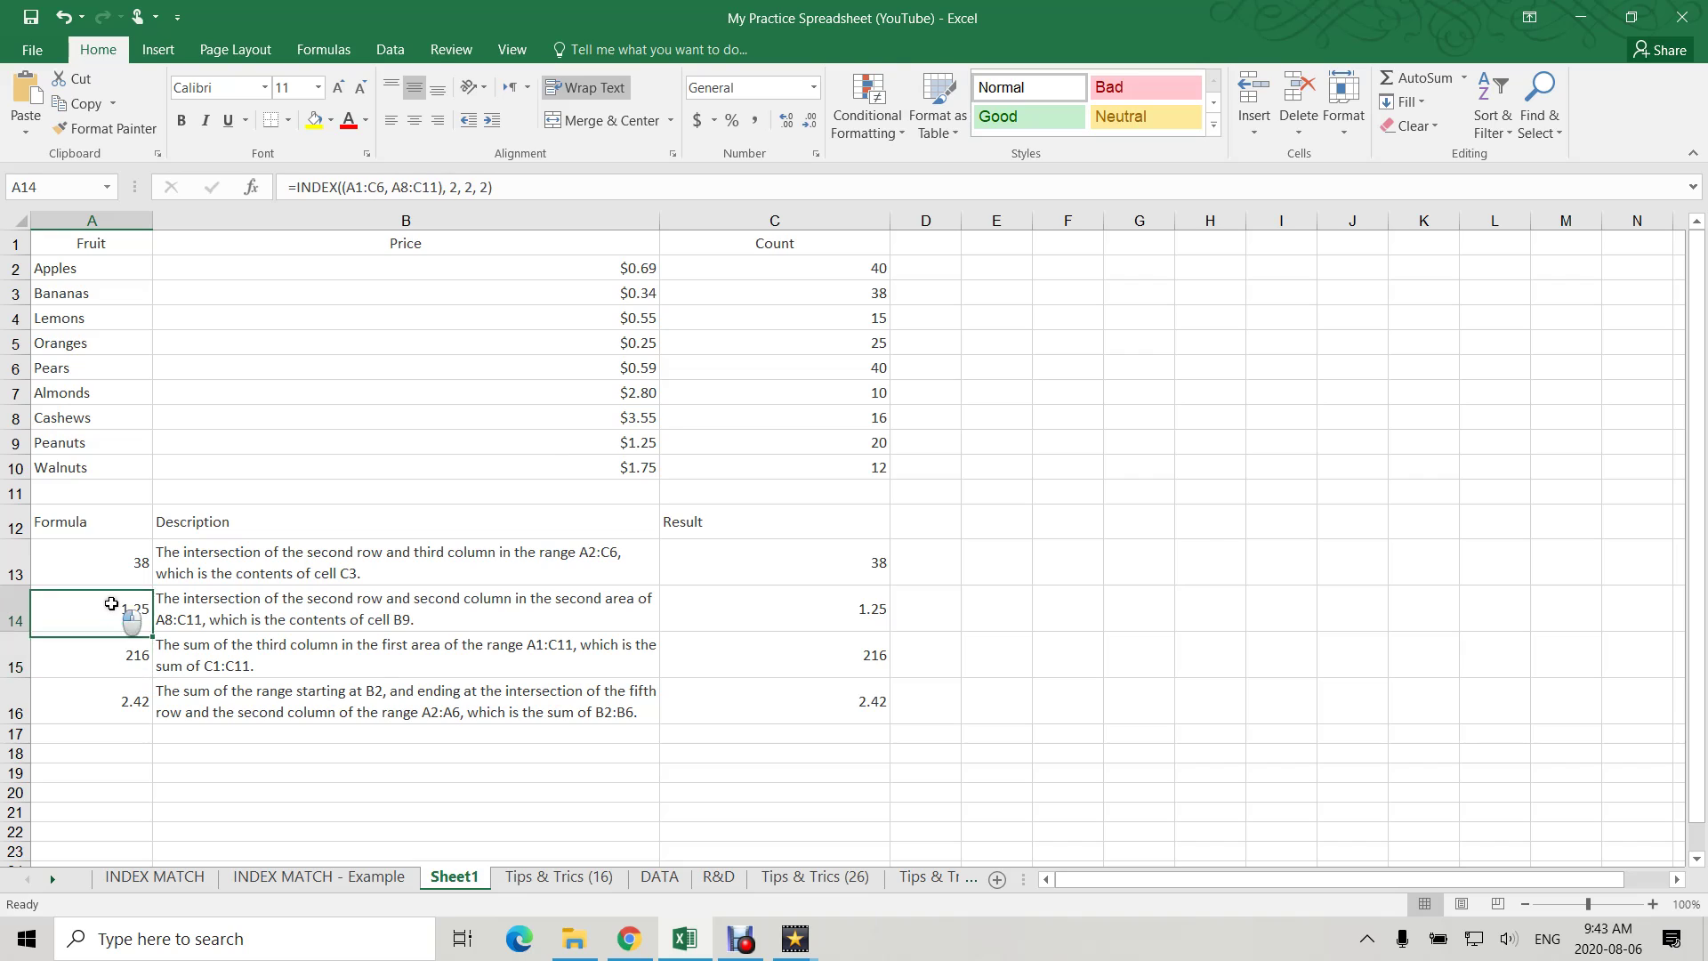
- Set the area number argument of the INDEX formula in A14 to 1
{"action": "double_click", "coordinate": [111, 603]}
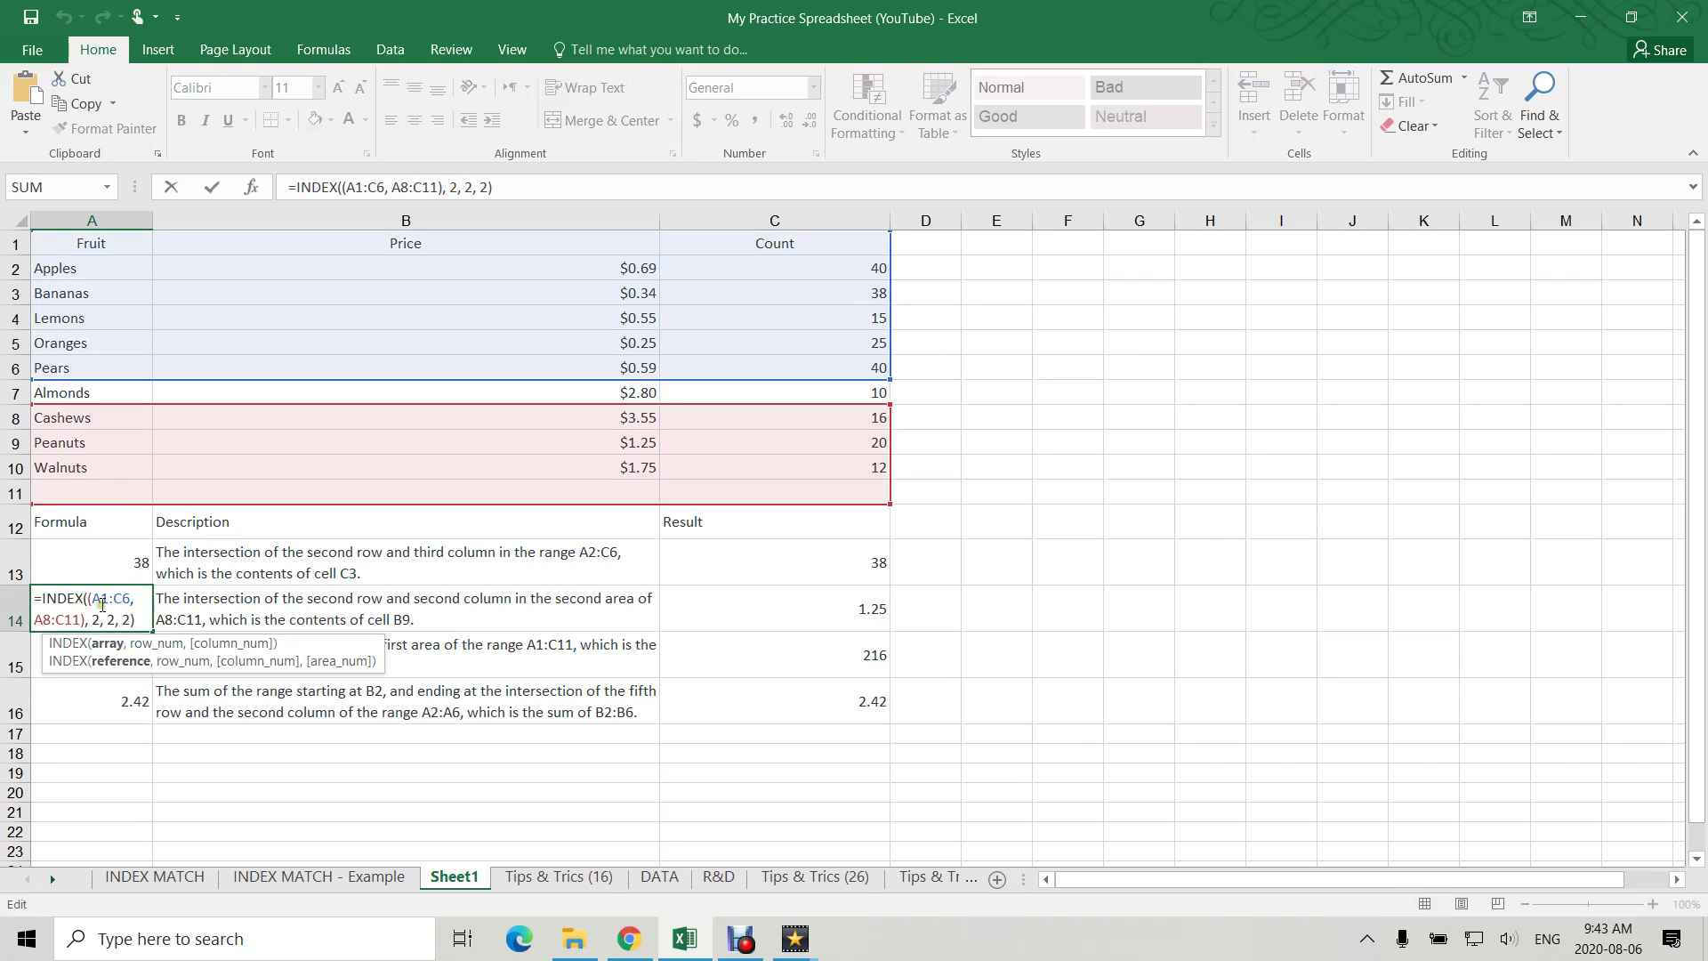
{"action": "left_click", "coordinate": [130, 615]}
{"action": "key", "text": "BackSpace"}
{"action": "type", "text": "1"}
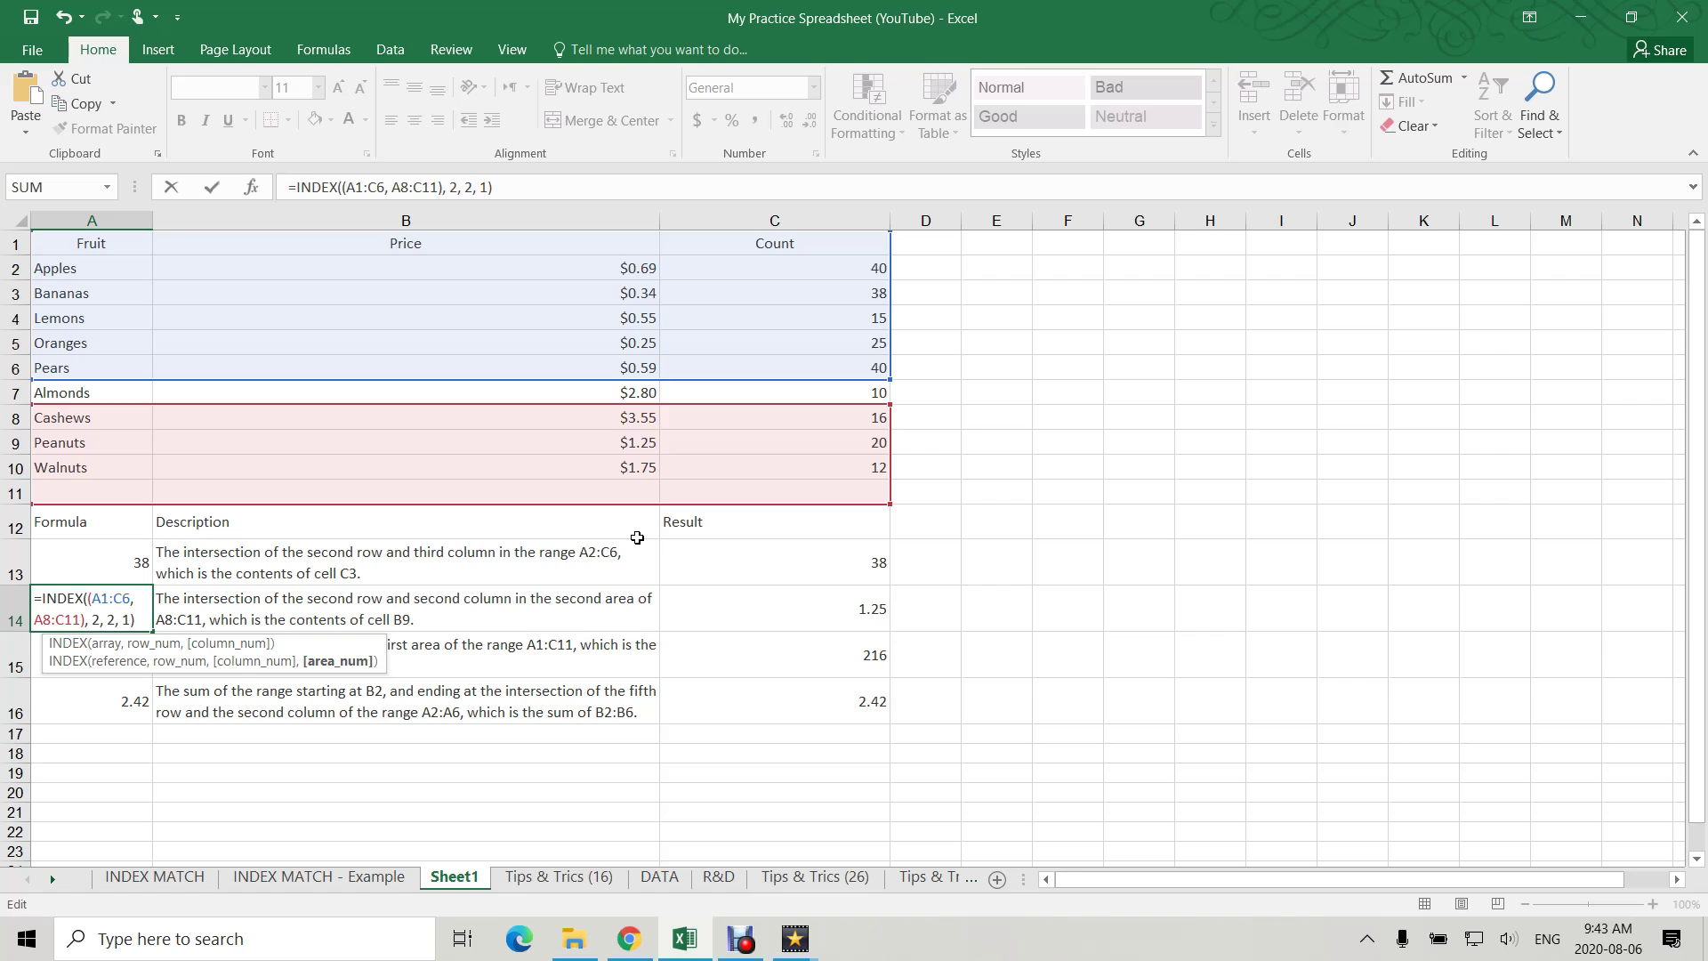
{"action": "key", "text": "Return"}
{"action": "left_click", "coordinate": [144, 615]}
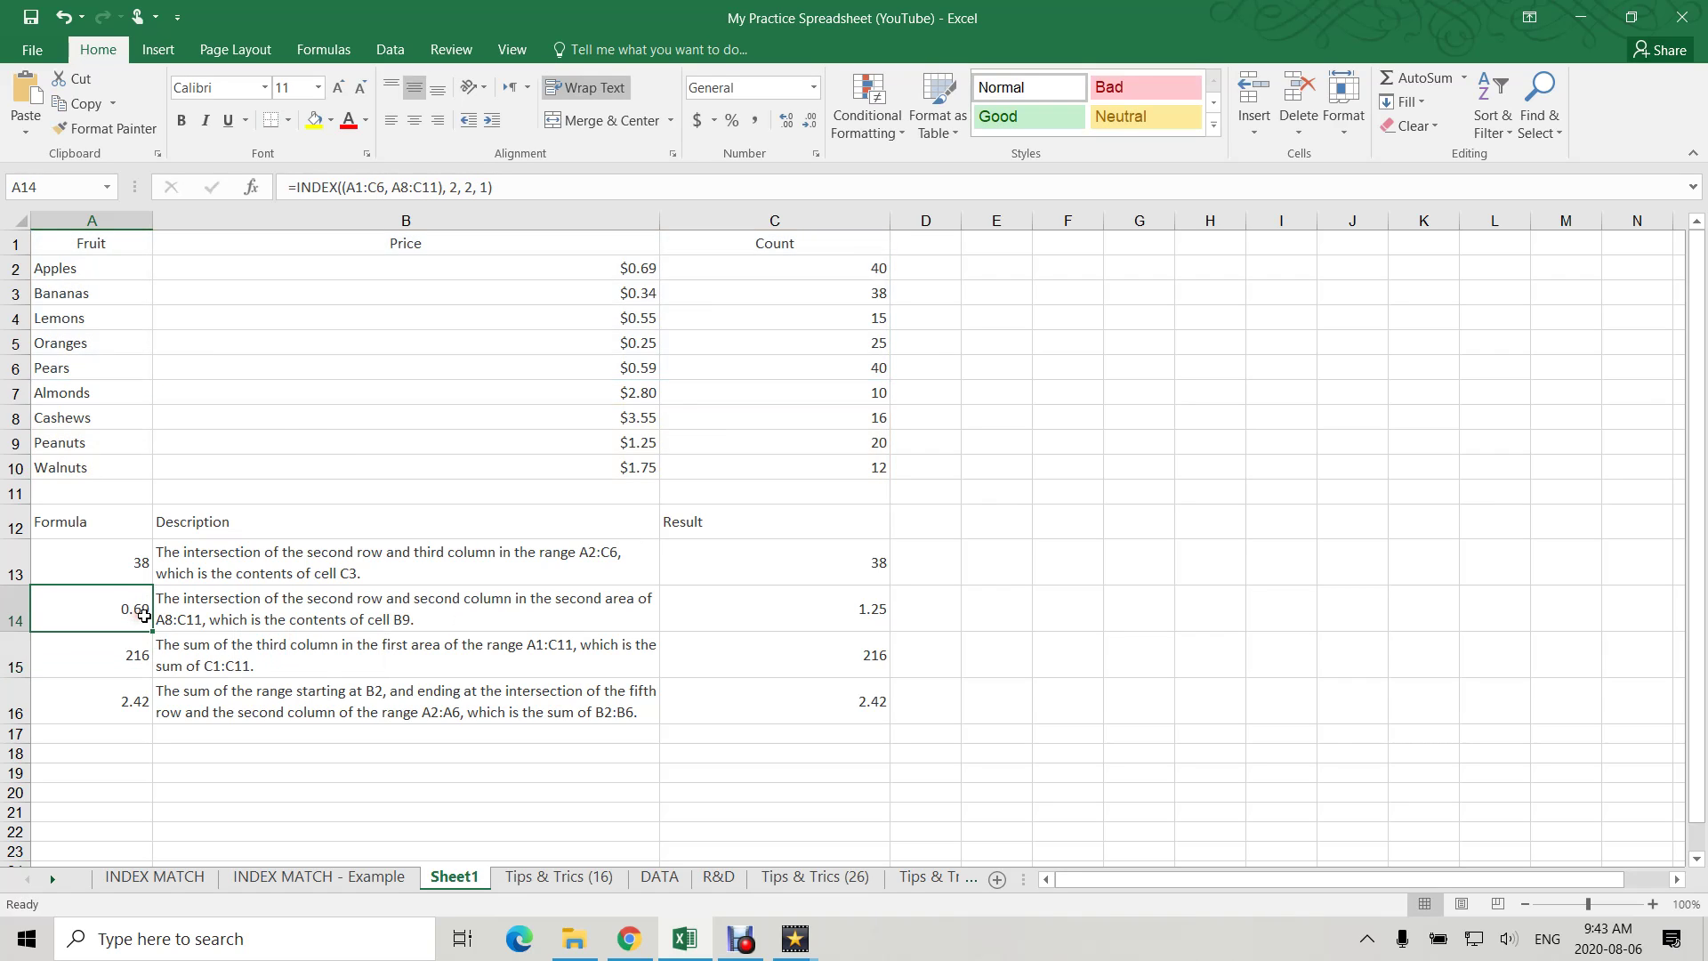
- Trace the second row and second column of A1:C6 to cell B2, and undo the area number change in A14
{"action": "double_click", "coordinate": [145, 616]}
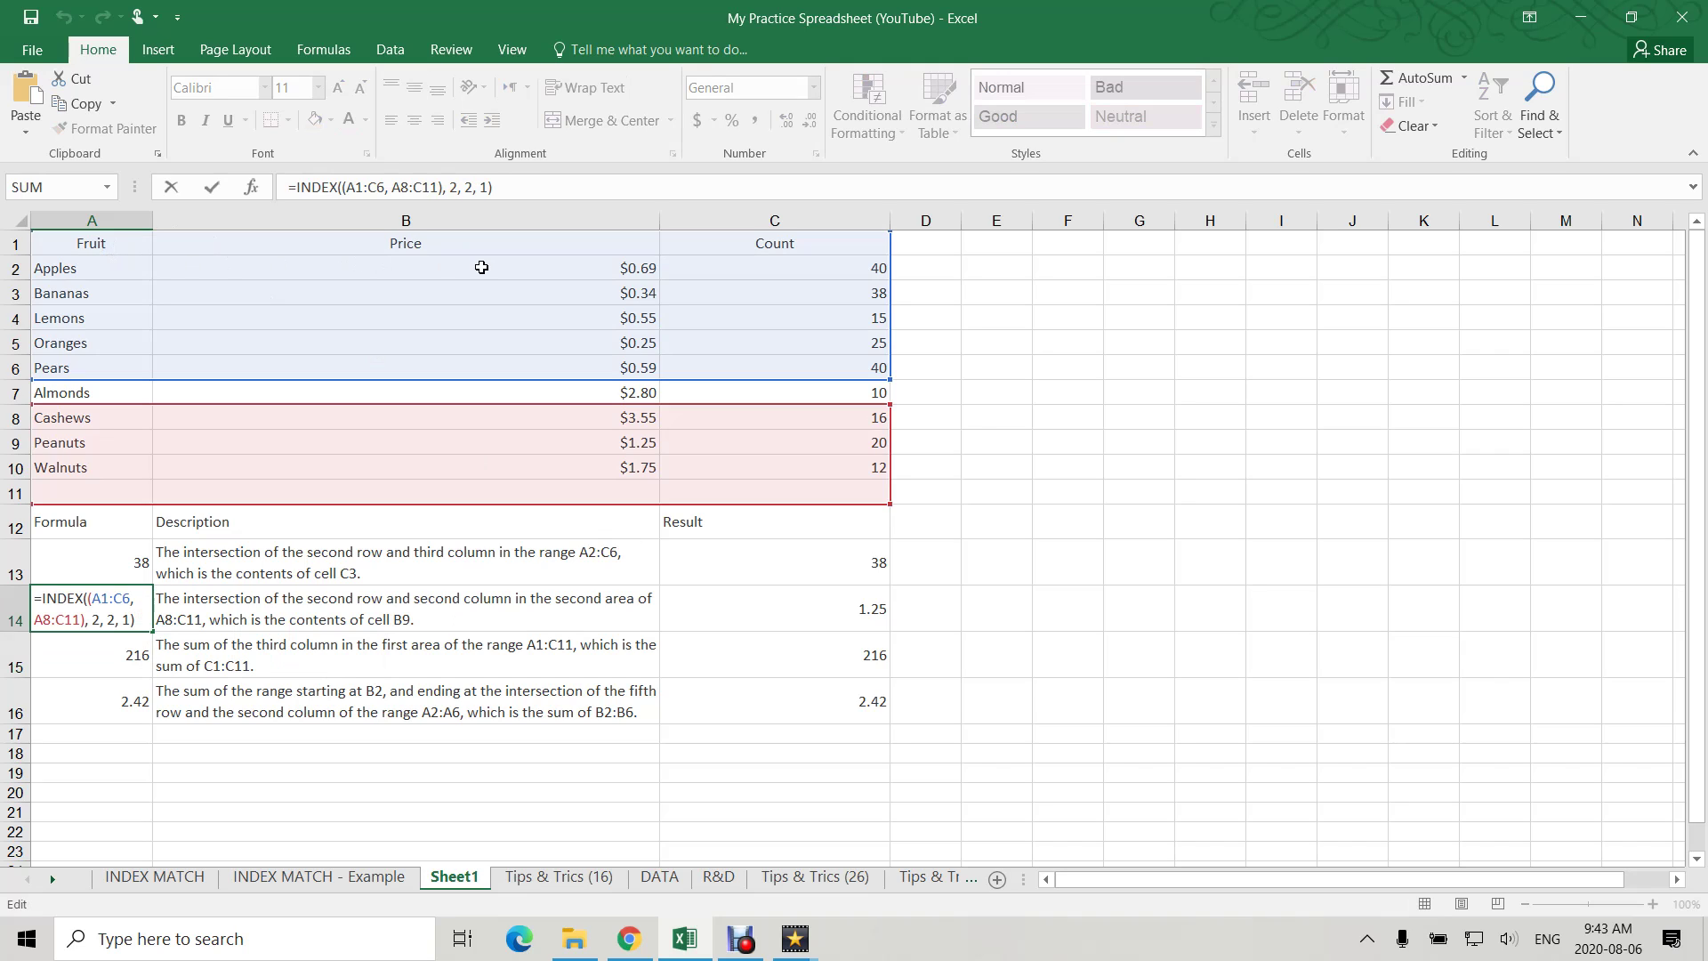
{"action": "key", "text": "Return"}
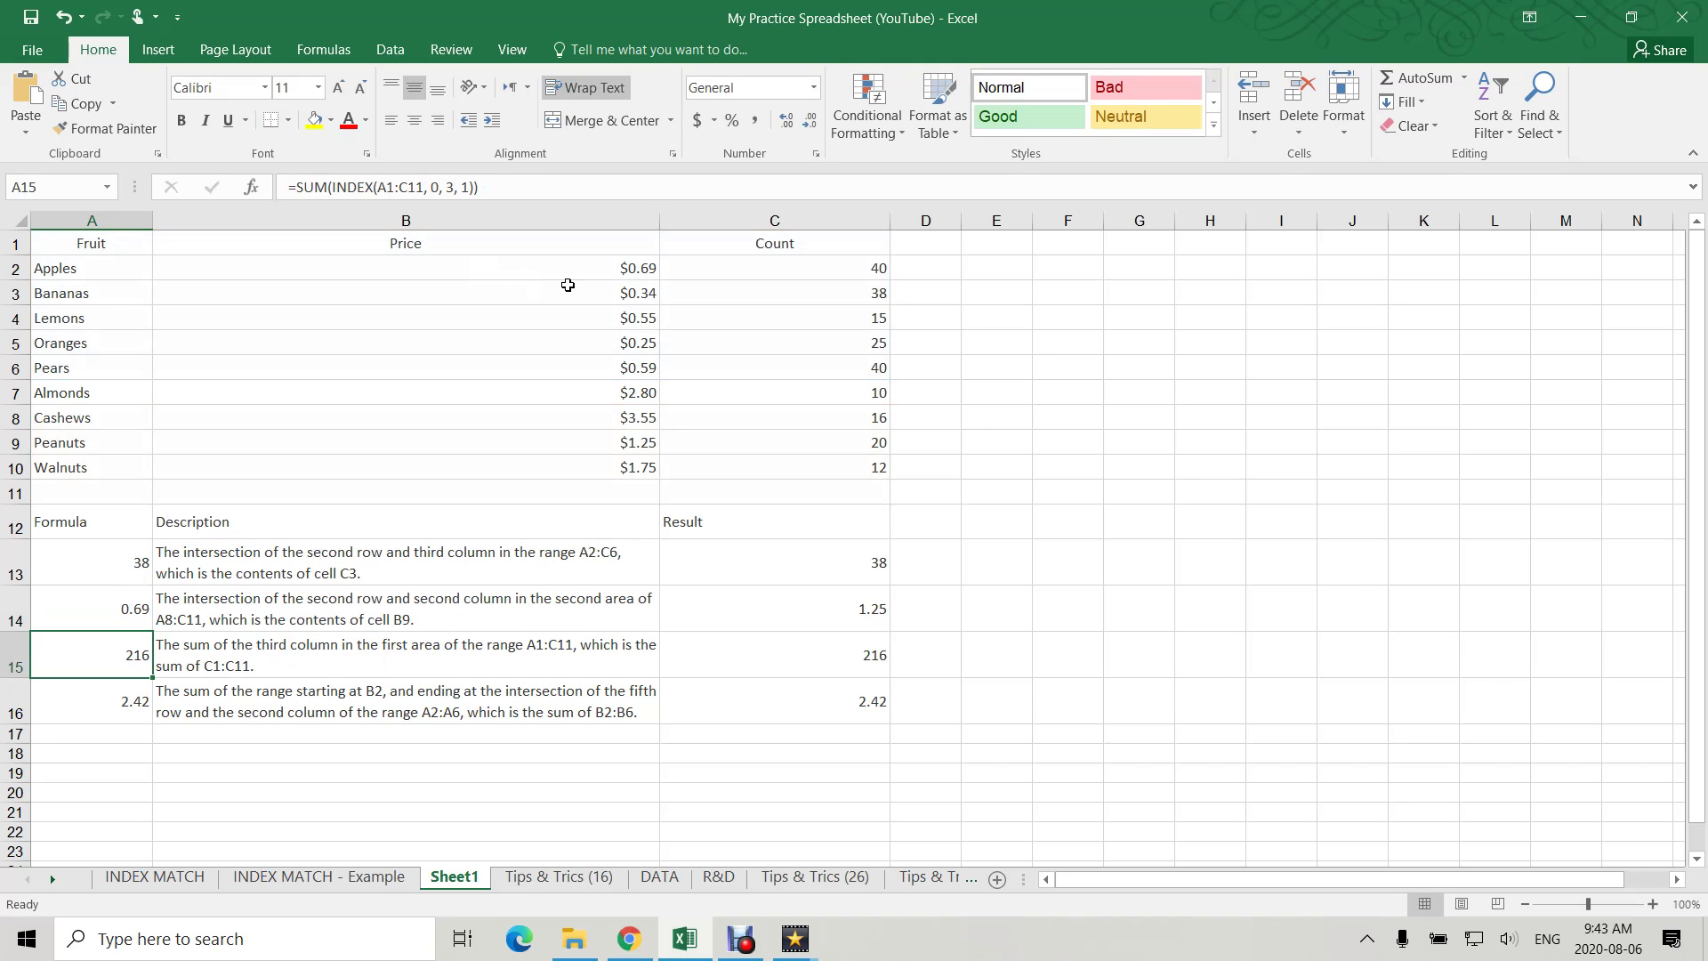
{"action": "left_click", "coordinate": [602, 262]}
{"action": "left_click", "coordinate": [120, 245]}
{"action": "left_click_drag", "start_coordinate": [120, 244], "coordinate": [487, 266]}
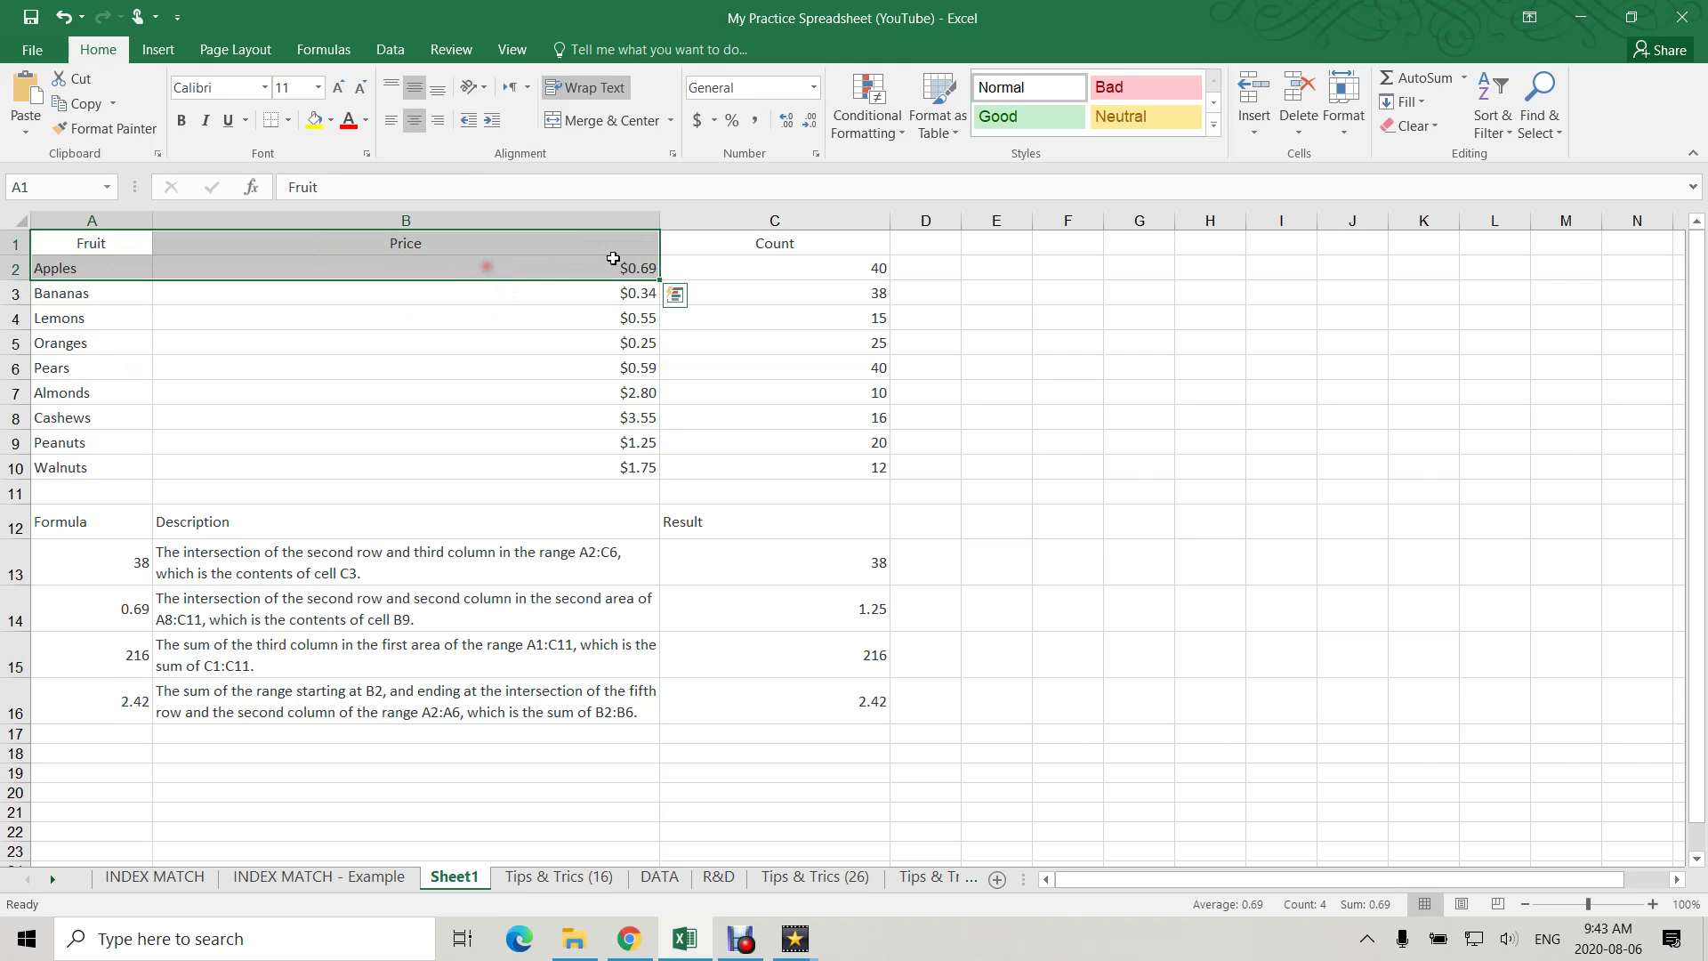
{"action": "left_click", "coordinate": [620, 274]}
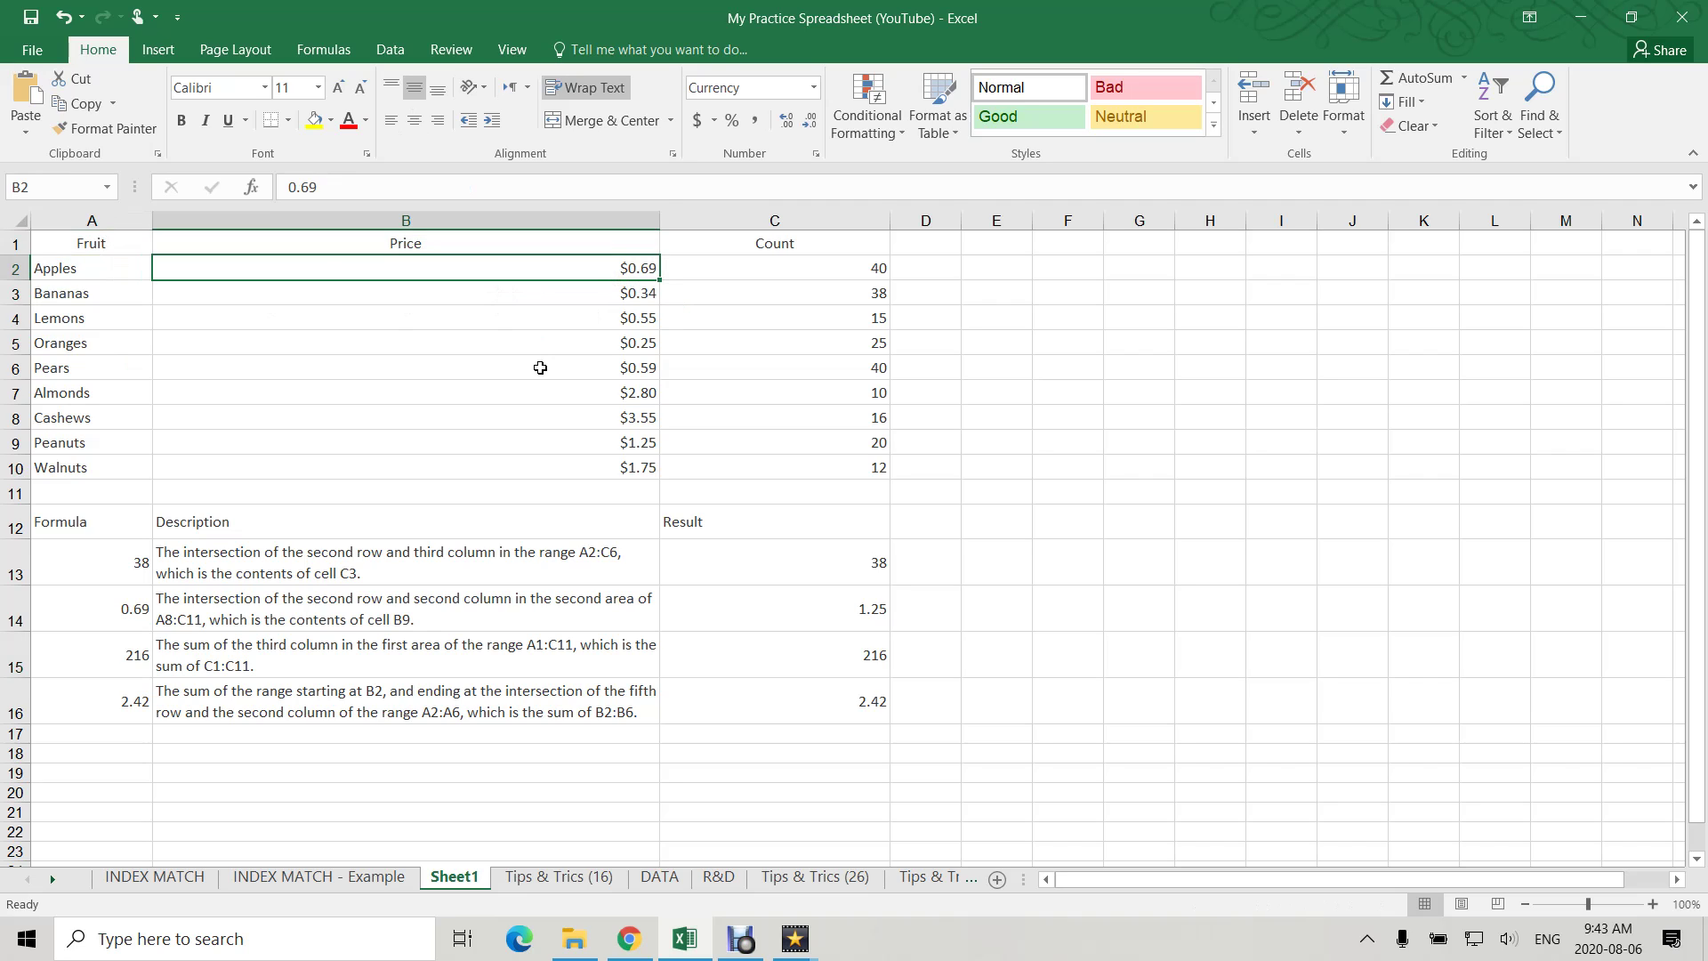
{"action": "left_click", "coordinate": [63, 16]}
{"action": "left_click", "coordinate": [62, 16]}
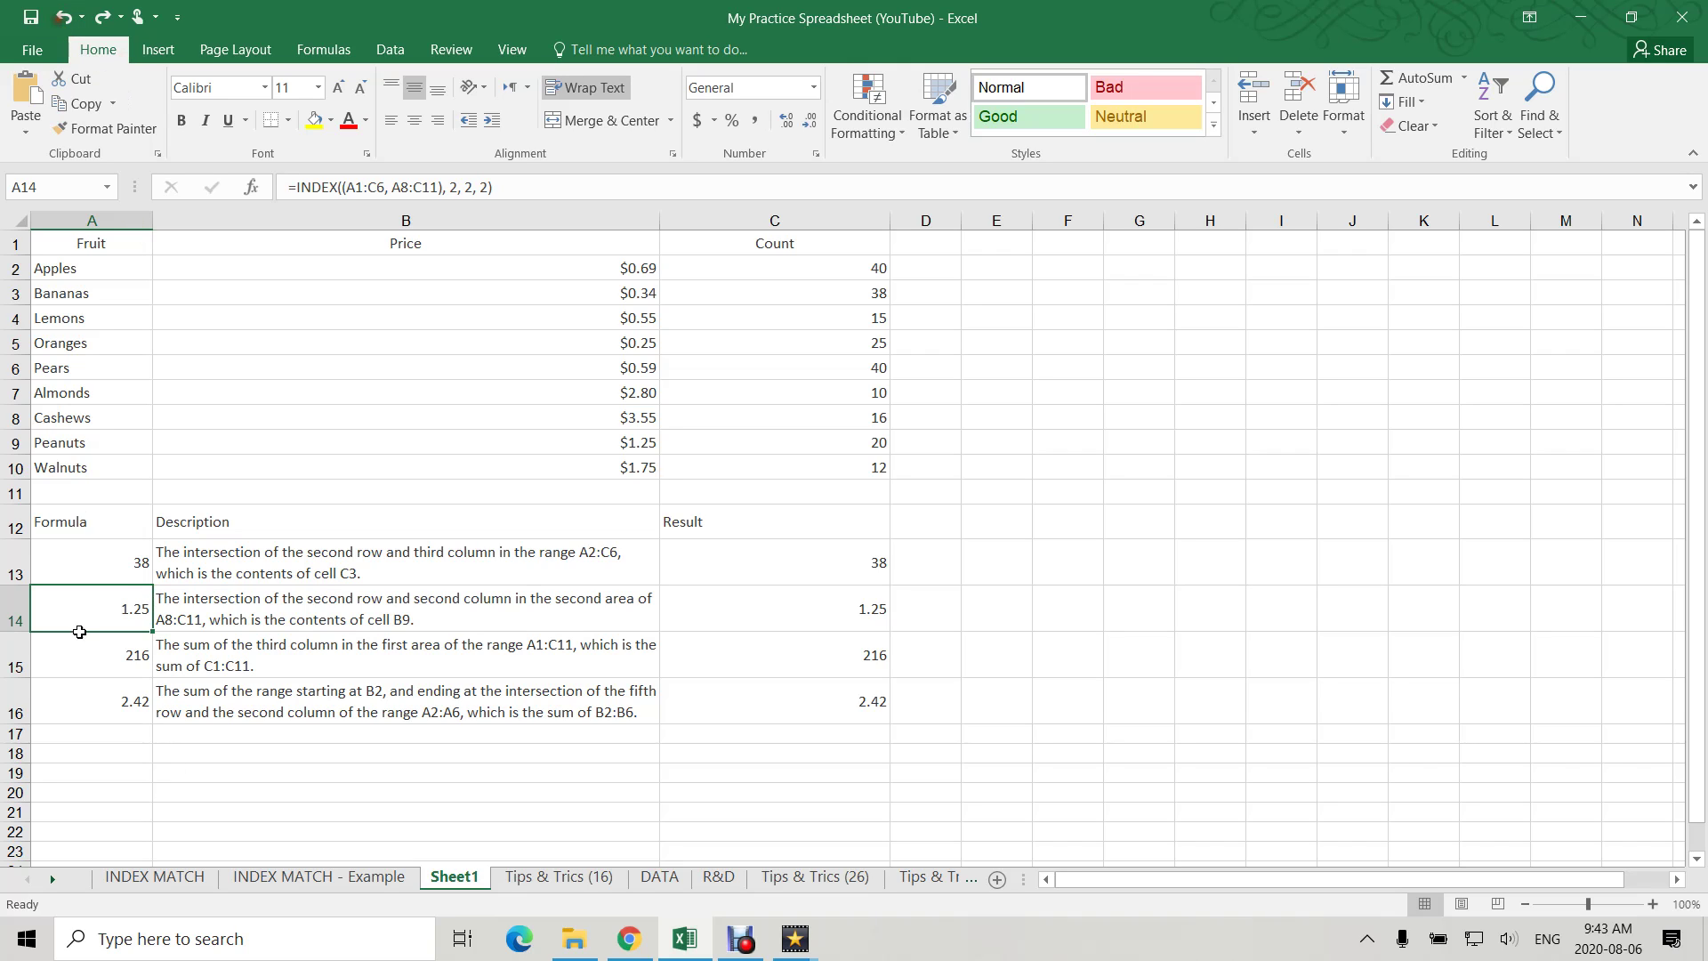
- Examine the range, row, column and area arguments of the SUM(INDEX) formula in A15 and compare its result with the sum of C2:C10
{"action": "double_click", "coordinate": [109, 659]}
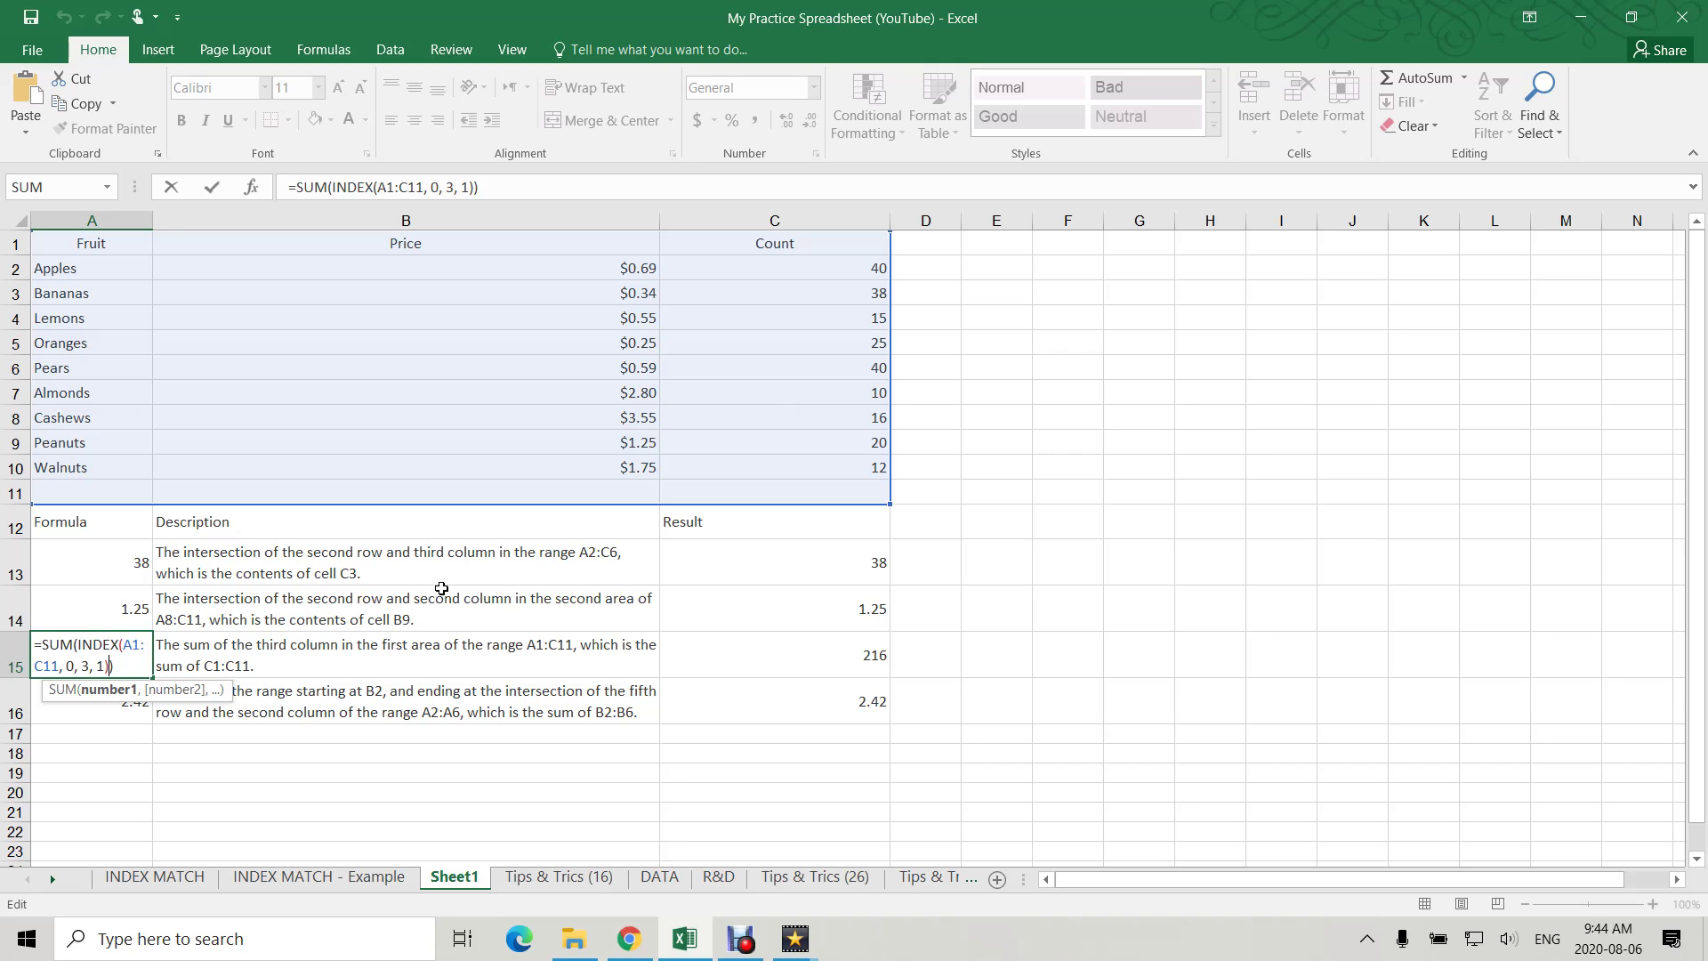
{"action": "left_click", "coordinate": [107, 645]}
{"action": "left_click", "coordinate": [131, 644]}
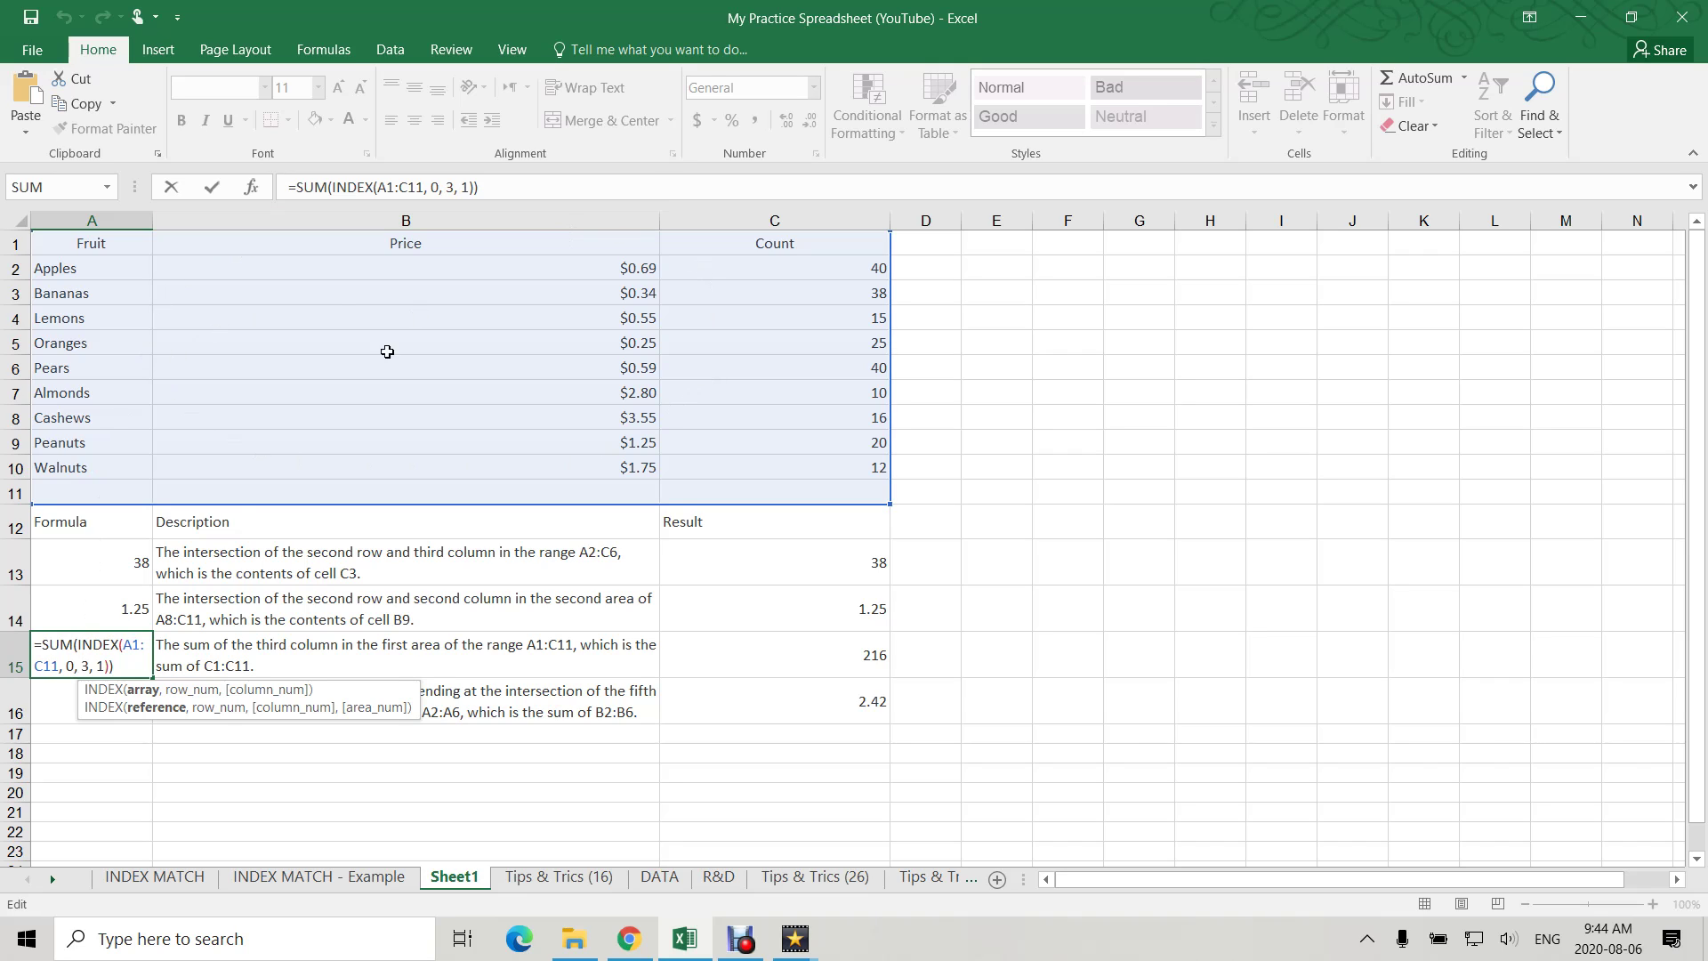
{"action": "left_click", "coordinate": [103, 665]}
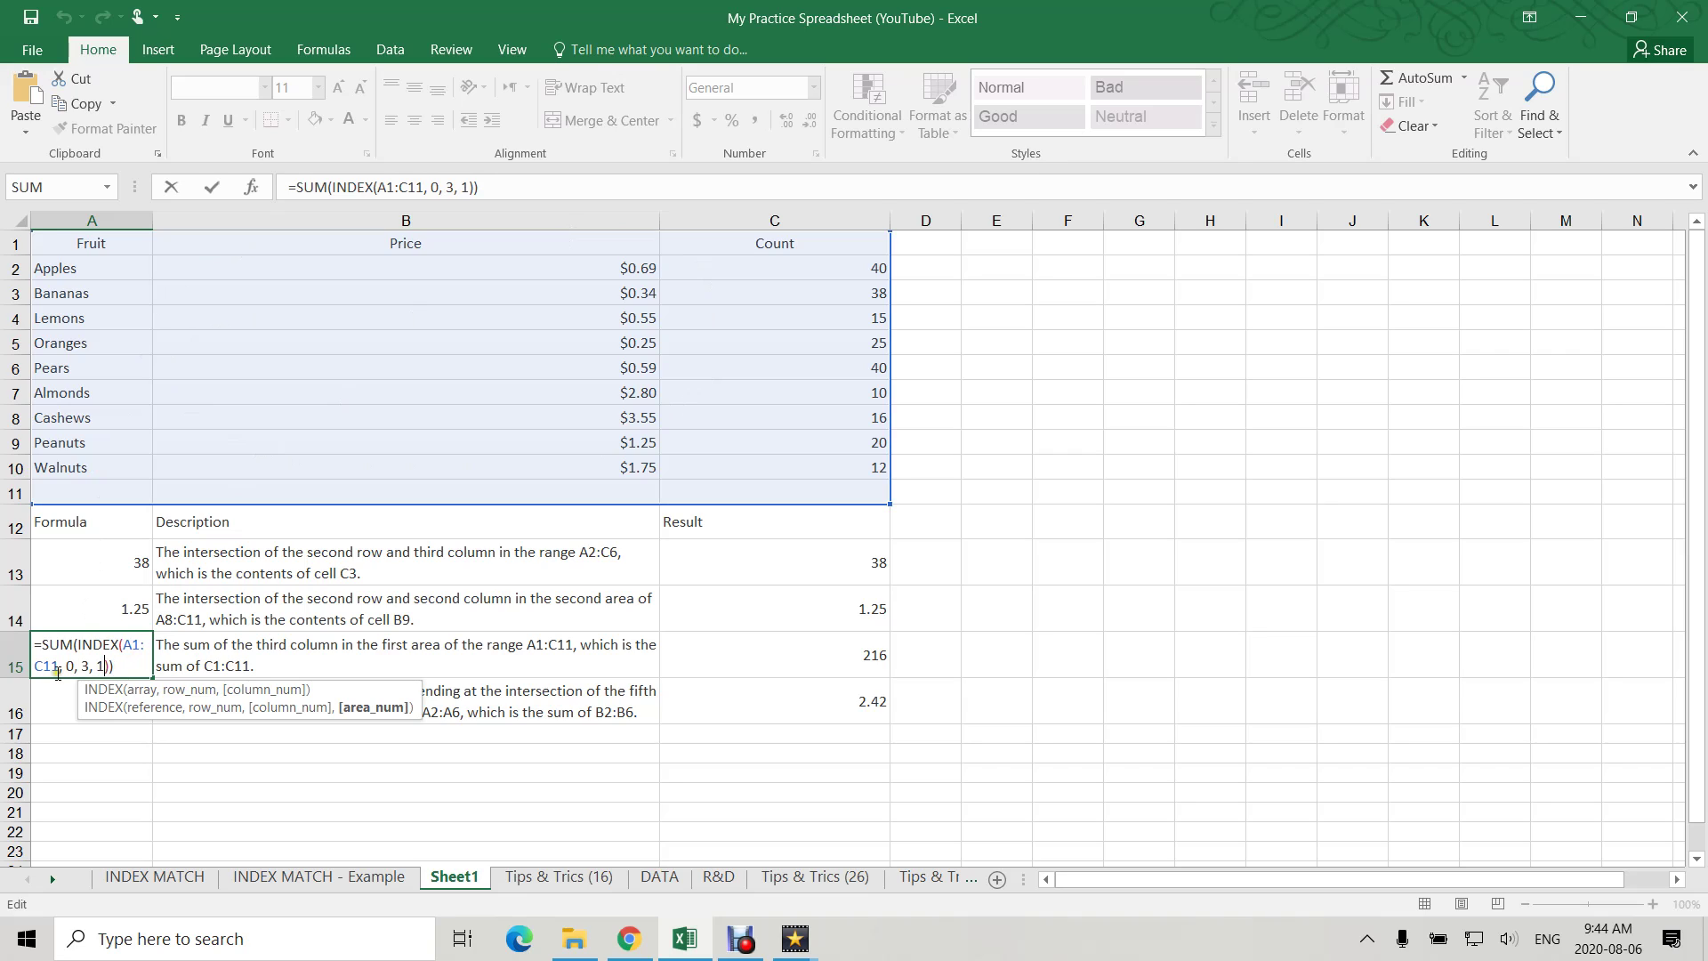
{"action": "left_click", "coordinate": [68, 667]}
{"action": "double_click", "coordinate": [86, 665]}
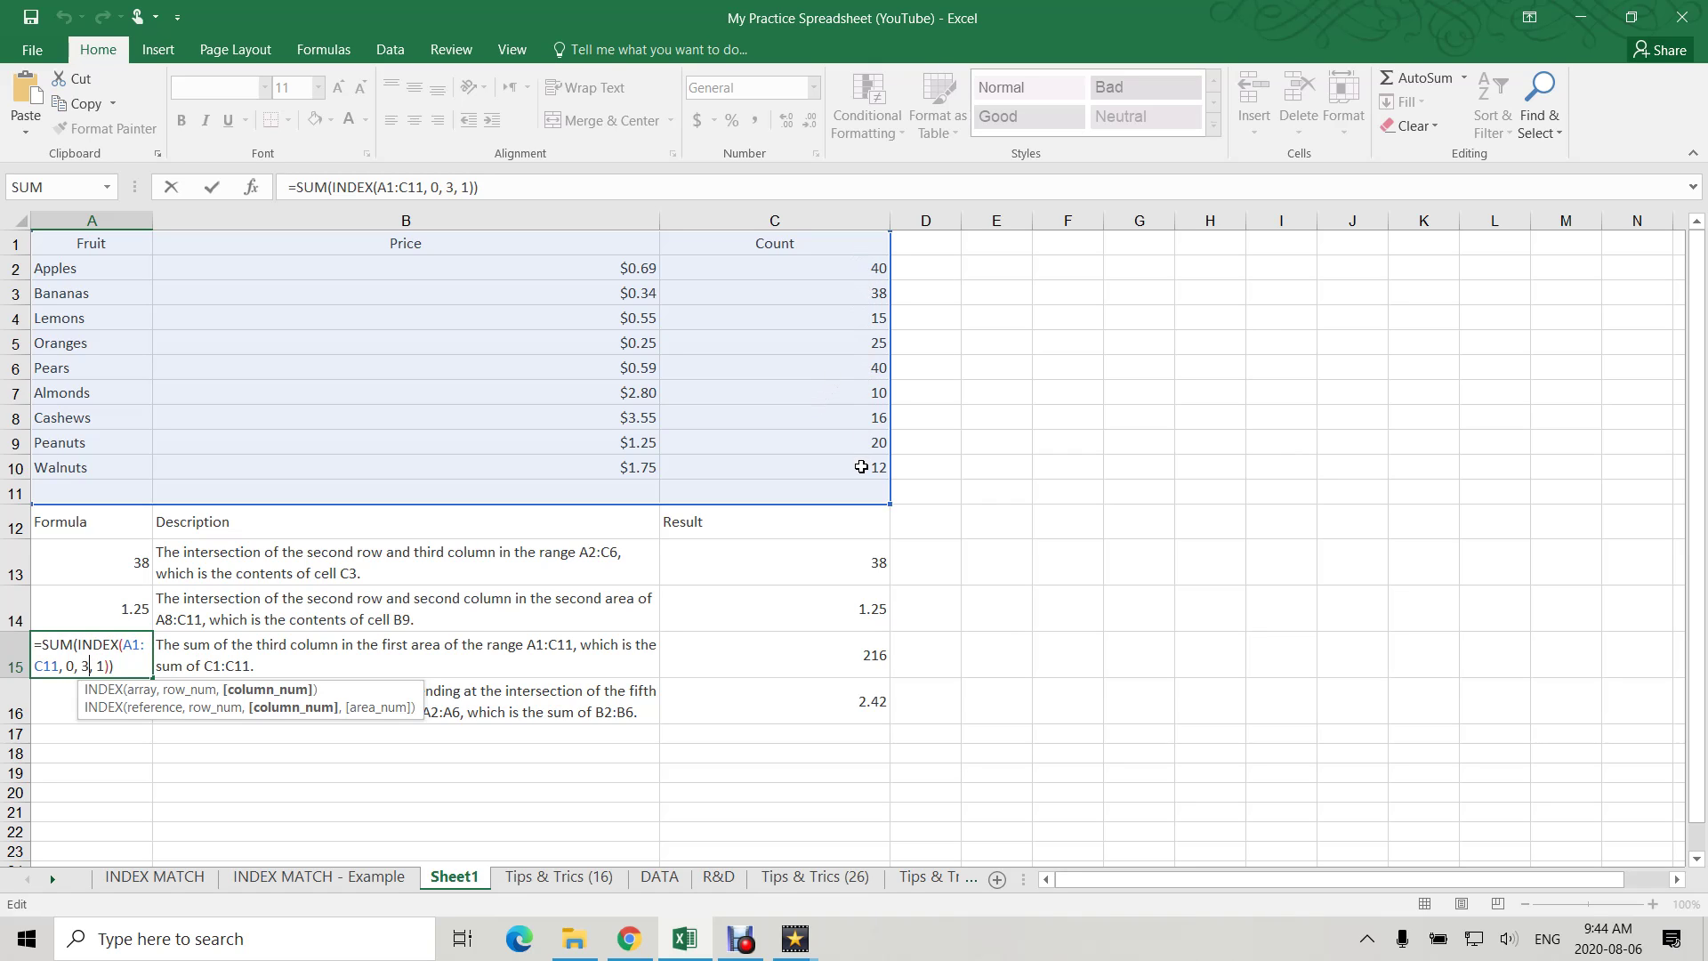
{"action": "key", "text": "Return"}
{"action": "left_click_drag", "start_coordinate": [865, 263], "coordinate": [862, 471]}
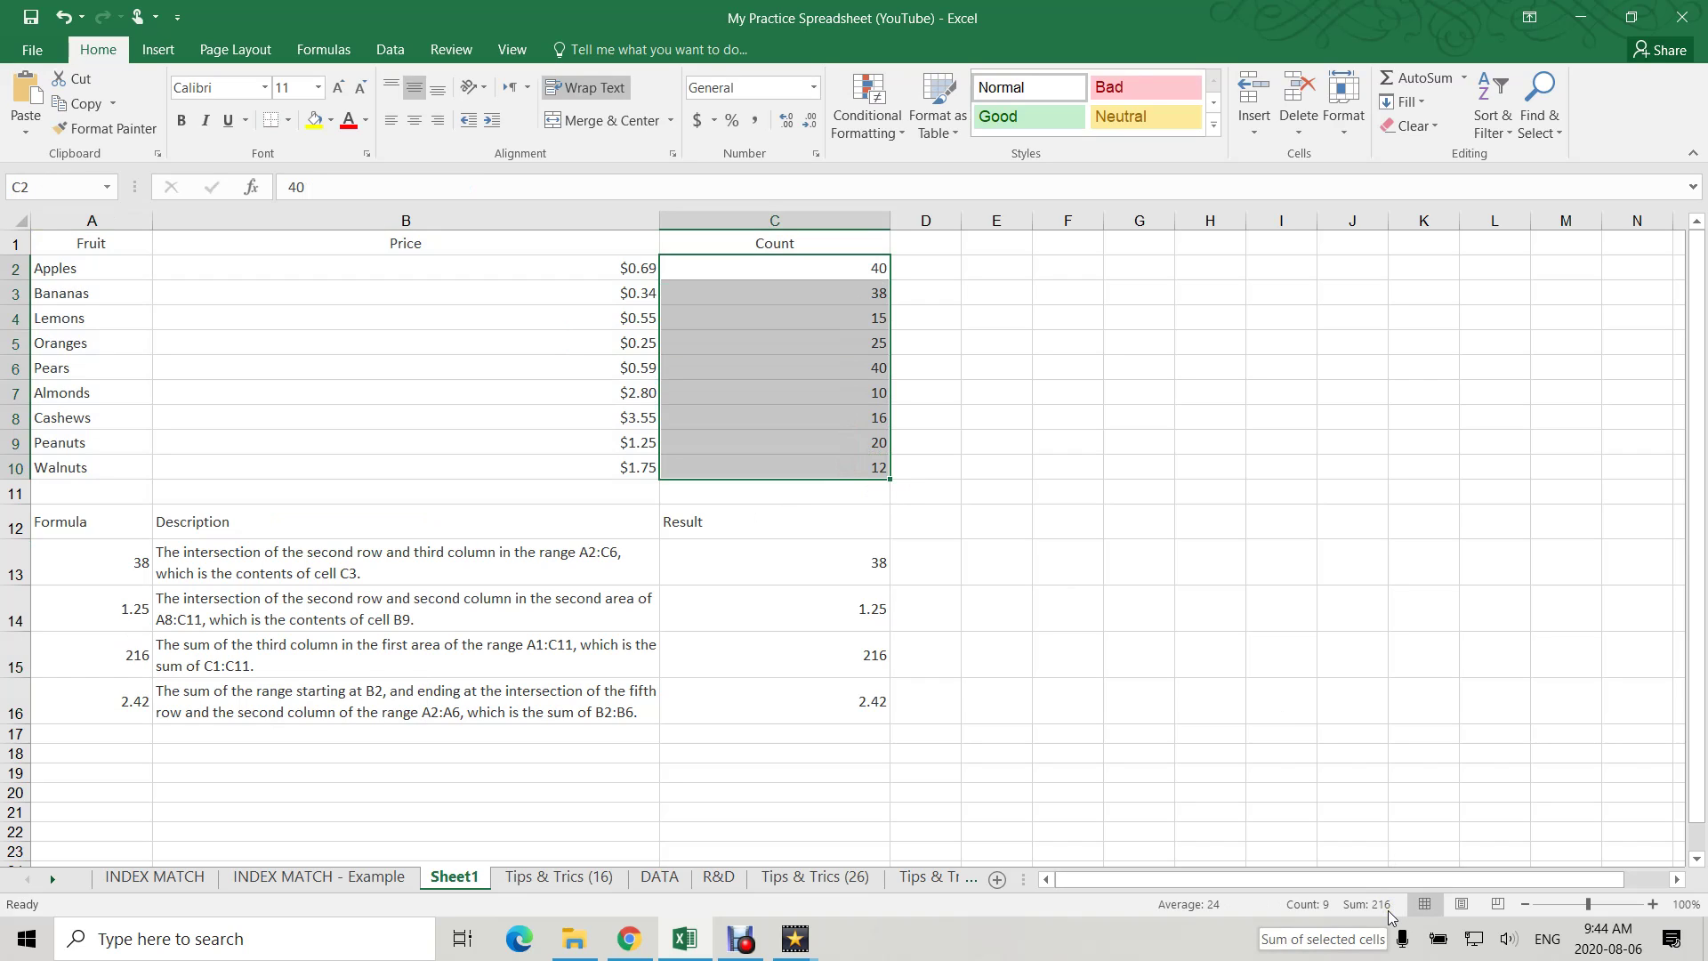
{"action": "left_click", "coordinate": [125, 659]}
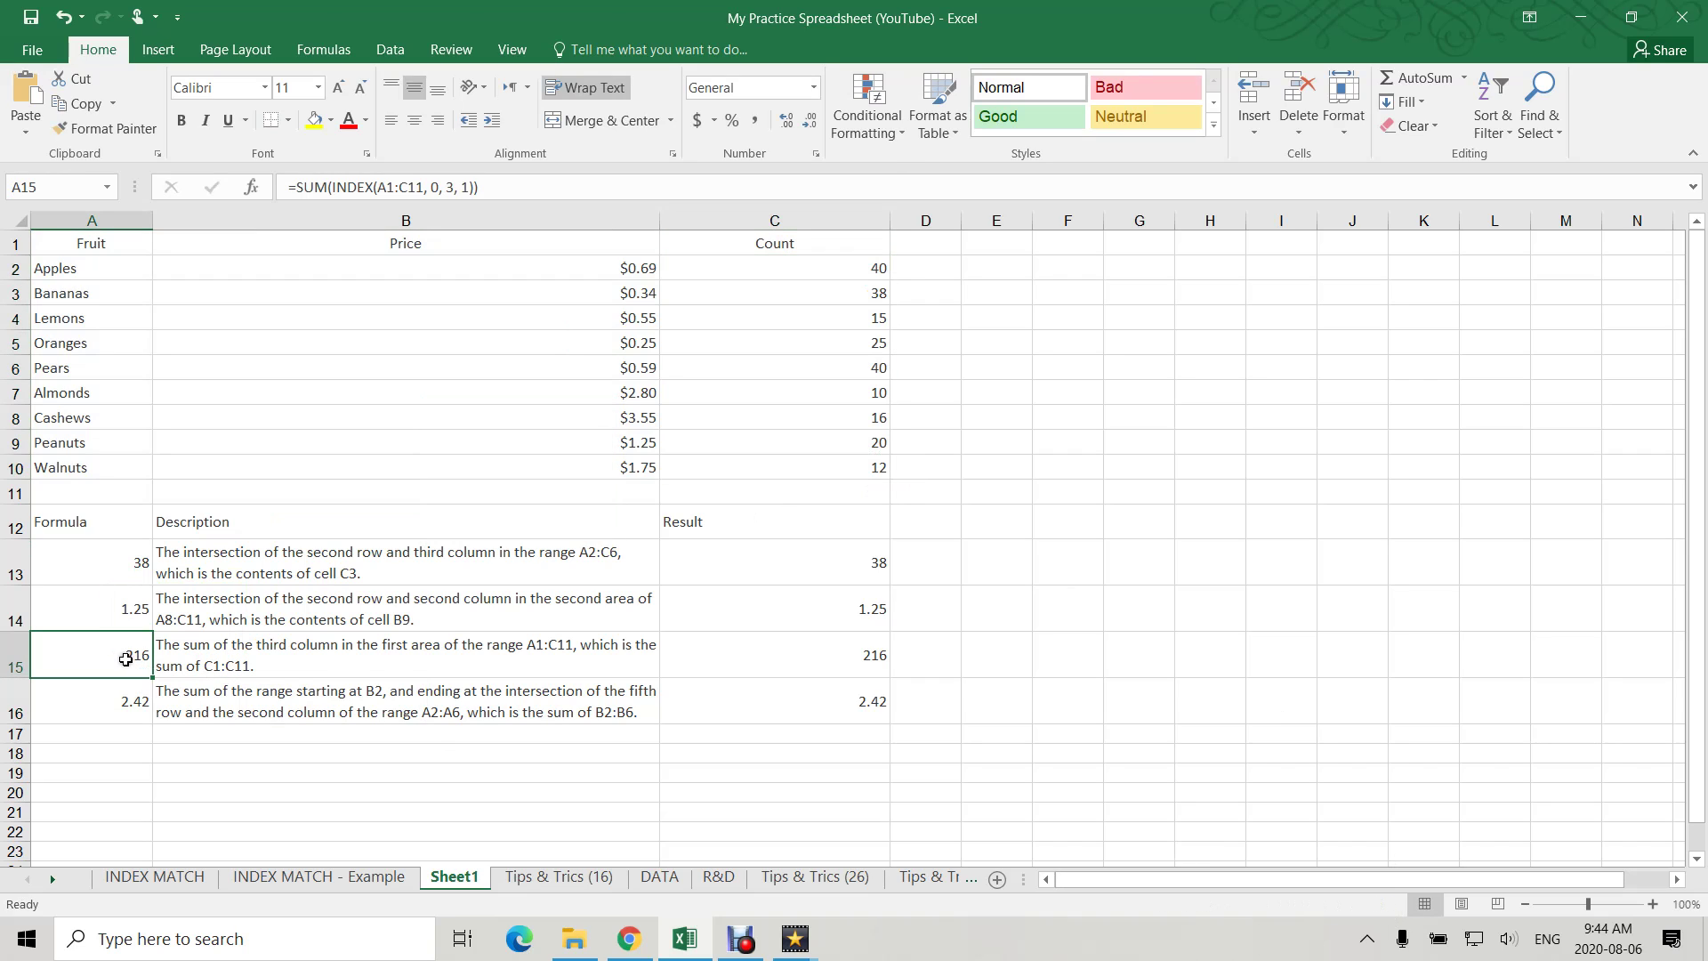
- Try the SUM(INDEX) formula in A15 without its area number argument, and undo the edit
{"action": "double_click", "coordinate": [126, 658]}
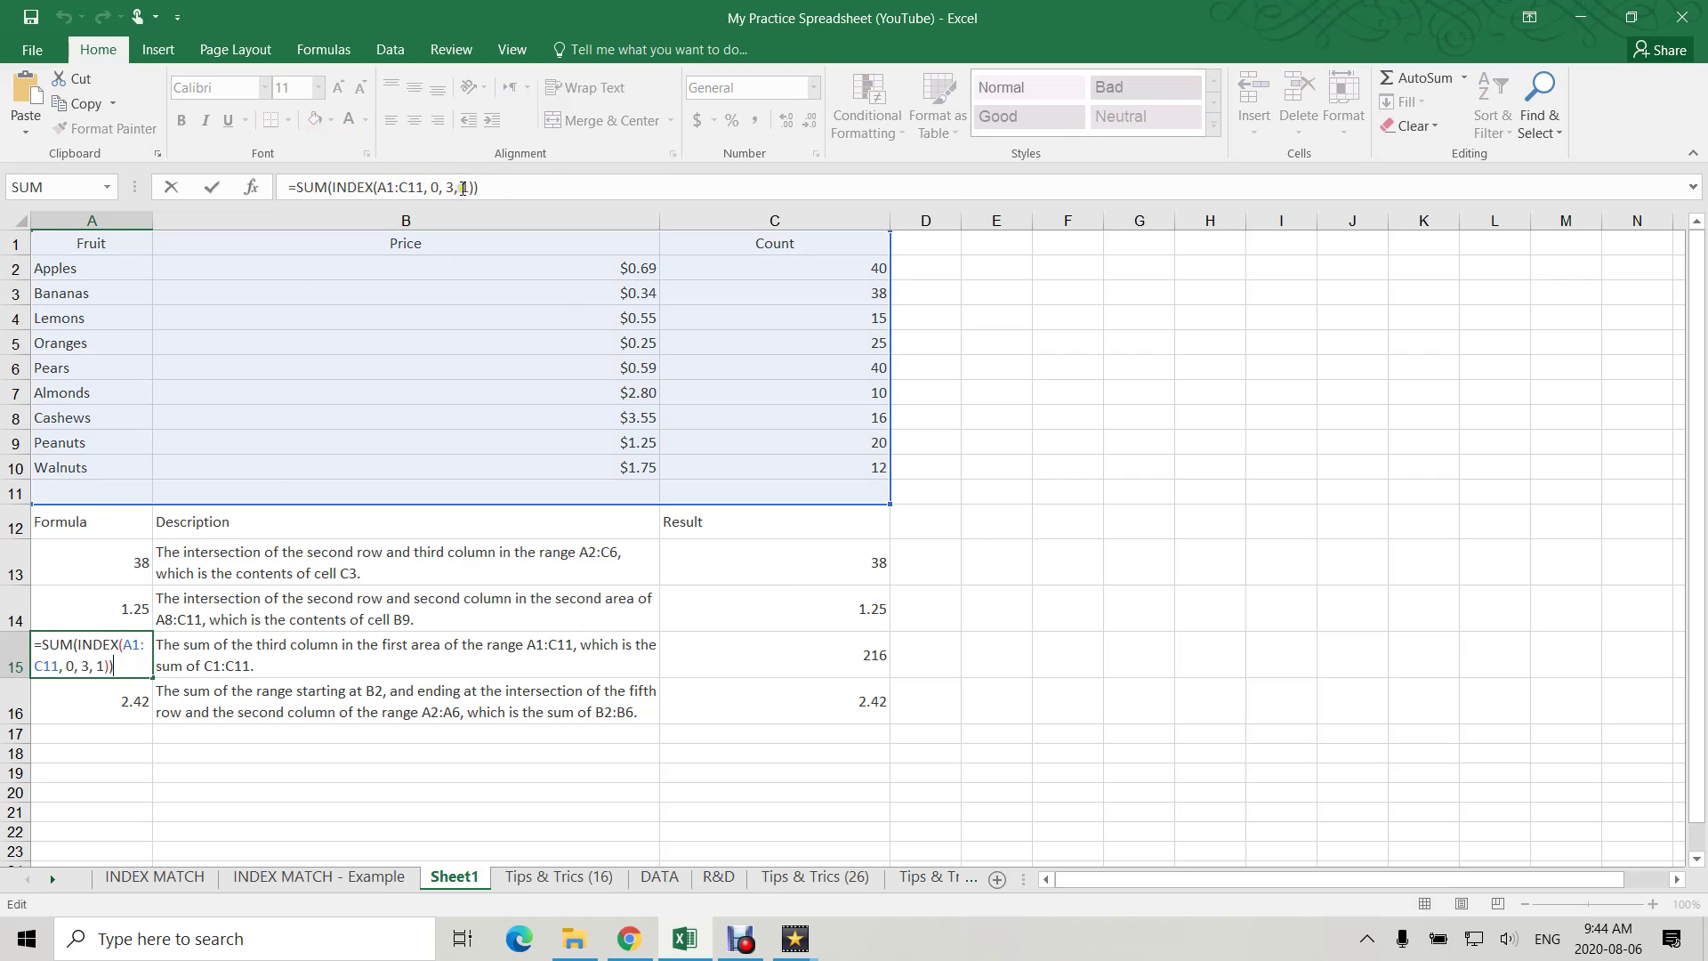
{"action": "left_click_drag", "start_coordinate": [453, 187], "coordinate": [549, 186]}
{"action": "key", "text": "BackSpace"}
{"action": "type", "text": "))"}
{"action": "key", "text": "Return"}
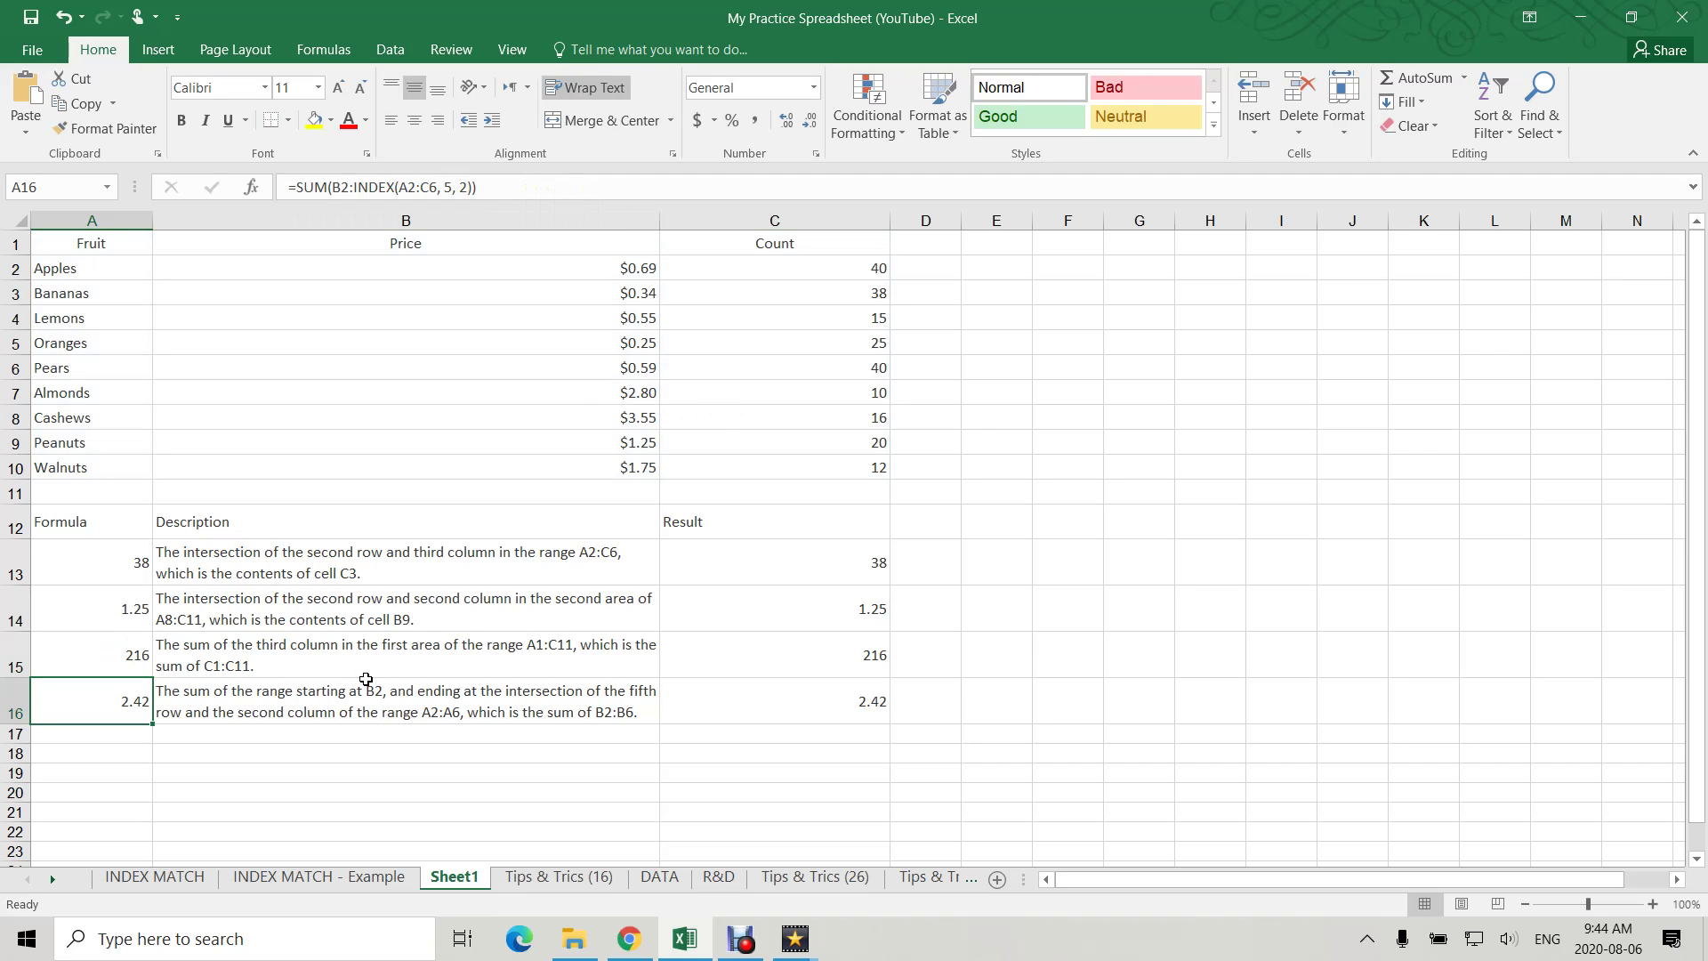
{"action": "key", "text": "ctrl+z"}
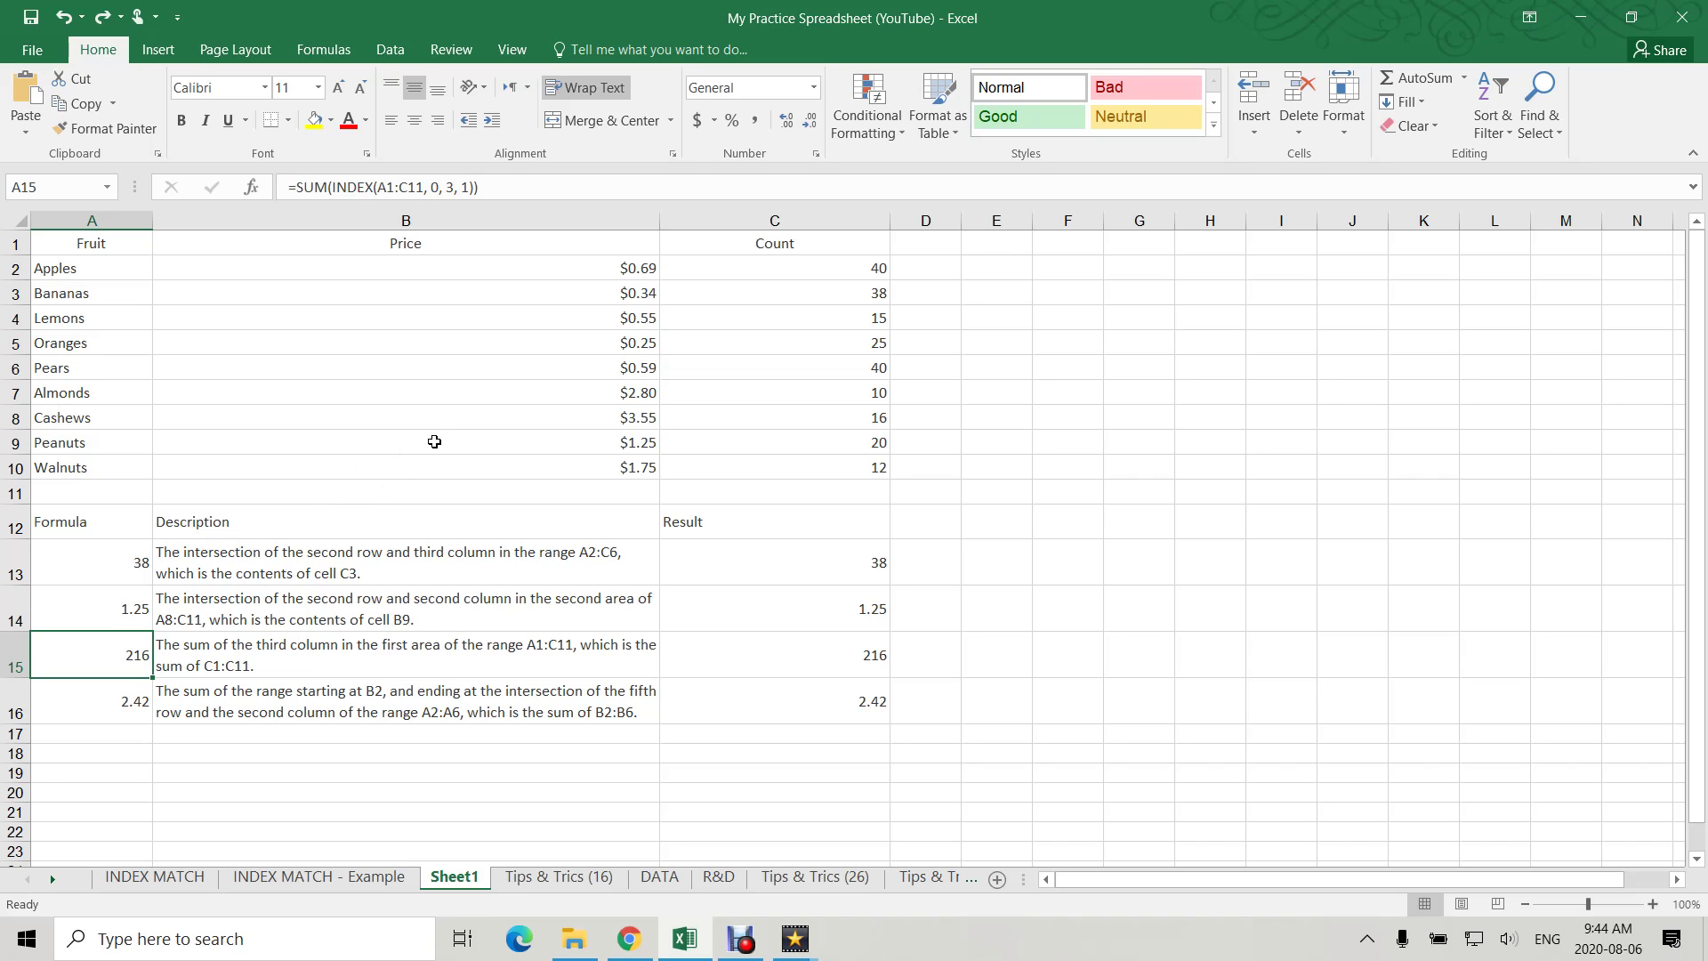
- Examine the SUM(B2:INDEX) formula in A16, trace its endpoint to B6 and compare its result with the sum of B2:B6
{"action": "double_click", "coordinate": [121, 698]}
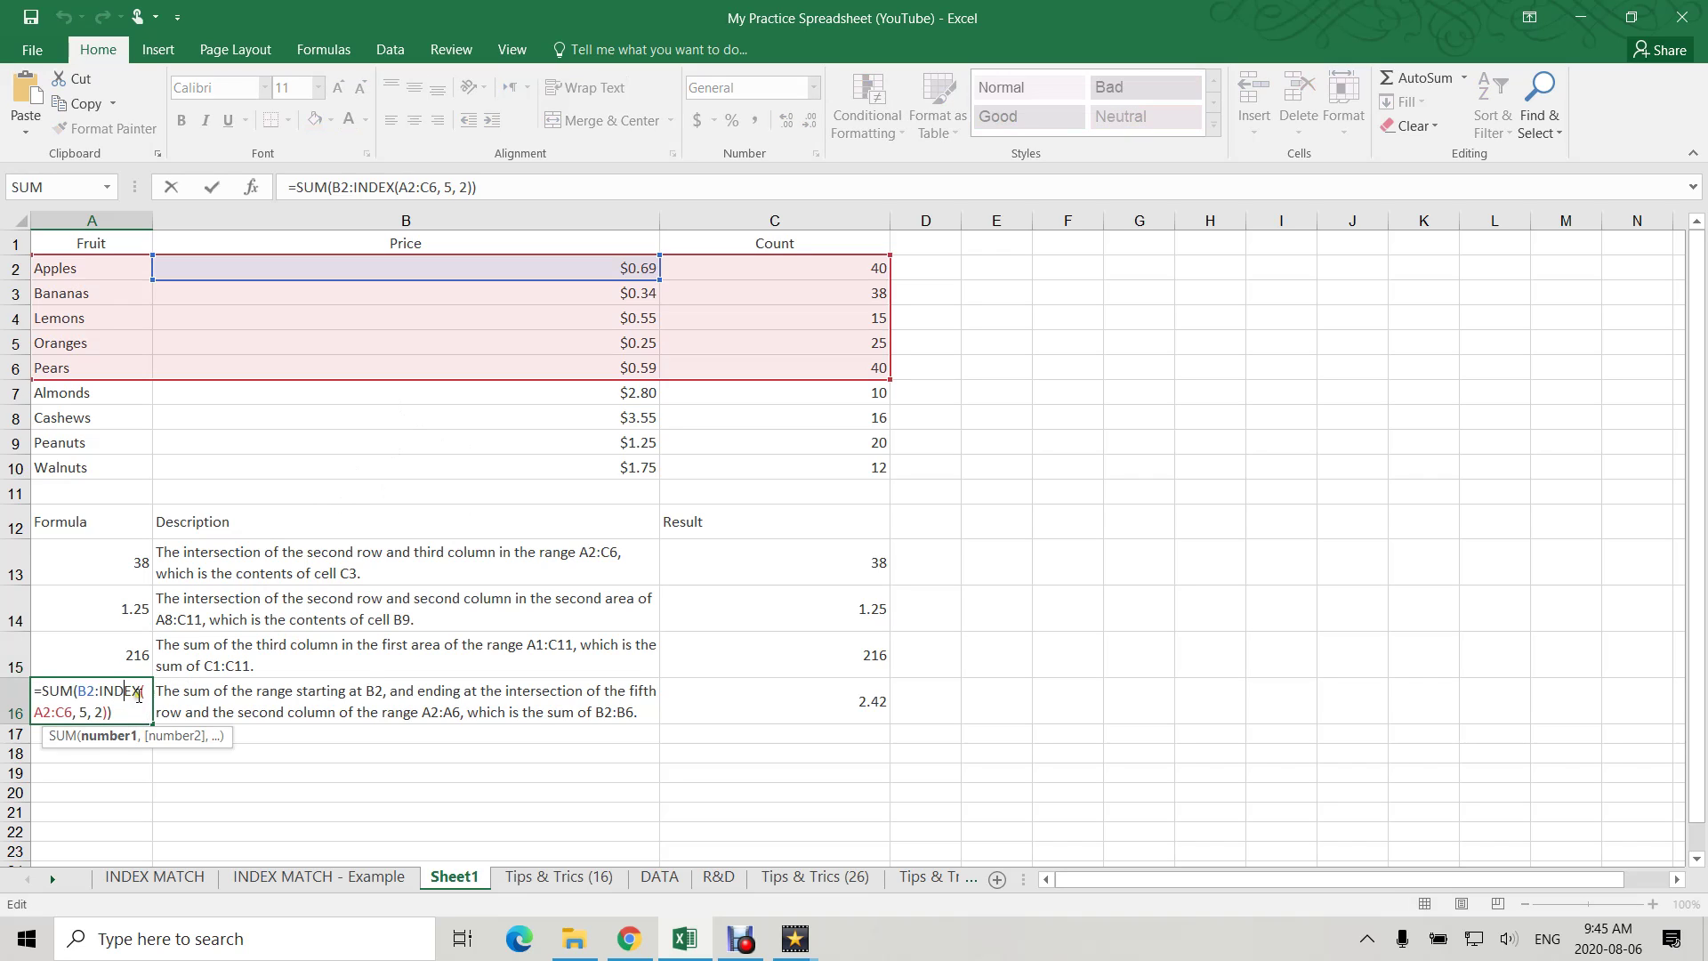
{"action": "left_click", "coordinate": [47, 691]}
{"action": "left_click", "coordinate": [86, 691]}
{"action": "left_click", "coordinate": [55, 716]}
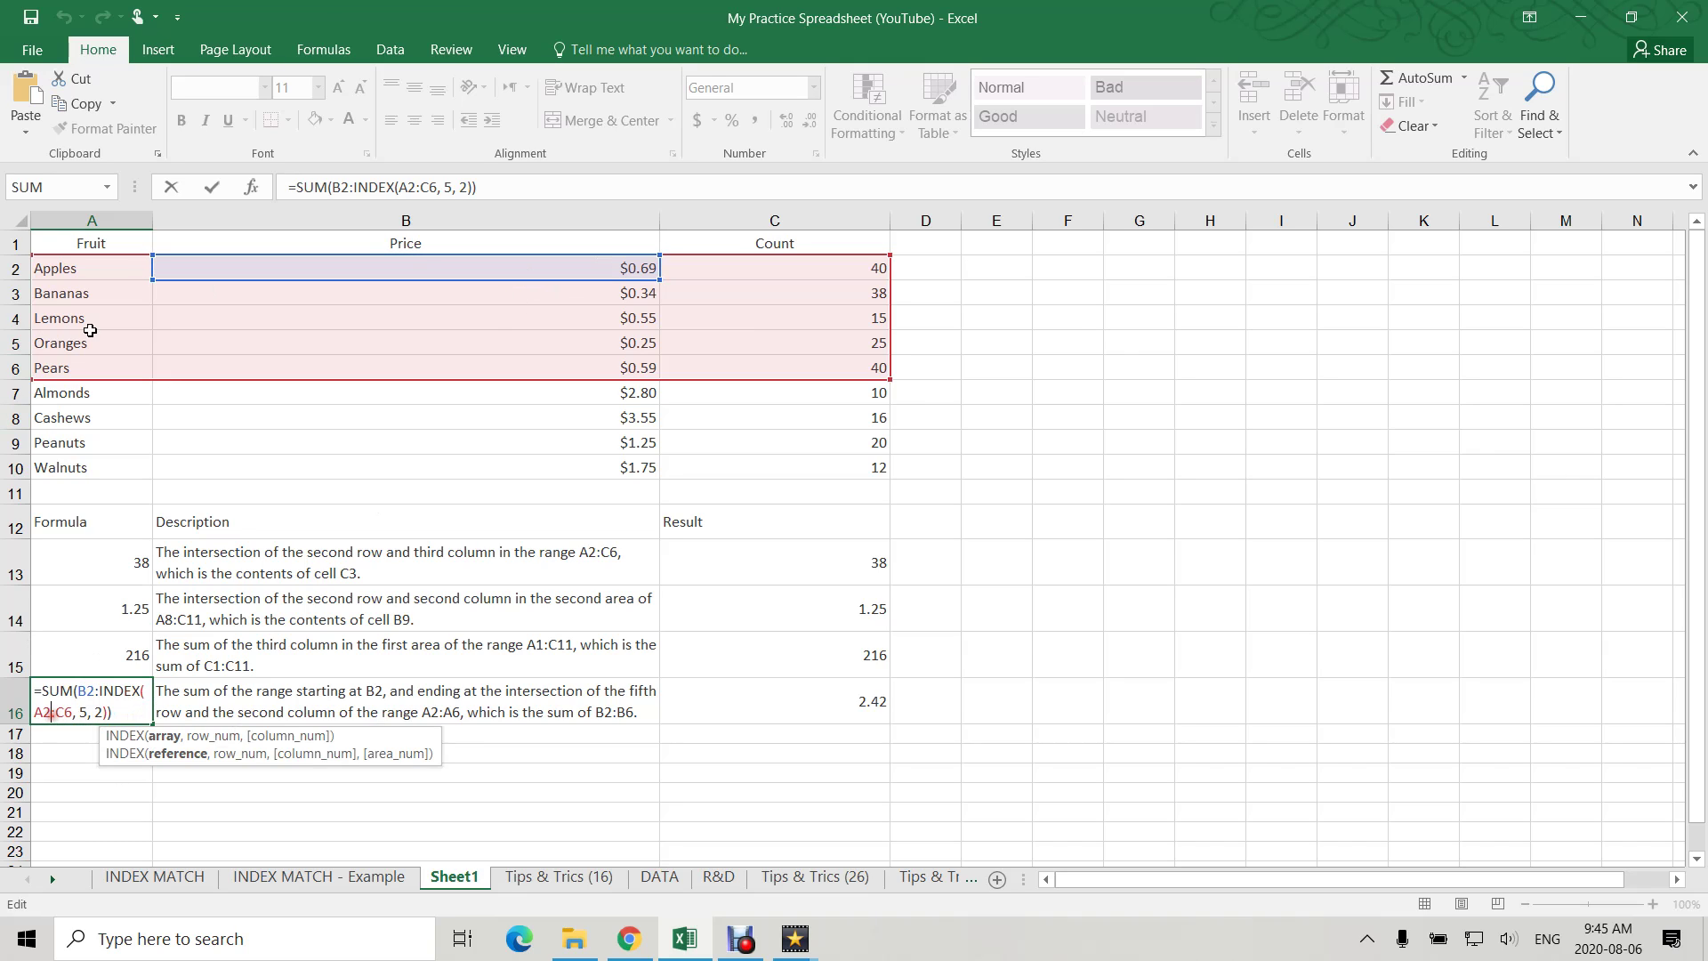
{"action": "left_click", "coordinate": [79, 711]}
{"action": "double_click", "coordinate": [101, 711]}
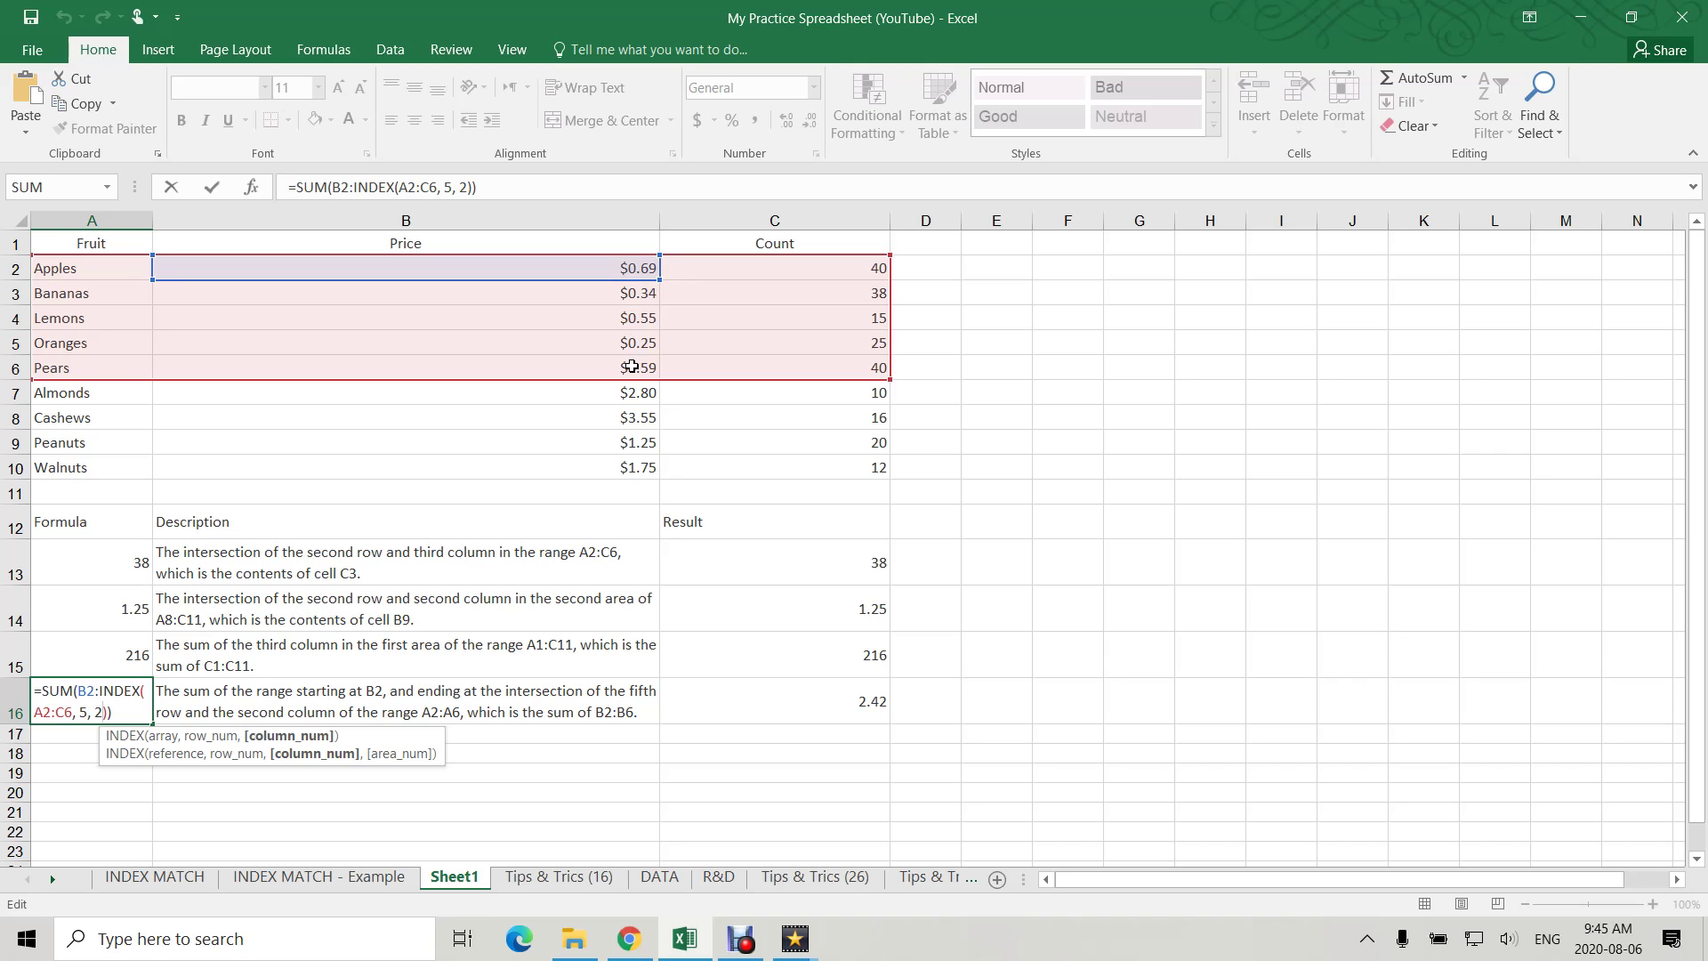
{"action": "key", "text": "Return"}
{"action": "left_click_drag", "start_coordinate": [630, 366], "coordinate": [628, 275]}
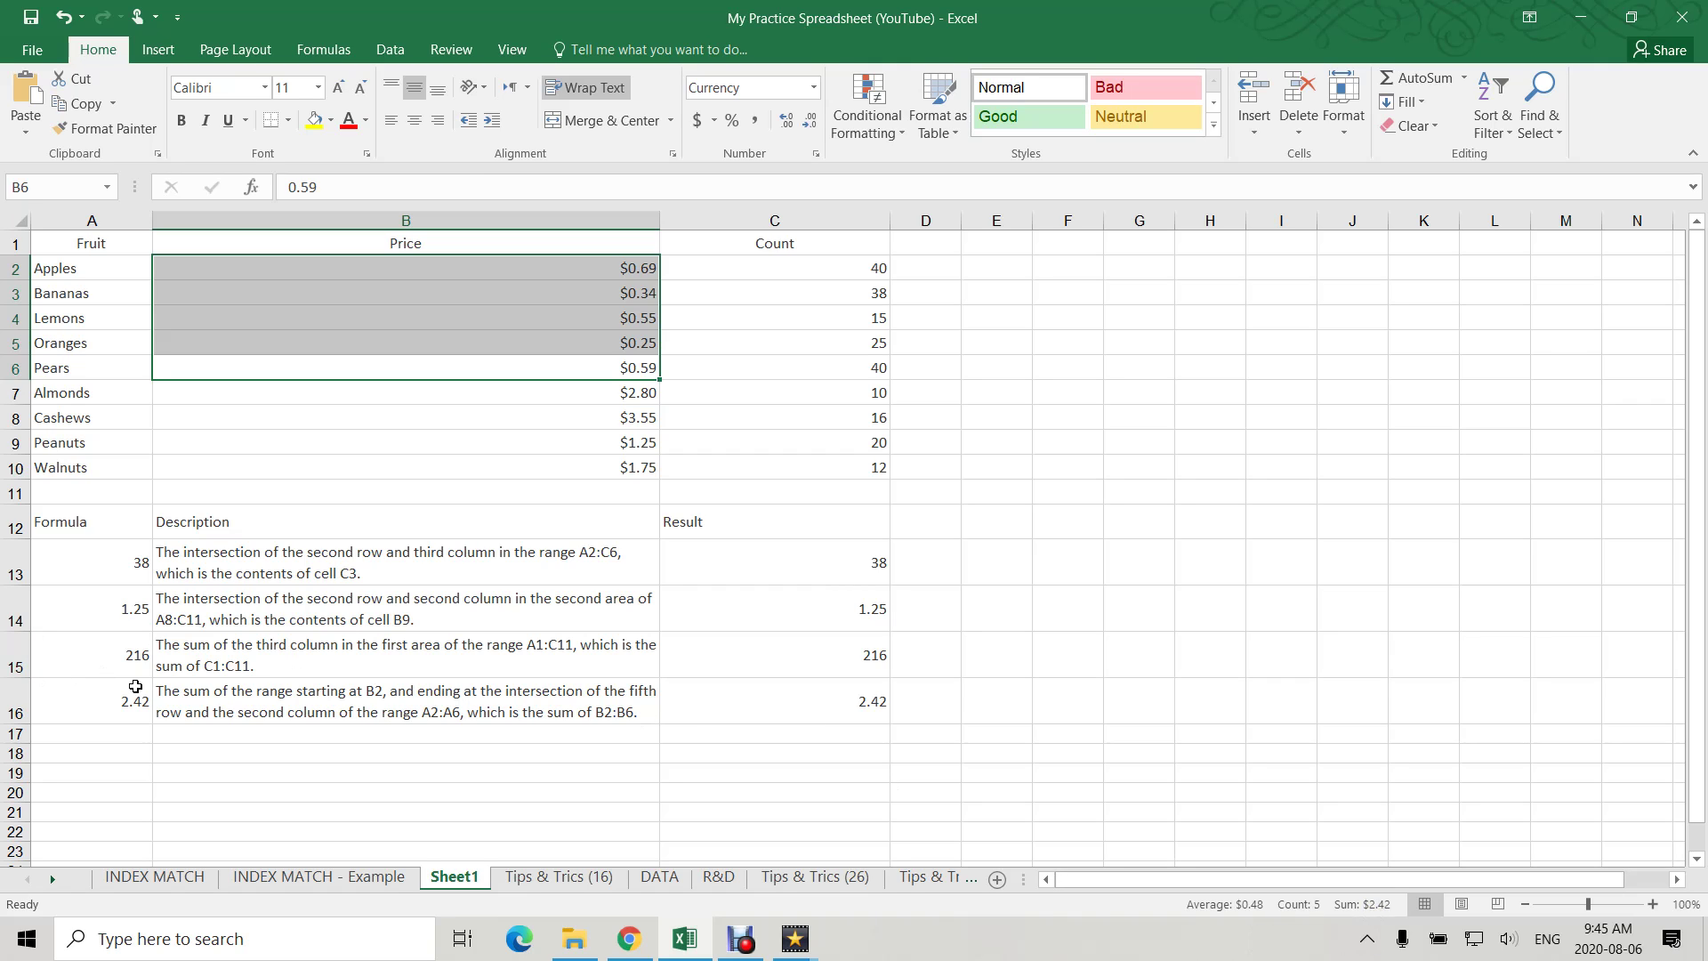
{"action": "left_click", "coordinate": [134, 707]}
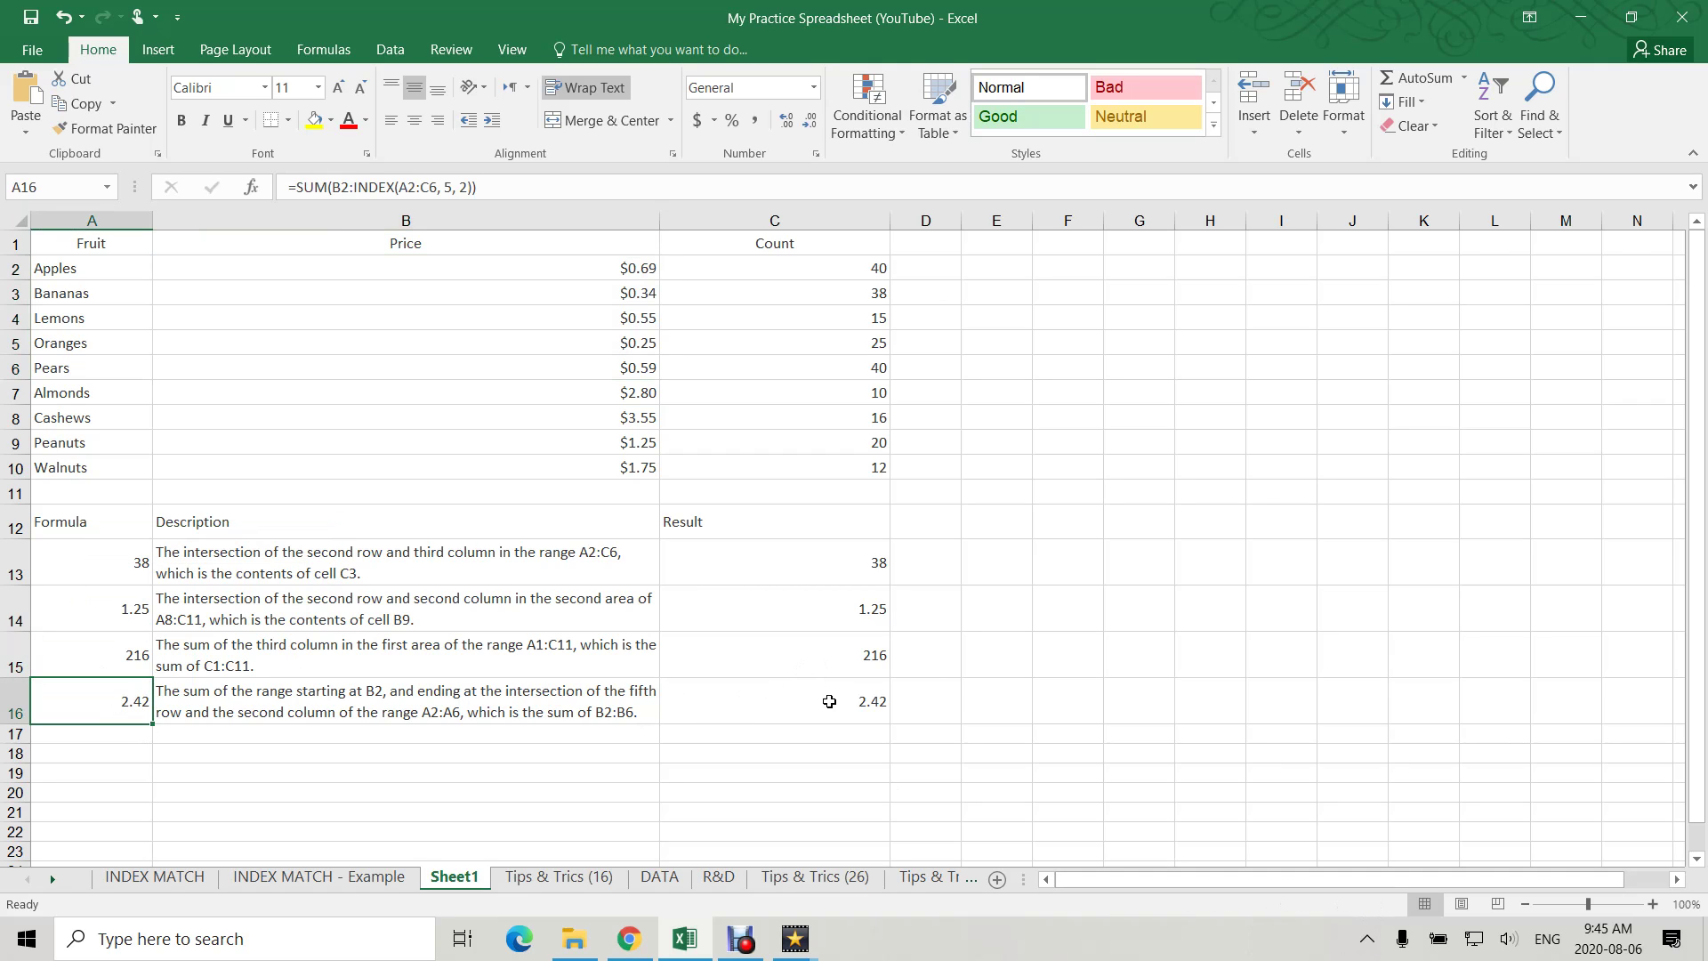
{"action": "left_click_drag", "start_coordinate": [829, 700], "coordinate": [3, 236]}
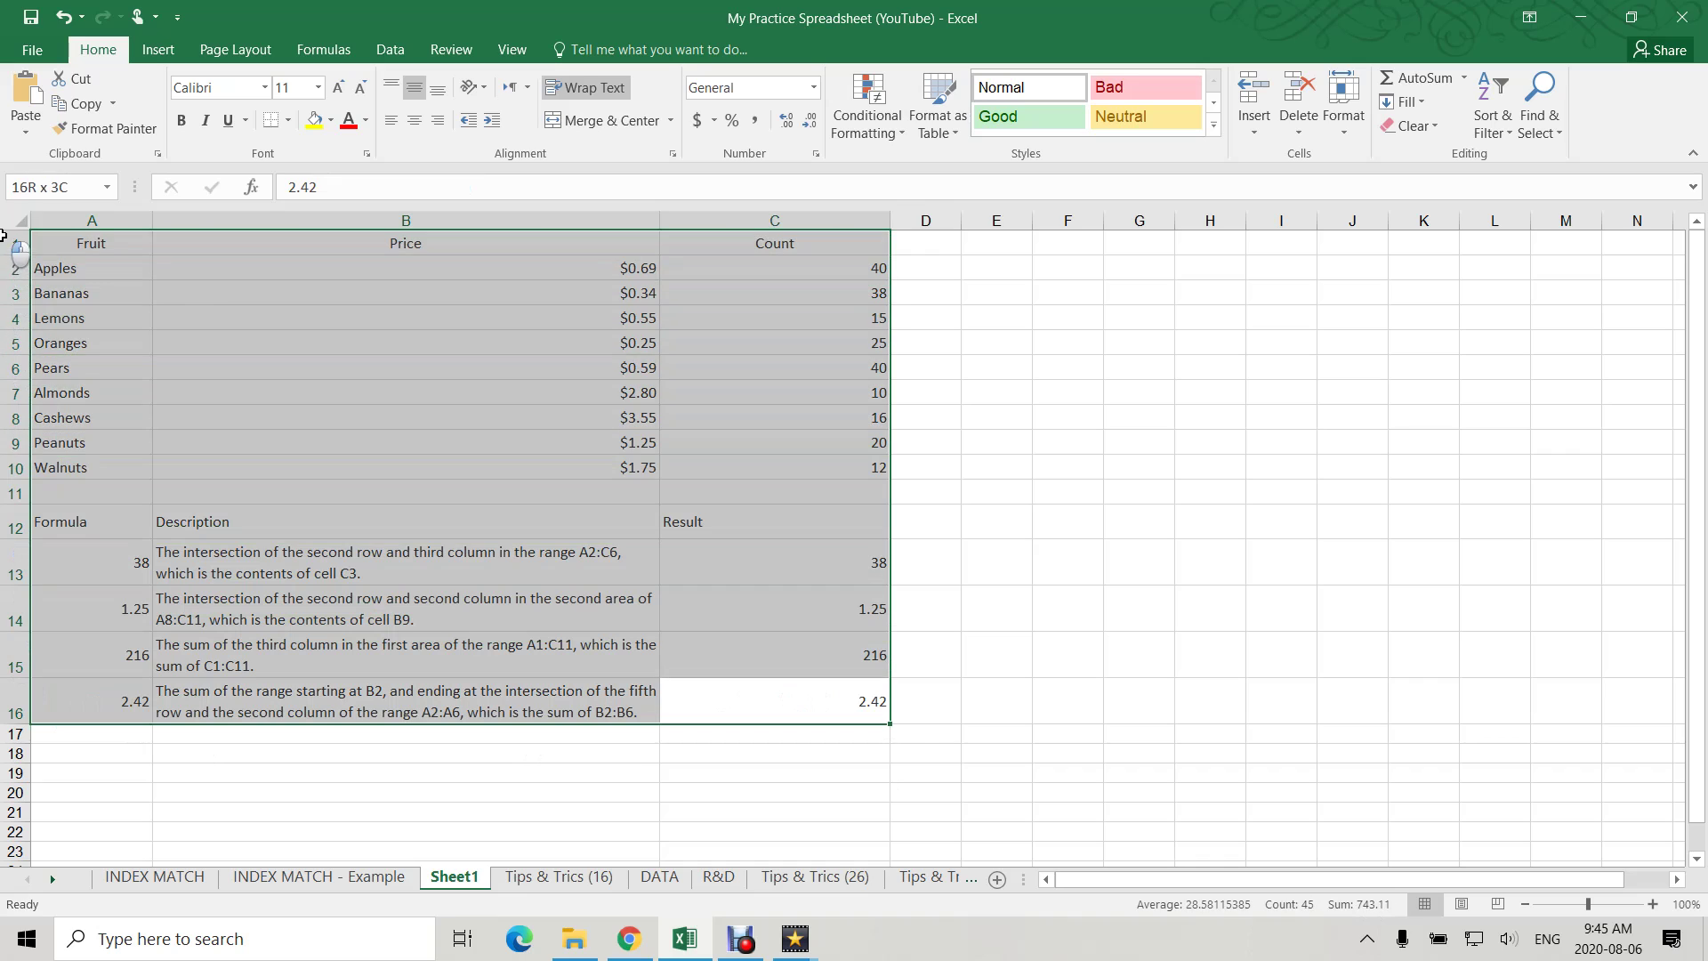
{"action": "left_click", "coordinate": [454, 322]}
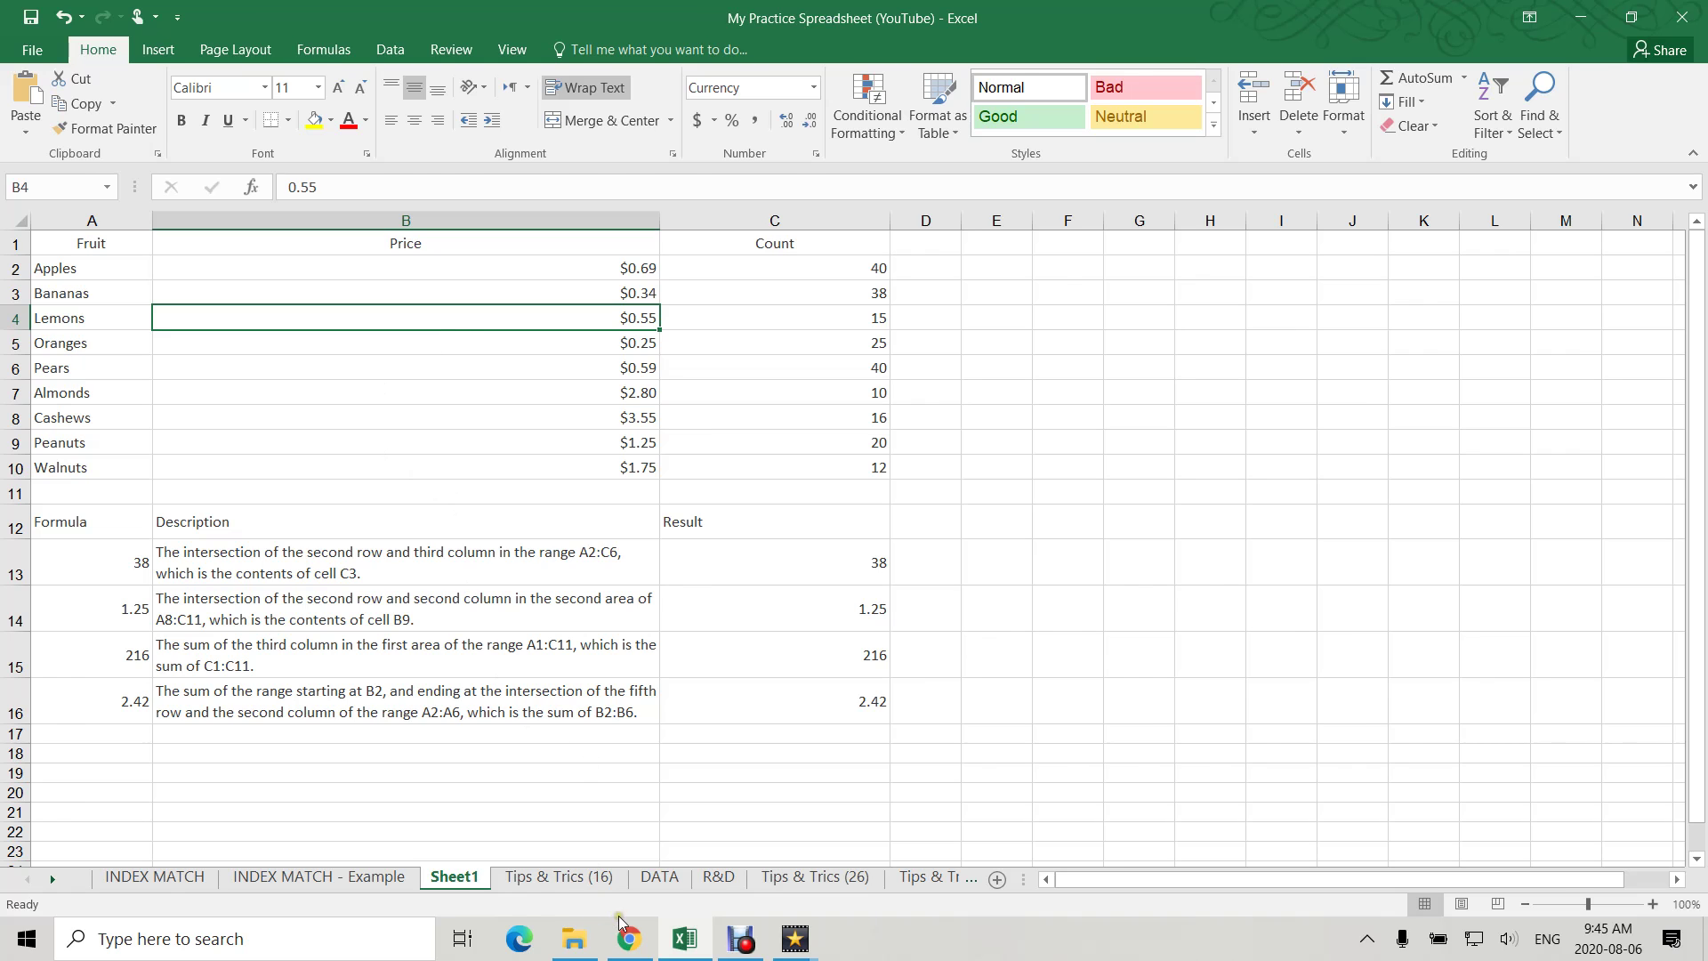
- Switch to the slide presentation in Chrome, present it full screen and advance past Thank You to the Feedback and Comments slide
{"action": "left_click", "coordinate": [629, 938]}
{"action": "left_click", "coordinate": [1421, 157]}
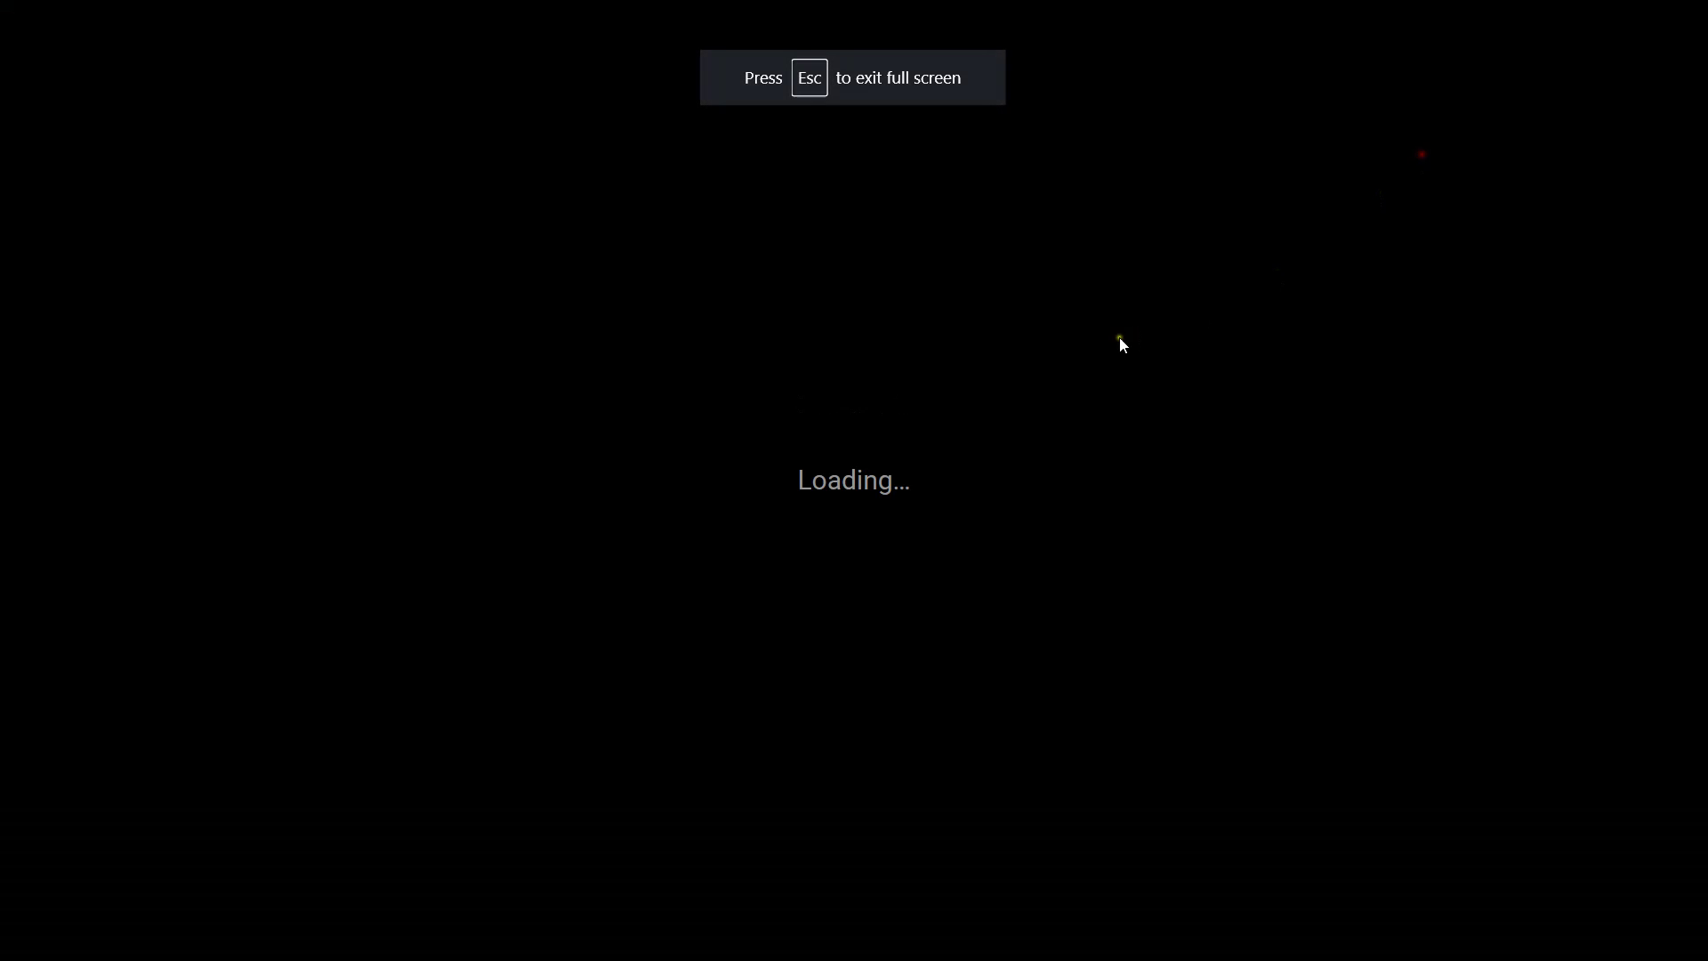
{"action": "key", "text": "Right"}
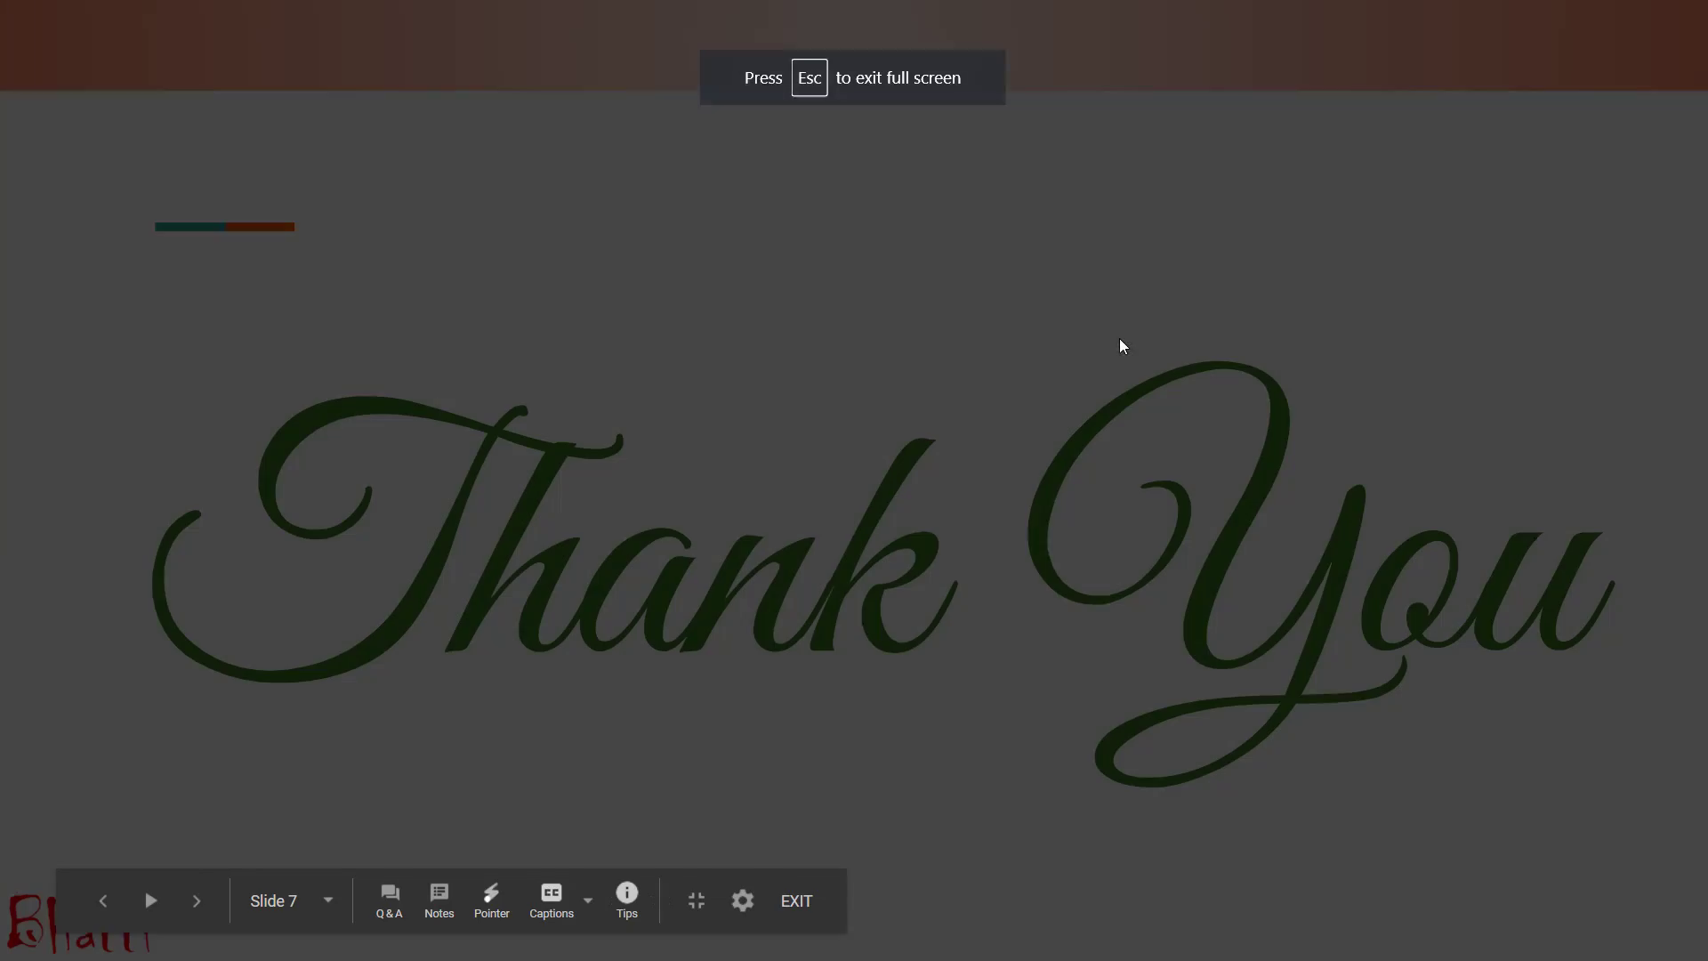
{"action": "key", "text": "Right"}
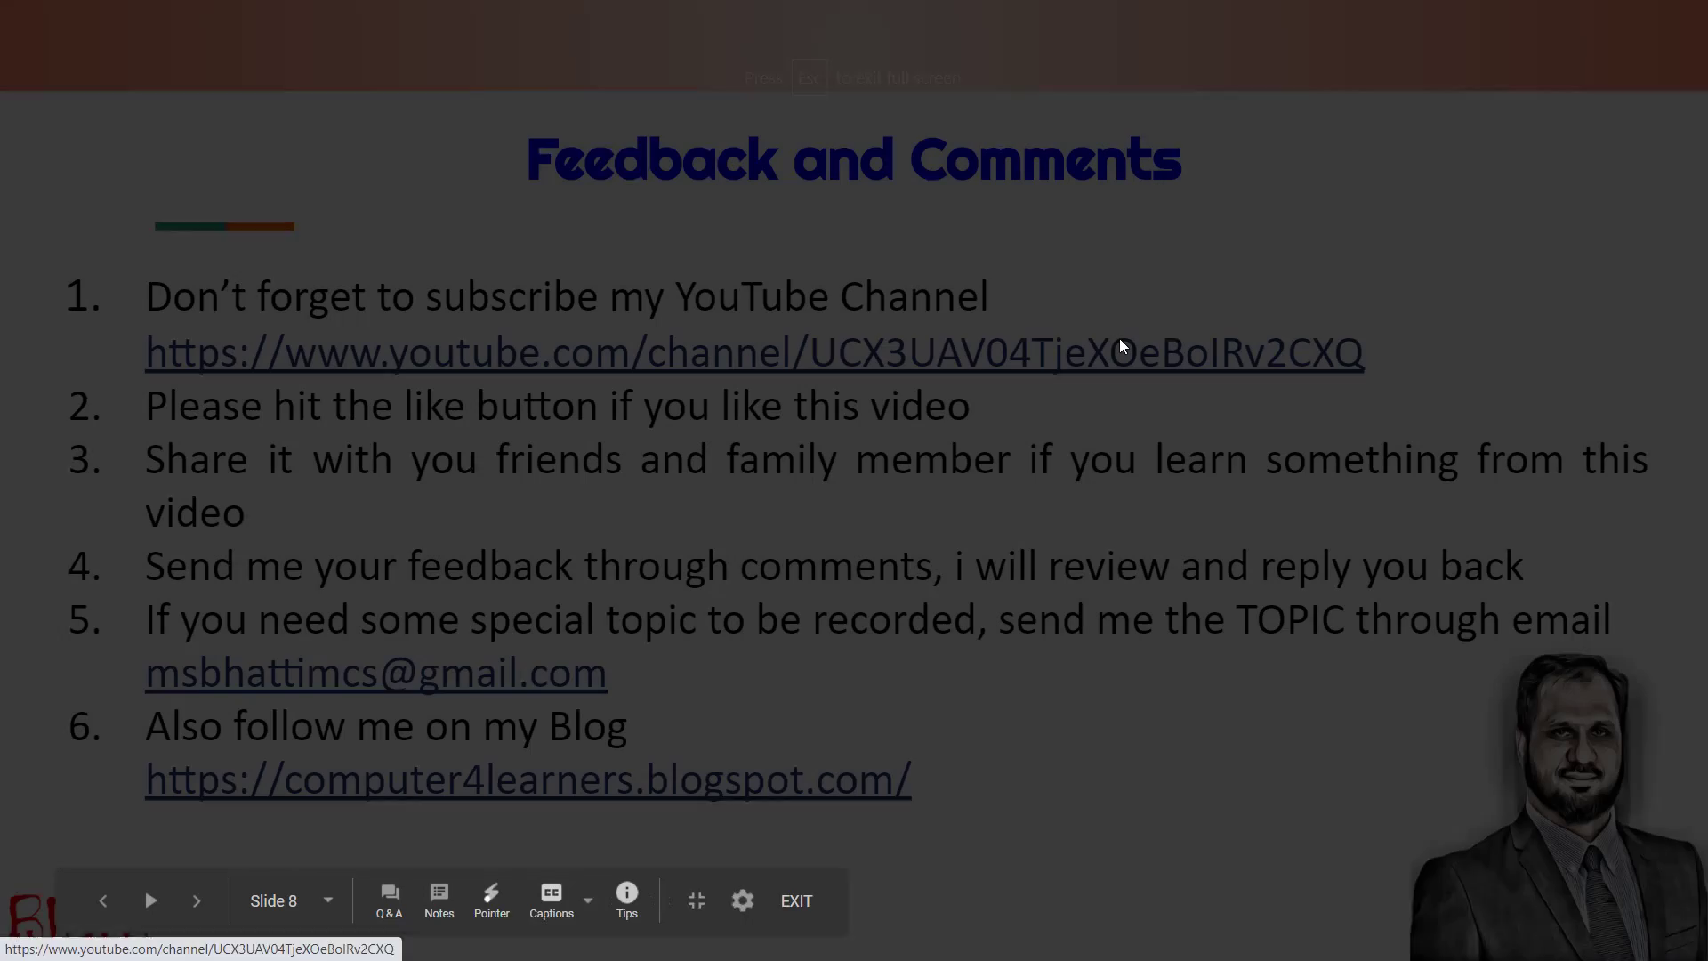